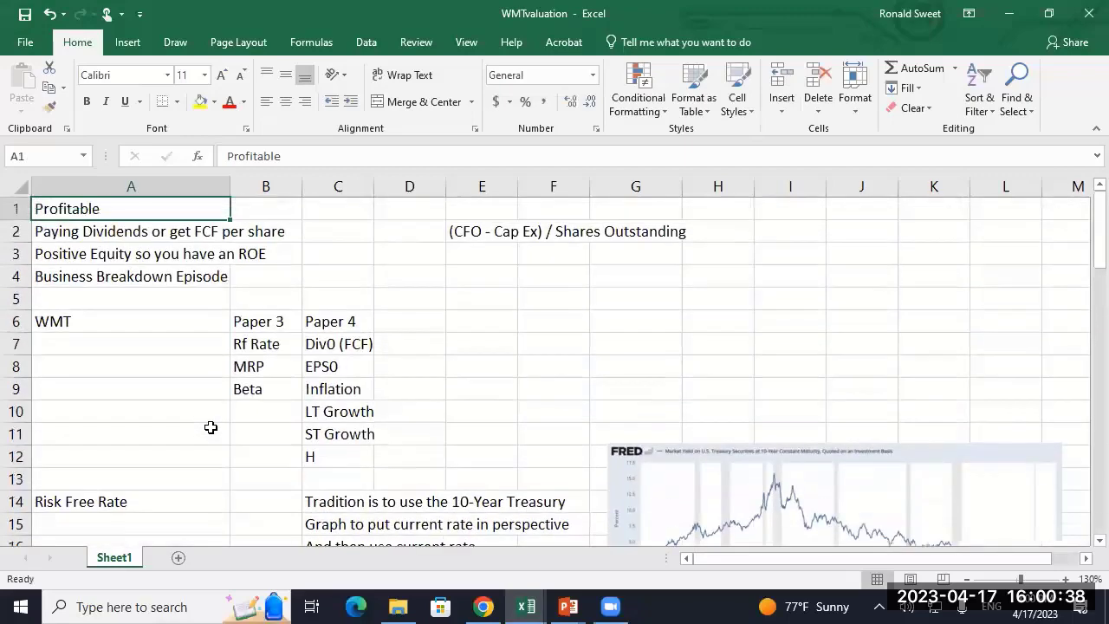
# - Enter the label "Div Zero or FCF per Share Zero" in cell A67, directly below the Paper 4 heading
pyautogui.press('Down')
pyautogui.press('Down')
pyautogui.press('Down')
pyautogui.press('Down')
pyautogui.press('Right')
pyautogui.press('Right')
pyautogui.press('Down')
pyautogui.press('Down')
pyautogui.press('Down')
pyautogui.press('Down')
pyautogui.press('Down')
pyautogui.press('Down')
pyautogui.press('Down')
pyautogui.press('Down')
pyautogui.press('Down')
pyautogui.press('Down')
pyautogui.press('Down')
pyautogui.press('Down')
pyautogui.press('Down')
pyautogui.press('Down')
pyautogui.press('Down')
pyautogui.press('Down')
pyautogui.press('Down')
pyautogui.press('Down')
pyautogui.press('Down')
pyautogui.press('Down')
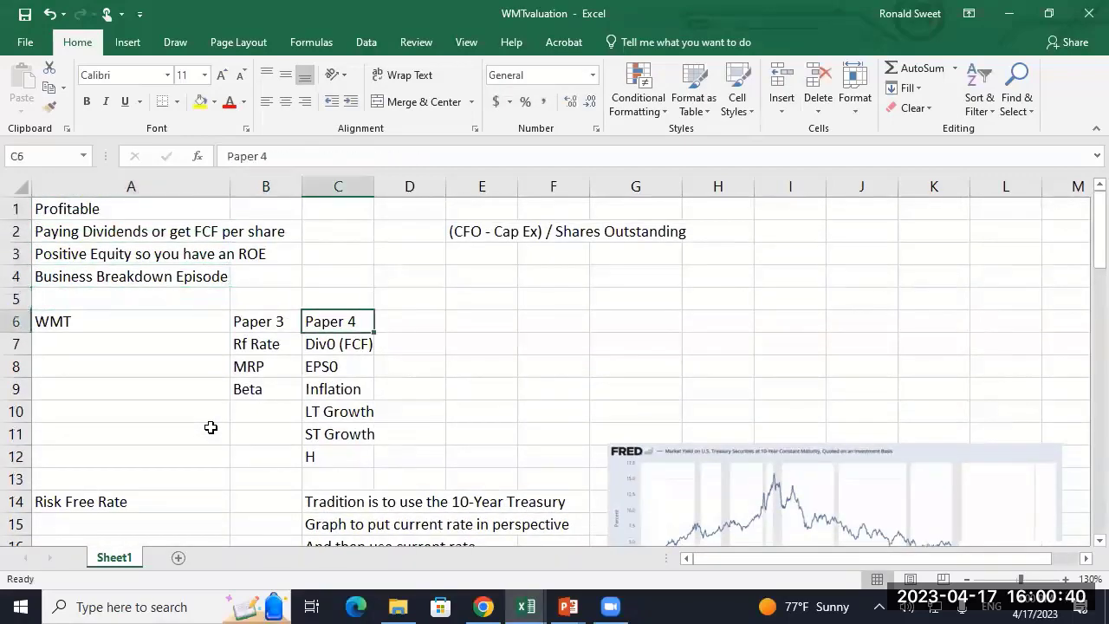
pyautogui.press('Down')
pyautogui.press('Down')
pyautogui.press('Down')
pyautogui.press('Down')
pyautogui.press('Down')
pyautogui.press('Down')
pyautogui.press('Down')
pyautogui.press('Down')
pyautogui.press('Down')
pyautogui.press('Down')
pyautogui.press('Down')
pyautogui.press('Down')
pyautogui.press('Down')
pyautogui.press('Down')
pyautogui.press('Down')
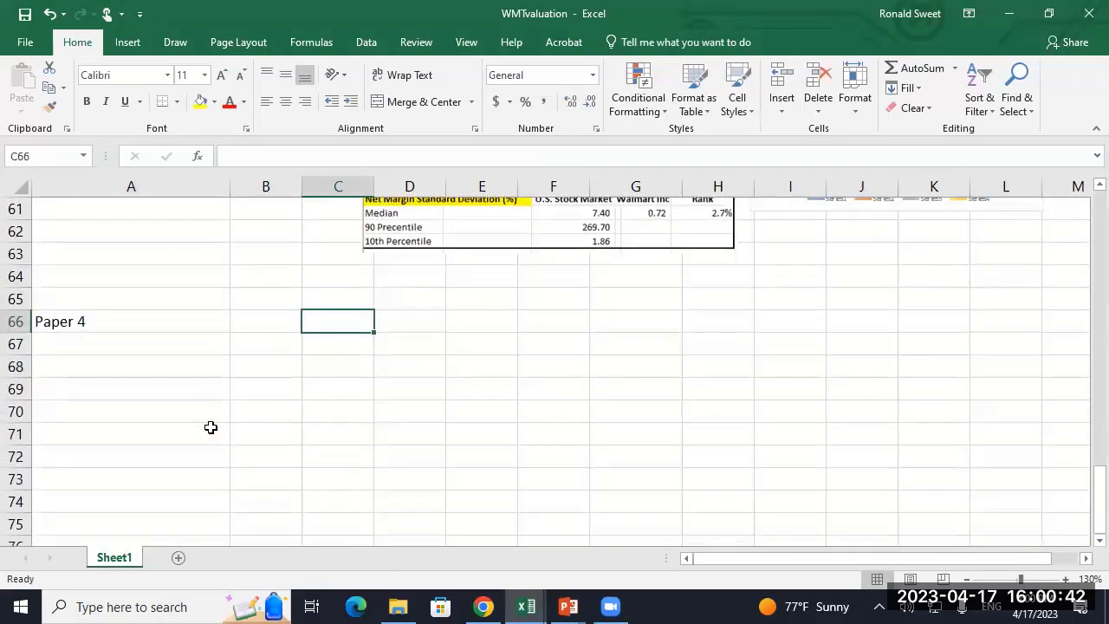
pyautogui.press('Left')
pyautogui.press('Left')
pyautogui.press('Down')
pyautogui.write('Div ')
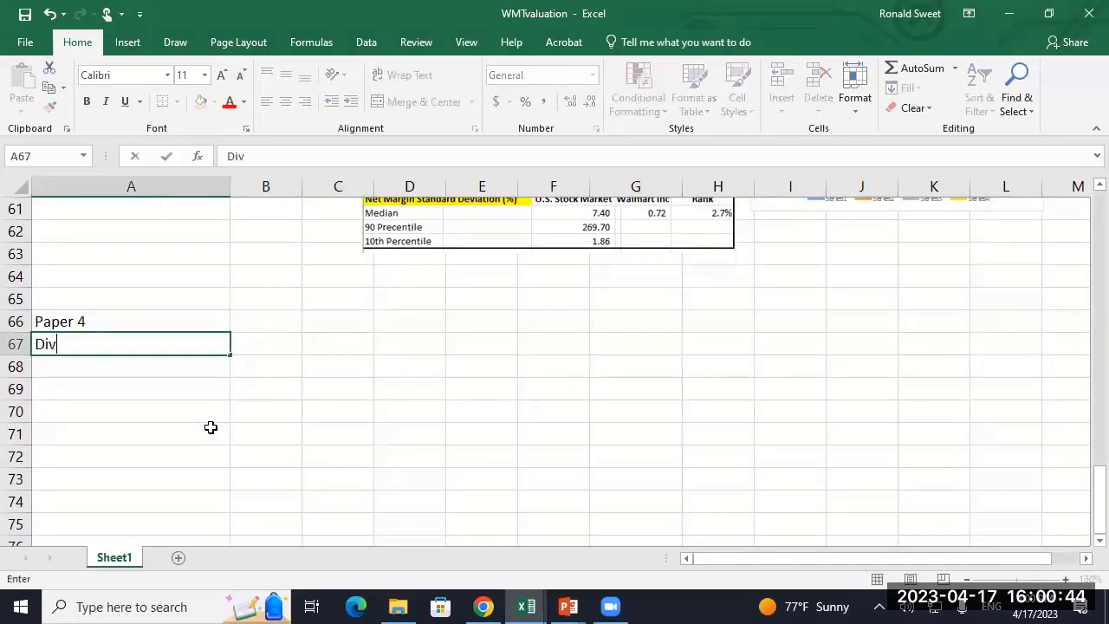
pyautogui.write('Zero or ')
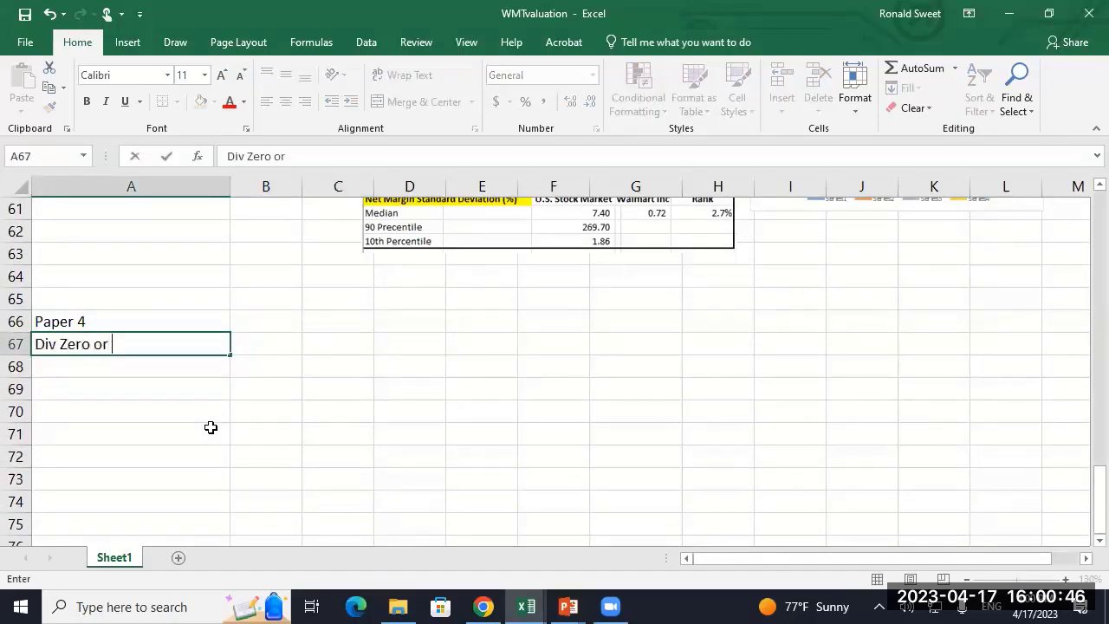
pyautogui.write('FCF per ')
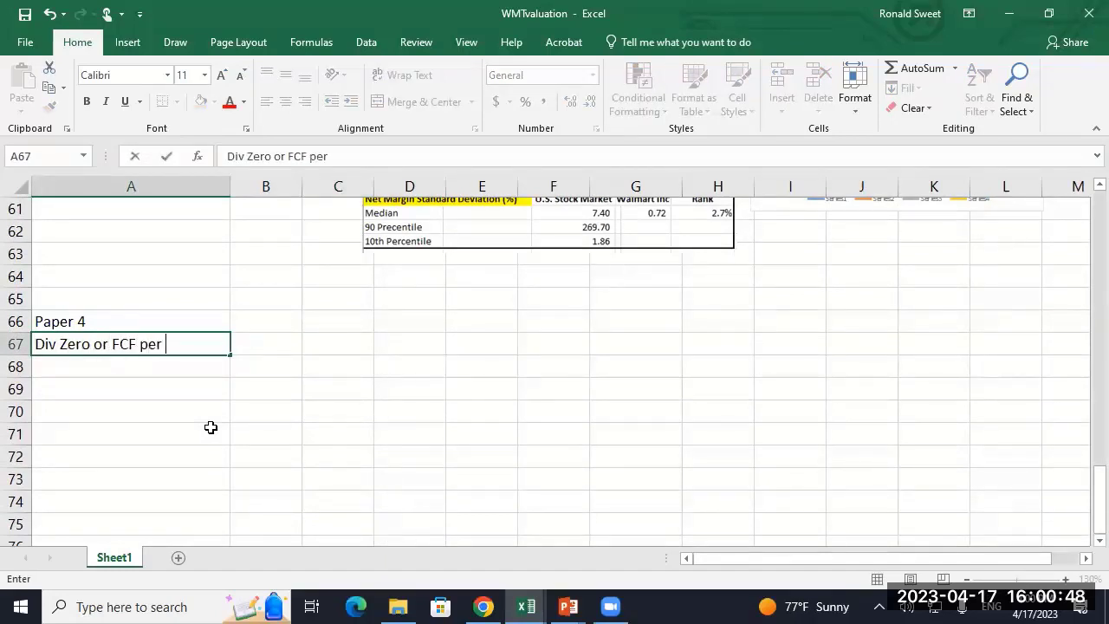
pyautogui.write('Share Zer')
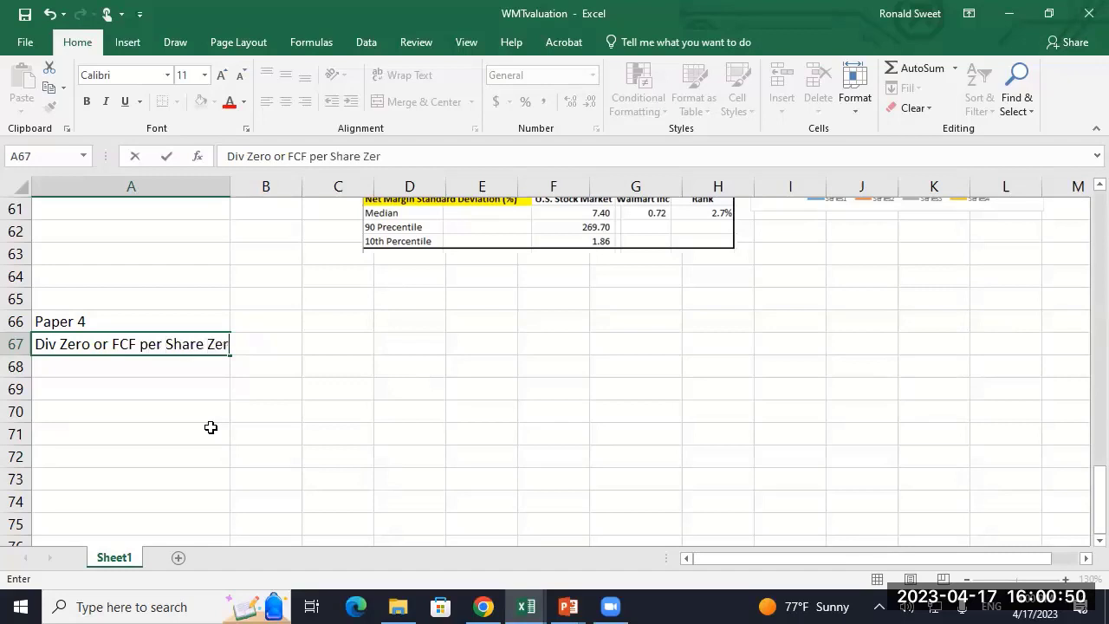
pyautogui.write('o')
pyautogui.press('Return')
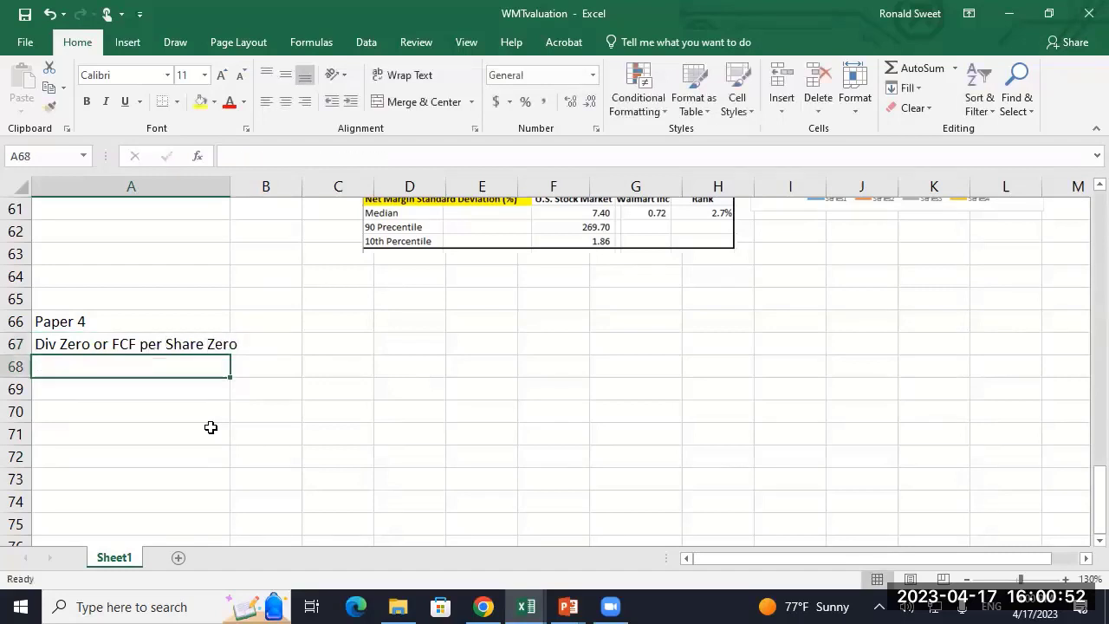
# - Add the labels "EPS Zero (TTM)" in A68 and "Inflation Rate" in A69
pyautogui.write('EPS ')
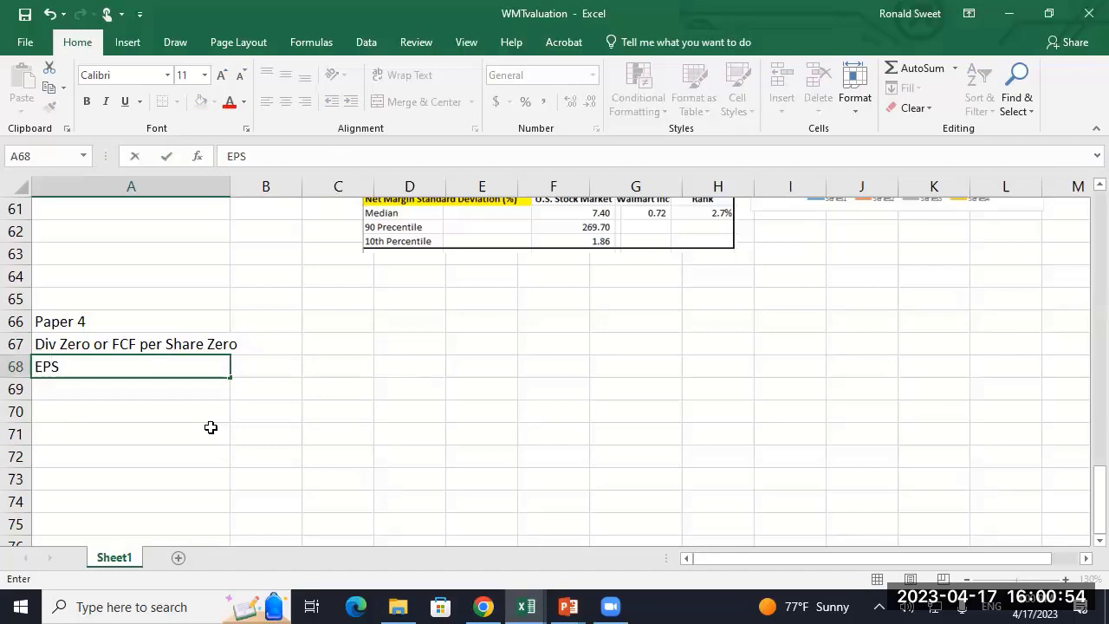
pyautogui.write('Zero (TTM)')
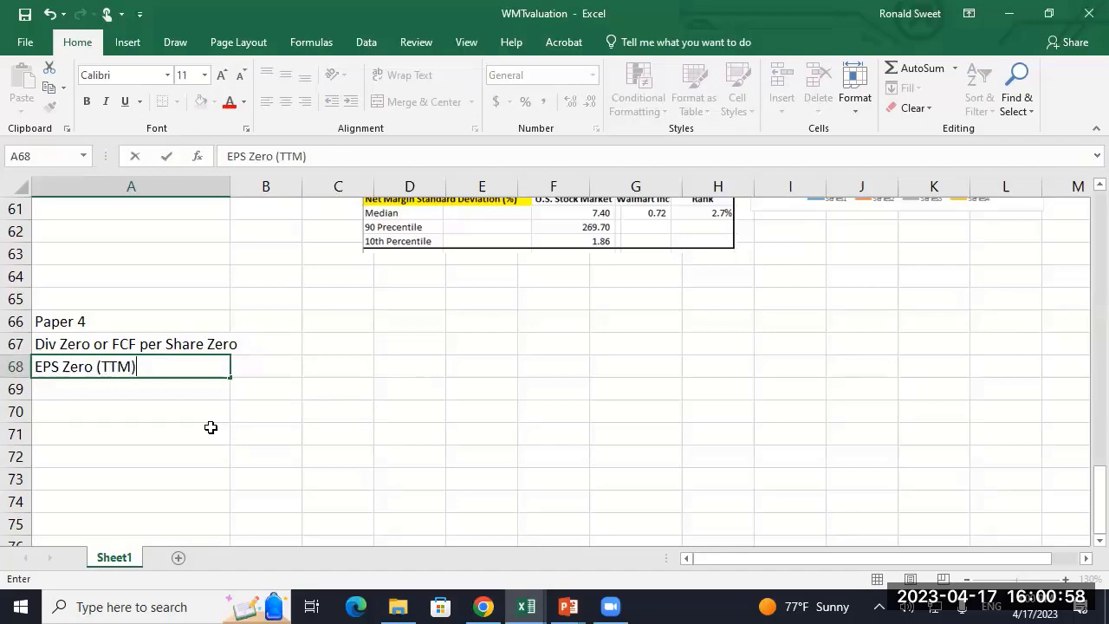
pyautogui.press('Return')
pyautogui.press('Up')
pyautogui.press('Up')
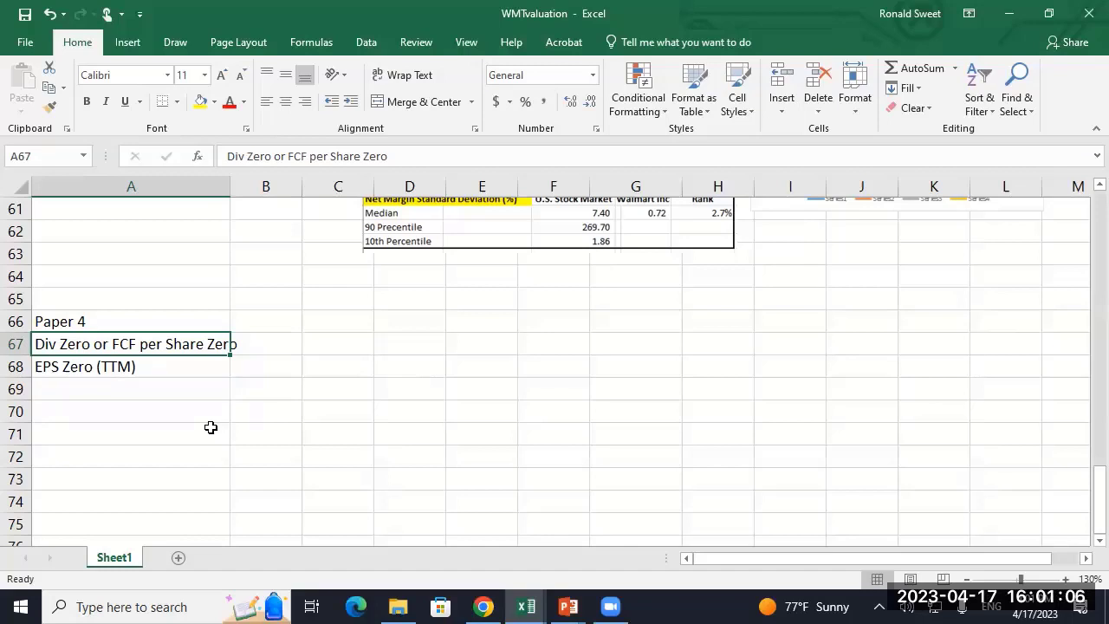
pyautogui.press('Down')
pyautogui.press('Down')
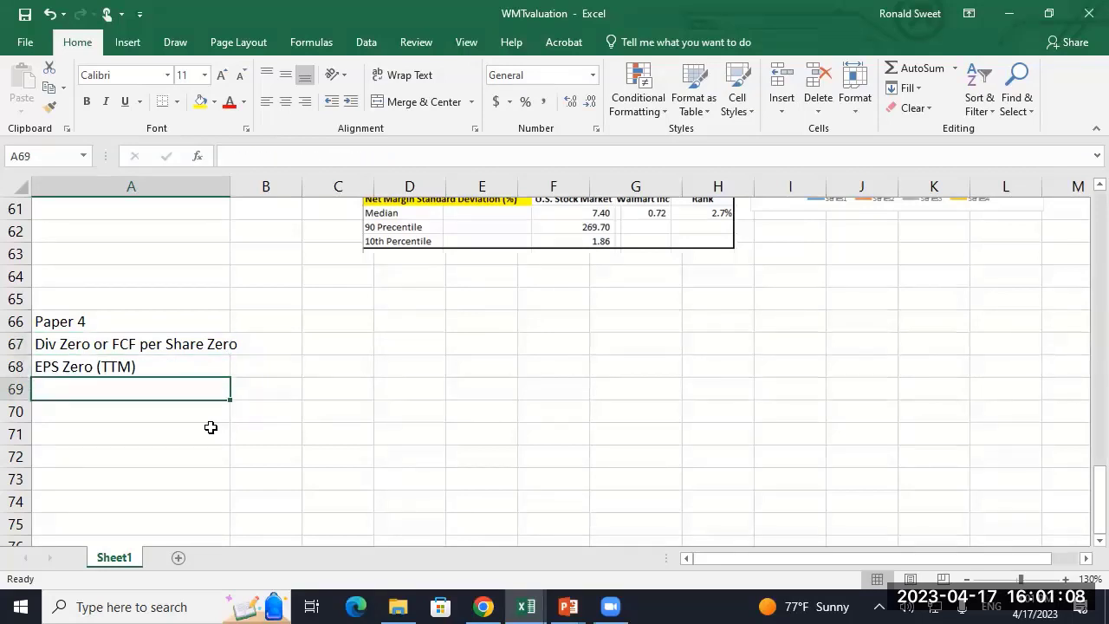
pyautogui.write('Inf')
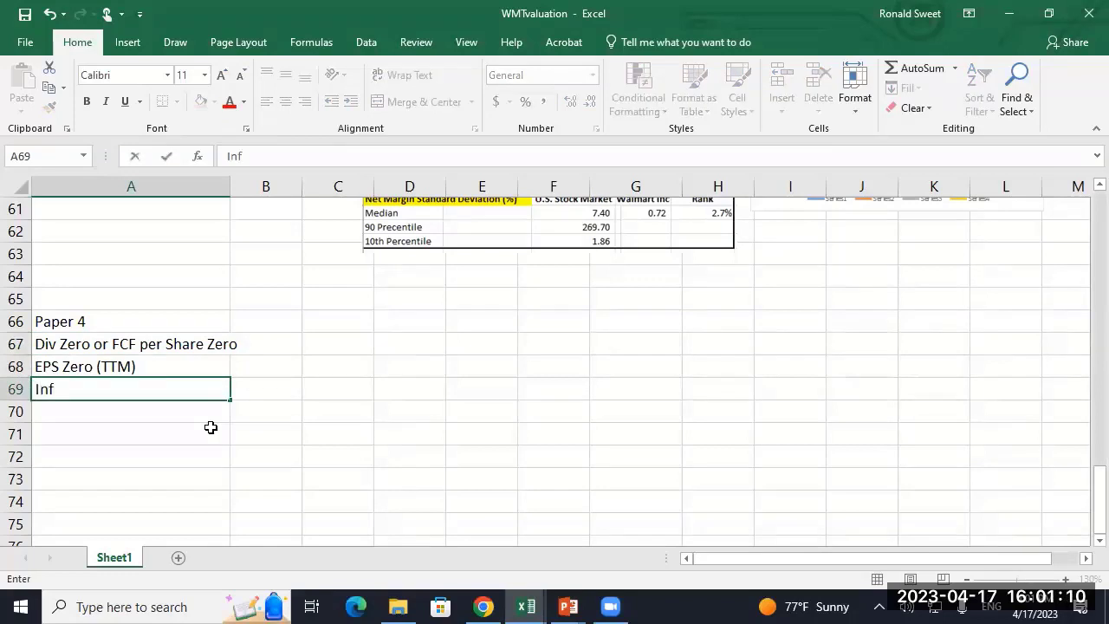
pyautogui.write('lation Rate')
pyautogui.press('Return')
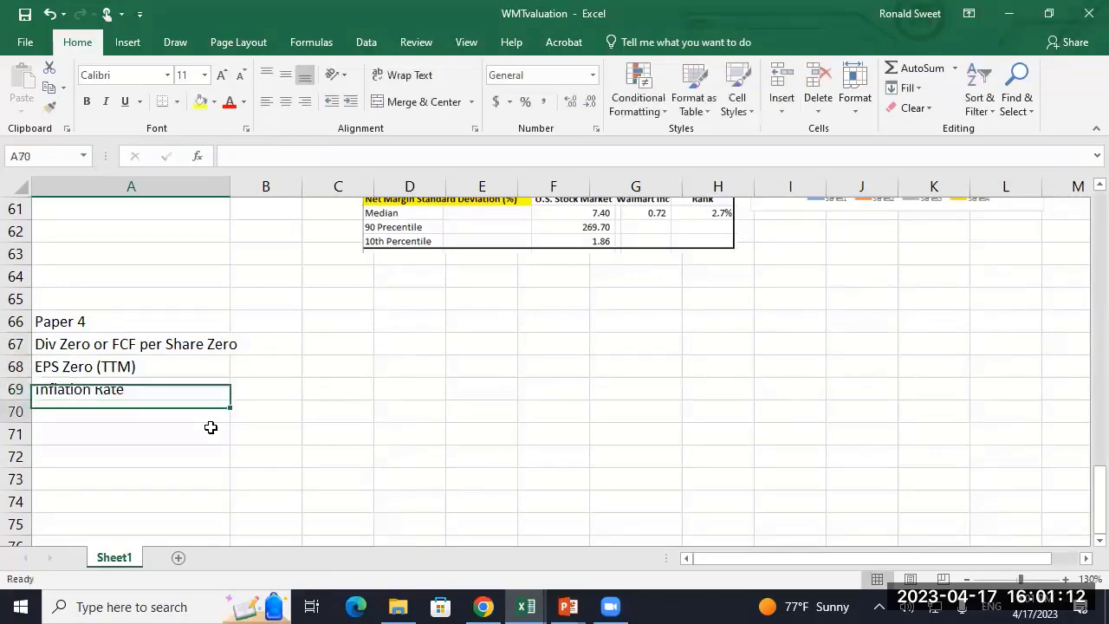
# - Complete the Paper 4 label list with "LT Growth Rate", "ST Growth Rate" and "H" in cells A70 to A72
pyautogui.write('LT')
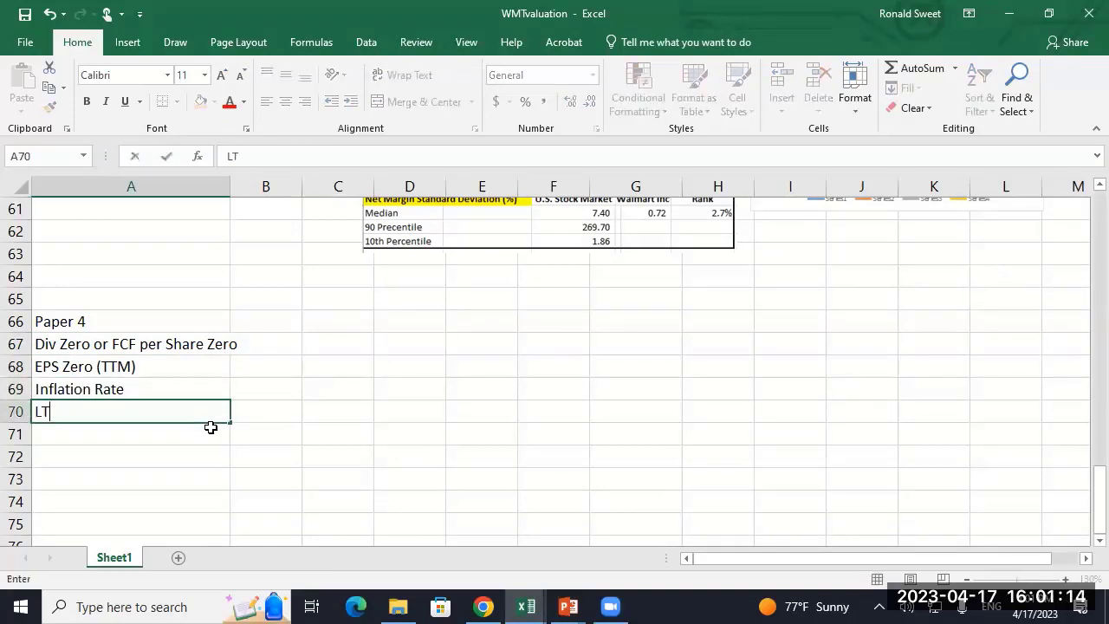
pyautogui.write(' Growth Rate')
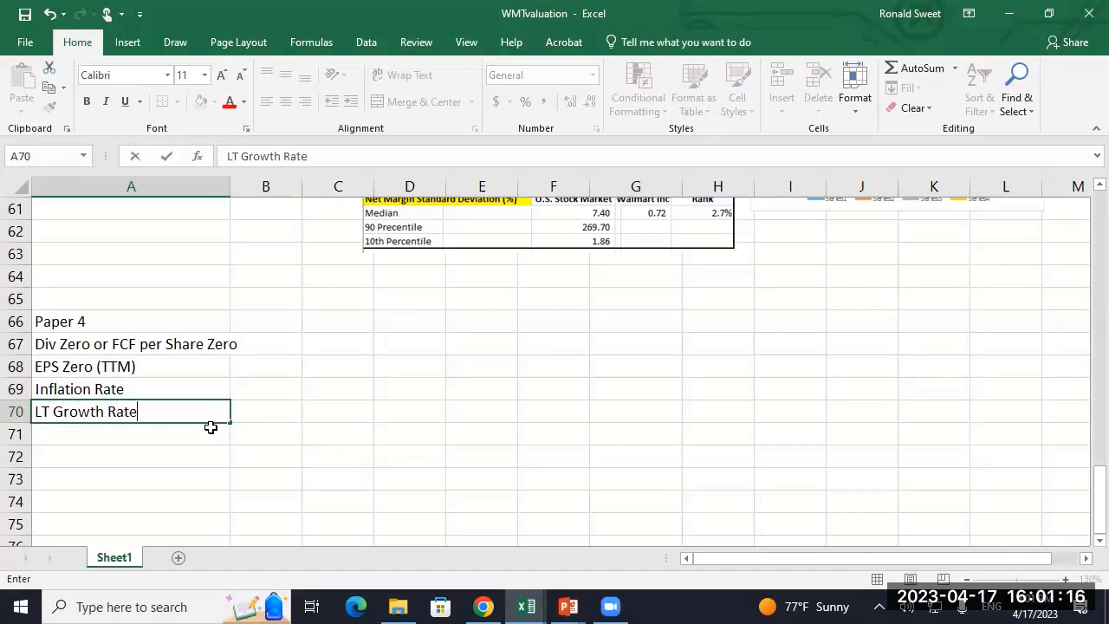
pyautogui.press('Return')
pyautogui.write('ST')
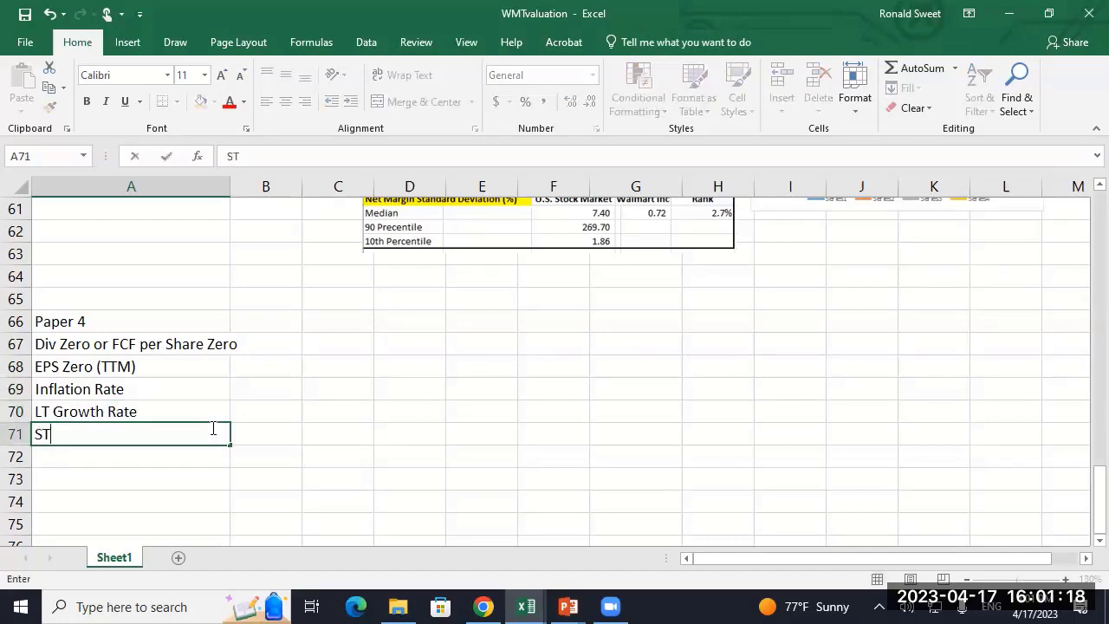
pyautogui.write(' Growth Rate')
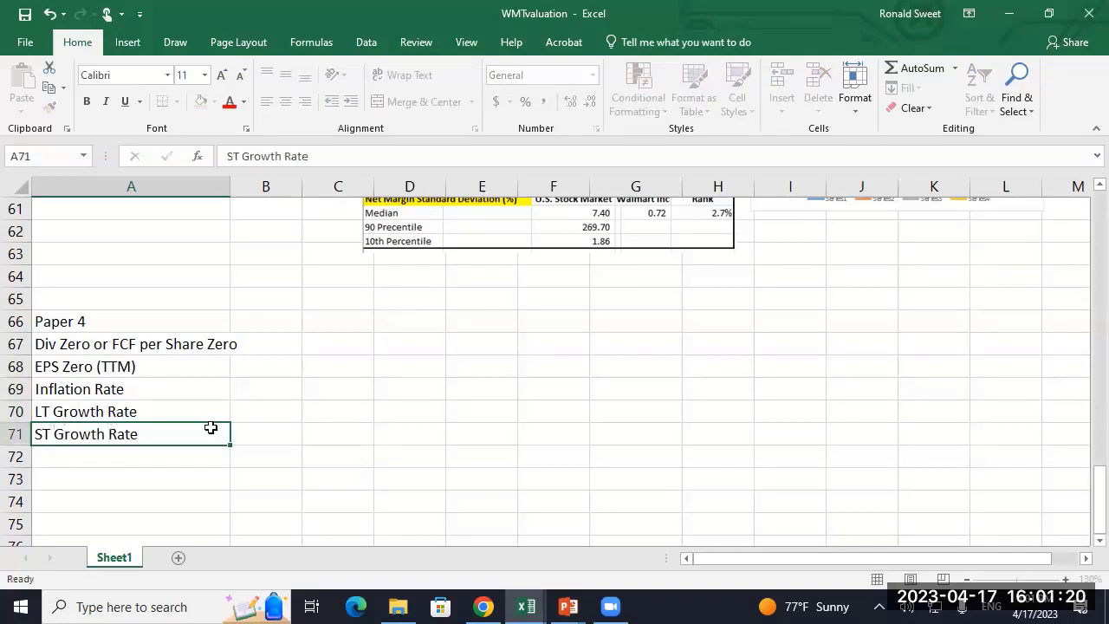
pyautogui.press('Return')
pyautogui.write('H')
pyautogui.press('Return')
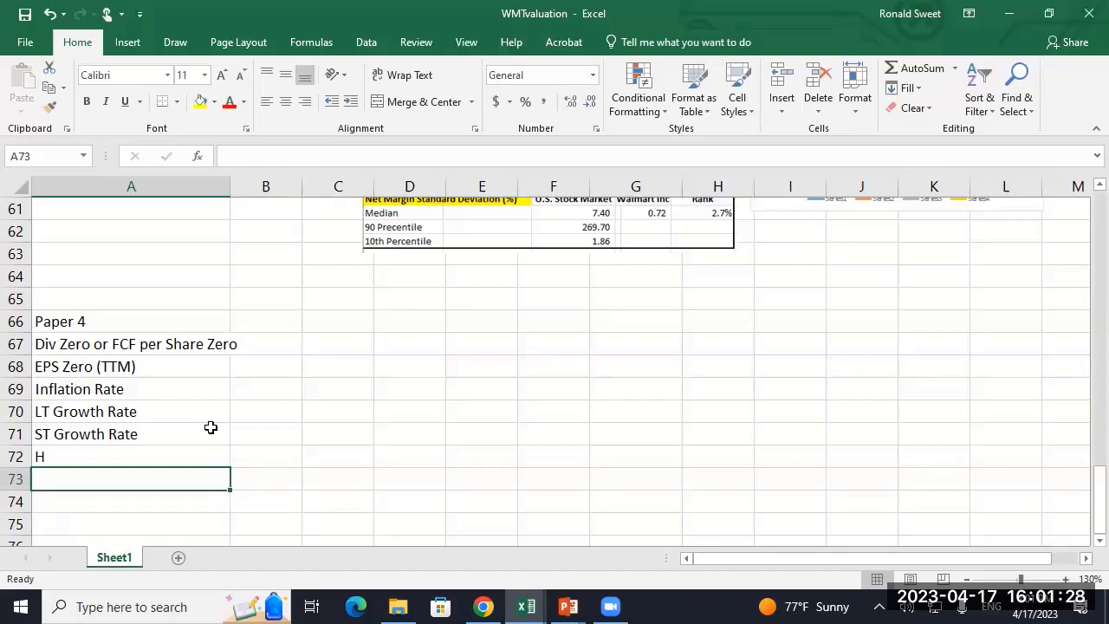
# - Enter "Yahoo Finance" in cell C67 as the source for the Div Zero row
pyautogui.press('Up')
pyautogui.press('Up')
pyautogui.press('Up')
pyautogui.press('Up')
pyautogui.press('Up')
pyautogui.press('Up')
pyautogui.press('Up')
pyautogui.press('Right')
pyautogui.press('Right')
pyautogui.press('Down')
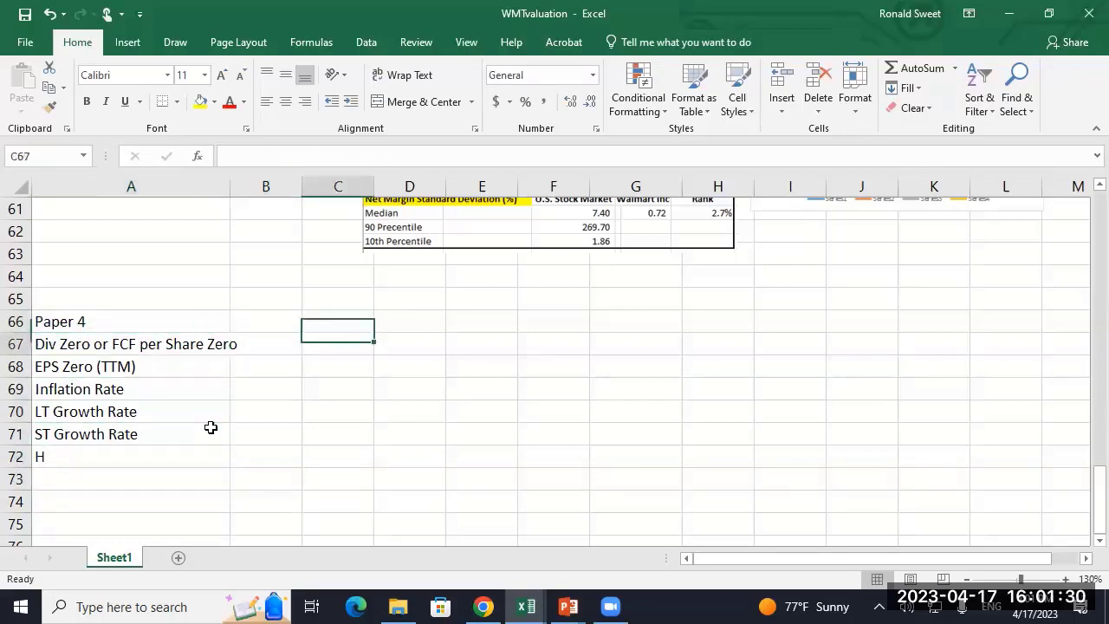
pyautogui.write('Yahoo ')
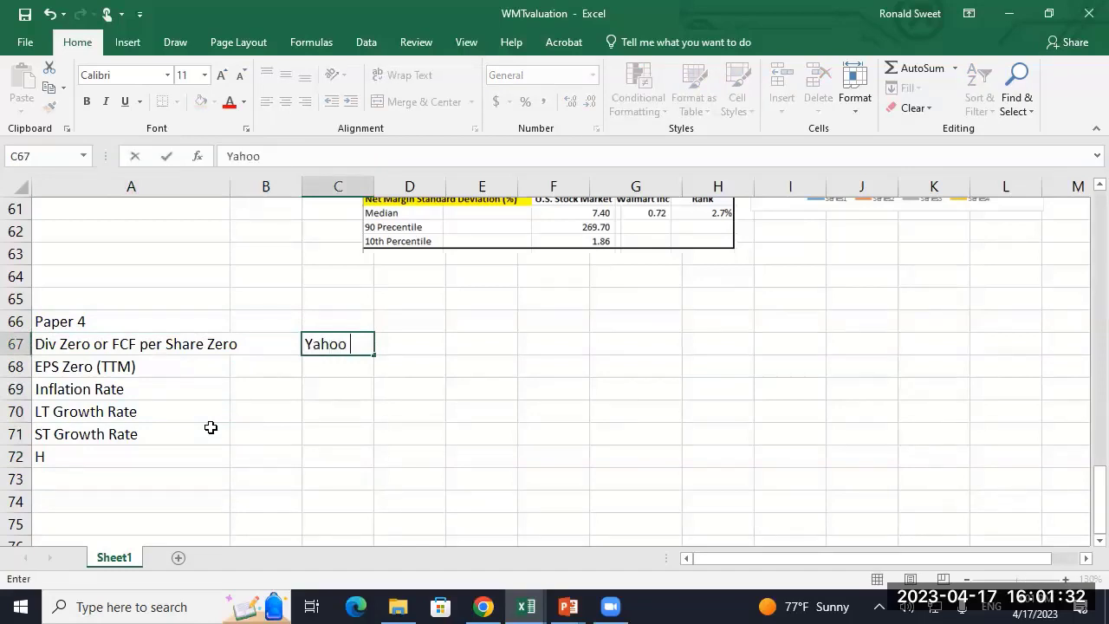
pyautogui.write('Finance')
pyautogui.hotkey('ctrl', 'Return')
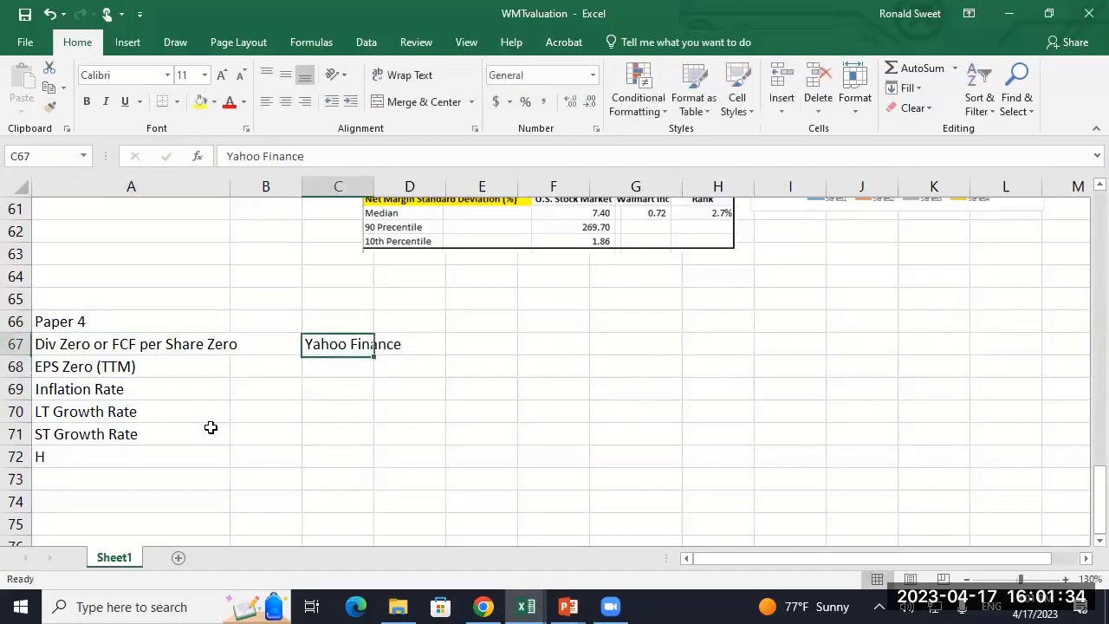
# - Switch to Chrome and open the Yahoo Finance site from the Yahoo home page
pyautogui.click(483, 606)
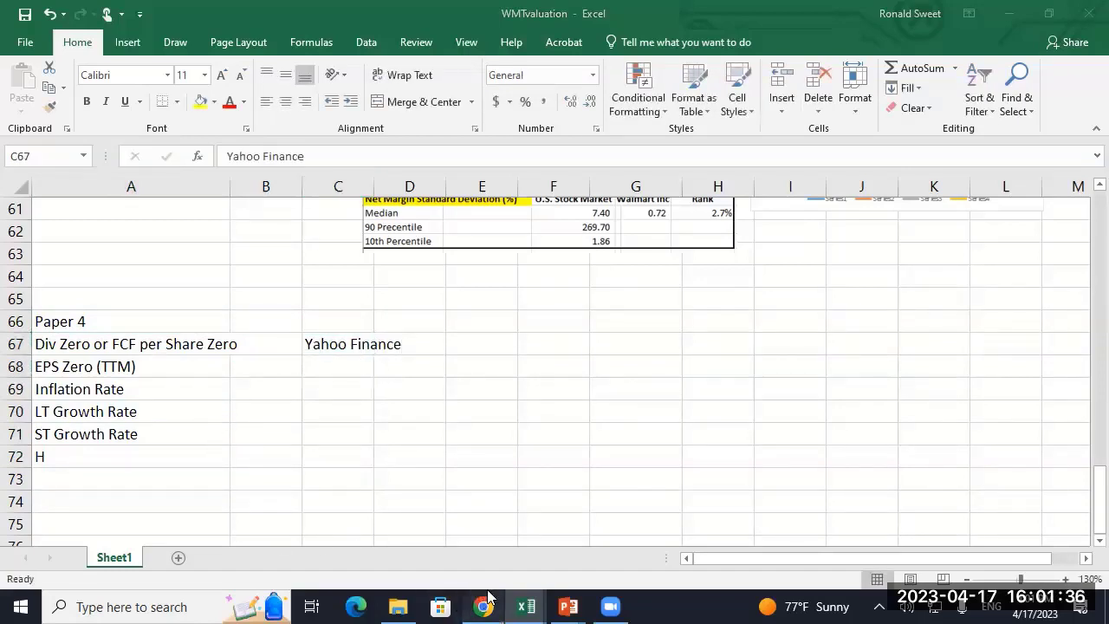
pyautogui.click(439, 15)
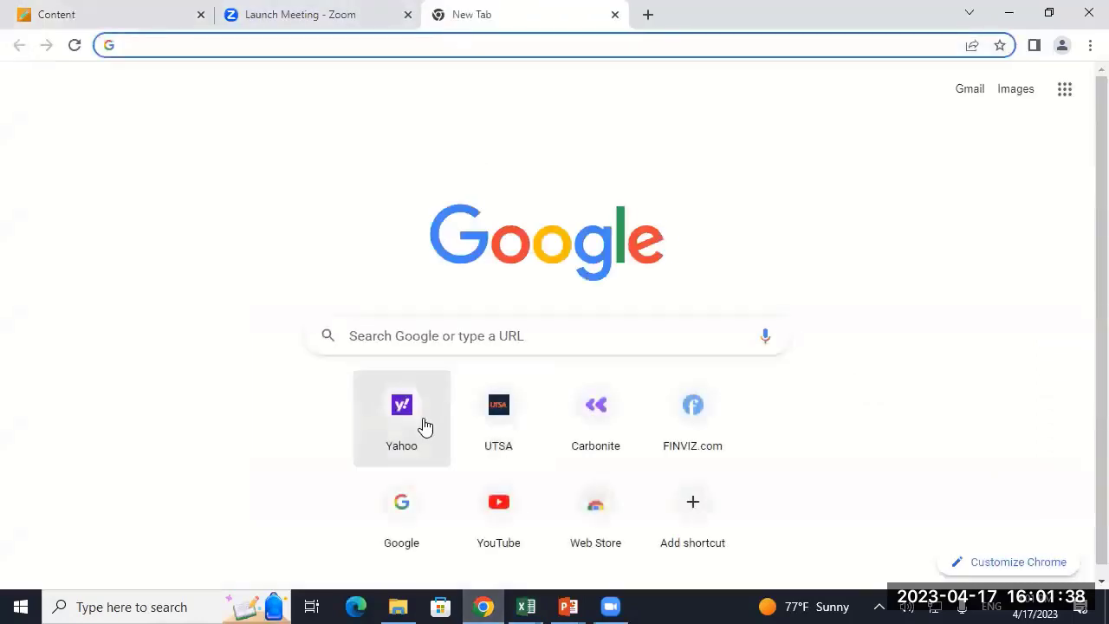
pyautogui.click(409, 409)
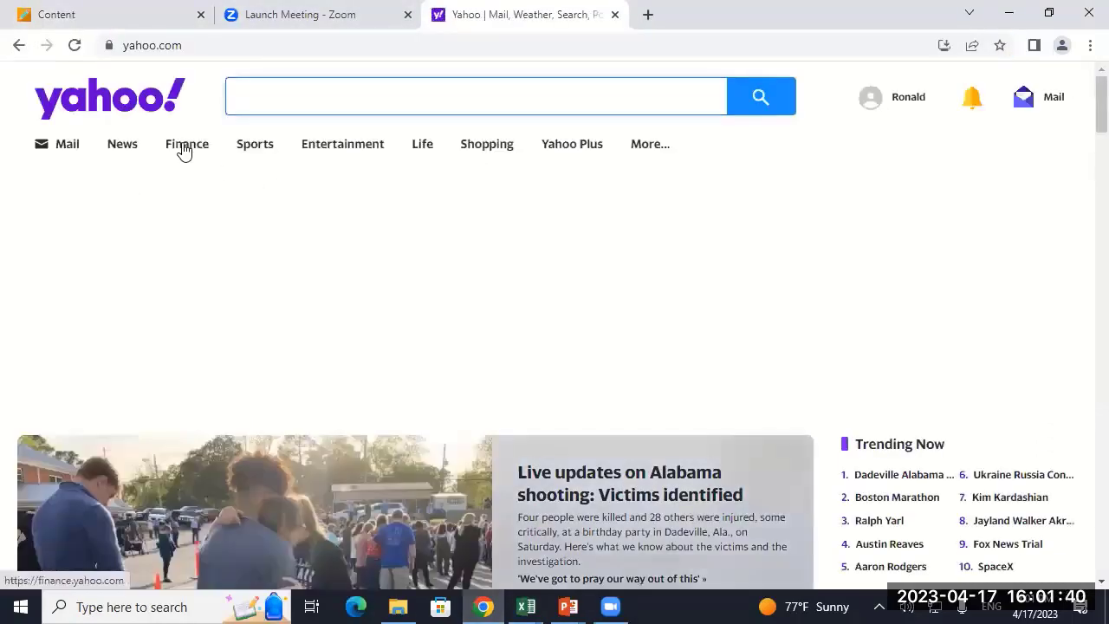
pyautogui.click(176, 144)
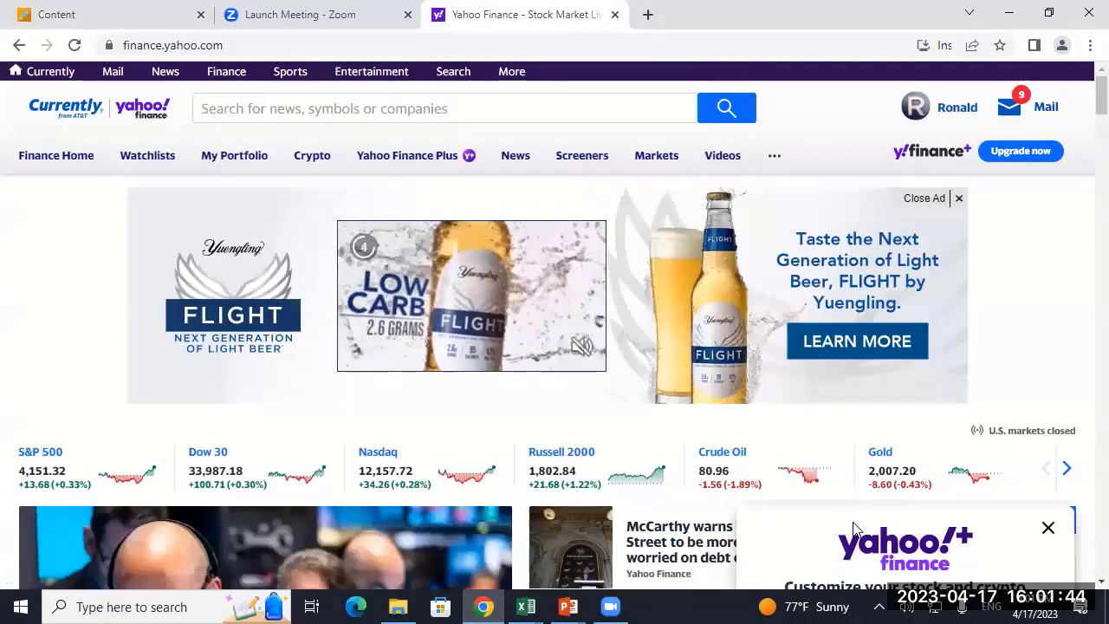
pyautogui.click(853, 529)
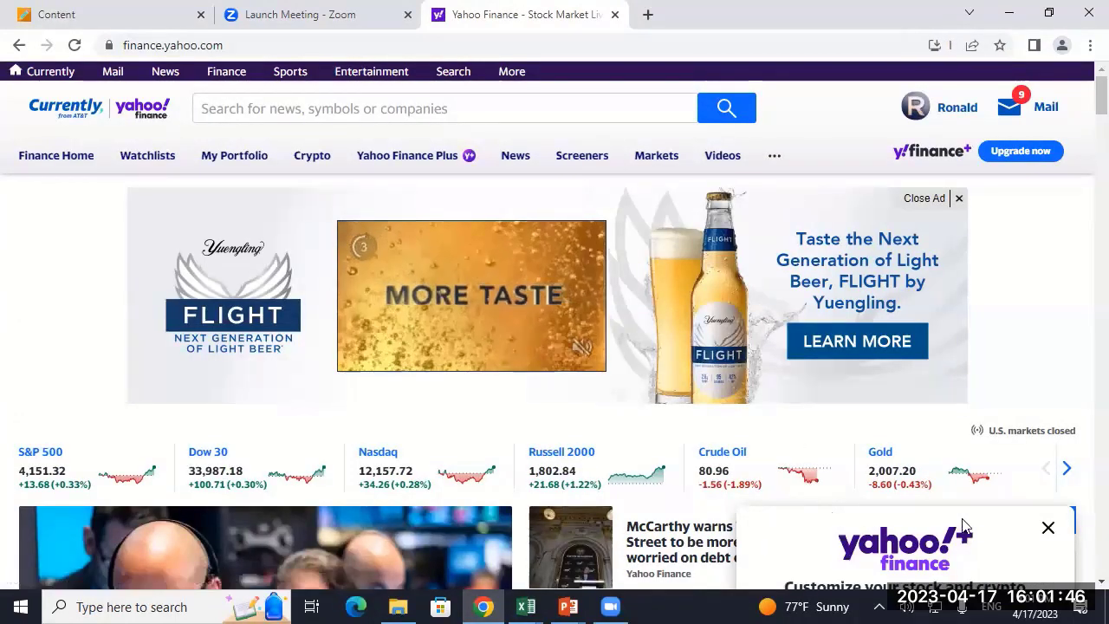
# - Find the Forward Dividend & Yield entry in the Walmart (WMT) quote summary and highlight the dividend amount
pyautogui.scroll(-5, 297, 277)
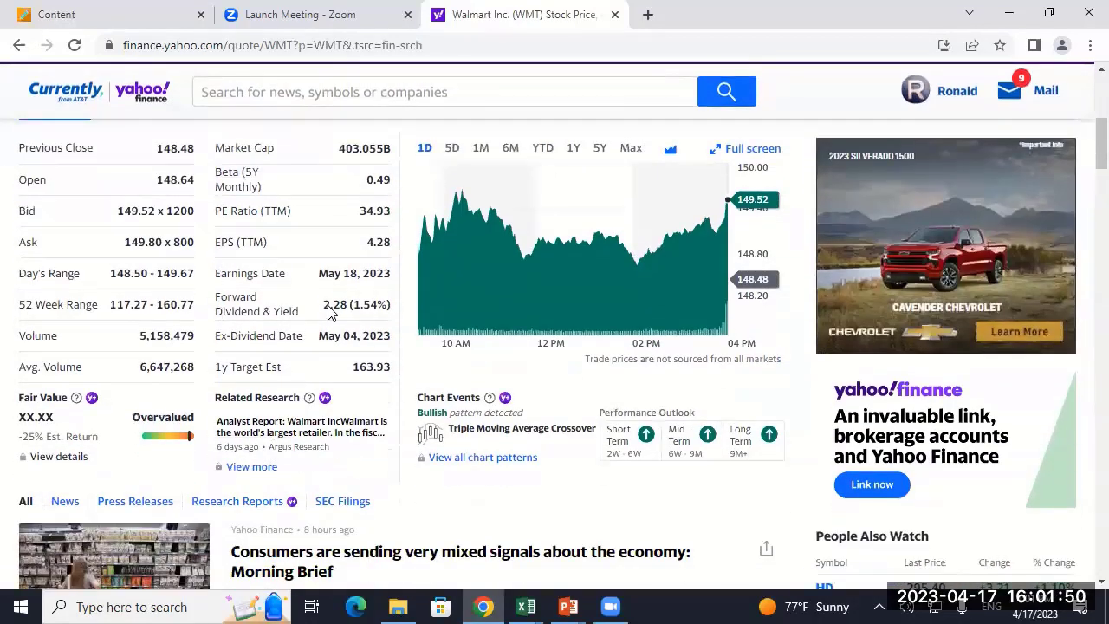
pyautogui.moveTo(322, 305); pyautogui.dragTo(349, 305)
pyautogui.moveTo(217, 298); pyautogui.dragTo(347, 304)
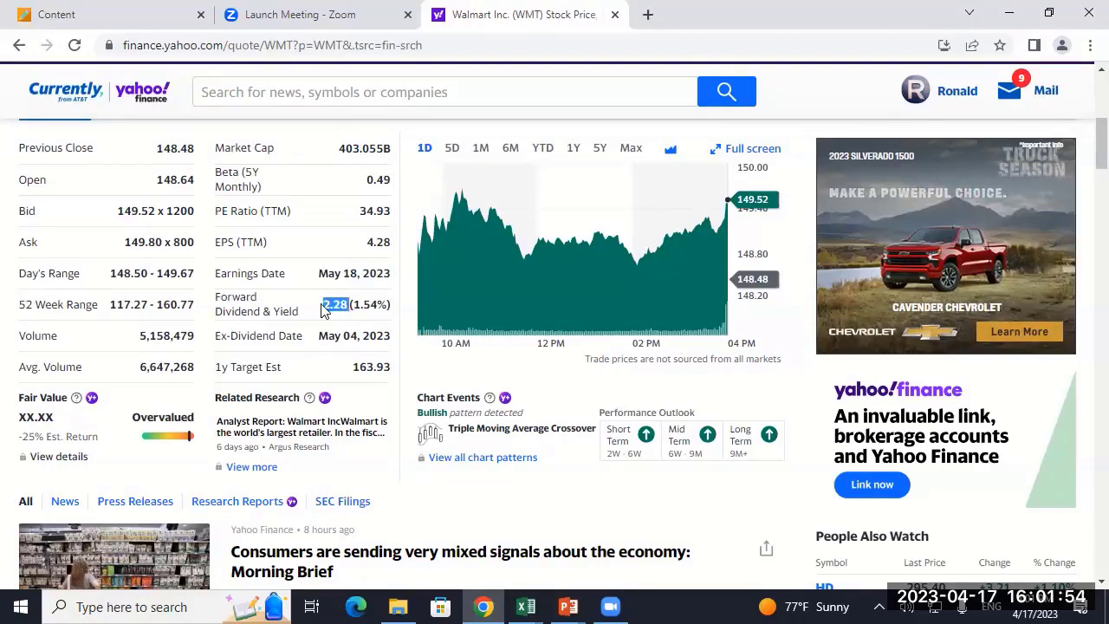
# - Open Walmart's historical data and filter it to show Dividends Only
pyautogui.scroll(3, 286, 311)
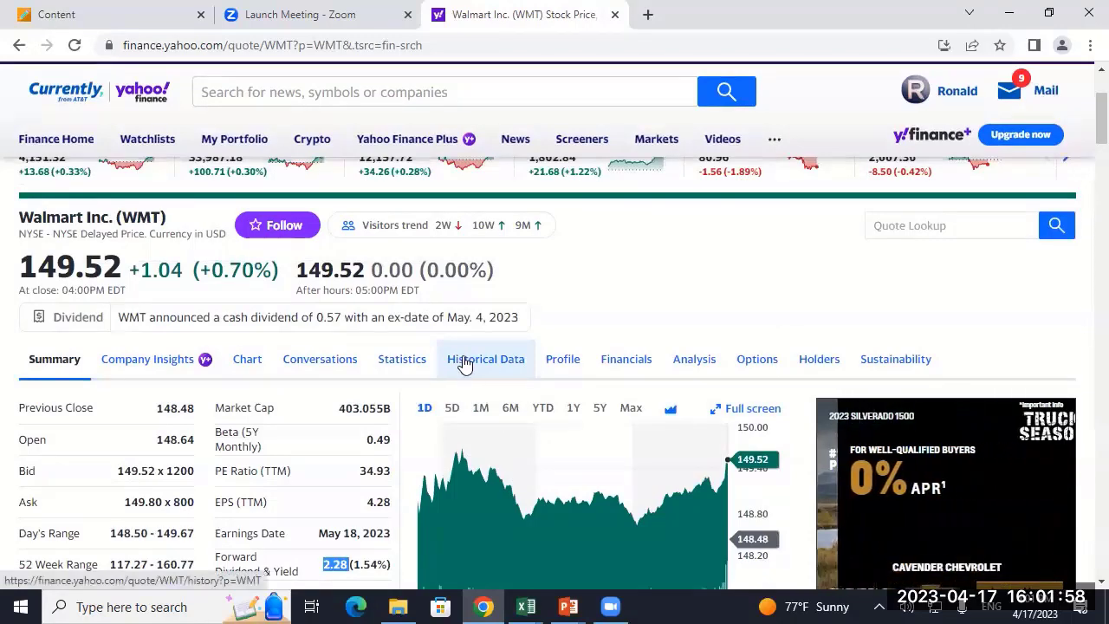
pyautogui.click(488, 360)
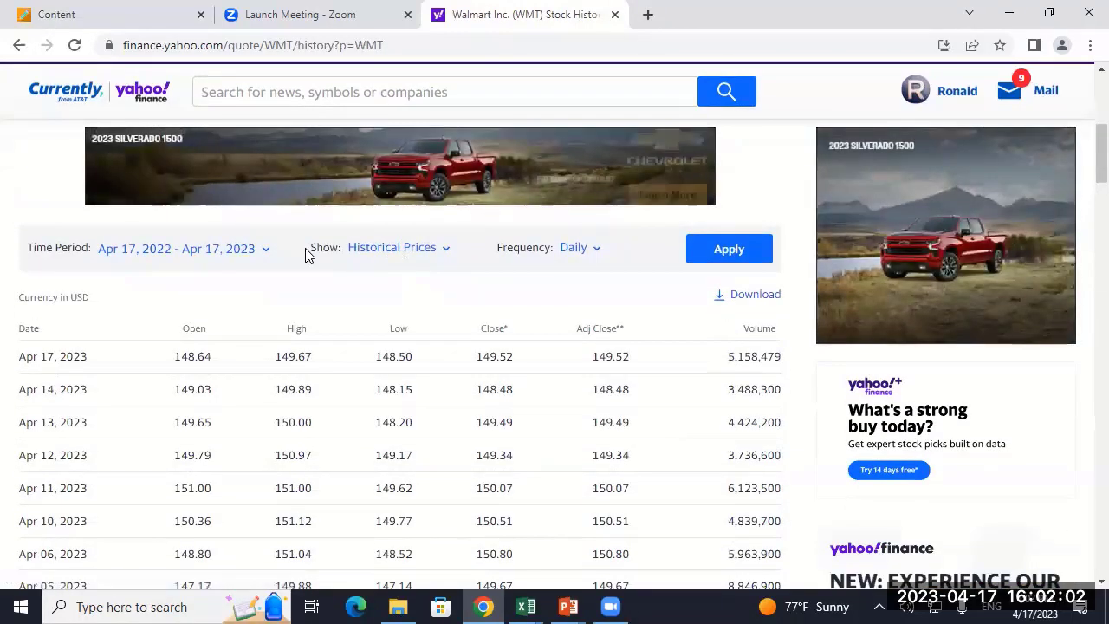
pyautogui.click(381, 248)
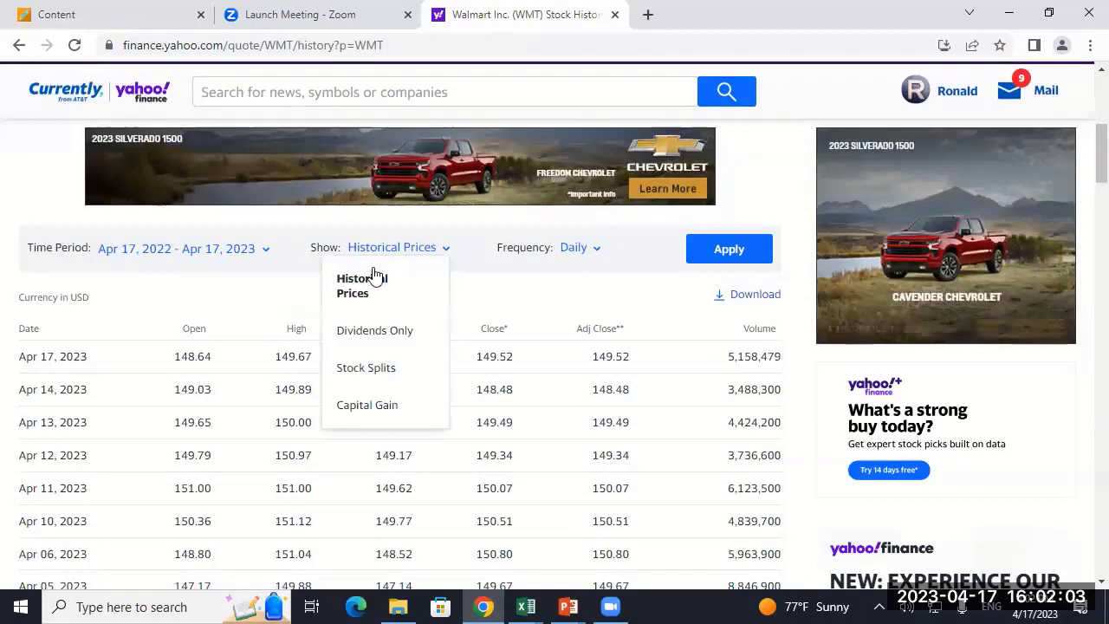
pyautogui.click(360, 330)
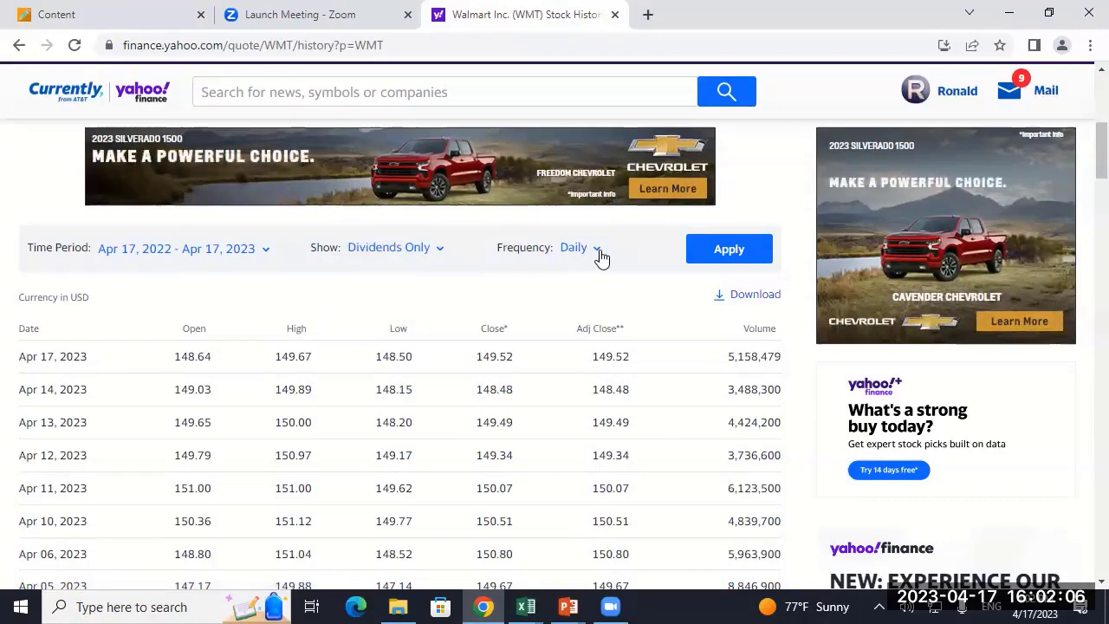
pyautogui.click(705, 253)
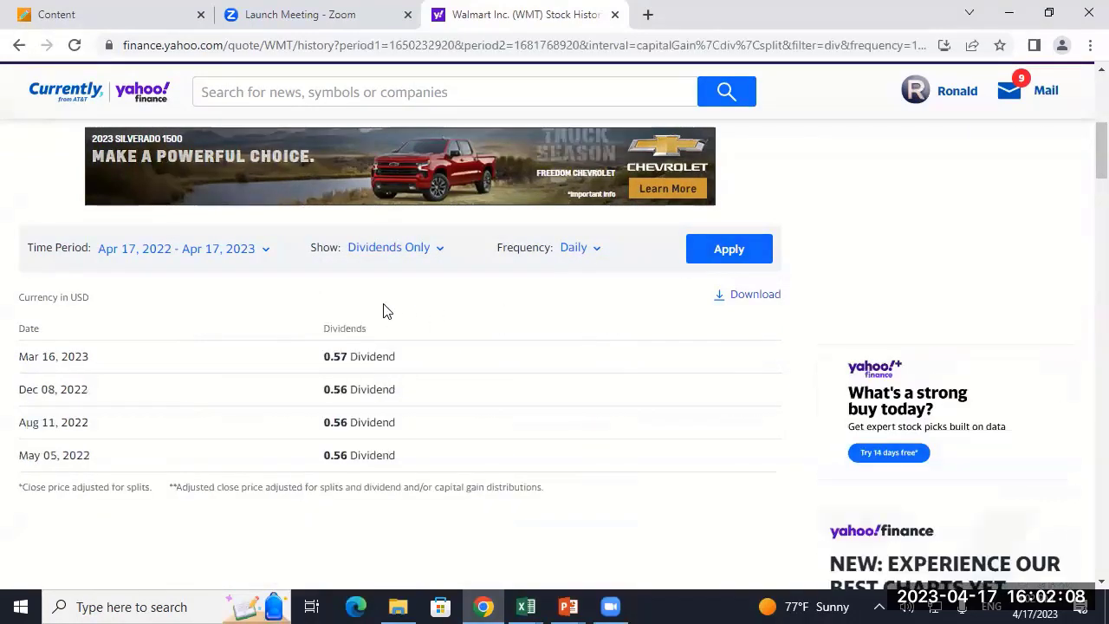
# - Highlight the dividend payments from Mar 16, 2023 back to May 05, 2022 in the dividends table
pyautogui.scroll(-3, 303, 312)
pyautogui.scroll(2, 303, 312)
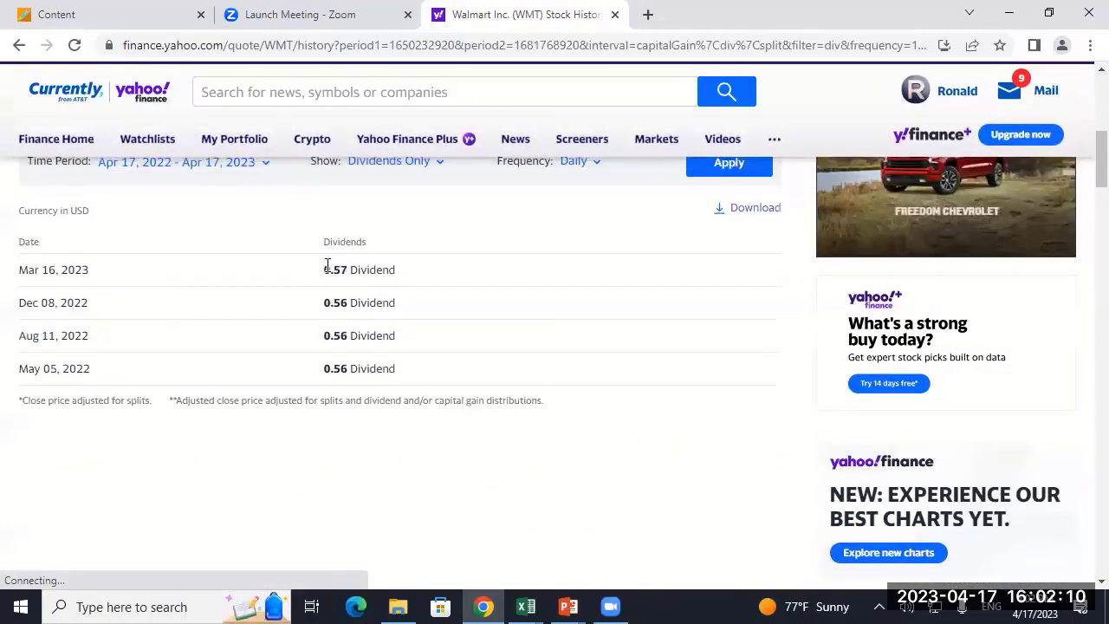
pyautogui.moveTo(327, 268); pyautogui.dragTo(438, 371)
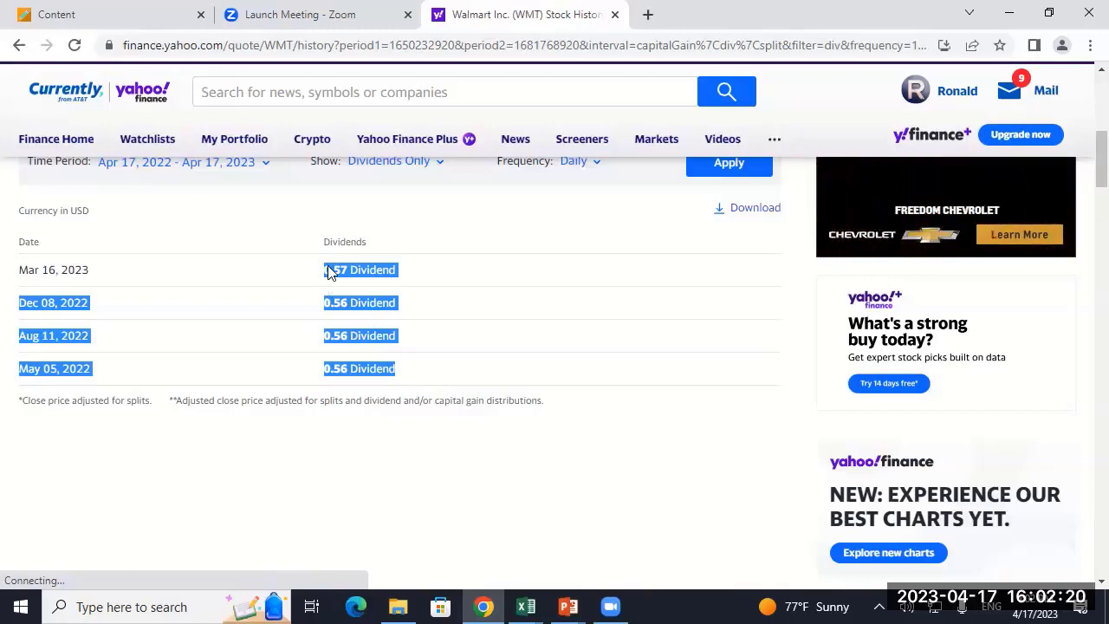
# - Switch to the WMTvaluation workbook in Excel and enter the dividend formula =0.56*3+0.57 in cell B67
pyautogui.click(526, 606)
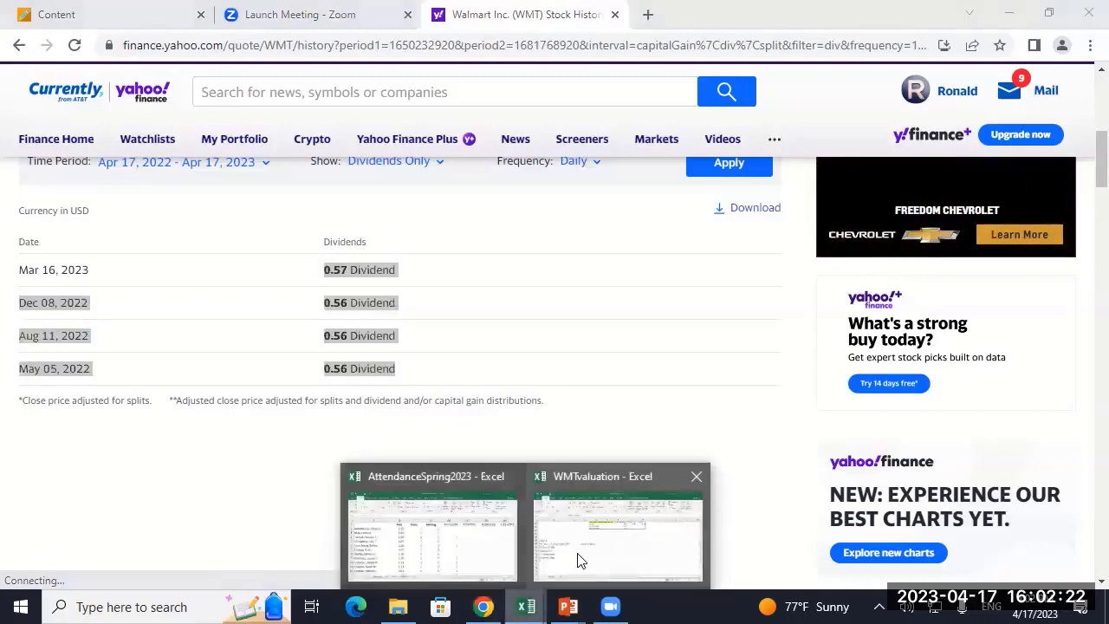
pyautogui.click(569, 557)
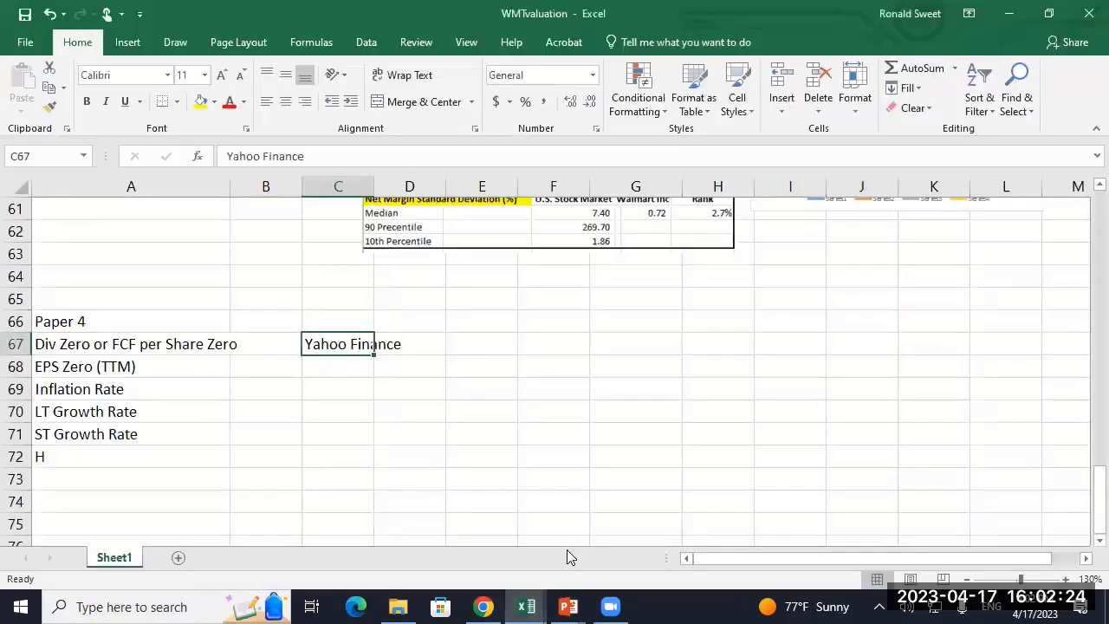
pyautogui.press('Left')
pyautogui.write('+.56*3')
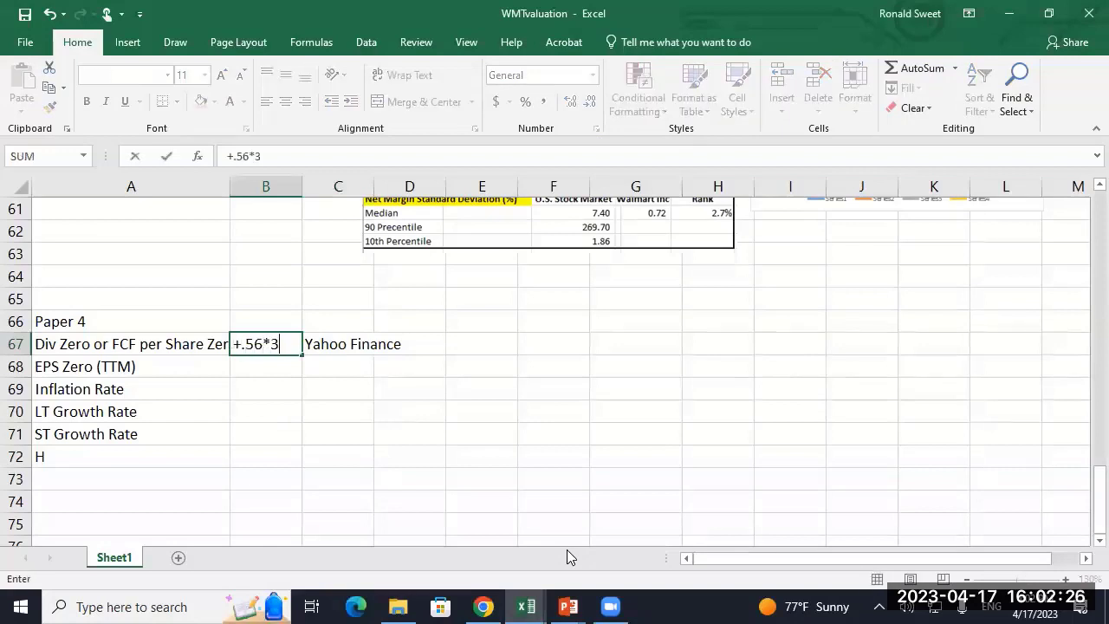
pyautogui.write('+')
pyautogui.press('Return')
pyautogui.press('Return')
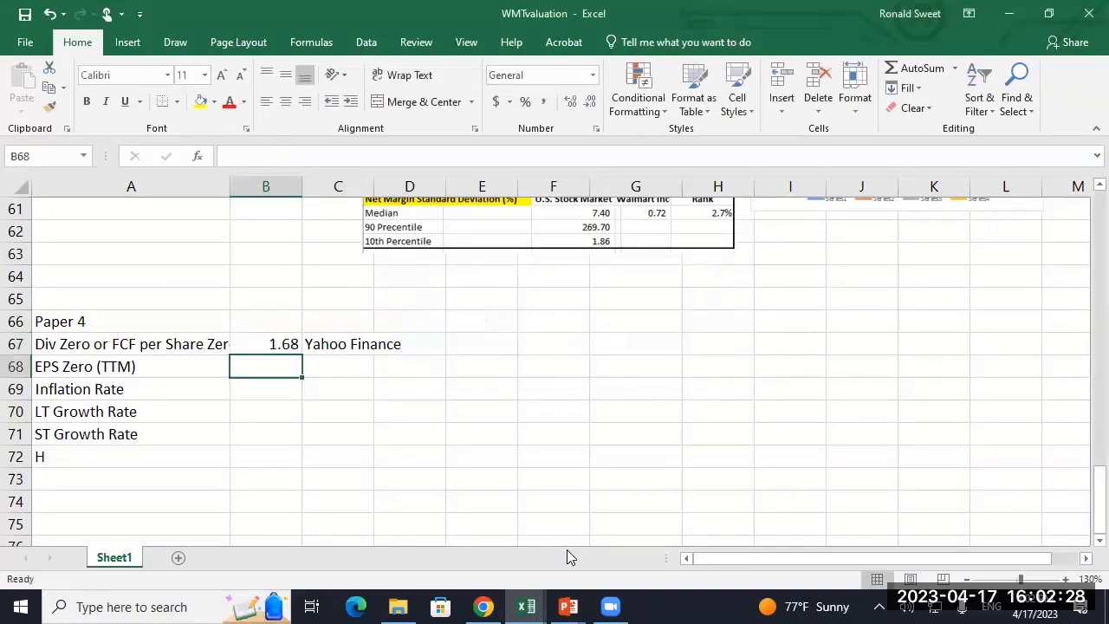
pyautogui.press('Up')
pyautogui.press('F2')
pyautogui.write('+.57')
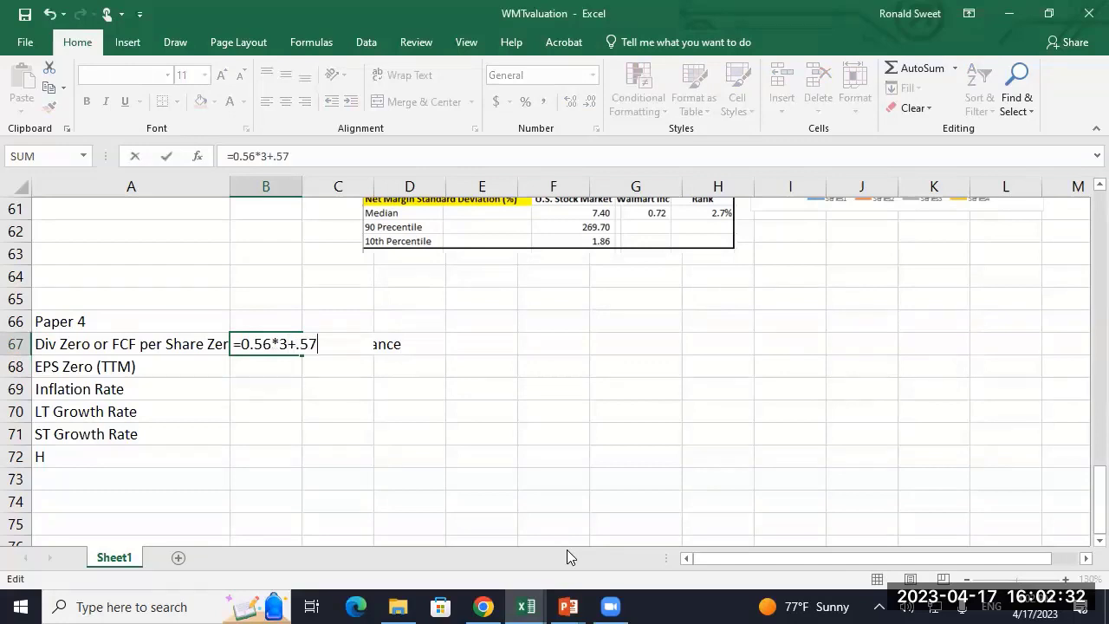
pyautogui.press('Return')
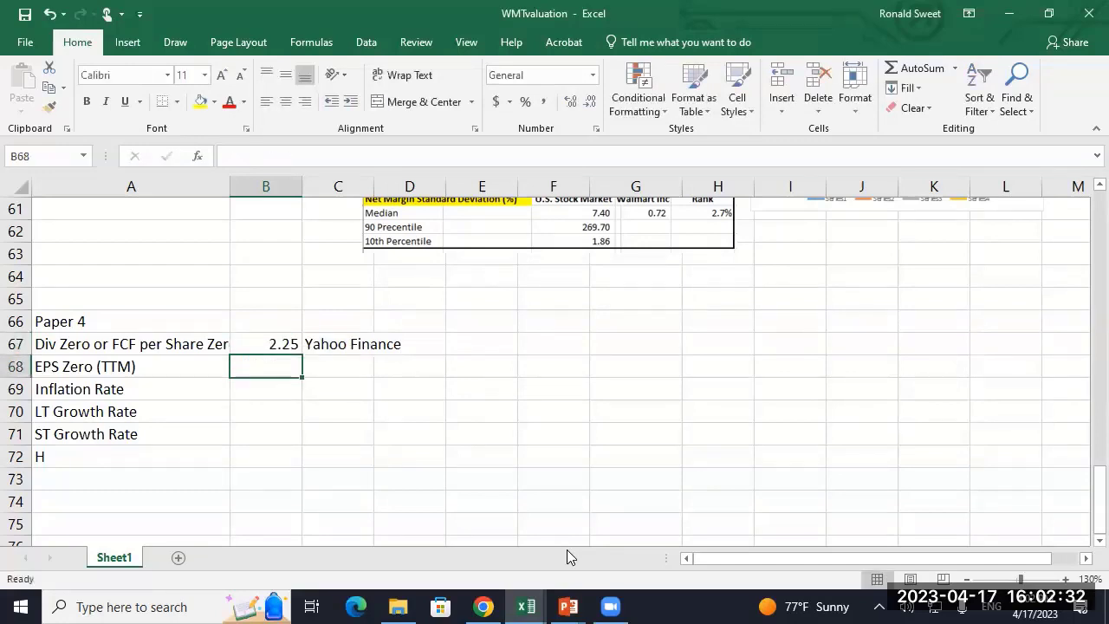
# - Apply the dollar Accounting format to B67 and widen column A to fit the full Div Zero label
pyautogui.press('Up')
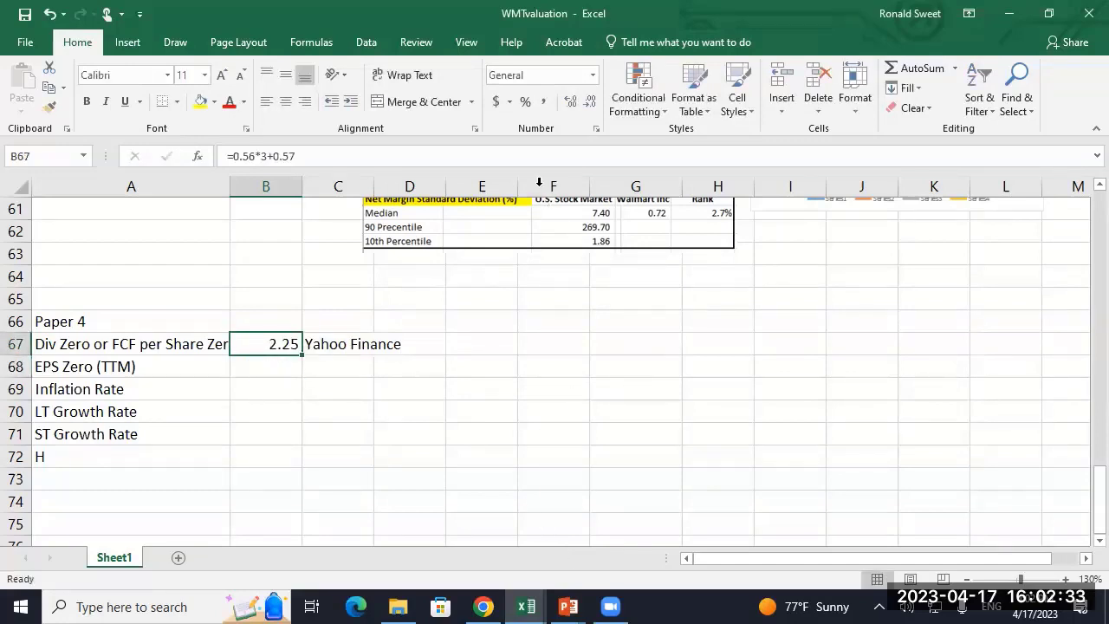
pyautogui.click(496, 102)
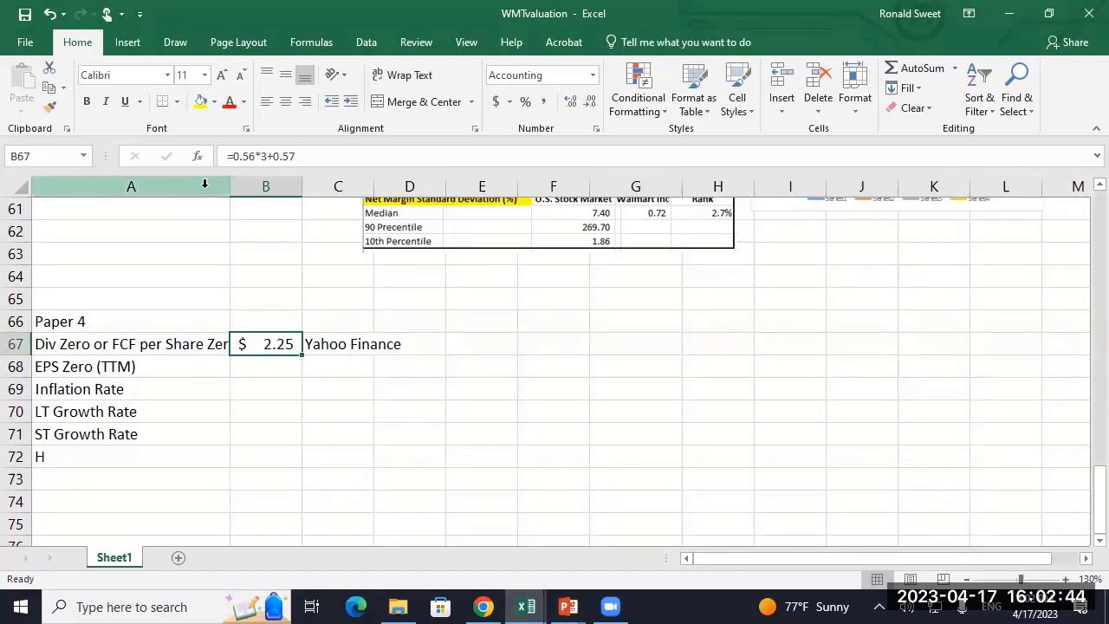
pyautogui.moveTo(230, 187); pyautogui.dragTo(261, 187)
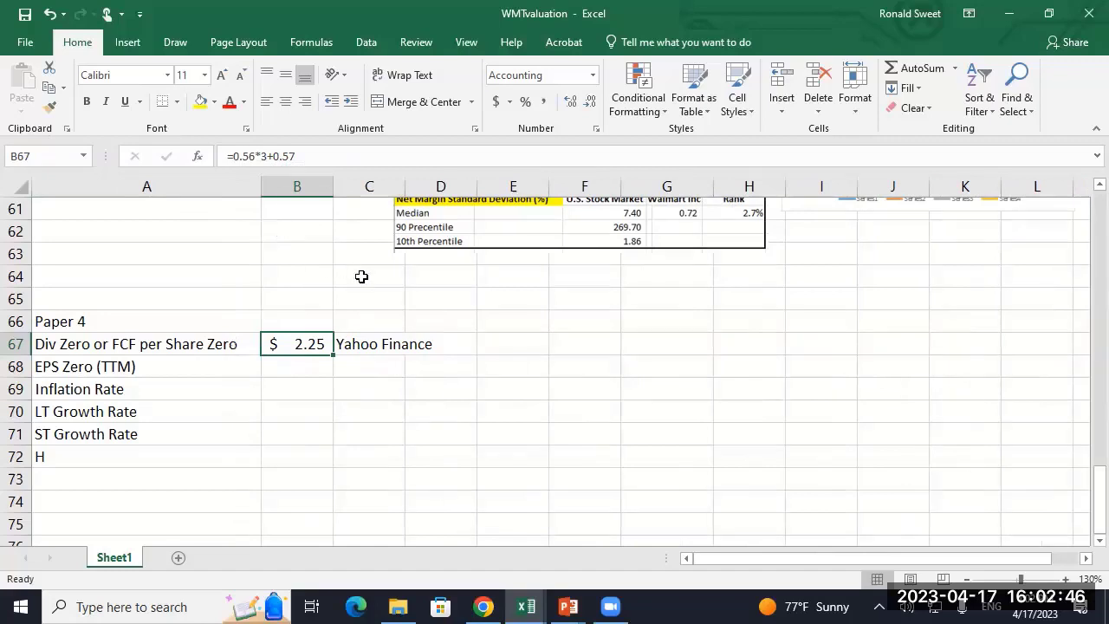
# - Enter the note "FCF: Bloomberg, (CFO - Cap Ex) / Share OutStanding" in cell E67
pyautogui.click(516, 346)
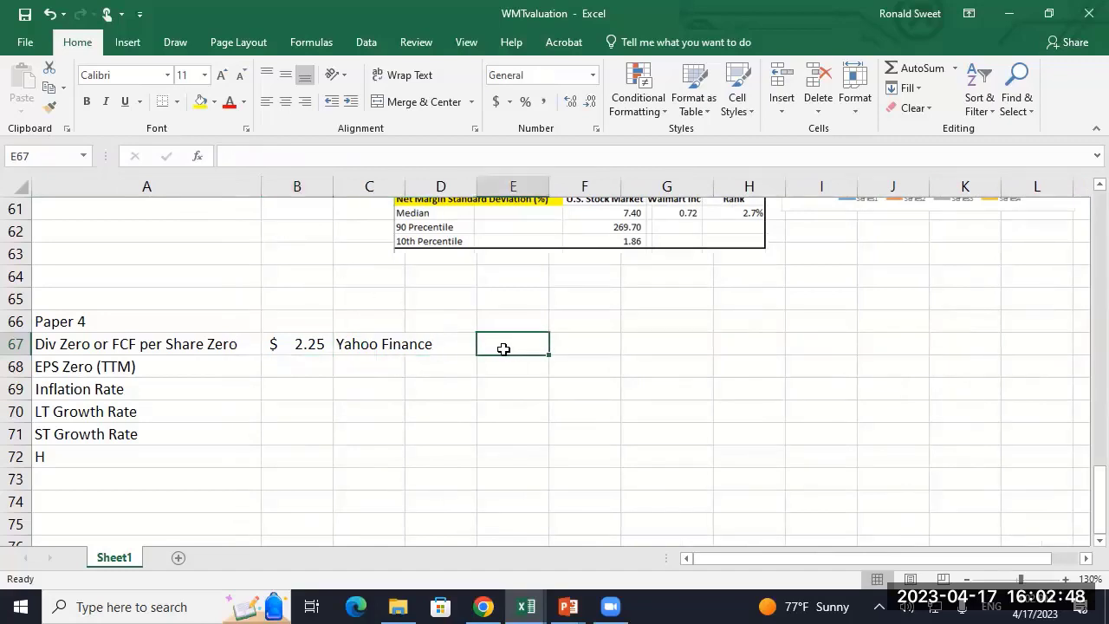
pyautogui.write('FCF')
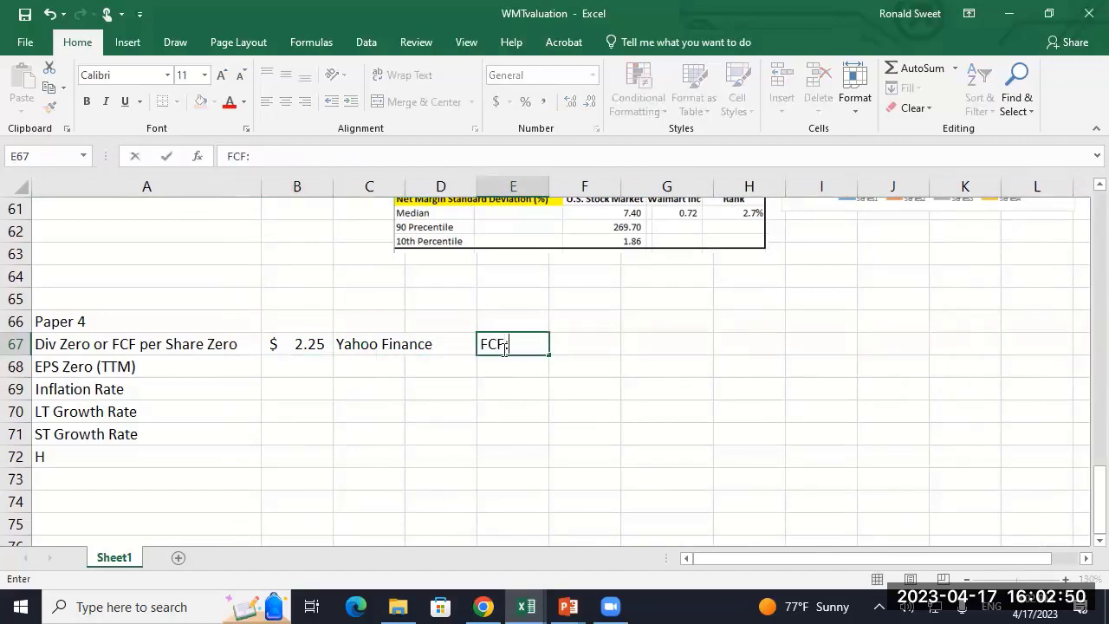
pyautogui.write(': Bloomberg')
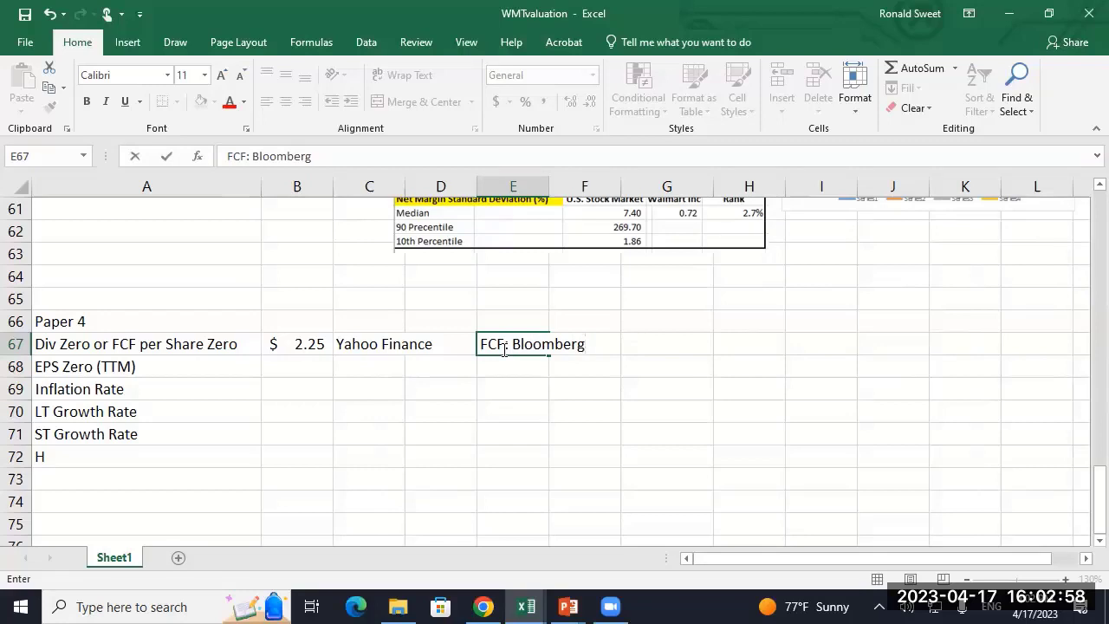
pyautogui.write(', (CFO')
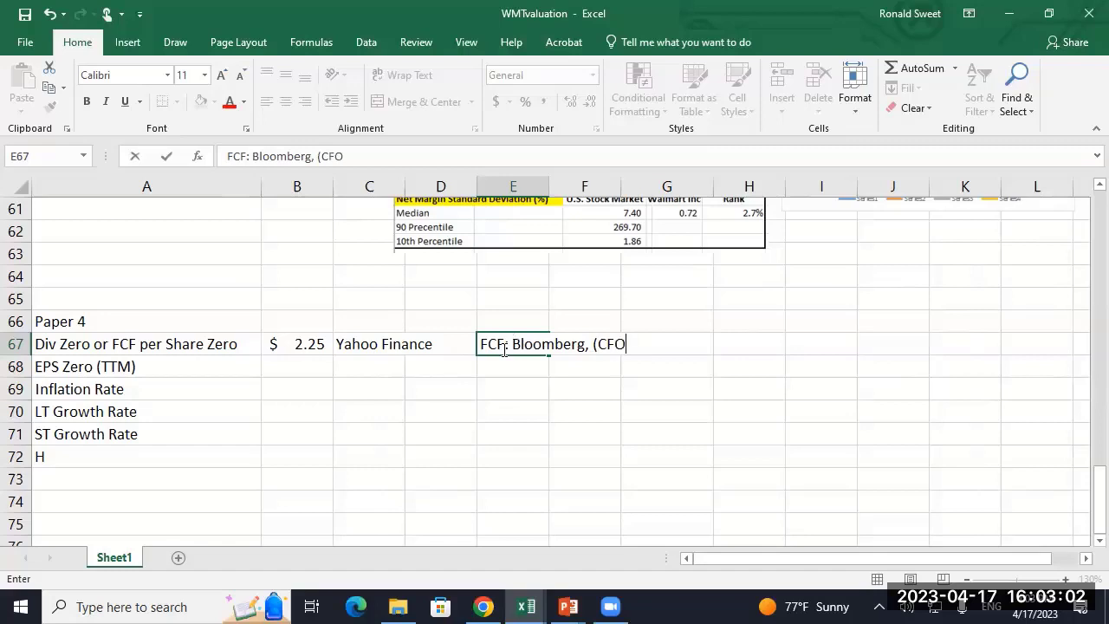
pyautogui.write(' - Cap Ex) / ')
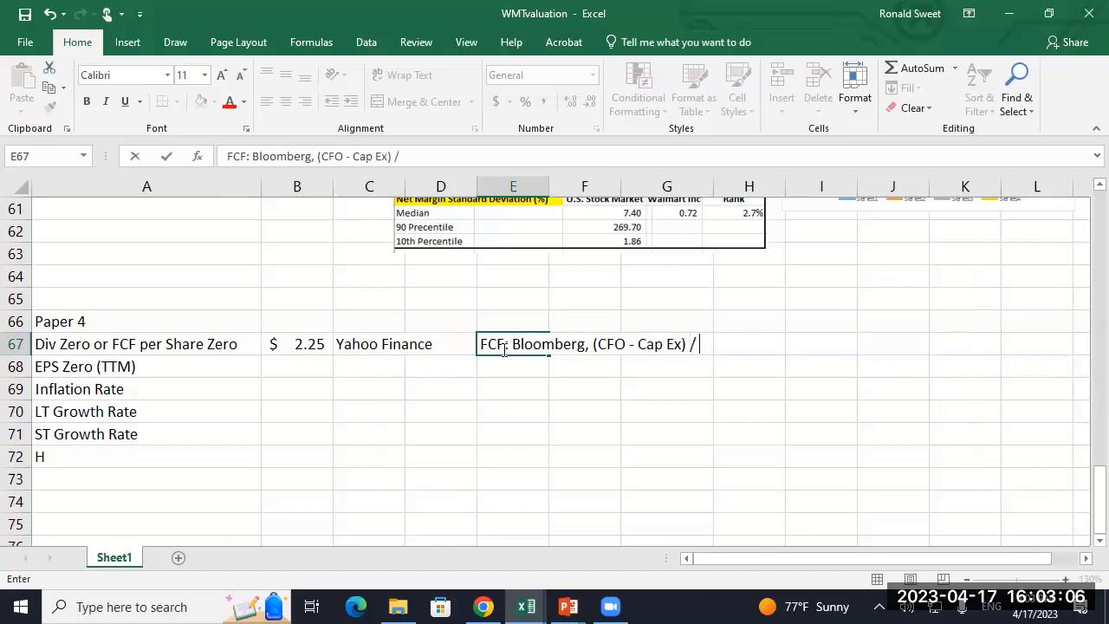
pyautogui.write('Share OutStanding')
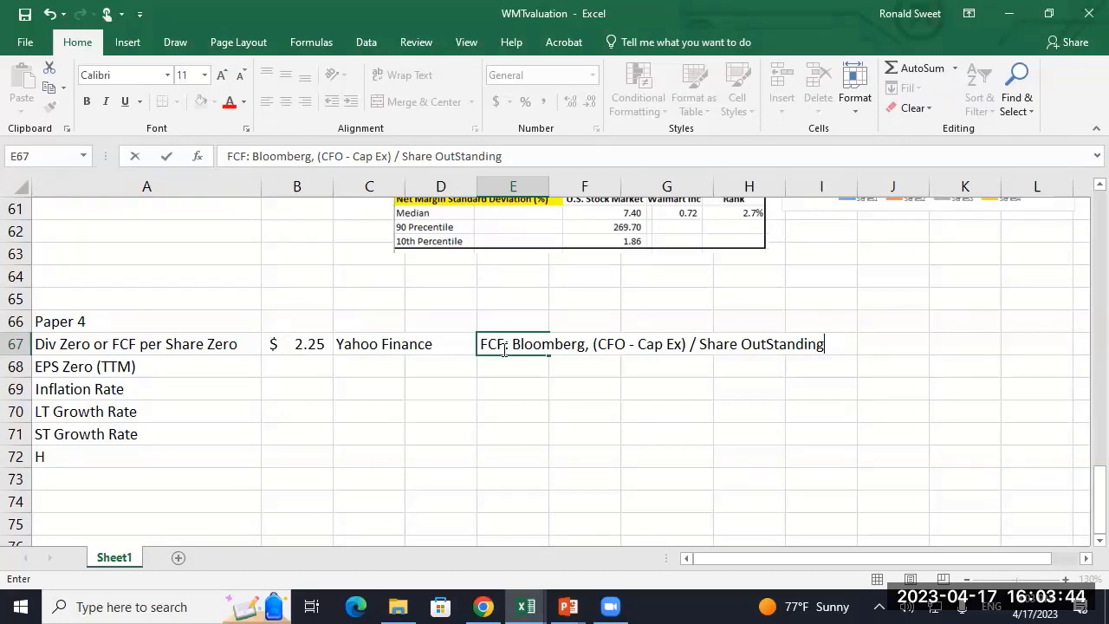
pyautogui.press('Left')
# - Correct "OutStanding" to "Outstanding" in the FCF note in E67
pyautogui.click(503, 348)
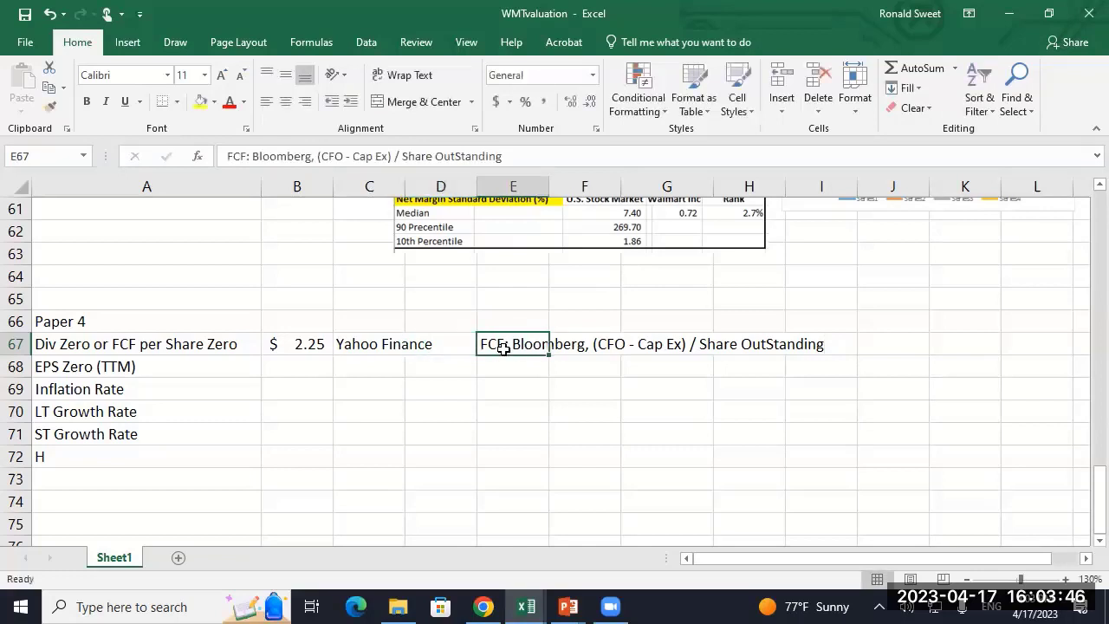
pyautogui.press('F2')
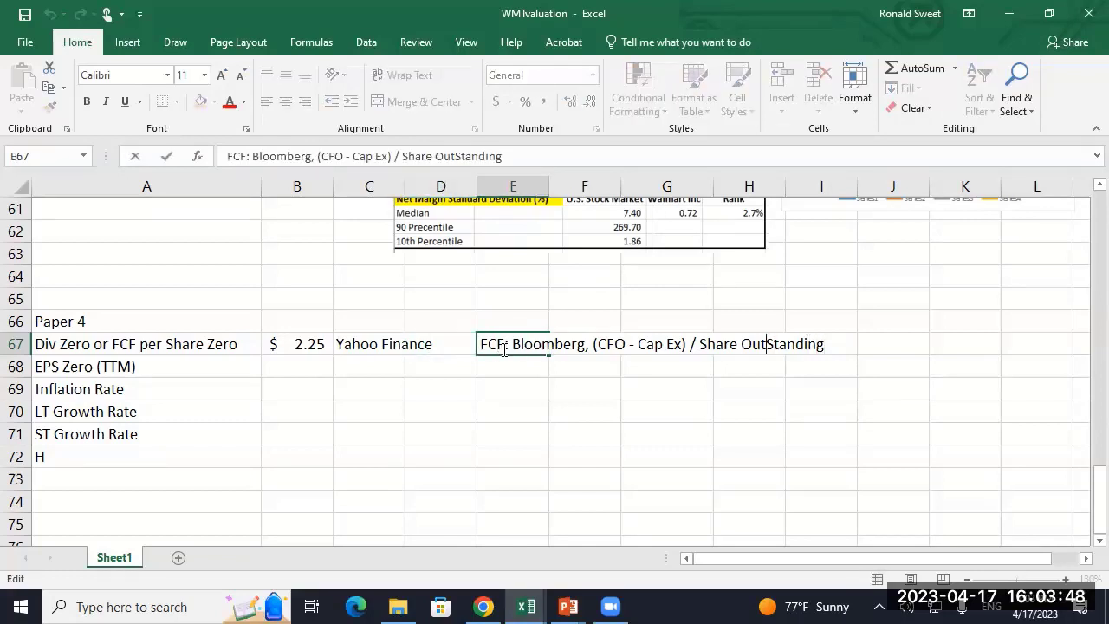
pyautogui.press('Delete')
pyautogui.write('s')
pyautogui.press('Return')
pyautogui.click(503, 349)
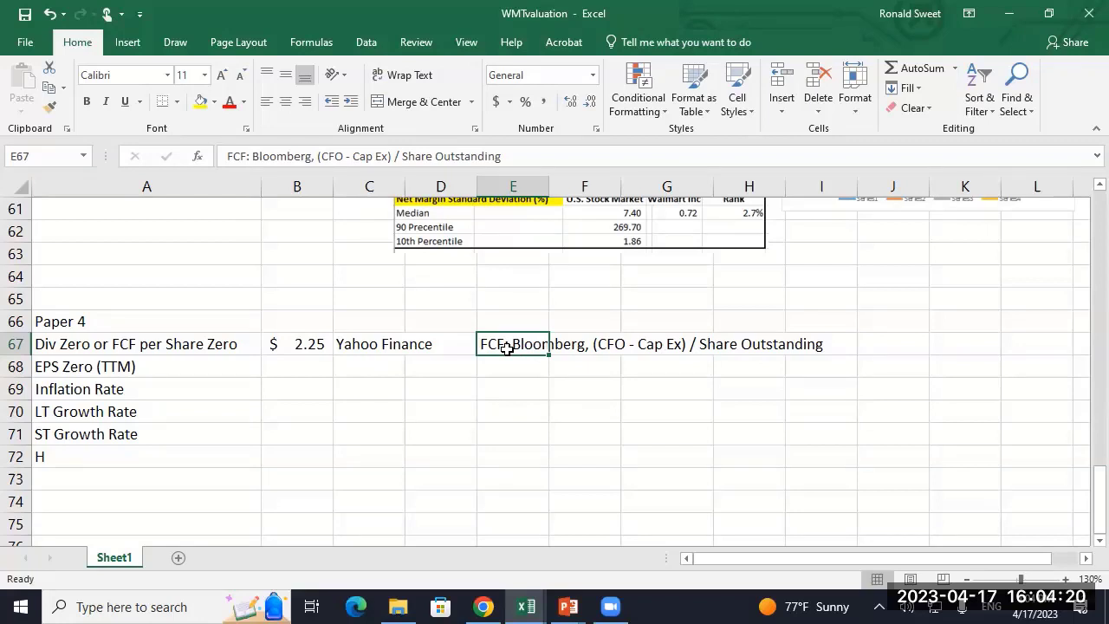
pyautogui.press('Left')
pyautogui.press('Left')
pyautogui.press('Left')
pyautogui.press('Right')
pyautogui.press('Right')
pyautogui.press('Right')
pyautogui.press('Left')
pyautogui.press('Left')
pyautogui.press('Left')
pyautogui.press('Right')
pyautogui.press('Right')
pyautogui.press('Left')
pyautogui.press('Left')
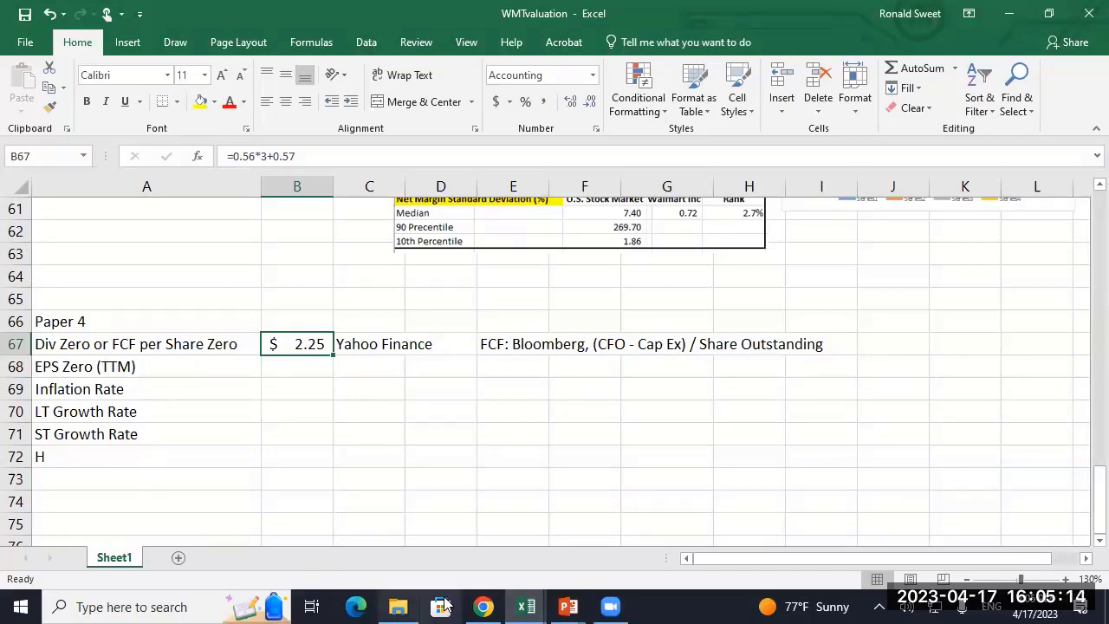
pyautogui.click(281, 373)
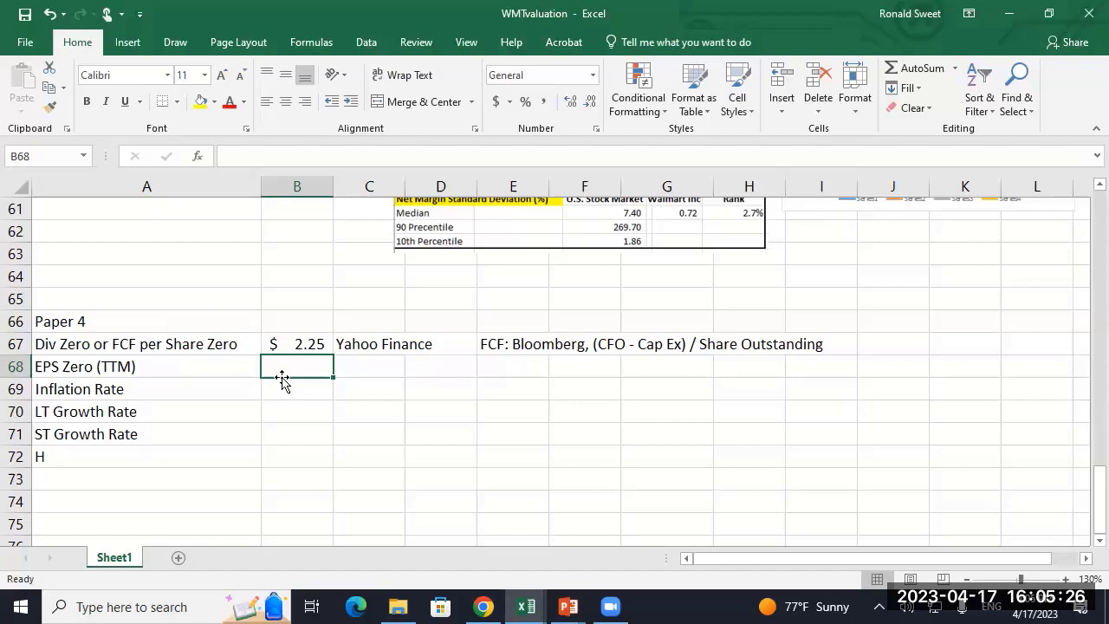
pyautogui.press('Up')
pyautogui.press('Right')
pyautogui.press('Right')
pyautogui.press('Right')
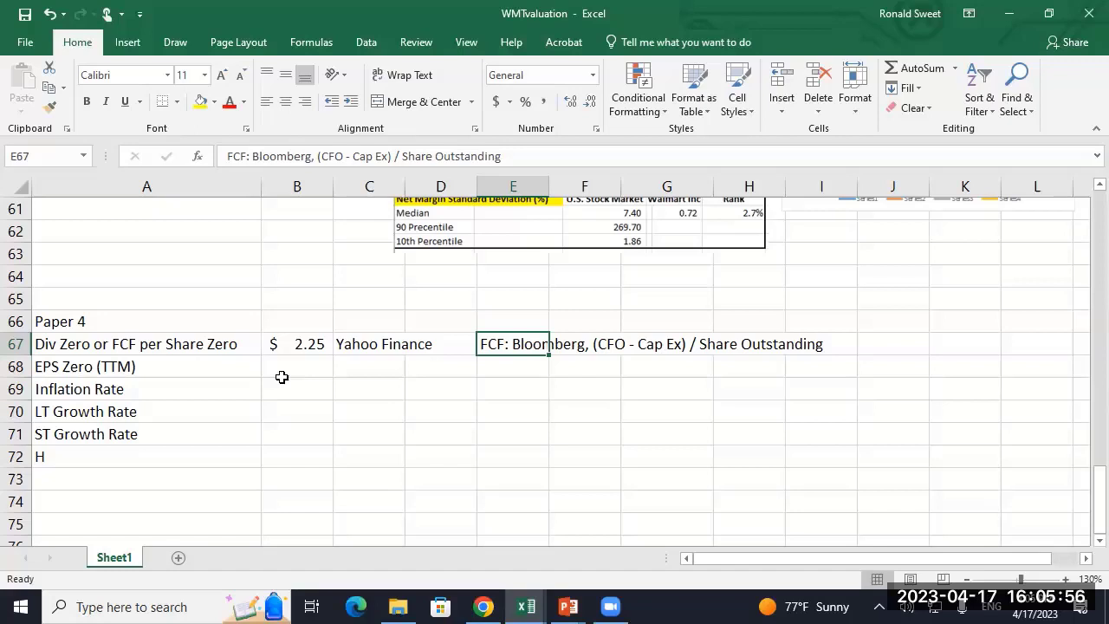
pyautogui.press('Return')
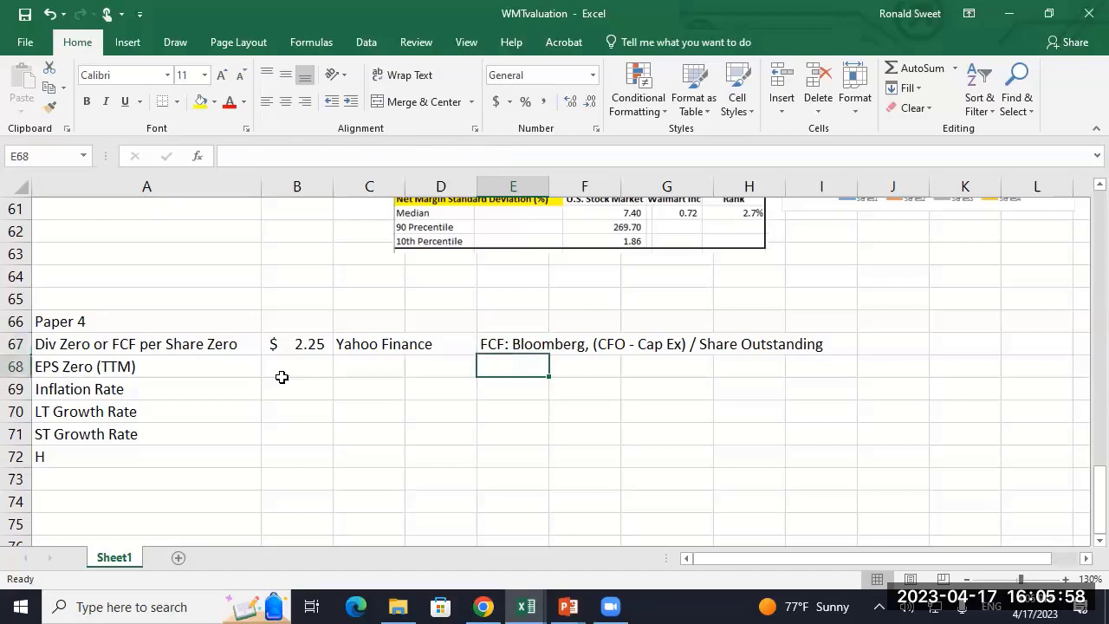
# - Copy the Yahoo Finance source label from C67 into C68 beside the EPS Zero (TTM) row
pyautogui.click(282, 377)
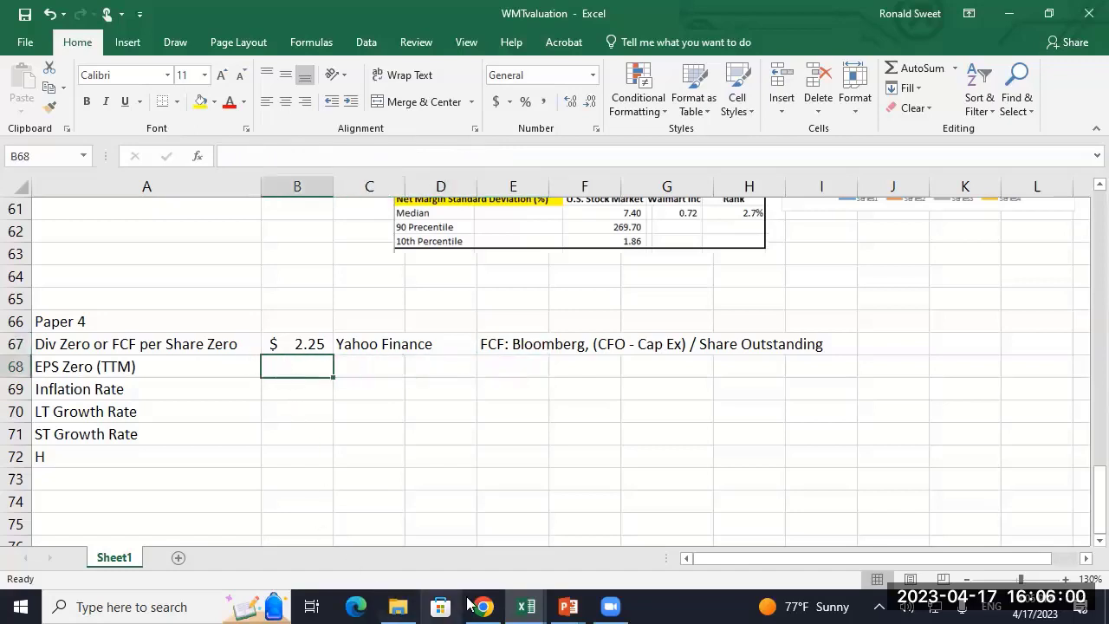
pyautogui.moveTo(469, 604)
pyautogui.press('Right')
pyautogui.press('Up')
pyautogui.hotkey('ctrl', 'c')
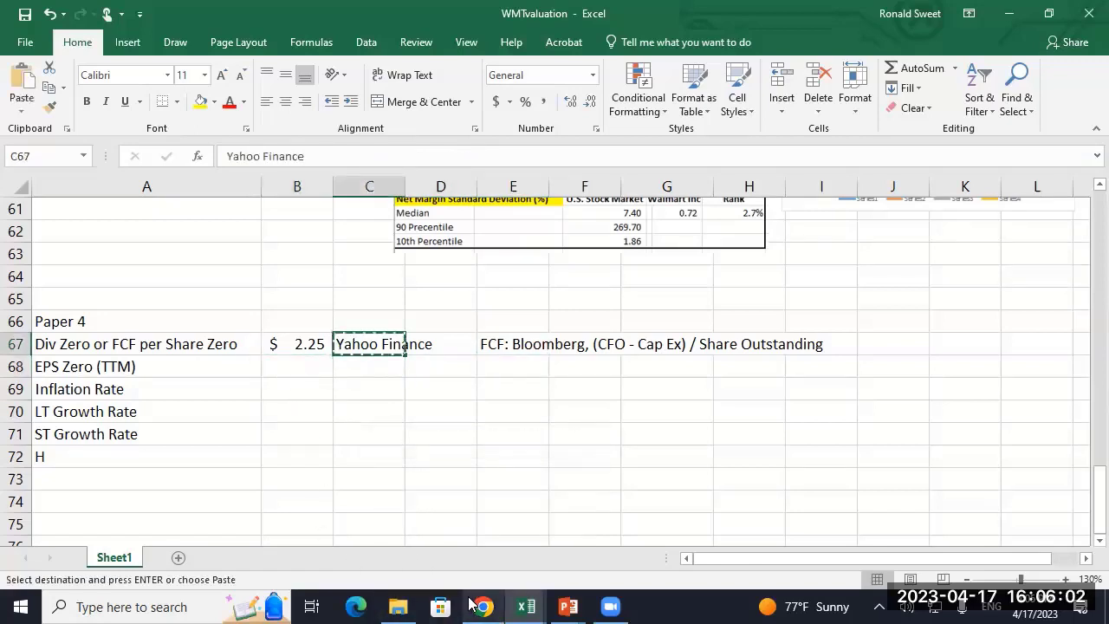
pyautogui.press('Down')
pyautogui.press('Return')
pyautogui.press('Left')
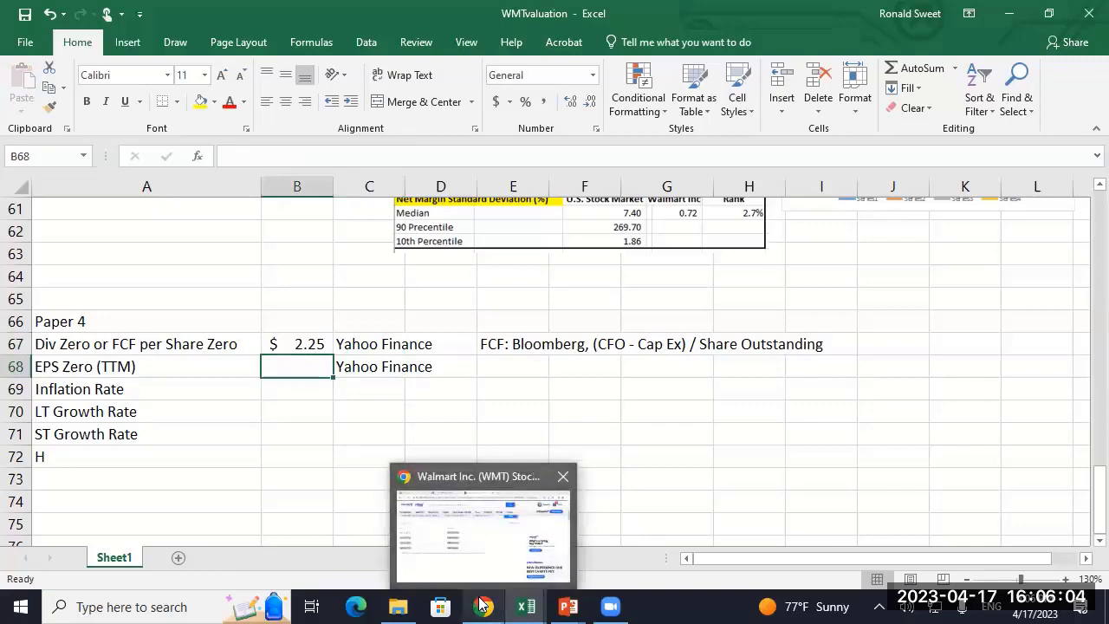
# - Switch to Chrome, open Walmart's quote summary on Yahoo Finance and highlight the EPS (TTM) value
pyautogui.click(479, 605)
pyautogui.scroll(3, 147, 248)
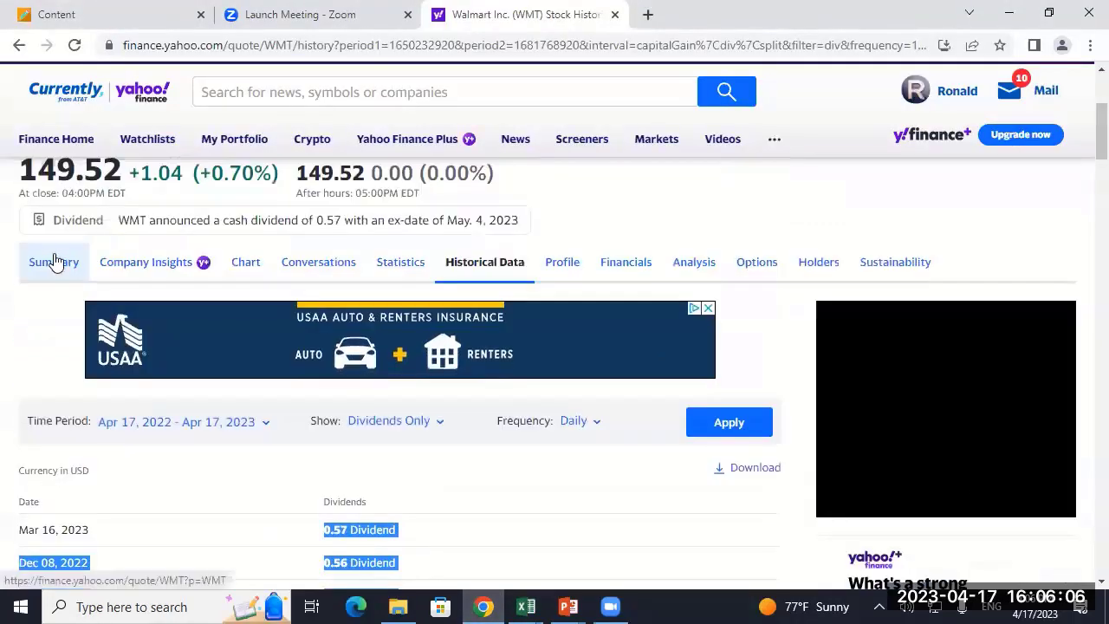
pyautogui.click(53, 256)
pyautogui.scroll(-2, 30, 328)
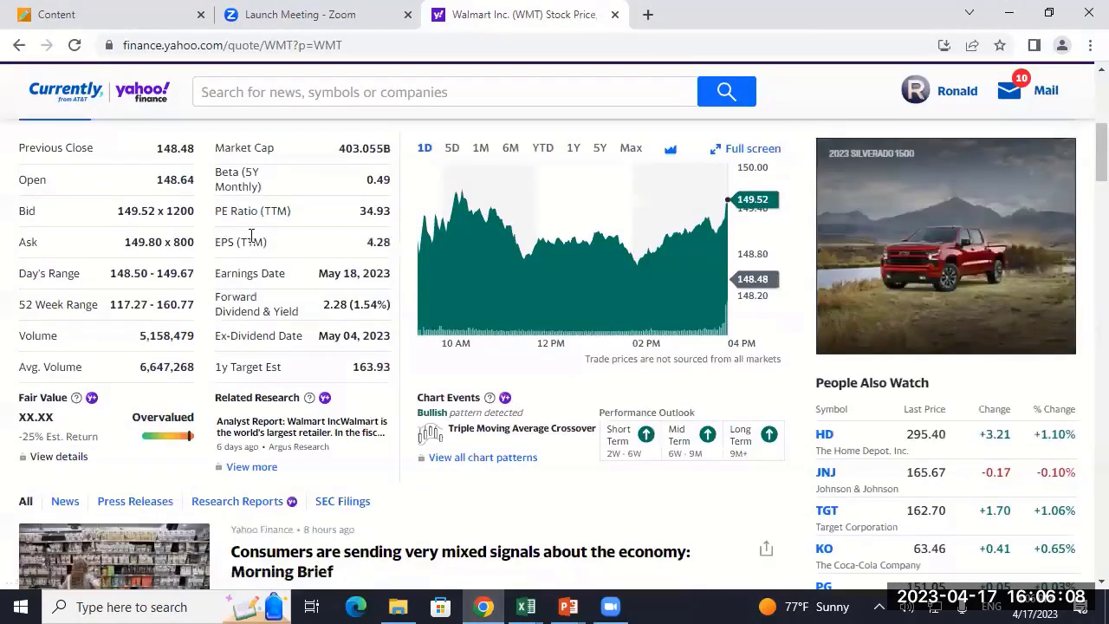
pyautogui.doubleClick(259, 243)
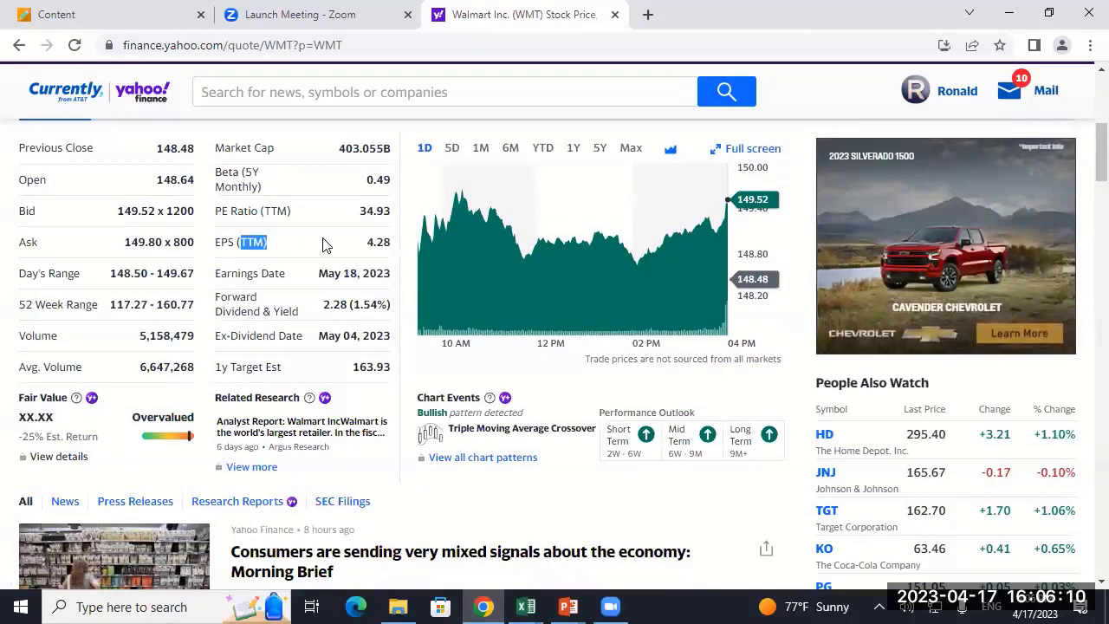
pyautogui.doubleClick(378, 241)
# - Switch back to the WMTvaluation workbook, enter 4.28 in B68 and apply the dollar Accounting format
pyautogui.moveTo(525, 607)
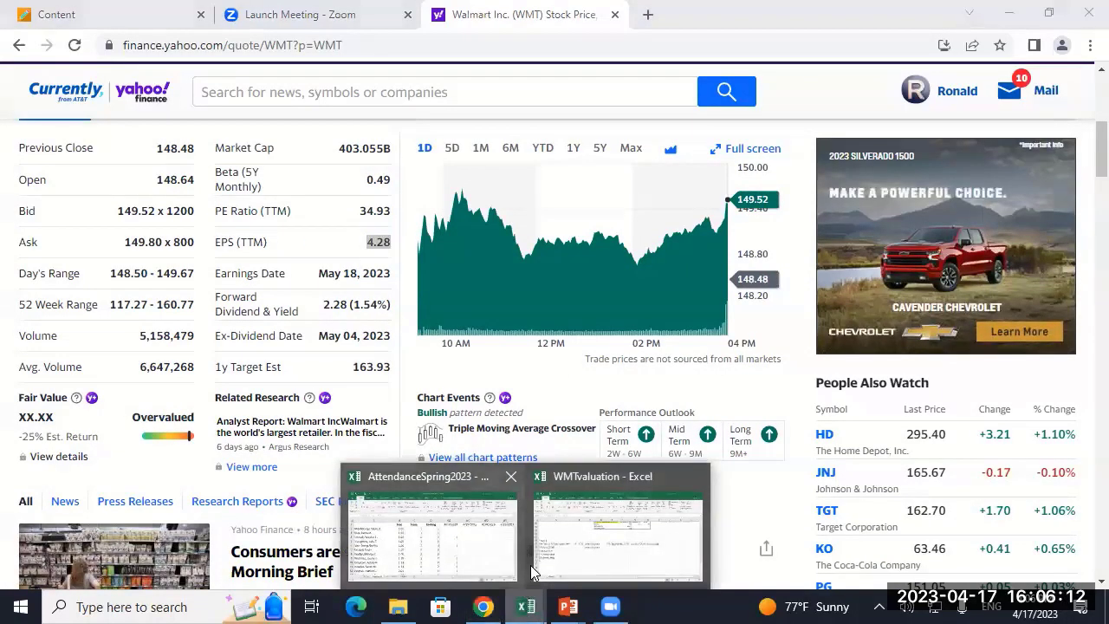
pyautogui.click(575, 550)
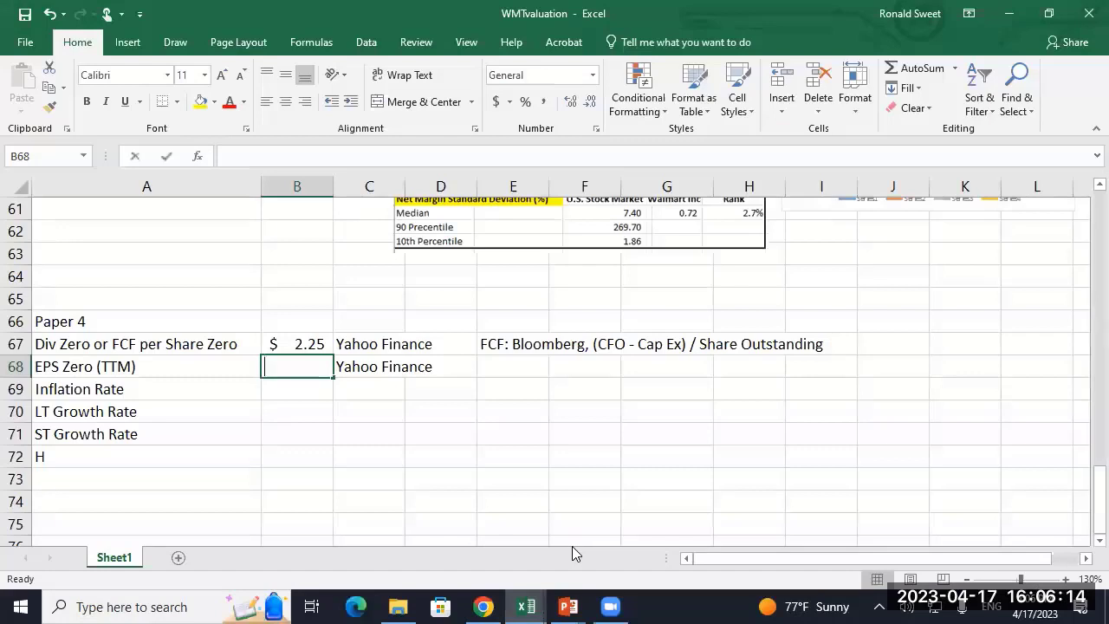
pyautogui.write('4.28')
pyautogui.press('Return')
pyautogui.press('Up')
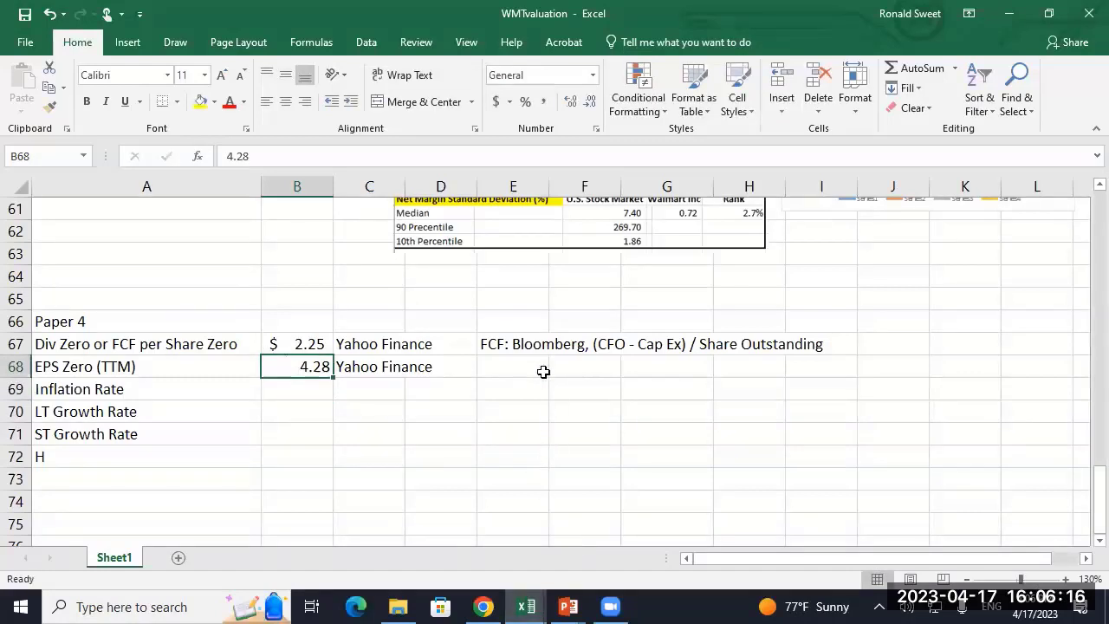
pyautogui.click(496, 102)
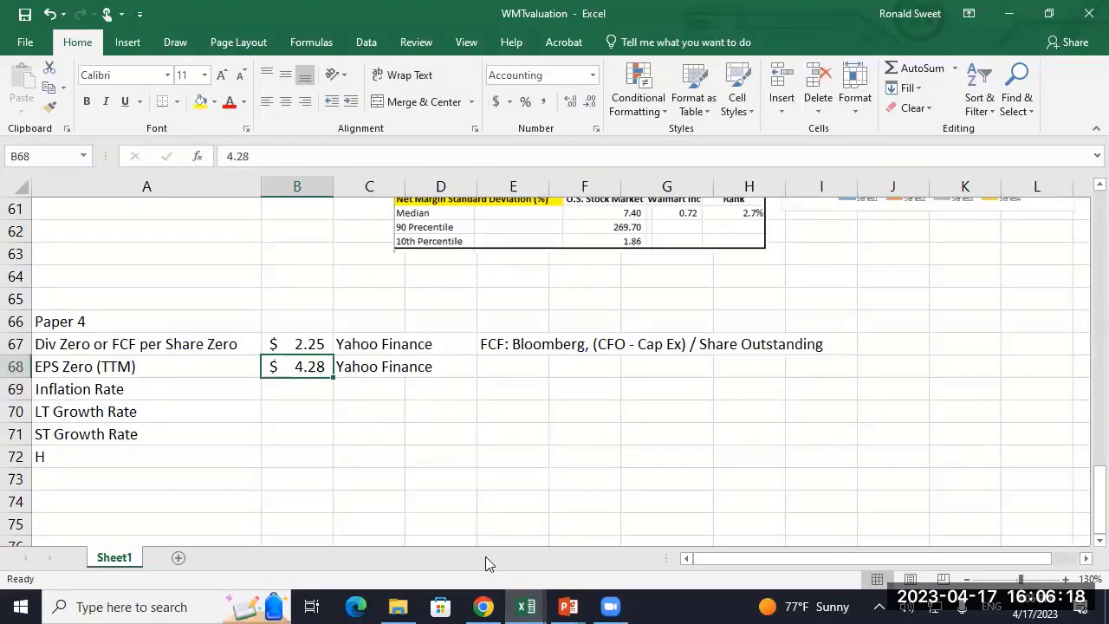
# - Switch to Chrome and look up the CPB quote on Yahoo Finance to view its summary figures
pyautogui.click(484, 606)
pyautogui.scroll(4, 679, 381)
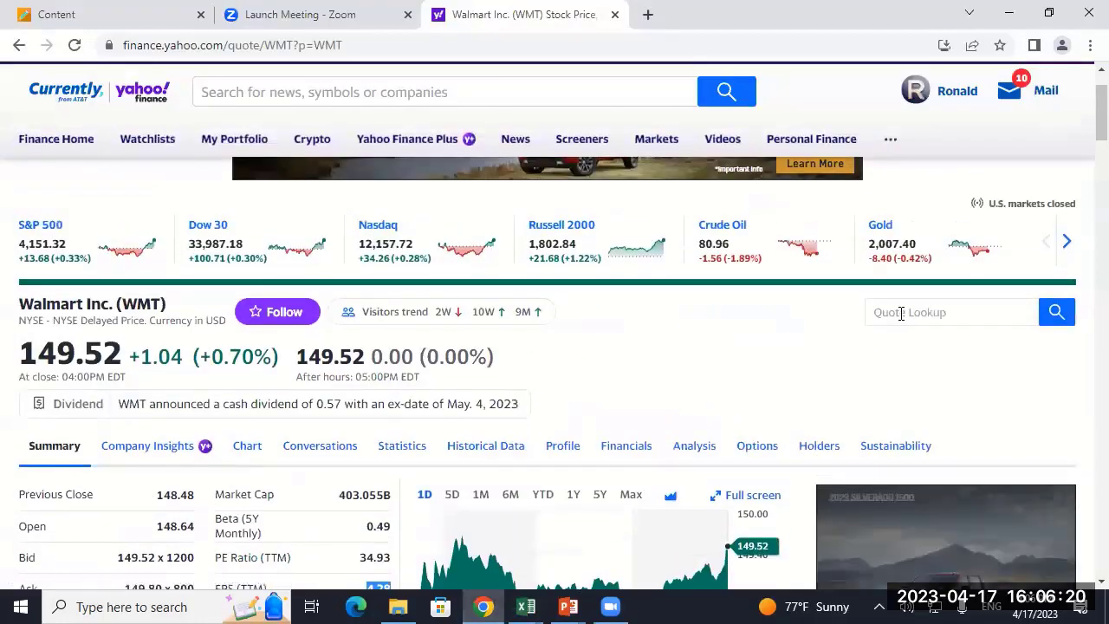
pyautogui.click(894, 314)
pyautogui.write('cpb')
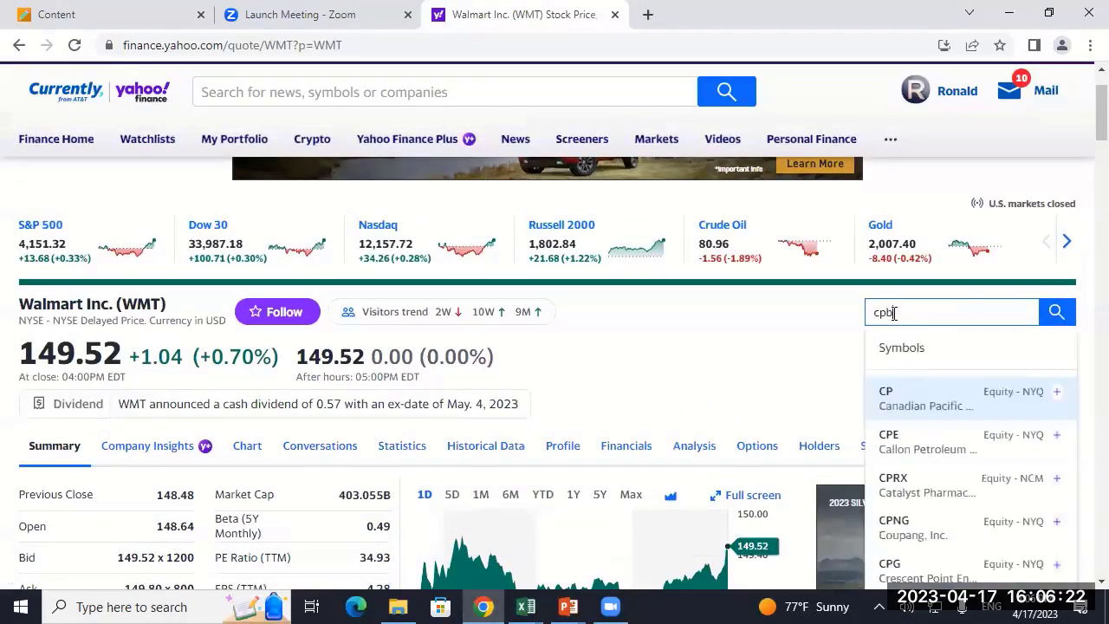
pyautogui.press('Return')
pyautogui.scroll(-3, 298, 426)
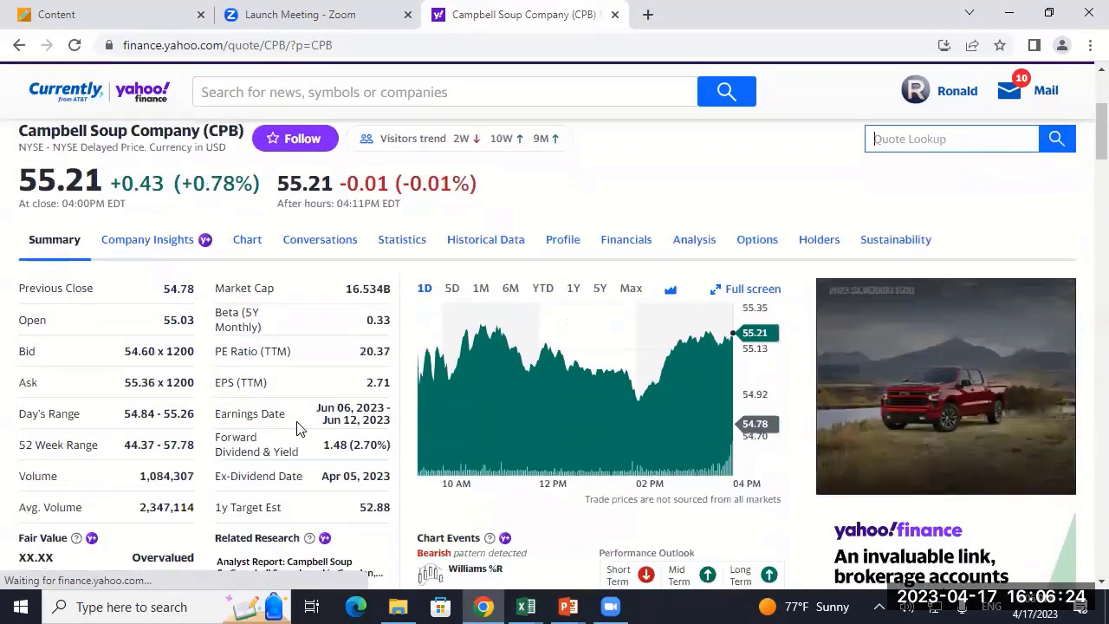
# - Highlight Campbell Soup's EPS (TTM) and forward dividend in the quote summary to compare them
pyautogui.moveTo(269, 450); pyautogui.dragTo(389, 294)
pyautogui.click(332, 340)
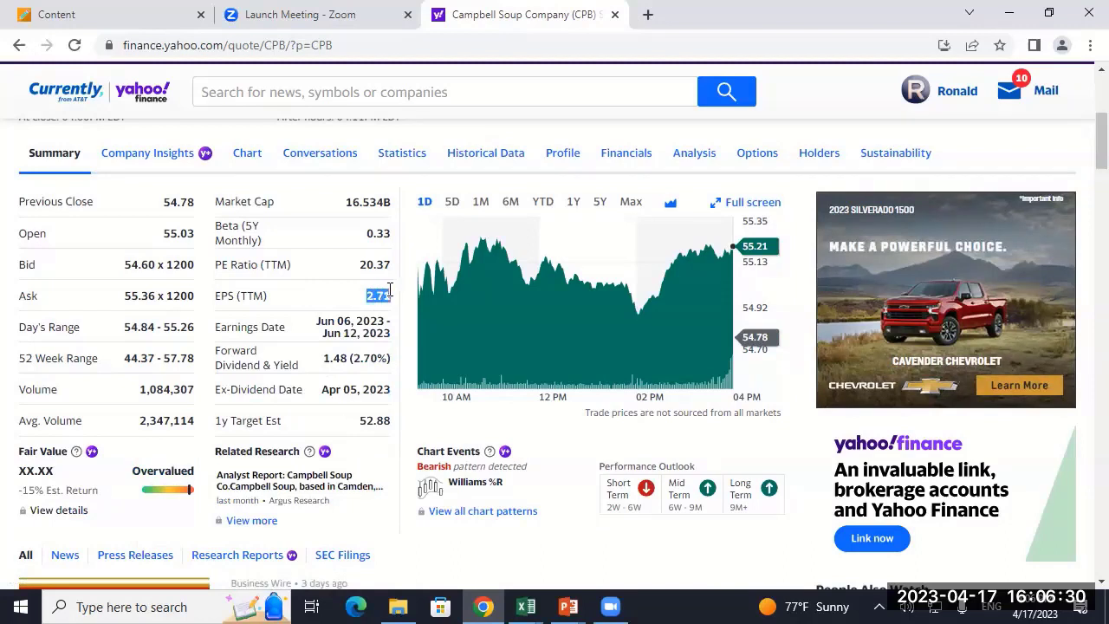
pyautogui.click(328, 359)
pyautogui.doubleClick(327, 359)
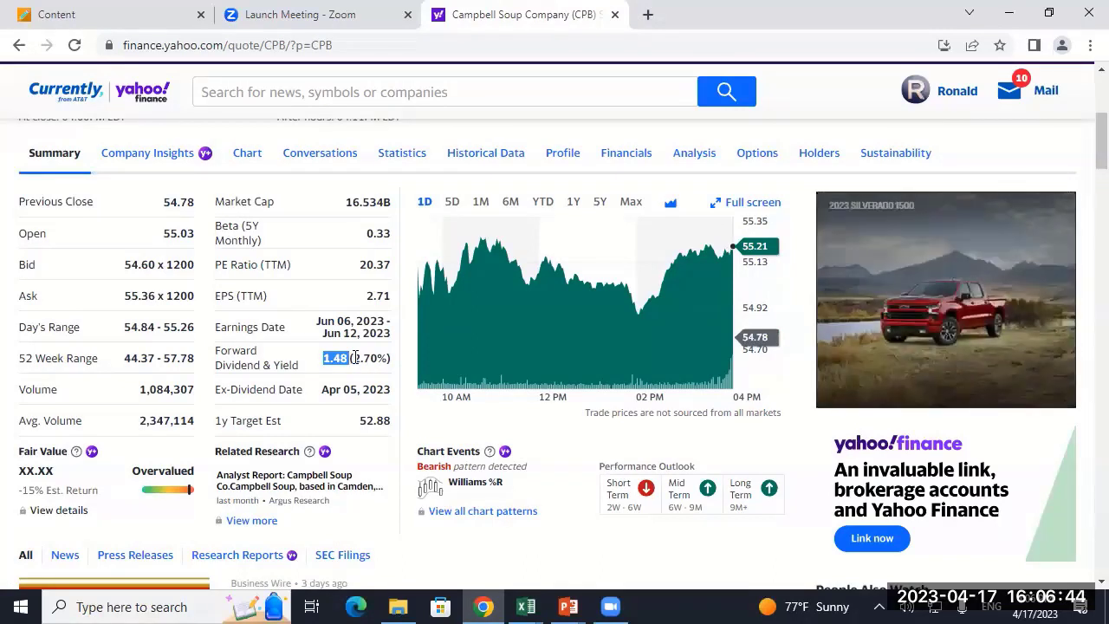
pyautogui.click(368, 299)
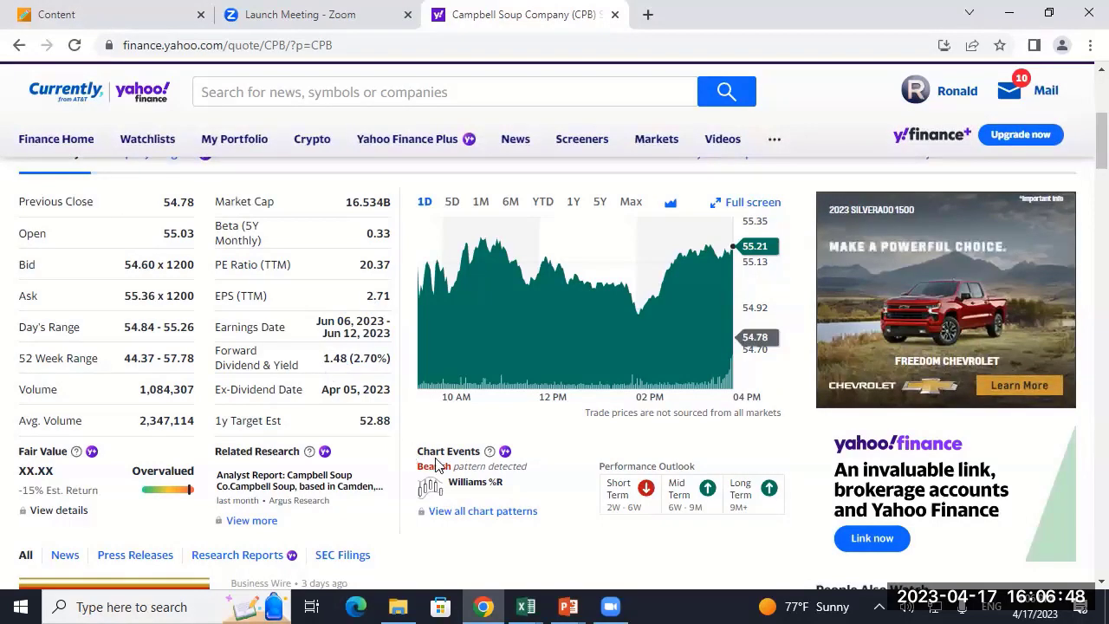
# - Switch to the WMTvaluation workbook, review the dividend in B67 and the FCF note in E67, and select cell J67
pyautogui.click(526, 607)
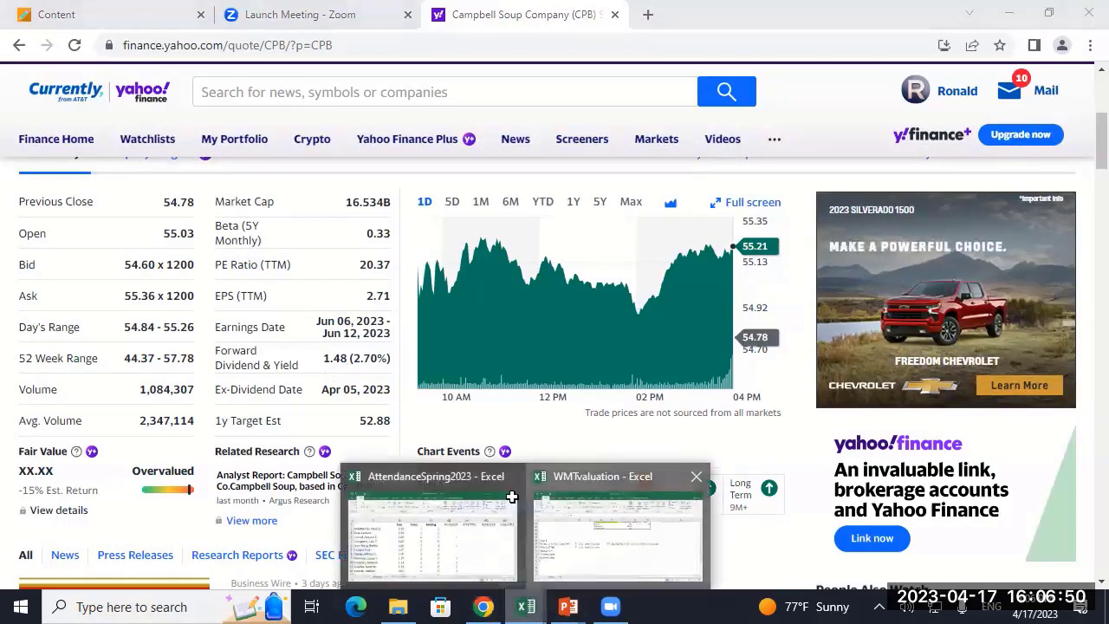
pyautogui.click(607, 529)
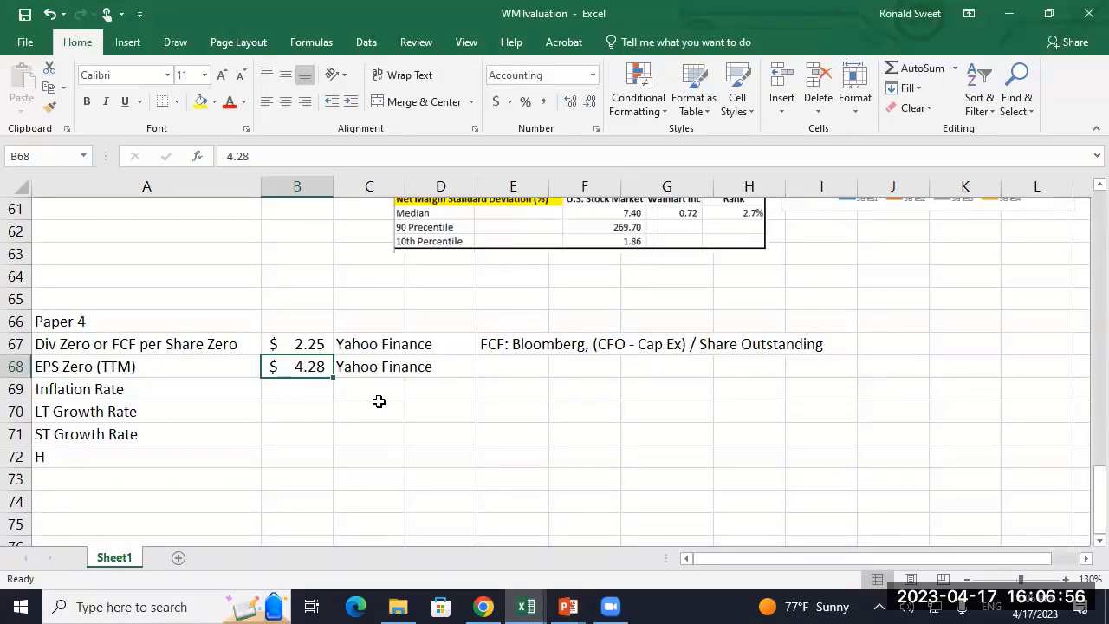
pyautogui.click(196, 342)
pyautogui.click(291, 342)
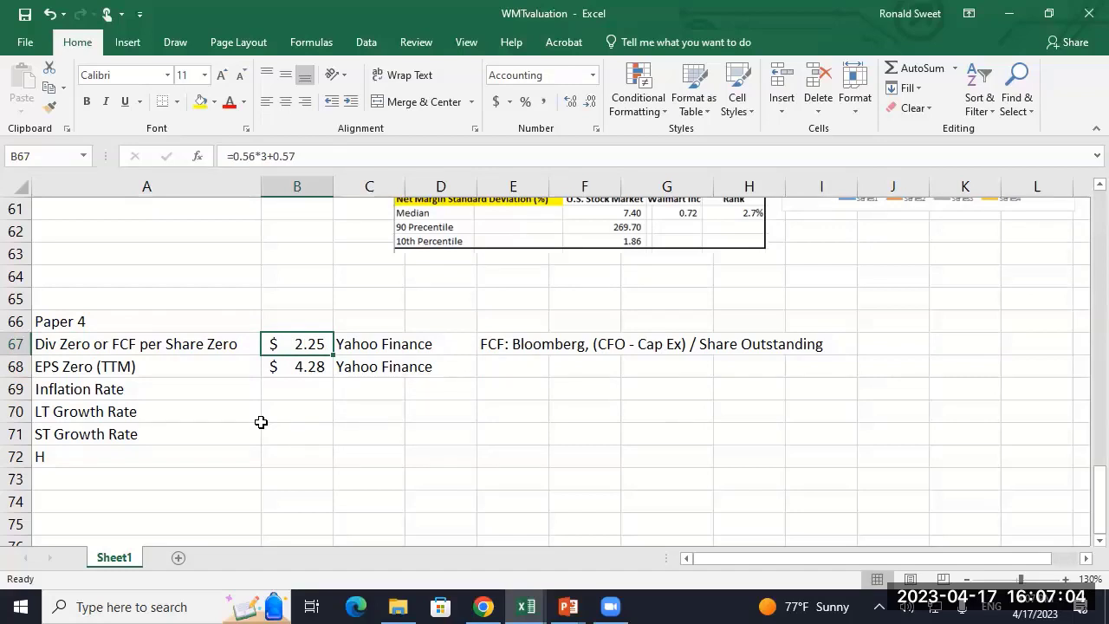
pyautogui.click(499, 347)
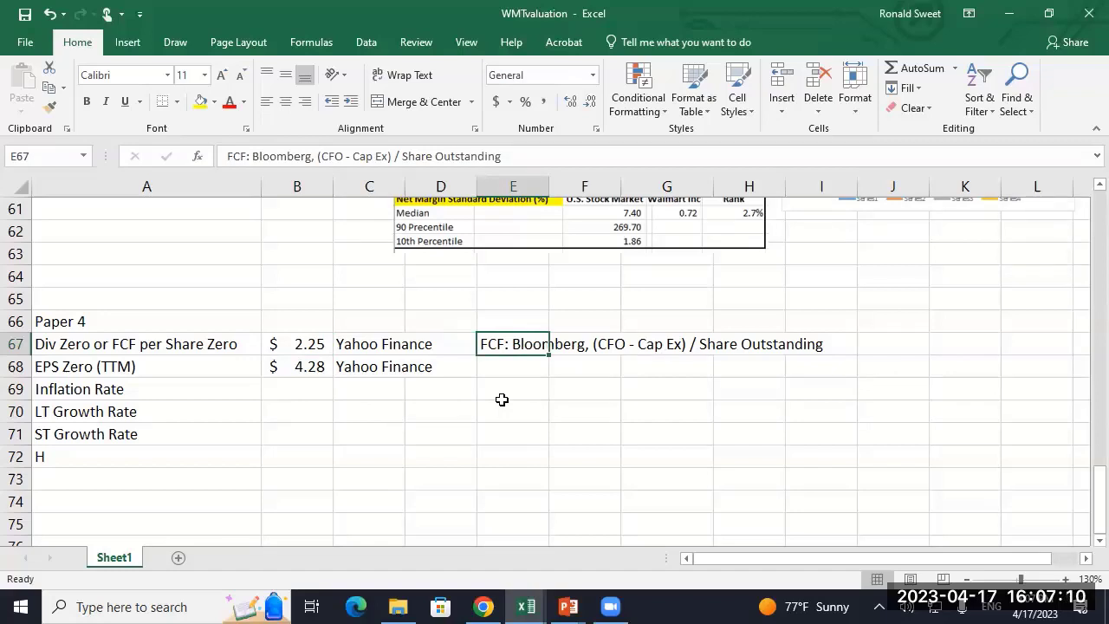
pyautogui.press('Right')
pyautogui.press('Right')
pyautogui.press('Right')
pyautogui.press('Right')
pyautogui.press('Right')
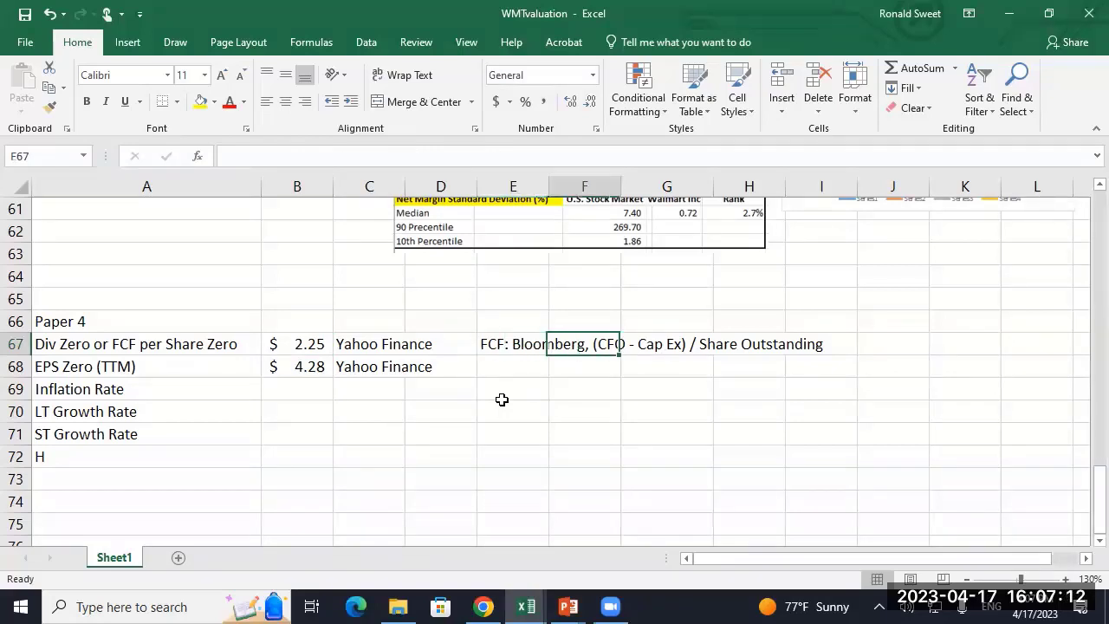
# - Switch to Chrome and look up WMT from the Yahoo Finance financials page
pyautogui.click(483, 606)
pyautogui.scroll(5, 343, 190)
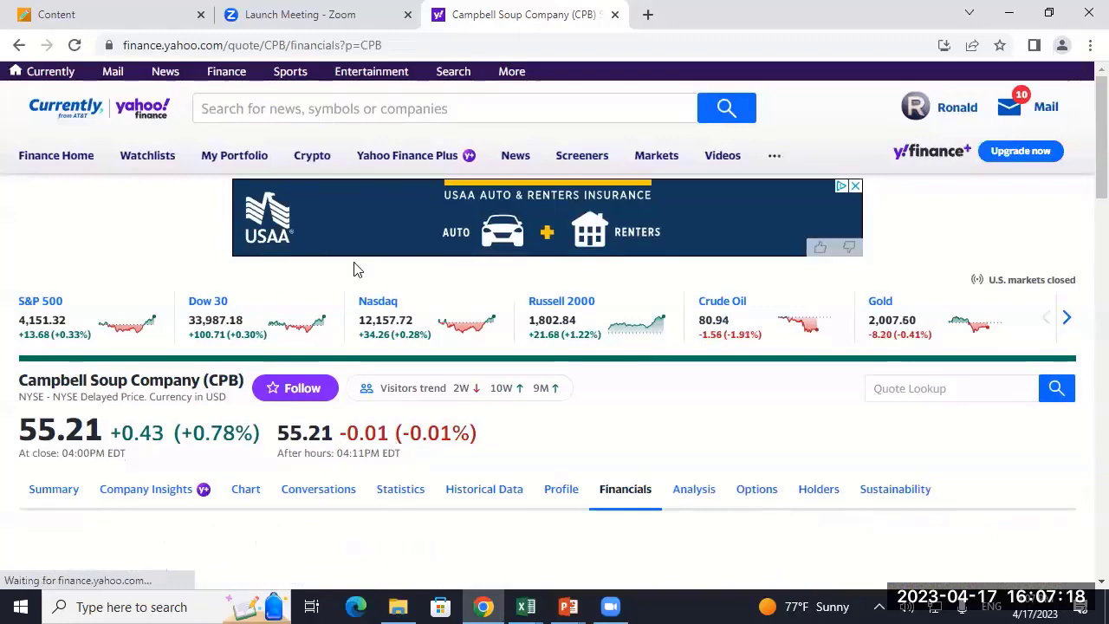
pyautogui.click(890, 390)
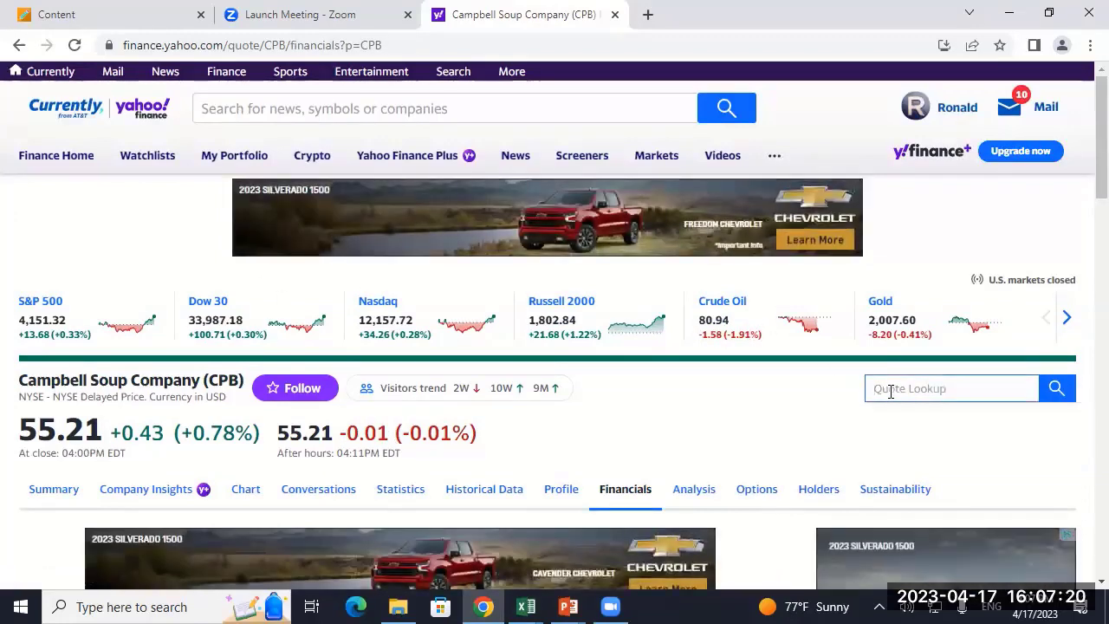
pyautogui.write('wmt')
pyautogui.press('Return')
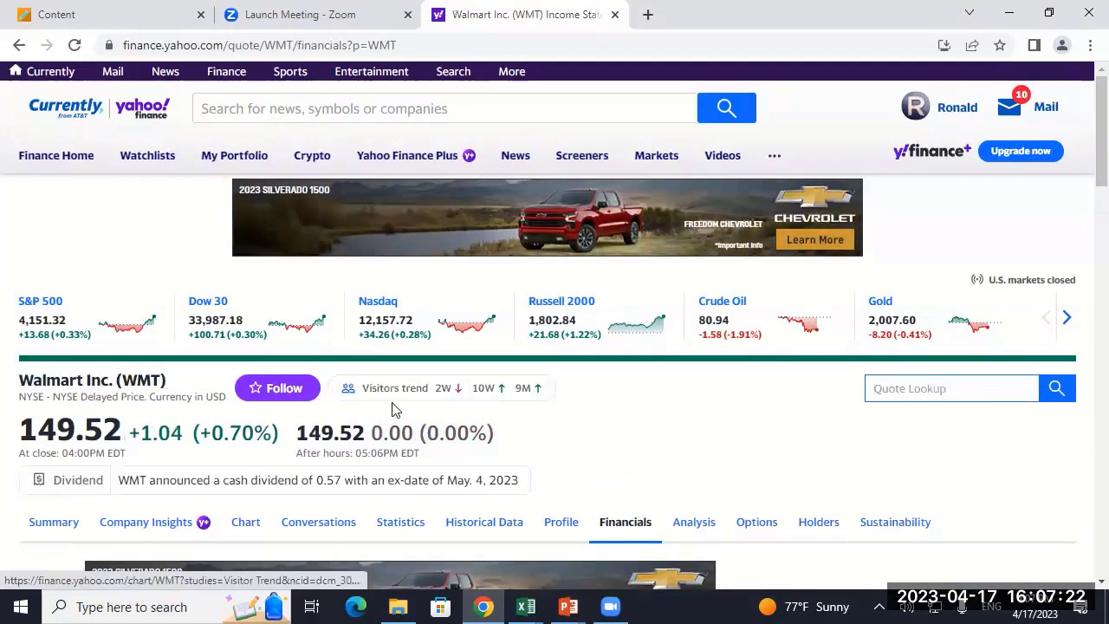
# - Open Walmart's Cash Flow statement and highlight the 1/31/2023 Operating Cash Flow figure
pyautogui.scroll(-4, 390, 403)
pyautogui.scroll(-2, 385, 397)
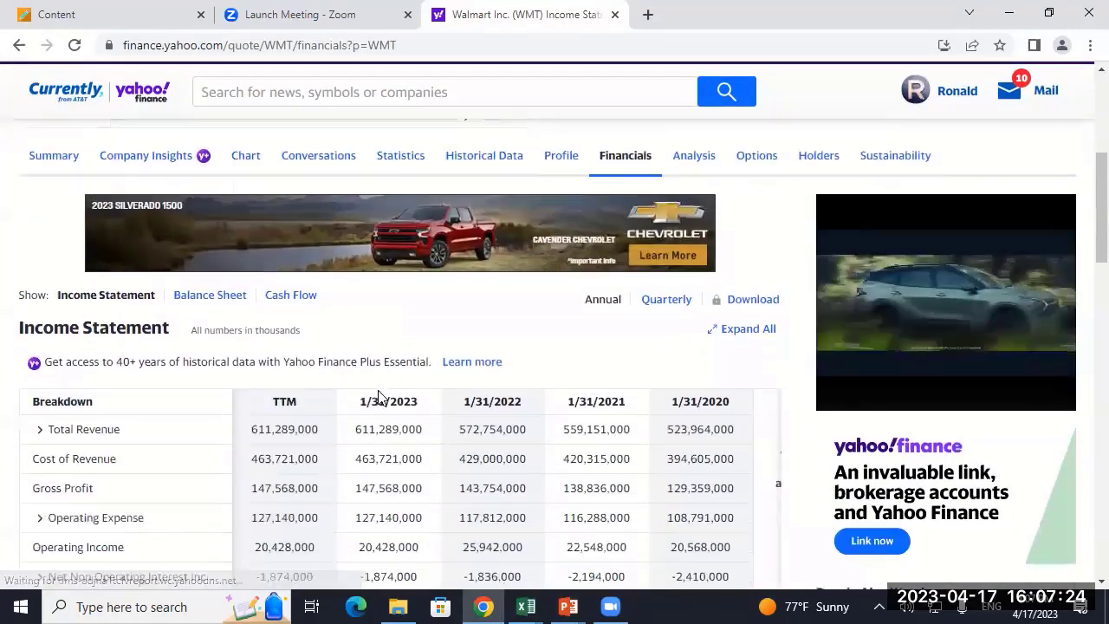
pyautogui.scroll(2, 312, 351)
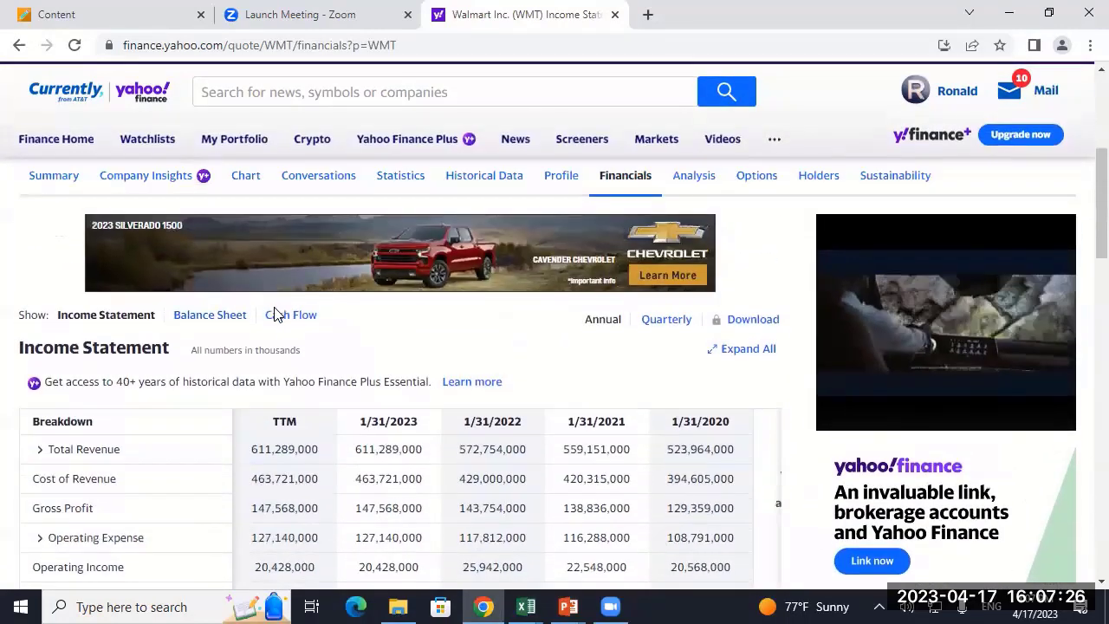
pyautogui.click(272, 315)
pyautogui.scroll(-2, 81, 378)
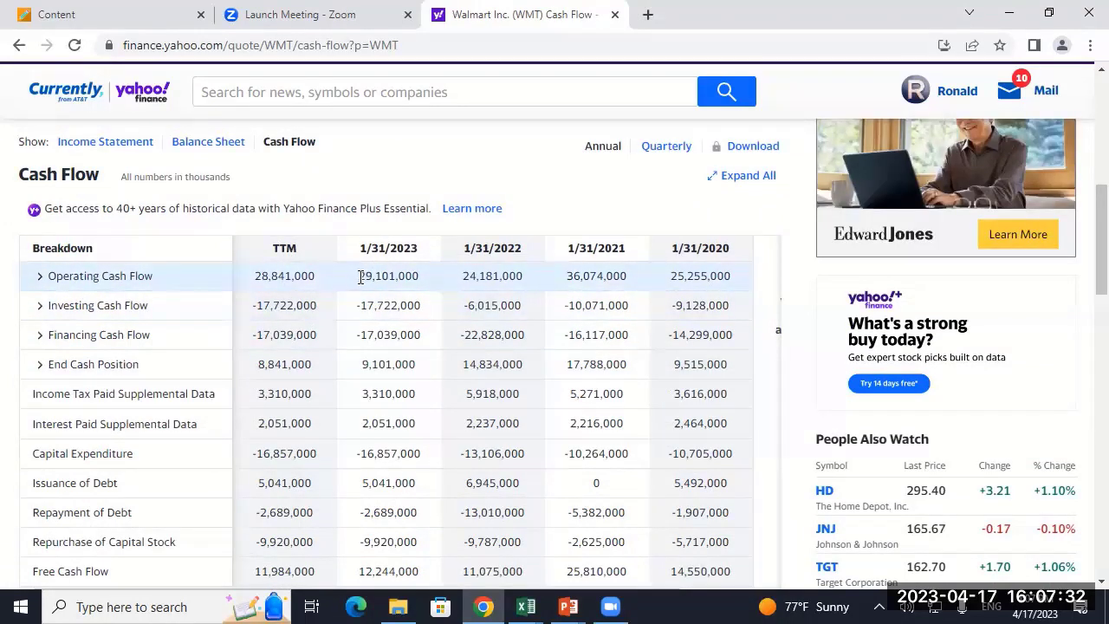
pyautogui.moveTo(360, 277); pyautogui.dragTo(410, 278)
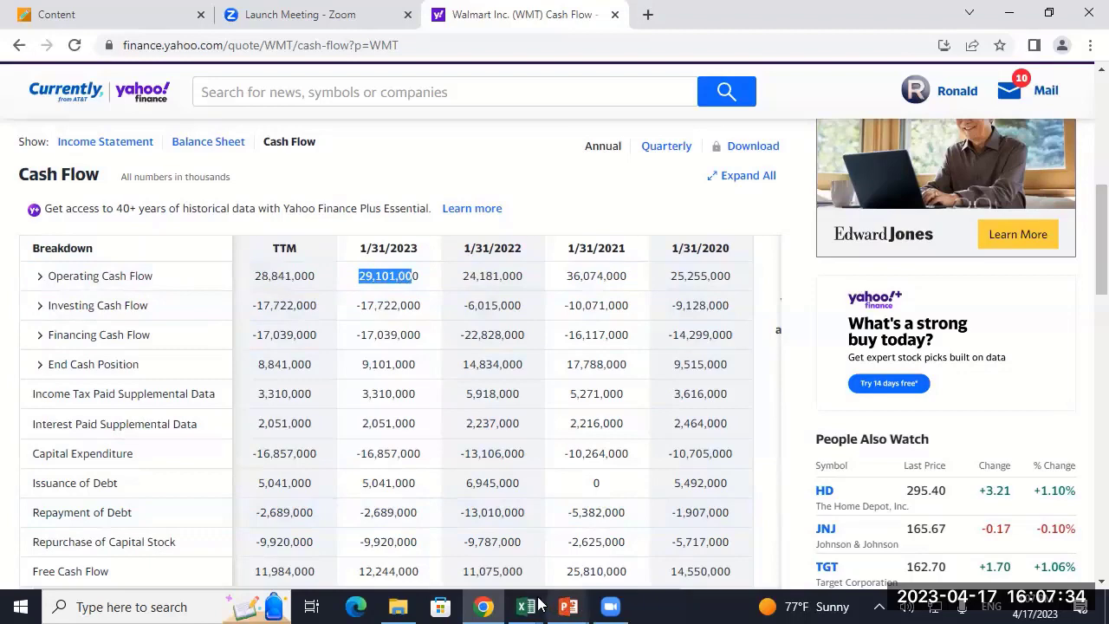
# - Switch to the WMTvaluation workbook, enter 29101 in J67 and move the value to K67
pyautogui.moveTo(539, 604)
pyautogui.click(604, 551)
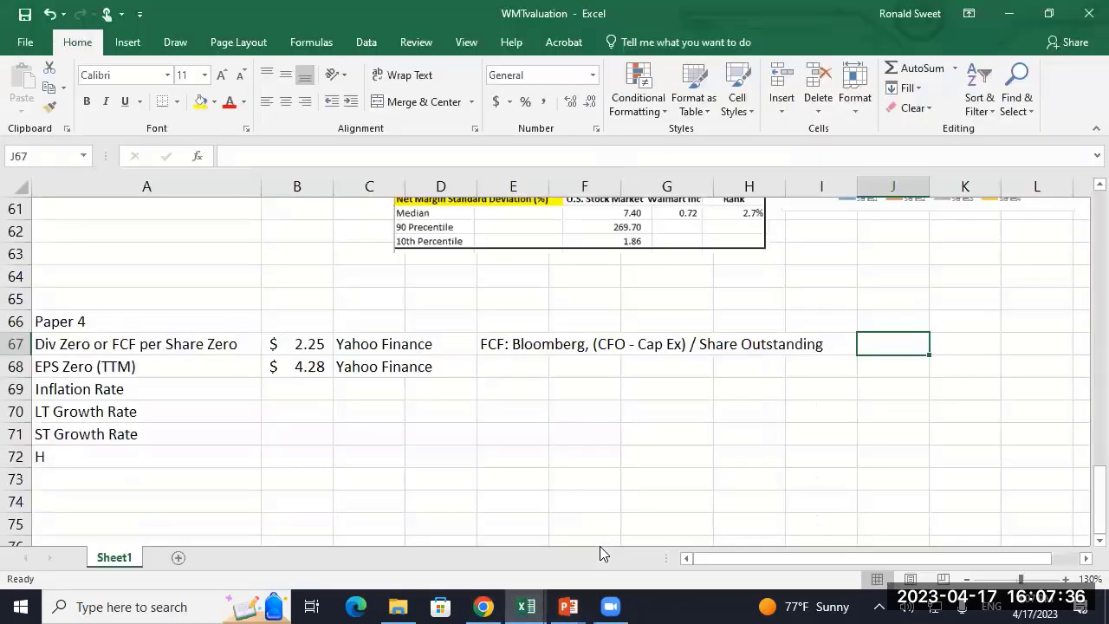
pyautogui.write('29101')
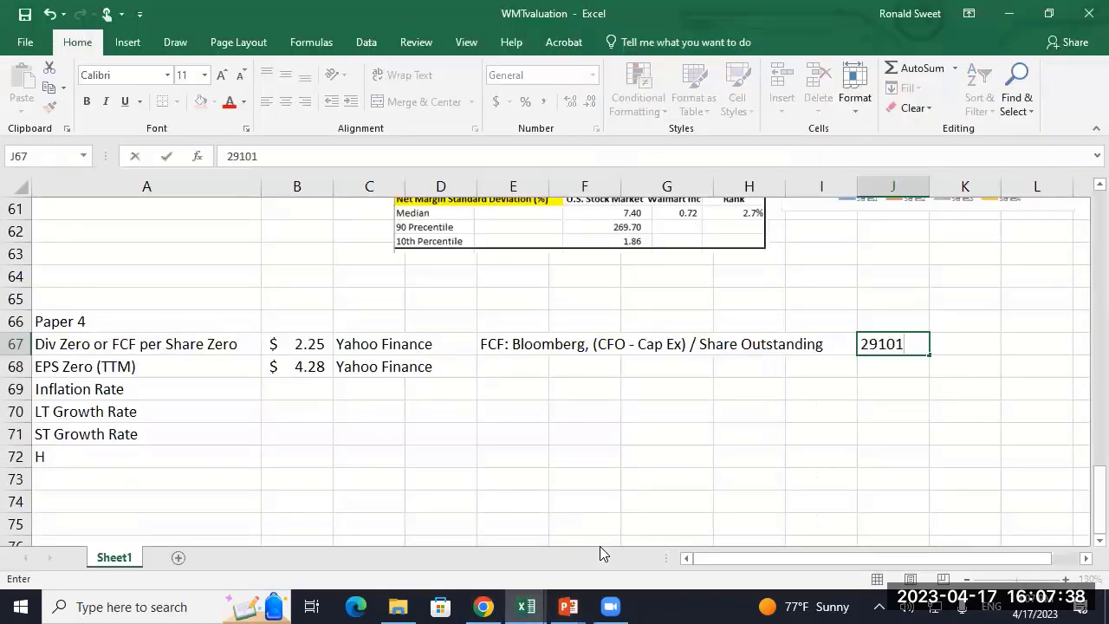
pyautogui.press('Tab')
pyautogui.press('Left')
pyautogui.hotkey('ctrl', 'x')
pyautogui.press('Right')
pyautogui.hotkey('ctrl', 'v')
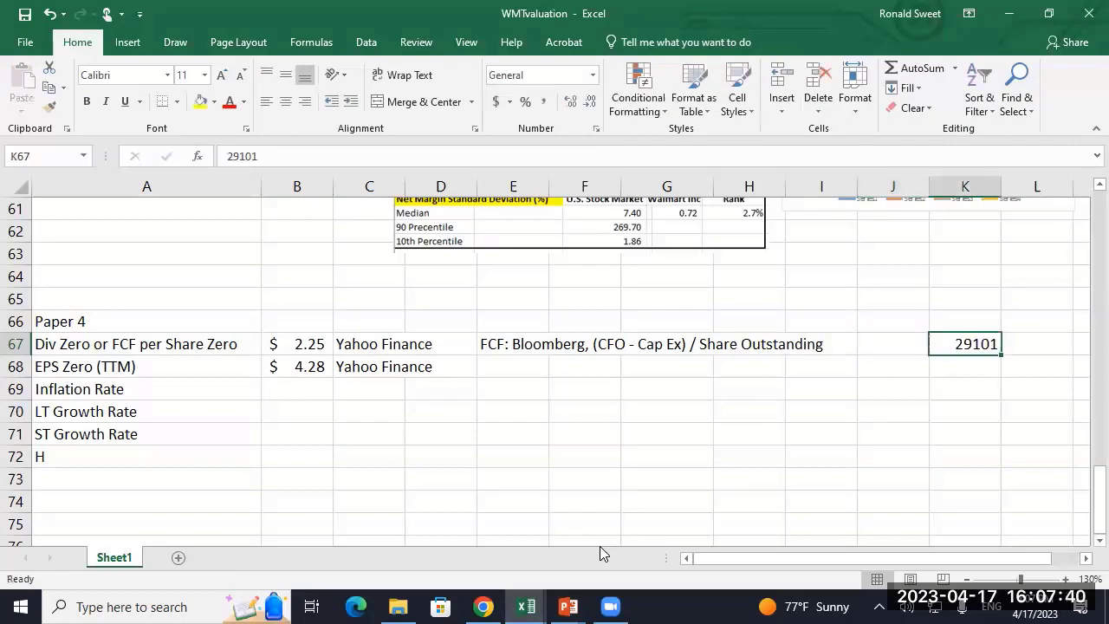
# - Enter the labels CFO in J67 and Cap Ex in J68
pyautogui.press('Left')
pyautogui.write('CFO')
pyautogui.press('Return')
pyautogui.write('C')
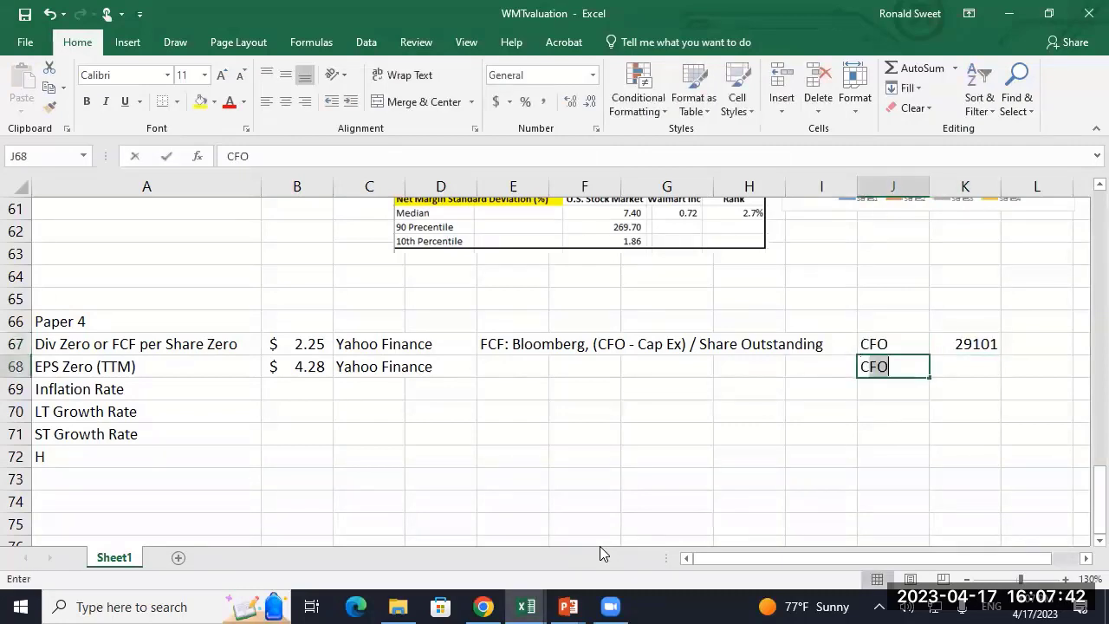
pyautogui.write('ap Ex')
pyautogui.press('Return')
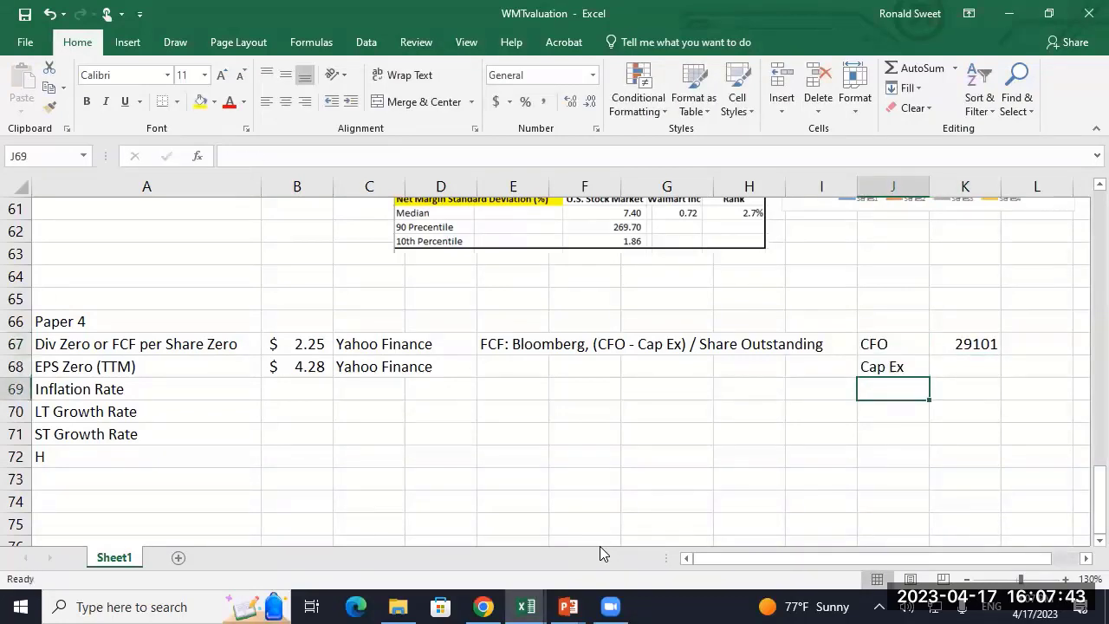
# - Switch to Chrome and expand Investing Cash Flow and its continuing activities to read Walmart's Net PPE Purchase And Sale
pyautogui.click(488, 606)
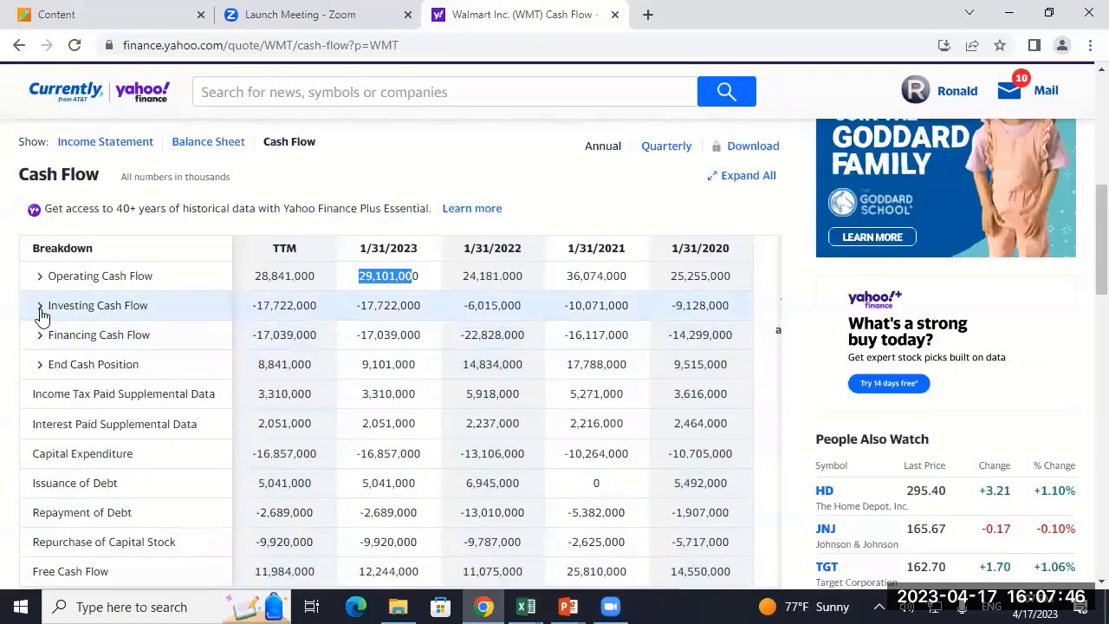
pyautogui.click(39, 308)
pyautogui.click(52, 336)
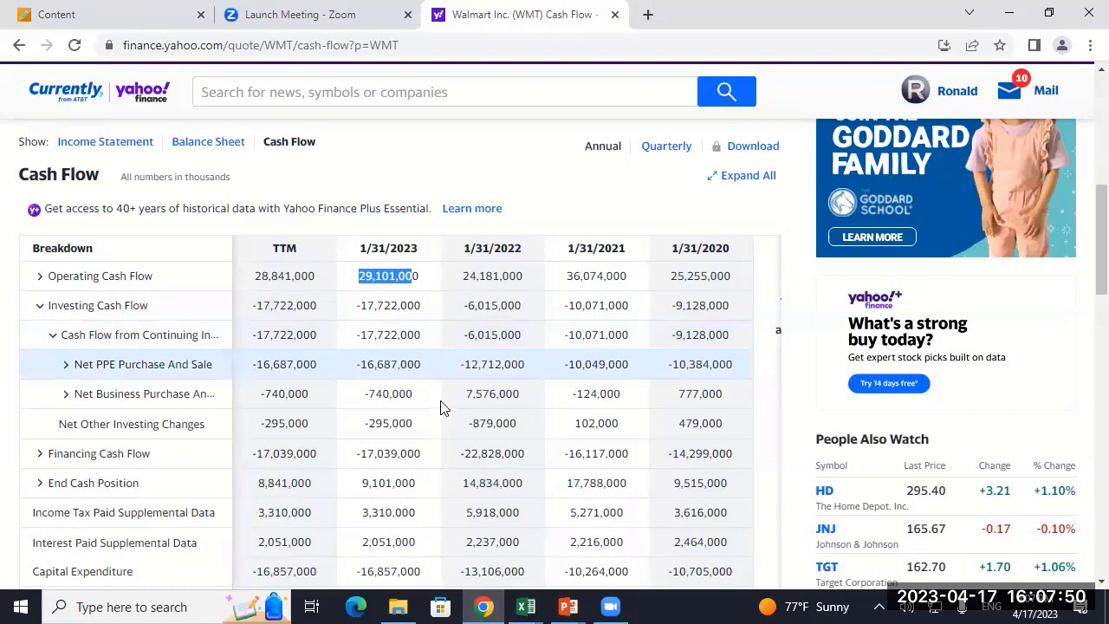
# - Switch back to the WMTvaluation workbook and enter -16687 in K68 beside Cap Ex
pyautogui.moveTo(526, 606)
pyautogui.click(622, 531)
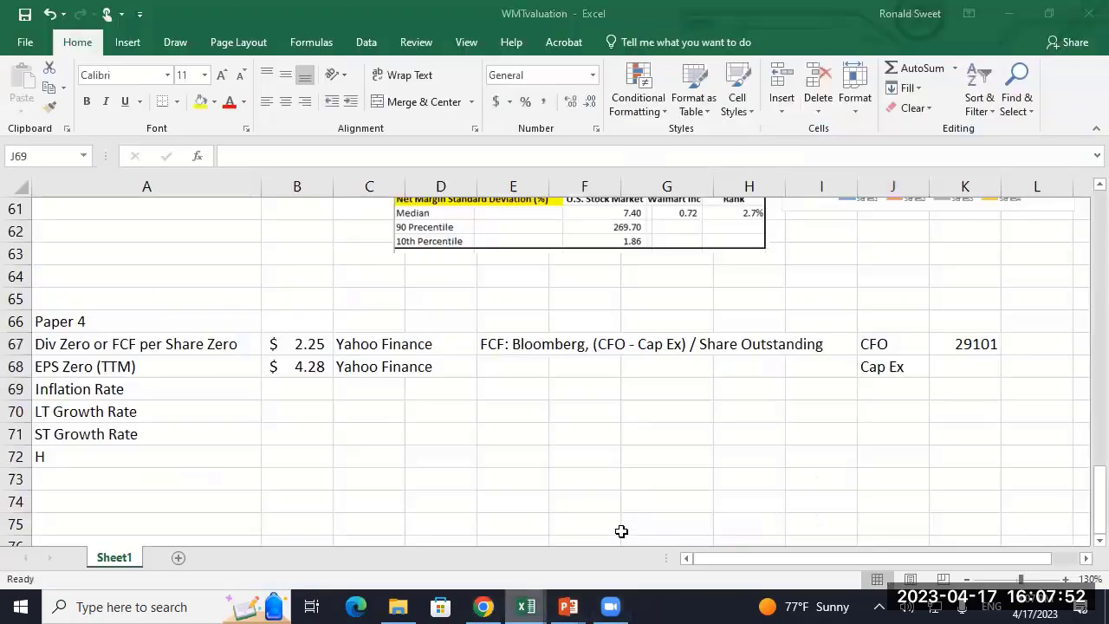
pyautogui.press('Right')
pyautogui.press('Up')
pyautogui.write('-')
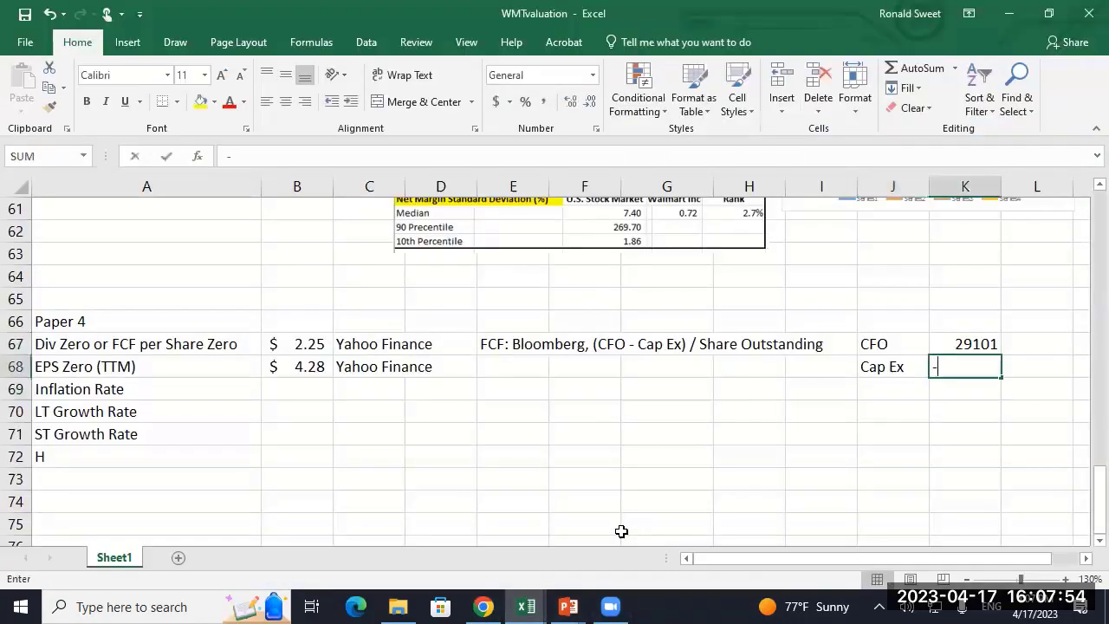
pyautogui.write('16687')
pyautogui.press('Return')
# - Label J69 as CFC and enter a formula in K69 adding K67 and K68
pyautogui.press('Left')
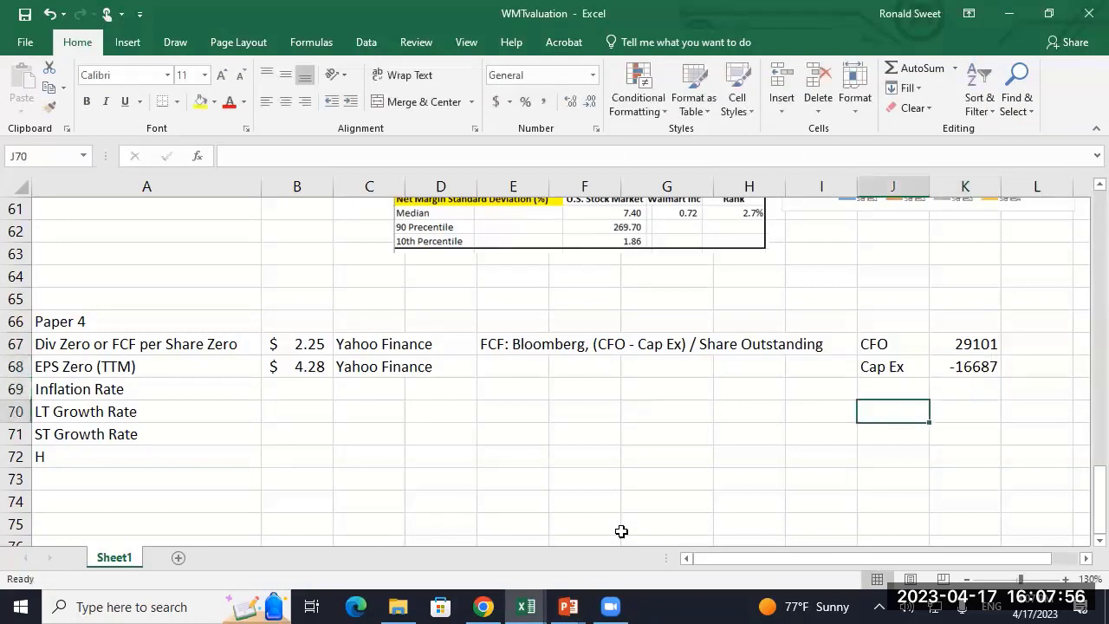
pyautogui.write('CFC')
pyautogui.press('Right')
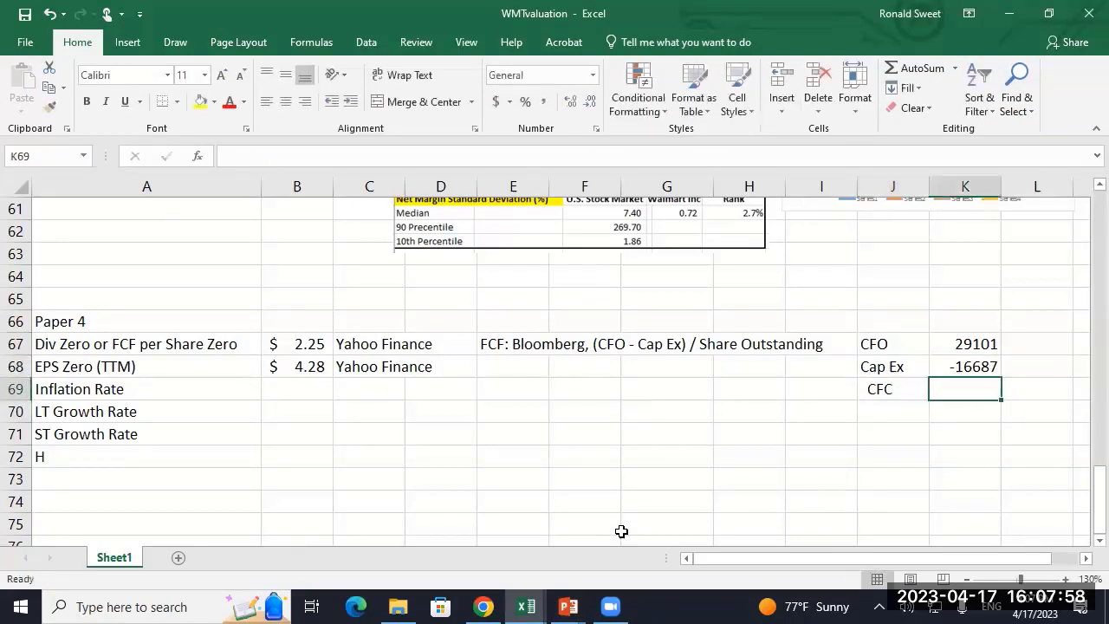
pyautogui.write('+')
pyautogui.press('Up')
pyautogui.press('Up')
pyautogui.write('+')
pyautogui.press('Up')
pyautogui.press('Return')
# - Format K67:K69 in comma style with no decimal places
pyautogui.press('Up')
pyautogui.press('Up')
pyautogui.press('Up')
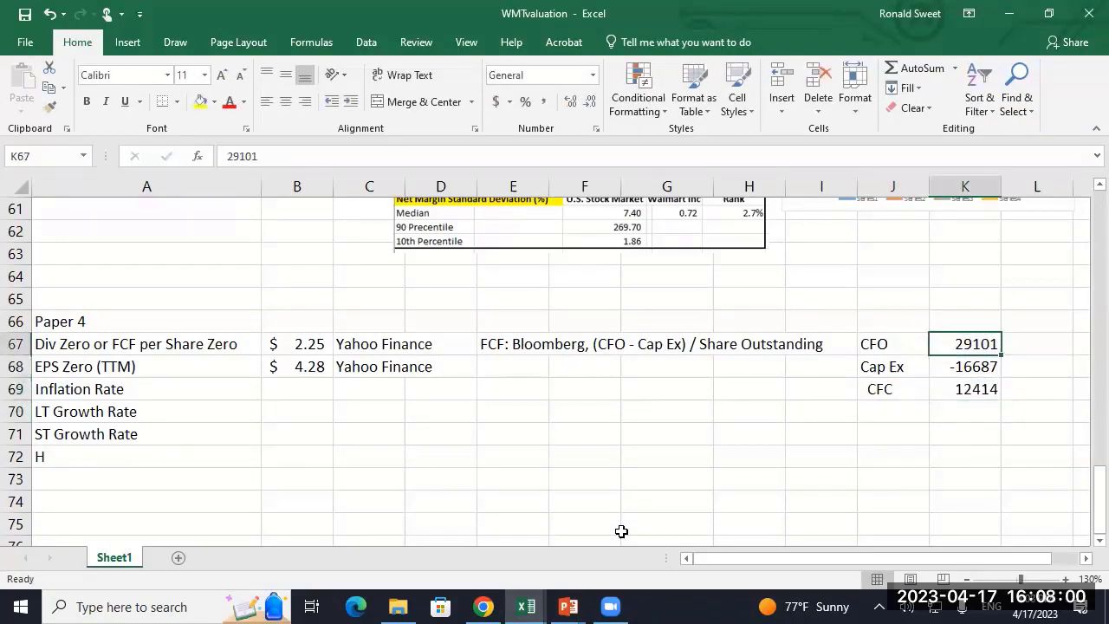
pyautogui.hotkey('shift', 'Down')
pyautogui.hotkey('shift', 'Down')
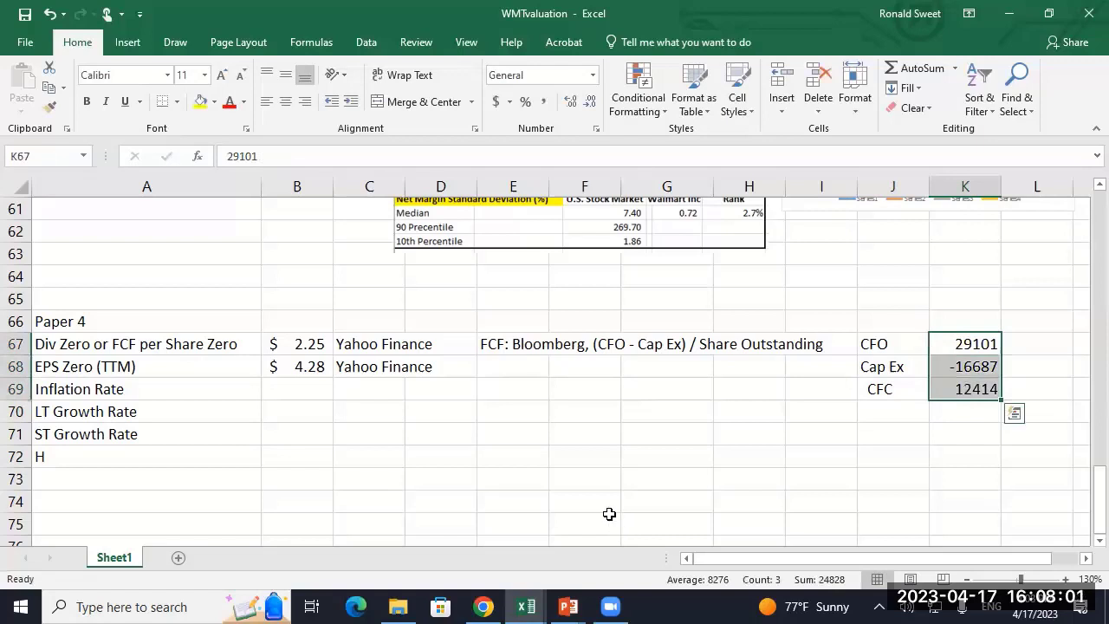
pyautogui.click(543, 101)
pyautogui.click(591, 101)
pyautogui.click(591, 102)
# - Enter the label Shares Out in J70 below CFC
pyautogui.click(878, 408)
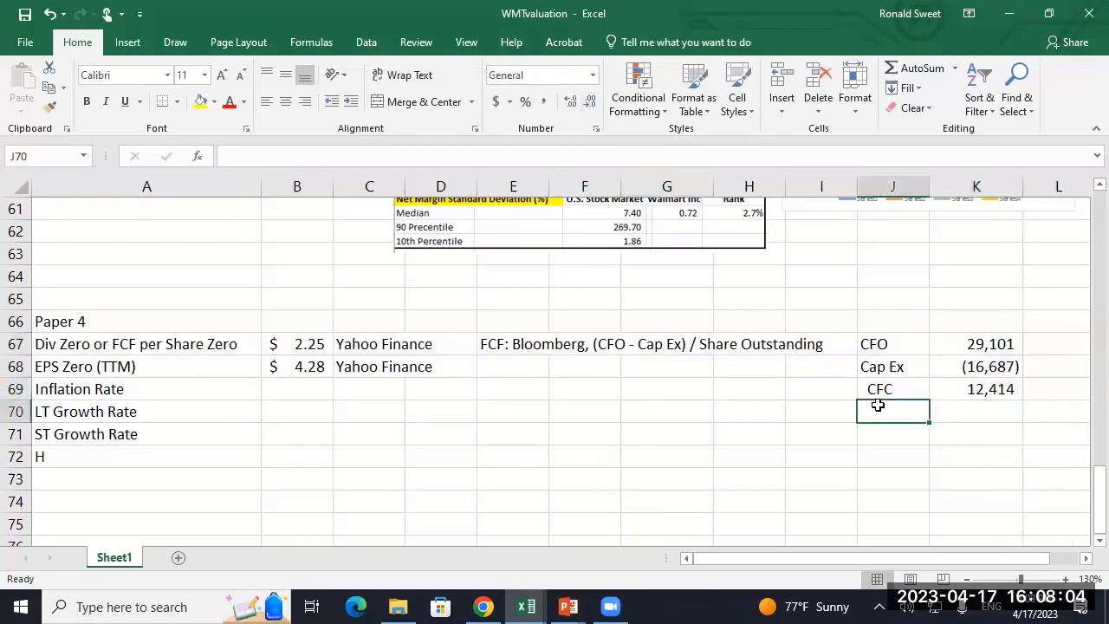
pyautogui.write('Shares Ou')
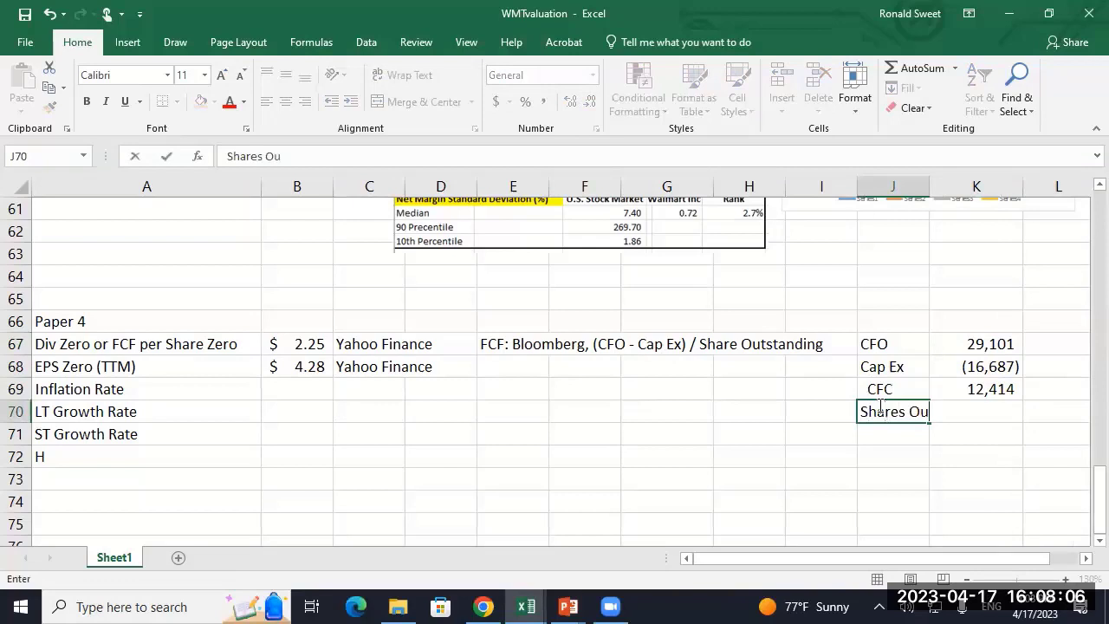
pyautogui.write('t')
pyautogui.press('Right')
# - Enter the source note Cash Flow Stmt in L67 and copy it to L68
pyautogui.press('Right')
pyautogui.press('Up')
pyautogui.press('Up')
pyautogui.press('Up')
pyautogui.write('C')
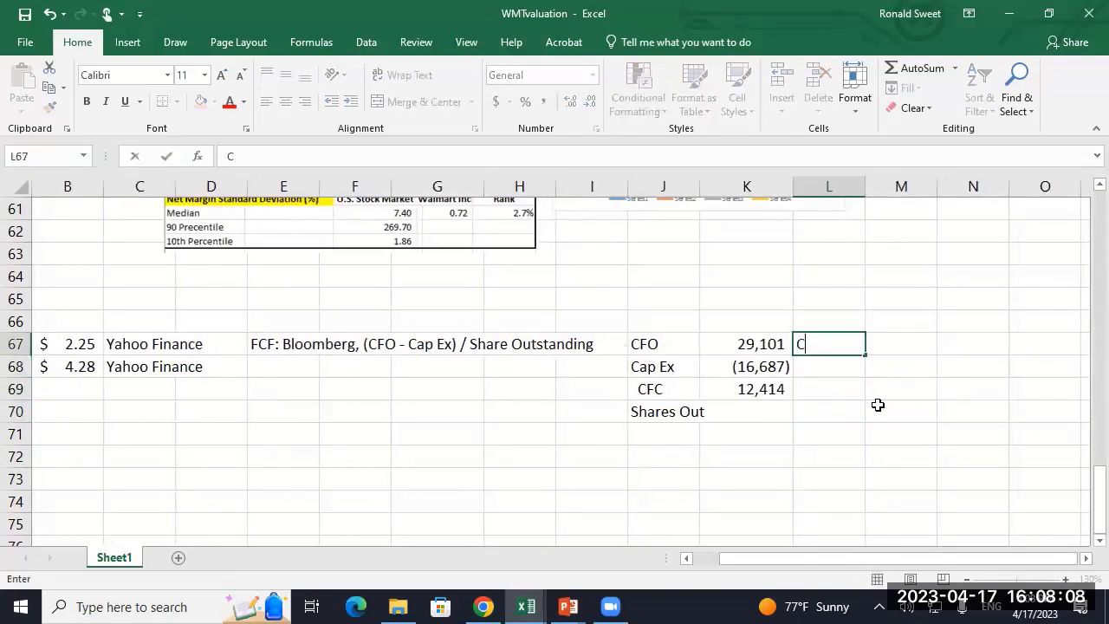
pyautogui.write('ash Flow Stm')
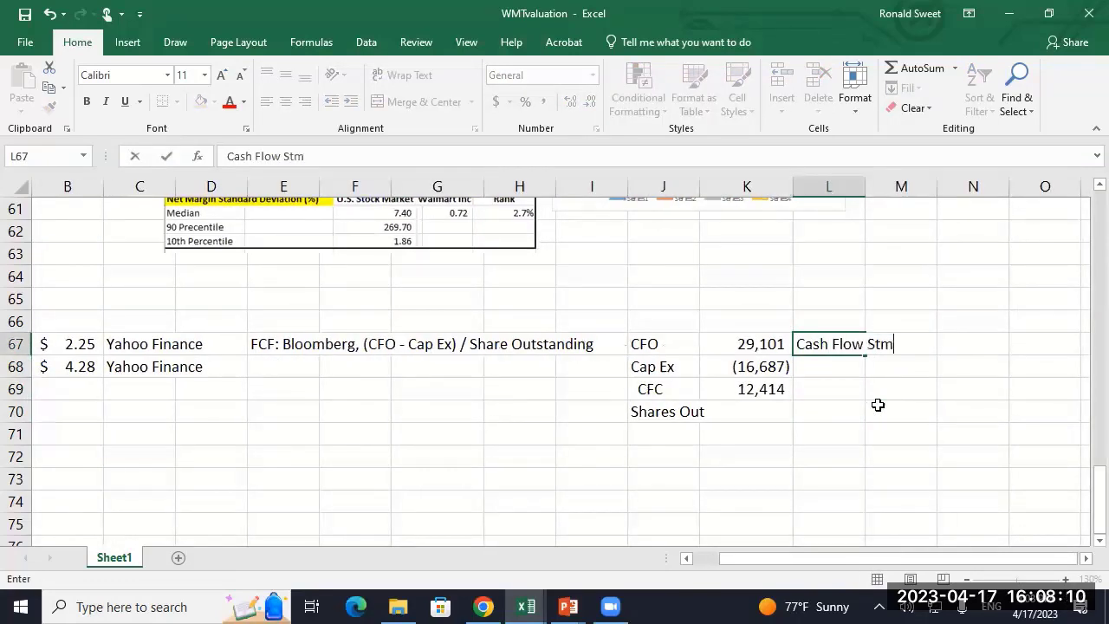
pyautogui.write('t')
pyautogui.hotkey('ctrl', 'Return')
pyautogui.hotkey('ctrl', 'c')
pyautogui.press('Down')
pyautogui.press('Return')
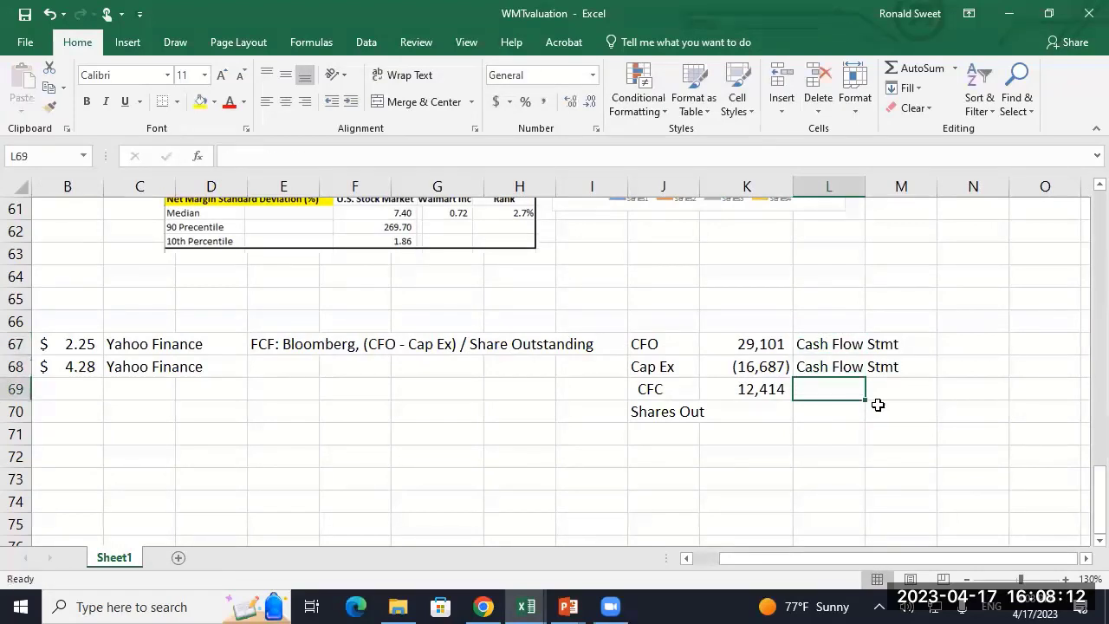
# - Enter the source note Income Stmt in L70 for the Shares Out row
pyautogui.press('Down')
pyautogui.write('In')
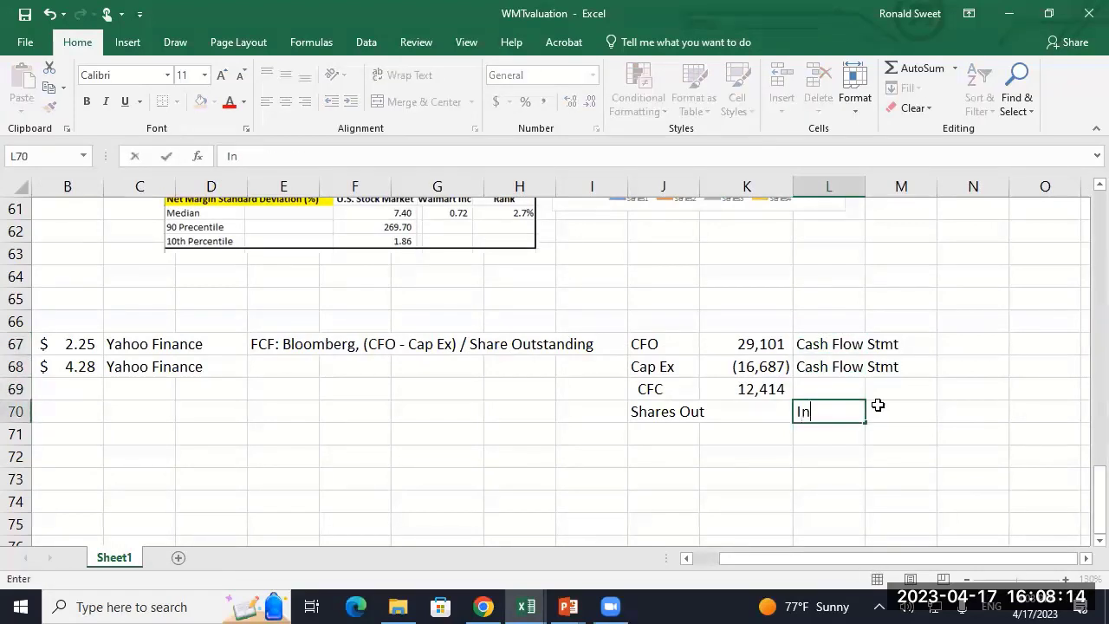
pyautogui.write('come S')
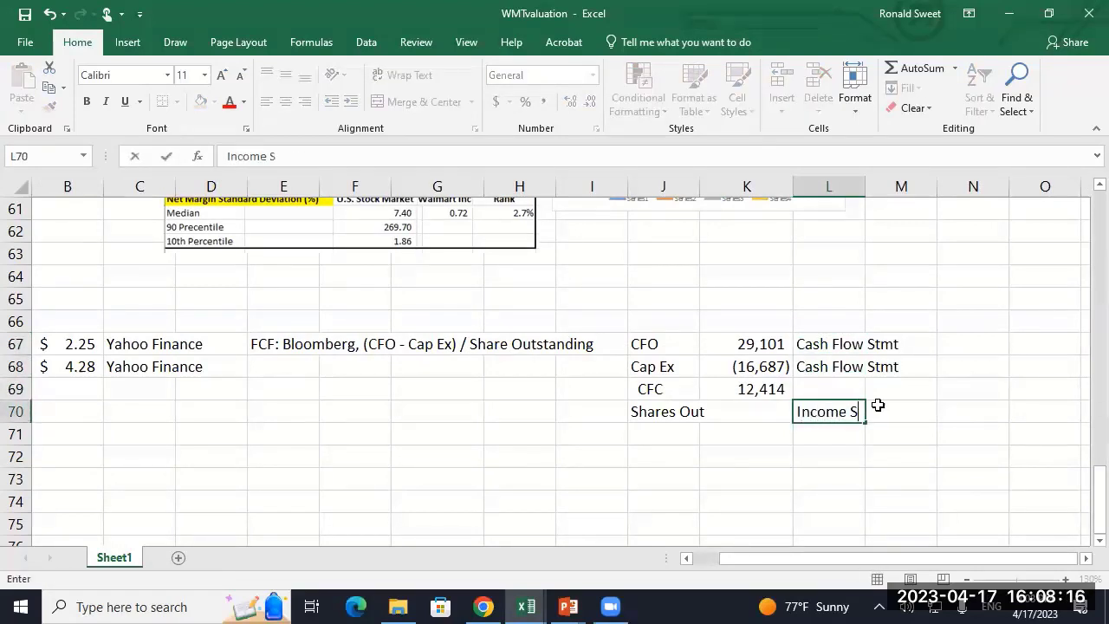
pyautogui.write('tmt')
pyautogui.press('Return')
# - Switch to Chrome and look up basic average shares on Walmart's Yahoo Finance income statement
pyautogui.press('Up')
pyautogui.press('Left')
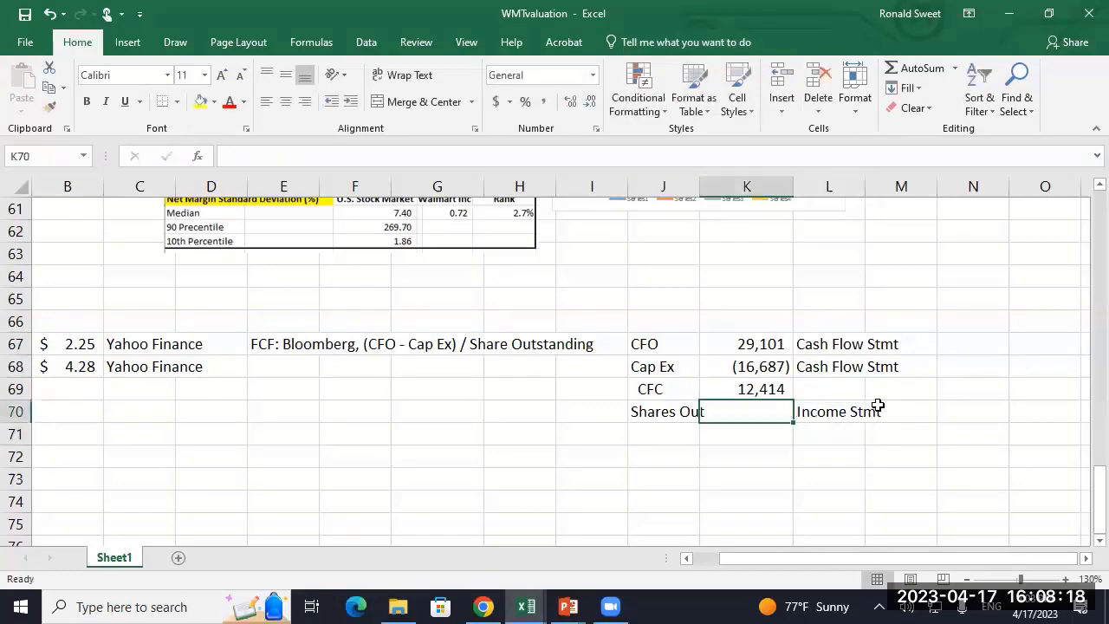
pyautogui.click(484, 606)
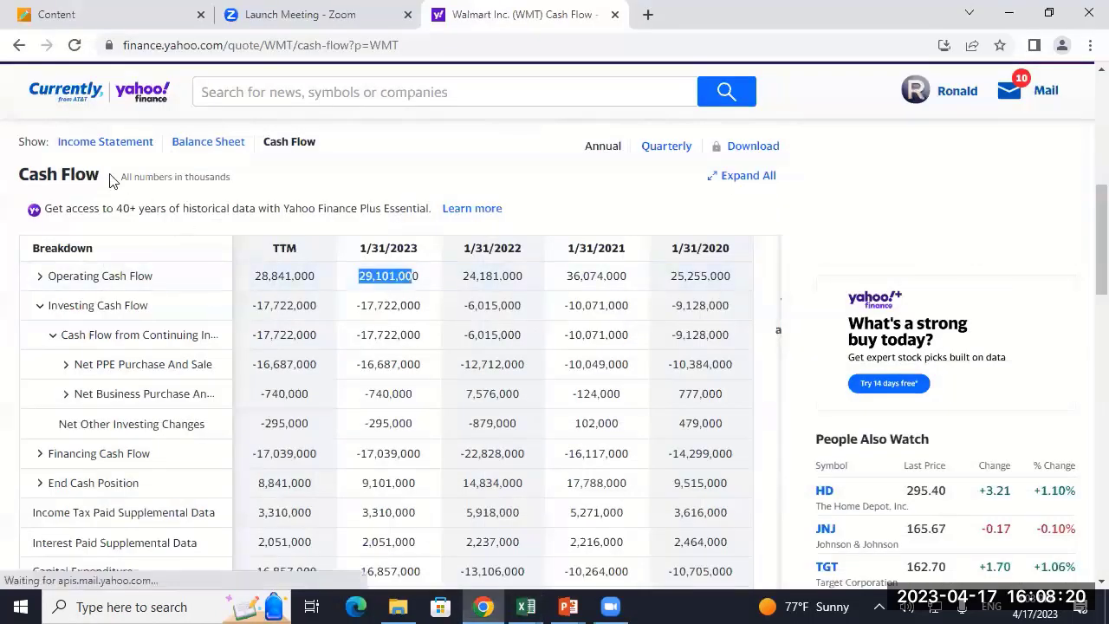
pyautogui.click(91, 151)
pyautogui.scroll(-7, 4, 277)
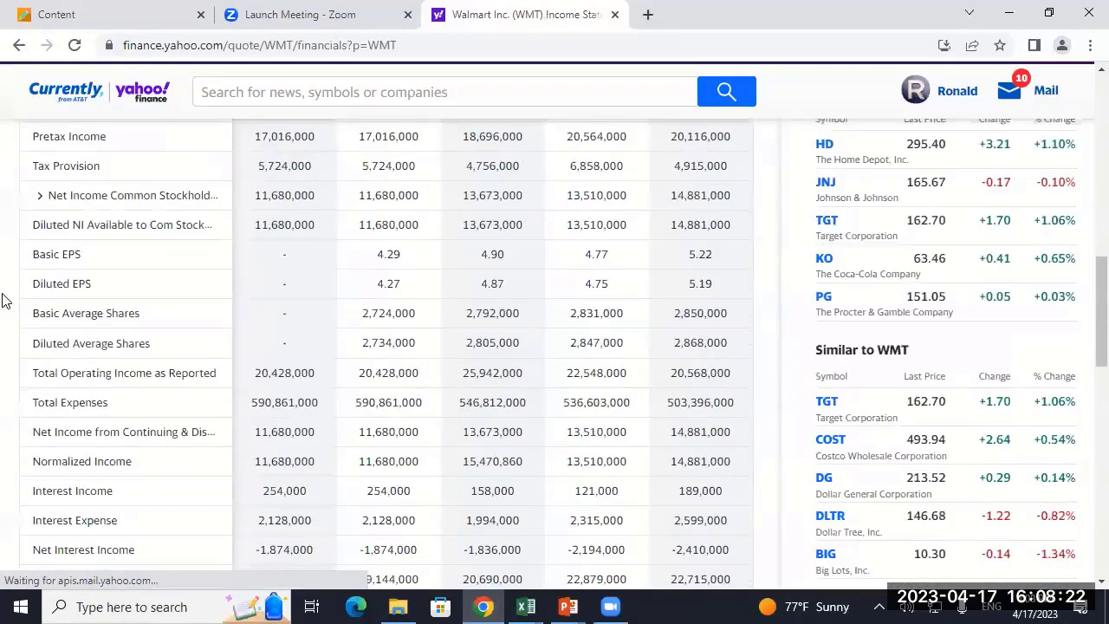
pyautogui.scroll(3, 4, 294)
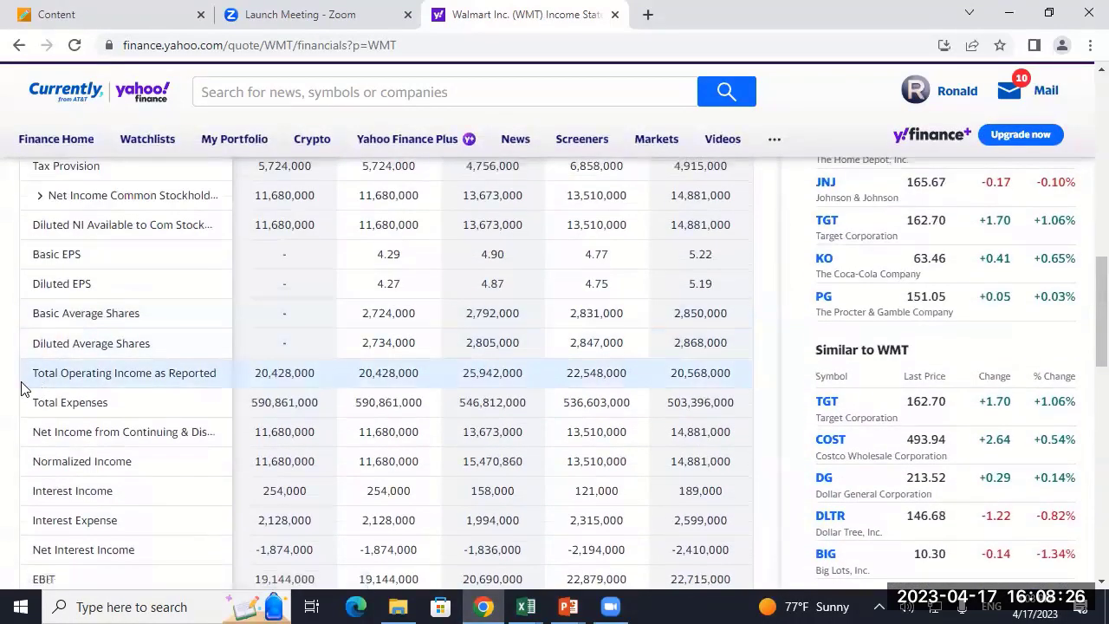
pyautogui.scroll(1, 23, 387)
pyautogui.scroll(1, 23, 387)
pyautogui.scroll(-3, 20, 385)
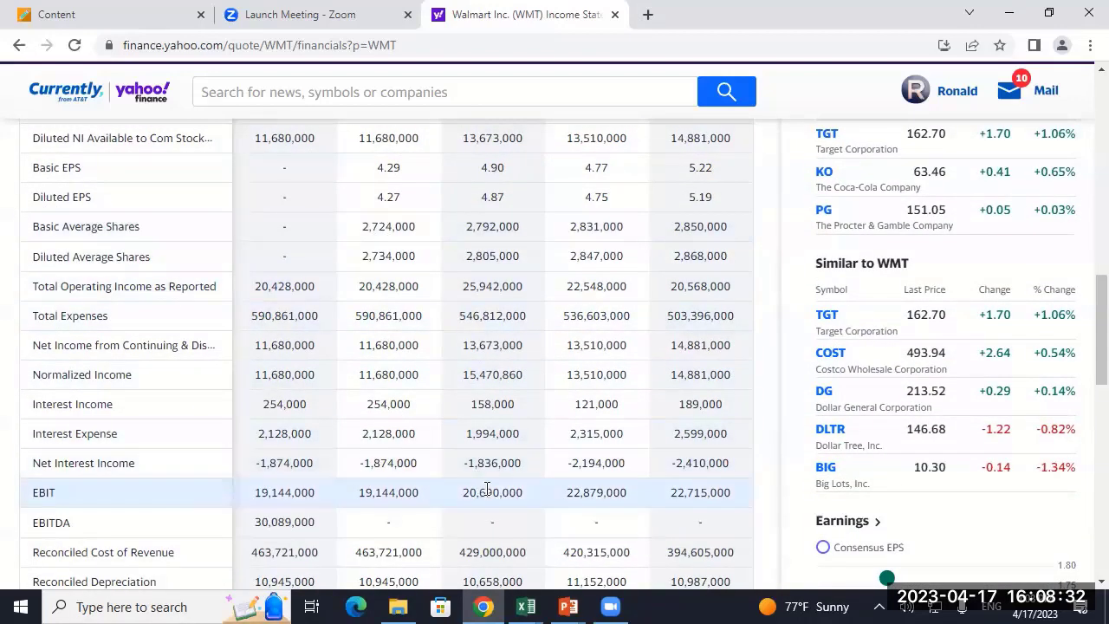
# - Switch back to the WMTvaluation workbook, enter 2724 in K70 and format it in comma style with no decimal places
pyautogui.moveTo(536, 603)
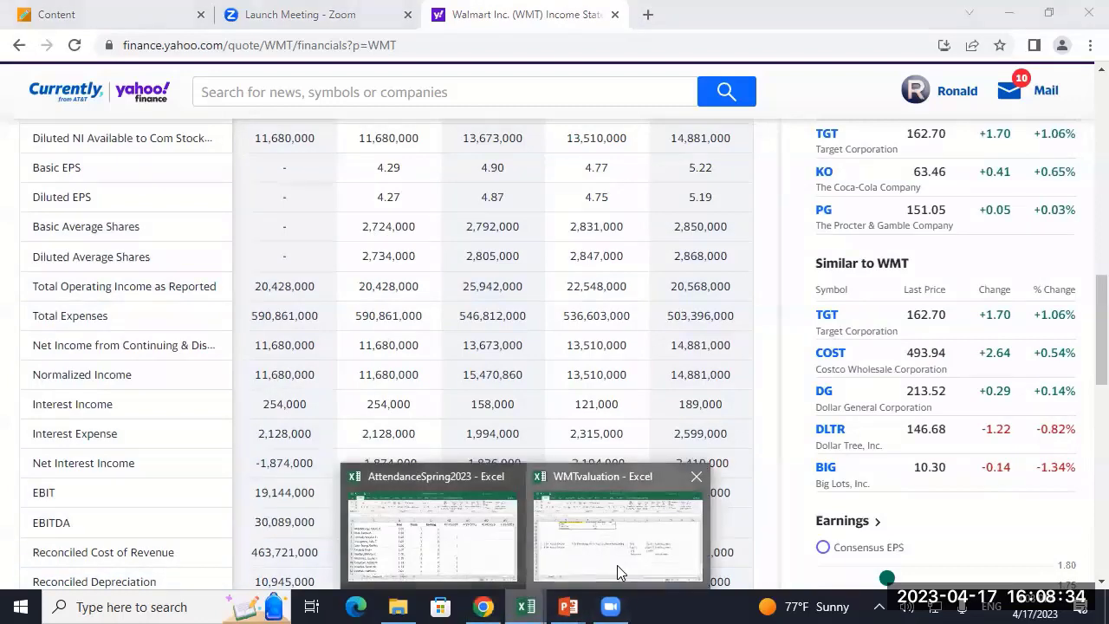
pyautogui.click(617, 565)
pyautogui.write('2724')
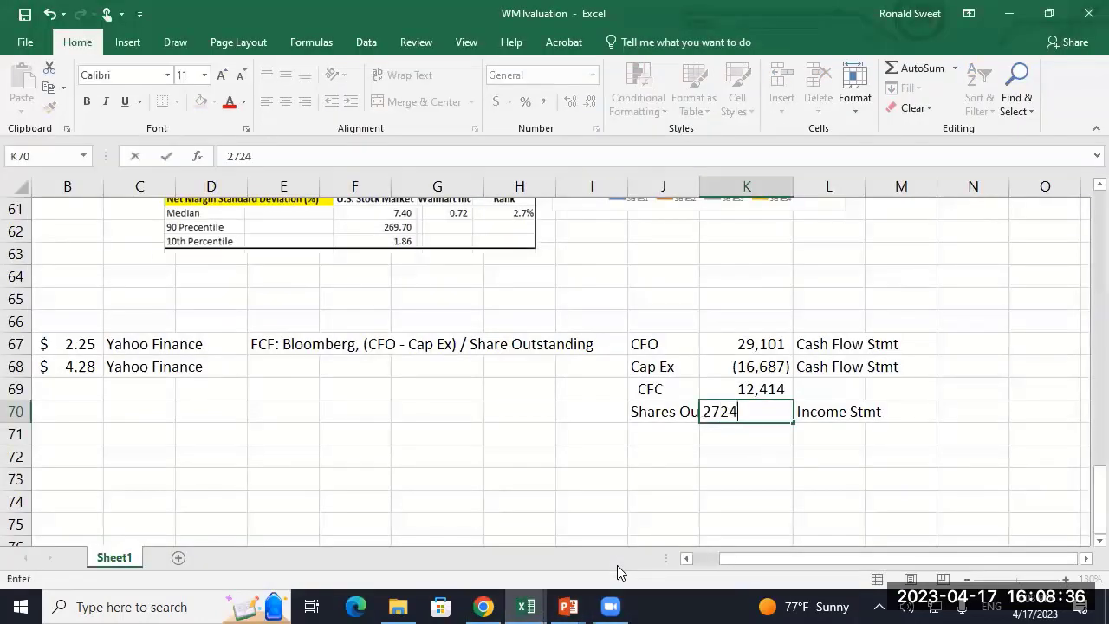
pyautogui.press('Return')
pyautogui.press('Up')
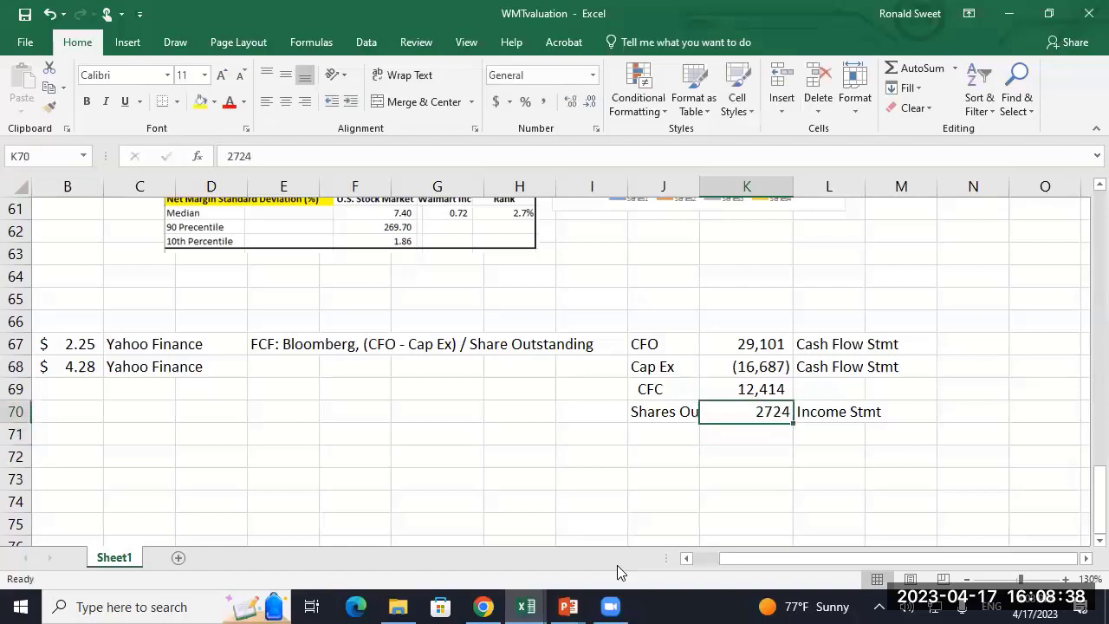
pyautogui.click(544, 101)
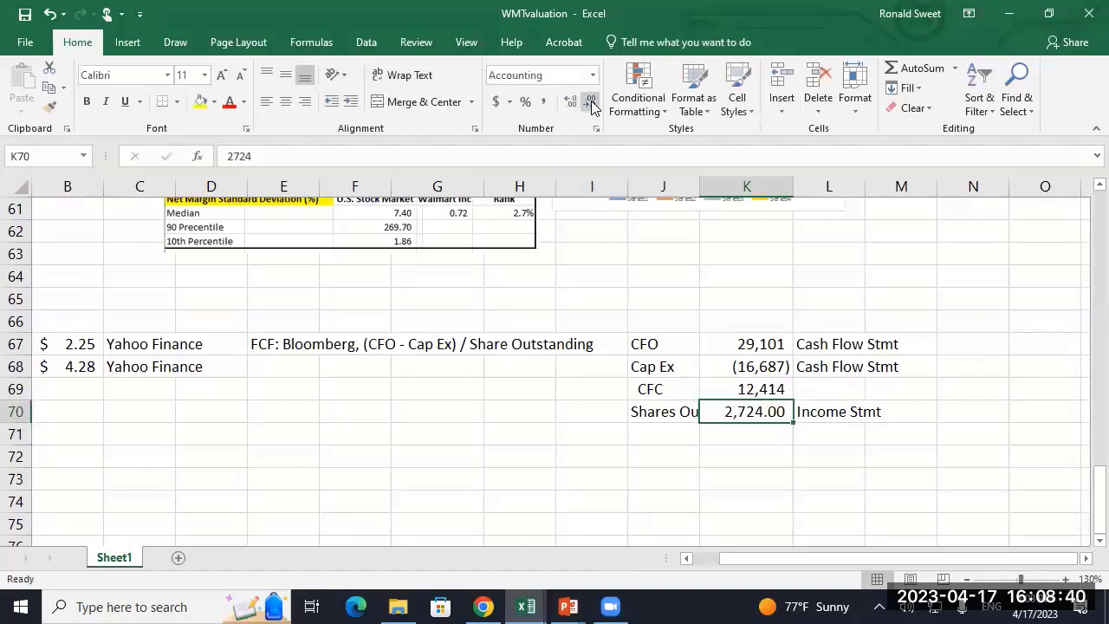
pyautogui.click(590, 103)
pyautogui.click(590, 103)
# - Correct the label in J69 to FCF
pyautogui.press('Down')
pyautogui.press('Left')
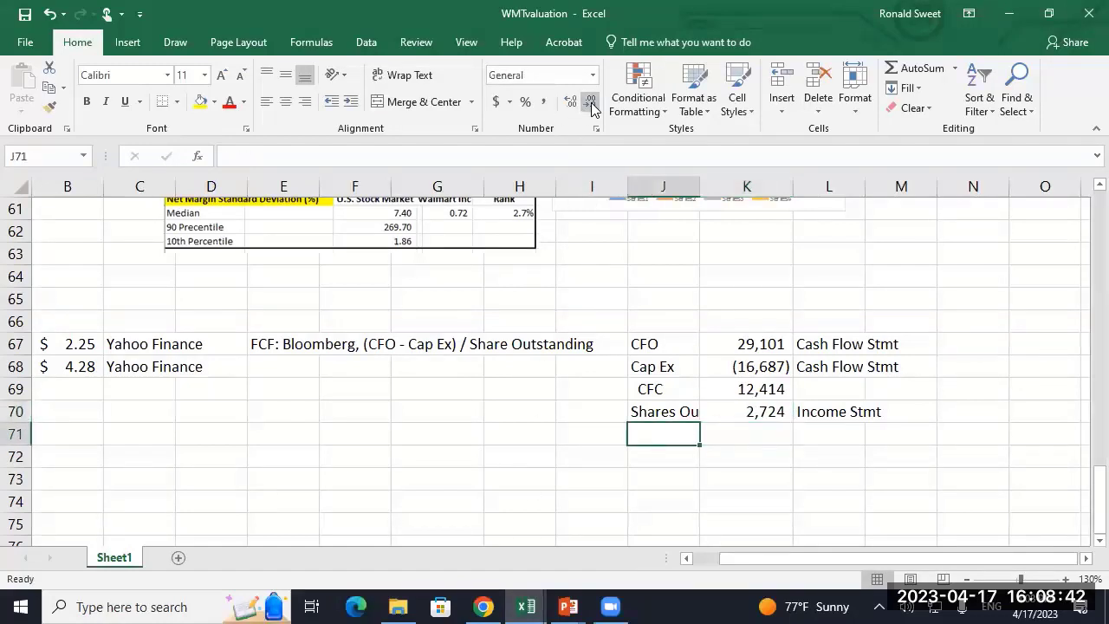
pyautogui.press('Up')
pyautogui.press('Up')
pyautogui.press('F2')
pyautogui.press('BackSpace')
pyautogui.press('BackSpace')
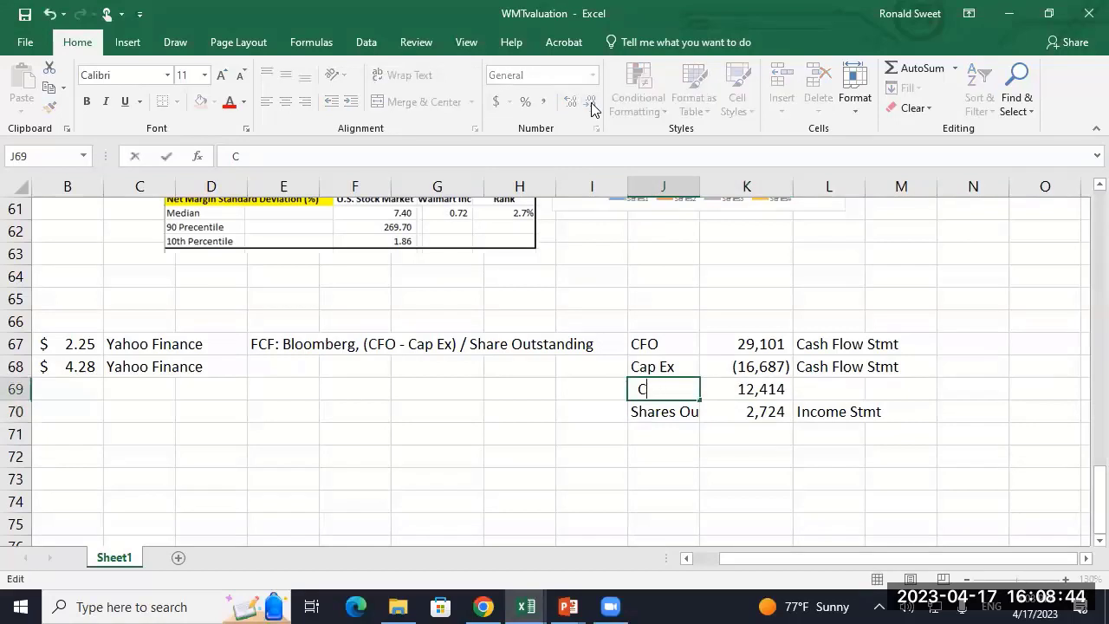
pyautogui.write('C')
pyautogui.press('Return')
# - Enter the label FCF per Share in J71 below Shares Out
pyautogui.press('Return')
pyautogui.write('FCF')
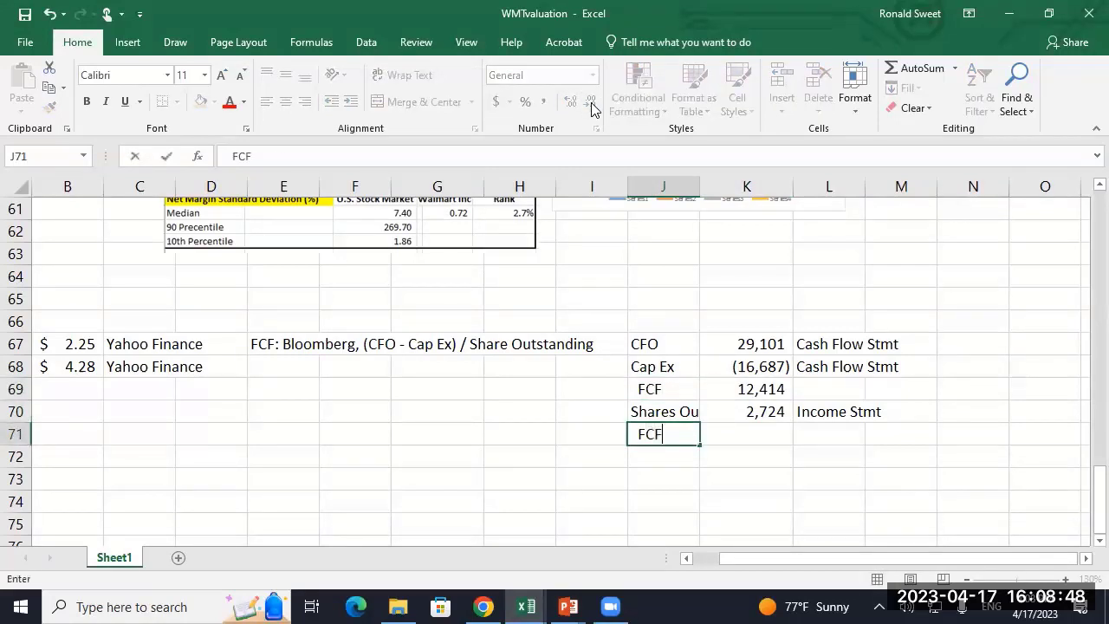
pyautogui.write(' per Share')
pyautogui.press('Return')
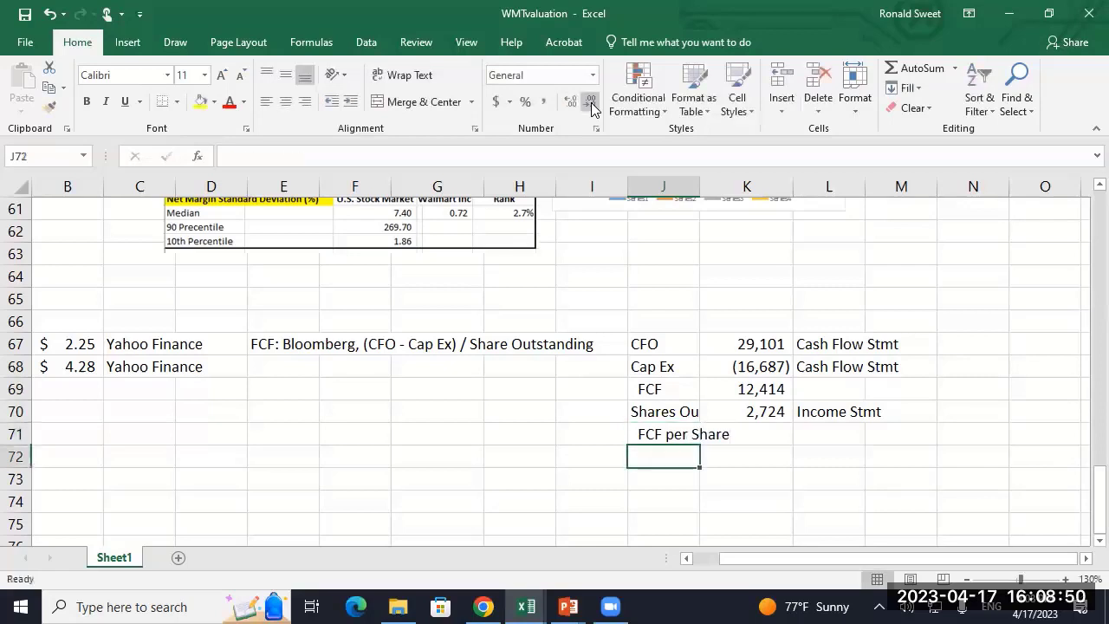
# - Enter a formula in K71 dividing K69 by K70 and format it in dollar accounting style
pyautogui.press('Up')
pyautogui.press('Right')
pyautogui.write('+')
pyautogui.press('Up')
pyautogui.press('Up')
pyautogui.write('/')
pyautogui.press('Up')
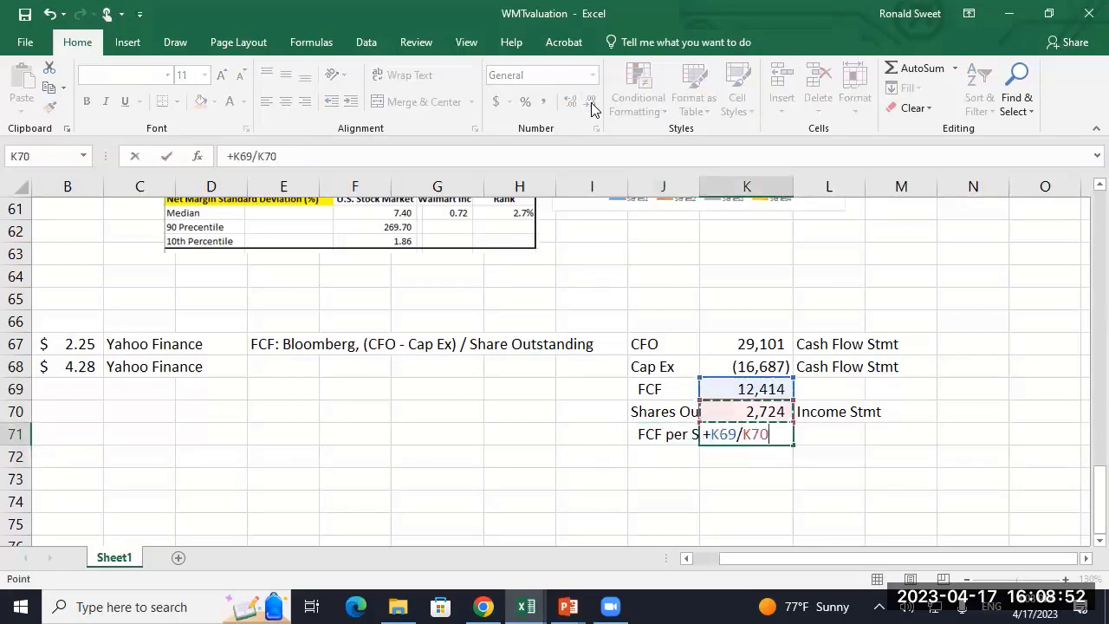
pyautogui.press('Return')
pyautogui.press('Up')
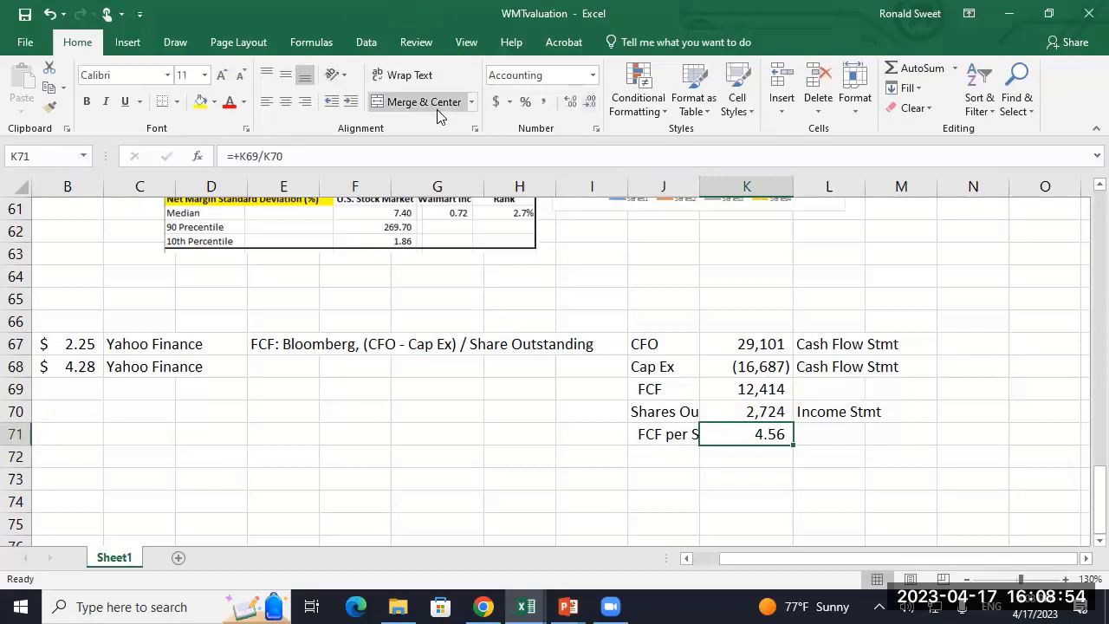
pyautogui.press('Left')
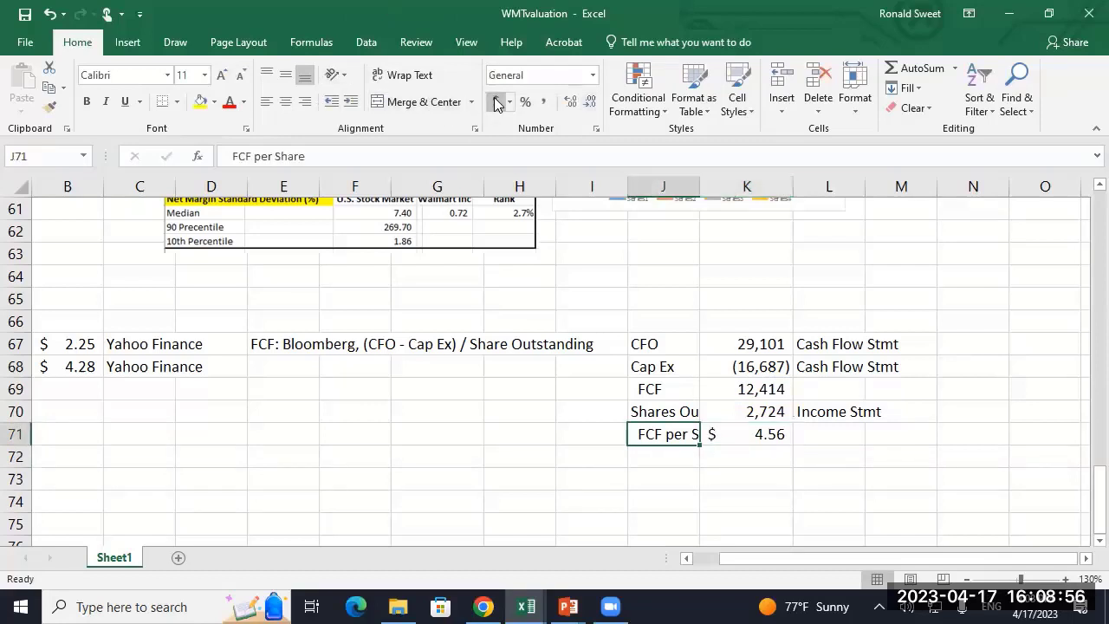
# - Widen column J so the Shares Out and FCF per Share labels fit
pyautogui.press('Home')
pyautogui.press('Up')
pyautogui.press('Up')
pyautogui.press('Up')
pyautogui.press('Up')
pyautogui.press('Right')
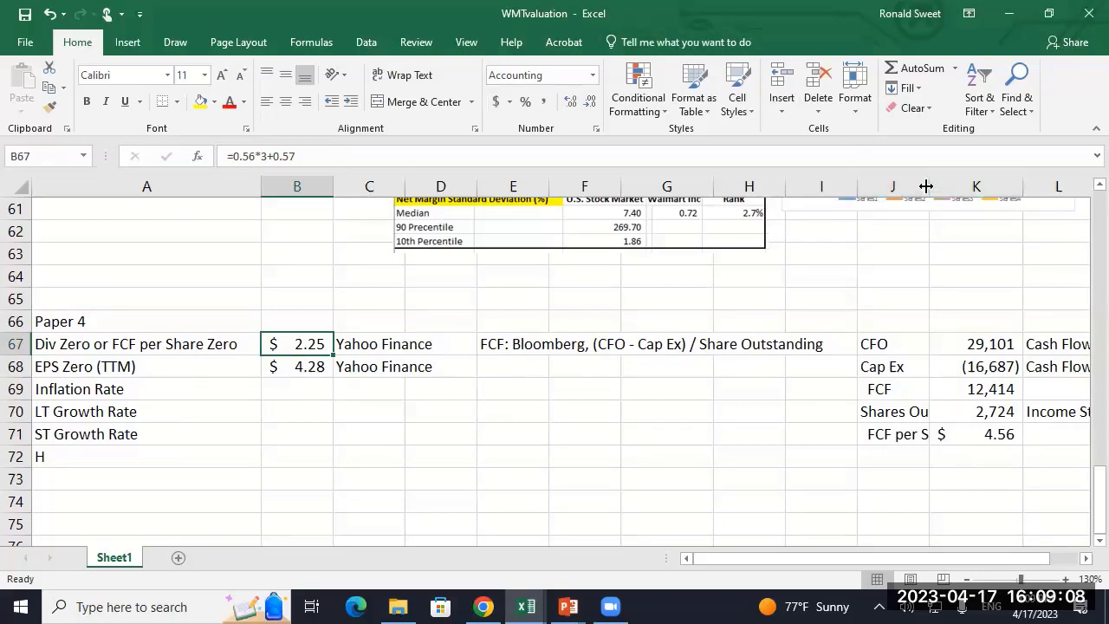
pyautogui.moveTo(927, 186); pyautogui.dragTo(965, 186)
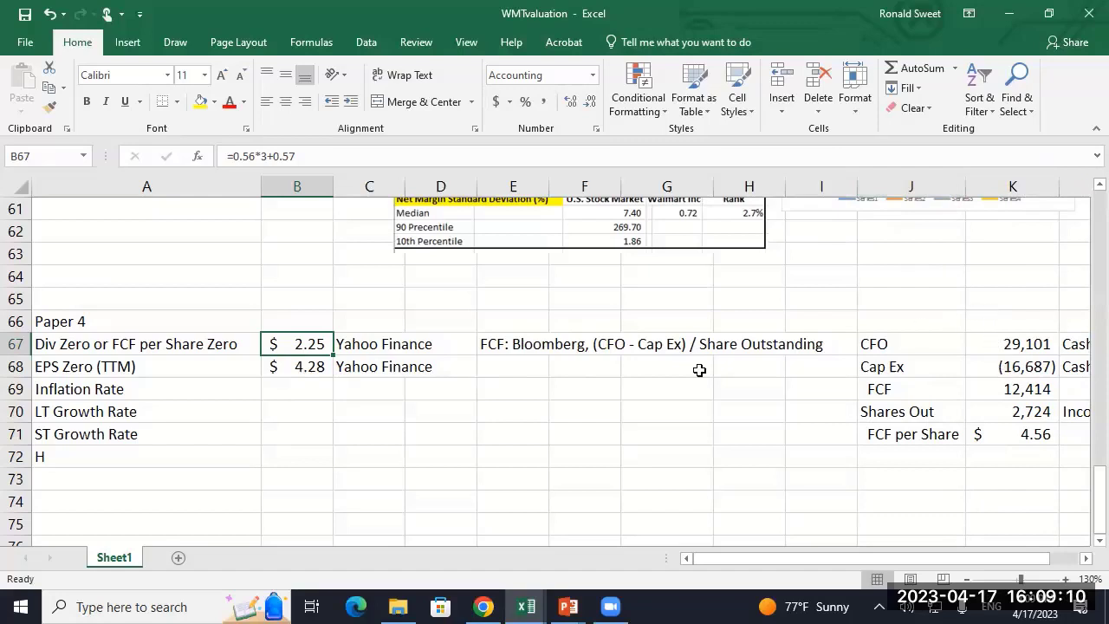
# - Review the FCF per share calculation in K67:K71 and compare it with Walmart's cash flow statement on Yahoo Finance in Chrome
pyautogui.click(1009, 432)
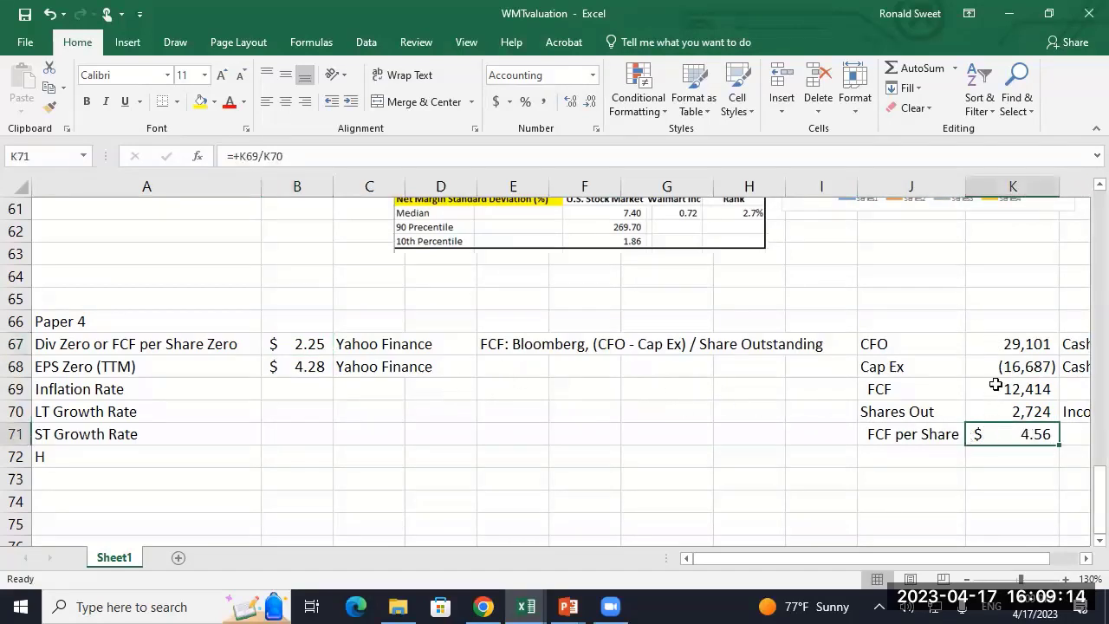
pyautogui.moveTo(1012, 344); pyautogui.dragTo(1023, 433)
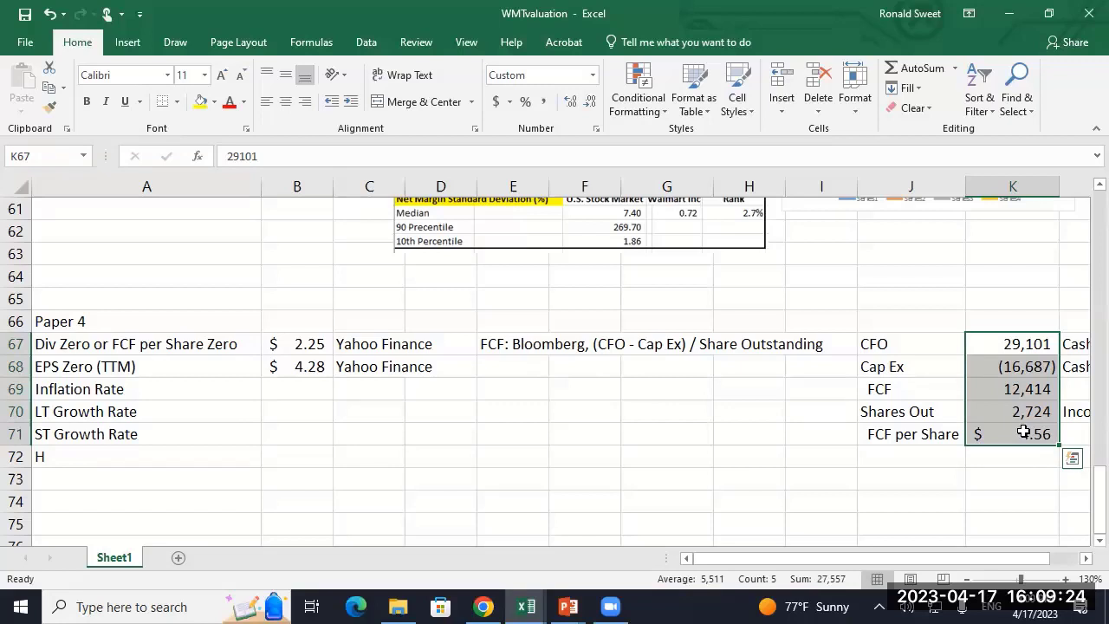
pyautogui.click(482, 606)
pyautogui.scroll(7, 372, 251)
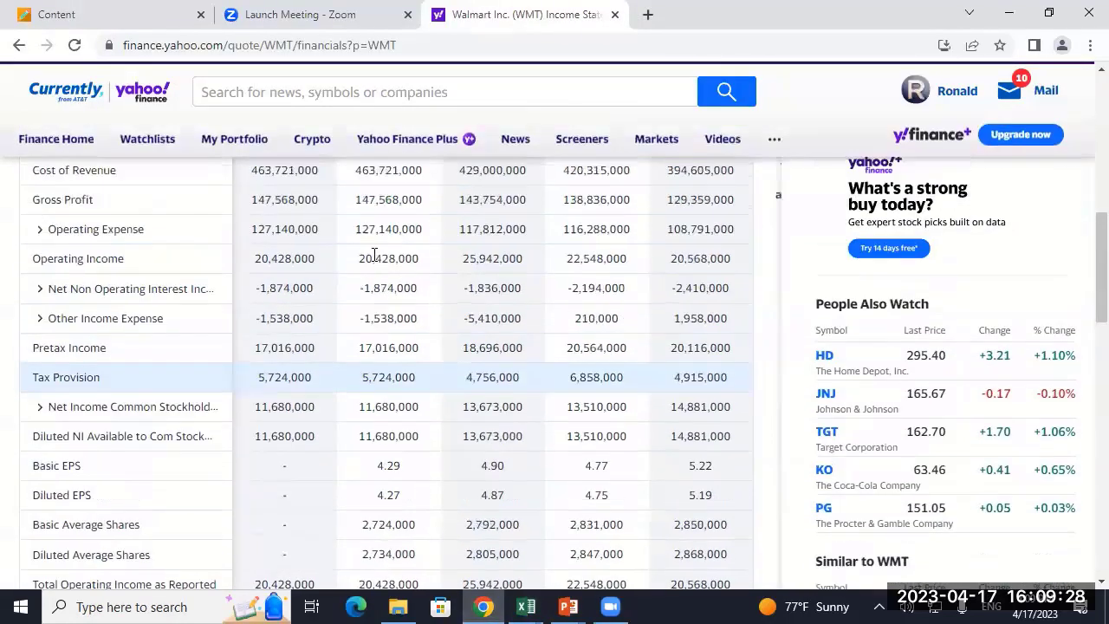
pyautogui.scroll(-2, 401, 421)
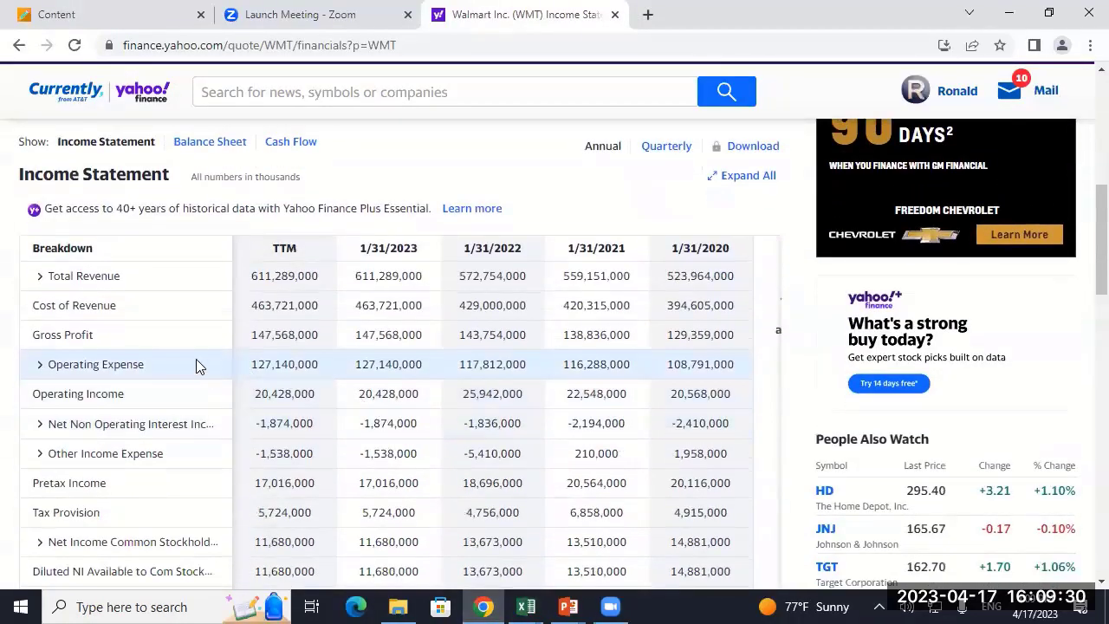
pyautogui.click(288, 143)
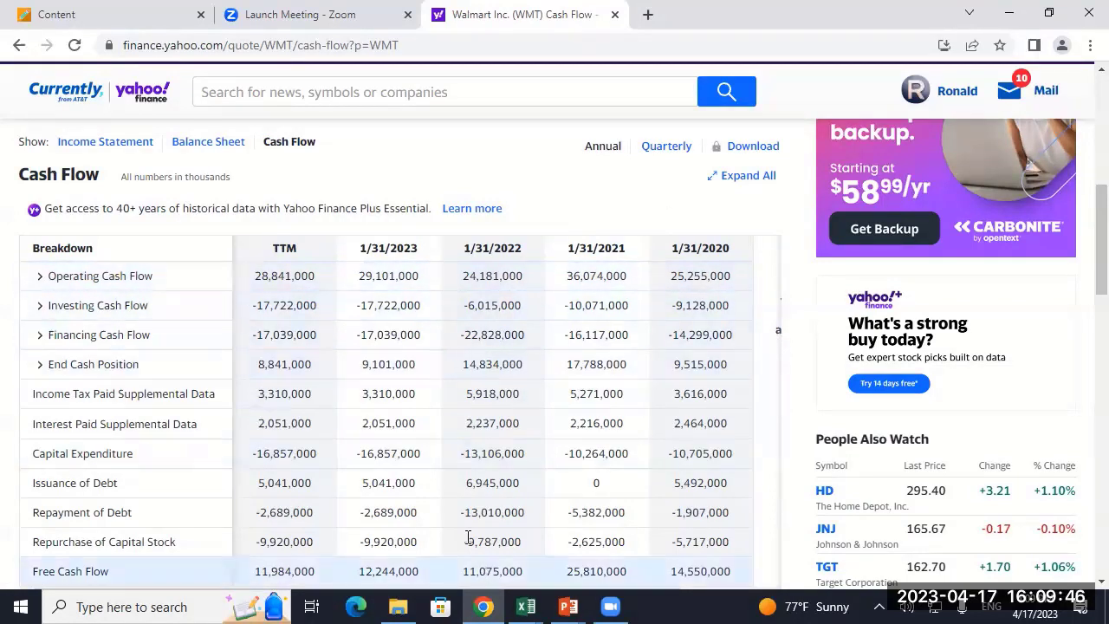
# - Switch back to the WMTvaluation workbook and examine the Prod, Labor and Inflation assumptions in F43:G45
pyautogui.click(526, 606)
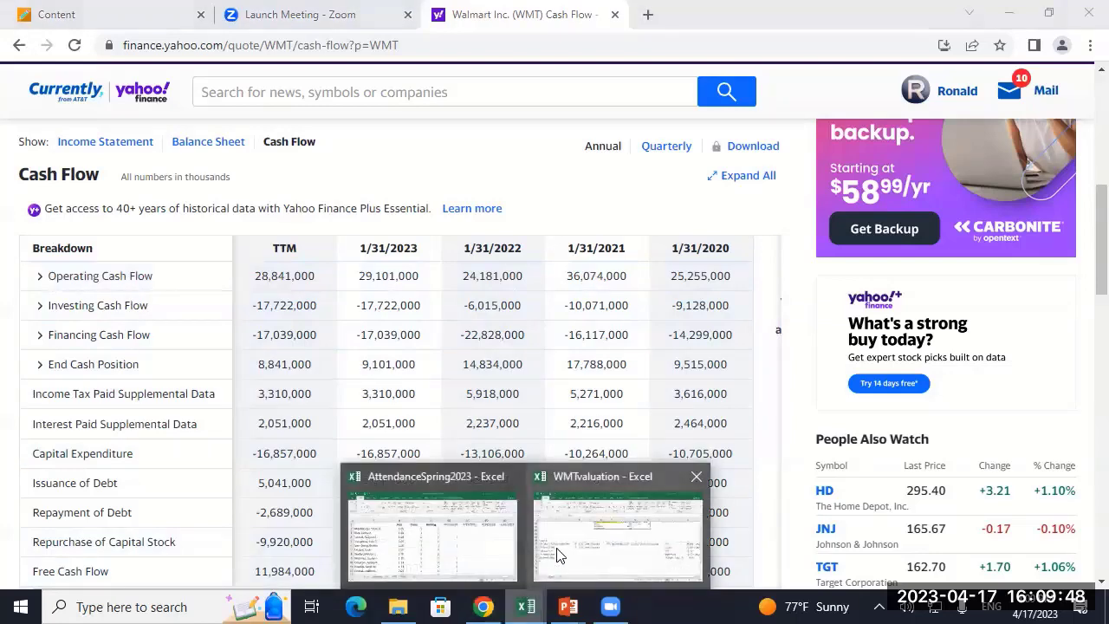
pyautogui.click(554, 547)
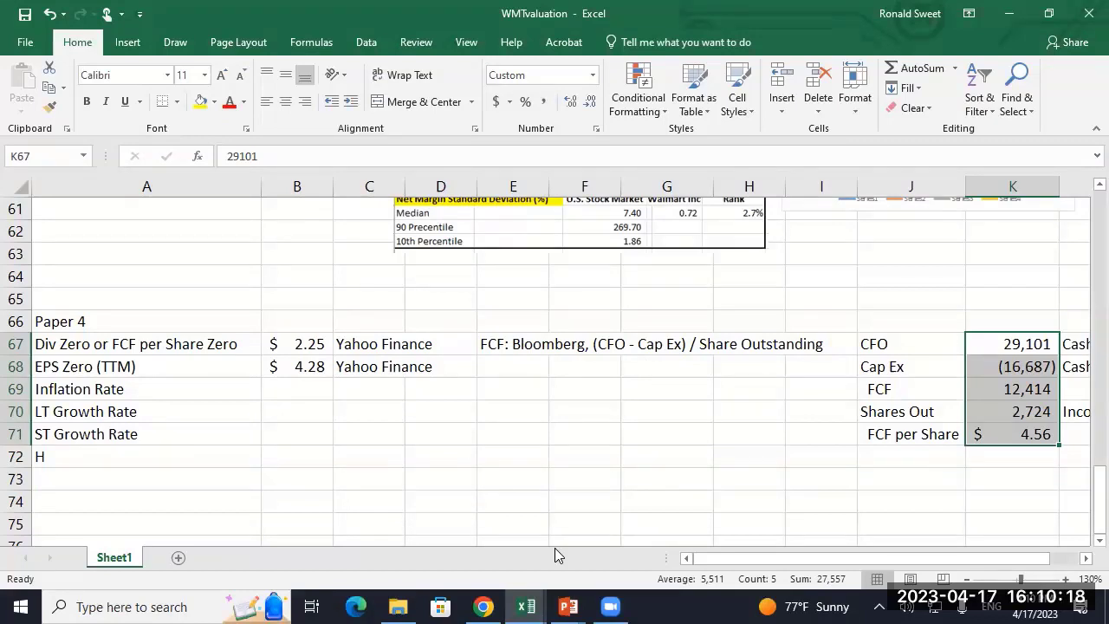
pyautogui.click(314, 389)
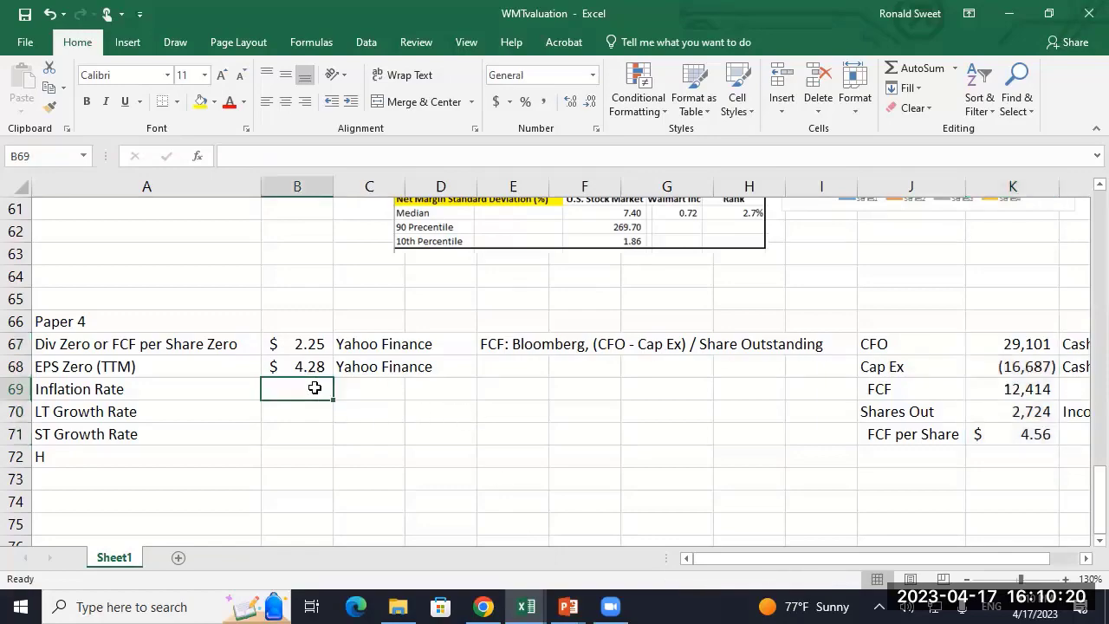
pyautogui.scroll(13, 232, 369)
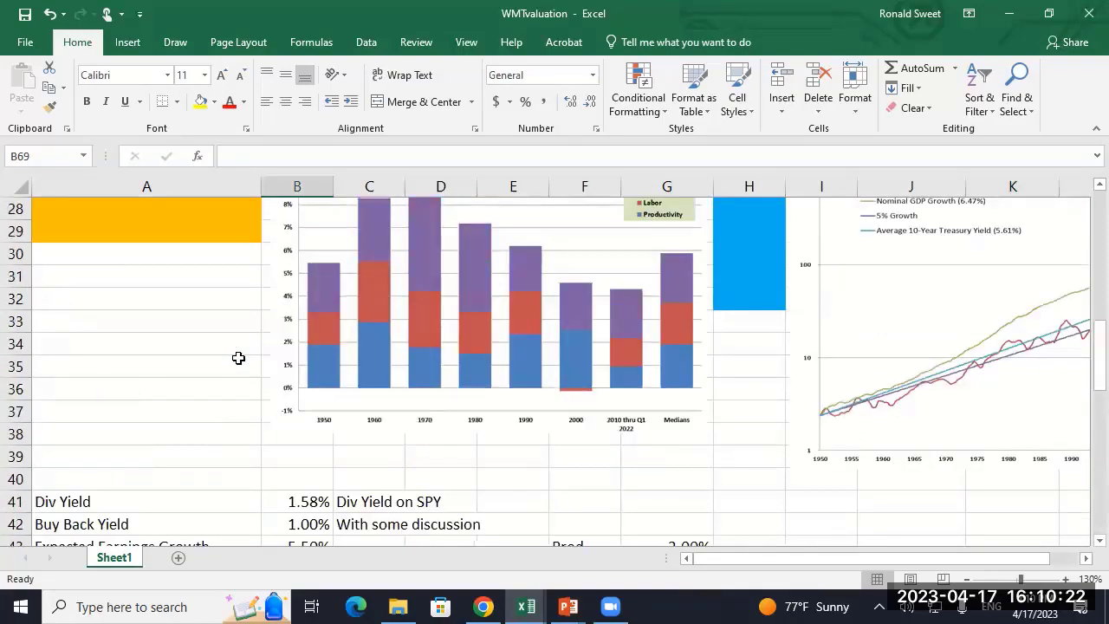
pyautogui.scroll(-6, 235, 362)
pyautogui.scroll(1, 234, 366)
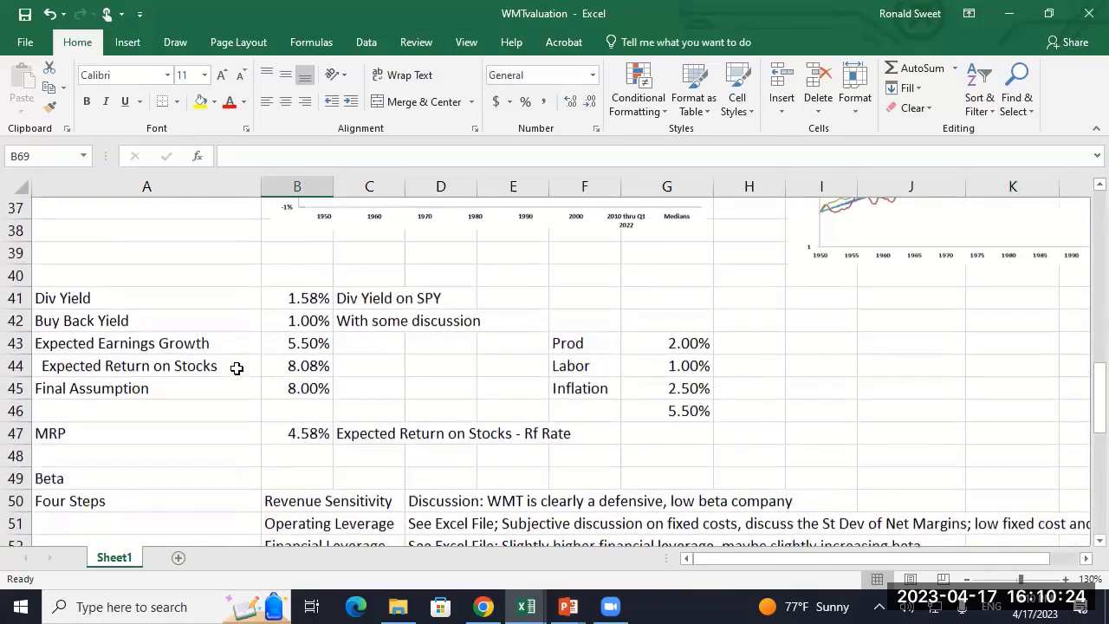
pyautogui.click(664, 369)
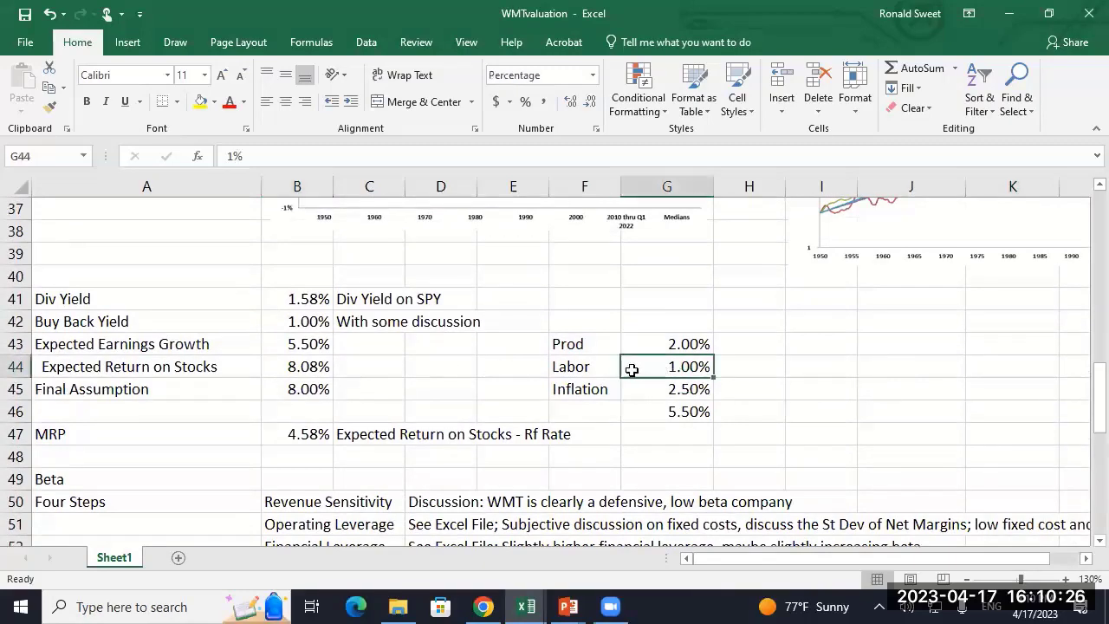
pyautogui.scroll(2, 628, 371)
pyautogui.scroll(-2, 625, 373)
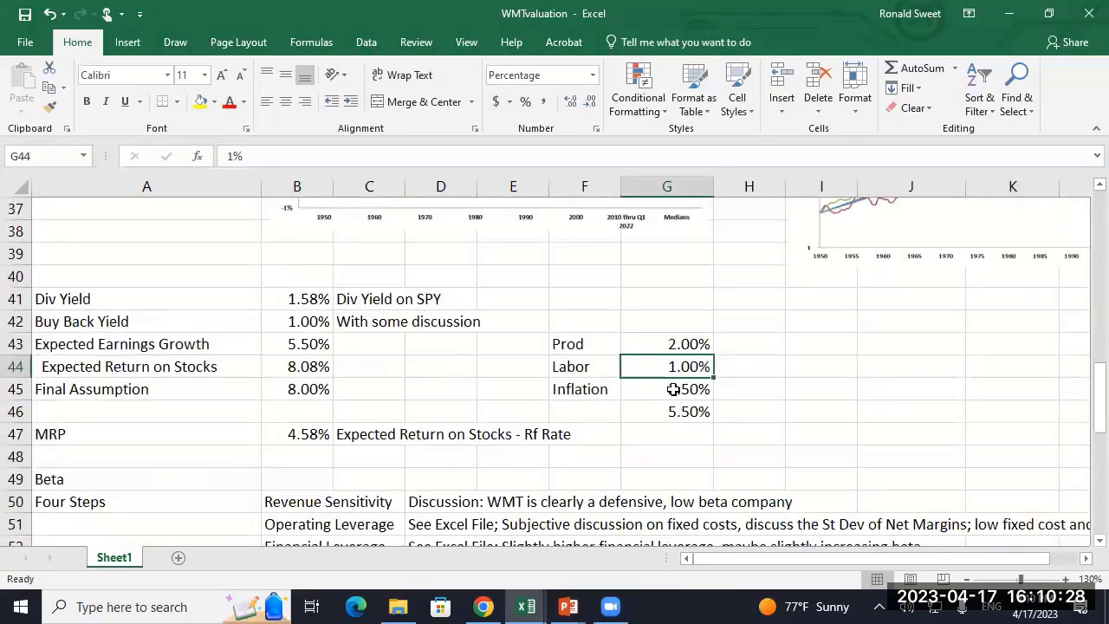
pyautogui.click(674, 389)
pyautogui.scroll(-10, 520, 395)
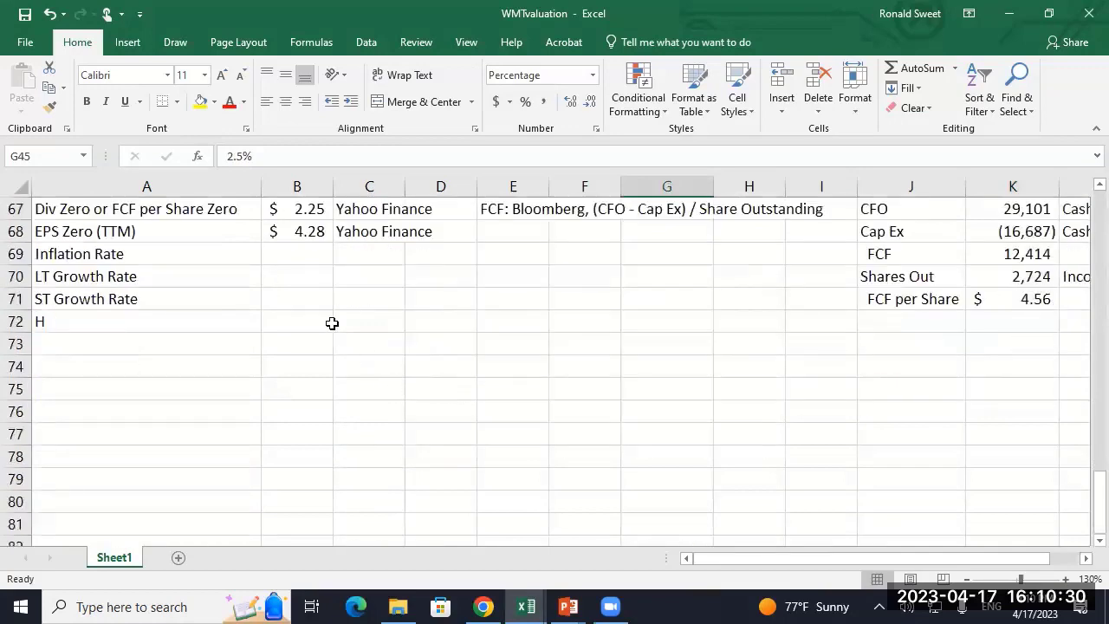
# - Link the Inflation Rate in B69 to the inflation assumption in G45
pyautogui.click(297, 260)
pyautogui.write('+')
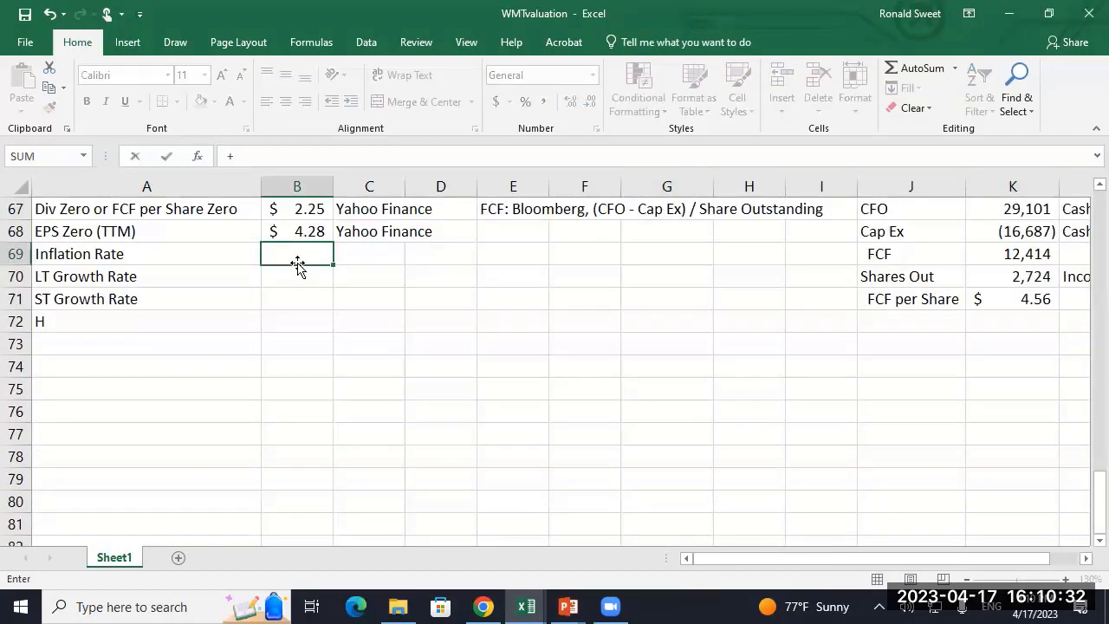
pyautogui.scroll(10, 297, 263)
pyautogui.press('Down')
pyautogui.press('Down')
pyautogui.press('Down')
pyautogui.press('Down')
pyautogui.press('Down')
pyautogui.press('Down')
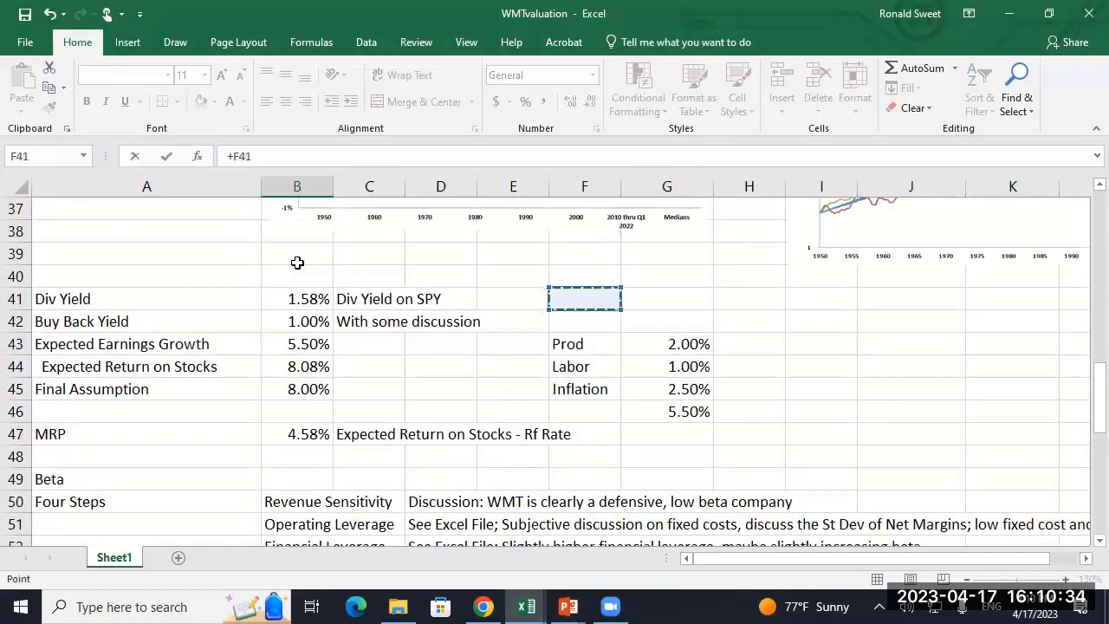
pyautogui.press('Right')
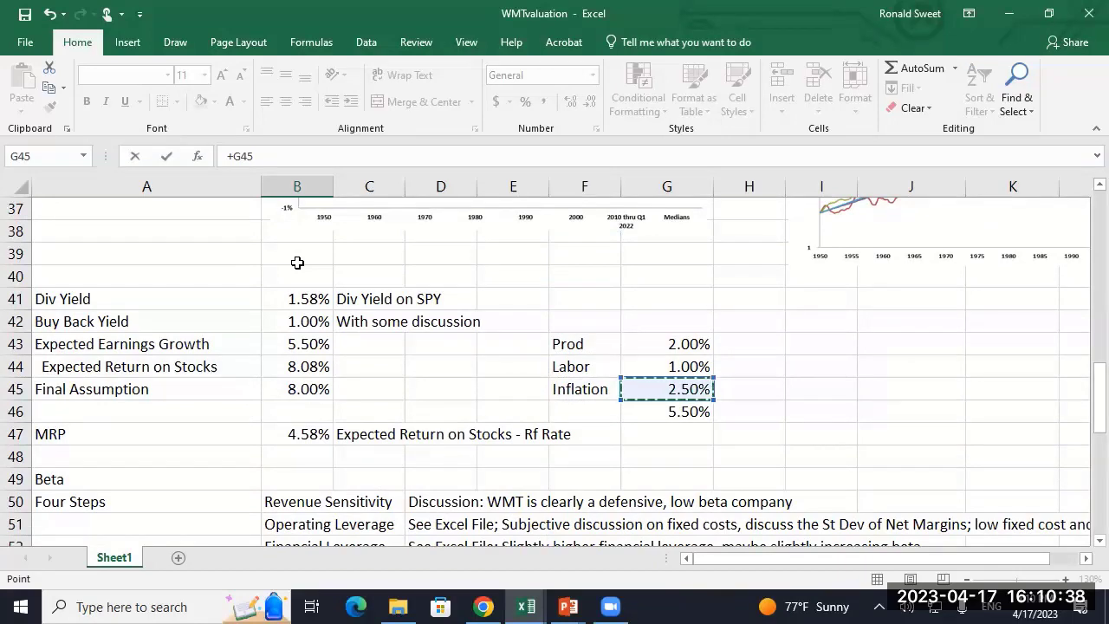
pyautogui.hotkey('ctrl', 'Return')
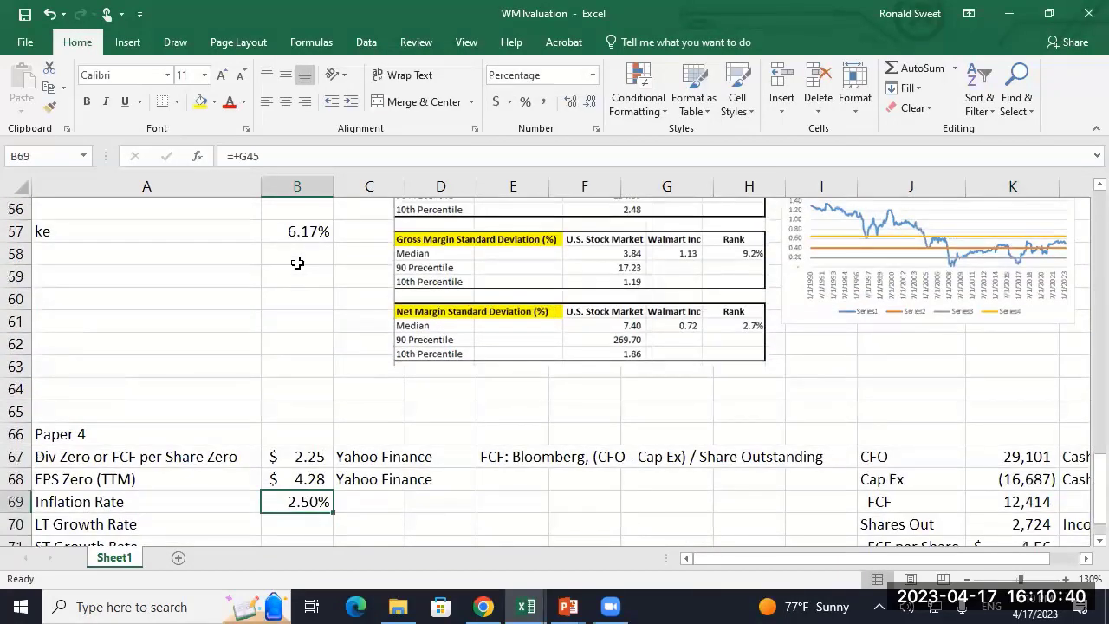
# - Enter the label Economy in D70 on the LT Growth Rate row
pyautogui.press('Down')
pyautogui.scroll(-1, 297, 262)
pyautogui.press('Right')
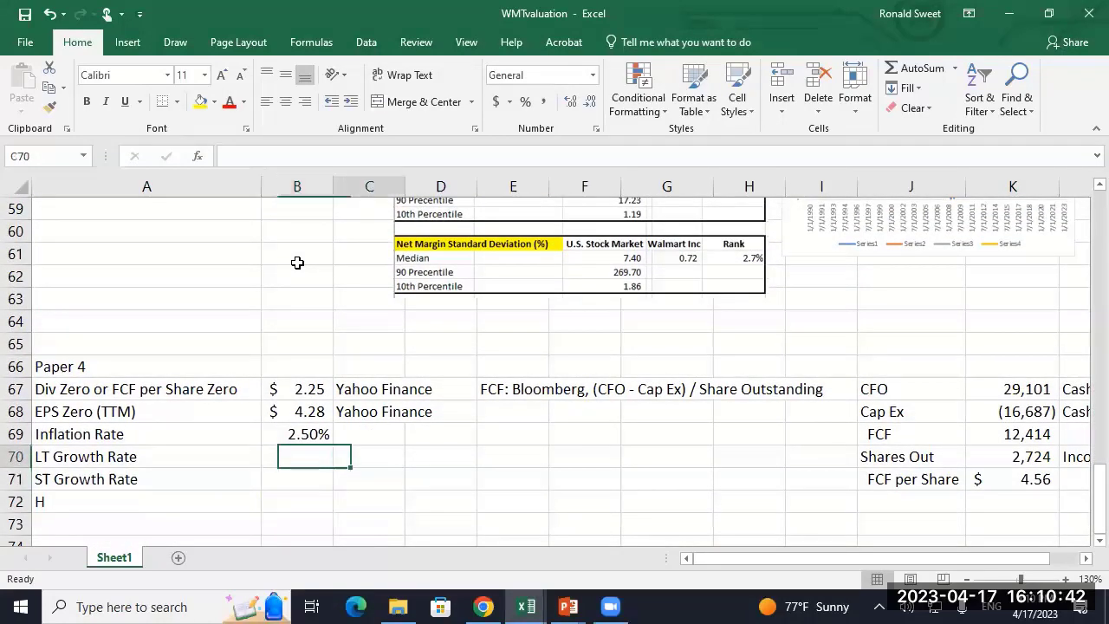
pyautogui.press('Right')
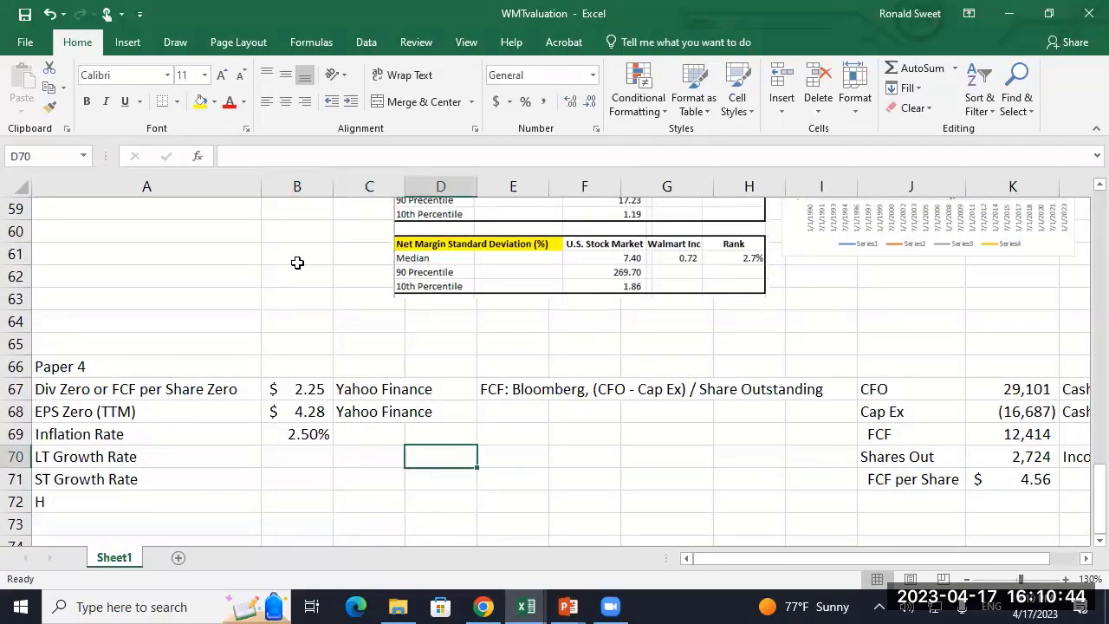
pyautogui.write('Economy')
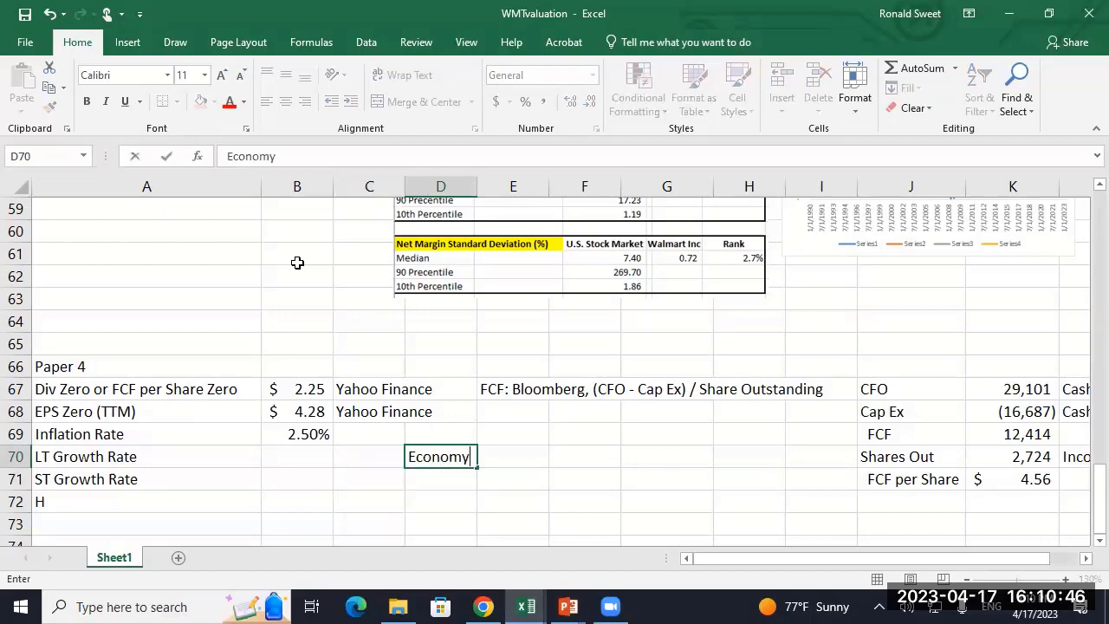
pyautogui.press('Up')
pyautogui.press('Down')
# - Link E70, beside the Economy label, to the total of the growth assumptions in G46
pyautogui.press('Right')
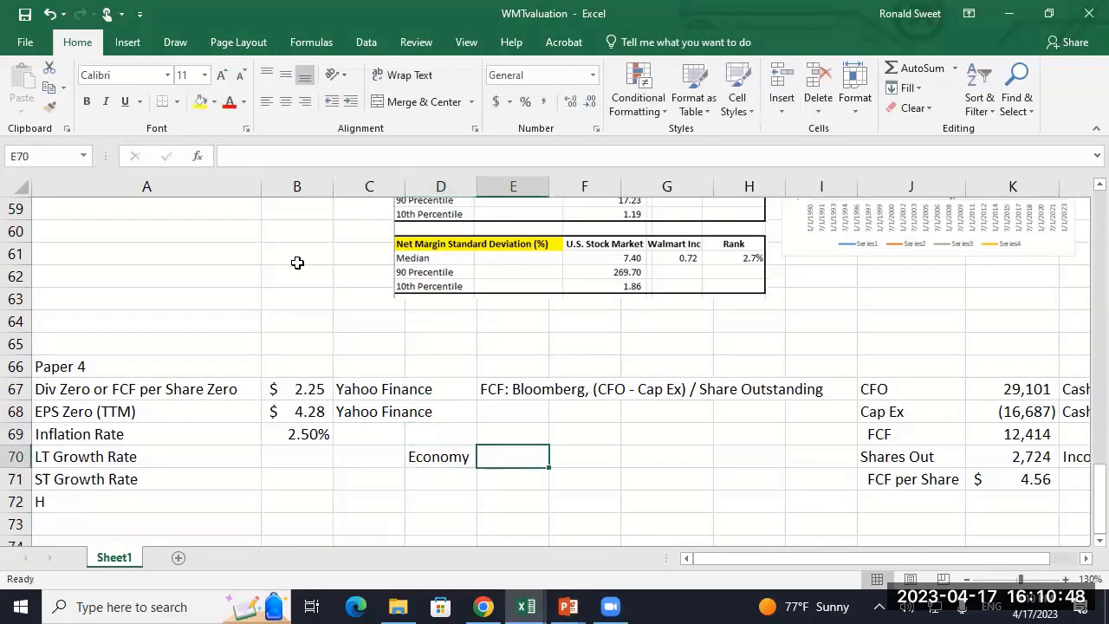
pyautogui.write('+')
pyautogui.press('Up')
pyautogui.press('Up')
pyautogui.press('Up')
pyautogui.press('Up')
pyautogui.press('Up')
pyautogui.press('Up')
pyautogui.press('Up')
pyautogui.press('Up')
pyautogui.press('Up')
pyautogui.press('Up')
pyautogui.press('Up')
pyautogui.press('Up')
pyautogui.press('Up')
pyautogui.press('Up')
pyautogui.press('Up')
pyautogui.press('Up')
pyautogui.press('Up')
pyautogui.press('Up')
pyautogui.press('Up')
pyautogui.press('Up')
pyautogui.press('Down')
pyautogui.press('Down')
pyautogui.press('Down')
pyautogui.press('Down')
pyautogui.press('Down')
pyautogui.press('Right')
pyautogui.press('Right')
pyautogui.press('Right')
pyautogui.press('Up')
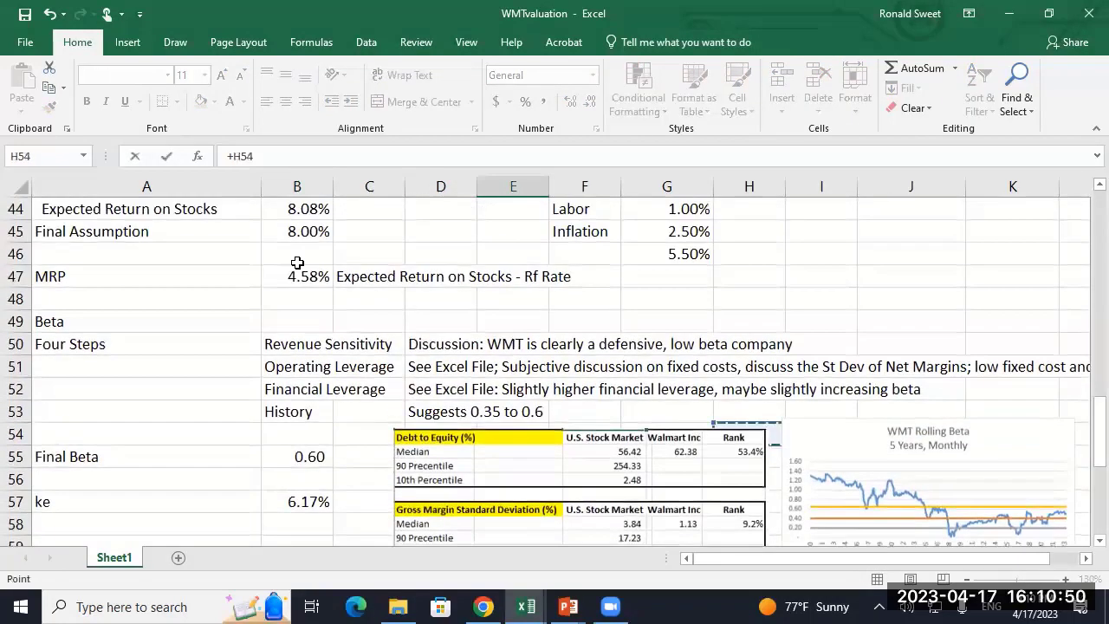
pyautogui.press('Up')
pyautogui.press('Up')
pyautogui.press('Up')
pyautogui.press('Up')
pyautogui.press('Up')
pyautogui.press('Up')
pyautogui.press('Up')
pyautogui.press('Up')
pyautogui.press('Up')
pyautogui.press('Left')
pyautogui.press('Down')
pyautogui.press('Return')
pyautogui.press('Down')
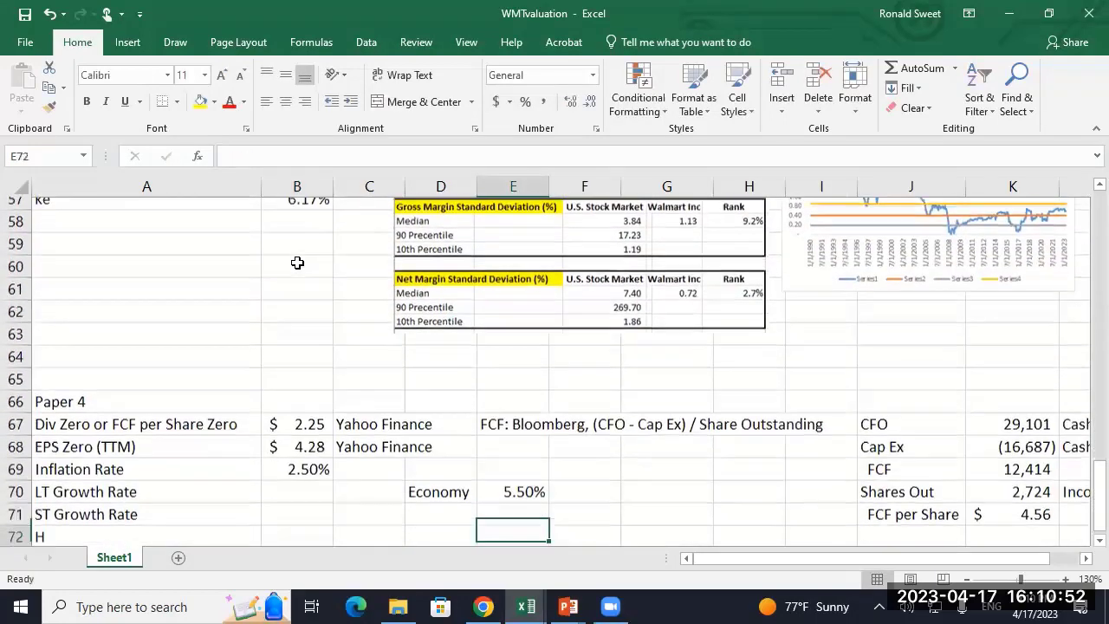
# - Set the LT Growth Rate in B70 to 4% and show it with two decimal places
pyautogui.scroll(-1, 297, 262)
pyautogui.press('Up')
pyautogui.press('Up')
pyautogui.press('Left')
pyautogui.press('Left')
pyautogui.press('Left')
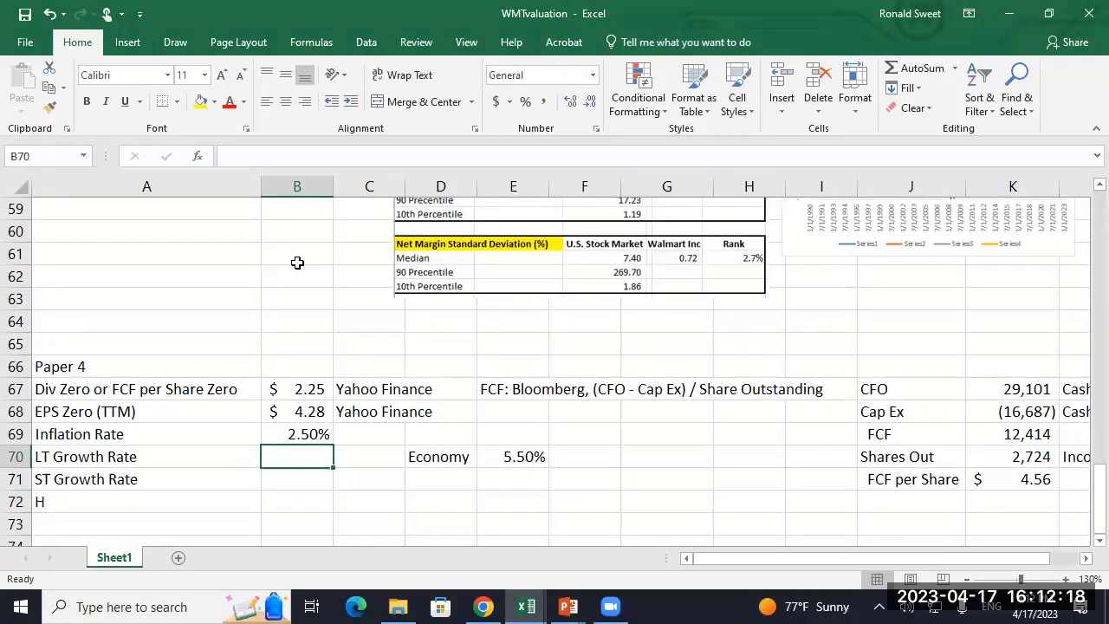
pyautogui.write('4%')
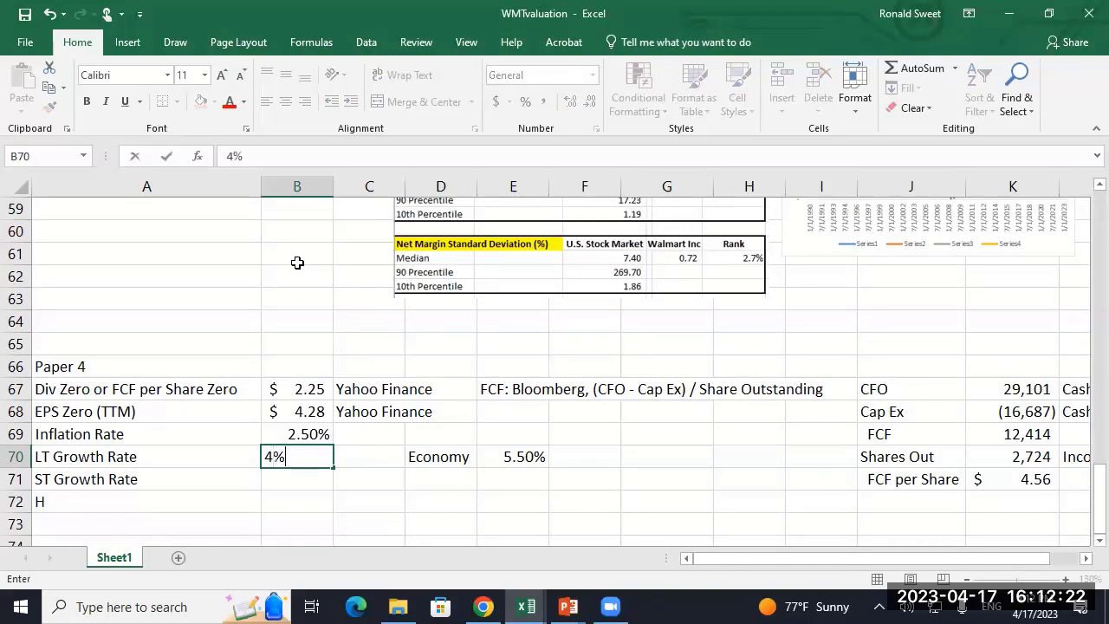
pyautogui.hotkey('ctrl', 'Return')
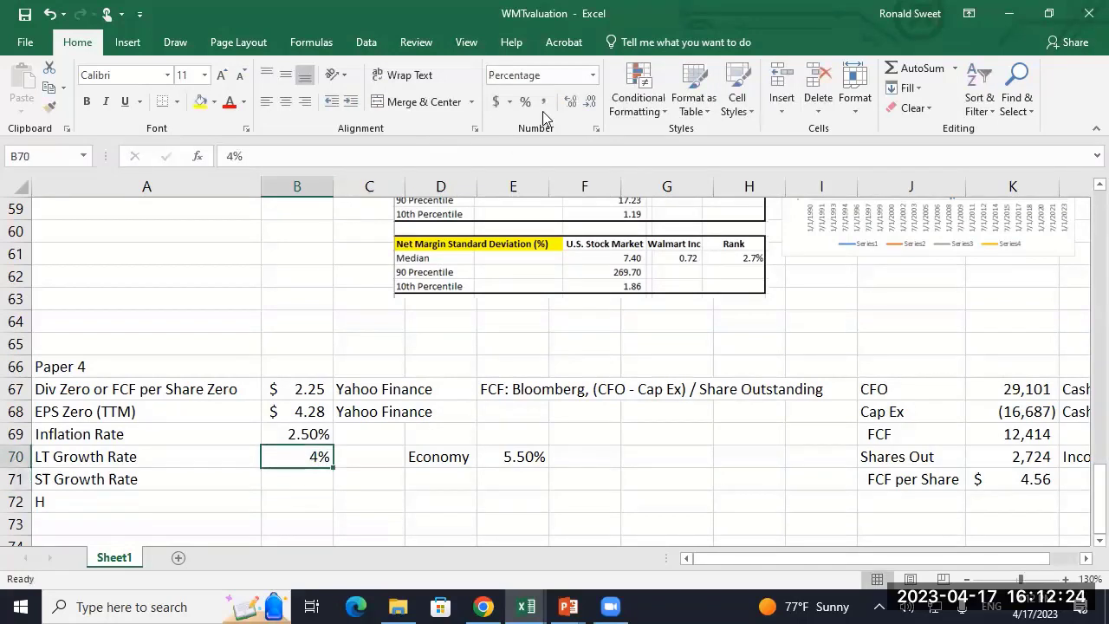
pyautogui.click(572, 102)
pyautogui.click(571, 104)
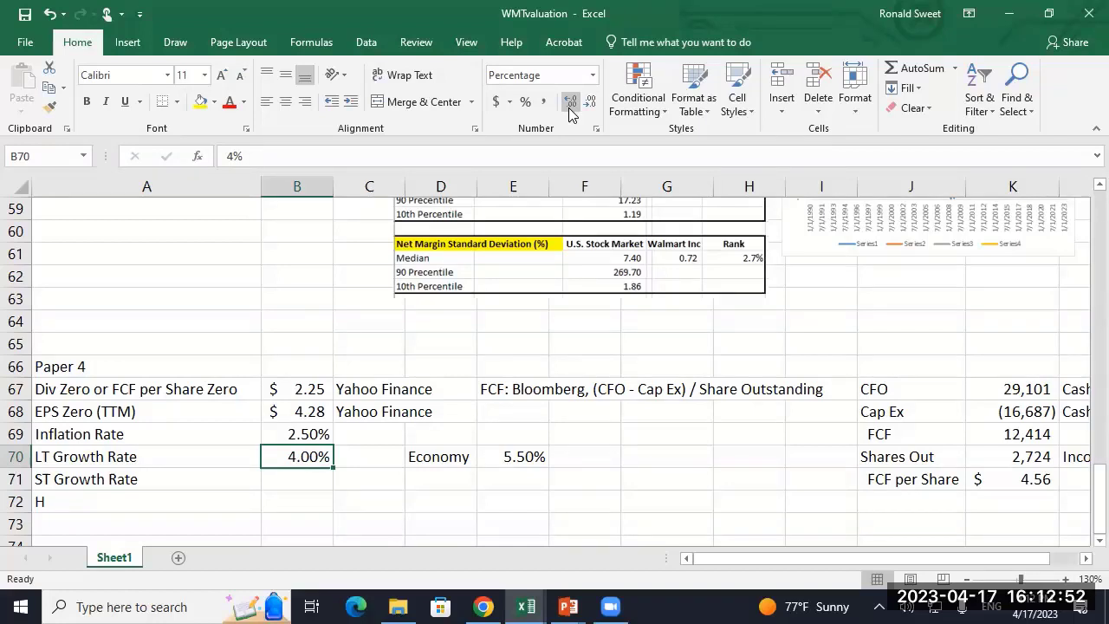
# - Move the Economy label and its rate from D70:E70 one column over to E70:F70
pyautogui.press('Right')
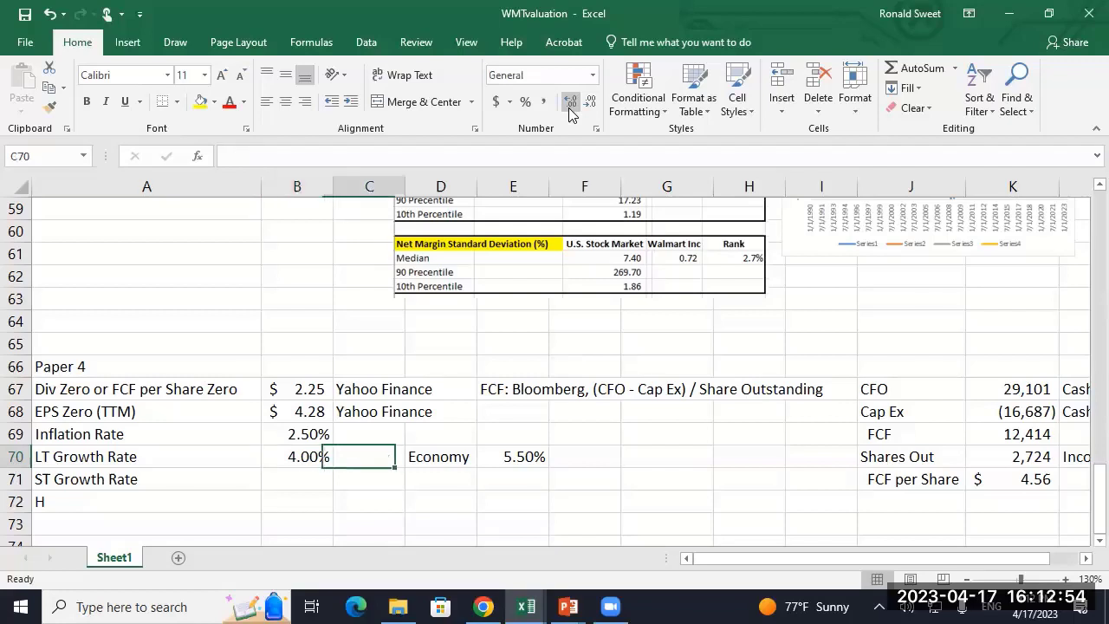
pyautogui.press('Left')
pyautogui.press('Right')
pyautogui.press('Left')
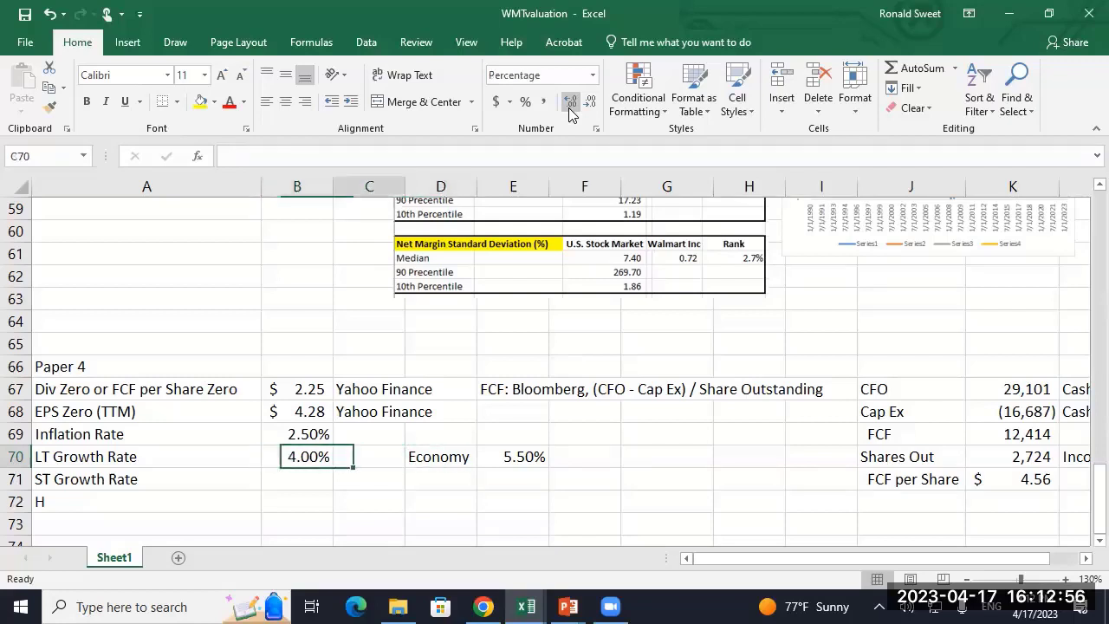
pyautogui.press('Right')
pyautogui.press('Right')
pyautogui.press('Right')
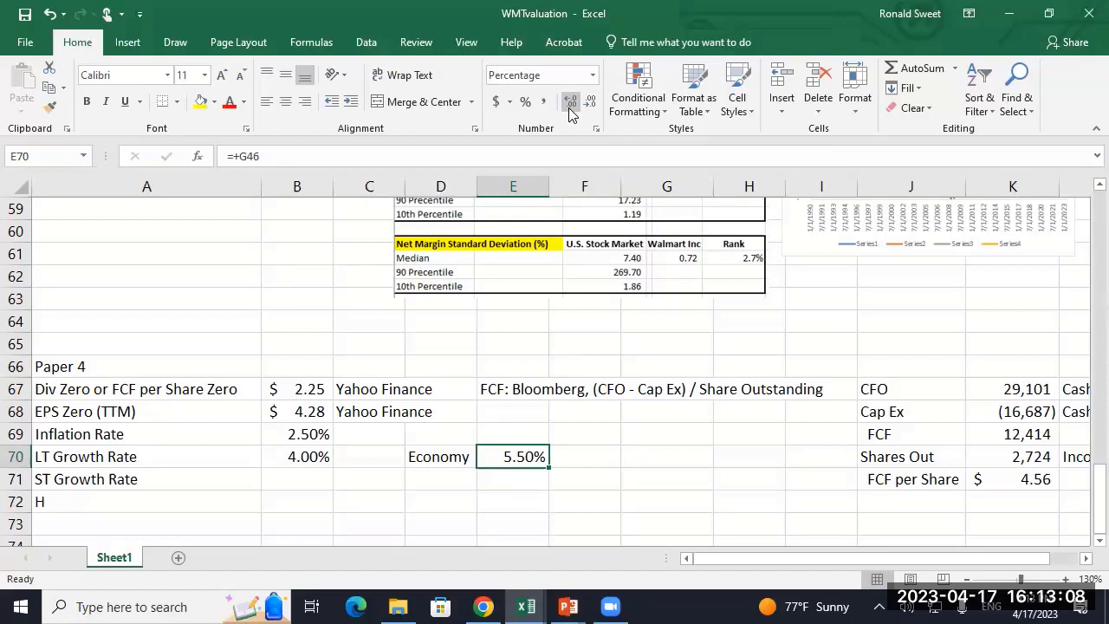
pyautogui.press('Left')
pyautogui.press('Left')
pyautogui.press('Right')
pyautogui.hotkey('shift', 'Right')
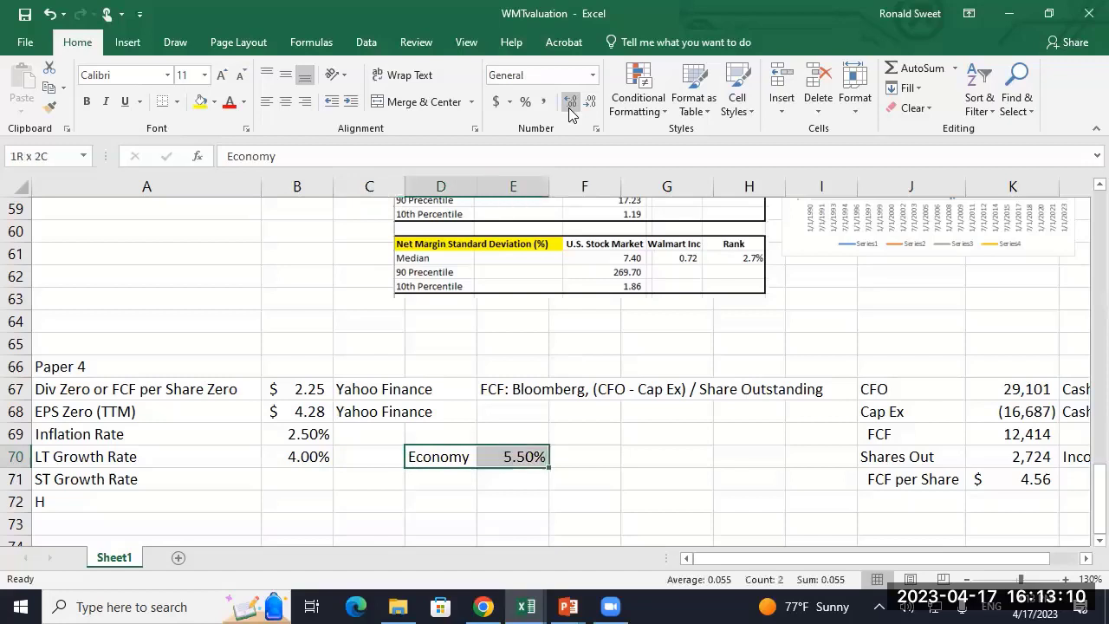
pyautogui.hotkey('ctrl', 'x')
pyautogui.press('Right')
pyautogui.hotkey('ctrl', 'v')
pyautogui.press('Left')
pyautogui.press('Left')
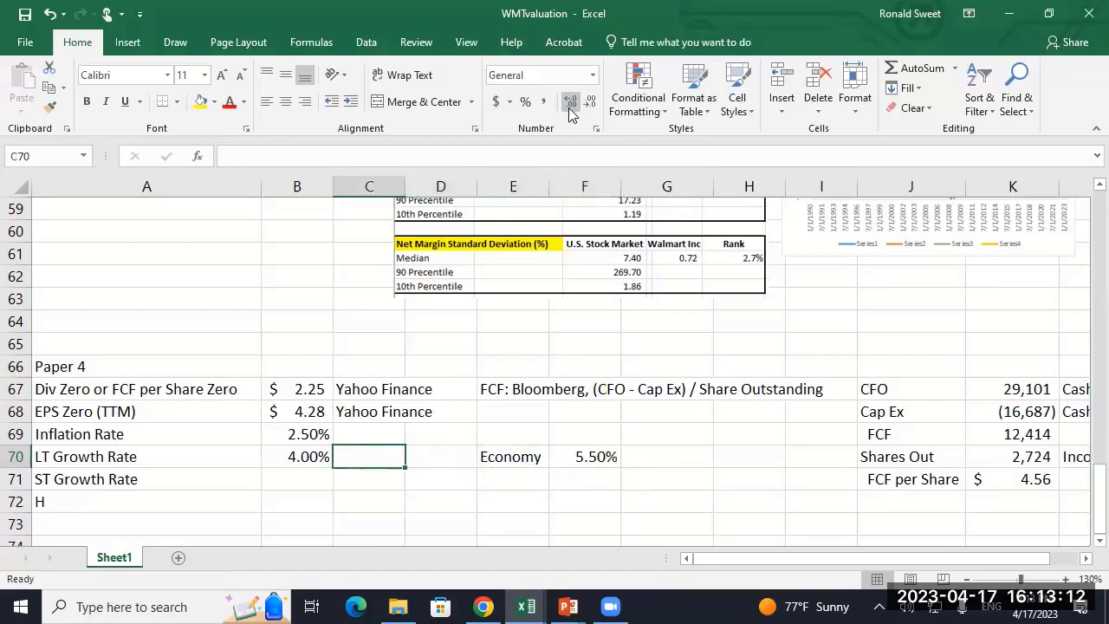
# - Enter the note "Population + Inflation" in C70 beside the LT Growth Rate
pyautogui.write('Populat')
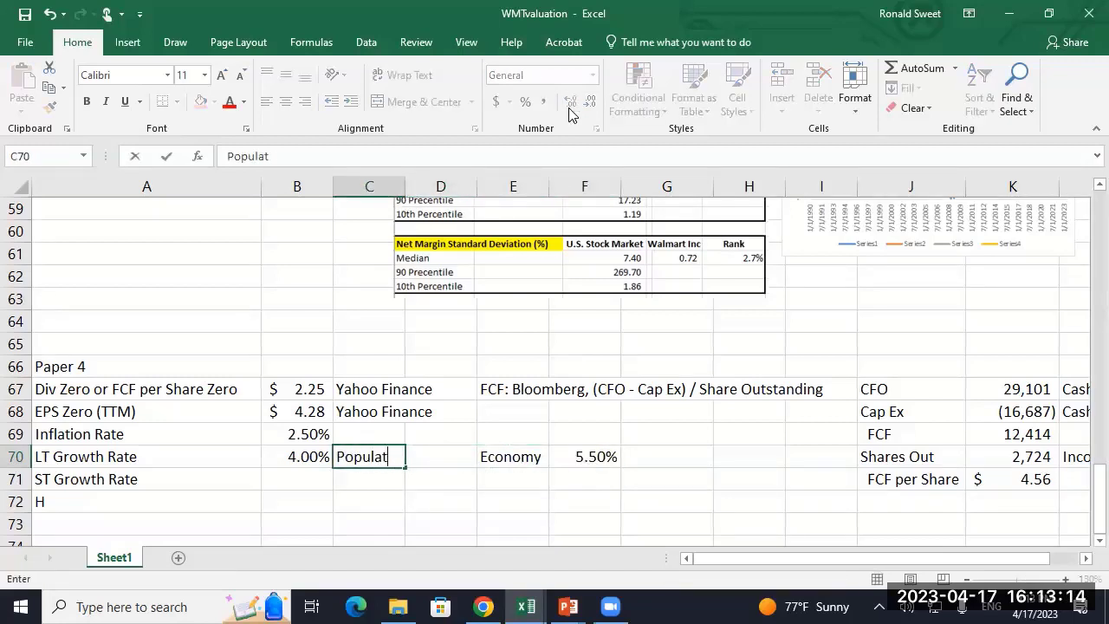
pyautogui.write('ion + Inflation')
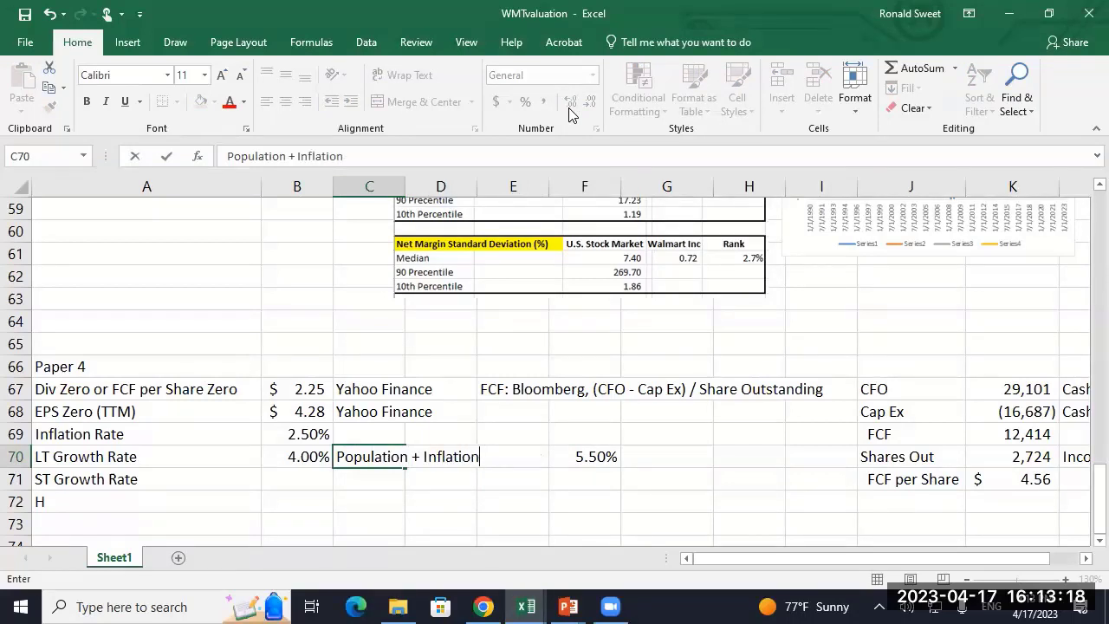
pyautogui.press('Return')
# - Change the LT Growth Rate in B70 to 4.5%
pyautogui.press('Left')
pyautogui.press('Up')
pyautogui.press('Up')
pyautogui.press('Down')
pyautogui.write('4.')
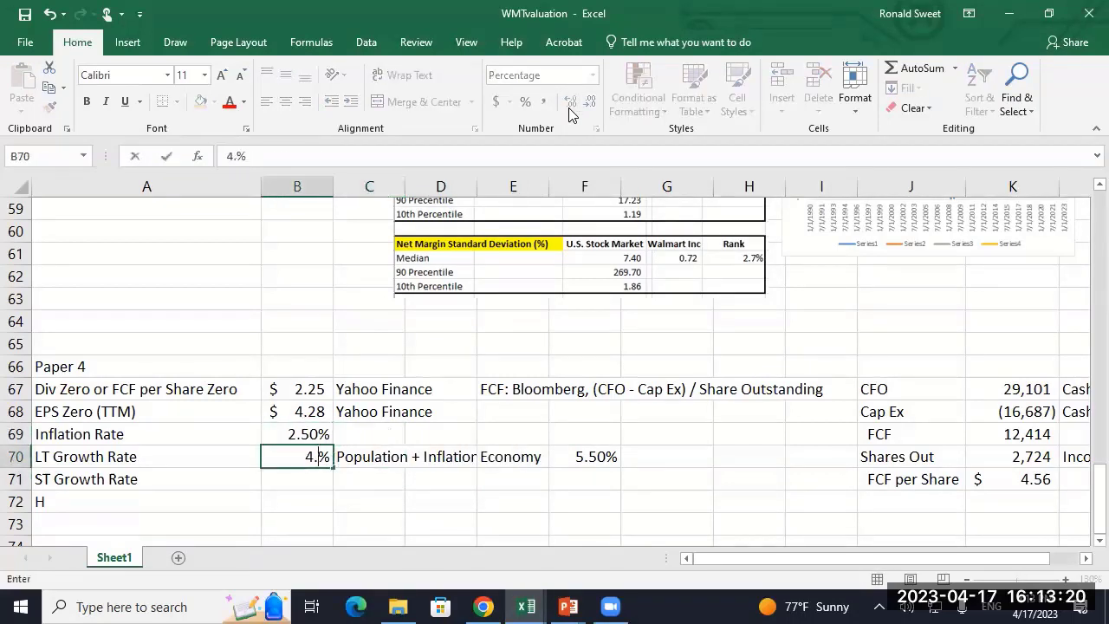
pyautogui.write('5')
pyautogui.press('Return')
pyautogui.press('Up')
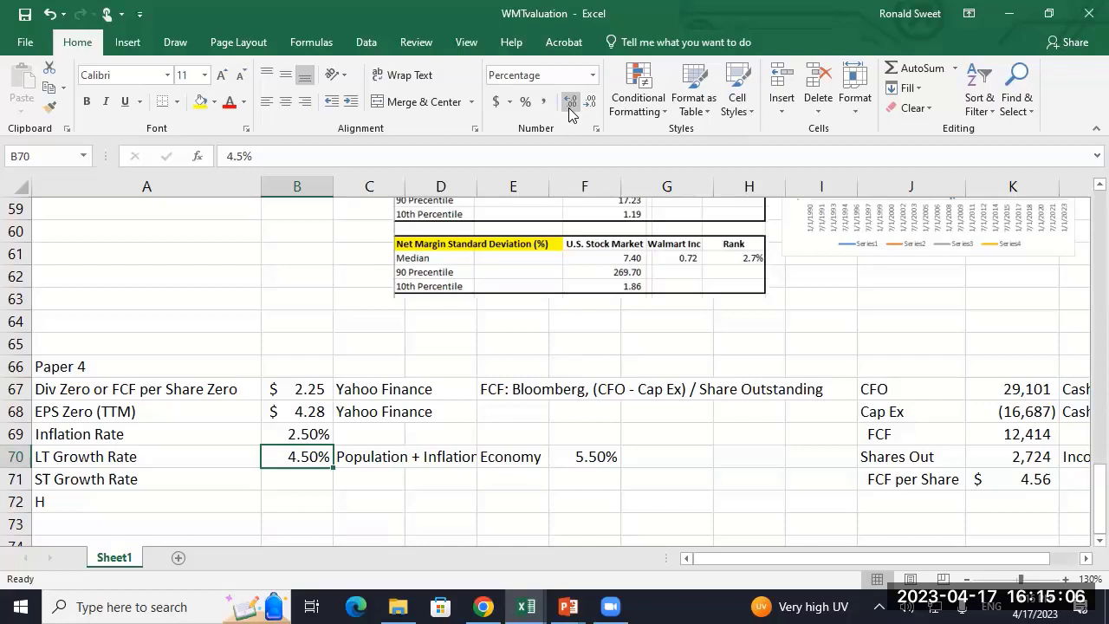
# - Enter the heading "Short Term" in A76 below the Paper 4 inputs, correcting its capitalization
pyautogui.press('Down')
pyautogui.press('Right')
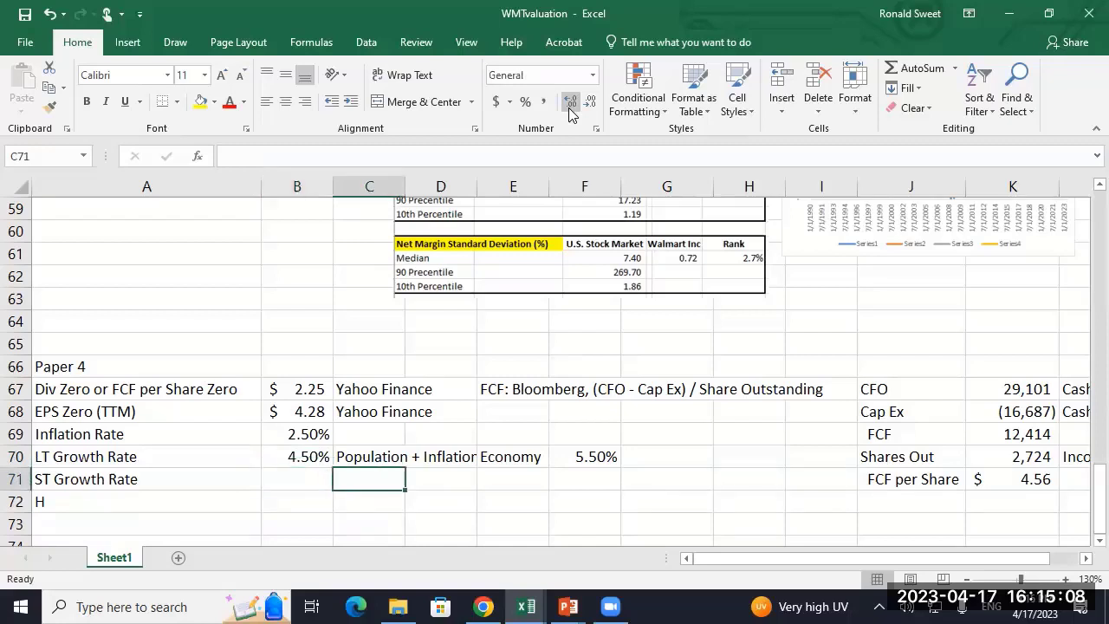
pyautogui.press('Down')
pyautogui.press('Down')
pyautogui.press('Down')
pyautogui.press('Down')
pyautogui.press('Down')
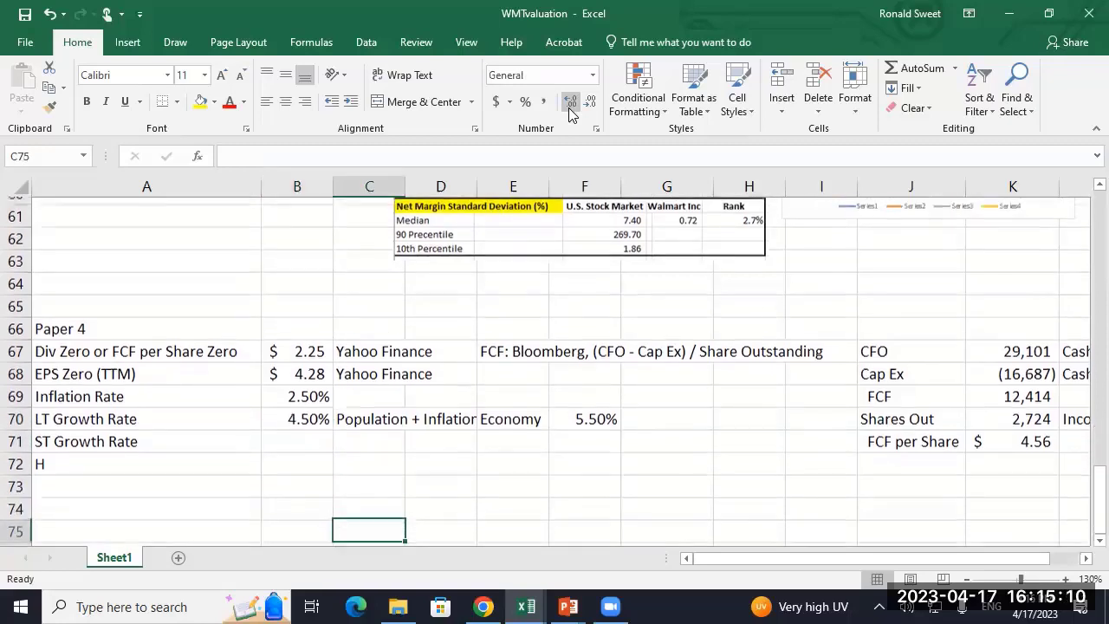
pyautogui.press('Left')
pyautogui.press('Left')
pyautogui.write('Short TA')
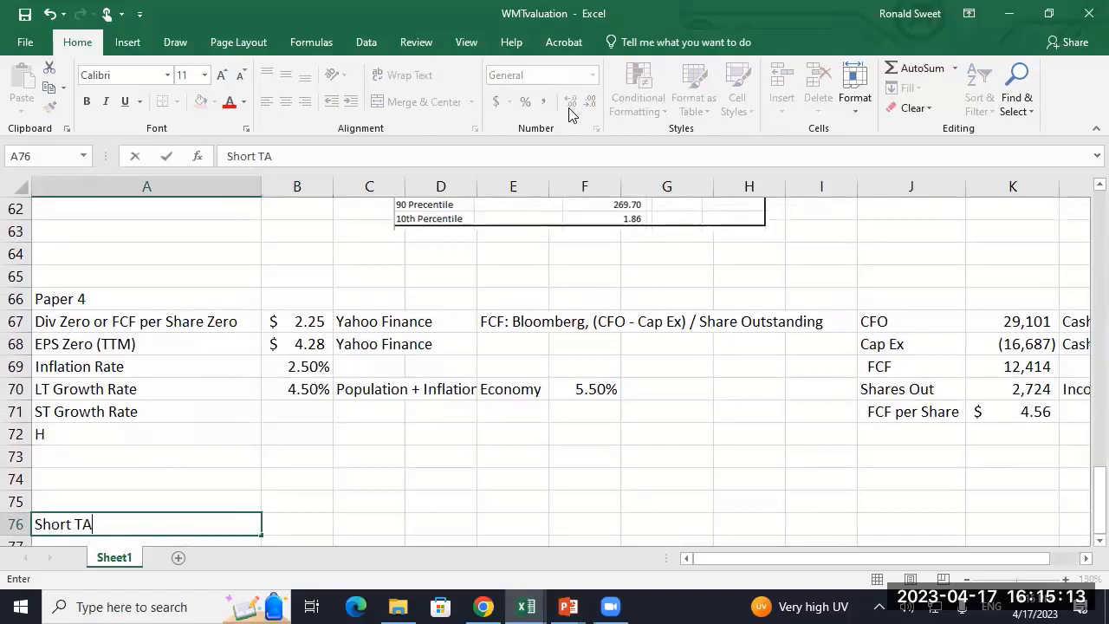
pyautogui.press('BackSpace')
pyautogui.write('ERM')
pyautogui.press('Return')
pyautogui.press('Up')
pyautogui.press('F2')
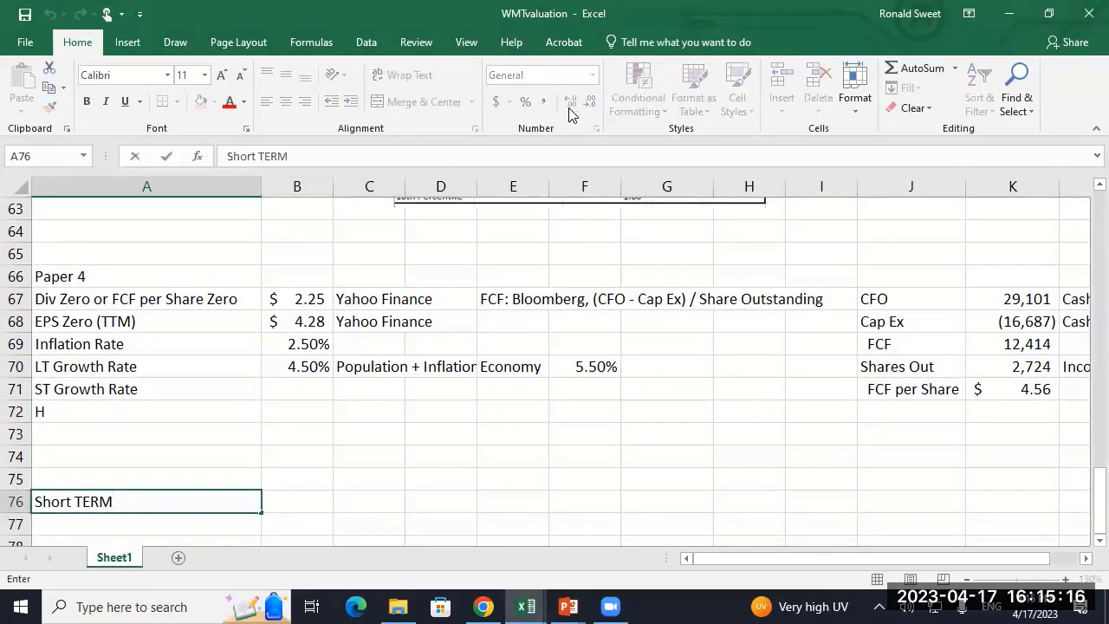
pyautogui.press('BackSpace')
pyautogui.press('BackSpace')
pyautogui.press('BackSpace')
pyautogui.write('ERM')
pyautogui.press('Return')
pyautogui.press('Up')
pyautogui.press('BackSpace')
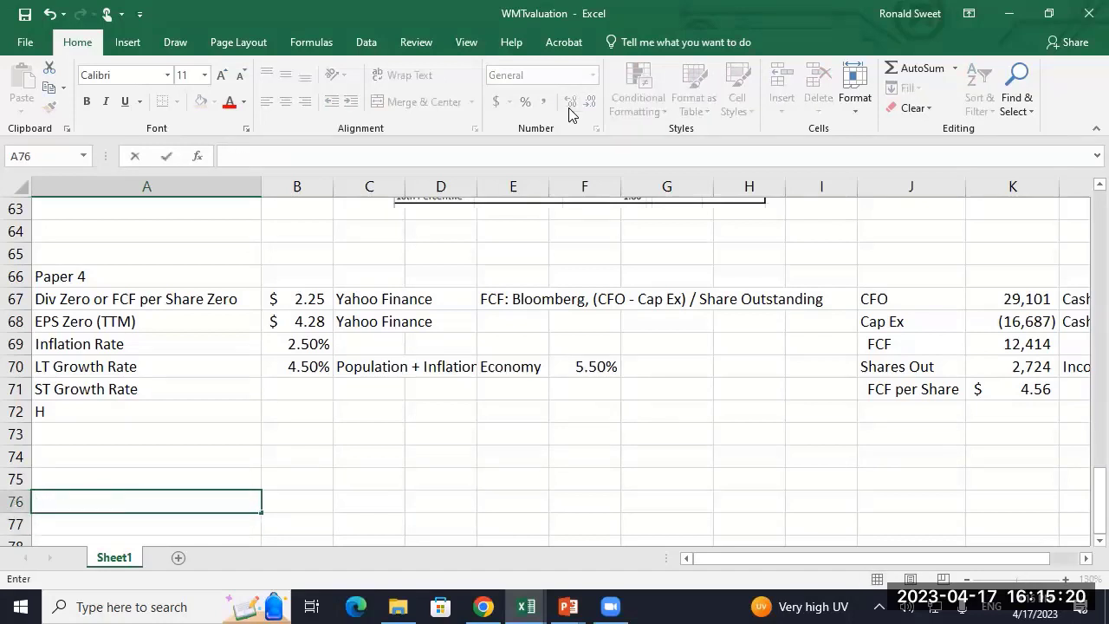
pyautogui.write('SHort Term')
pyautogui.press('Return')
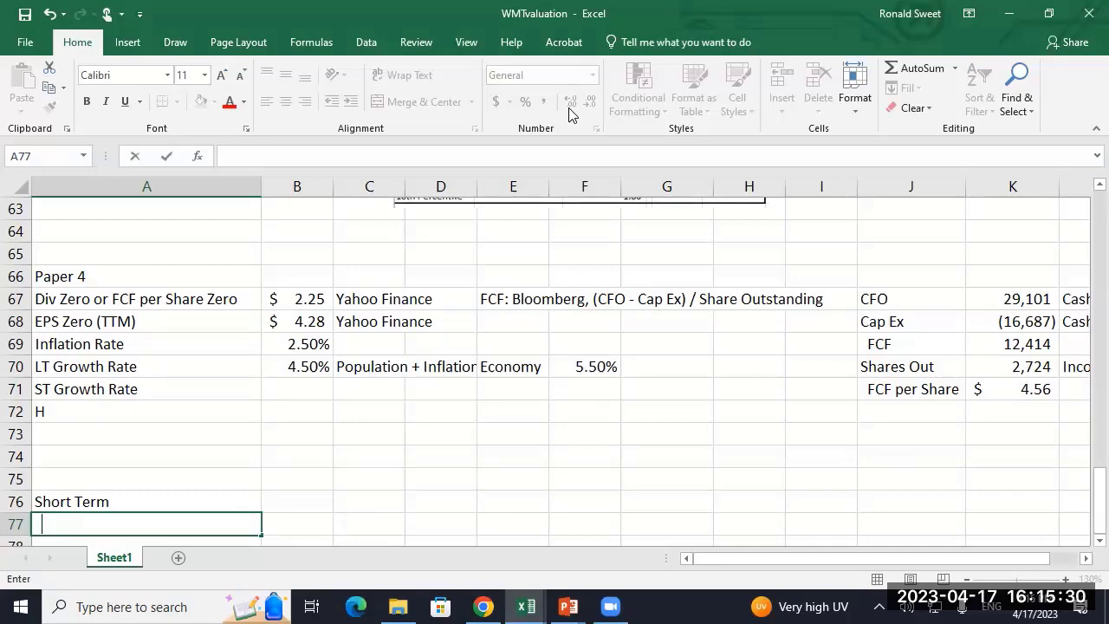
# - Enter the indented labels "History" in A77 and "PEG Ratio Implied Growth" in A78 under the Short Term heading
pyautogui.write('History')
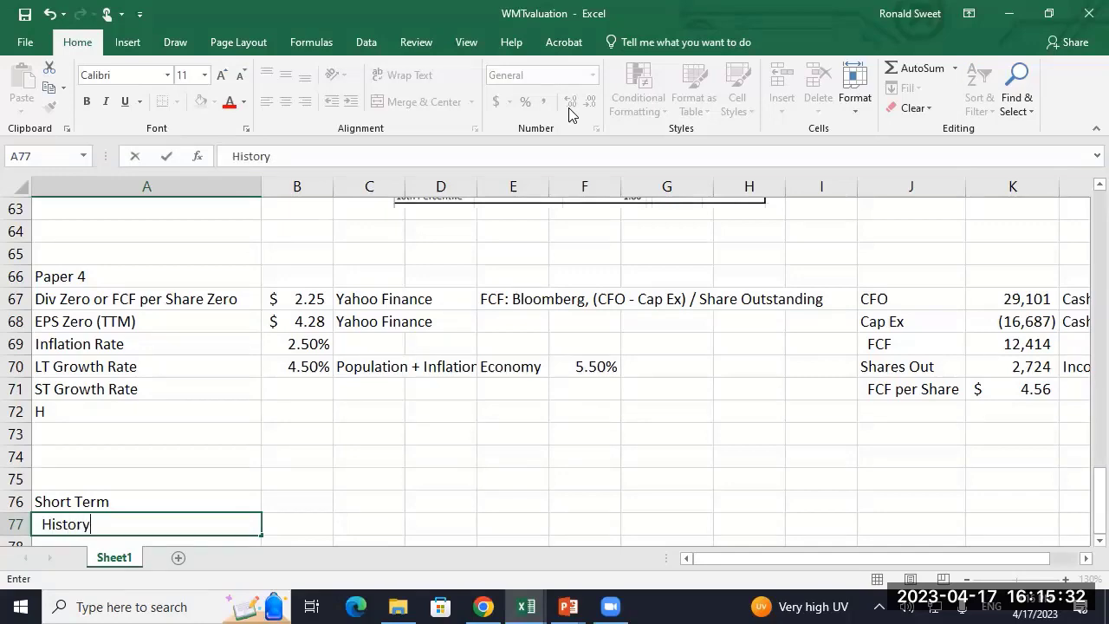
pyautogui.press('Return')
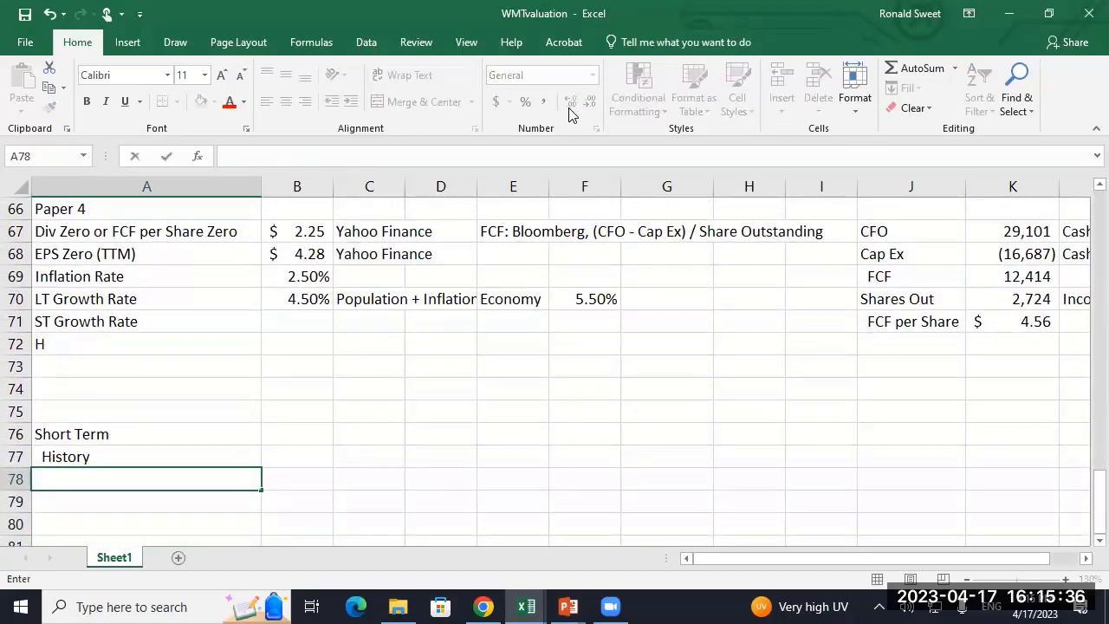
pyautogui.write('PEG Rati')
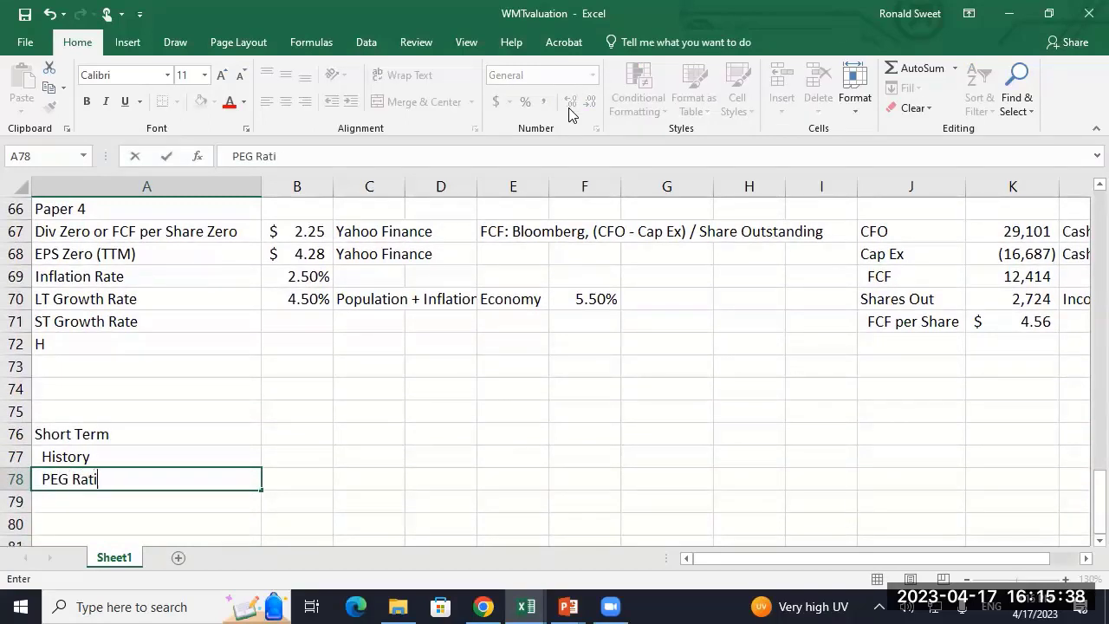
pyautogui.write('o Implied Grow')
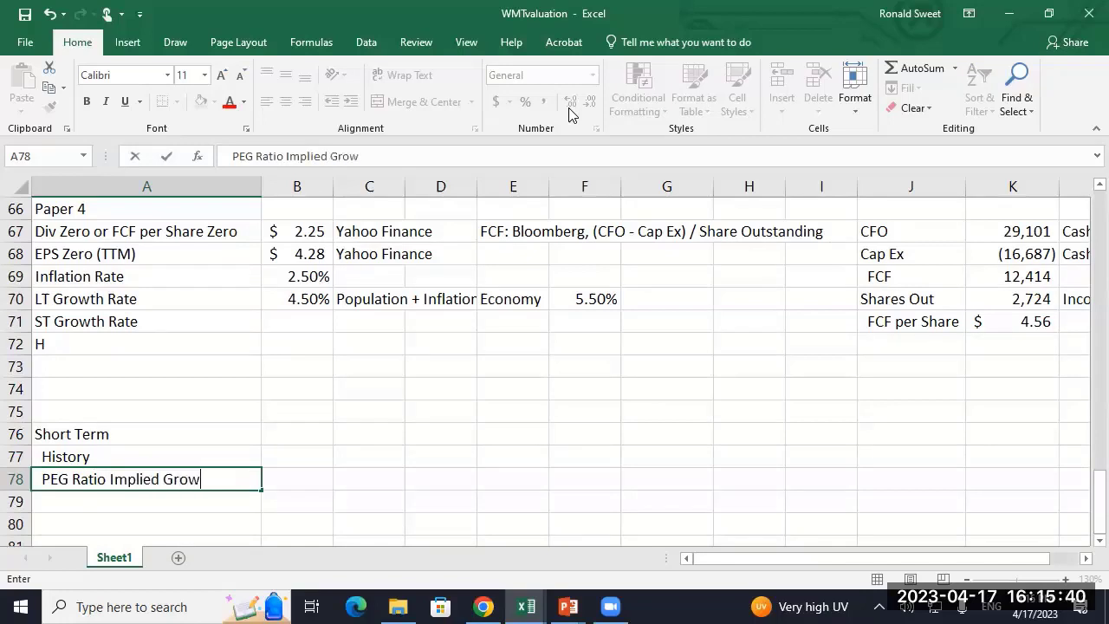
pyautogui.write('th')
pyautogui.press('Return')
# - Enter the indented labels "Sustainable Growth" in A79 and "Your Opinion" in A80, and select B77 beside History
pyautogui.write('Sy')
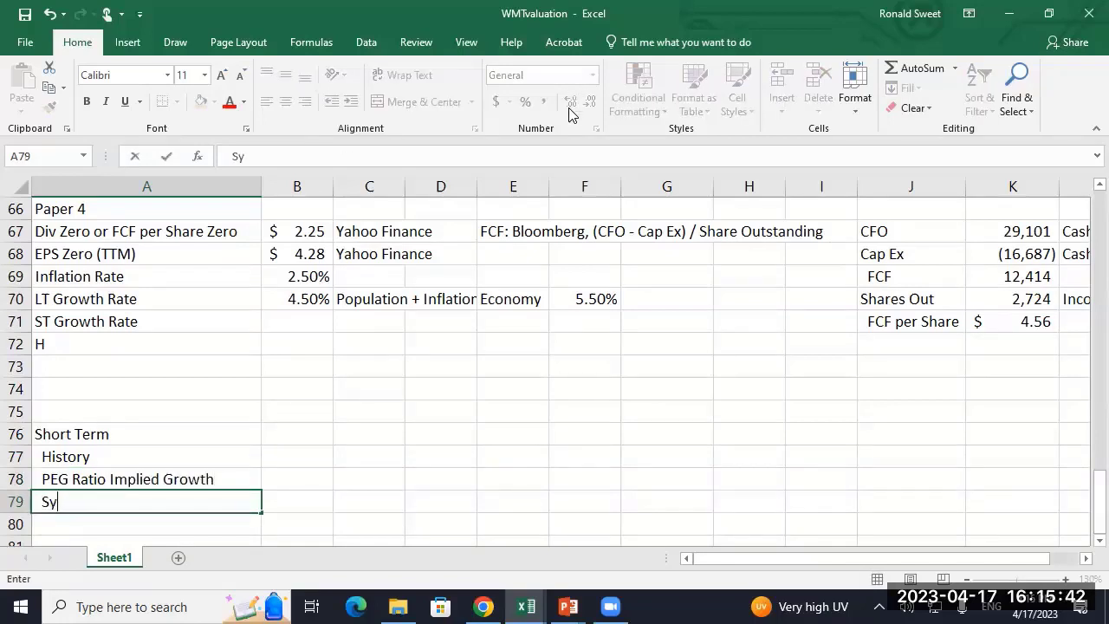
pyautogui.press('BackSpace')
pyautogui.write('ustainable')
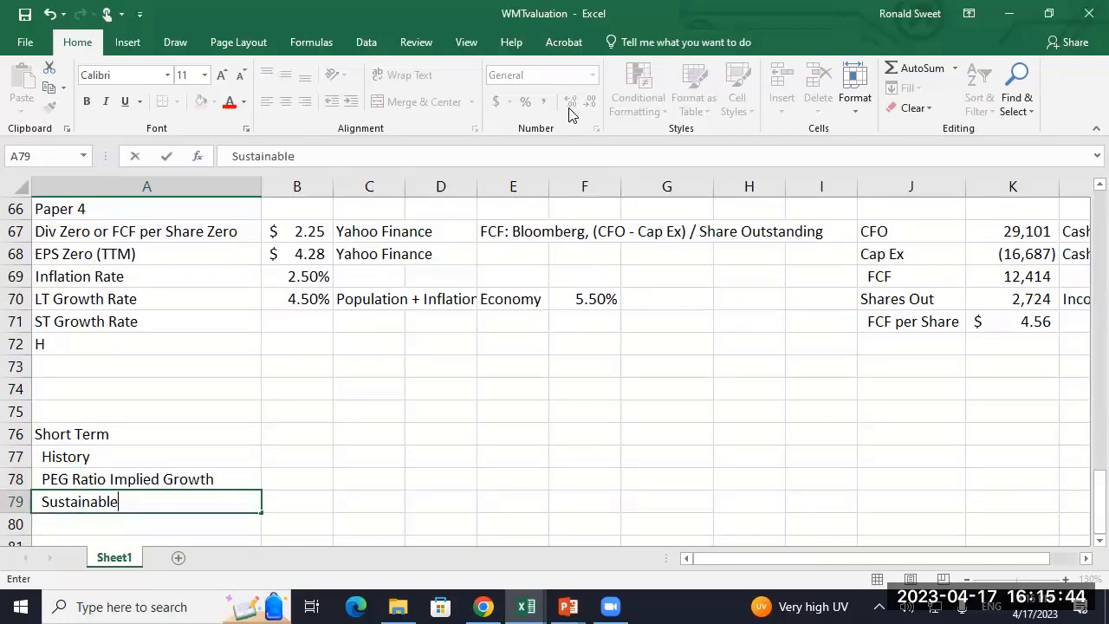
pyautogui.write(' Growth')
pyautogui.press('Return')
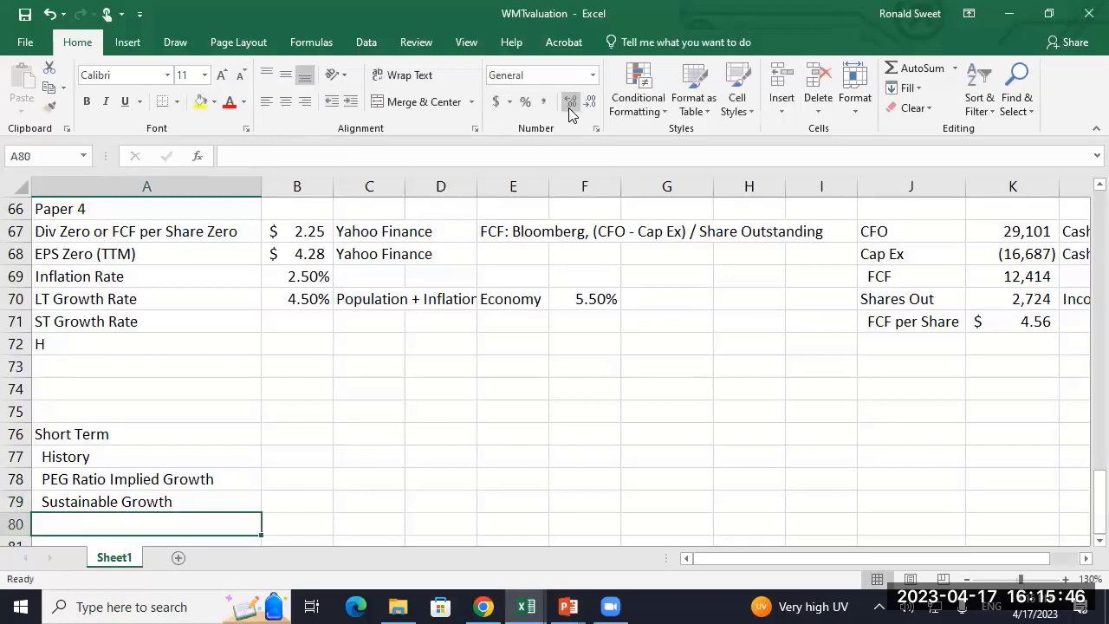
pyautogui.write('Your')
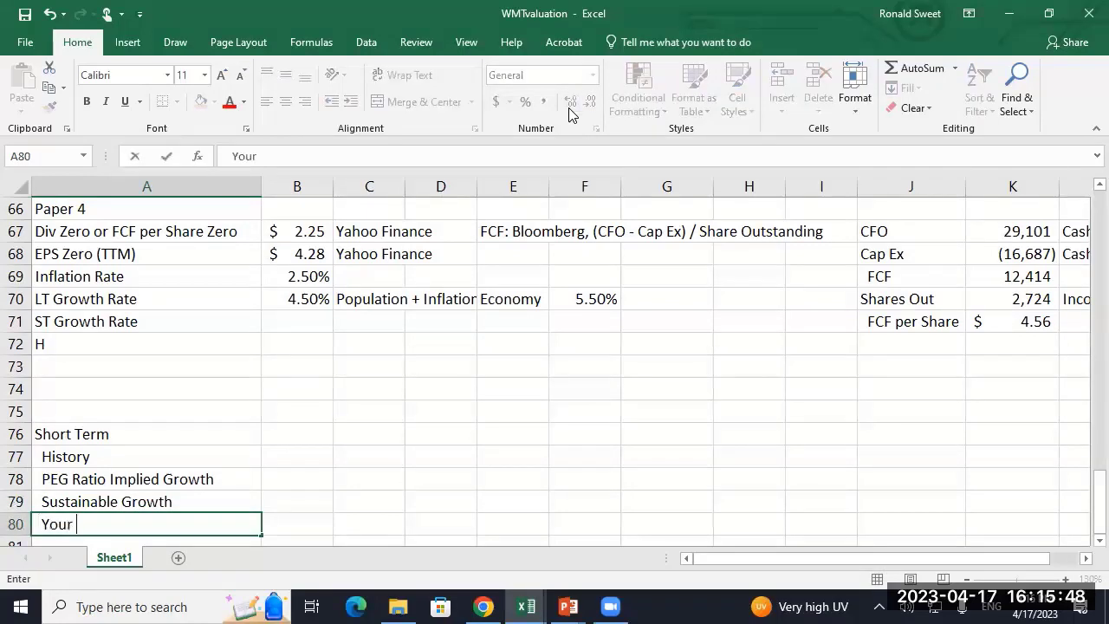
pyautogui.write(' Opinion')
pyautogui.press('Return')
pyautogui.press('Up')
pyautogui.press('Up')
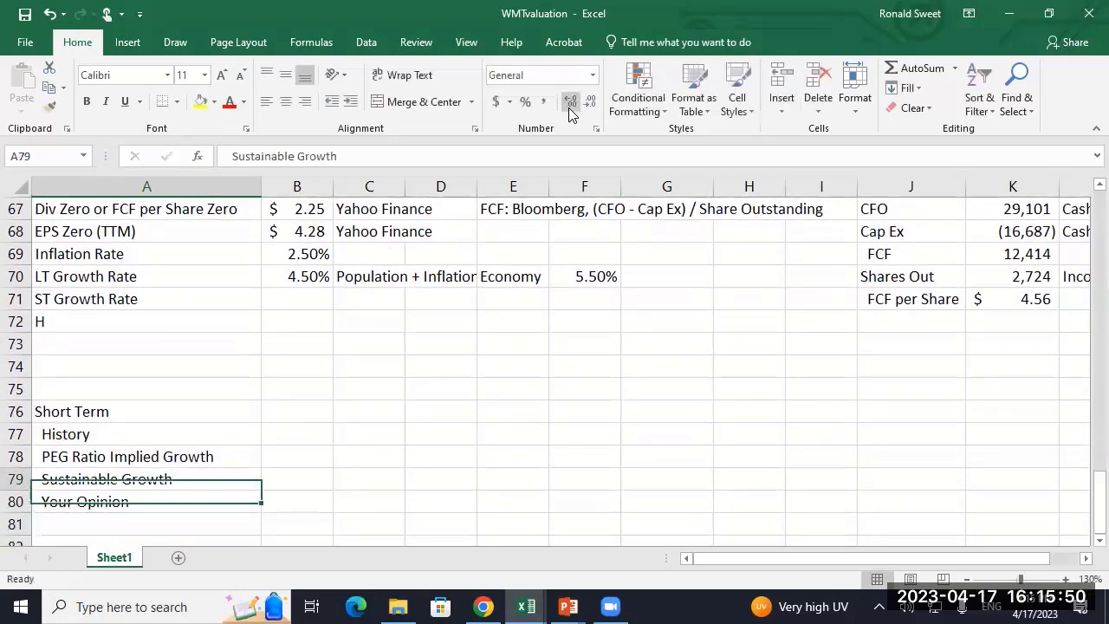
pyautogui.press('Up')
pyautogui.press('Up')
pyautogui.press('Right')
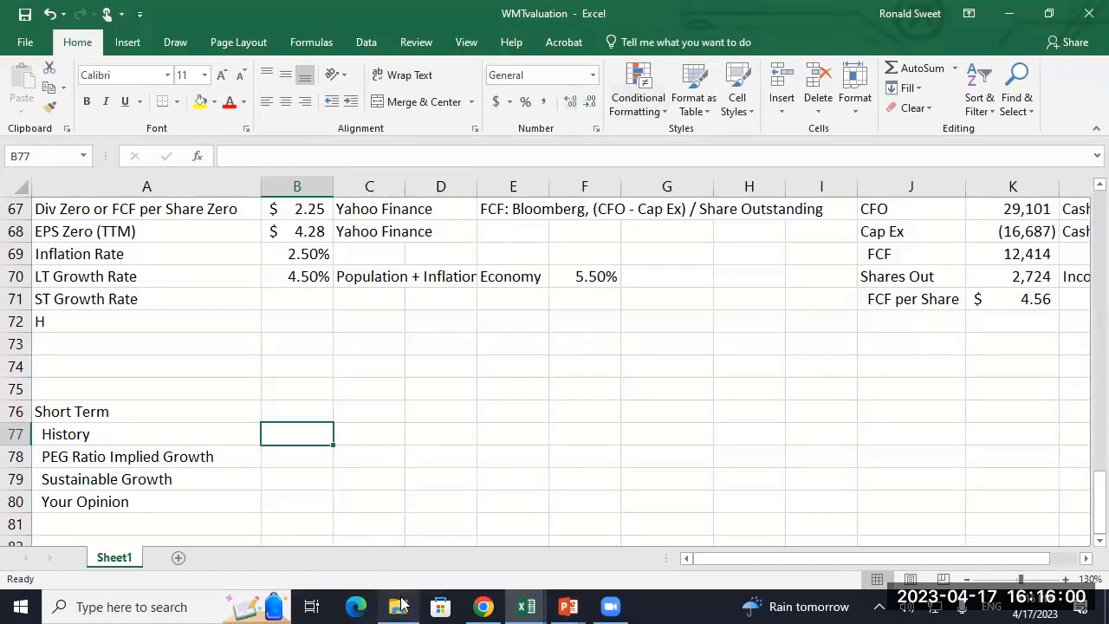
# - Switch to Chrome, open Walmart's income statement on Yahoo Finance, and examine the Basic EPS values across the fiscal years
pyautogui.click(483, 604)
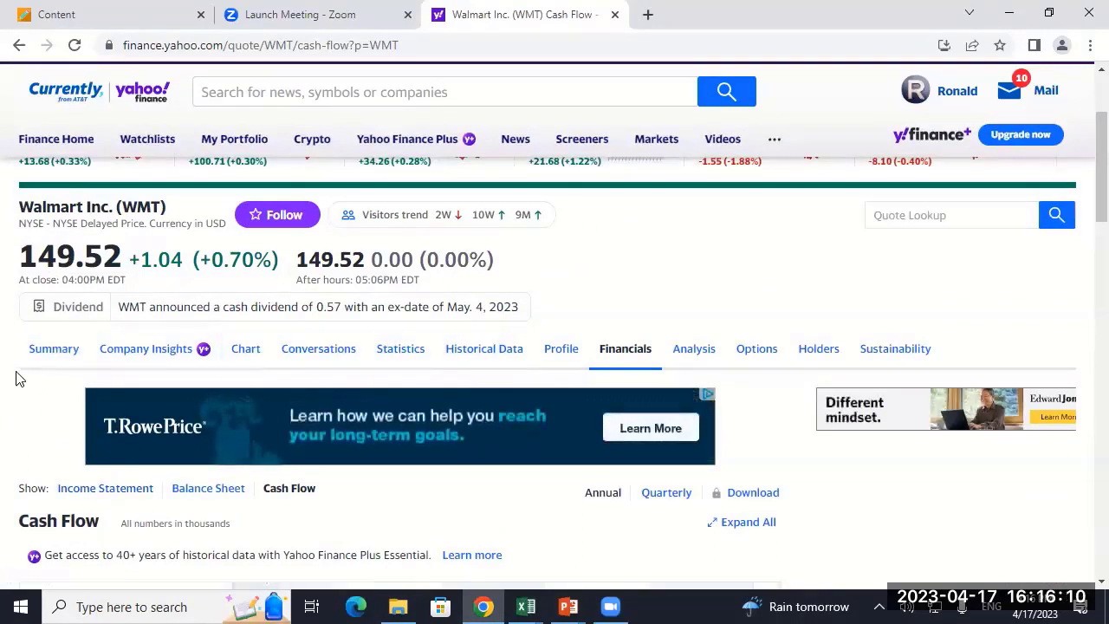
pyautogui.click(82, 490)
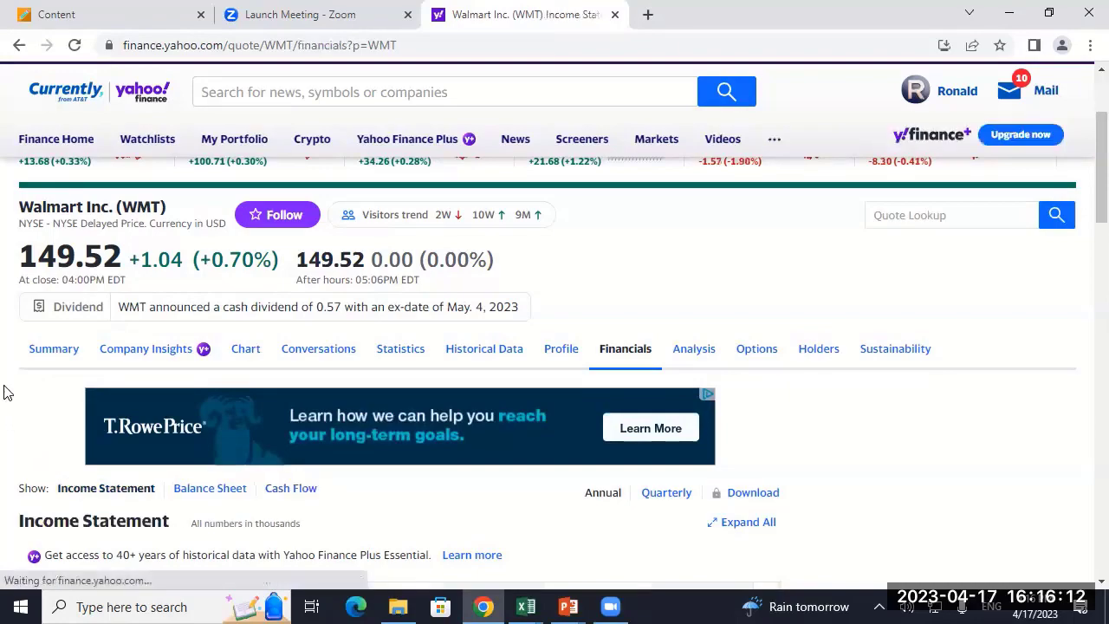
pyautogui.scroll(-3, 3, 384)
pyautogui.scroll(-4, 3, 384)
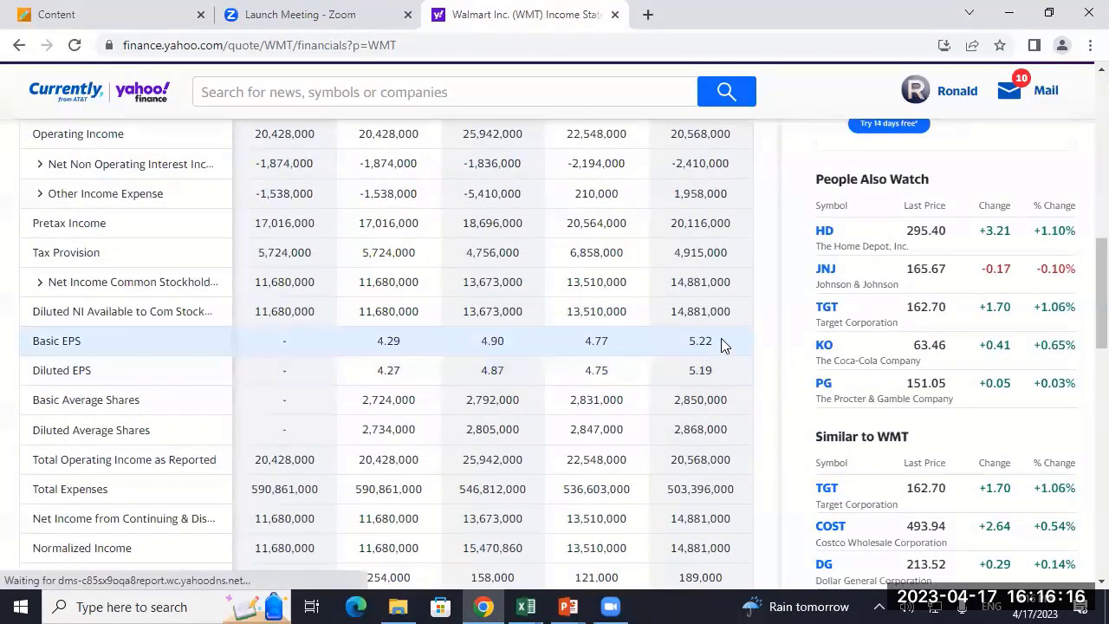
pyautogui.moveTo(721, 339); pyautogui.dragTo(373, 341)
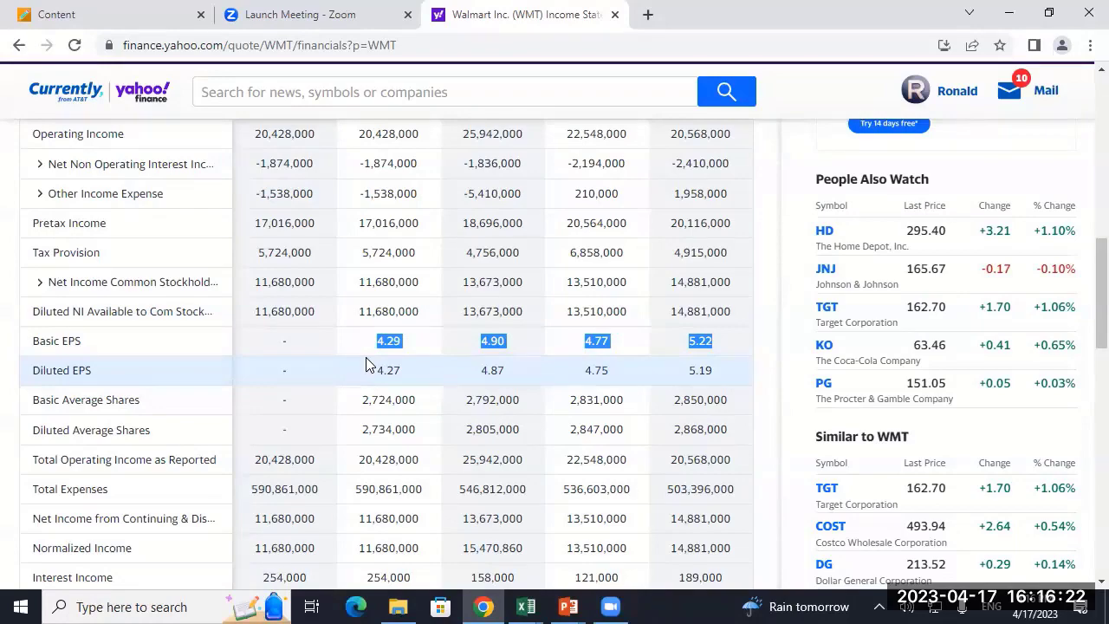
# - Check the oldest and newest fiscal year columns, 1/31/2020 and 1/31/2023, to see what period the EPS history covers
pyautogui.scroll(4, 404, 371)
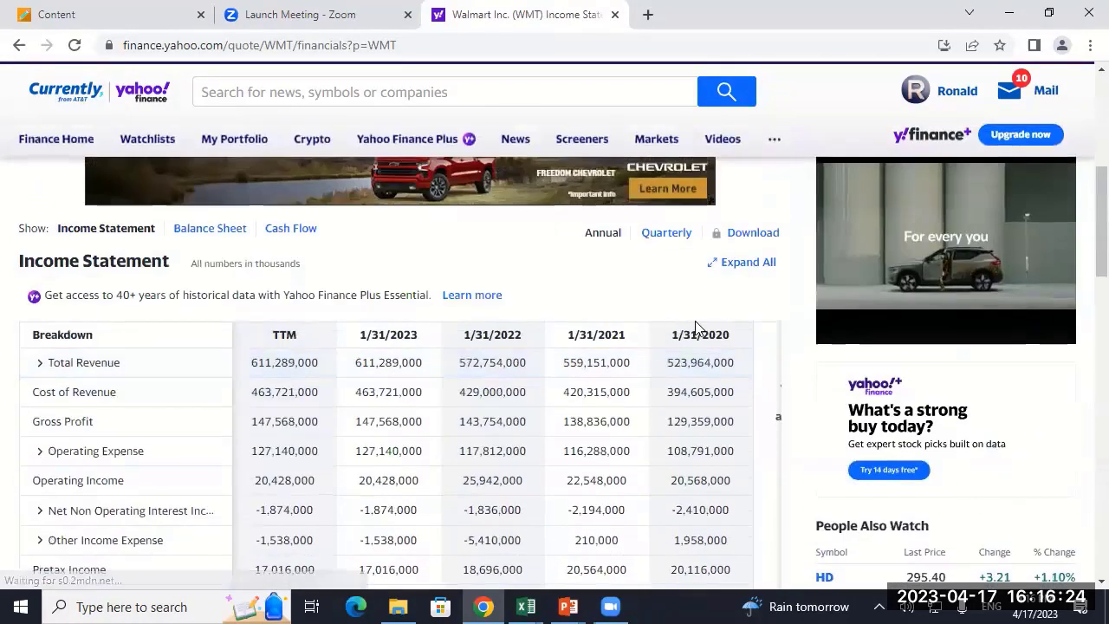
pyautogui.scroll(-4, 598, 357)
pyautogui.scroll(4, 705, 198)
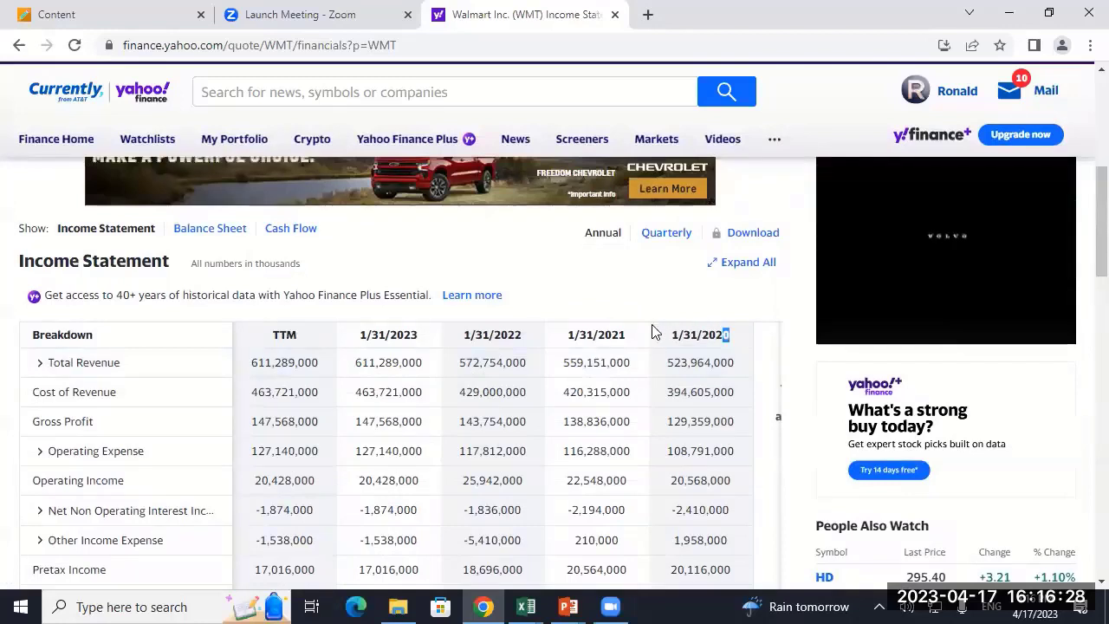
pyautogui.moveTo(670, 334); pyautogui.dragTo(733, 337)
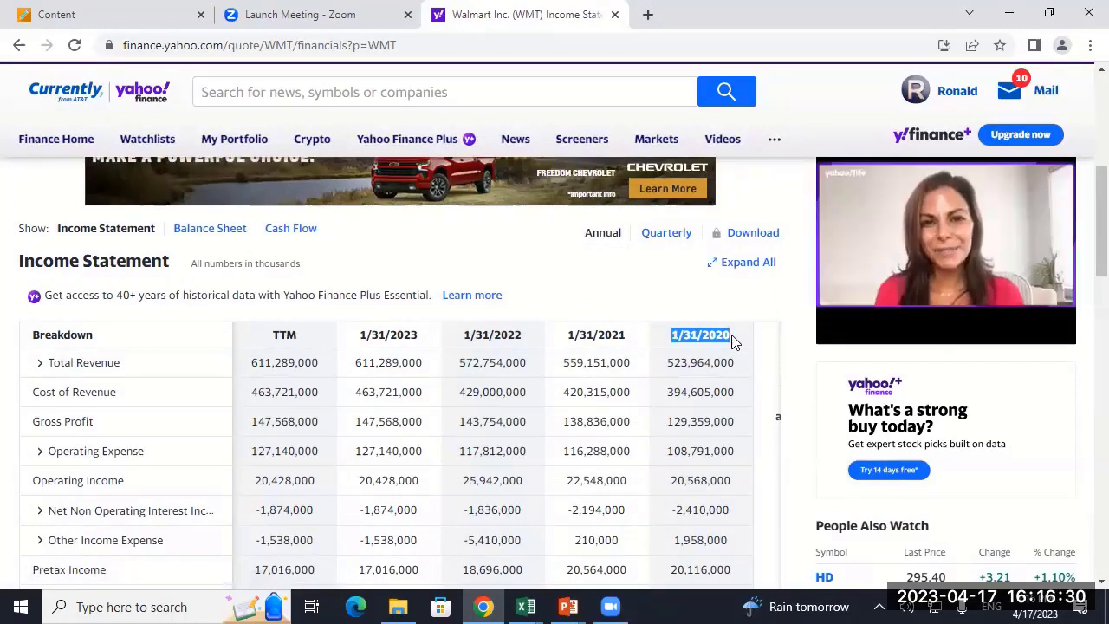
pyautogui.moveTo(361, 334); pyautogui.dragTo(422, 341)
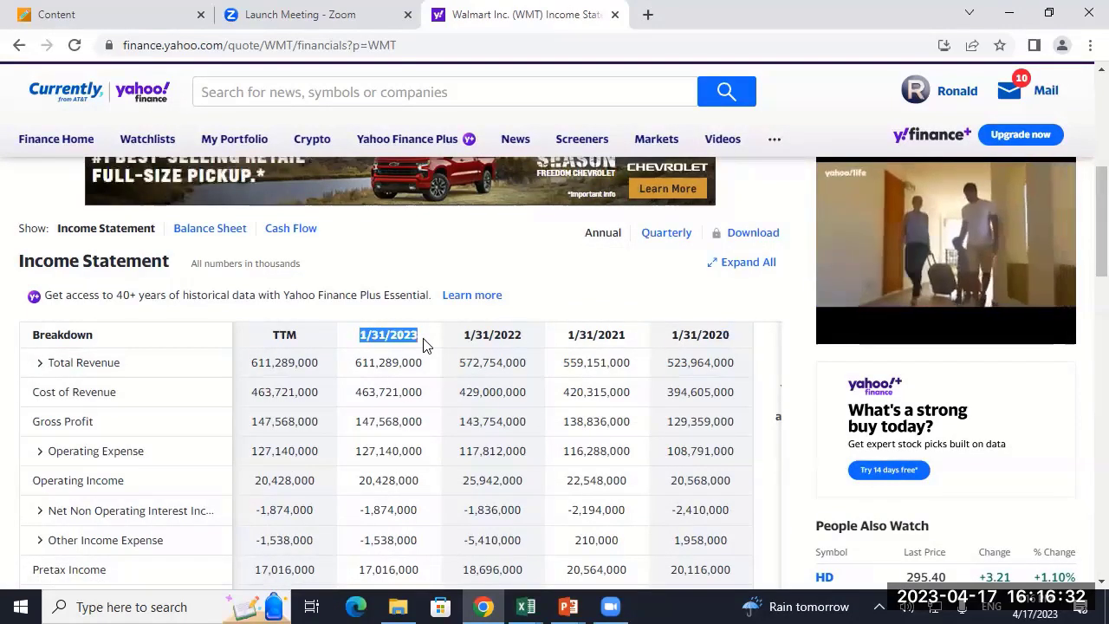
pyautogui.moveTo(672, 336); pyautogui.dragTo(725, 334)
pyautogui.scroll(-5, 723, 332)
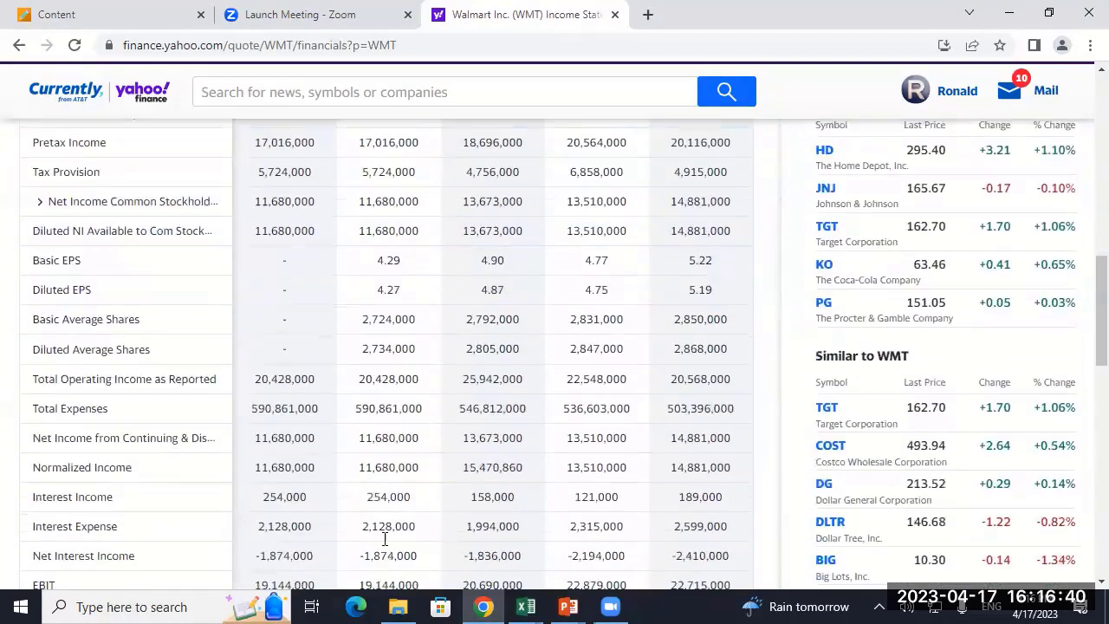
# - Return to the WMTvaluation workbook in Excel and enter the note "Rolling 3, 5 and 10 years from Cap IQ" in B77
pyautogui.click(525, 606)
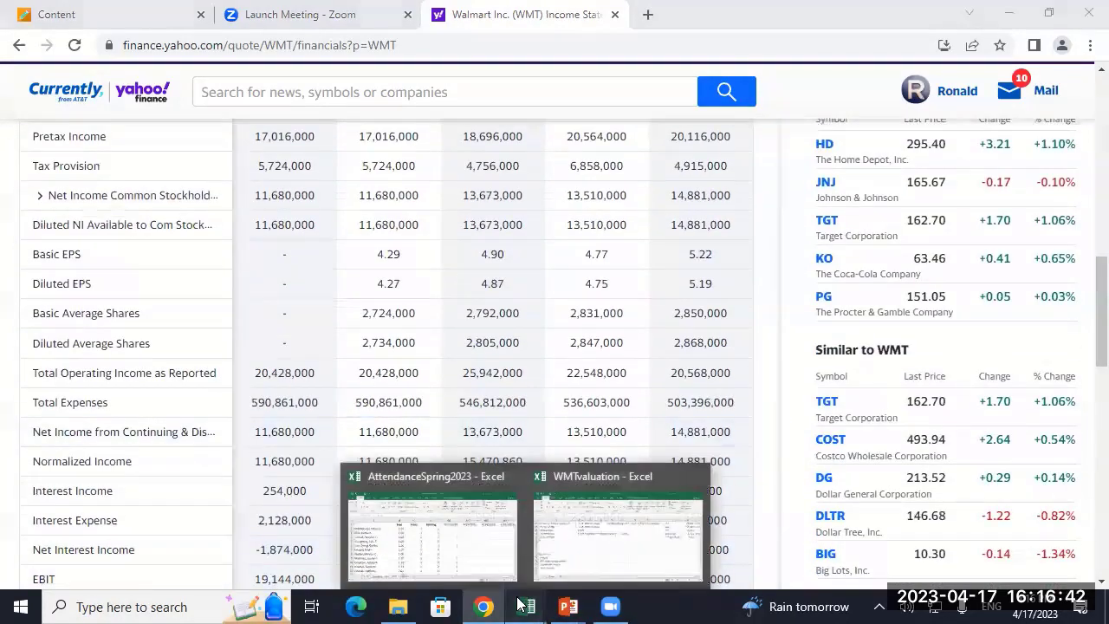
pyautogui.click(558, 568)
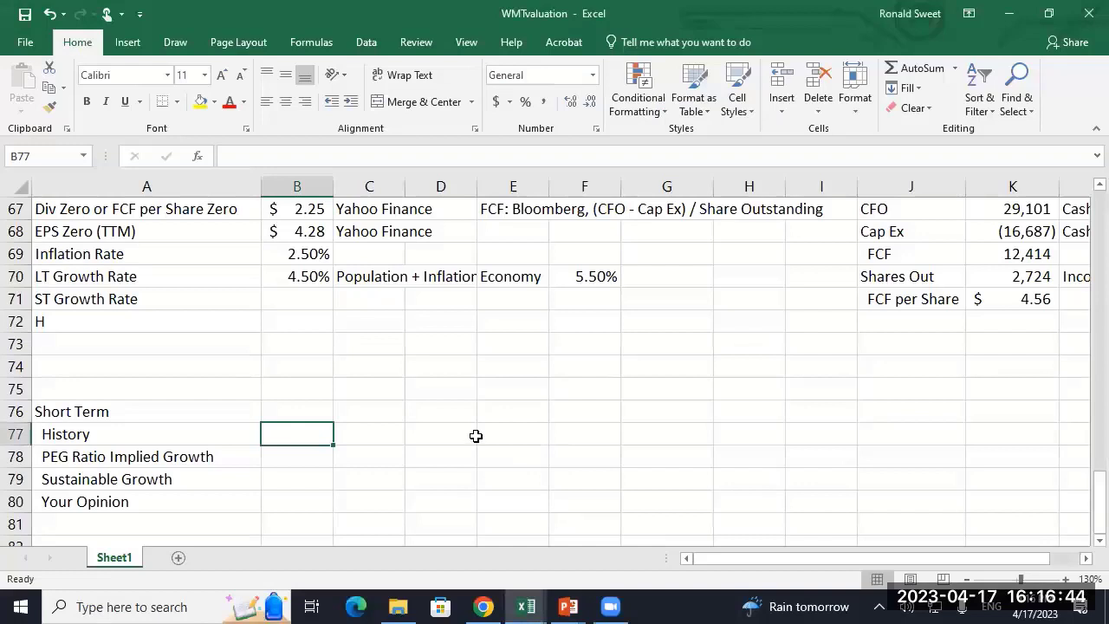
pyautogui.write('Rolling ')
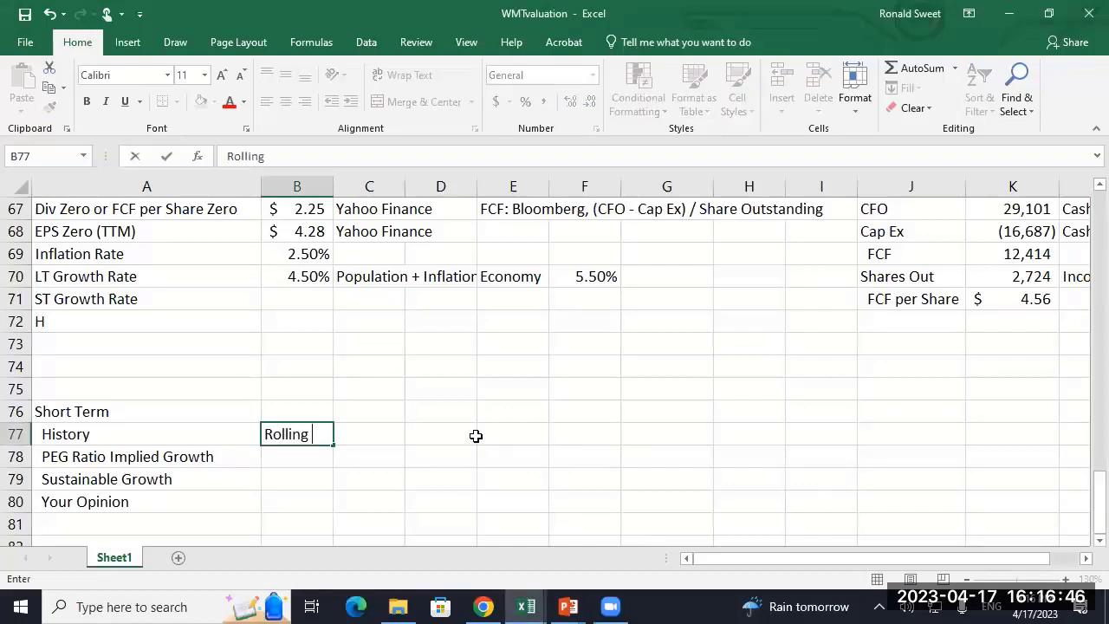
pyautogui.write('3, 5 and 10 years ')
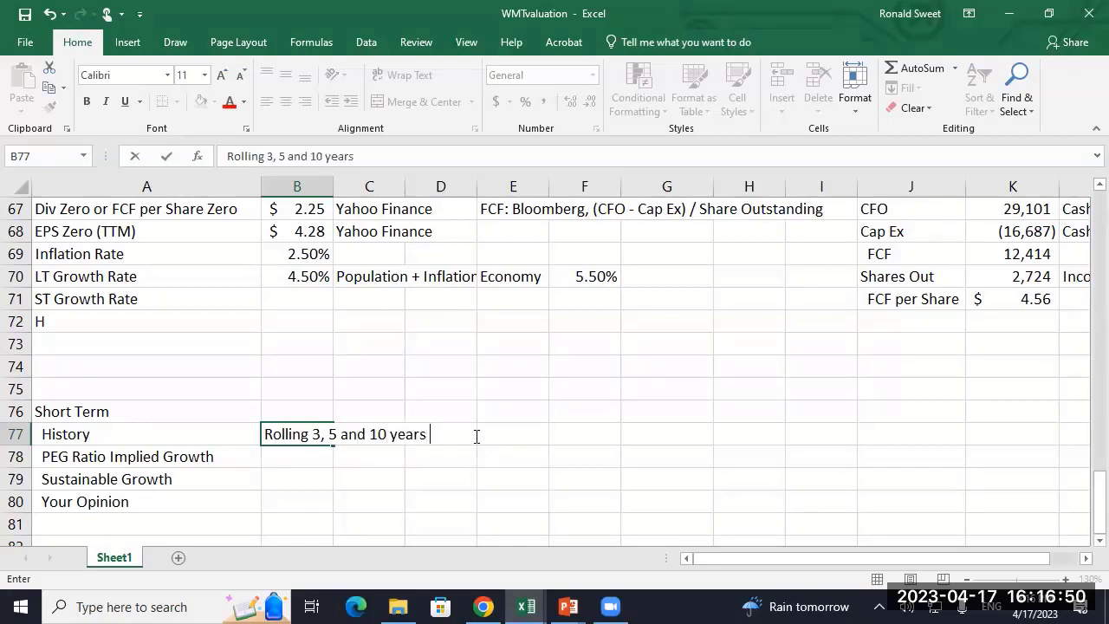
pyautogui.write('from Cap')
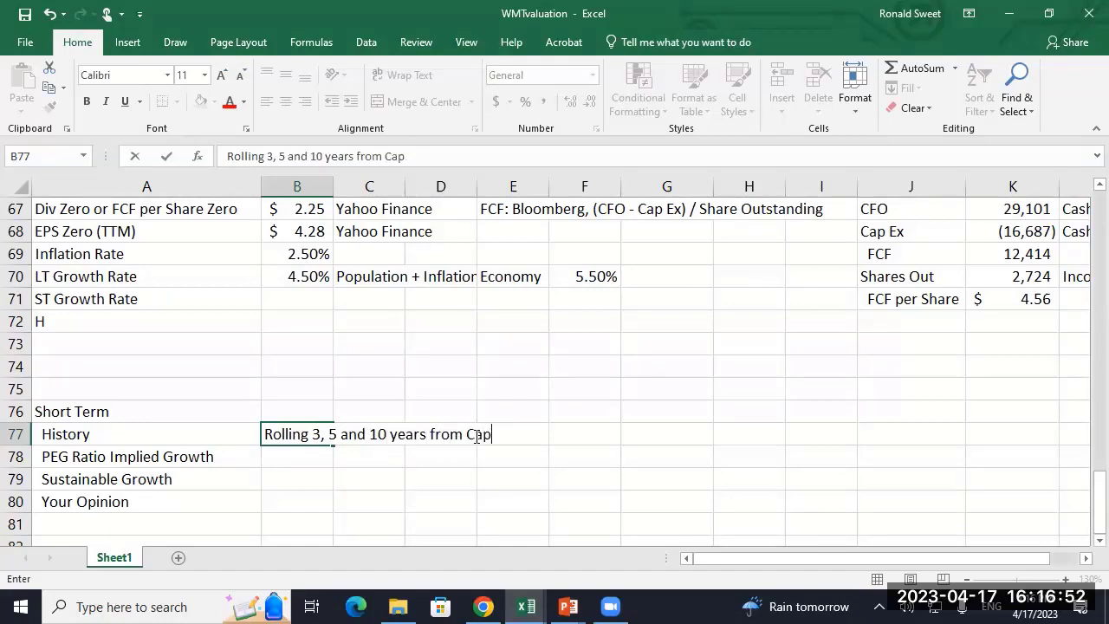
pyautogui.write(' IQ')
pyautogui.press('Return')
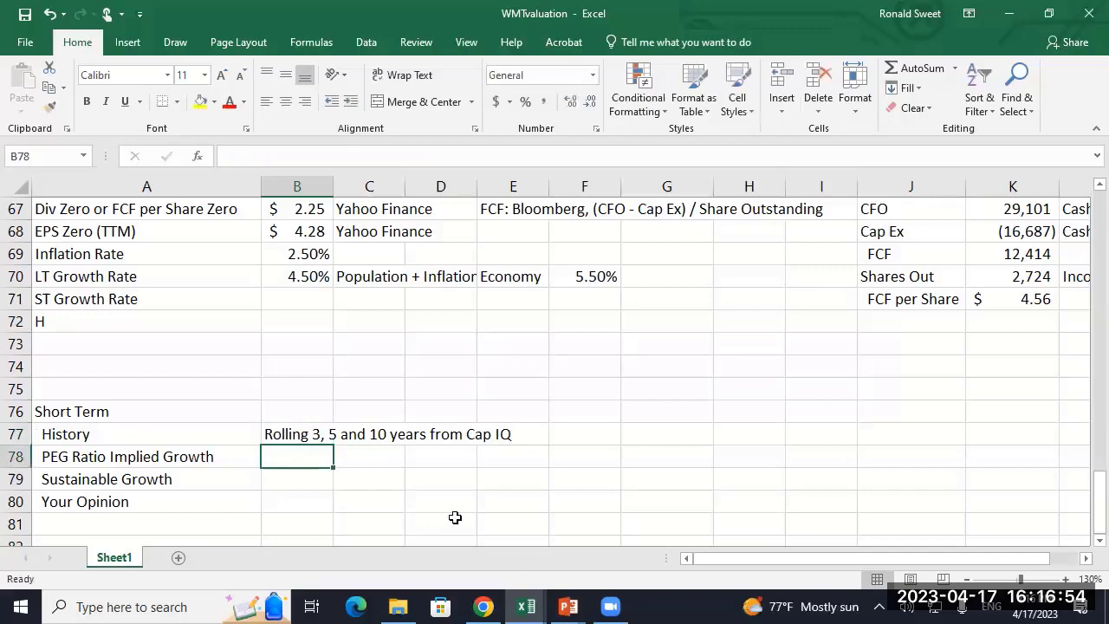
# - Switch to Chrome and, in a new tab, open the UTSA Libraries page by way of the UTSA site and myUTSA
pyautogui.click(482, 606)
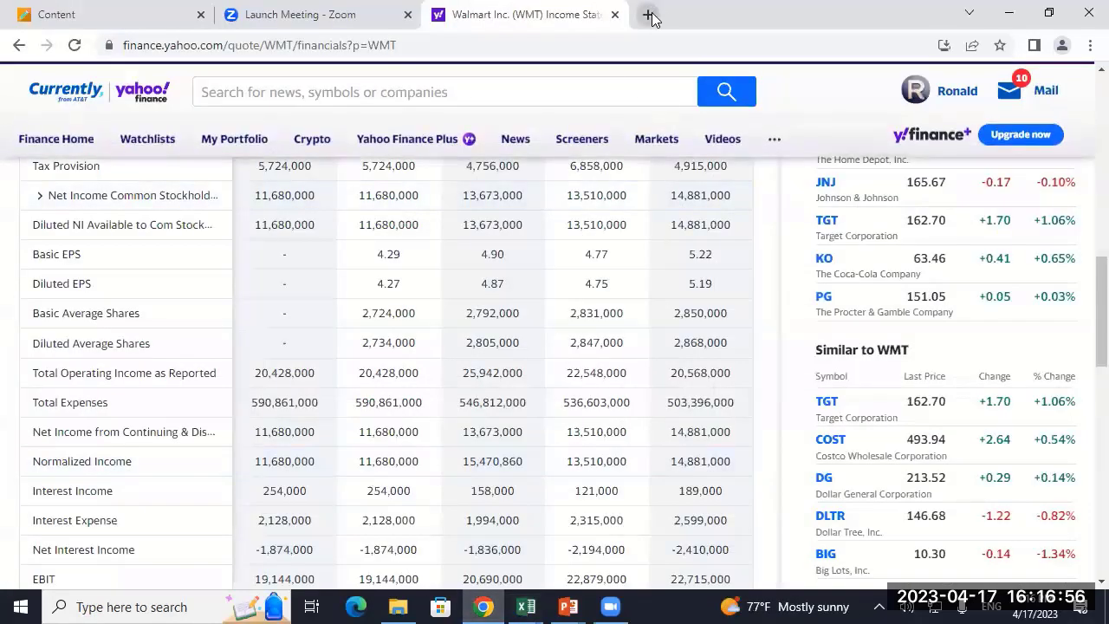
pyautogui.click(649, 13)
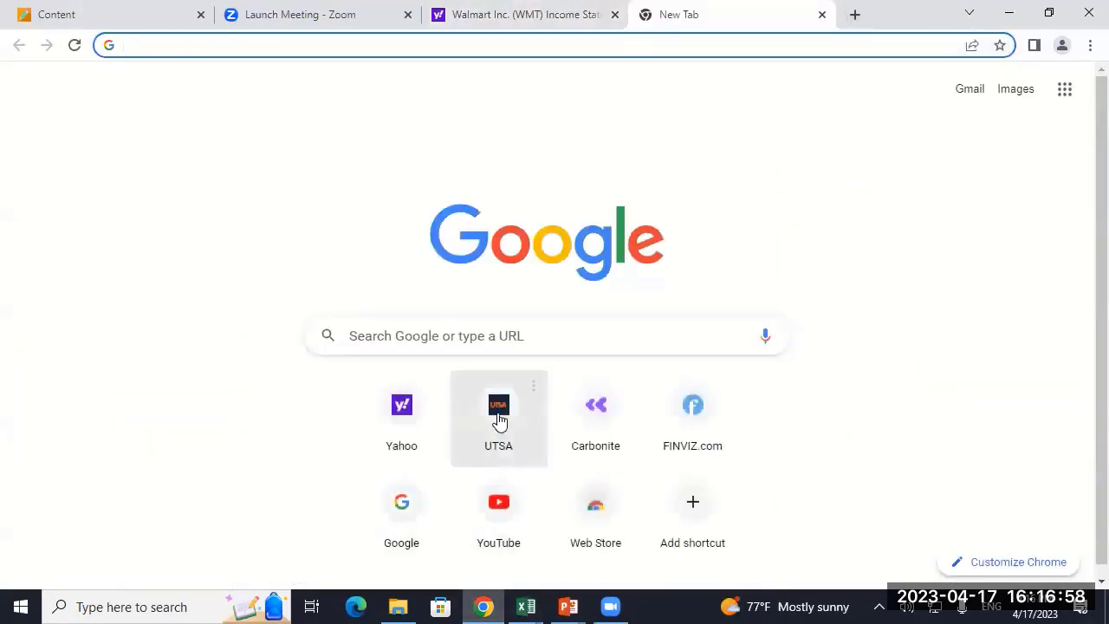
pyautogui.click(499, 417)
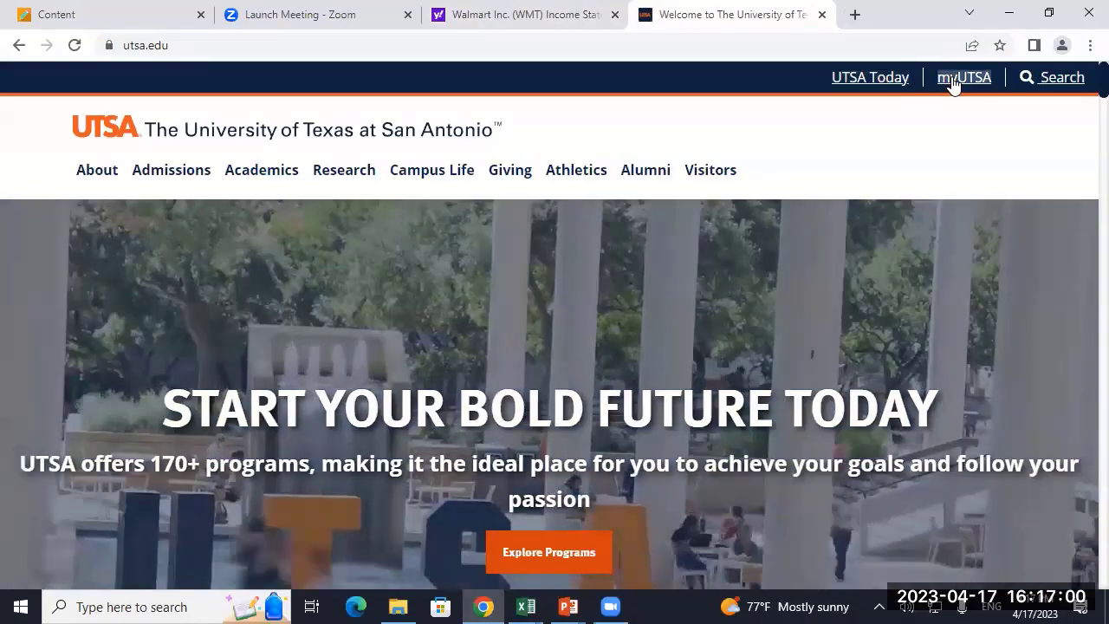
pyautogui.click(953, 80)
pyautogui.scroll(-10, 113, 316)
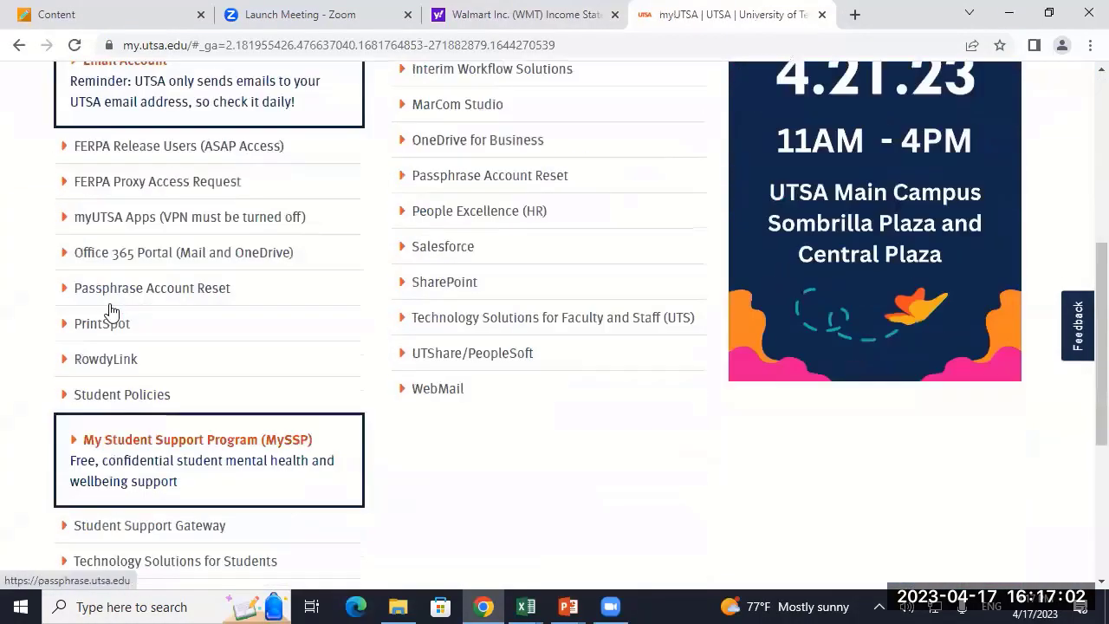
pyautogui.click(128, 265)
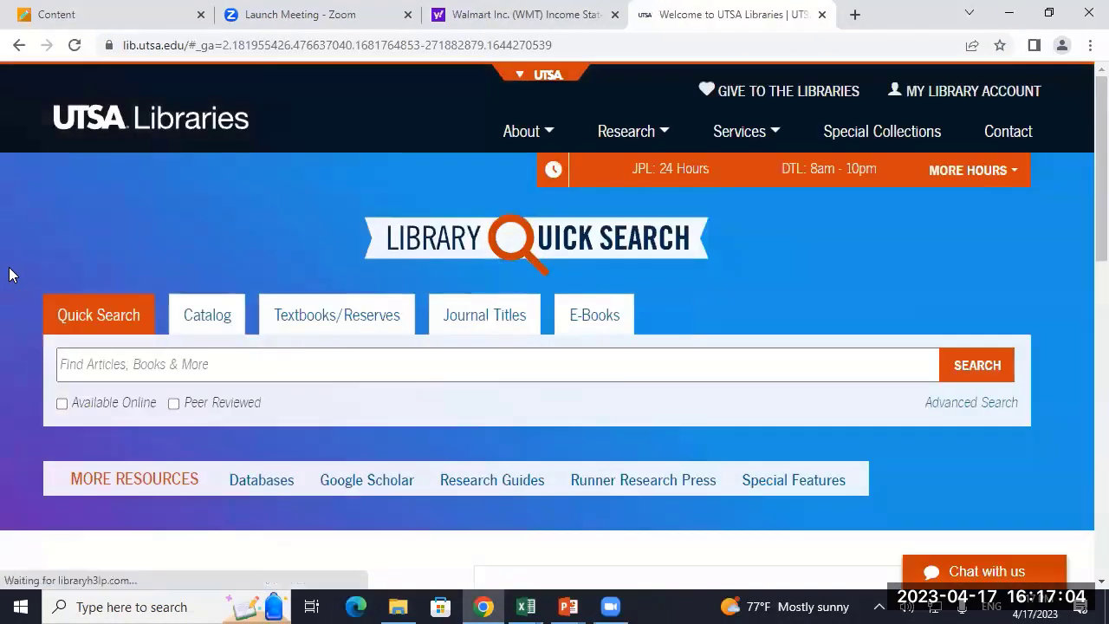
pyautogui.scroll(-2, 52, 288)
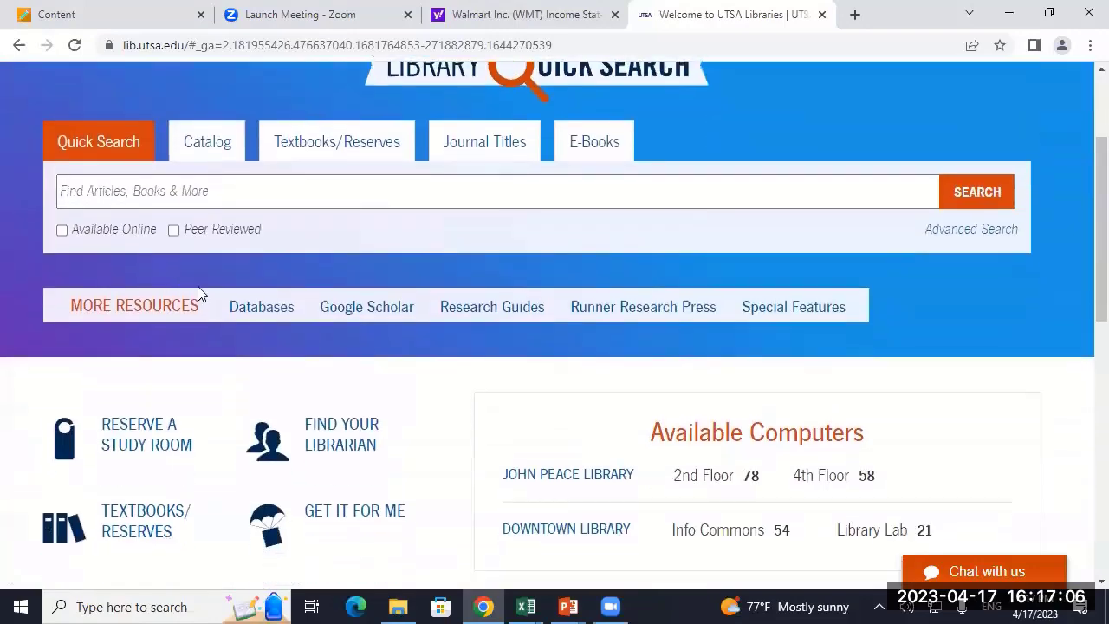
# - Open the library's Databases list, show the titles starting with C, and locate the Capital IQ entry
pyautogui.click(239, 304)
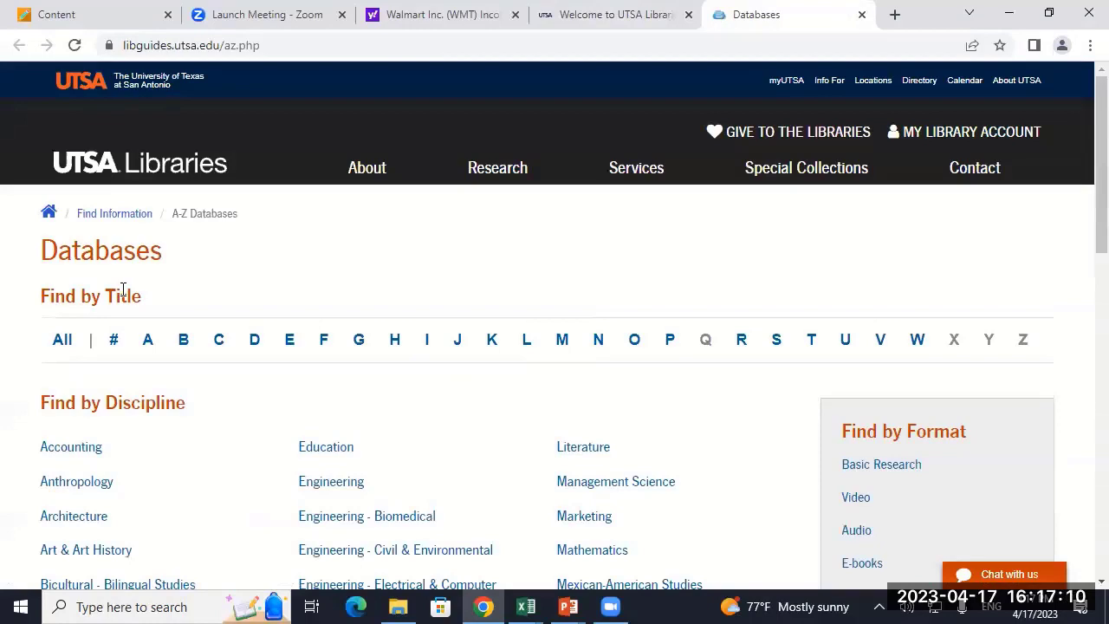
pyautogui.scroll(-4, 156, 299)
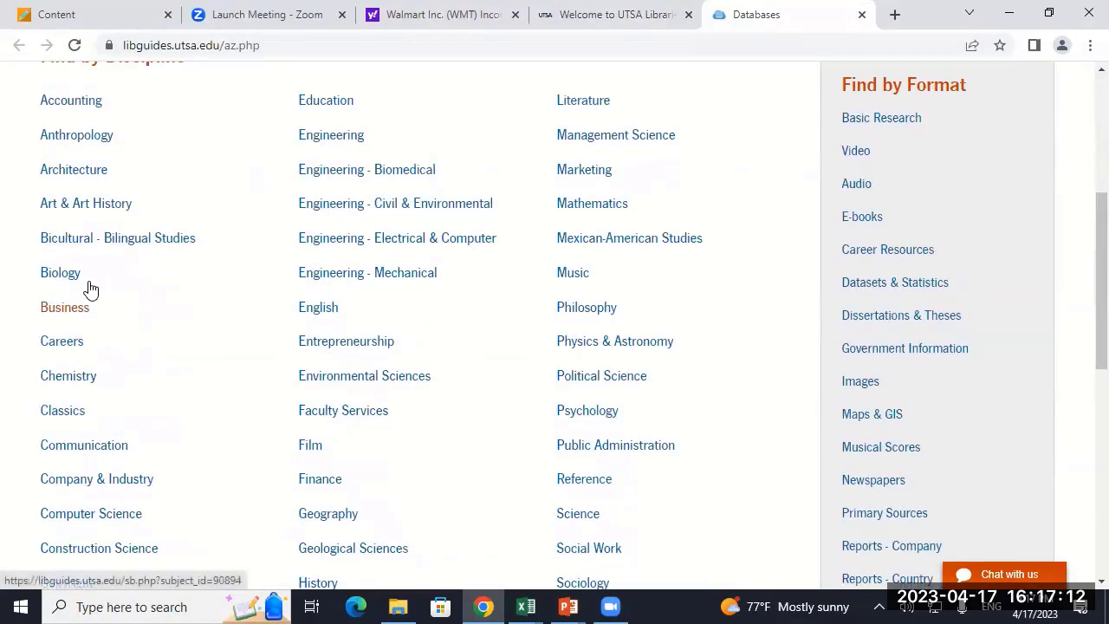
pyautogui.scroll(2, 91, 289)
pyautogui.click(217, 166)
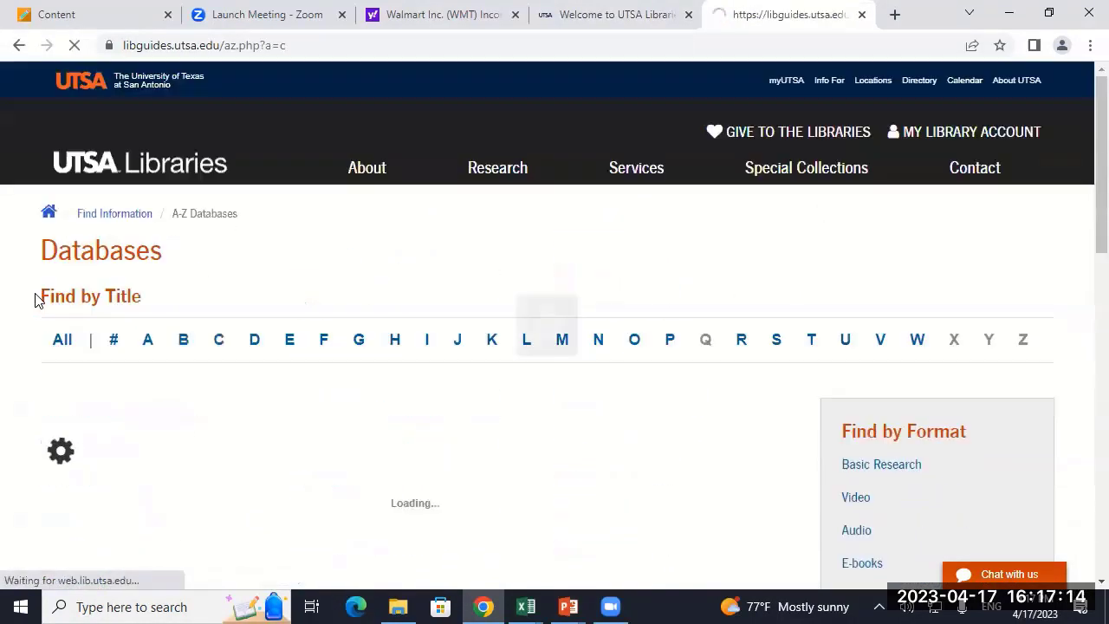
pyautogui.scroll(-7, 19, 314)
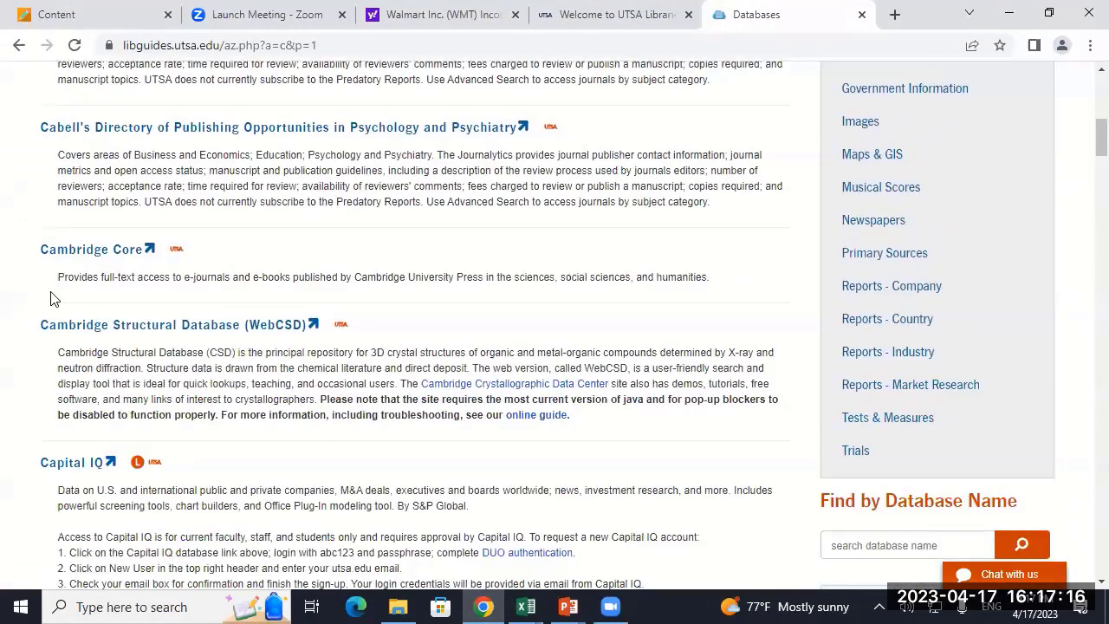
# - Open Capital IQ from the database list, accept all cookies, and try to sign in with the account e-mail and password
pyautogui.scroll(-3, 51, 299)
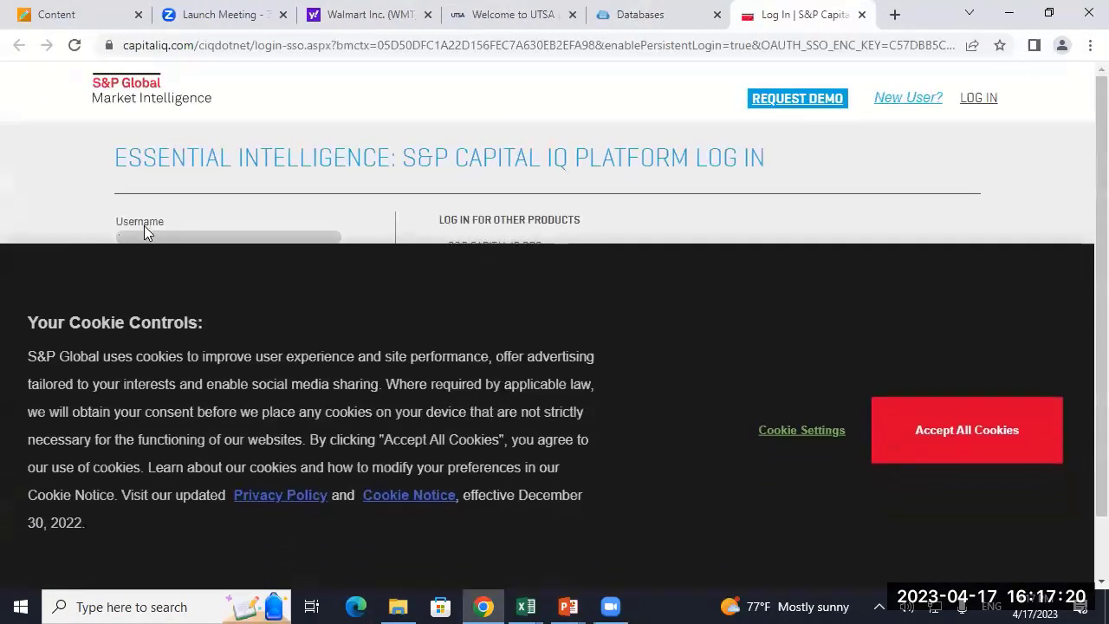
pyautogui.click(898, 407)
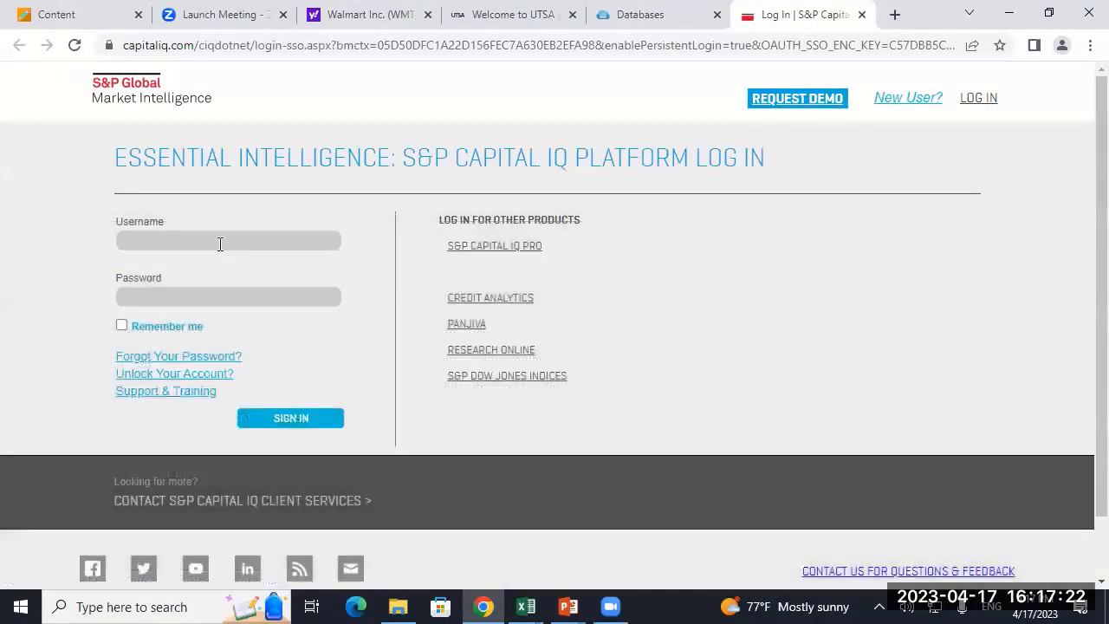
pyautogui.click(220, 241)
pyautogui.click(231, 312)
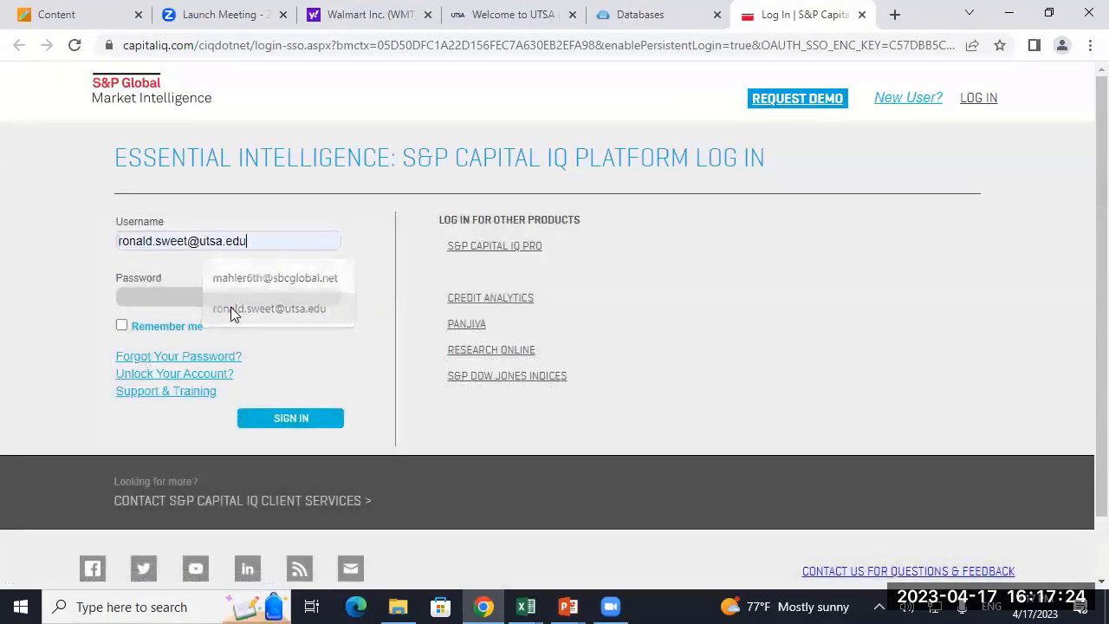
pyautogui.doubleClick(203, 240)
pyautogui.click(177, 295)
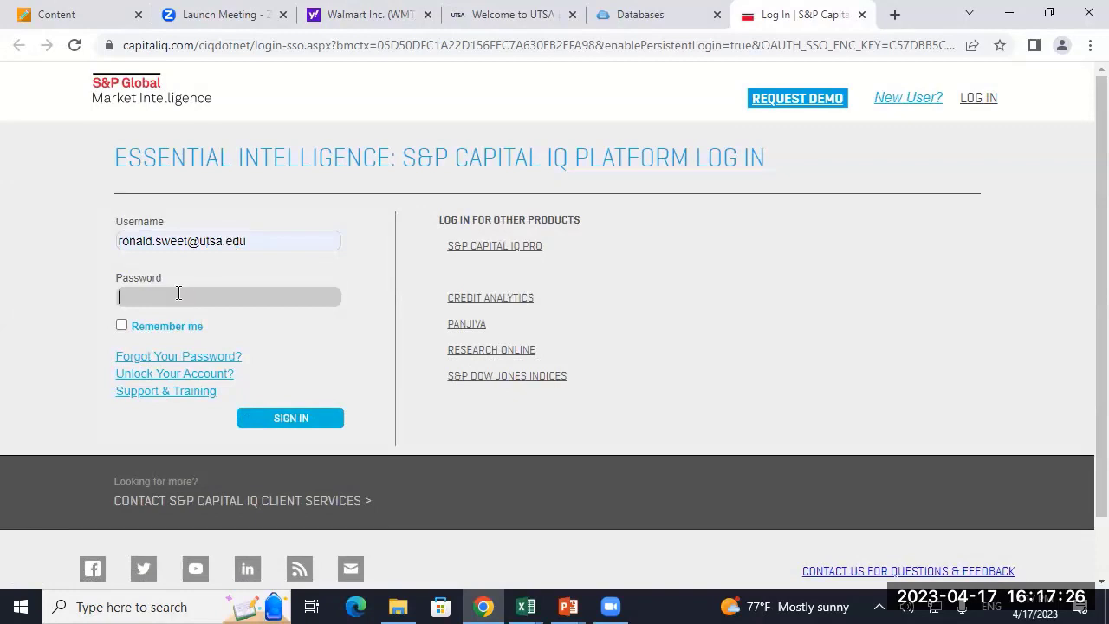
pyautogui.write('•••••••••••')
pyautogui.press('Return')
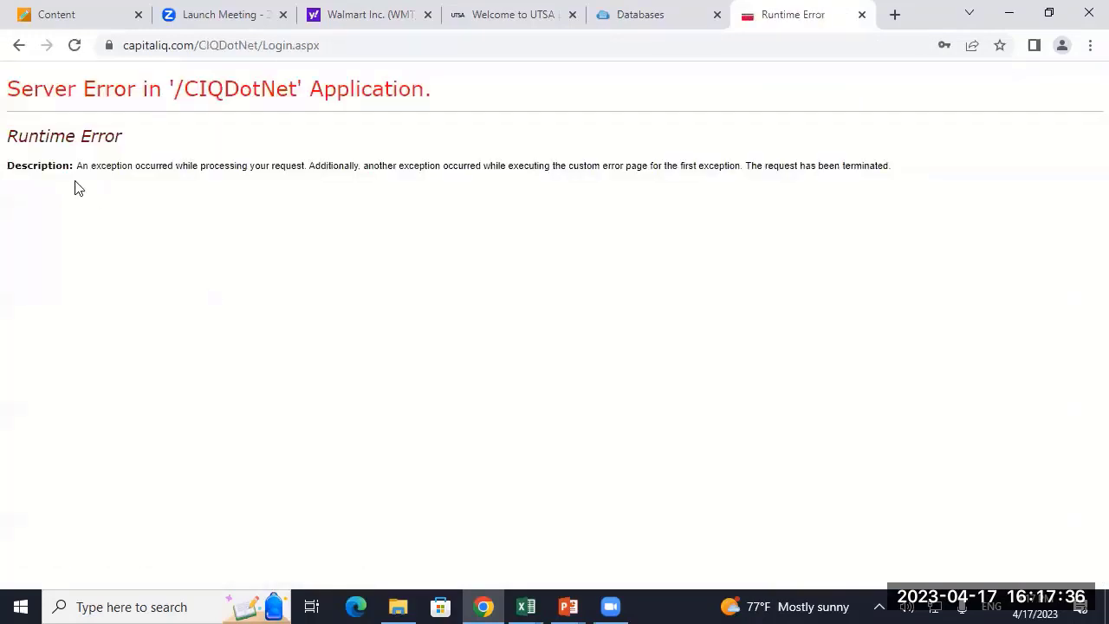
# - Go back to the Capital IQ login page and try to sign in again, re-entering the account e-mail and password
pyautogui.click(17, 45)
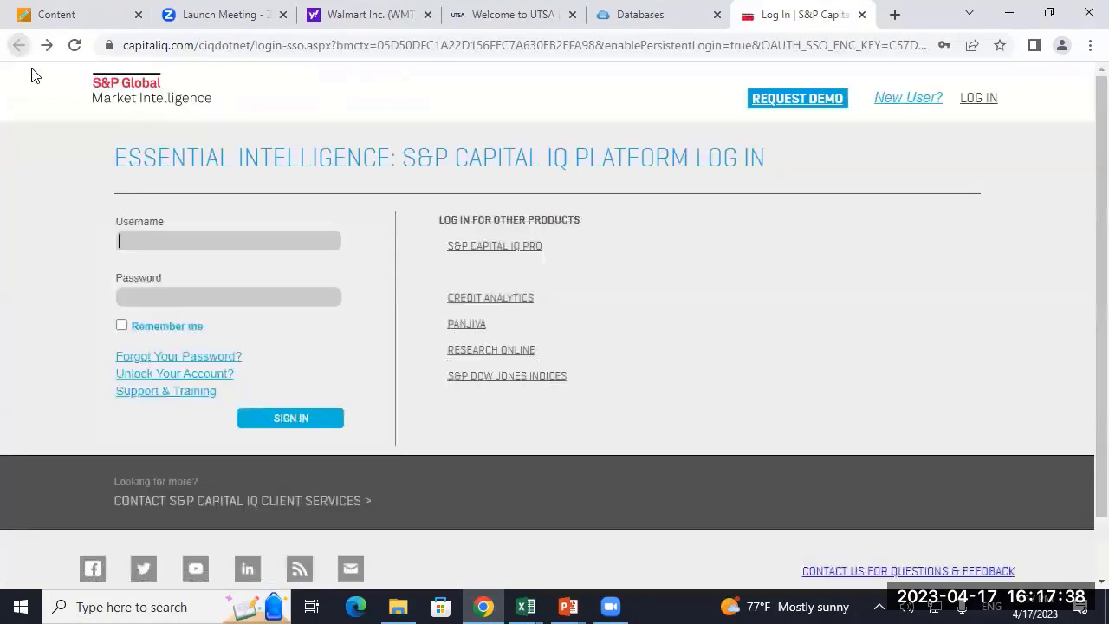
pyautogui.click(138, 236)
pyautogui.click(230, 310)
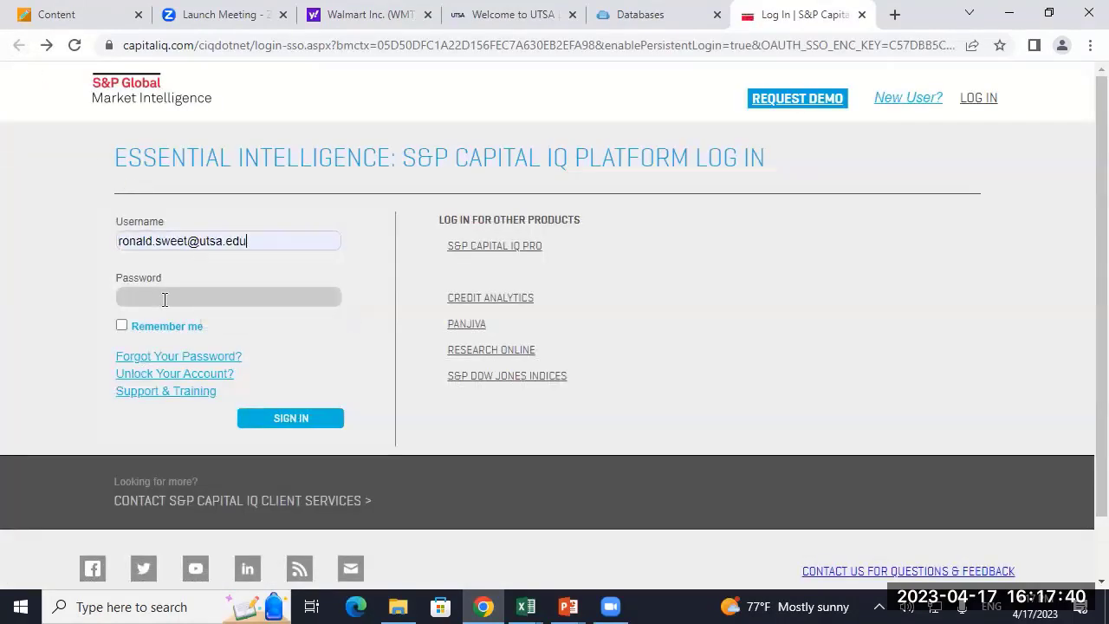
pyautogui.click(148, 296)
pyautogui.write('•••')
pyautogui.press('BackSpace')
pyautogui.press('BackSpace')
pyautogui.press('BackSpace')
pyautogui.press('BackSpace')
pyautogui.press('BackSpace')
pyautogui.press('BackSpace')
pyautogui.press('BackSpace')
pyautogui.write('•••••••')
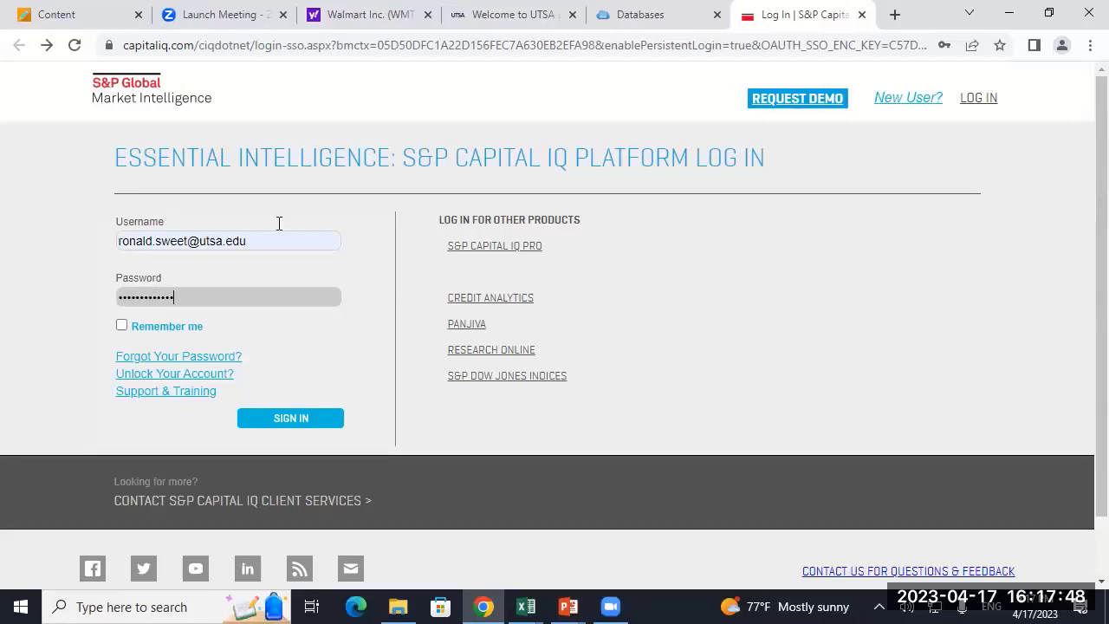
pyautogui.click(295, 422)
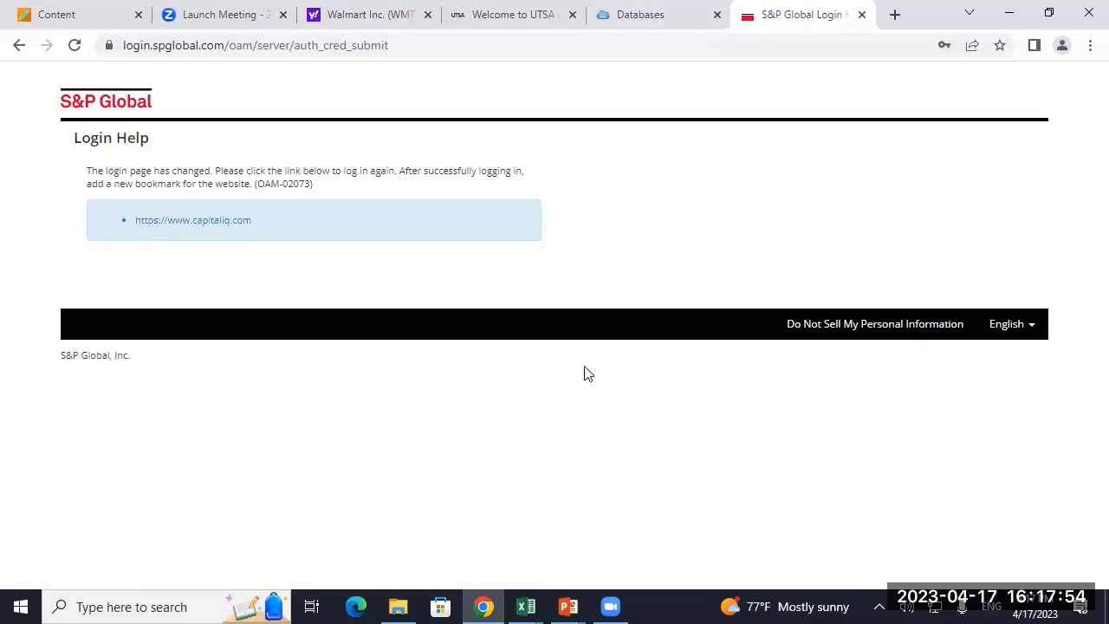
pyautogui.click(366, 604)
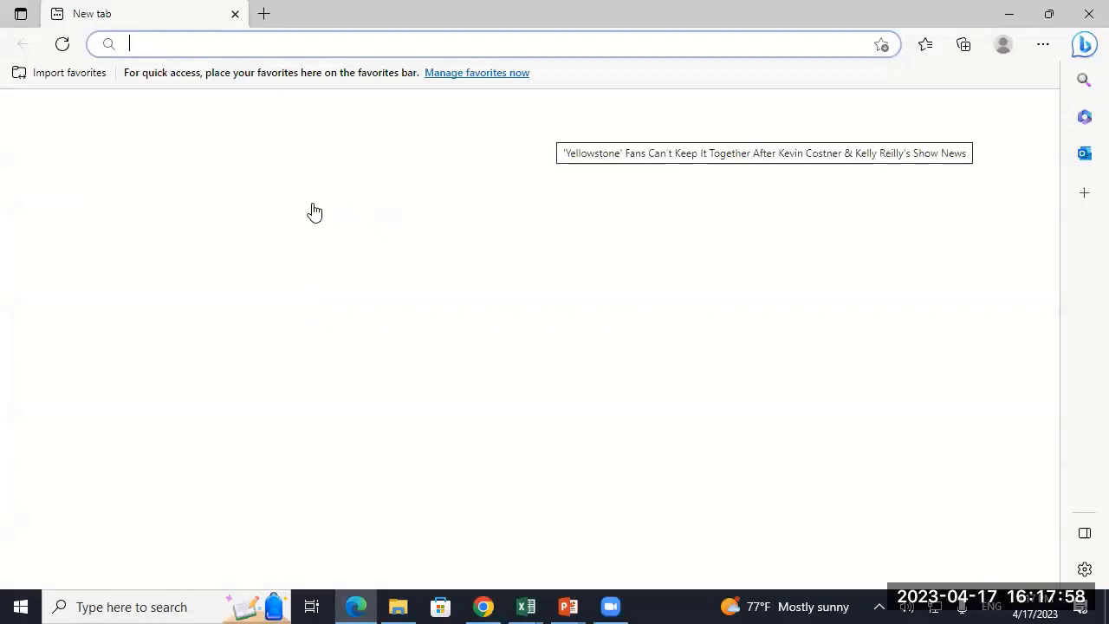
pyautogui.write('w')
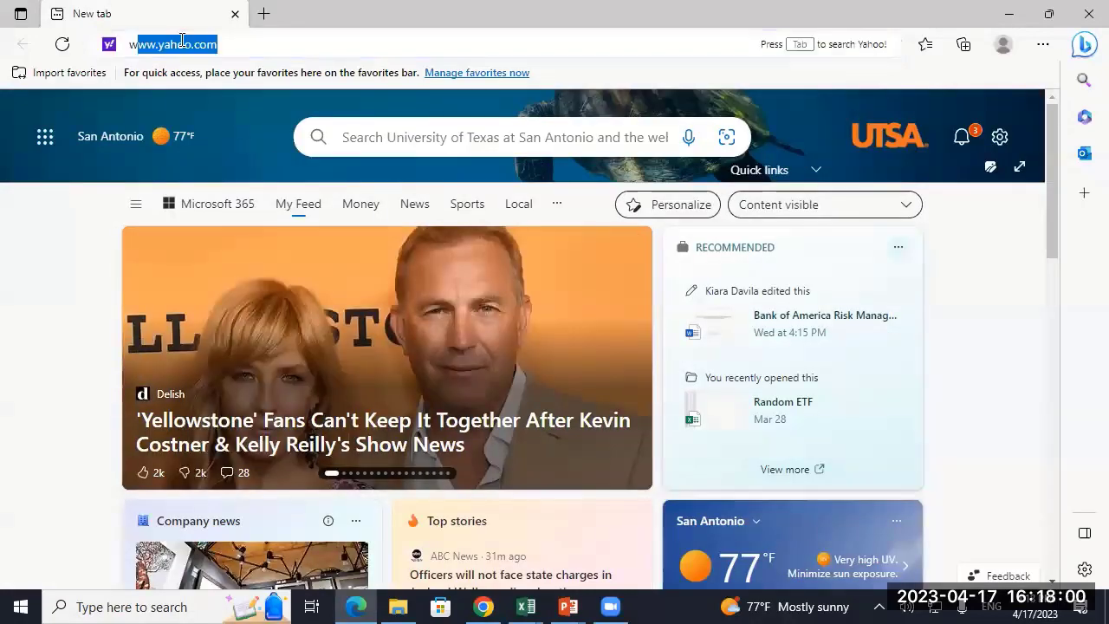
pyautogui.write('ww.utsaq.')
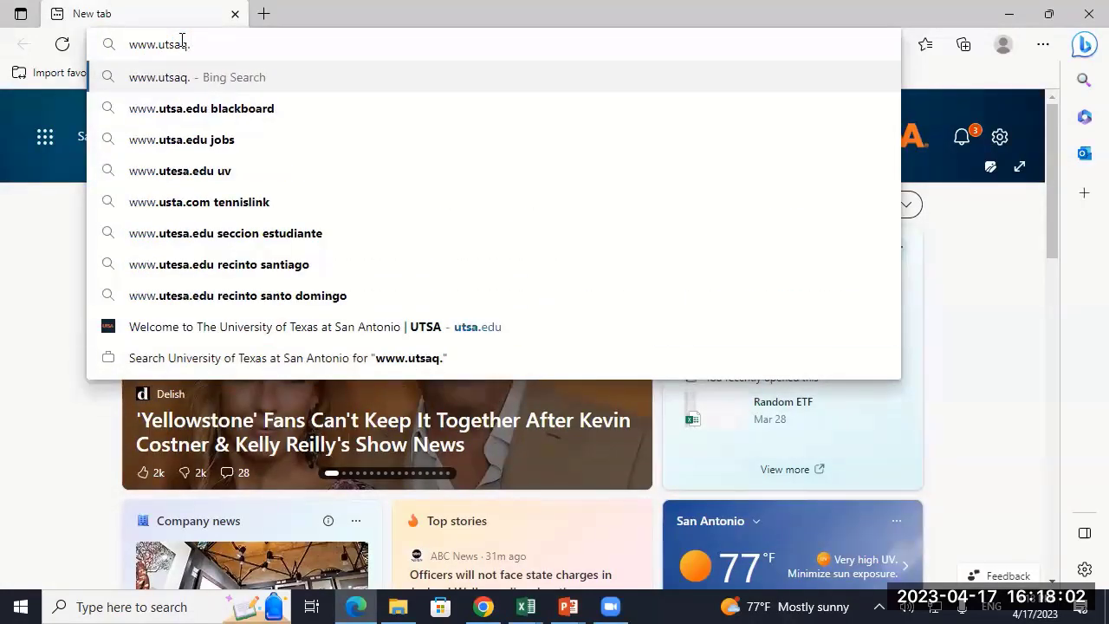
pyautogui.press('BackSpace')
pyautogui.press('BackSpace')
pyautogui.write('.edu')
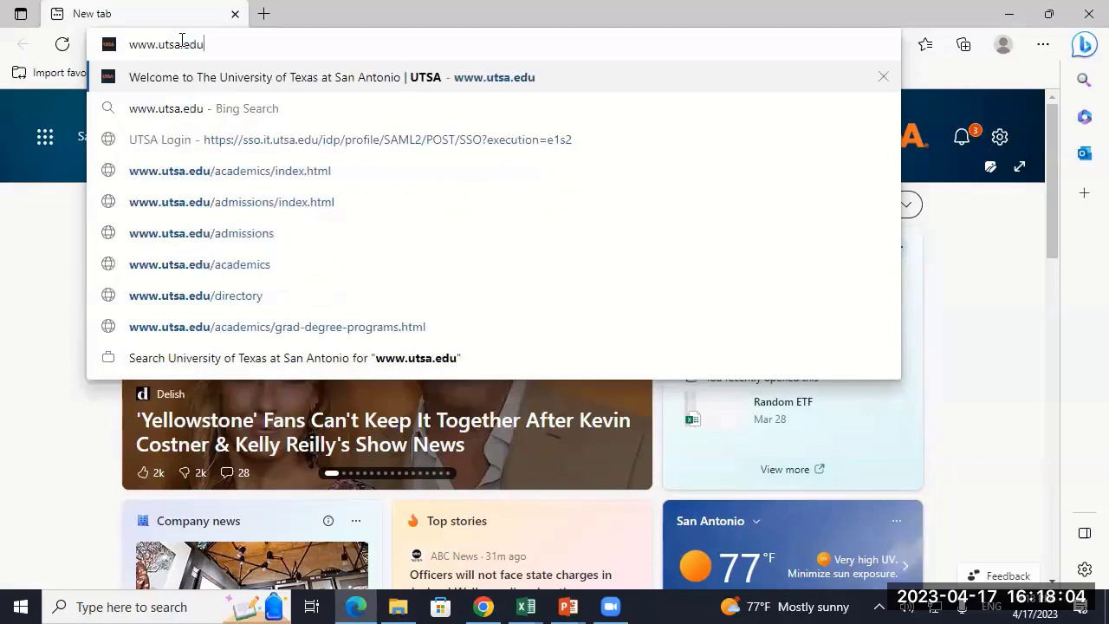
pyautogui.press('Return')
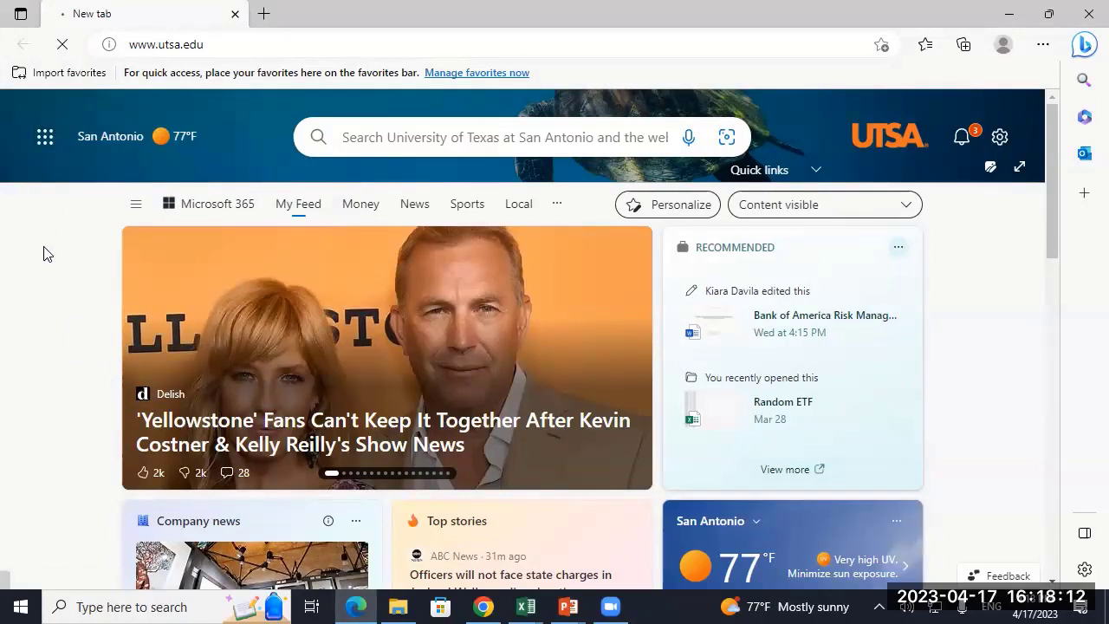
pyautogui.click(213, 45)
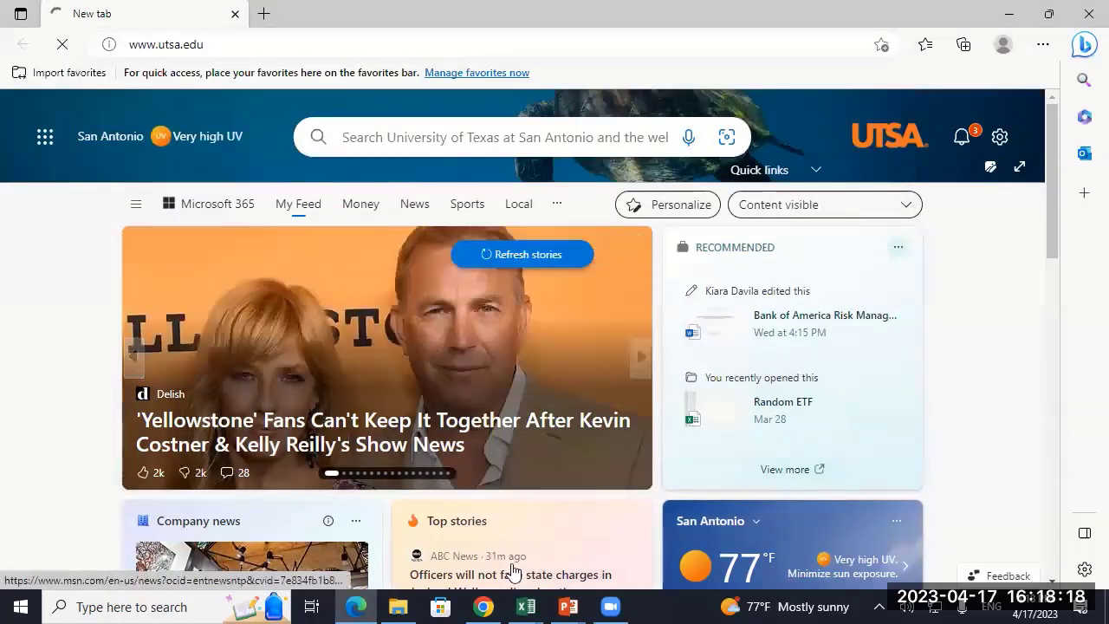
# - Switch to the WMTvaluation workbook in Excel and review the short-term growth history note in B77
pyautogui.moveTo(535, 604)
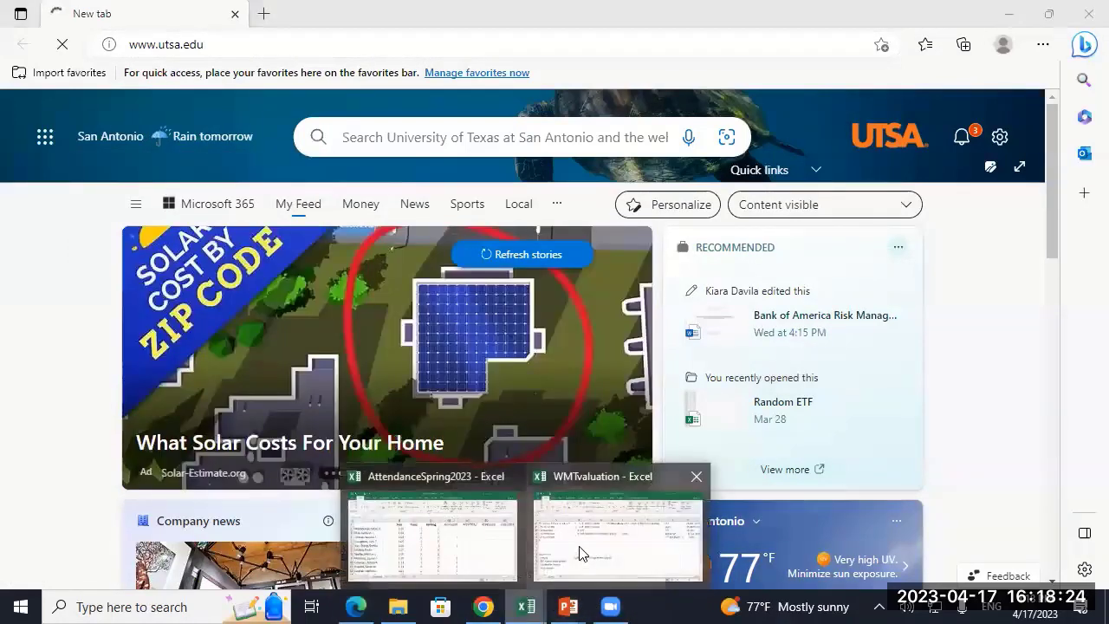
pyautogui.click(571, 544)
pyautogui.click(318, 437)
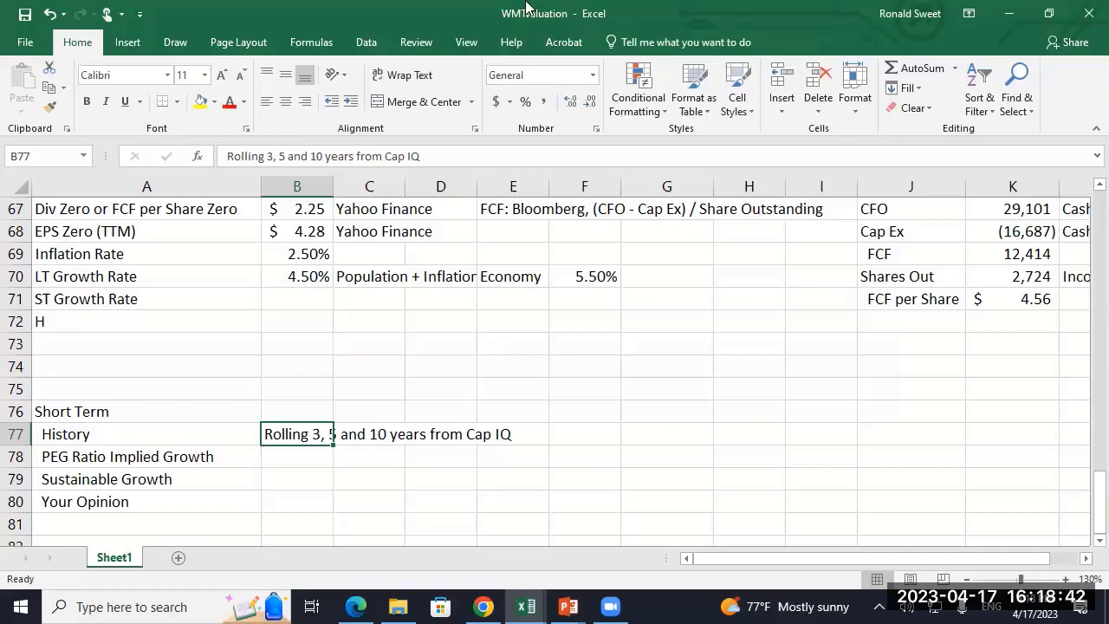
# - Return to Edge and open the UTSA Libraries Databases list by way of myUTSA and Library Resources
pyautogui.click(337, 605)
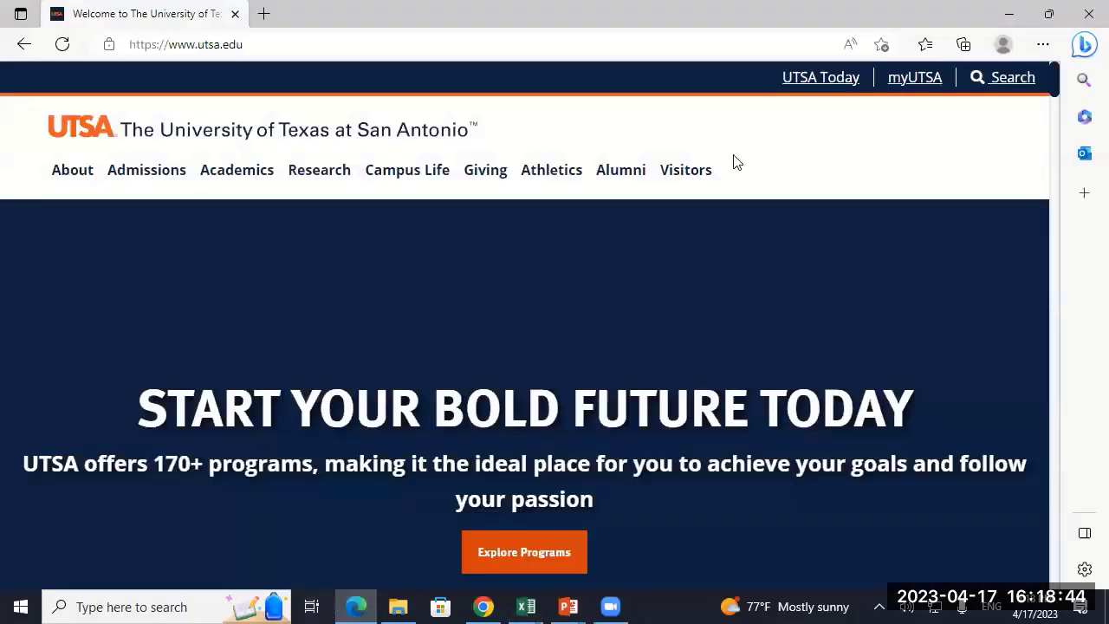
pyautogui.click(915, 77)
pyautogui.scroll(-10, 285, 292)
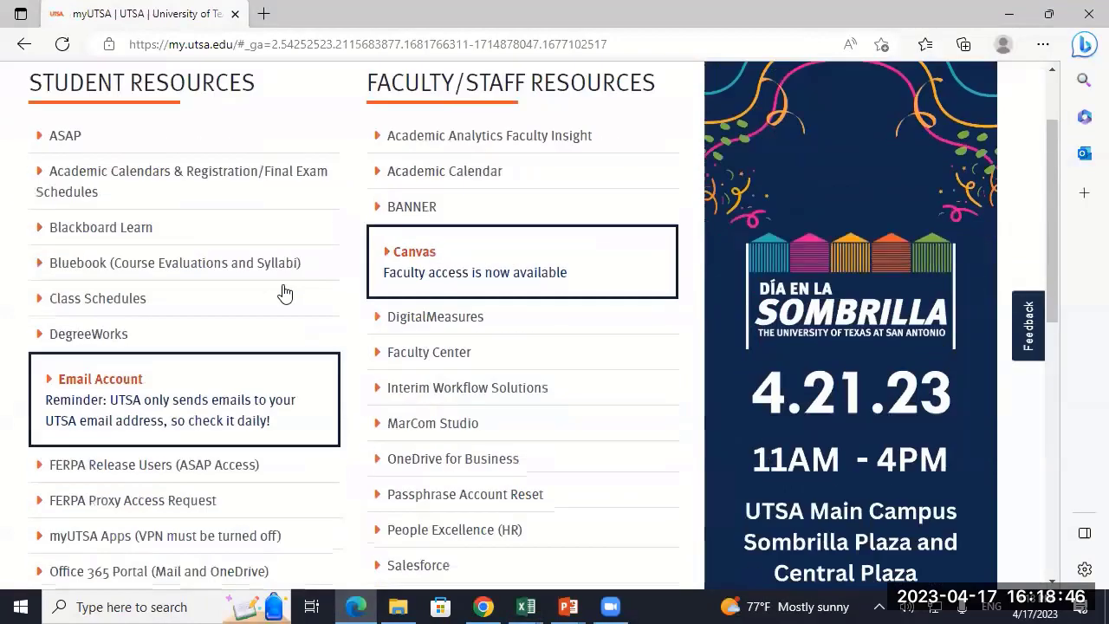
pyautogui.click(113, 271)
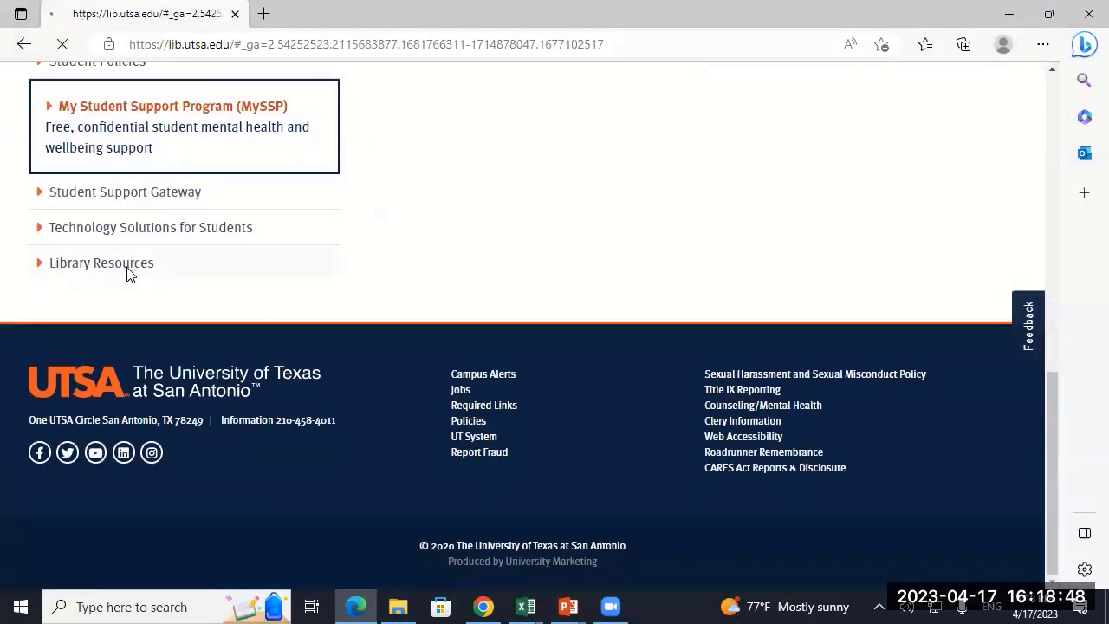
pyautogui.scroll(-3, 132, 437)
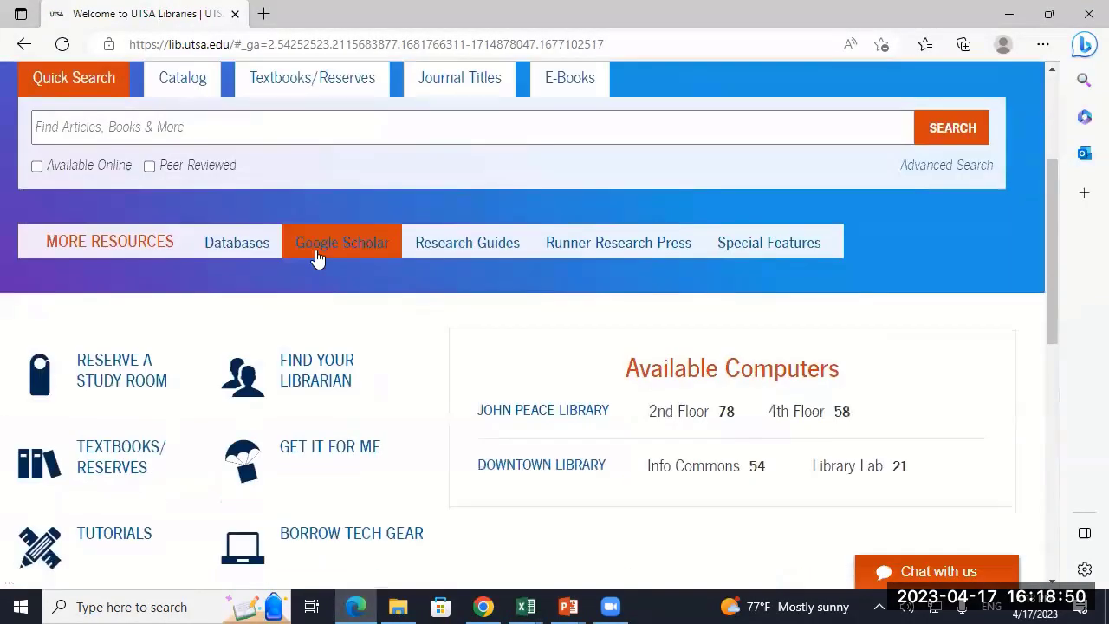
pyautogui.click(244, 247)
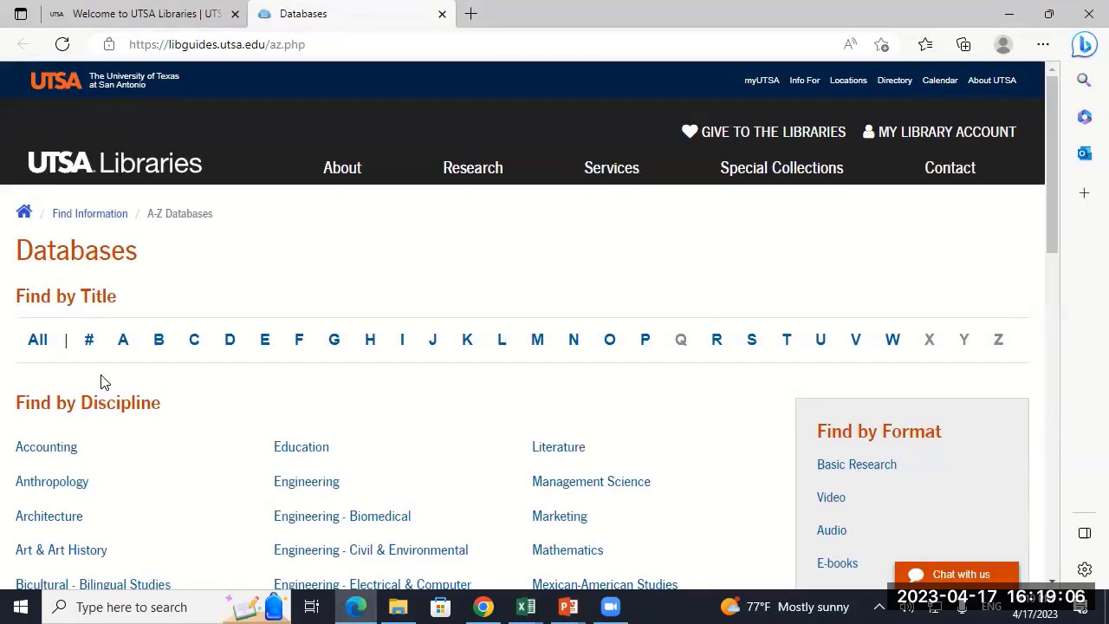
# - Show the database titles starting with C and open Capital IQ
pyautogui.click(194, 343)
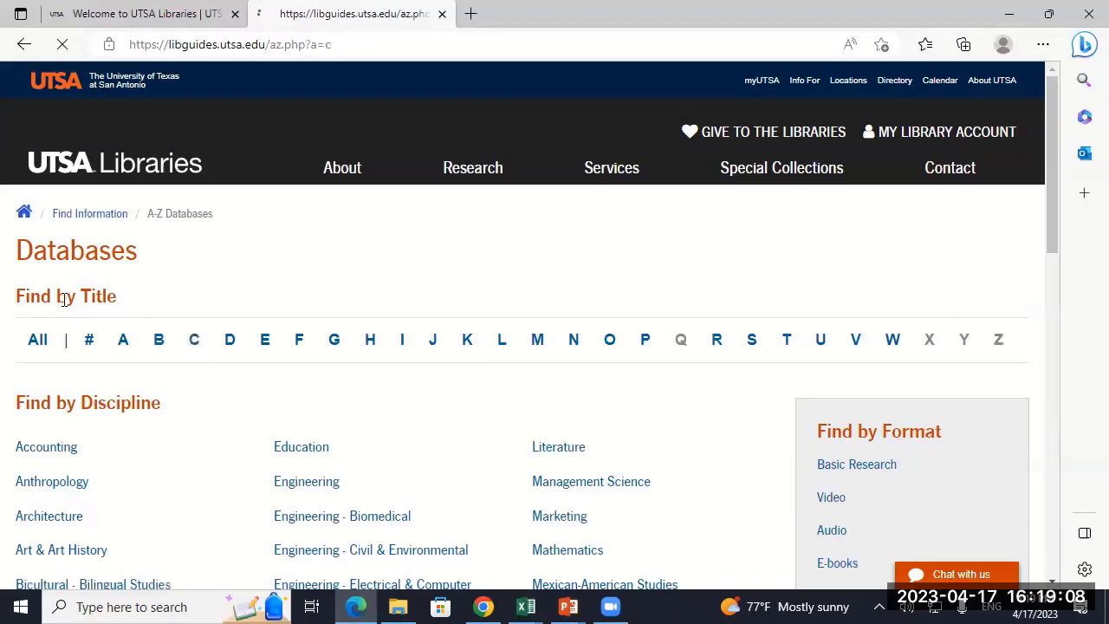
pyautogui.scroll(-10, 5, 302)
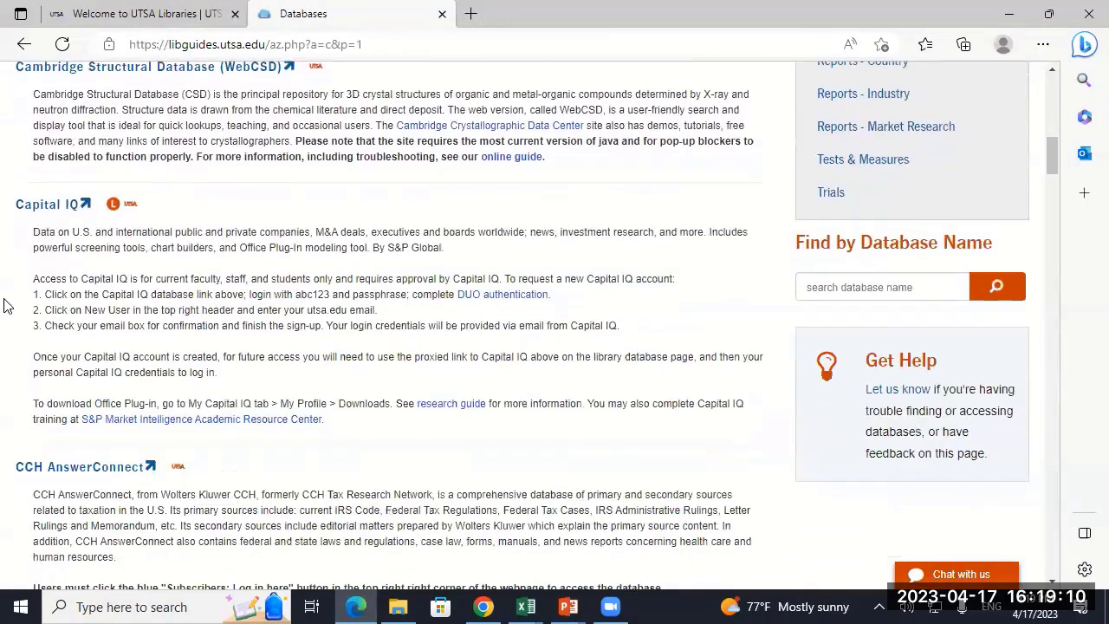
pyautogui.click(49, 205)
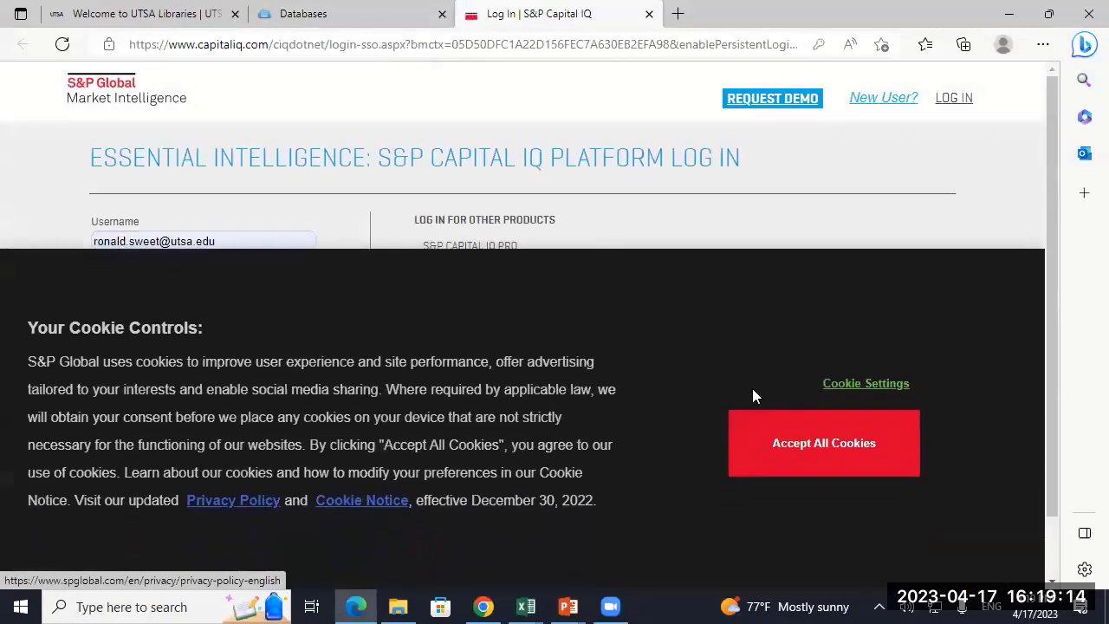
# - Accept all cookies on the Capital IQ login page, replace the prefilled account password, and sign in
pyautogui.click(847, 442)
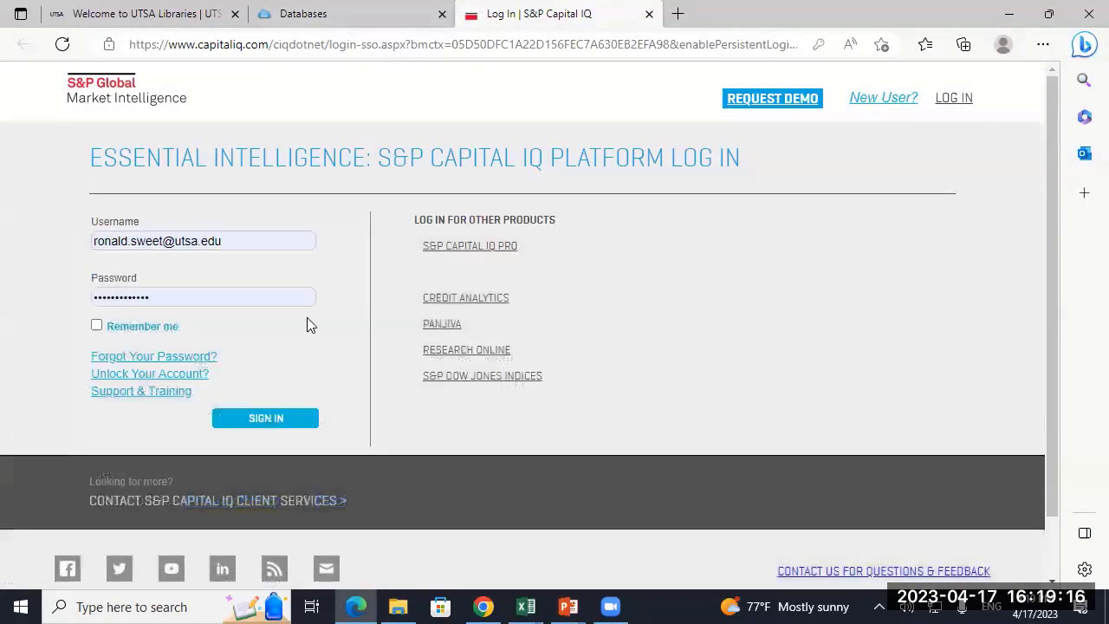
pyautogui.doubleClick(168, 295)
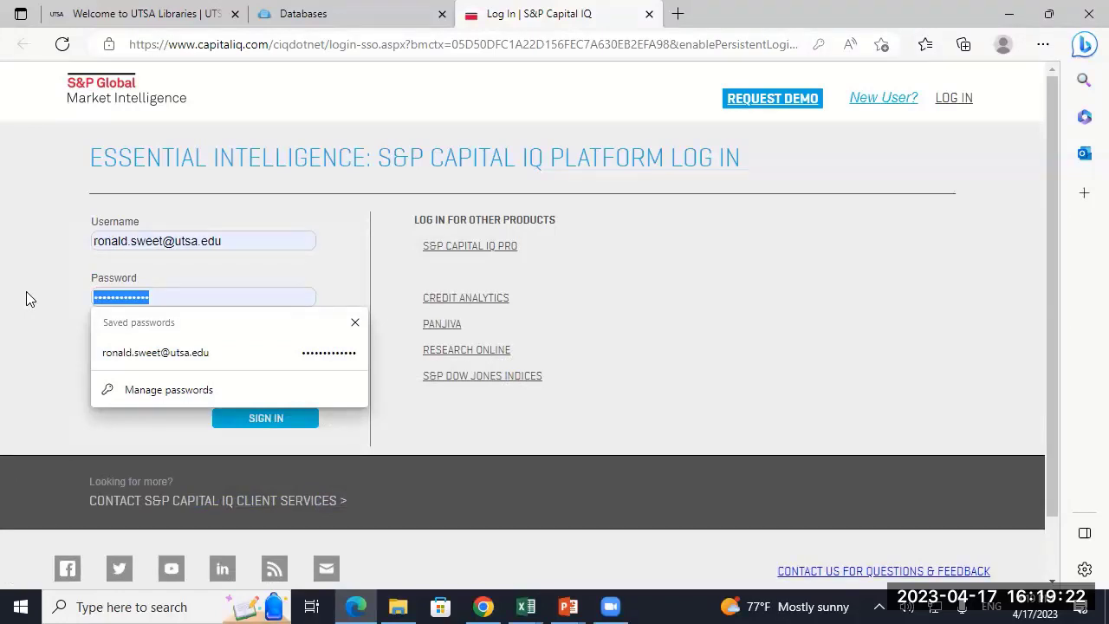
pyautogui.write('••••••••••')
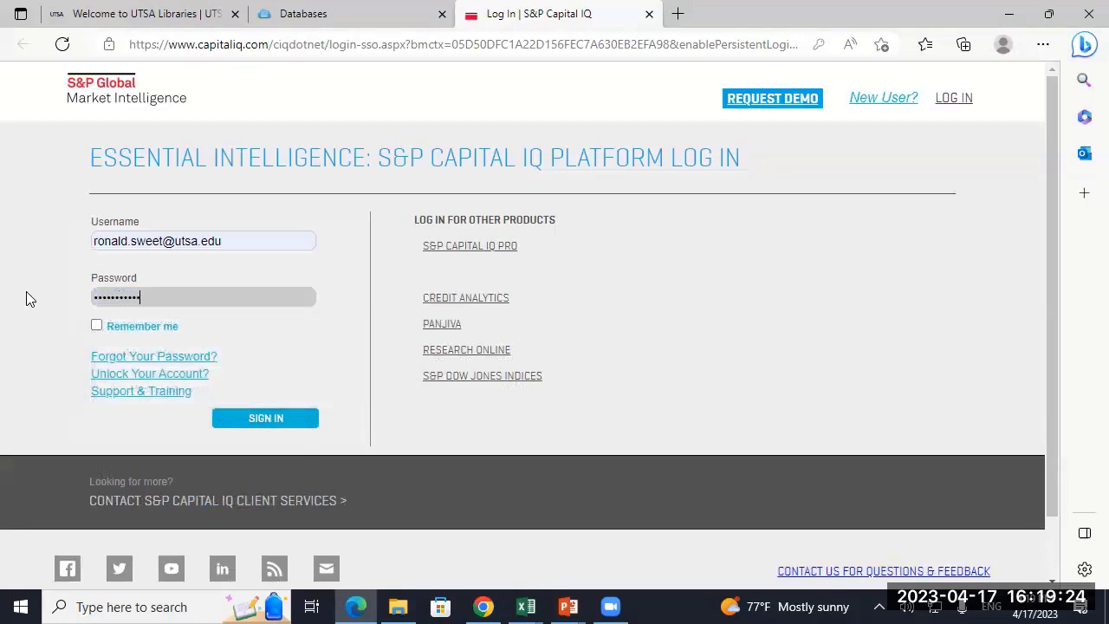
pyautogui.click(257, 420)
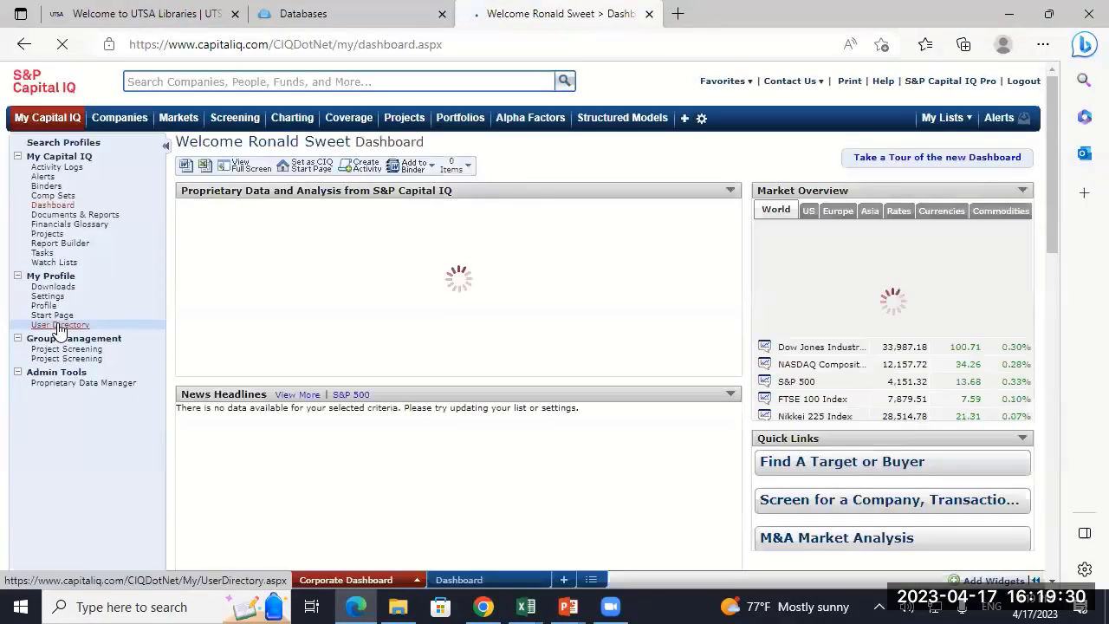
# - Search Capital IQ for "wmt" and open the Walmart Inc. (NYSE:WMT) company profile
pyautogui.click(165, 81)
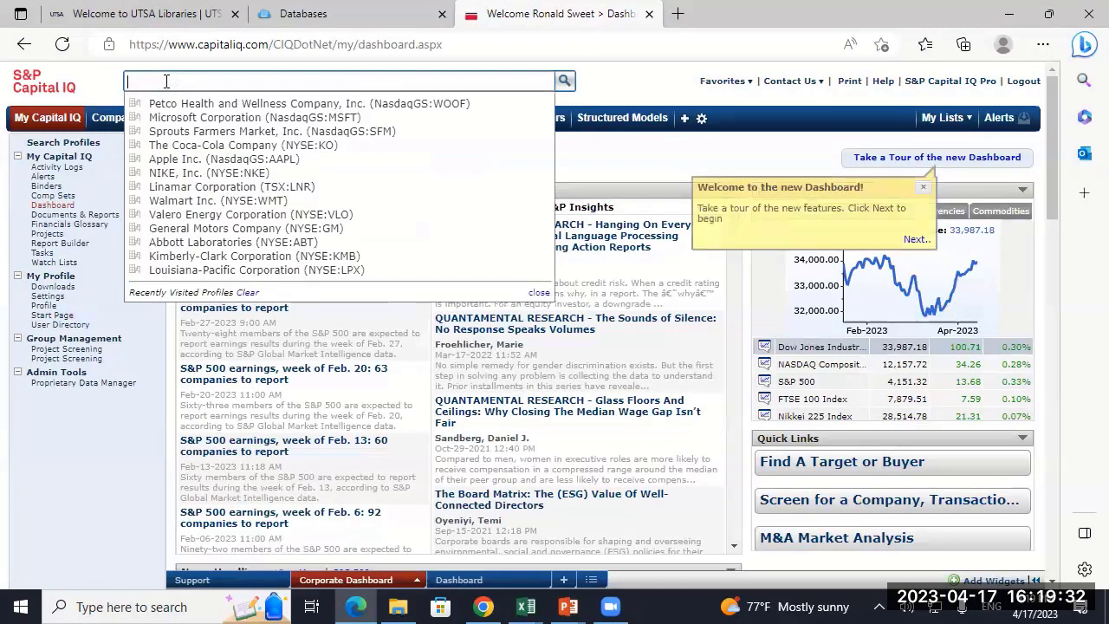
pyautogui.write('wmt')
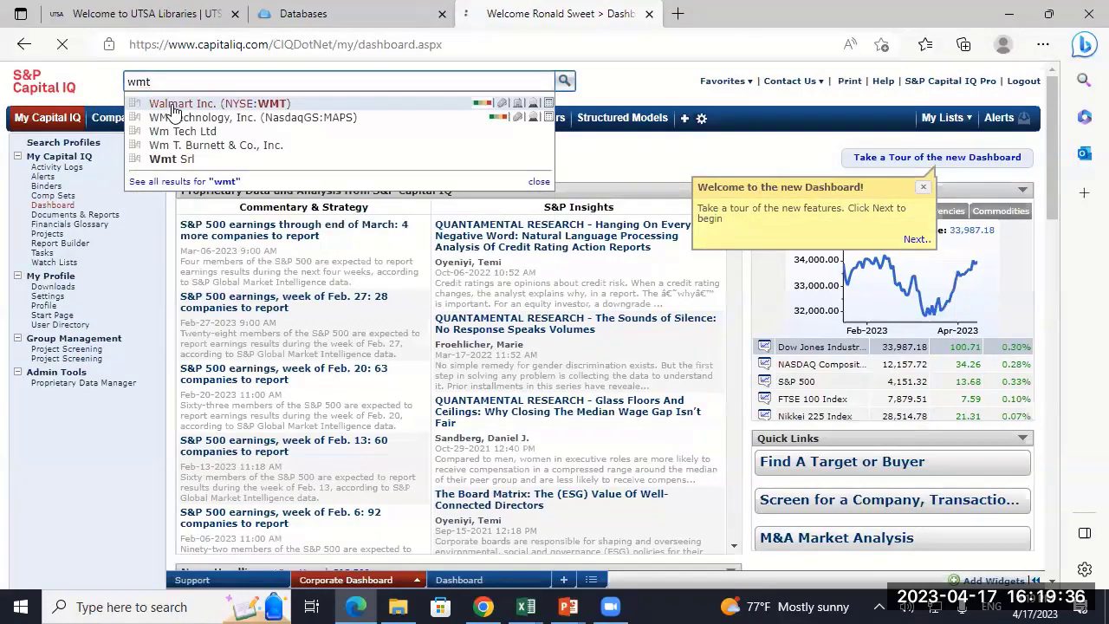
pyautogui.click(170, 105)
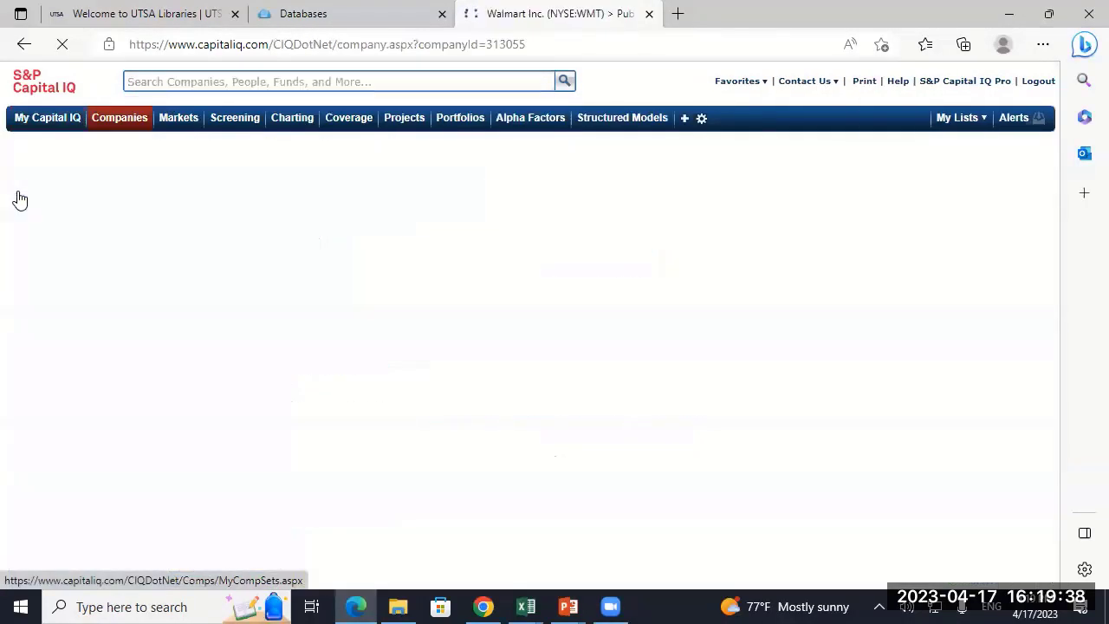
# - Open Walmart's annual income statement and display all available fiscal years
pyautogui.scroll(-3, 20, 210)
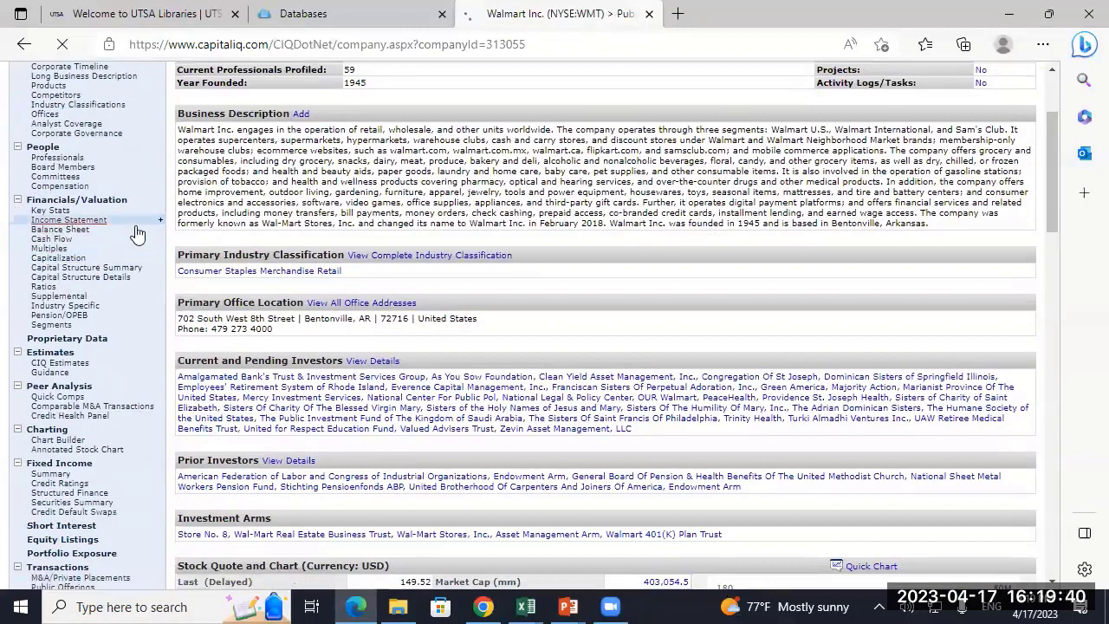
pyautogui.click(68, 219)
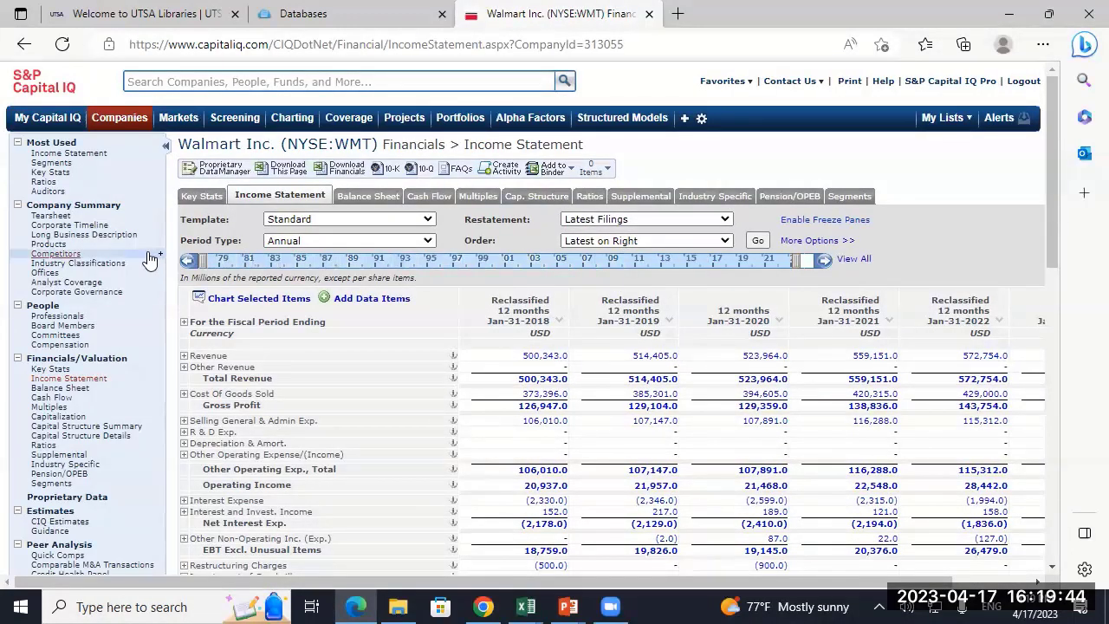
pyautogui.click(279, 207)
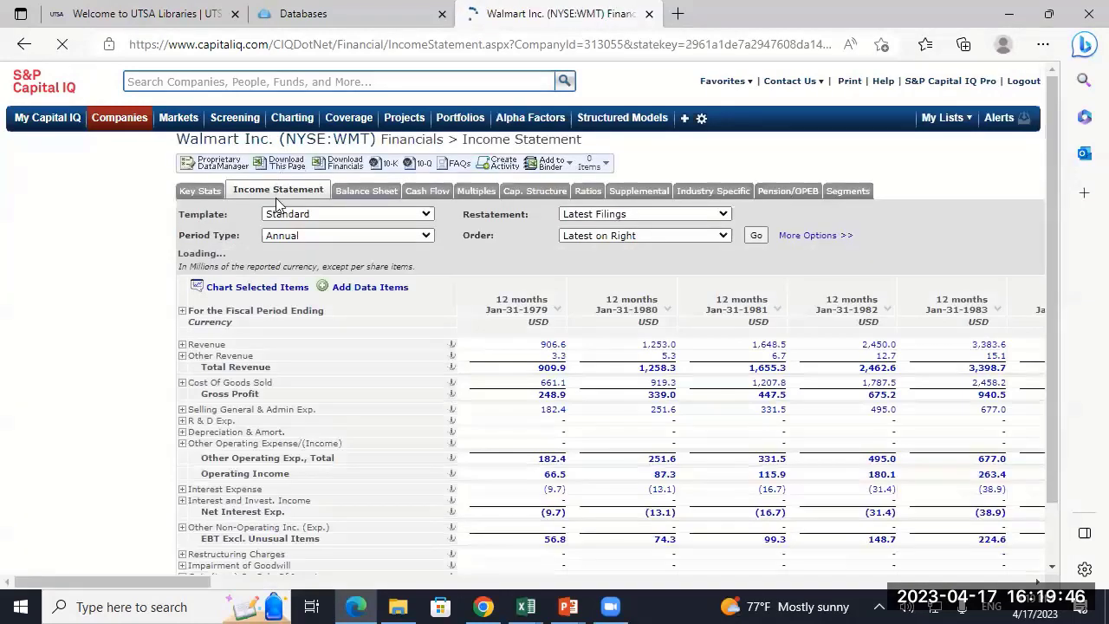
# - Download Walmart's full income statement page as an Excel file and open it for editing
pyautogui.click(291, 167)
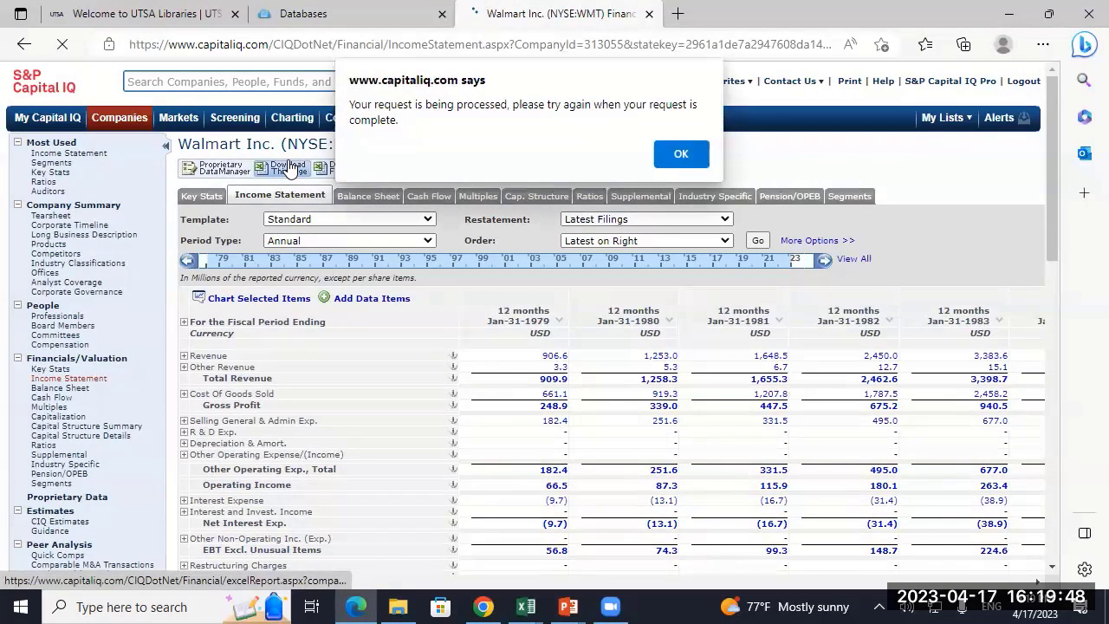
pyautogui.click(680, 156)
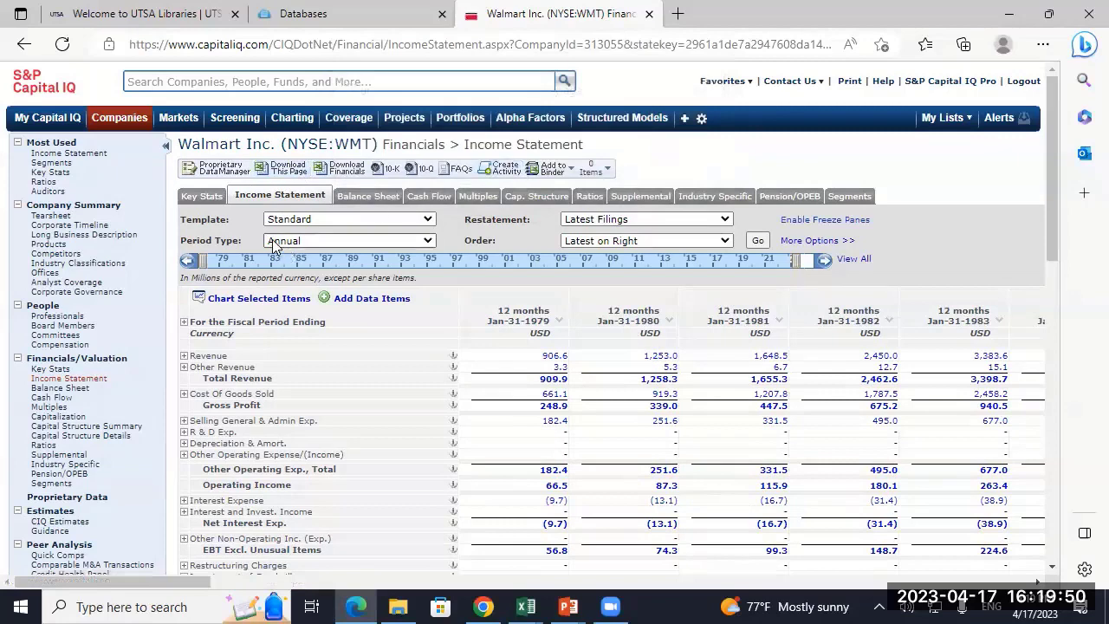
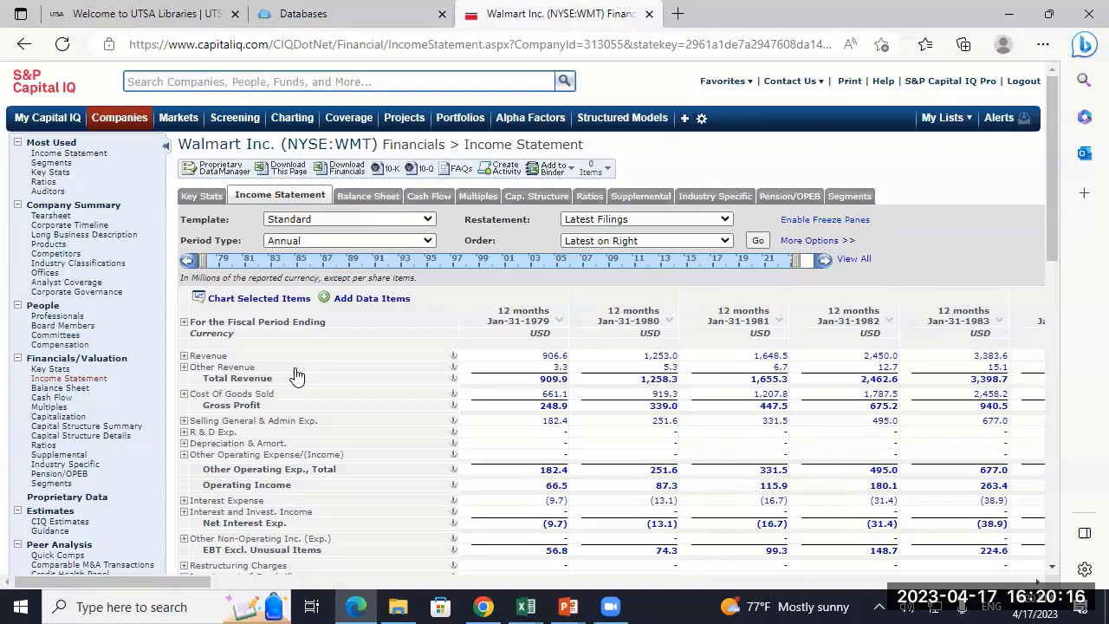
pyautogui.moveTo(292, 153)
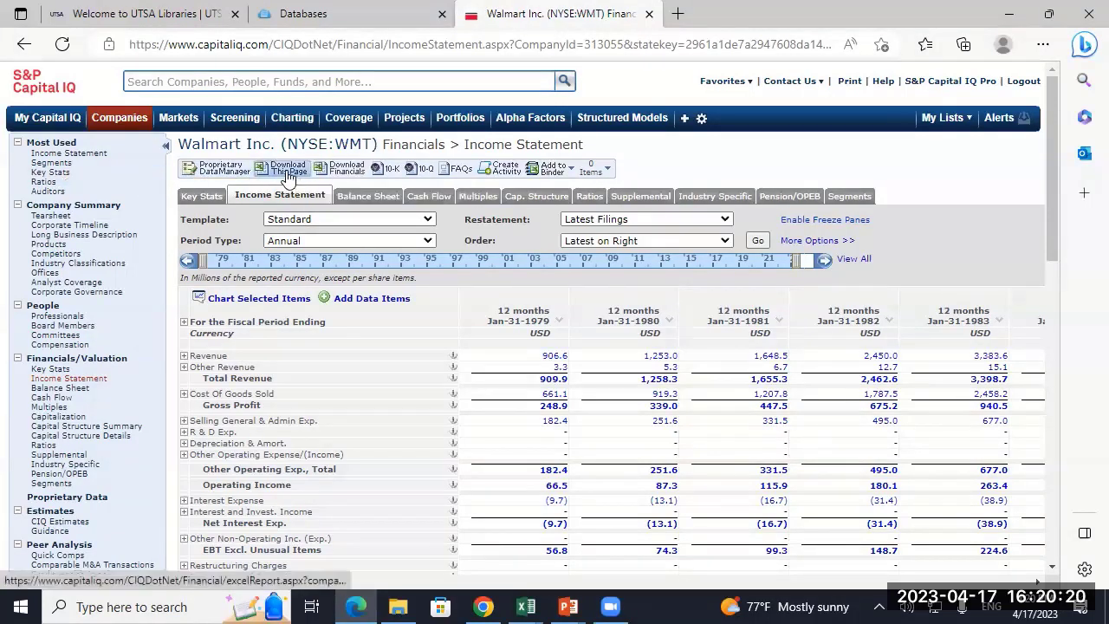
pyautogui.click(289, 176)
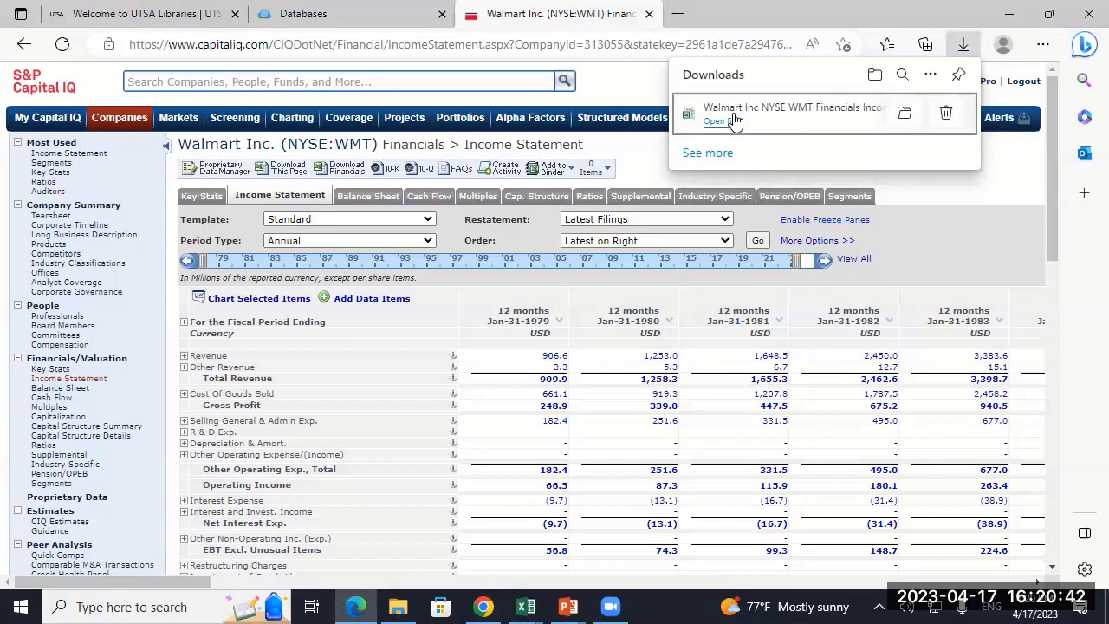
pyautogui.hotkey('alt', 'Tab')
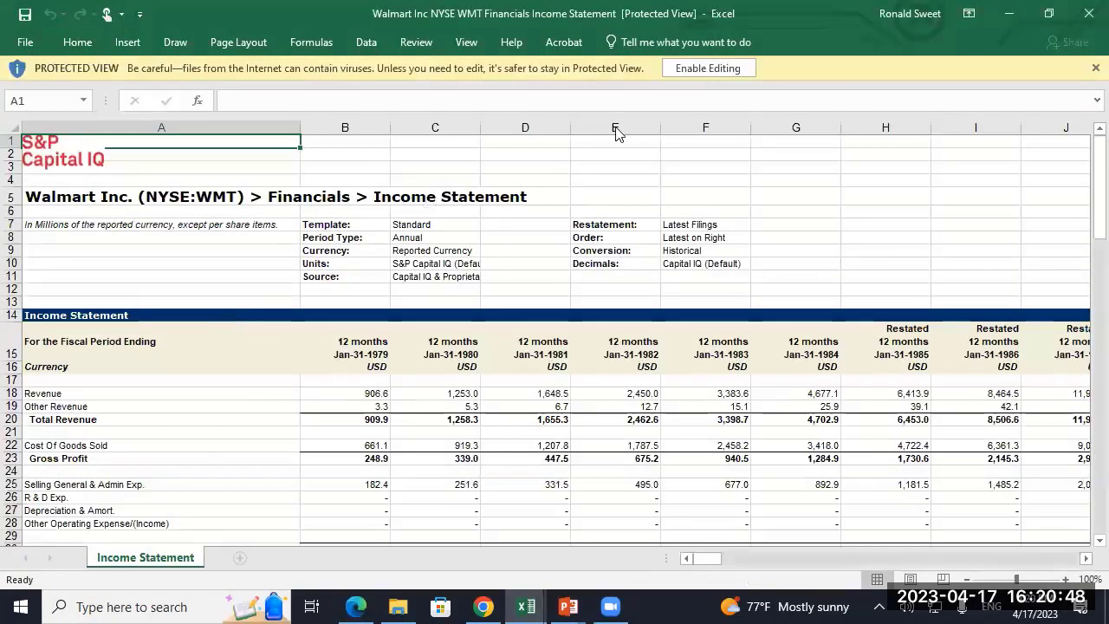
pyautogui.click(706, 68)
# - Hide rows 21 through 74 so Normalized Diluted EPS sits directly below Total Revenue
pyautogui.scroll(-20, 153, 311)
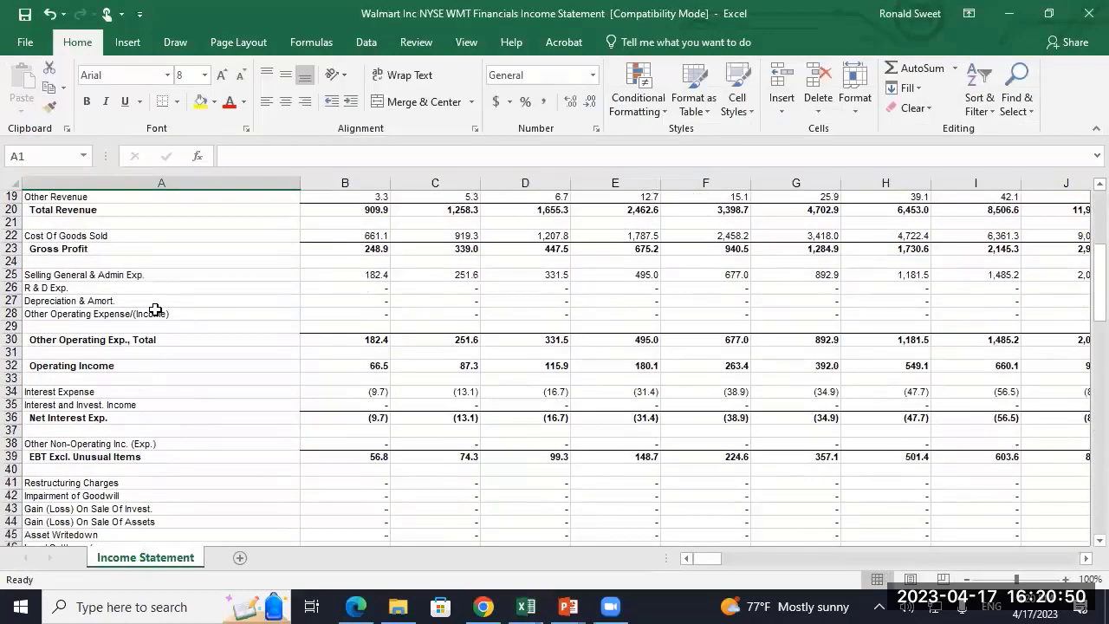
pyautogui.scroll(-4, 157, 312)
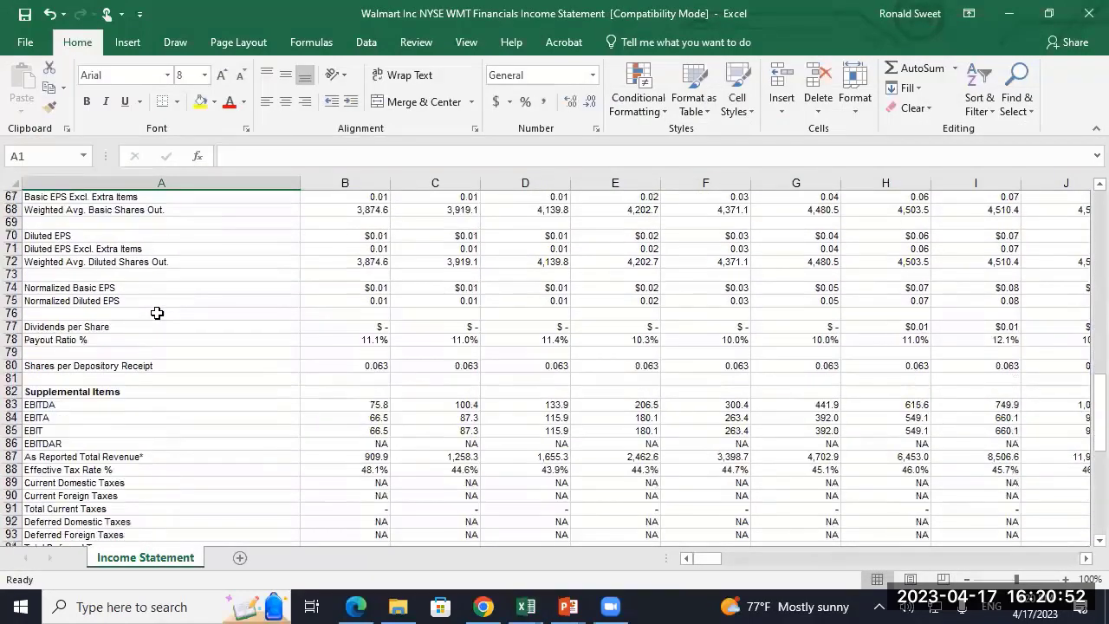
pyautogui.scroll(1, 12, 248)
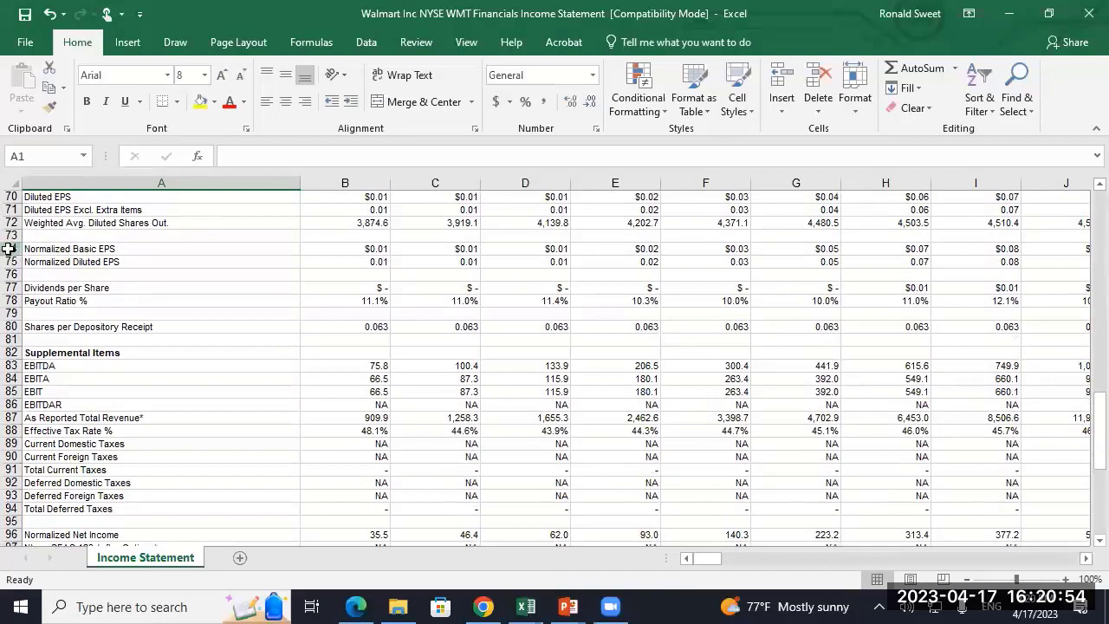
pyautogui.click(9, 249)
pyautogui.click(9, 262)
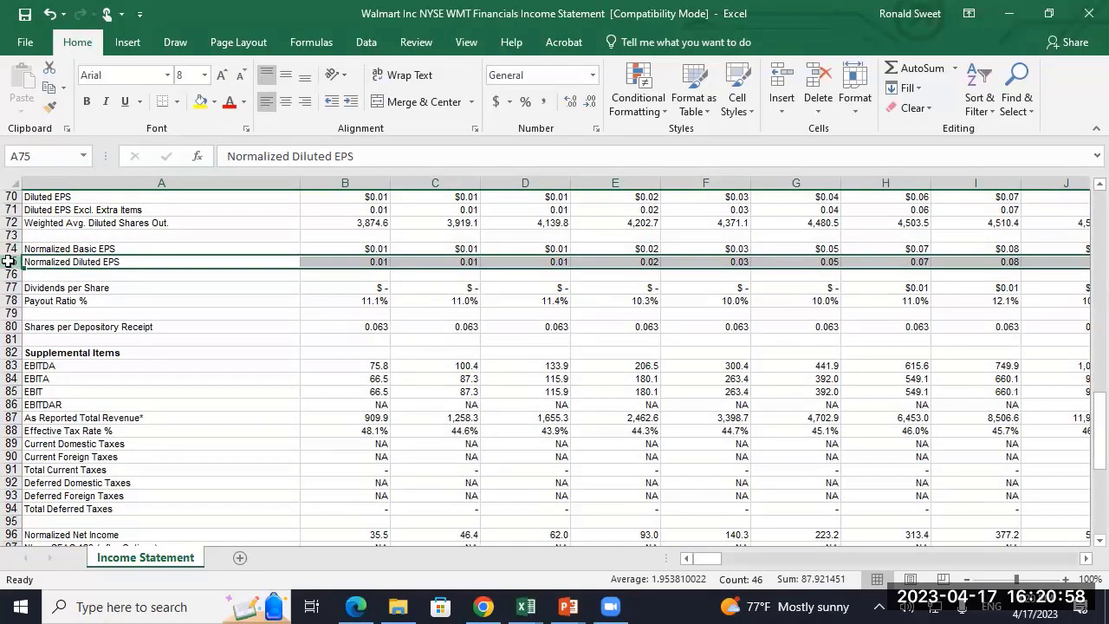
pyautogui.click(372, 261)
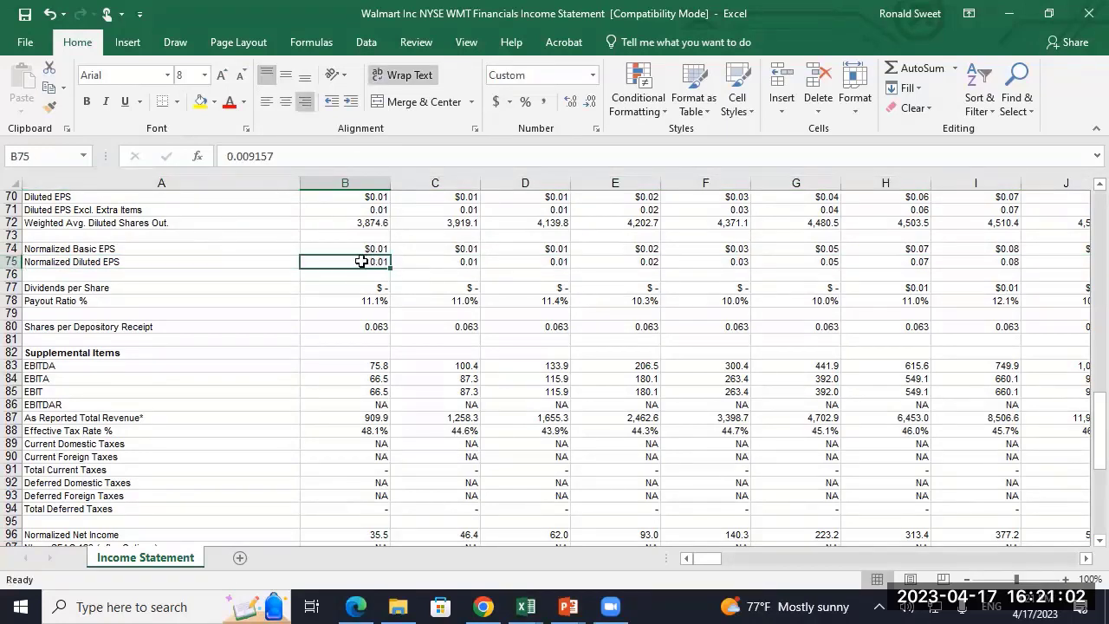
pyautogui.click(9, 249)
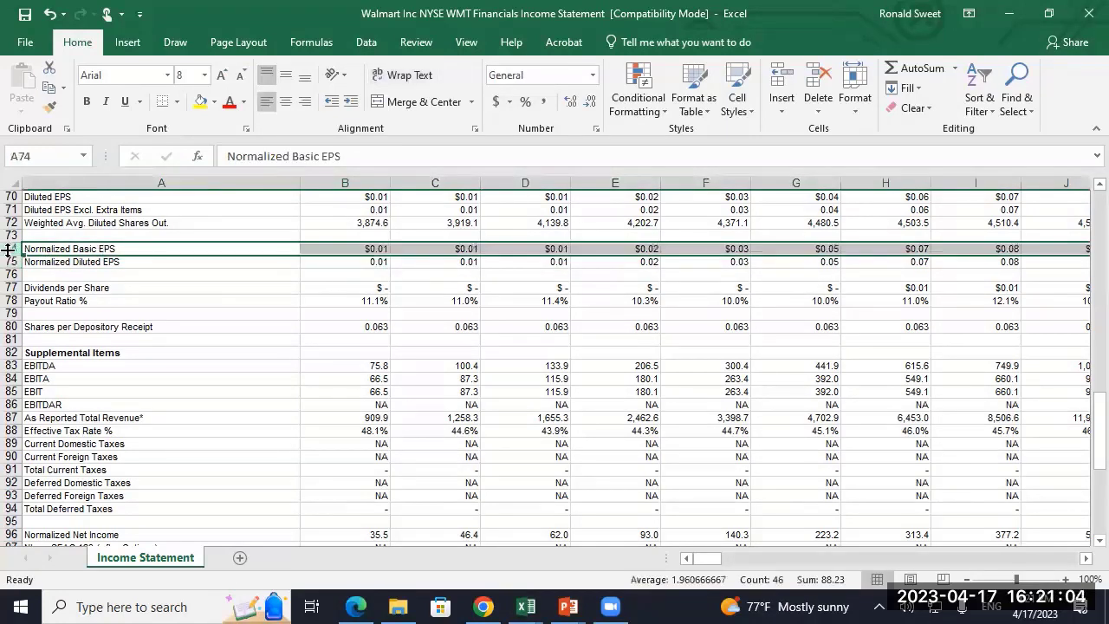
pyautogui.moveTo(8, 250); pyautogui.dragTo(13, 252)
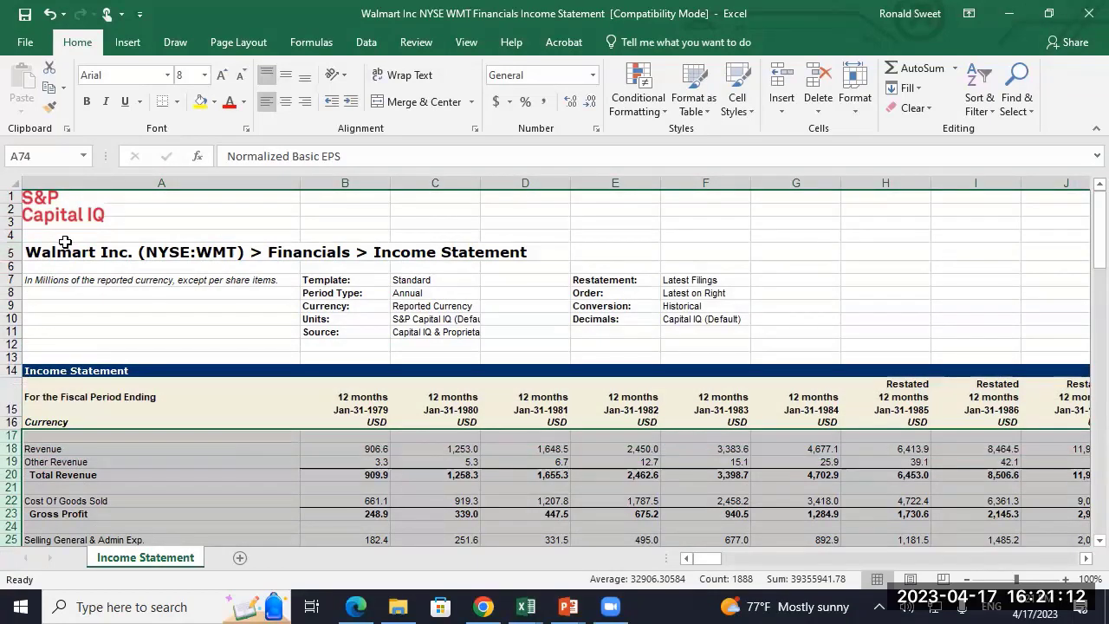
pyautogui.hotkey('shift', 'Down')
pyautogui.hotkey('shift', 'Down')
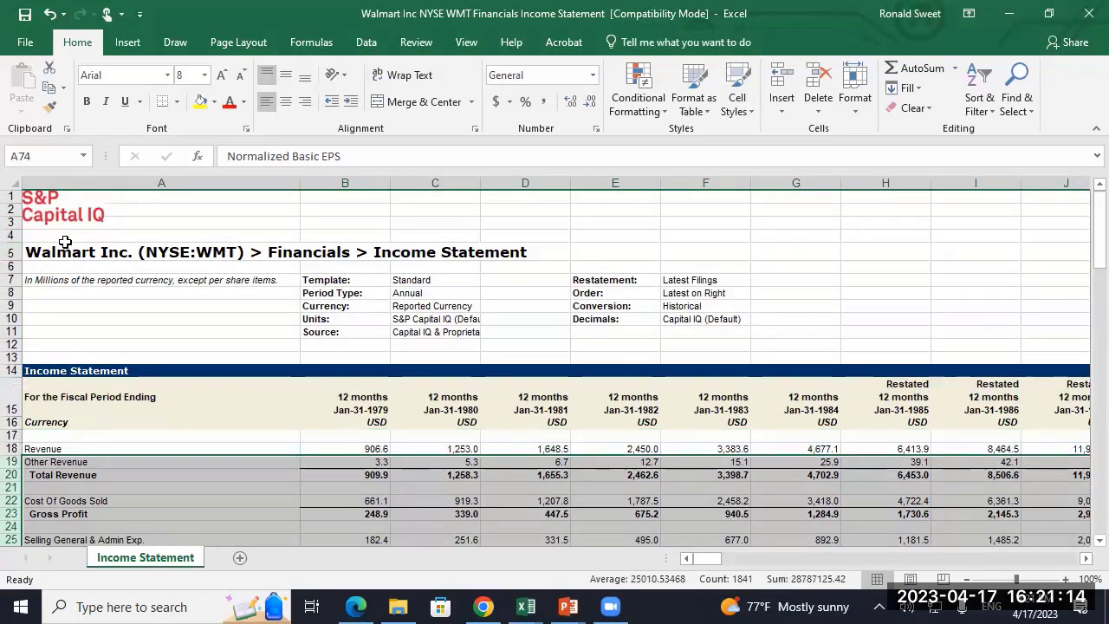
pyautogui.hotkey('shift', 'Down')
pyautogui.hotkey('shift', 'Down')
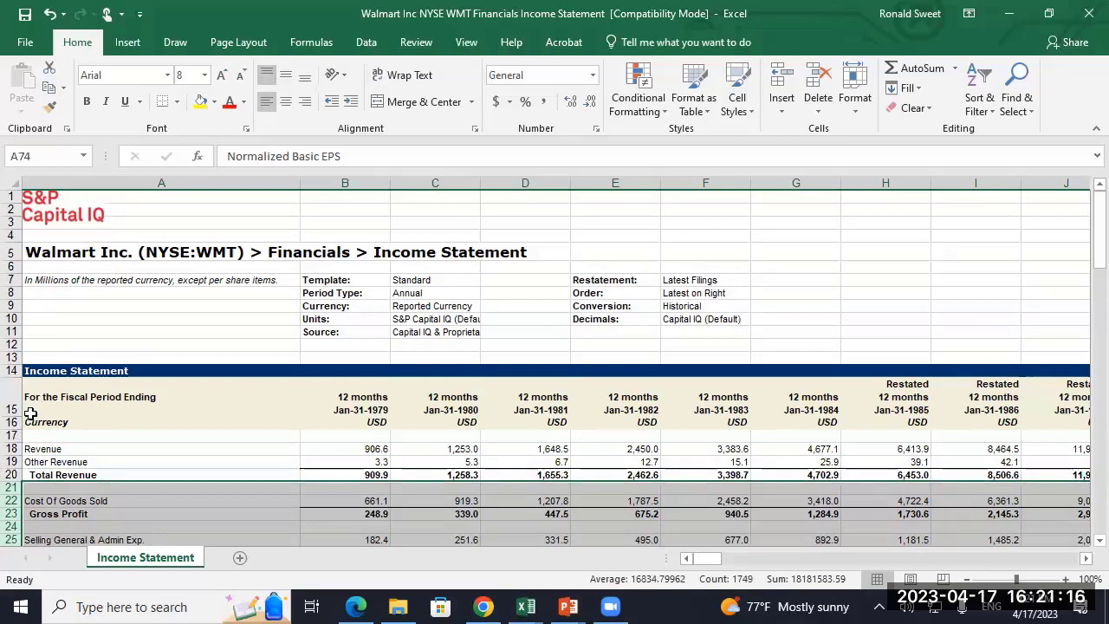
pyautogui.rightClick(11, 489)
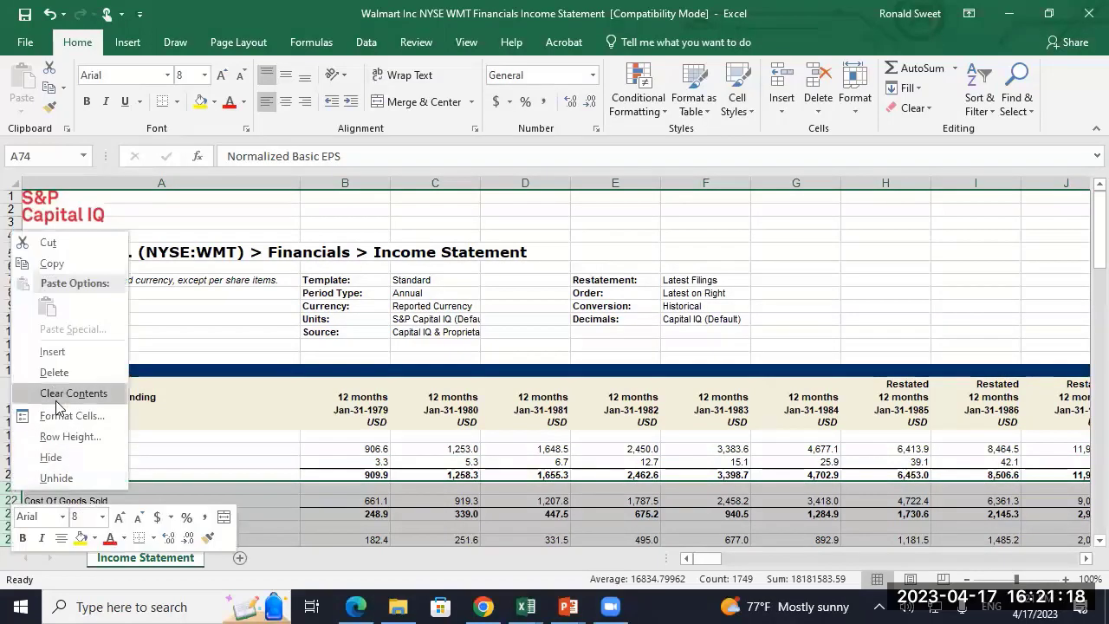
pyautogui.click(50, 456)
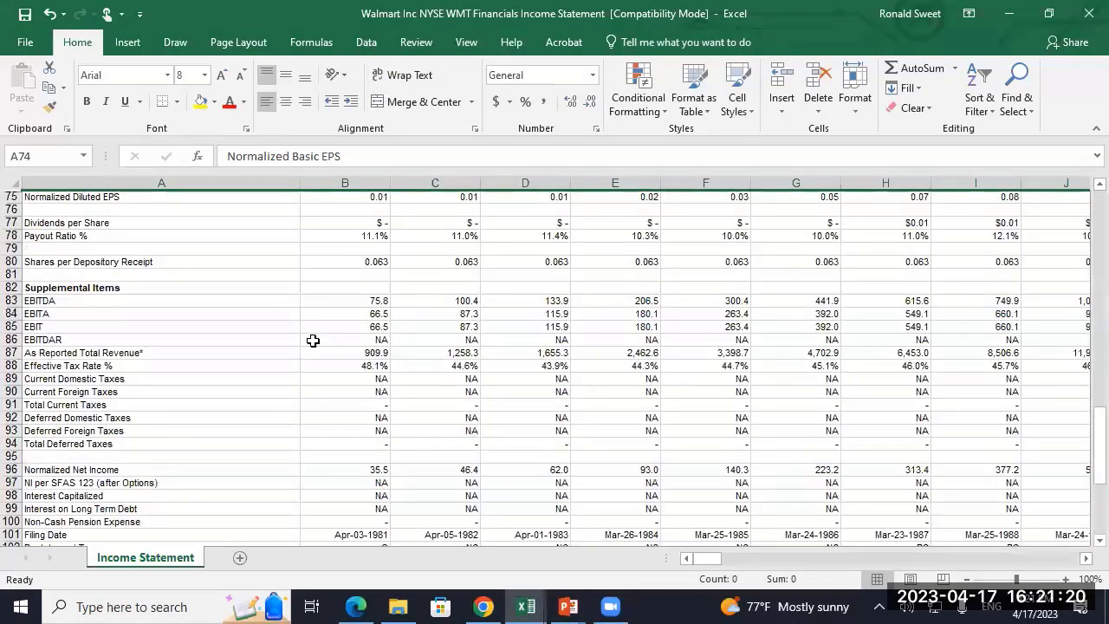
# - Calculate the first annual Normalized Diluted EPS growth in C76 as =+C75/B75-1, formatted as a right-aligned percentage
pyautogui.hotkey('ctrl', 'Home')
pyautogui.hotkey('ctrl', 'Down')
pyautogui.hotkey('ctrl', 'Down')
pyautogui.hotkey('ctrl', 'Down')
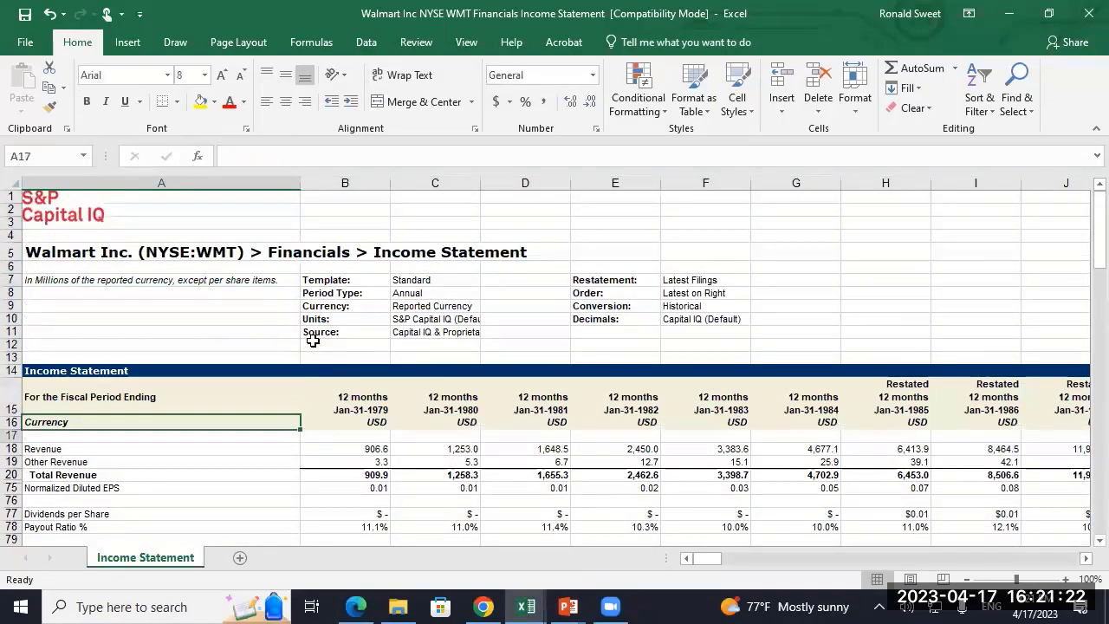
pyautogui.press('Right')
pyautogui.hotkey('ctrl', 'Down')
pyautogui.press('Right')
pyautogui.press('Up')
pyautogui.press('Up')
pyautogui.press('Up')
pyautogui.press('Up')
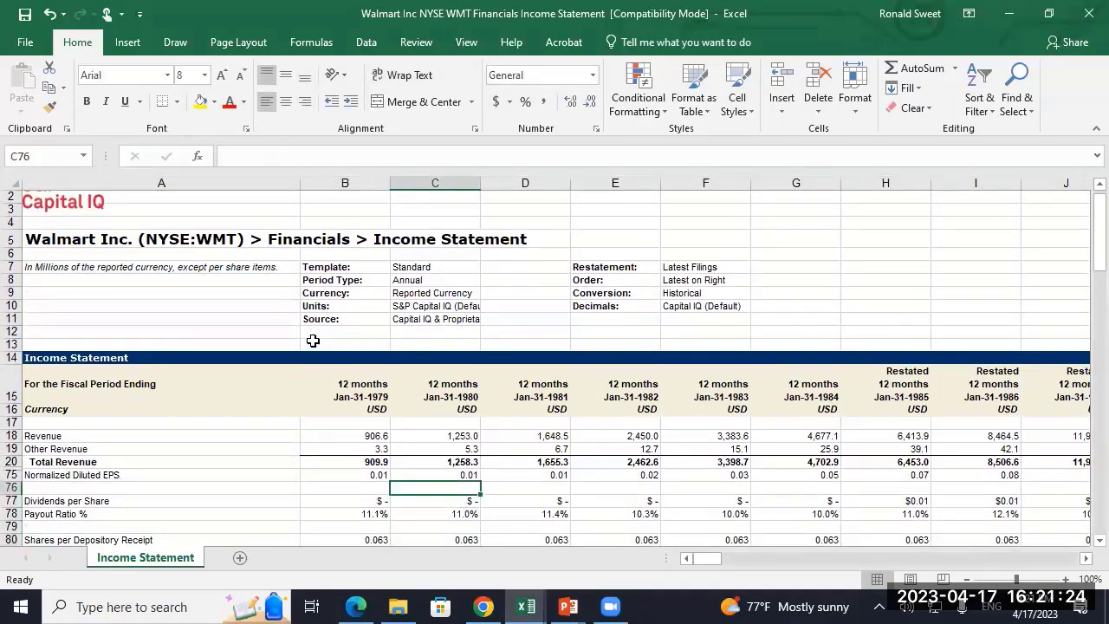
pyautogui.write('+')
pyautogui.press('Up')
pyautogui.write('/')
pyautogui.press('Left')
pyautogui.press('Up')
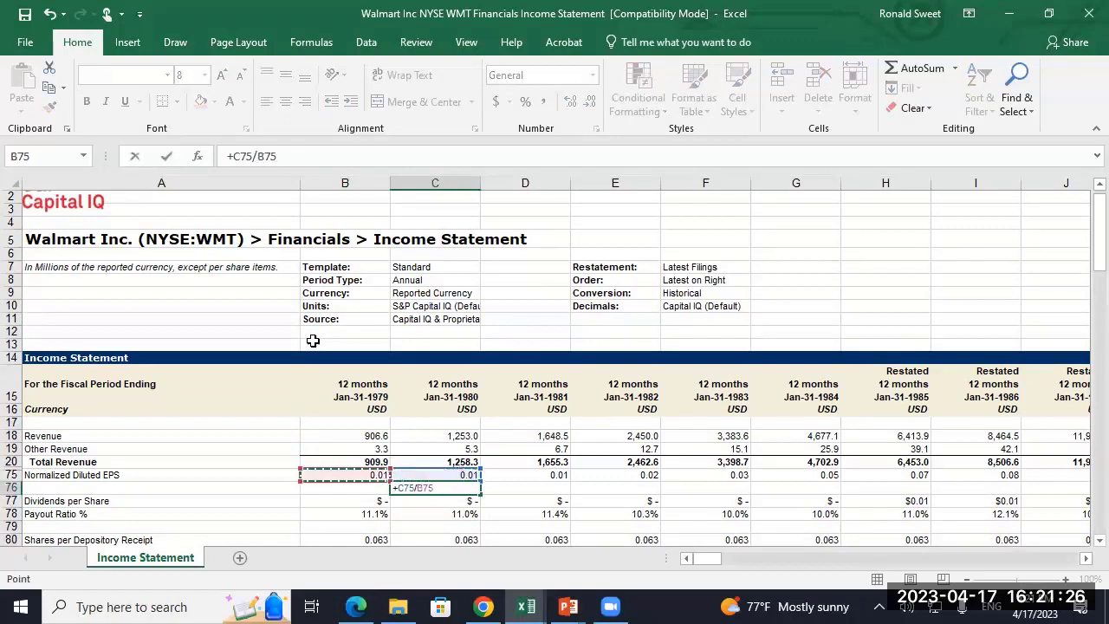
pyautogui.write('-1')
pyautogui.hotkey('ctrl', 'Return')
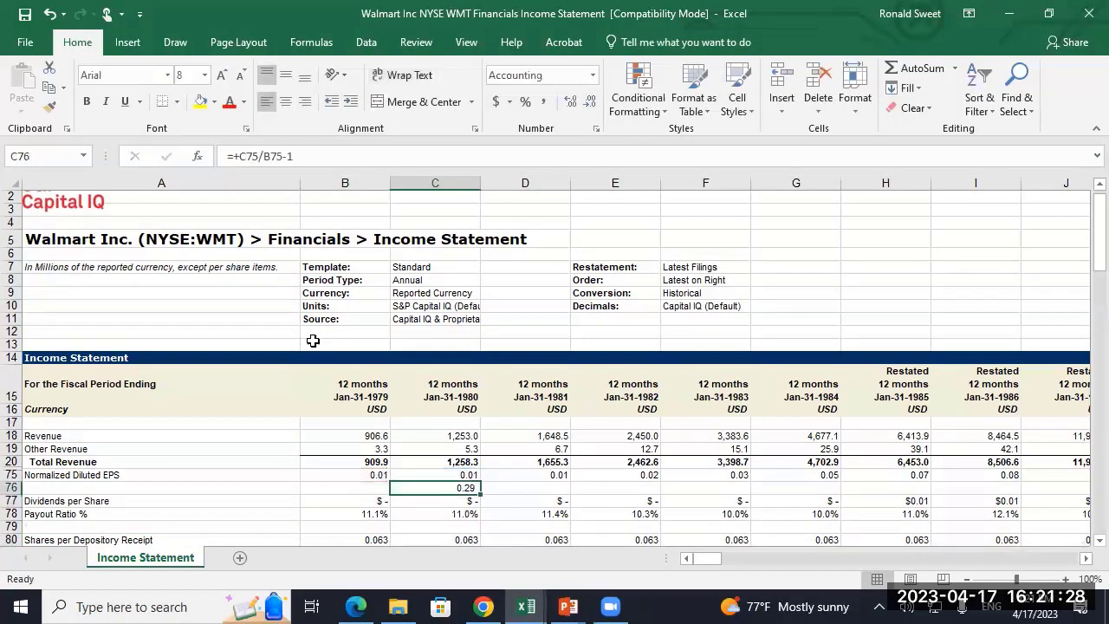
pyautogui.click(526, 101)
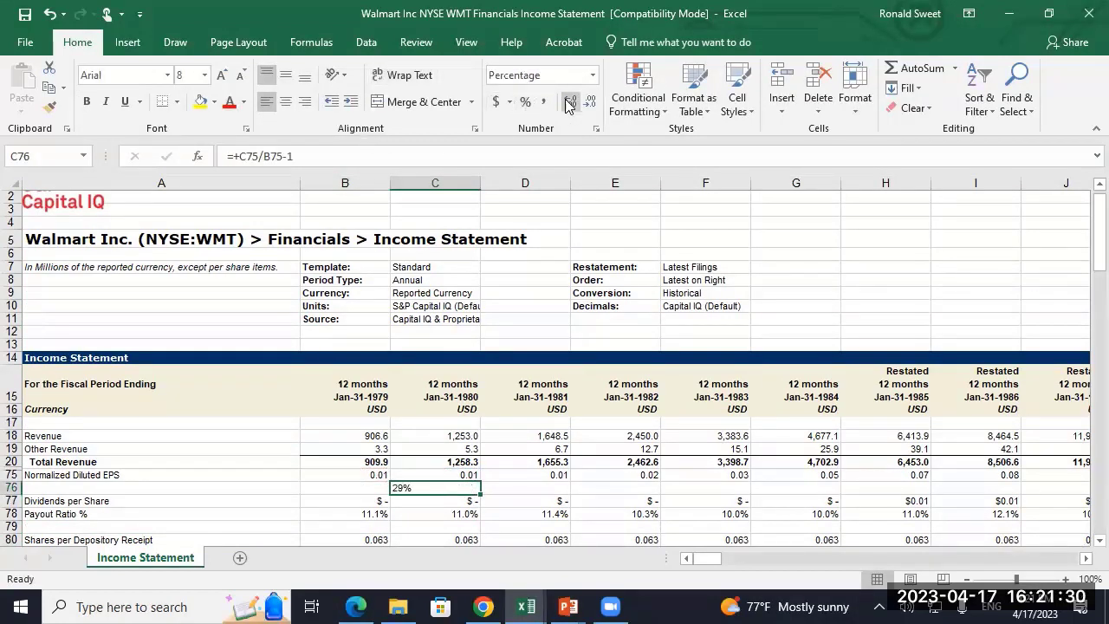
pyautogui.click(308, 103)
# - Copy the EPS growth formula from C76 across row 76 through column AT, the Jan-31-2023 year
pyautogui.hotkey('ctrl', 'c')
pyautogui.hotkey('shift', 'Right')
pyautogui.hotkey('shift', 'Right')
pyautogui.hotkey('shift', 'Right')
pyautogui.hotkey('shift', 'Right')
pyautogui.hotkey('shift', 'Right')
pyautogui.hotkey('shift', 'Right')
pyautogui.hotkey('shift', 'Right')
pyautogui.hotkey('shift', 'Right')
pyautogui.hotkey('shift', 'Right')
pyautogui.hotkey('shift', 'Right')
pyautogui.hotkey('shift', 'Right')
pyautogui.hotkey('shift', 'Right')
pyautogui.hotkey('shift', 'Right')
pyautogui.hotkey('shift', 'Right')
pyautogui.hotkey('shift', 'Right')
pyautogui.hotkey('shift', 'Right')
pyautogui.hotkey('shift', 'Right')
pyautogui.hotkey('shift', 'Right')
pyautogui.hotkey('shift', 'Right')
pyautogui.hotkey('shift', 'Right')
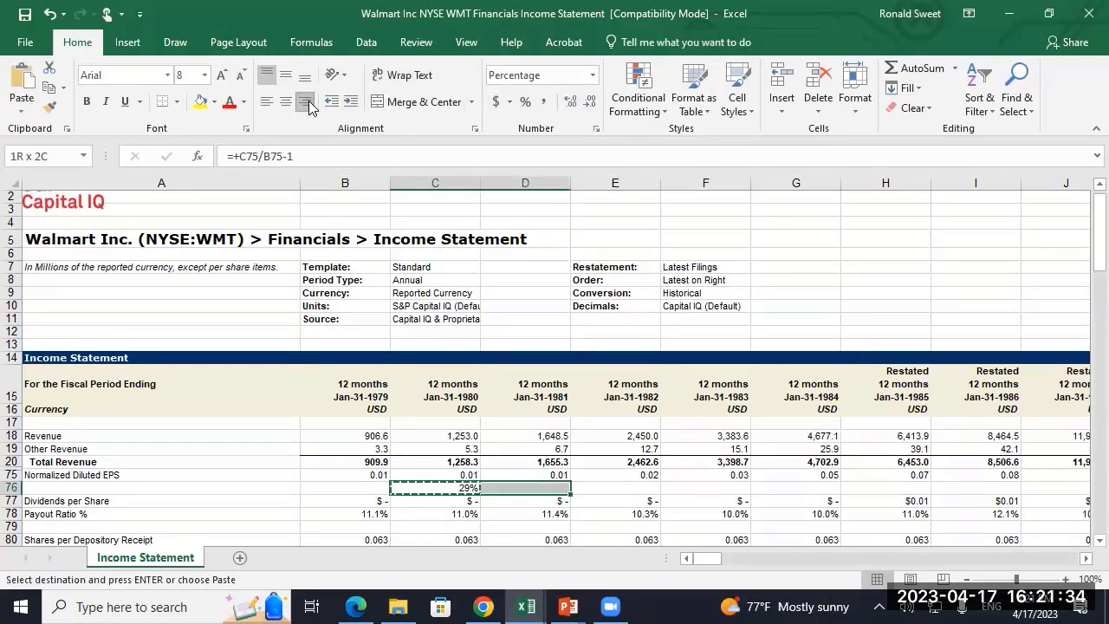
pyautogui.hotkey('shift', 'Right')
pyautogui.hotkey('shift', 'Right')
pyautogui.hotkey('shift', 'Right')
pyautogui.hotkey('shift', 'Right')
pyautogui.hotkey('shift', 'Right')
pyautogui.hotkey('shift', 'Right')
pyautogui.hotkey('shift', 'Right')
pyautogui.hotkey('shift', 'Right')
pyautogui.hotkey('shift', 'Right')
pyautogui.hotkey('shift', 'Right')
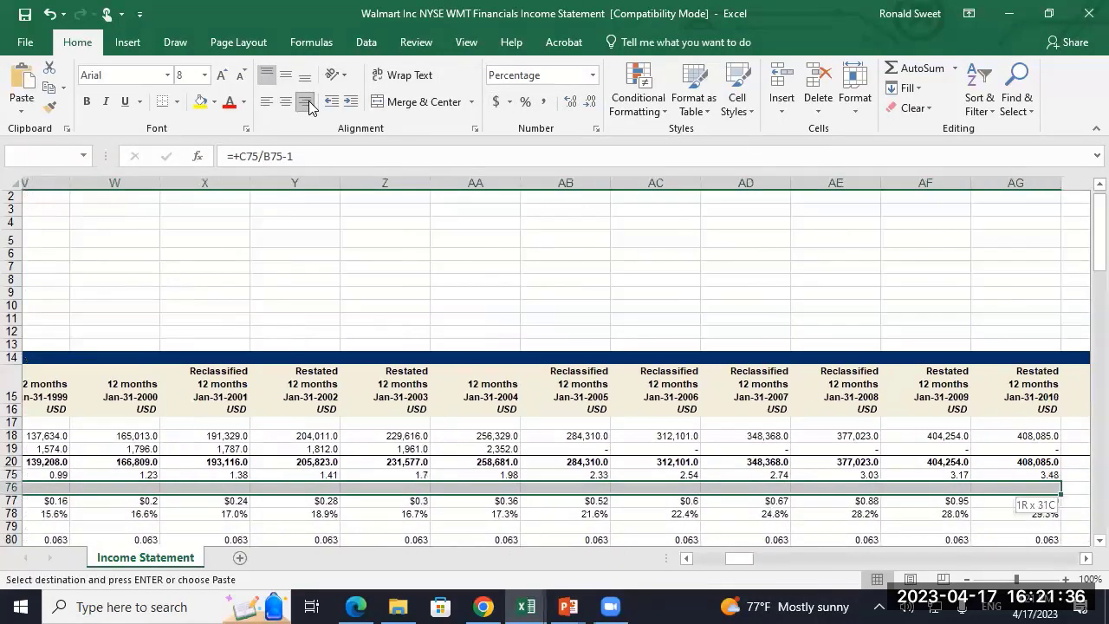
pyautogui.hotkey('shift', 'Right')
pyautogui.hotkey('shift', 'Right')
pyautogui.hotkey('shift', 'Right')
pyautogui.hotkey('shift', 'Right')
pyautogui.hotkey('shift', 'Right')
pyautogui.hotkey('shift', 'Right')
pyautogui.hotkey('shift', 'Right')
pyautogui.hotkey('shift', 'Right')
pyautogui.hotkey('shift', 'Right')
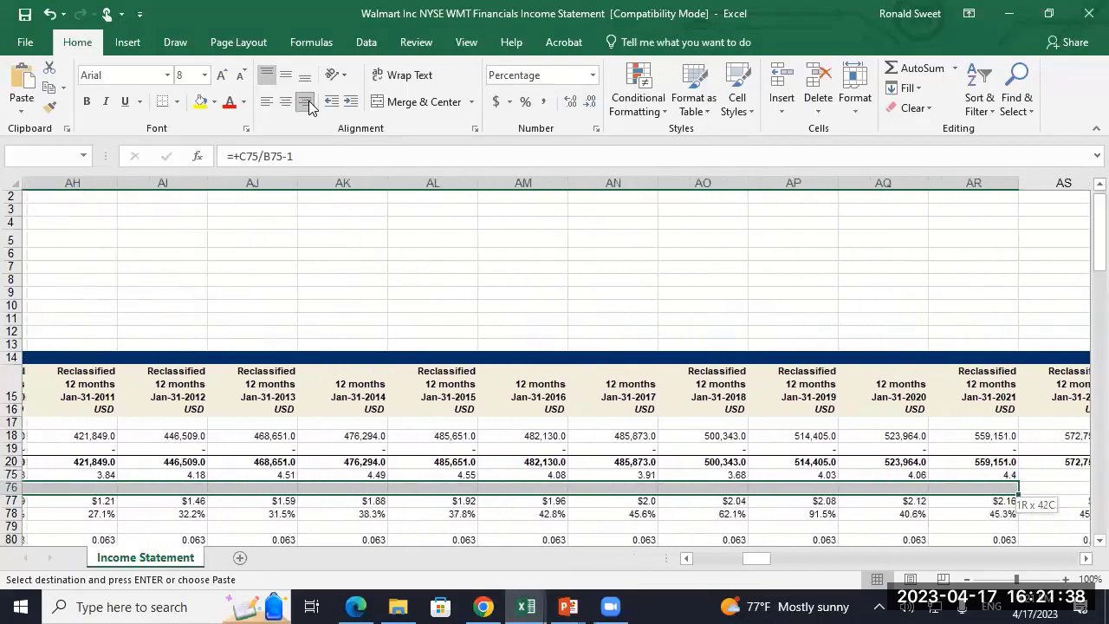
pyautogui.press('Return')
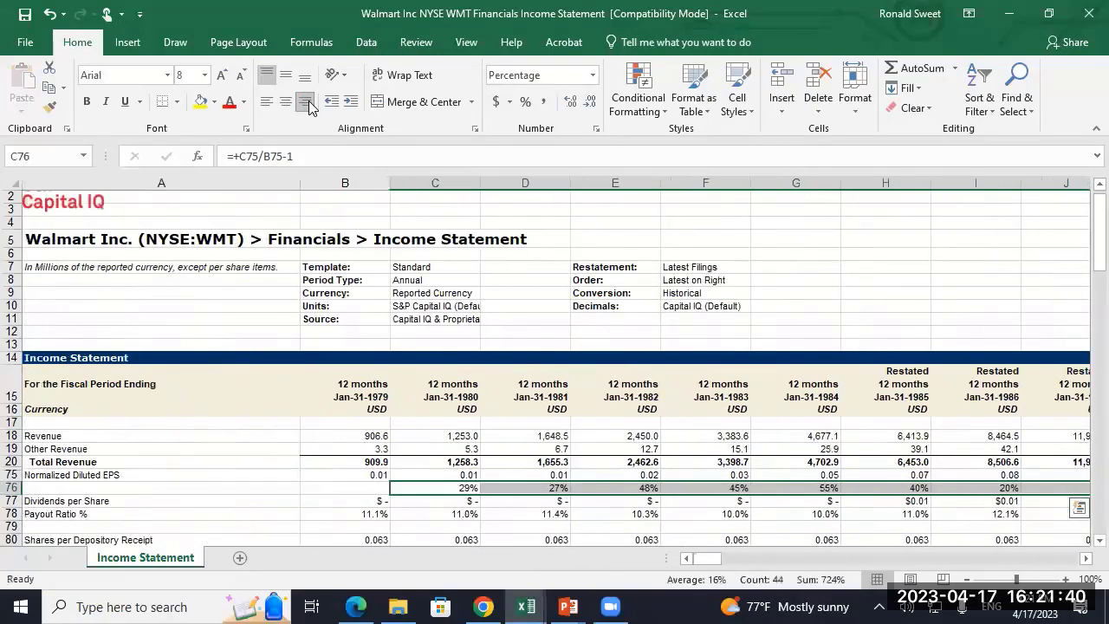
# - Examine the recent annual EPS growth rates in row 76, including the average over the last five fiscal years
pyautogui.press('Left')
pyautogui.press('Left')
pyautogui.press('Left')
pyautogui.press('Left')
pyautogui.press('Left')
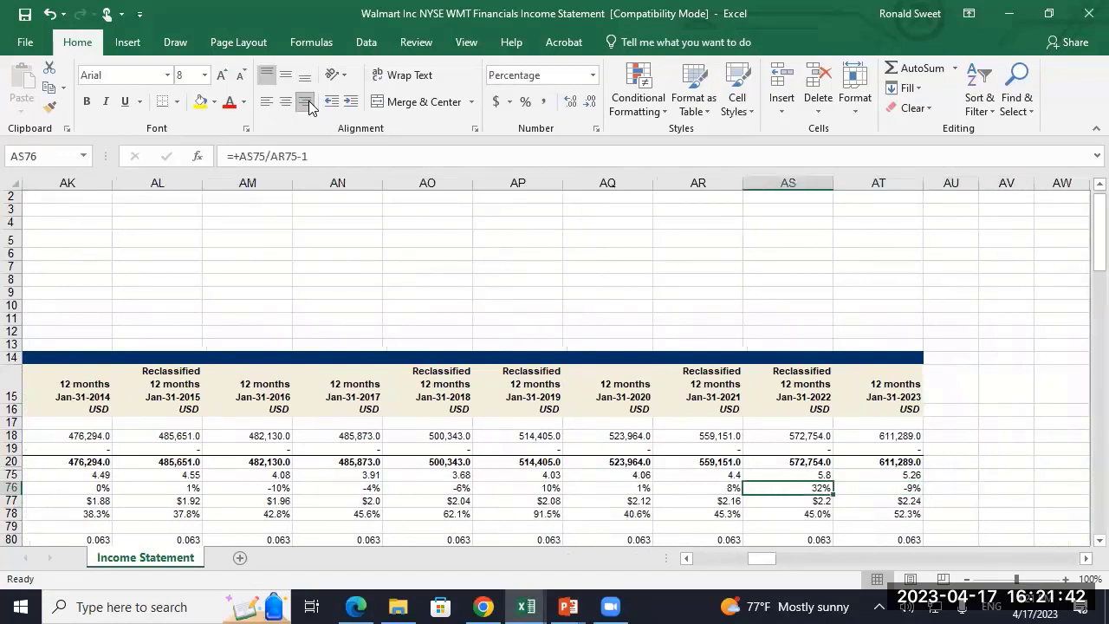
pyautogui.press('Left')
pyautogui.press('Left')
pyautogui.press('Left')
pyautogui.press('Left')
pyautogui.press('Left')
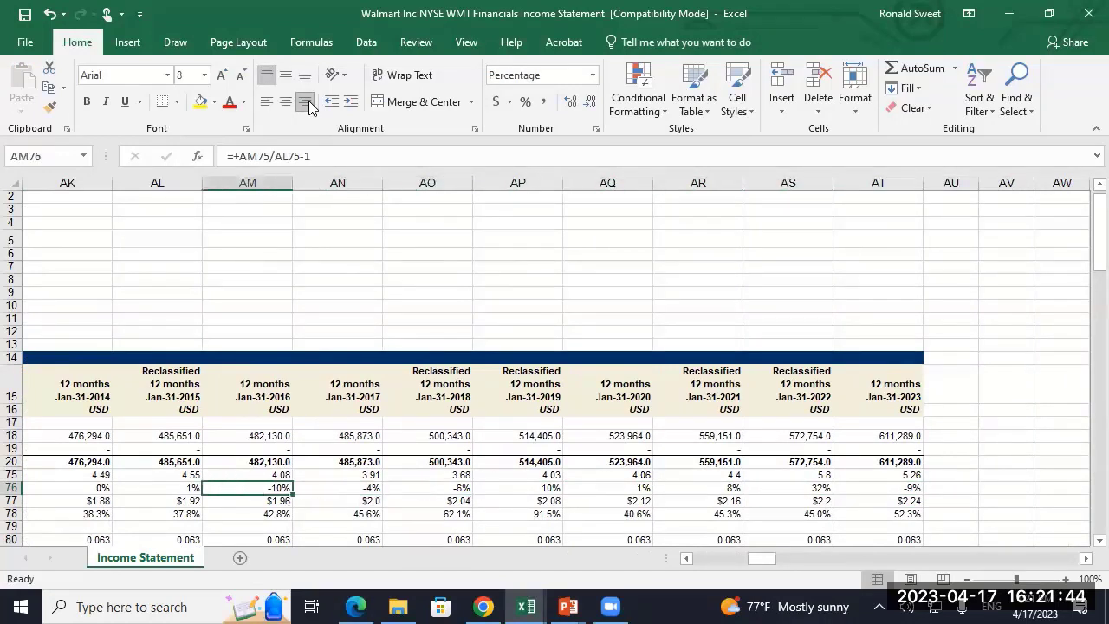
pyautogui.press('Right')
pyautogui.press('Right')
pyautogui.hotkey('shift', 'Right')
pyautogui.hotkey('shift', 'Right')
pyautogui.hotkey('shift', 'Right')
pyautogui.press('Right')
pyautogui.press('Right')
pyautogui.press('Right')
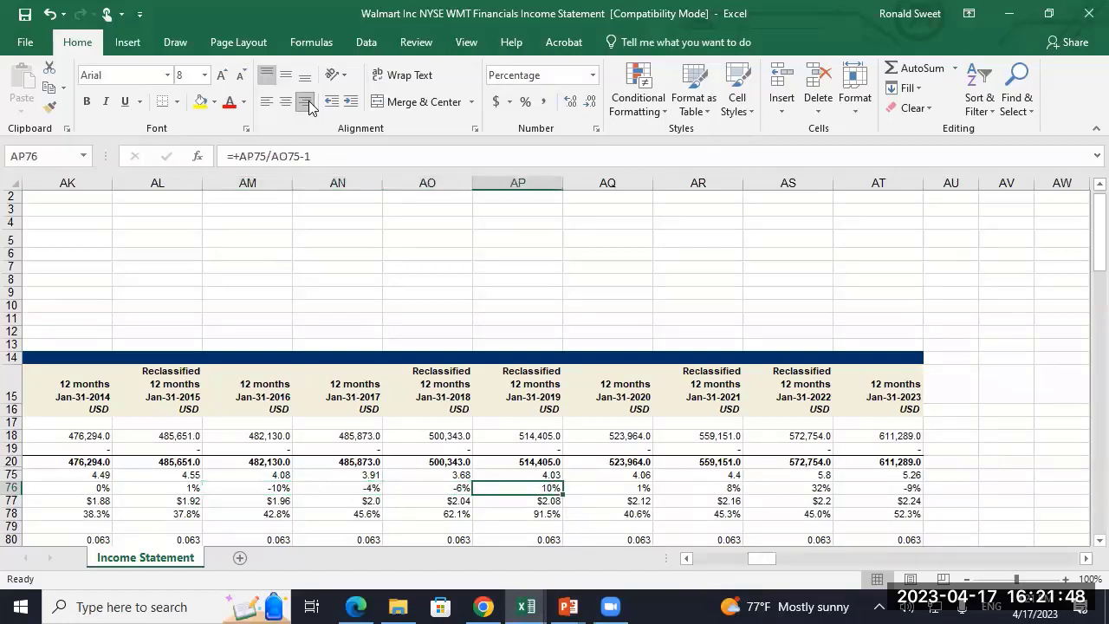
pyautogui.hotkey('shift', 'Right')
pyautogui.hotkey('shift', 'Right')
pyautogui.hotkey('shift', 'Right')
pyautogui.hotkey('shift', 'Right')
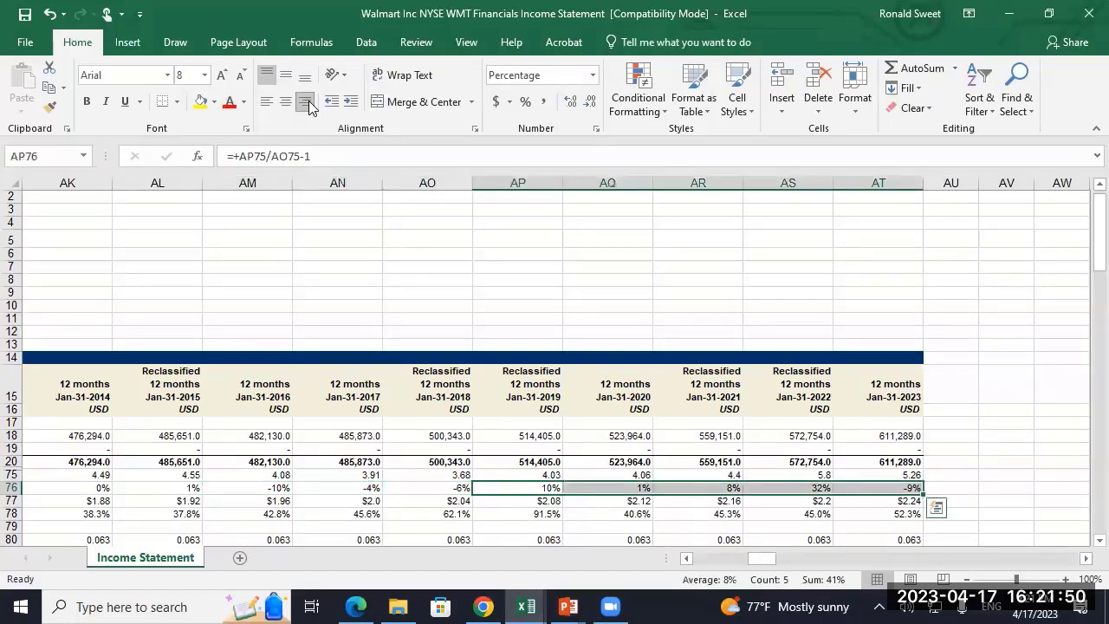
pyautogui.press('Right')
pyautogui.press('Right')
pyautogui.press('Right')
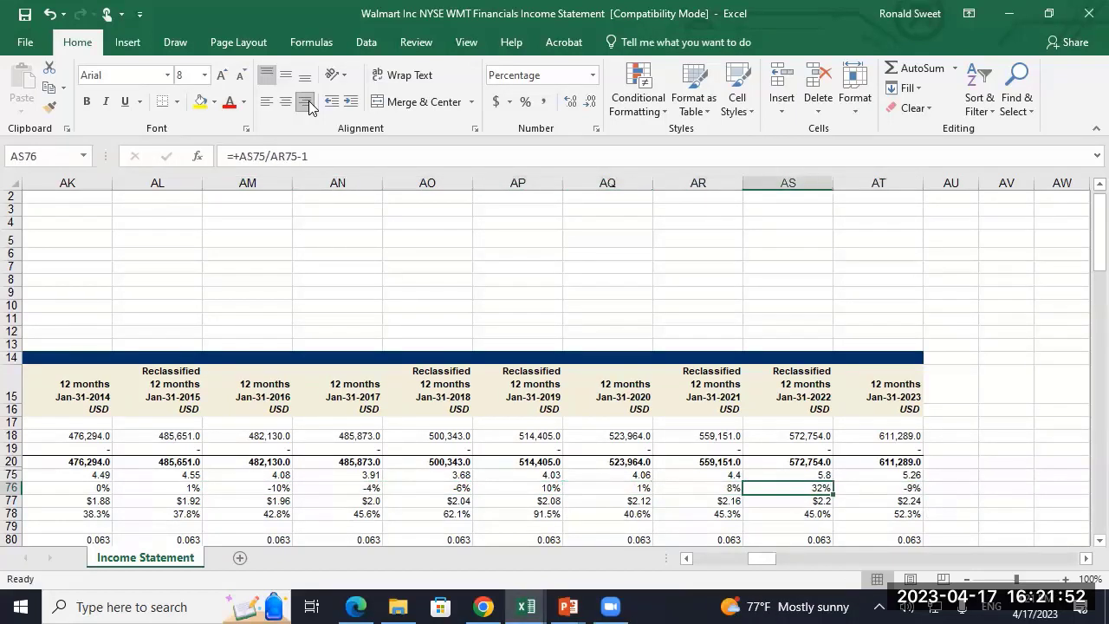
pyautogui.press('Right')
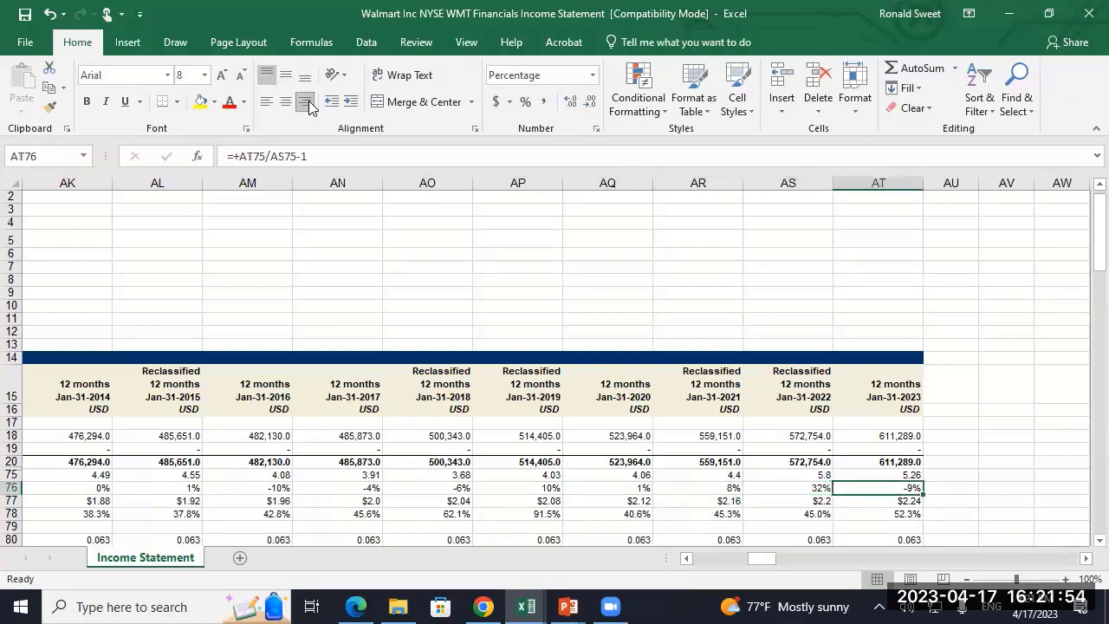
# - Enter the heading "3 Year" in AU17, beside the Jan-31-2023 column
pyautogui.press('Right')
pyautogui.press('Up')
pyautogui.press('Up')
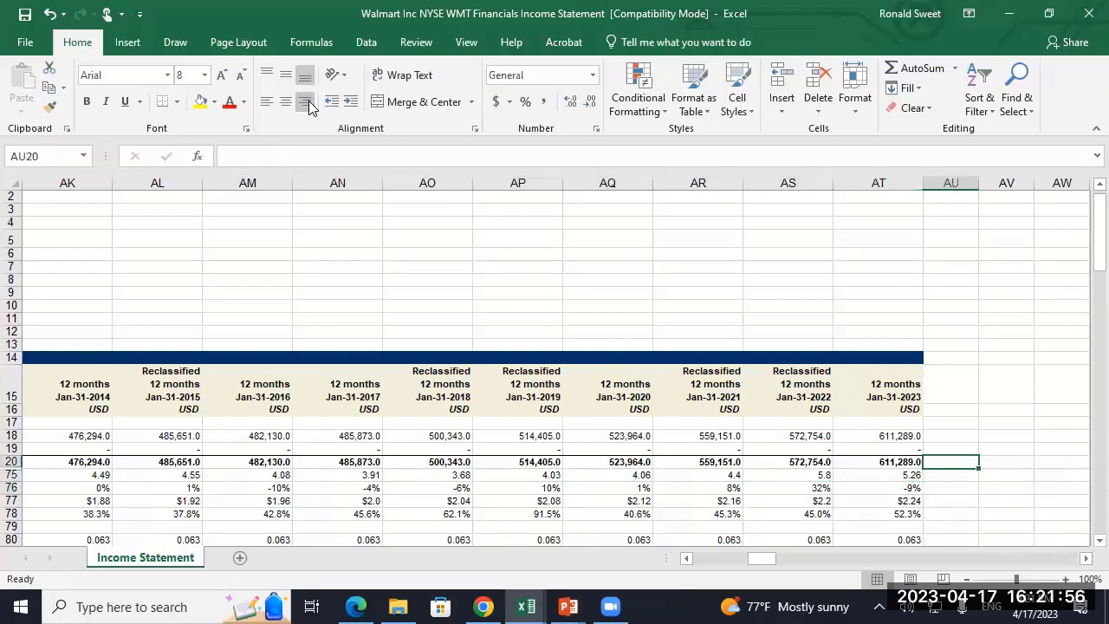
pyautogui.press('Up')
pyautogui.press('Up')
pyautogui.press('Up')
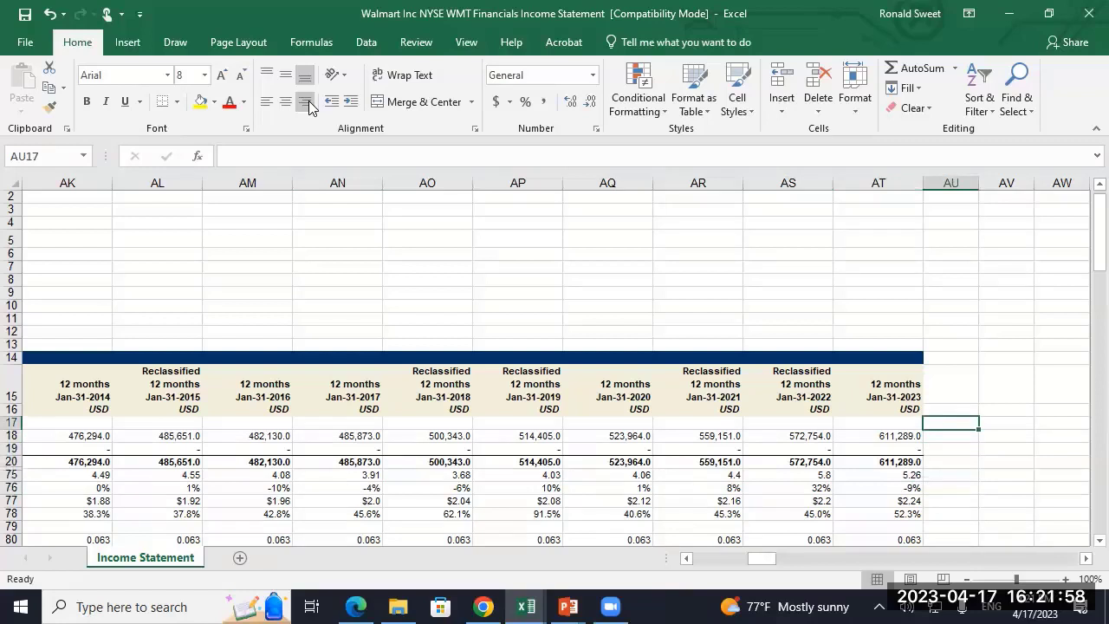
pyautogui.write('3 Year')
pyautogui.press('Tab')
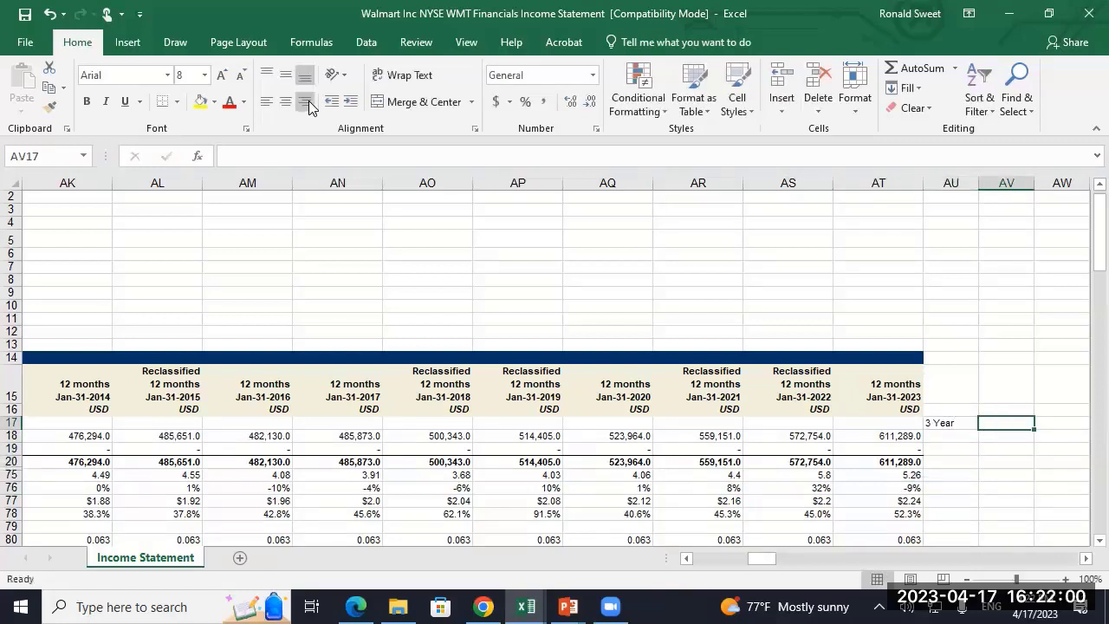
# - Enter the headings "5 Year" in AV17 and "10 Year" in AW17, and select AU16:AW16 above the three period headings
pyautogui.write('5 Year')
pyautogui.press('Tab')
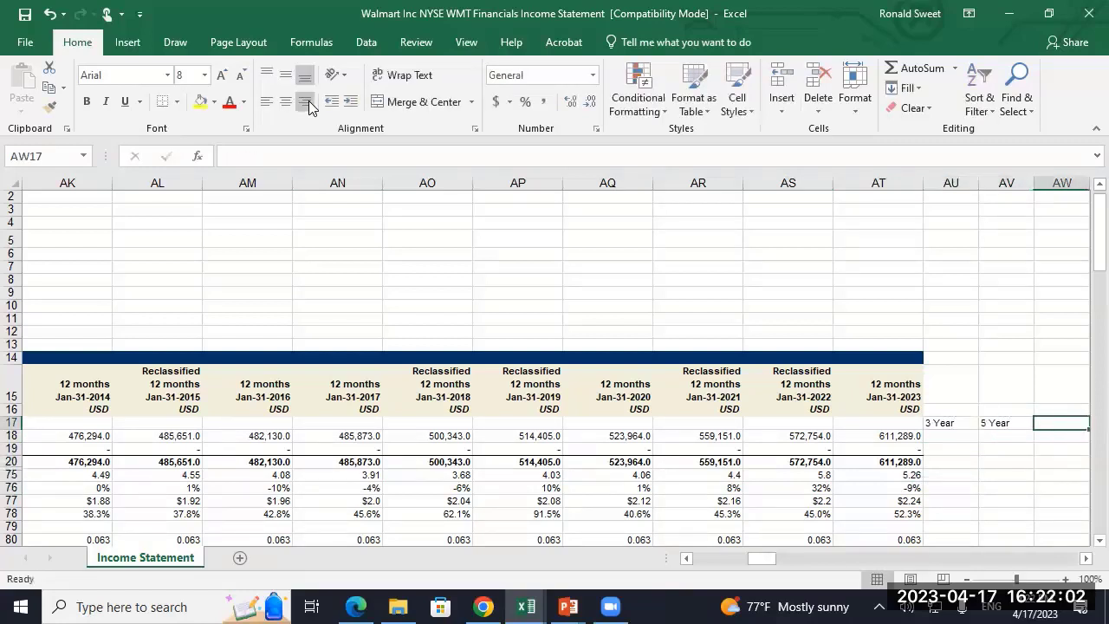
pyautogui.write('10 Yea')
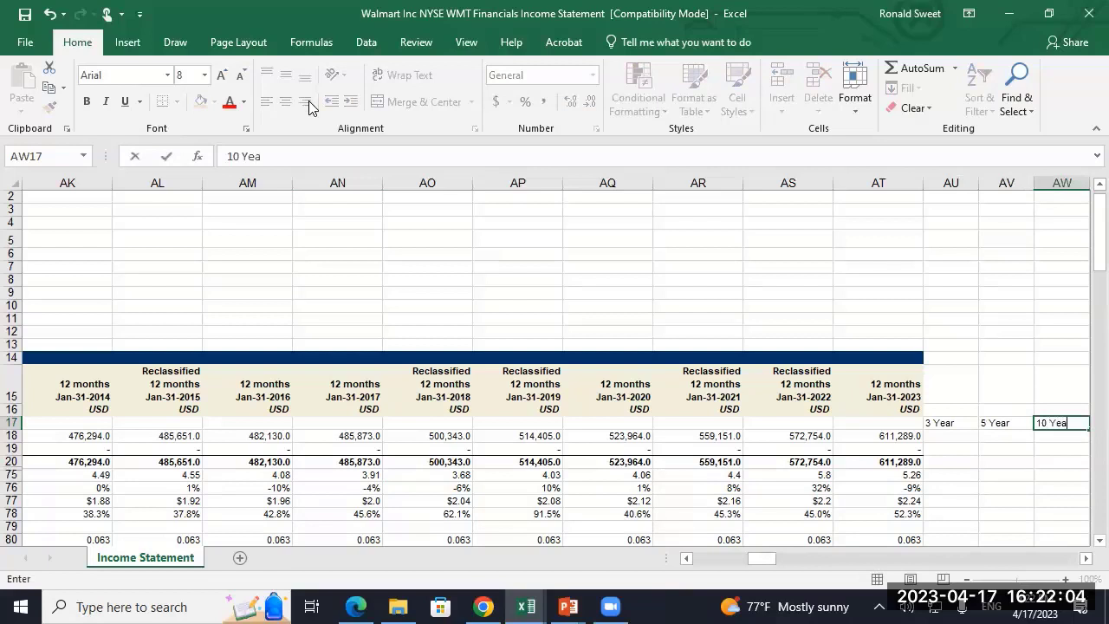
pyautogui.write('r')
pyautogui.press('Up')
pyautogui.press('Left')
pyautogui.press('Left')
pyautogui.press('Left')
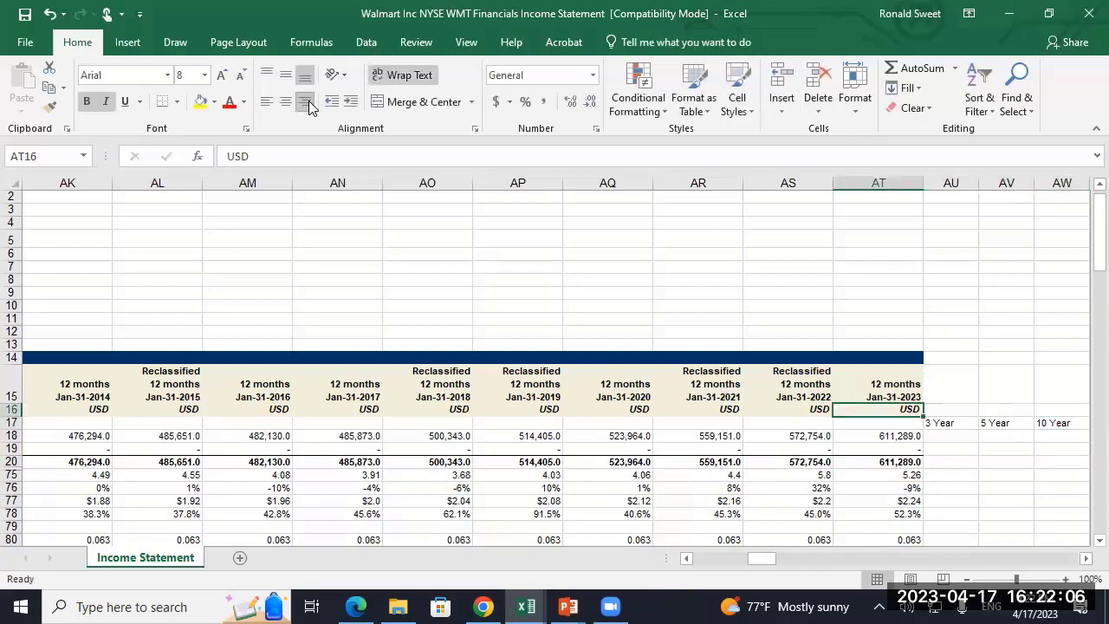
pyautogui.press('Right')
pyautogui.hotkey('shift', 'Right')
pyautogui.hotkey('shift', 'Right')
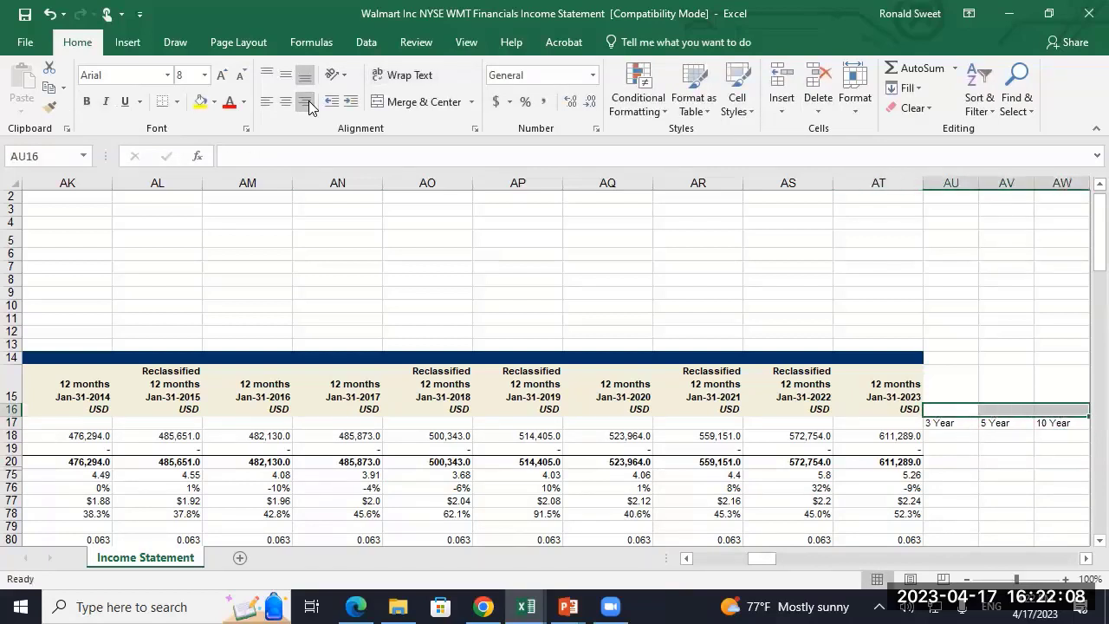
pyautogui.write('hmc')
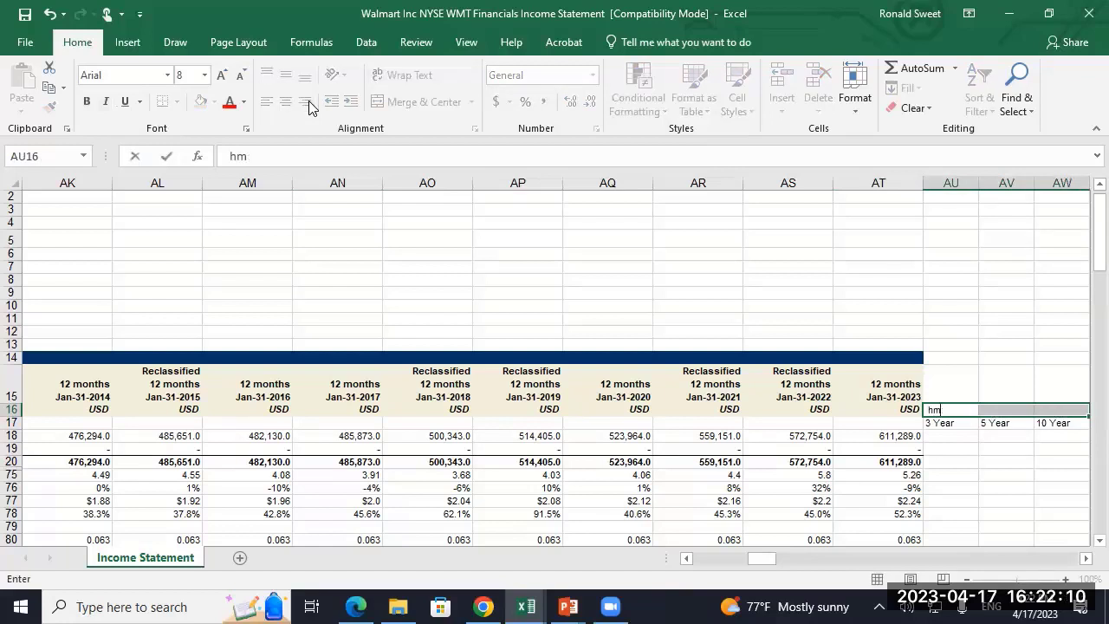
pyautogui.press('BackSpace')
pyautogui.press('BackSpace')
pyautogui.hotkey('alt', 'h')
pyautogui.press('c')
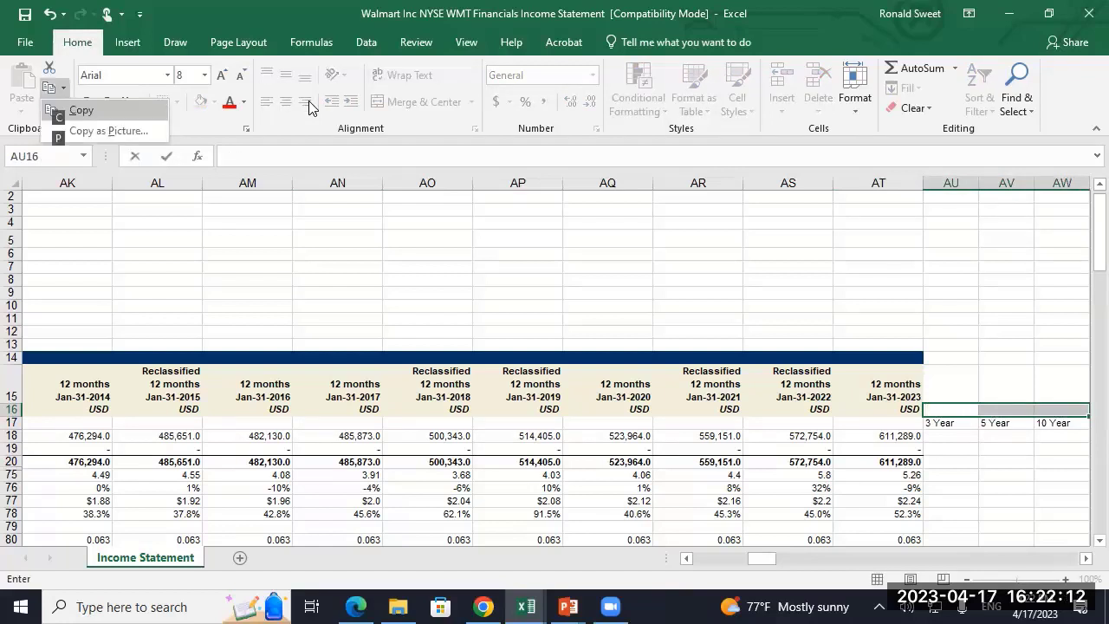
pyautogui.press('c')
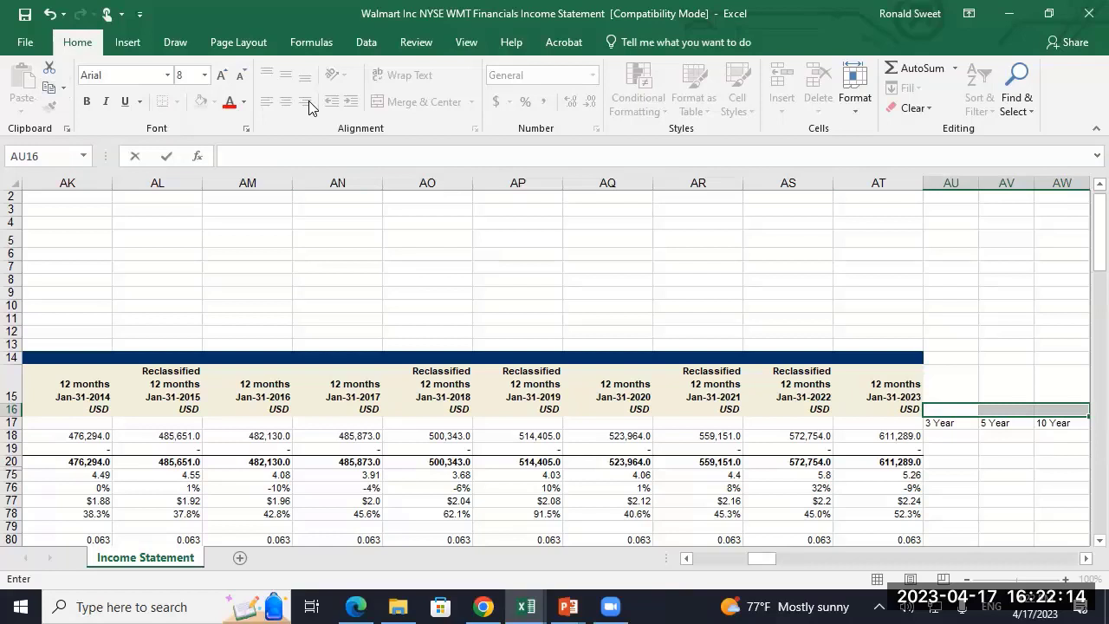
pyautogui.press('Escape')
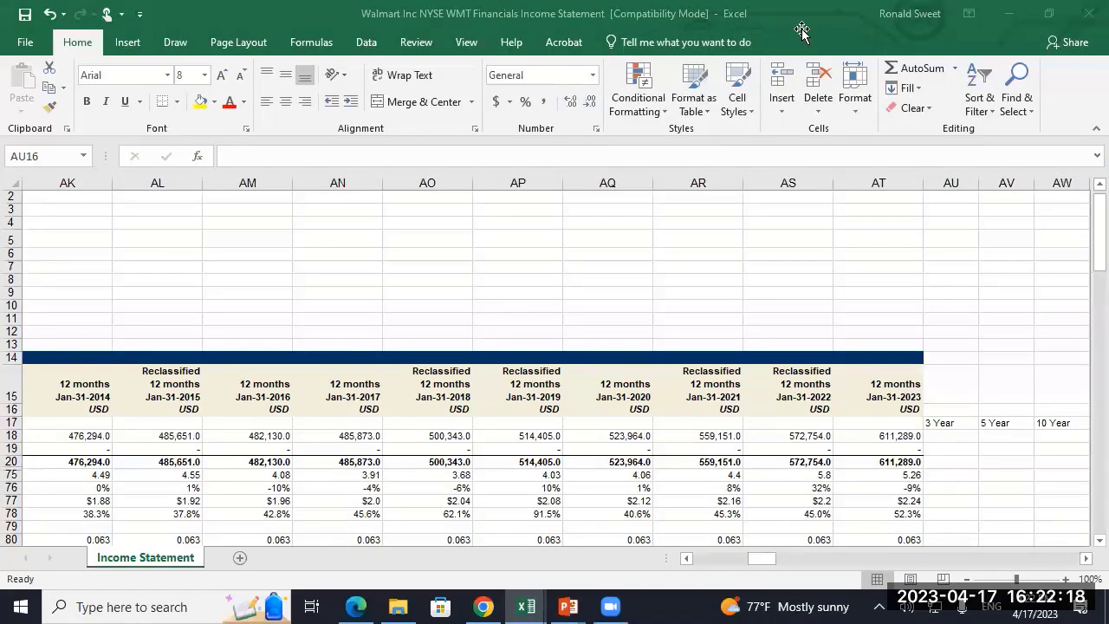
# - Enter the heading "CAGR" in AU16 above the "3 Year" heading
pyautogui.click(802, 29)
pyautogui.write('CA')
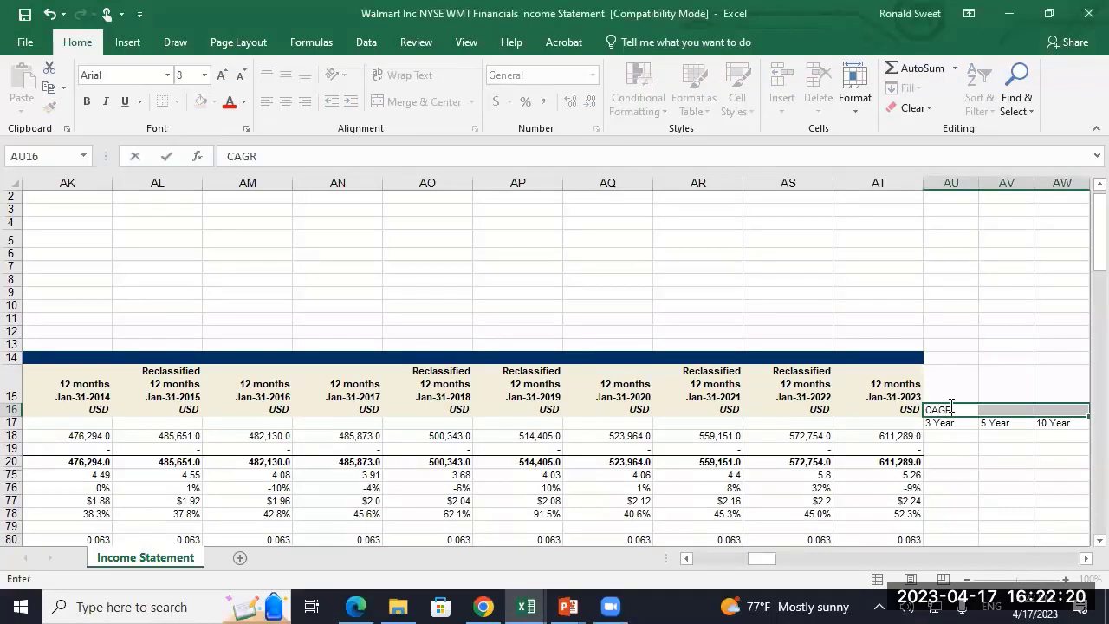
pyautogui.write('GR')
pyautogui.press('Return')
# - Calculate the 3-year revenue CAGR in AU18 as =+(AT18/AQ18)^(1/3)-1
pyautogui.press('Up')
pyautogui.press('Right')
pyautogui.press('Right')
pyautogui.press('Down')
pyautogui.press('Down')
pyautogui.press('Down')
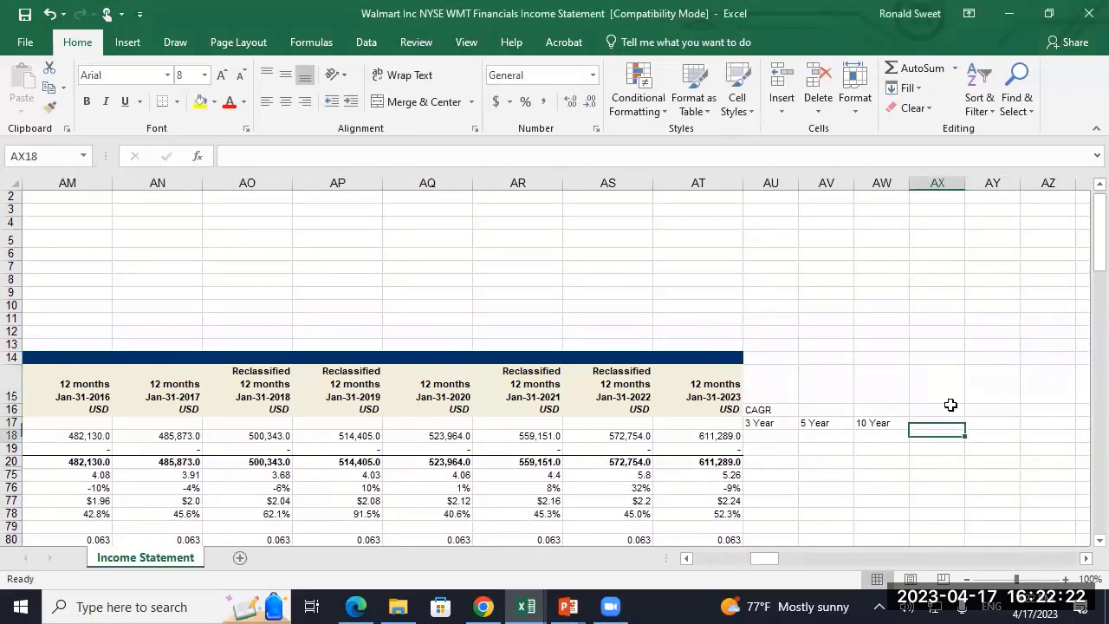
pyautogui.press('Left')
pyautogui.press('Left')
pyautogui.press('Left')
pyautogui.write('+')
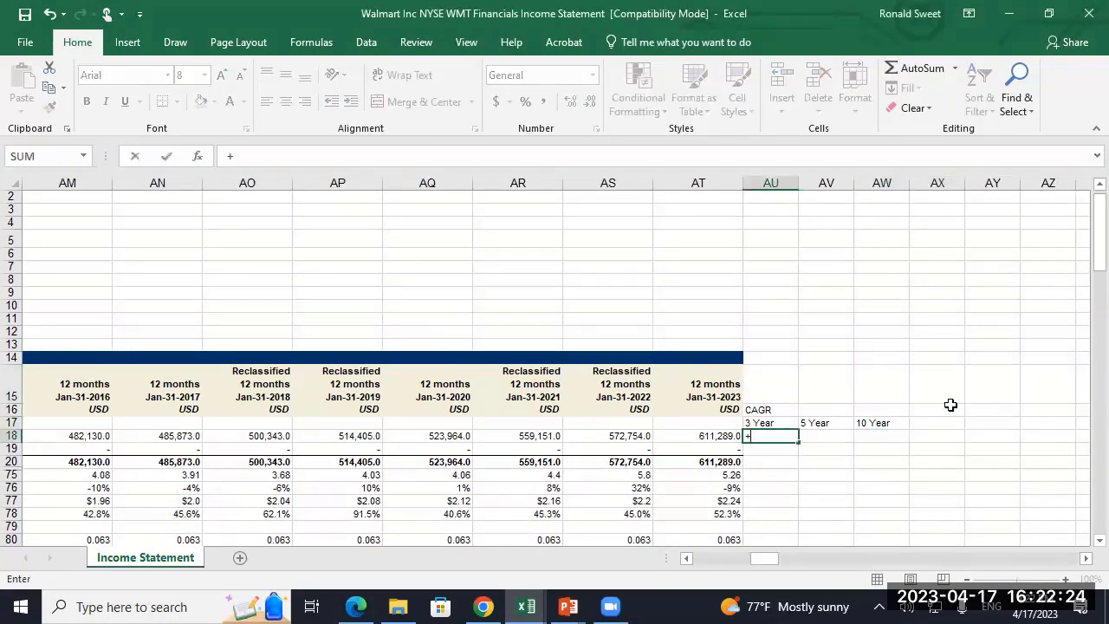
pyautogui.write('(')
pyautogui.press('Left')
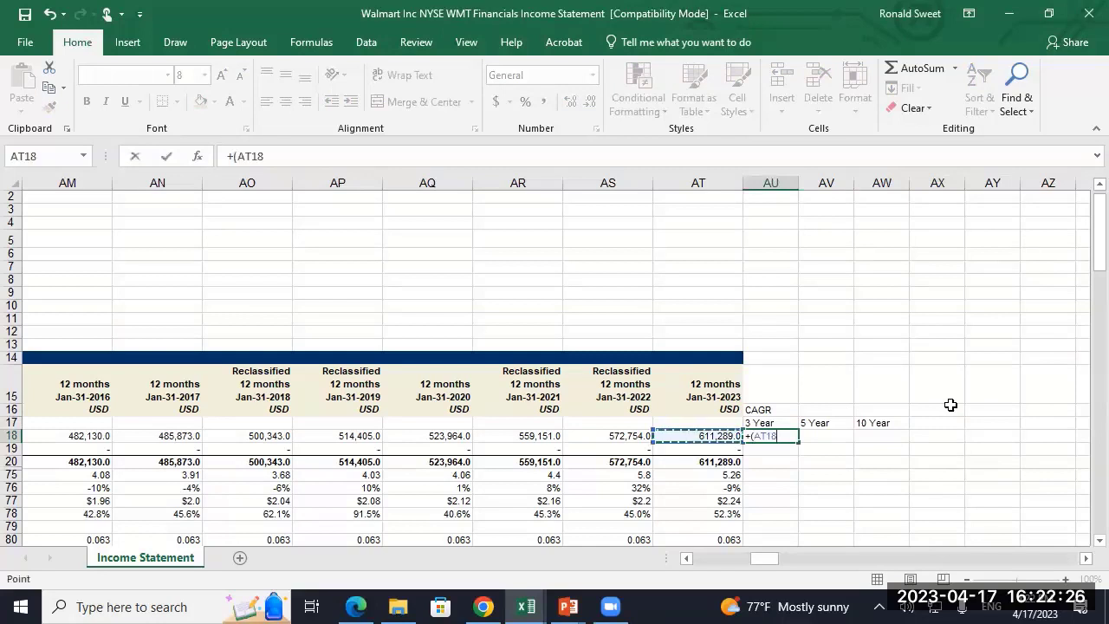
pyautogui.write('/')
pyautogui.press('Left')
pyautogui.press('Left')
pyautogui.press('Left')
pyautogui.press('Left')
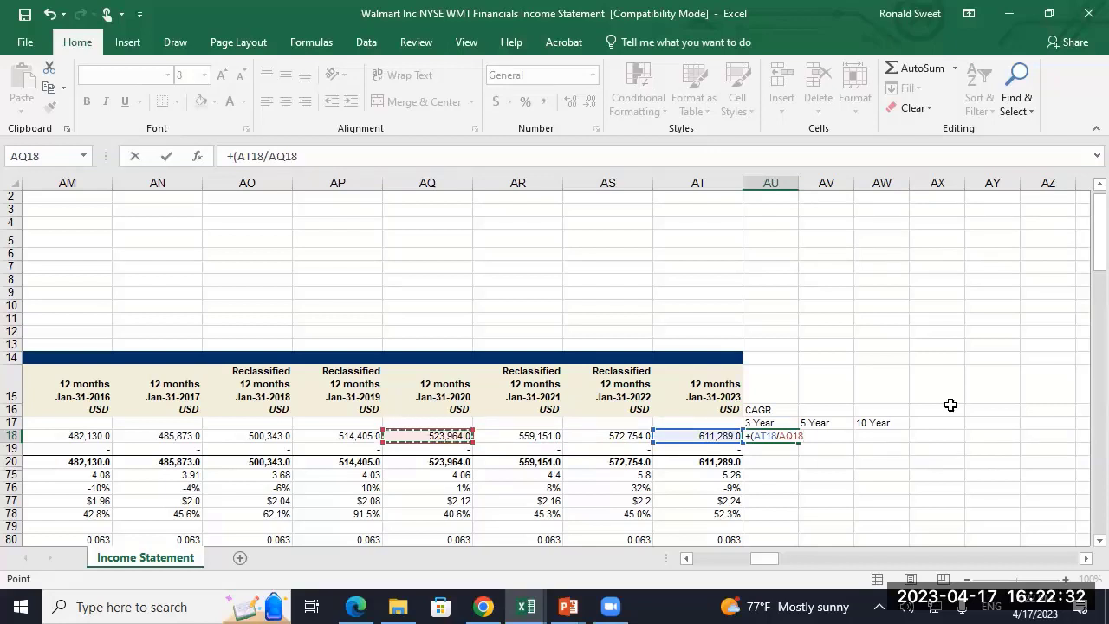
pyautogui.write(')^(1/3')
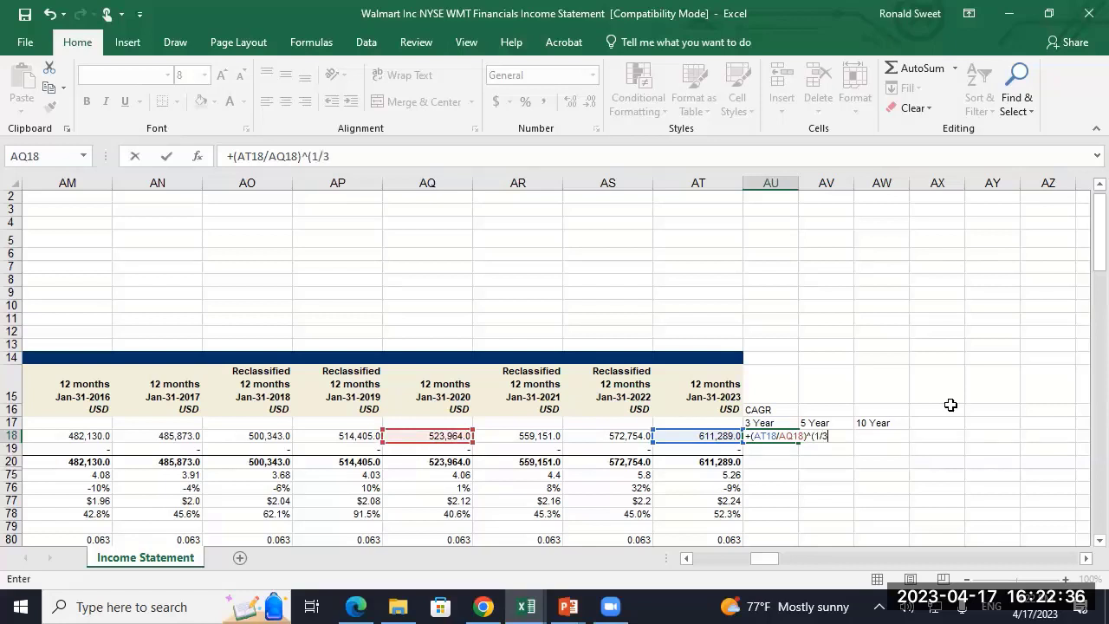
pyautogui.write(')-1')
pyautogui.press('Return')
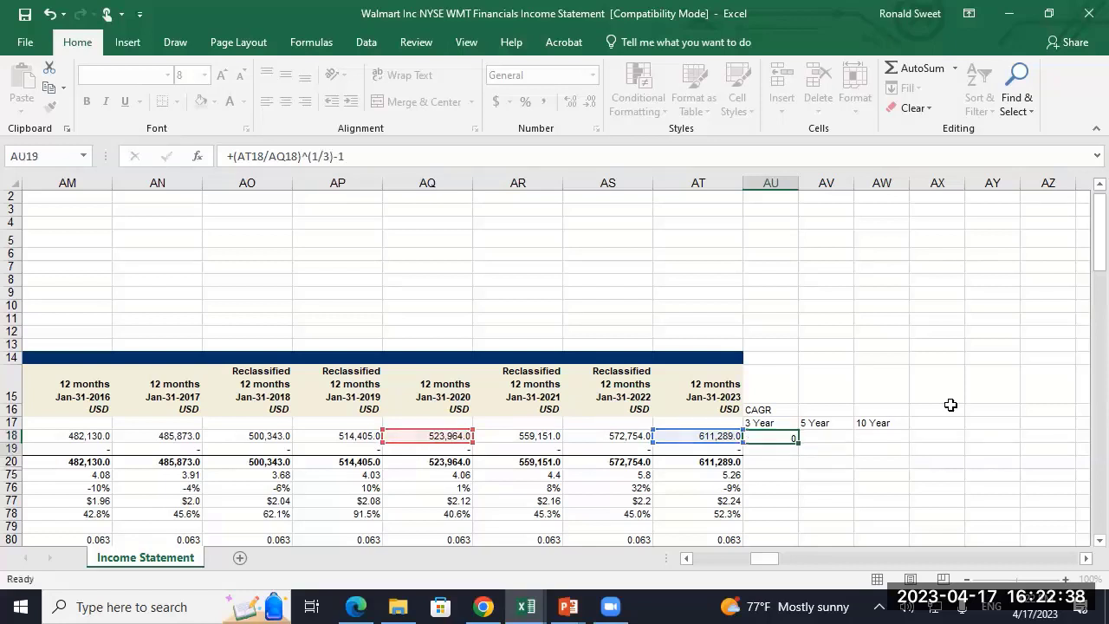
# - Format the 3-year revenue CAGR in AU18 as a percentage with two decimal places
pyautogui.press('Up')
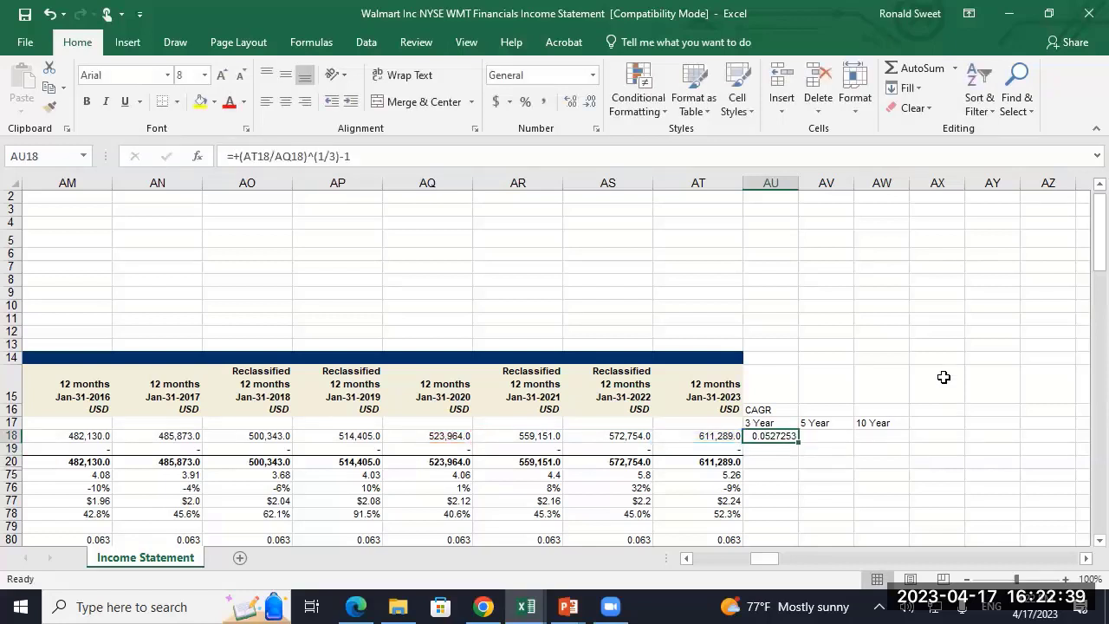
pyautogui.click(525, 102)
pyautogui.click(569, 102)
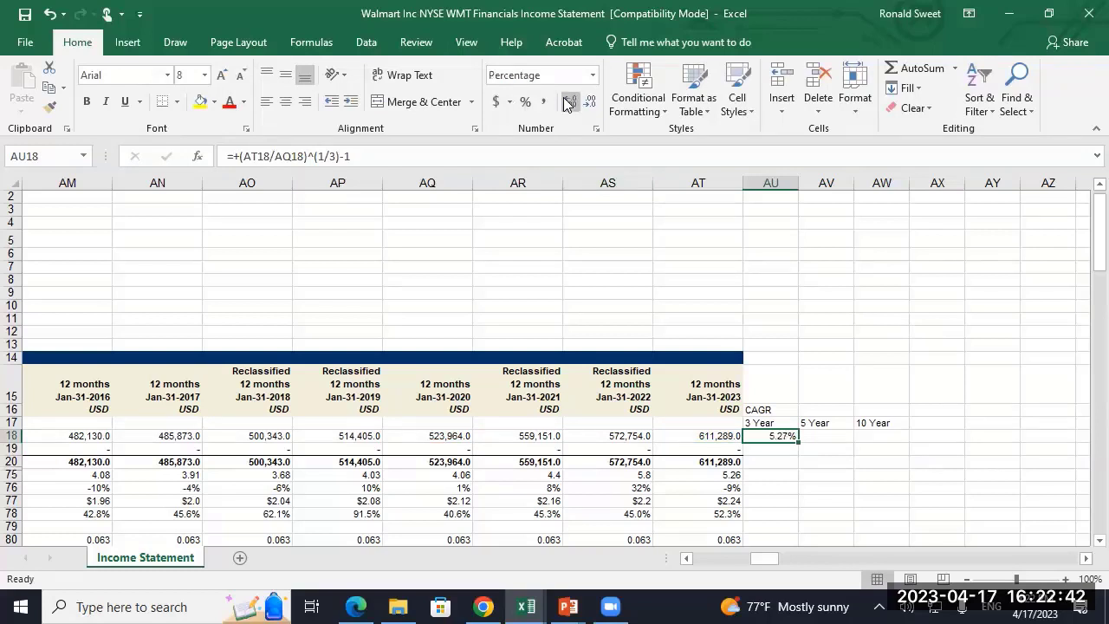
# - Copy the 3-year CAGR formula from AU18 to AU75 in the Normalized Diluted EPS row
pyautogui.hotkey('ctrl', 'c')
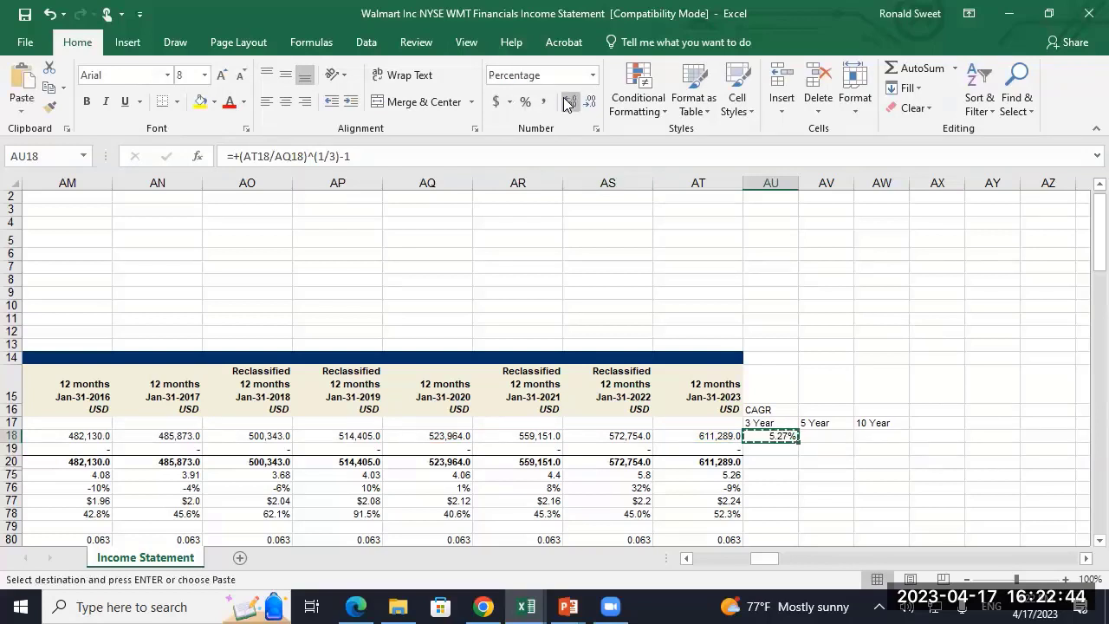
pyautogui.press('Down')
pyautogui.press('Down')
pyautogui.press('Down')
pyautogui.press('Return')
# - Enter the label "Rev" in AX17, beside the "10 Year" heading
pyautogui.press('Right')
pyautogui.press('Right')
pyautogui.press('Right')
pyautogui.press('Up')
pyautogui.press('Up')
pyautogui.press('Up')
pyautogui.press('Up')
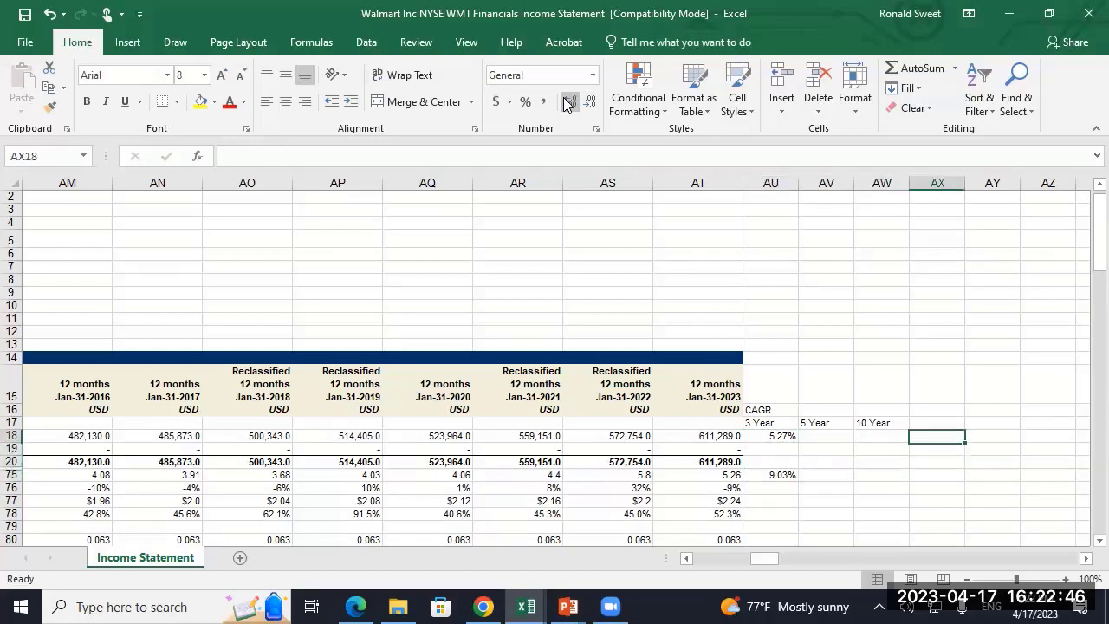
pyautogui.write('Rev')
pyautogui.press('Return')
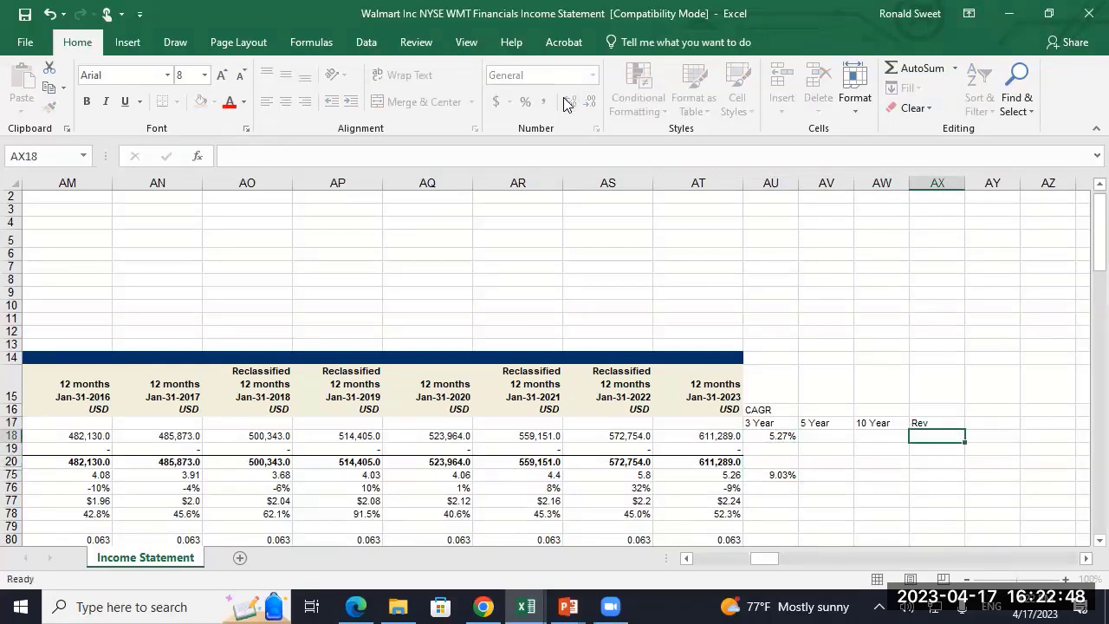
# - Enter the label EPS in AX75, beside the earnings-per-share row
pyautogui.press('Down')
pyautogui.press('Down')
pyautogui.press('Down')
pyautogui.write('EPS')
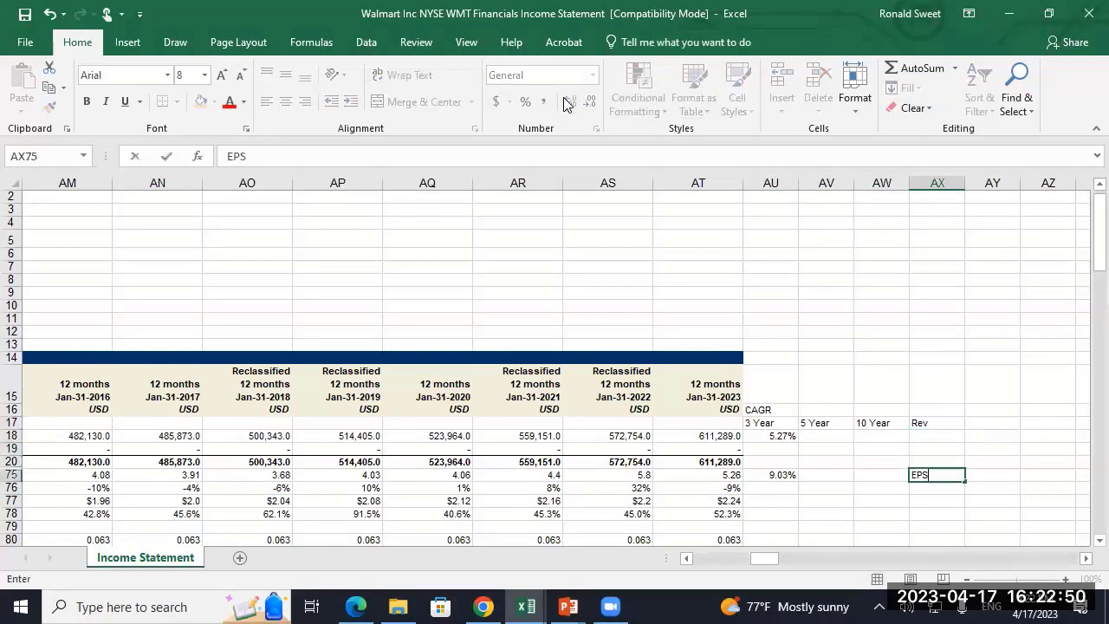
pyautogui.press('Return')
# - Calculate the 5-year revenue CAGR in AV18 with the formula =(AT18/AO18)^(1/5)-1
pyautogui.press('Left')
pyautogui.press('Left')
pyautogui.press('Left')
pyautogui.press('Up')
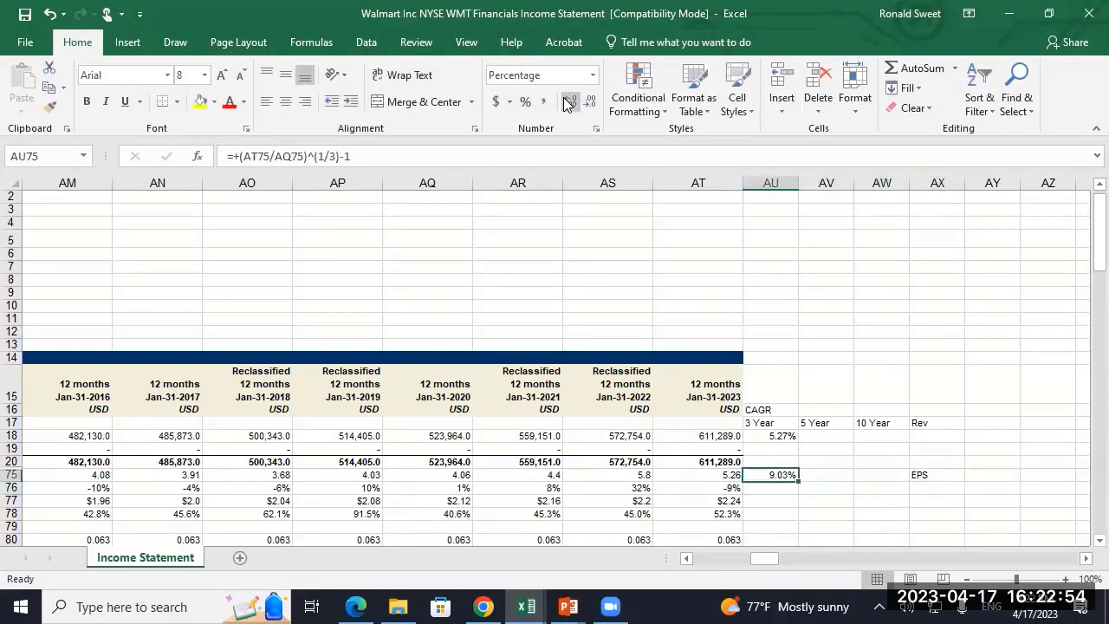
pyautogui.press('Up')
pyautogui.press('Up')
pyautogui.press('Up')
pyautogui.press('Right')
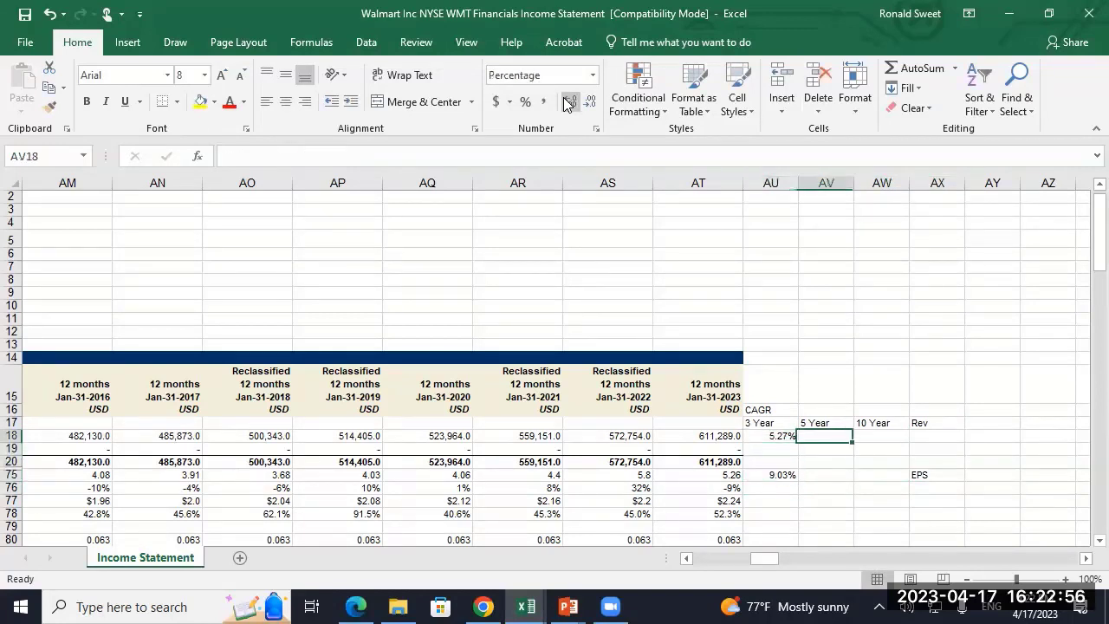
pyautogui.write('=')
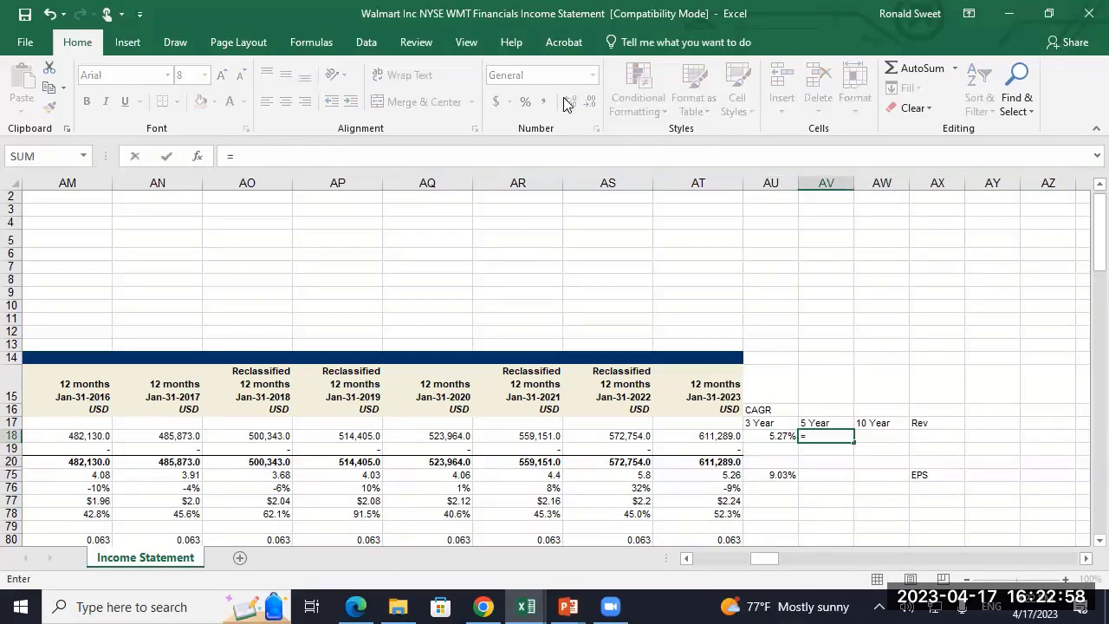
pyautogui.write('(')
pyautogui.press('Left')
pyautogui.press('Left')
pyautogui.write('/')
pyautogui.press('Left')
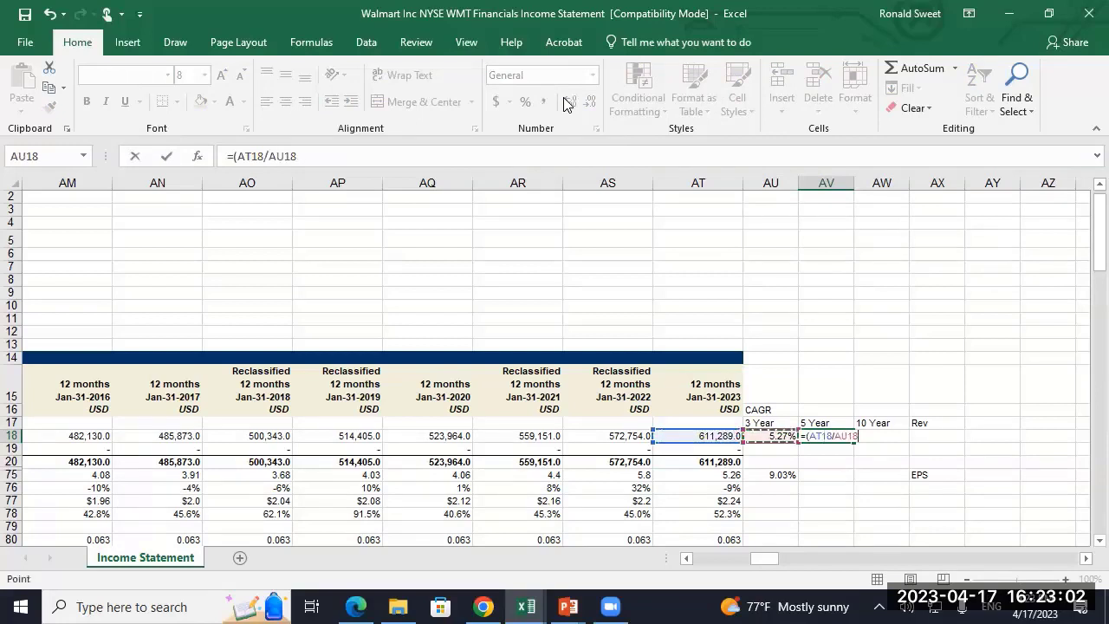
pyautogui.press('Left')
pyautogui.press('Left')
pyautogui.press('Left')
pyautogui.press('Left')
pyautogui.press('Left')
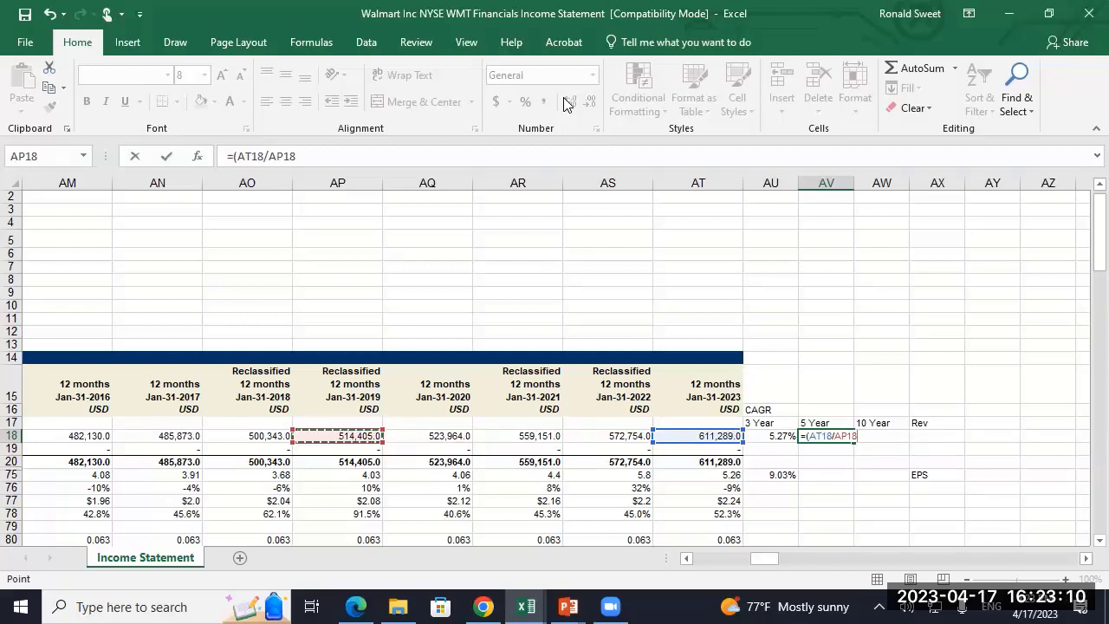
pyautogui.press('Left')
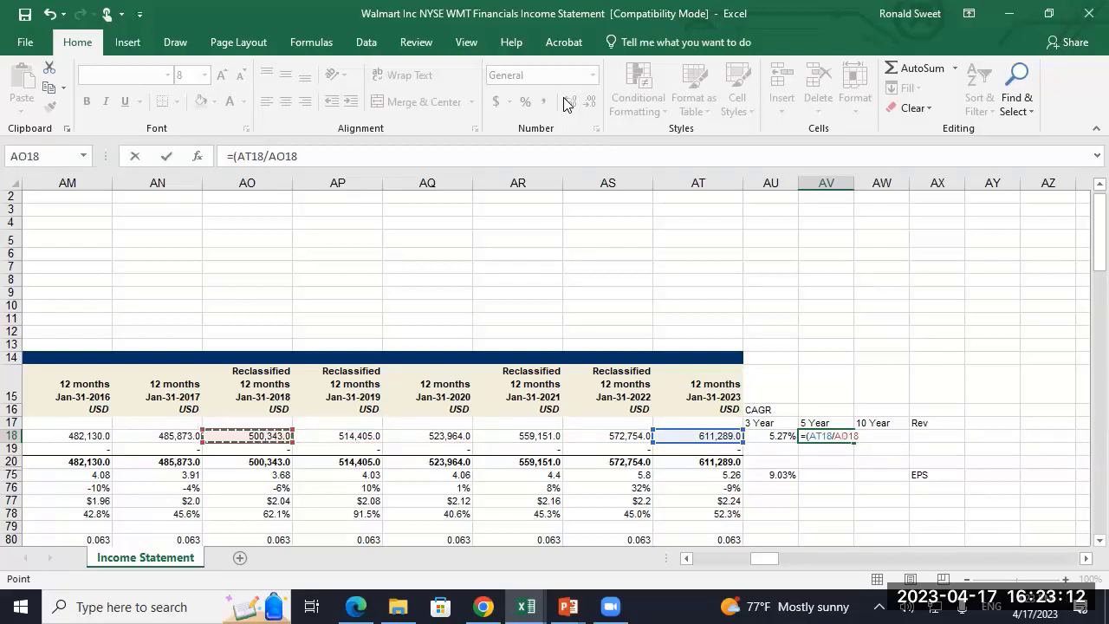
pyautogui.write(')^')
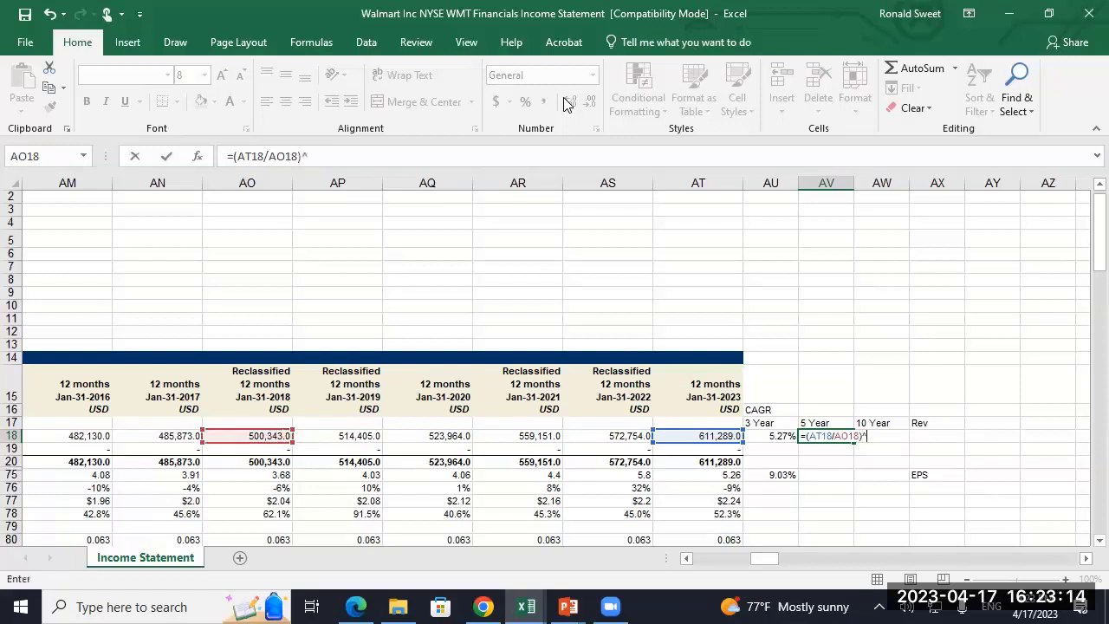
pyautogui.write('(1/5)-1')
pyautogui.hotkey('ctrl', 'Return')
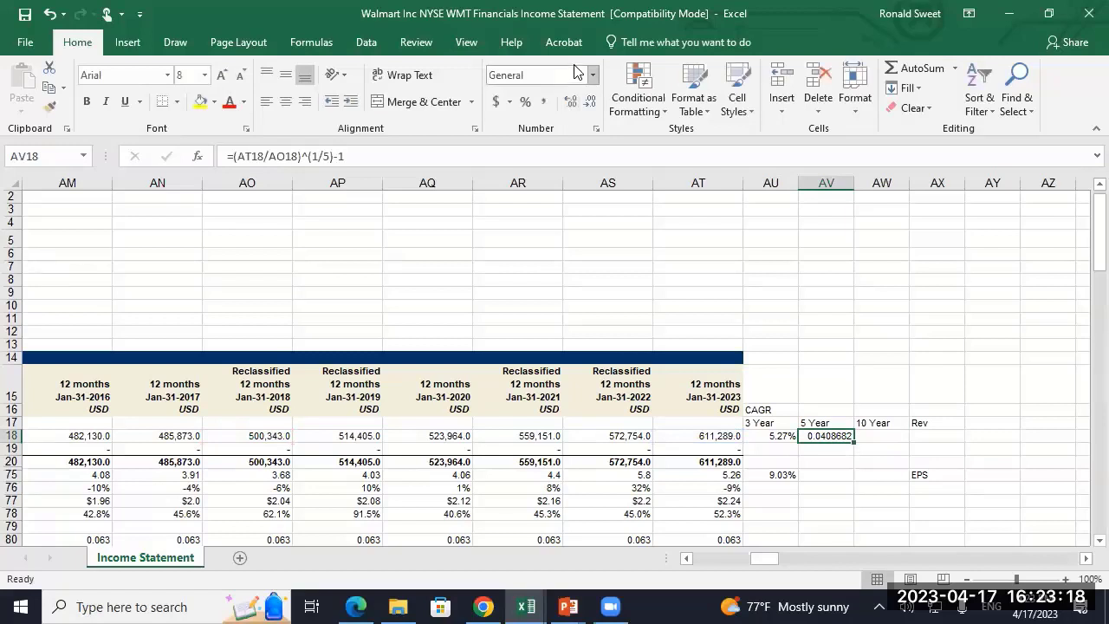
# - Format the 5-year revenue CAGR as a percentage with two decimals and copy it to the EPS row in AV75
pyautogui.click(524, 102)
pyautogui.click(572, 103)
pyautogui.click(572, 102)
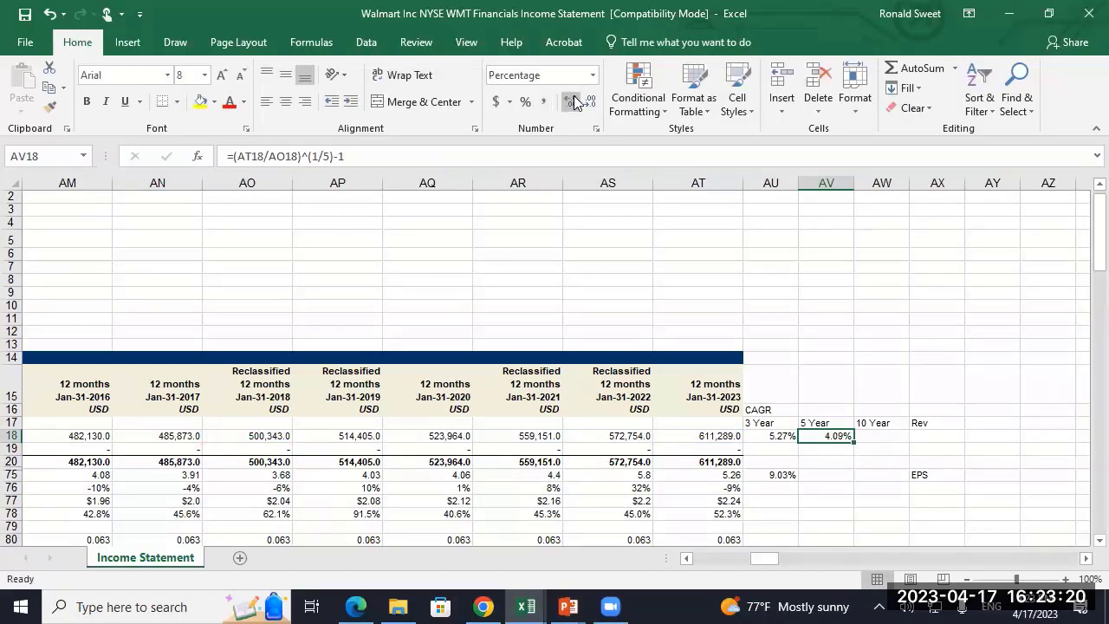
pyautogui.hotkey('ctrl', 'c')
pyautogui.press('Down')
pyautogui.press('Down')
pyautogui.press('Down')
pyautogui.press('Return')
# - Calculate the 10-year revenue CAGR in AW18 with the formula =(AT18/AJ18)^(1/10)-1
pyautogui.press('Up')
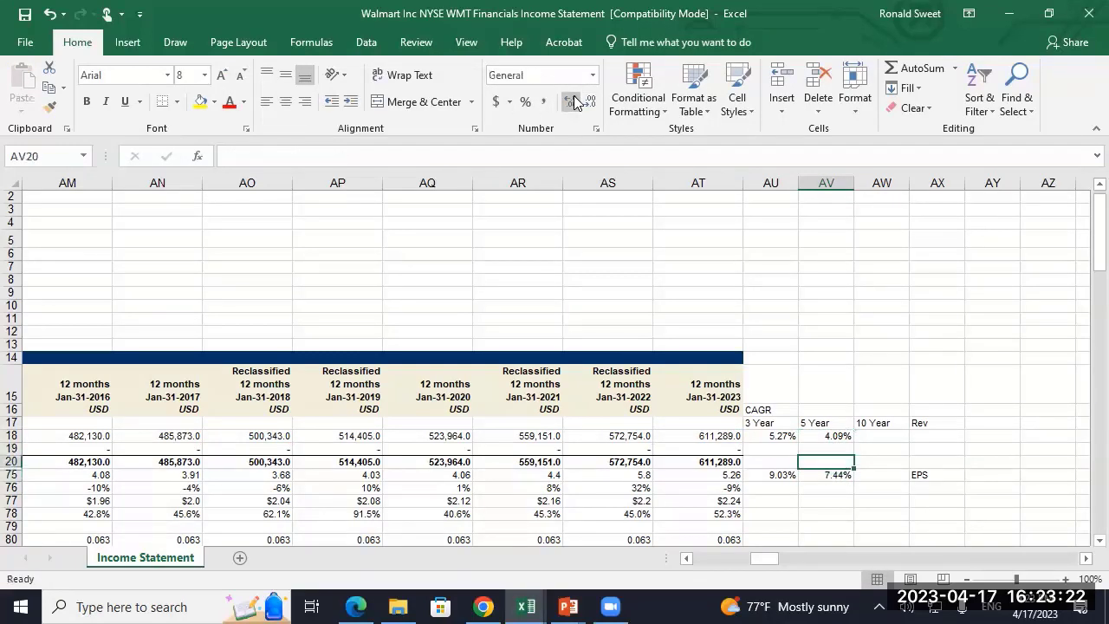
pyautogui.press('Up')
pyautogui.press('Up')
pyautogui.press('Right')
pyautogui.write('=')
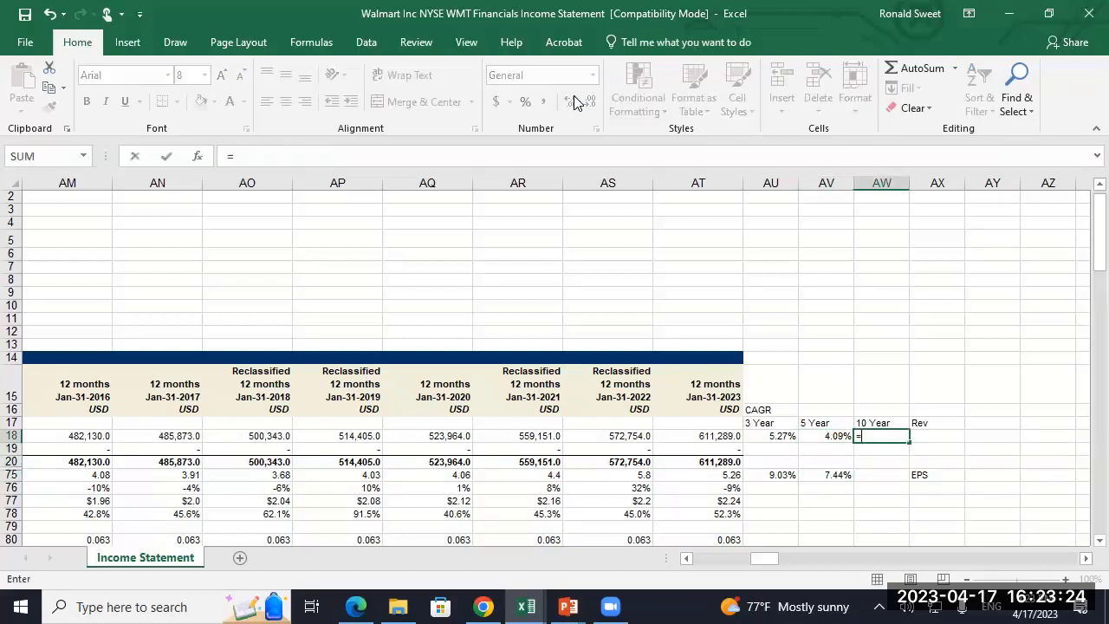
pyautogui.write('(')
pyautogui.press('Left')
pyautogui.press('Left')
pyautogui.press('Left')
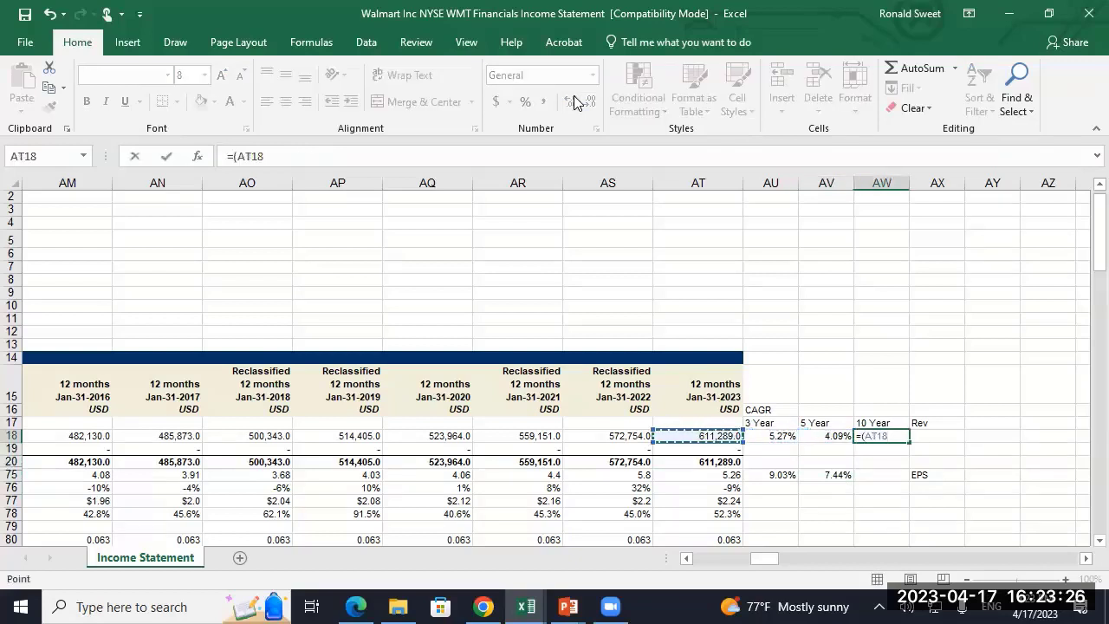
pyautogui.write('/')
pyautogui.press('Left')
pyautogui.press('Left')
pyautogui.press('Left')
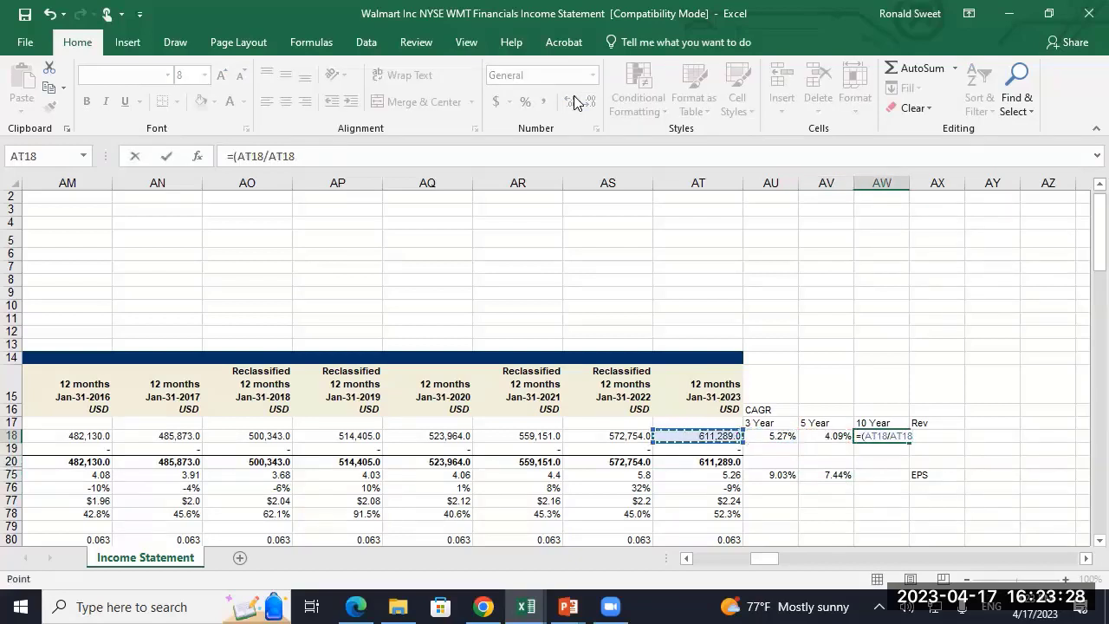
pyautogui.press('Left')
pyautogui.press('Left')
pyautogui.press('Left')
pyautogui.press('Left')
pyautogui.press('Left')
pyautogui.press('Left')
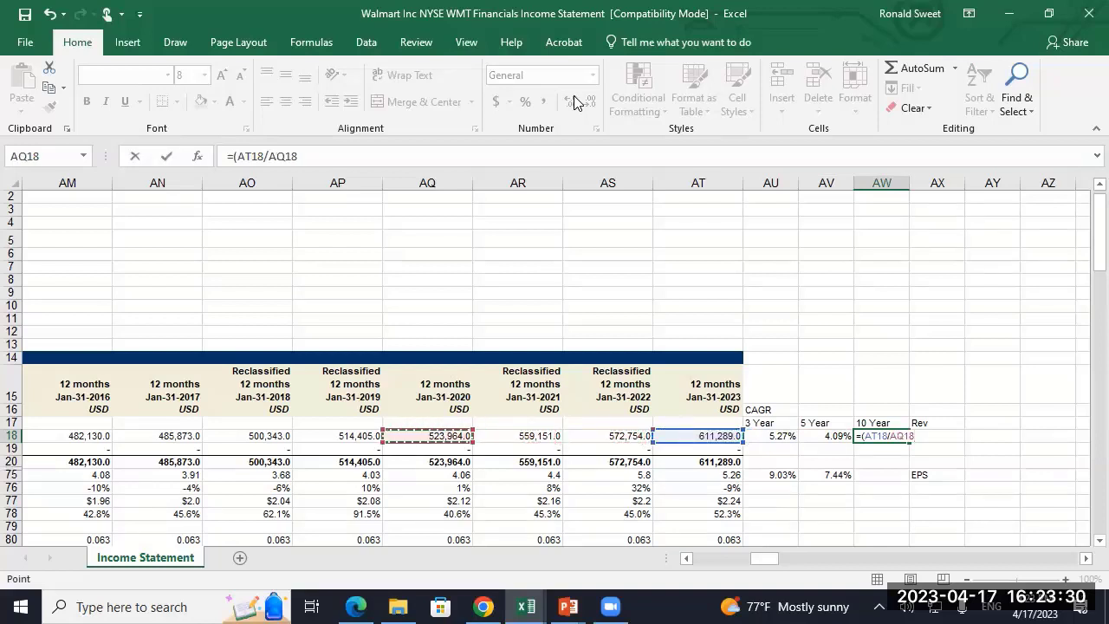
pyautogui.press('Left')
pyautogui.press('Left')
pyautogui.press('Left')
pyautogui.press('Left')
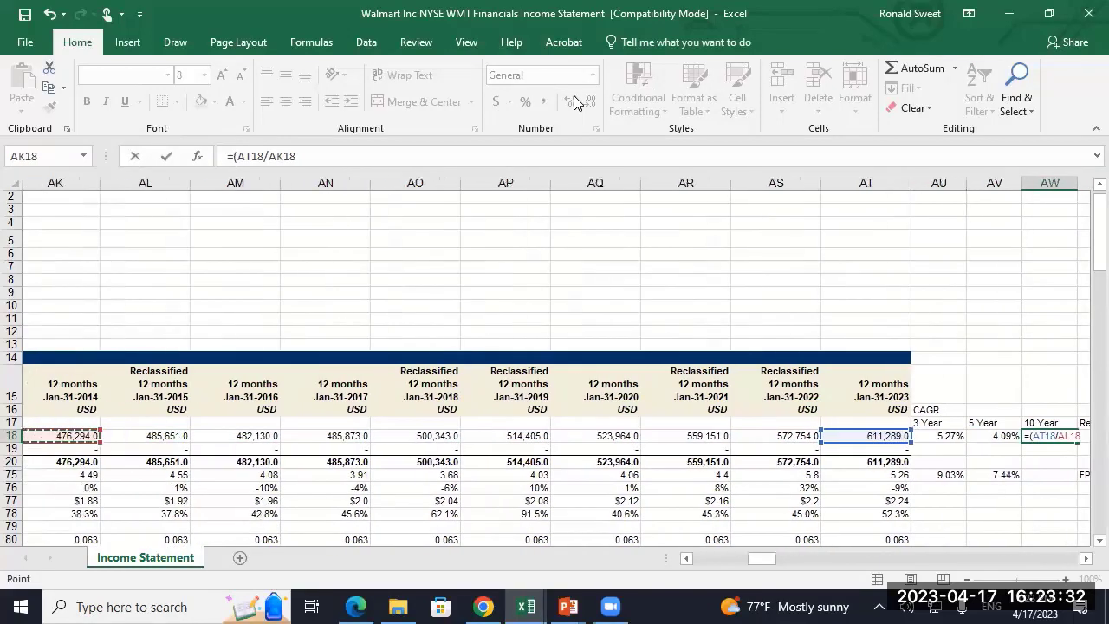
pyautogui.write(')^1')
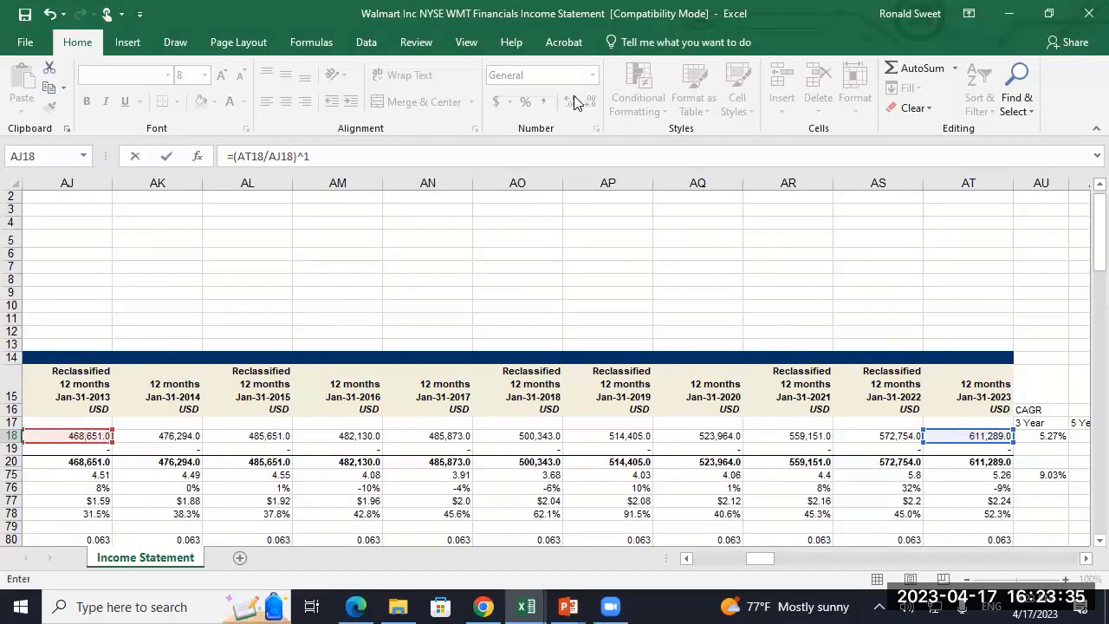
pyautogui.press('BackSpace')
pyautogui.write('(1/')
pyautogui.press('BackSpace')
pyautogui.press('Return')
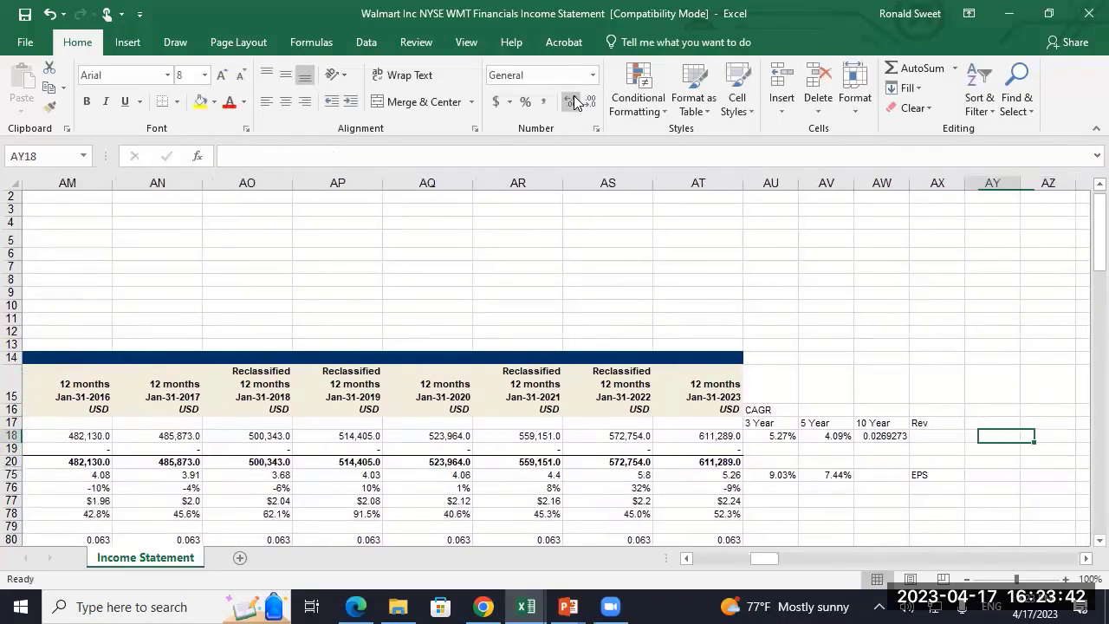
# - Format the 10-year revenue CAGR as a percentage with two decimals and copy it to the EPS row in AW75
pyautogui.click(526, 101)
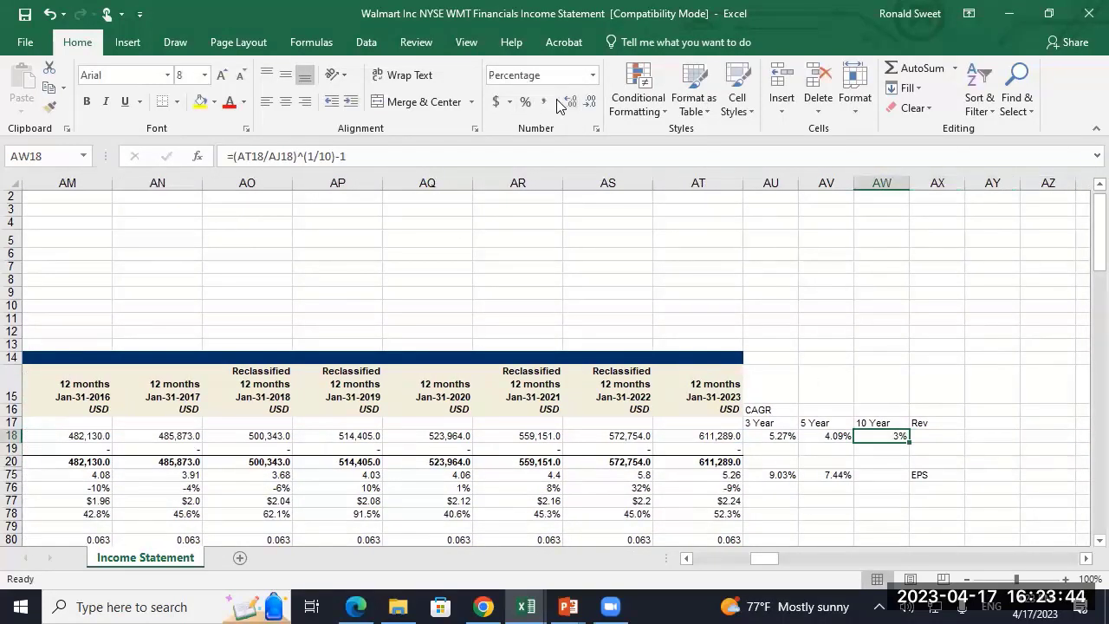
pyautogui.doubleClick(571, 103)
pyautogui.hotkey('ctrl', 'c')
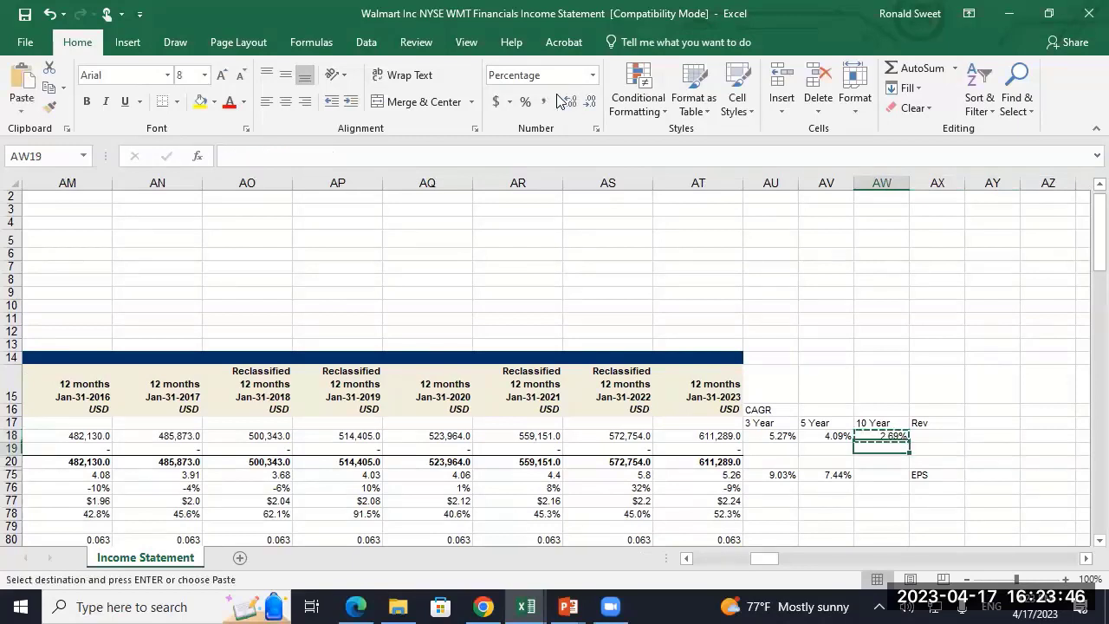
pyautogui.press('Down')
pyautogui.press('Down')
pyautogui.press('Down')
pyautogui.press('Return')
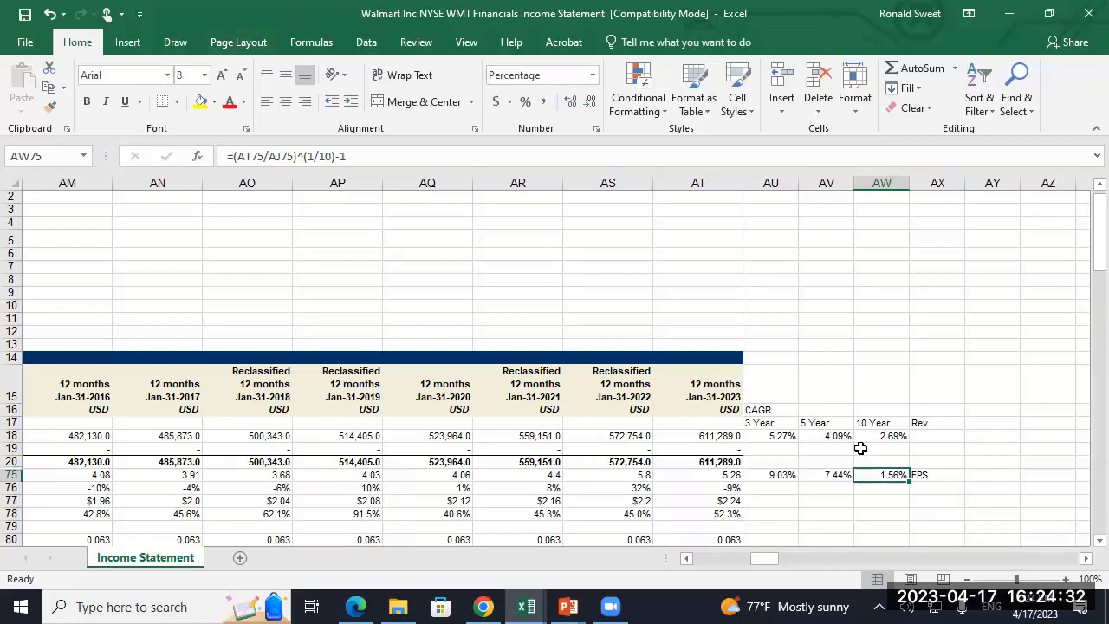
# - Move the Rev label from AX17 to AX18 so it lines up with the revenue growth rates
pyautogui.moveTo(766, 409); pyautogui.dragTo(931, 478)
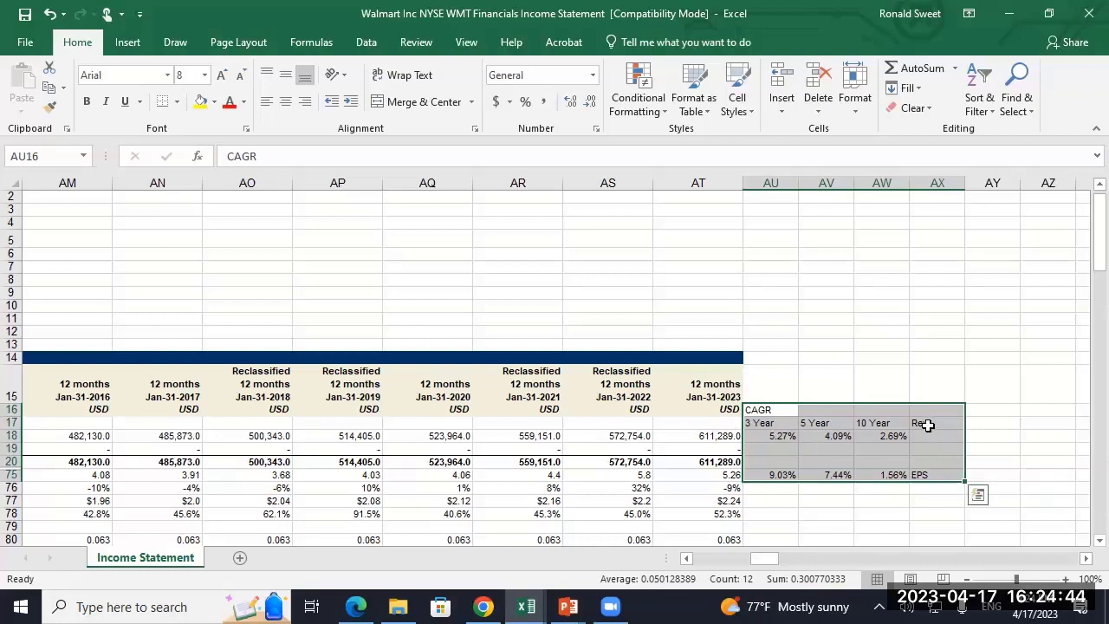
pyautogui.click(926, 425)
pyautogui.moveTo(925, 425); pyautogui.dragTo(927, 430)
# - Review the 3-, 5- and 10-year EPS growth rates in row 75
pyautogui.press('Down')
pyautogui.press('Down')
pyautogui.press('Down')
pyautogui.press('Left')
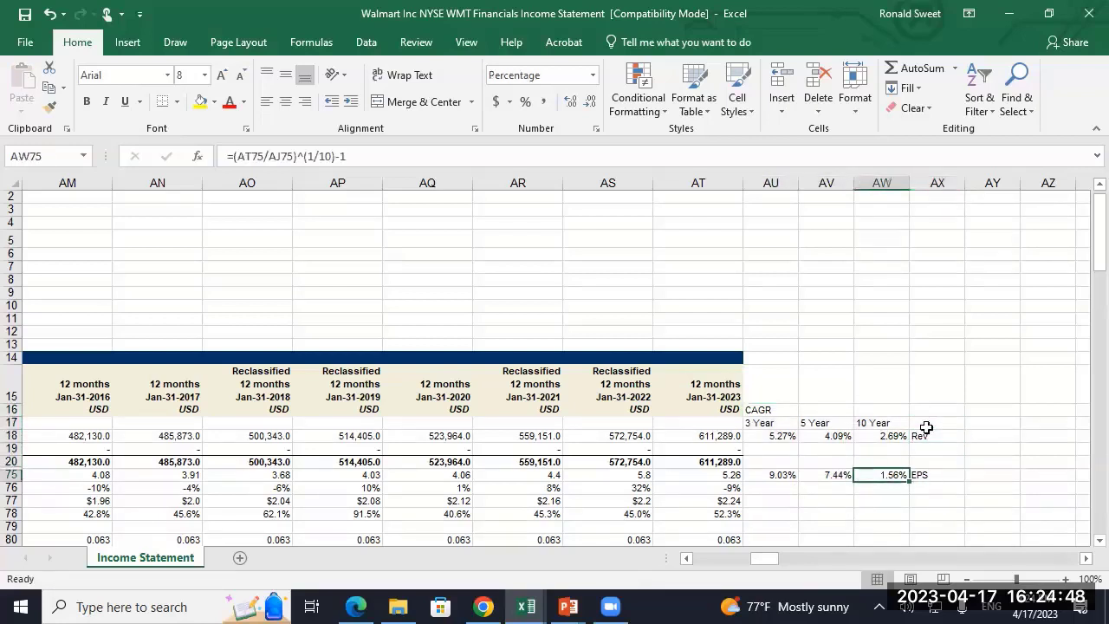
pyautogui.press('Left')
pyautogui.press('Right')
pyautogui.press('Right')
pyautogui.press('Left')
pyautogui.press('Left')
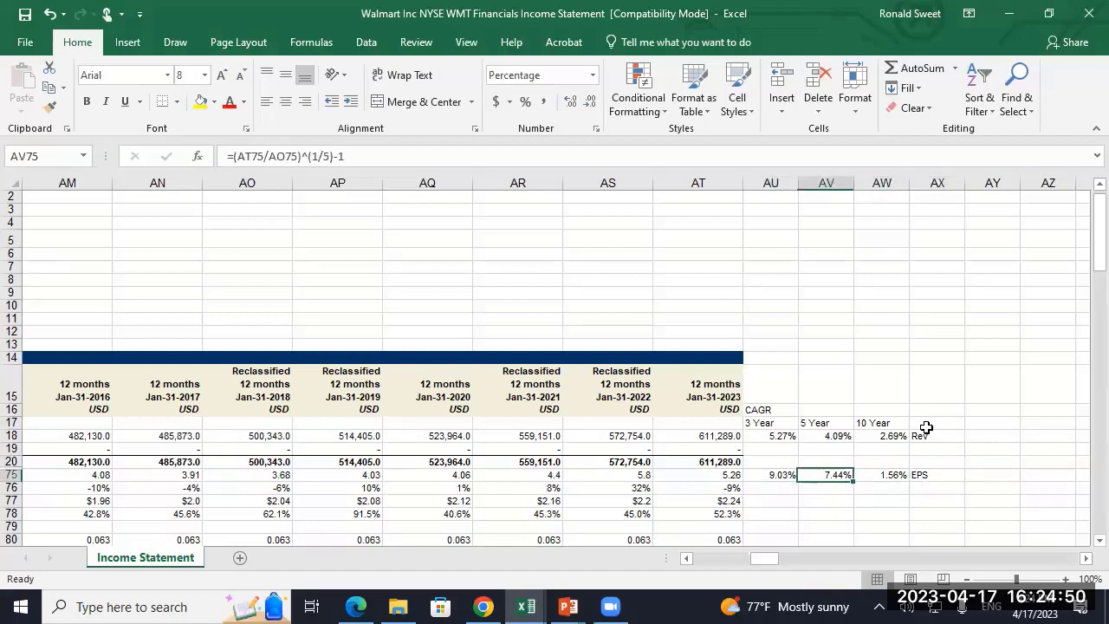
pyautogui.press('Right')
pyautogui.press('Right')
pyautogui.press('Left')
pyautogui.press('Left')
pyautogui.press('Left')
pyautogui.press('Right')
pyautogui.press('Left')
pyautogui.press('Right')
pyautogui.press('Right')
pyautogui.press('Right')
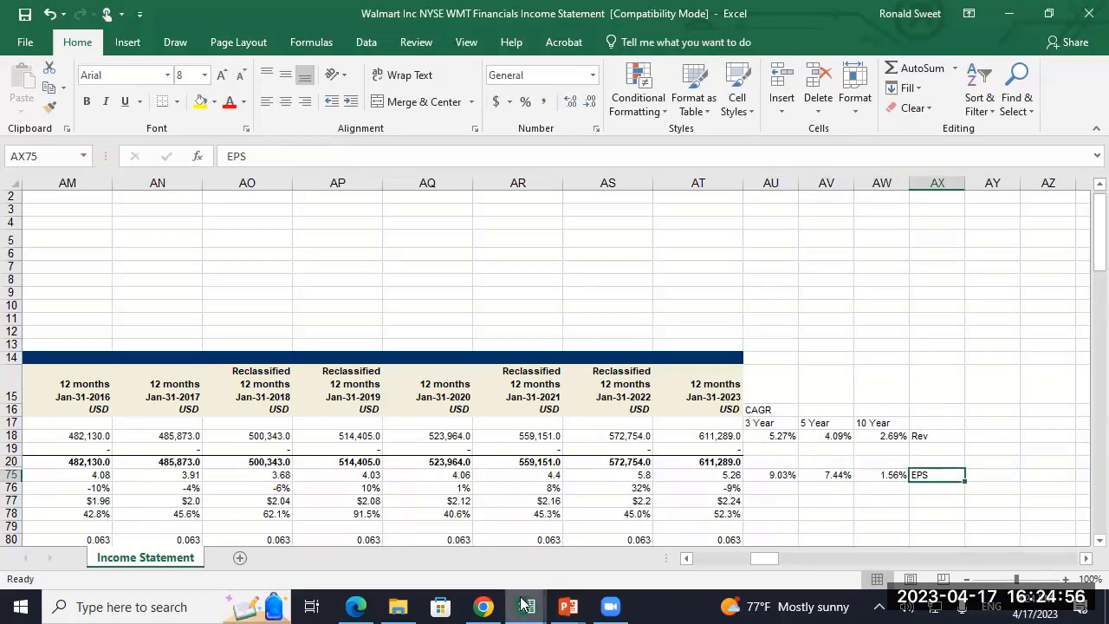
# - Switch to the WMTvaluation workbook to locate F77 in the History row, and return to the Walmart income statement workbook
pyautogui.moveTo(525, 604)
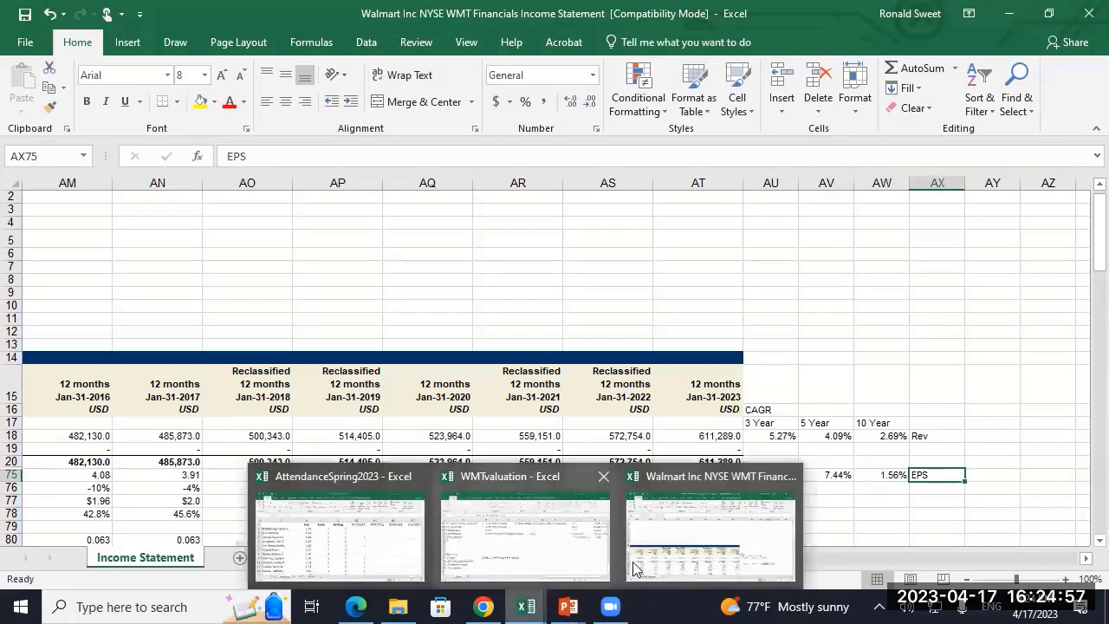
pyautogui.click(544, 556)
pyautogui.click(564, 437)
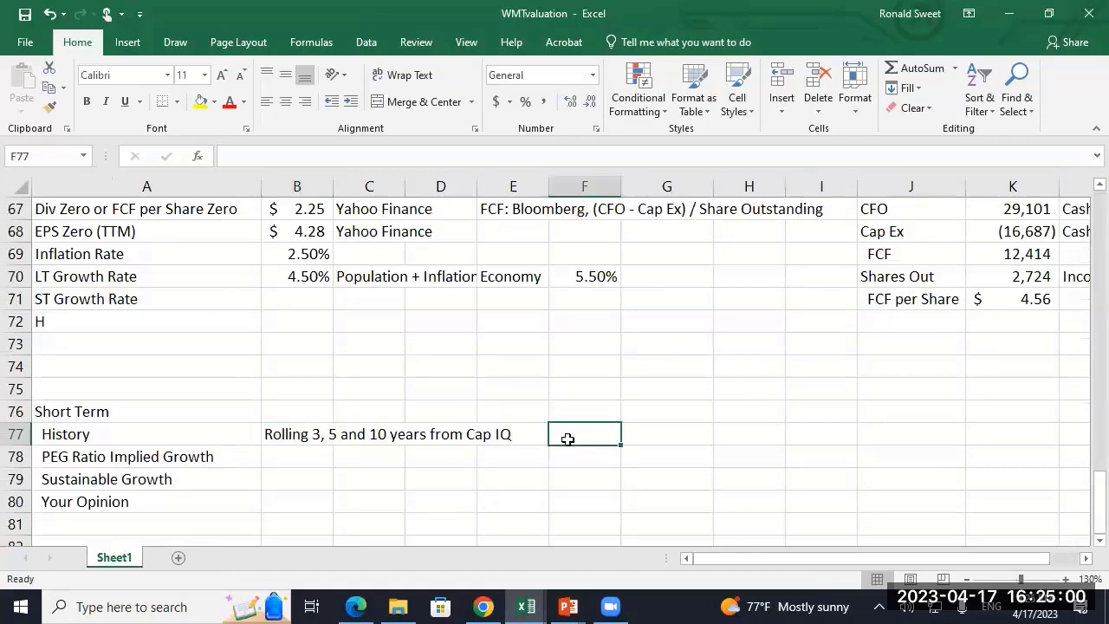
pyautogui.click(525, 606)
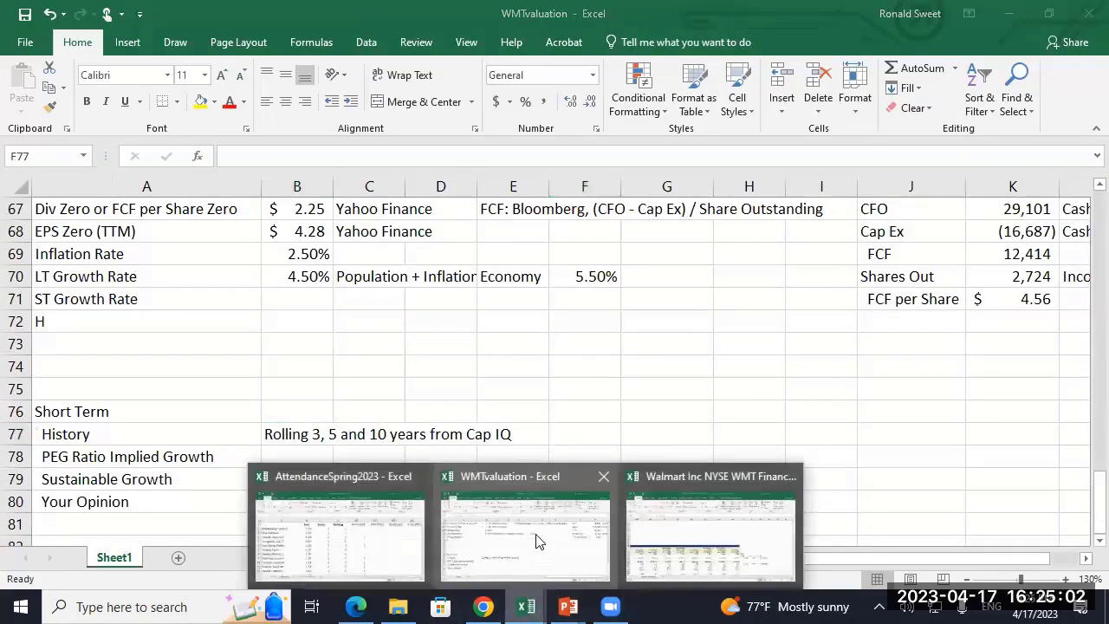
pyautogui.click(636, 532)
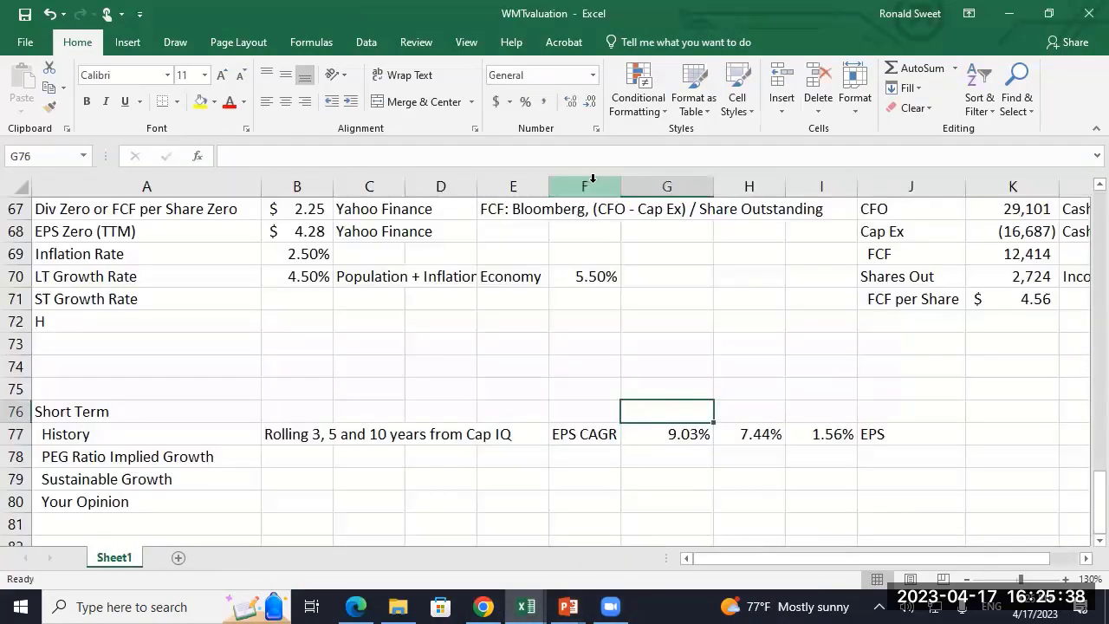
# - Enter the column headings 3-Yr, 5-Yr and 10-Yr in G76:I76, above the EPS CAGR values
pyautogui.write('3-Yr')
pyautogui.press('Tab')
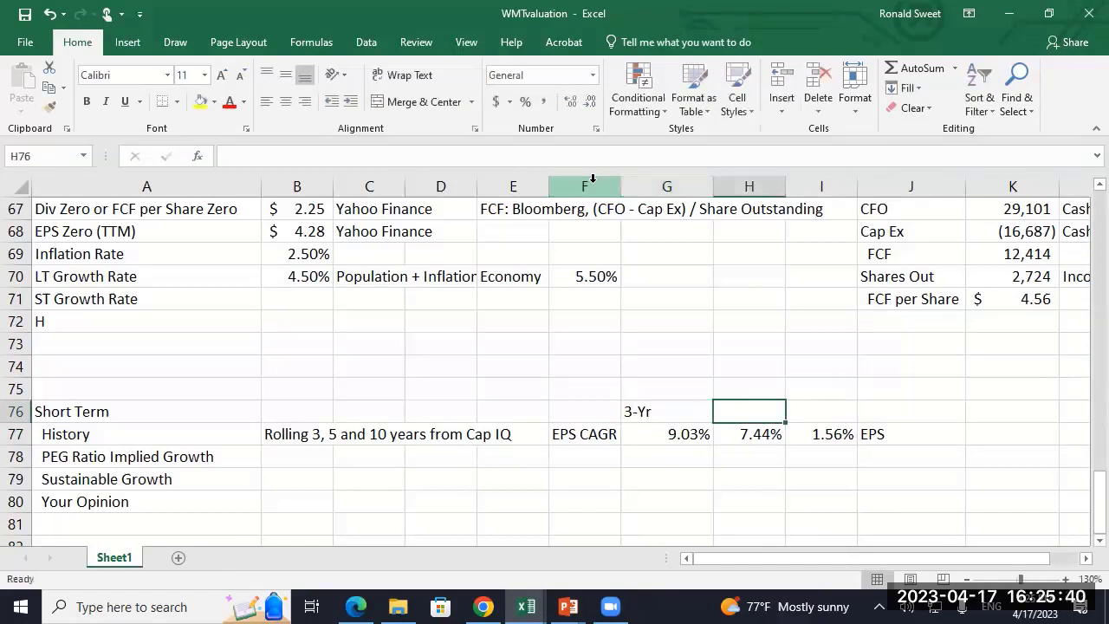
pyautogui.write('5-Yr')
pyautogui.press('Tab')
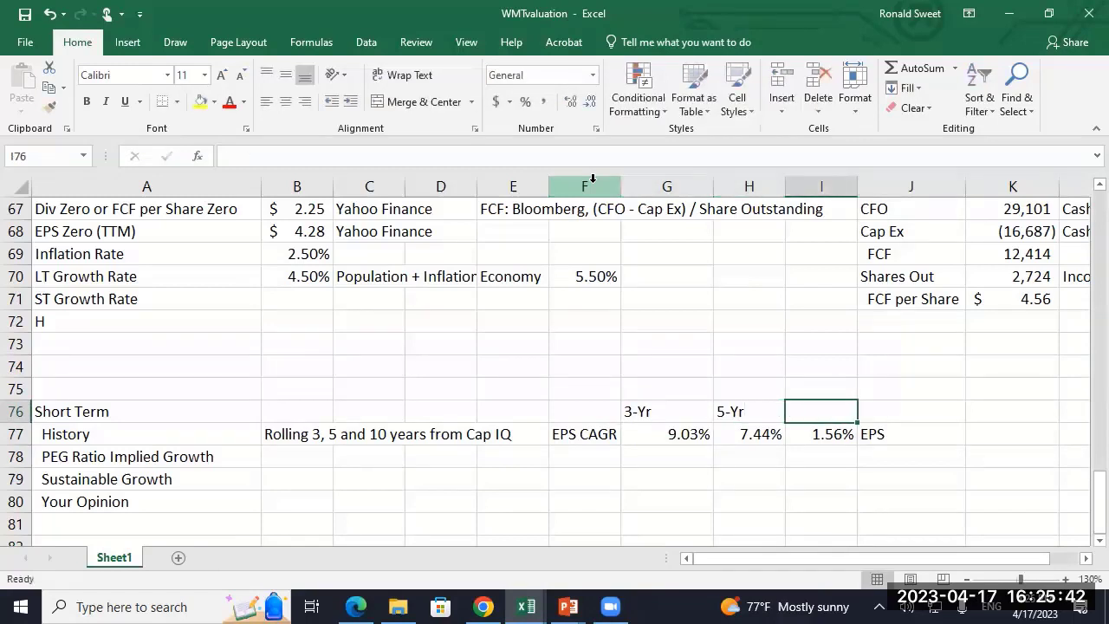
pyautogui.write('10-Y')
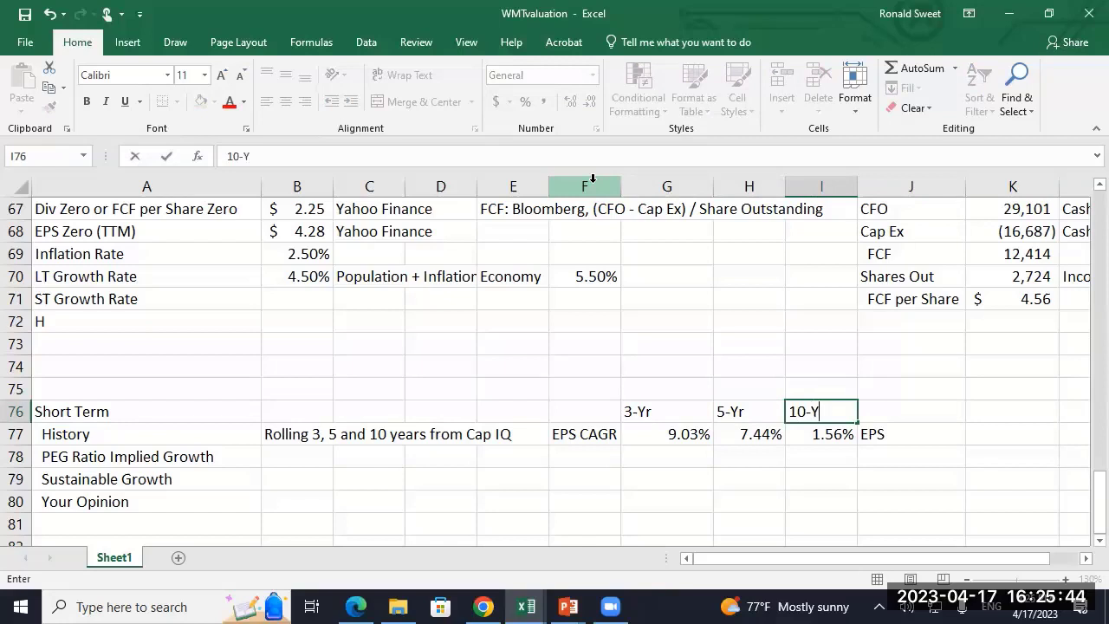
pyautogui.write('r')
# - Delete the redundant EPS label from J77, beside the 10-year growth rate
pyautogui.press('Down')
pyautogui.press('Down')
pyautogui.press('Up')
pyautogui.press('Right')
pyautogui.press('Delete')
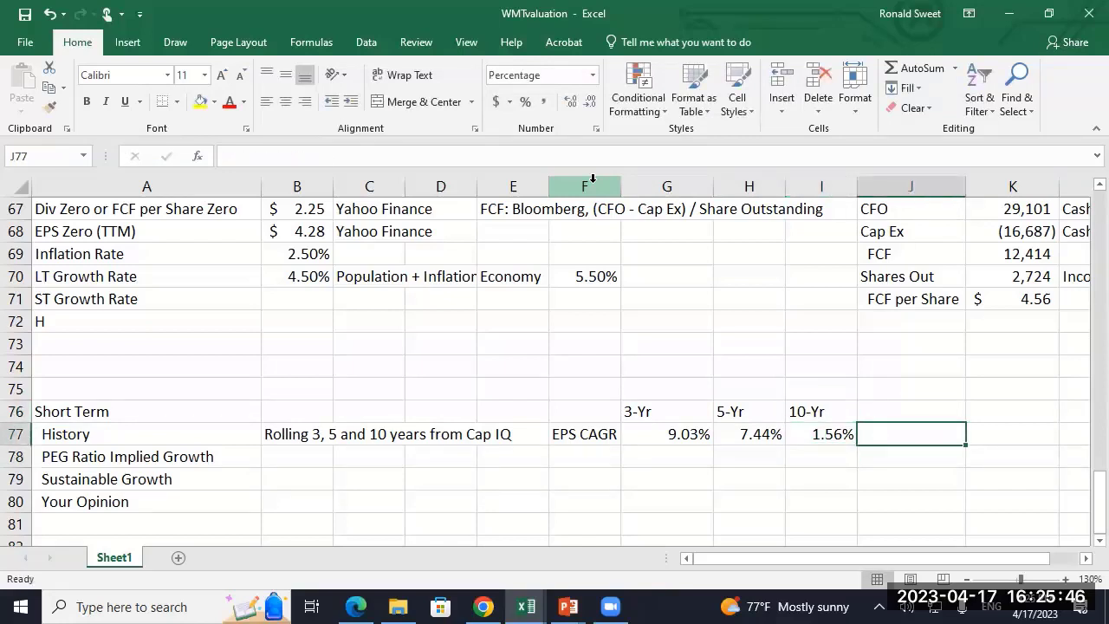
# - Center and bold the 3-Yr, 5-Yr and 10-Yr headings in G76:I76
pyautogui.press('Left')
pyautogui.press('Left')
pyautogui.press('Left')
pyautogui.press('Up')
pyautogui.hotkey('shift', 'Right')
pyautogui.hotkey('shift', 'Right')
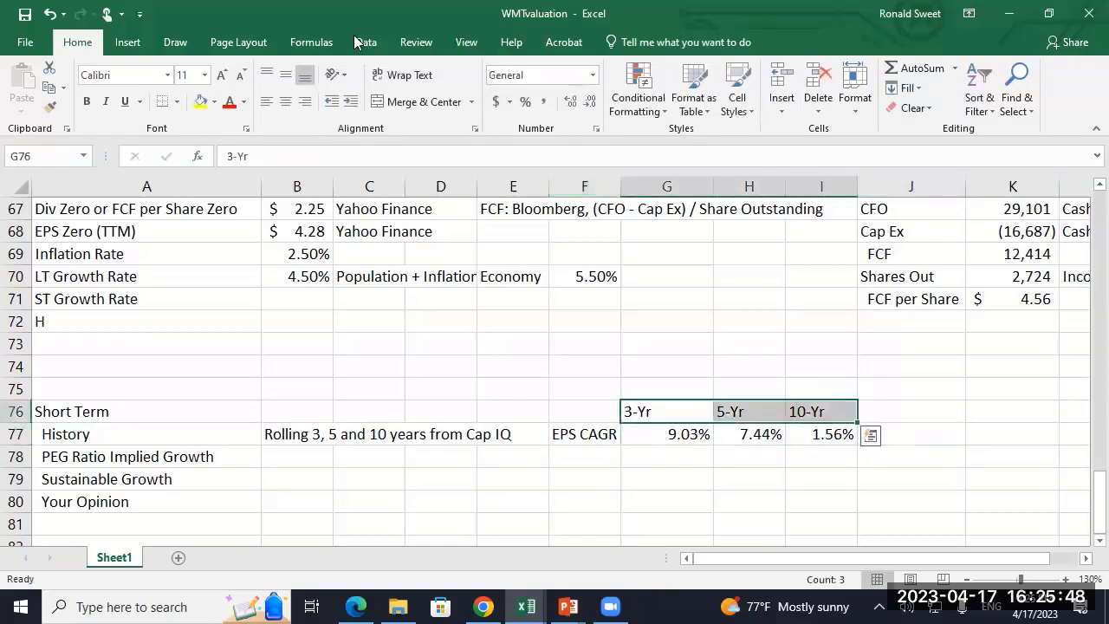
pyautogui.click(285, 102)
pyautogui.click(86, 101)
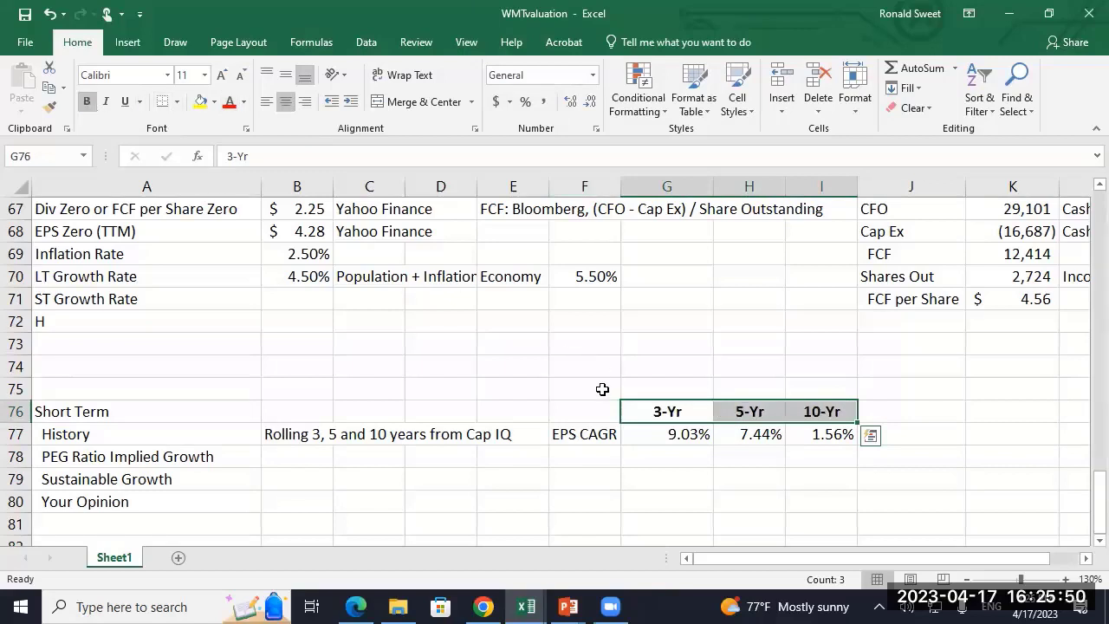
# - Review the EPS CAGR values in G77:I77 and switch to the Walmart income statement workbook
pyautogui.moveTo(639, 433); pyautogui.dragTo(809, 433)
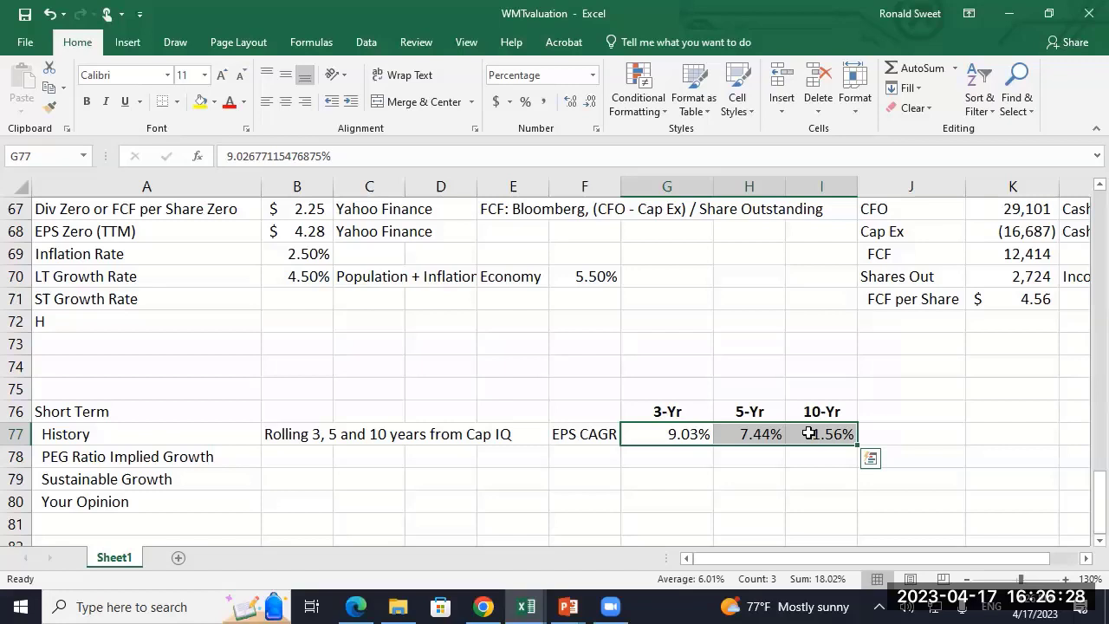
pyautogui.click(520, 604)
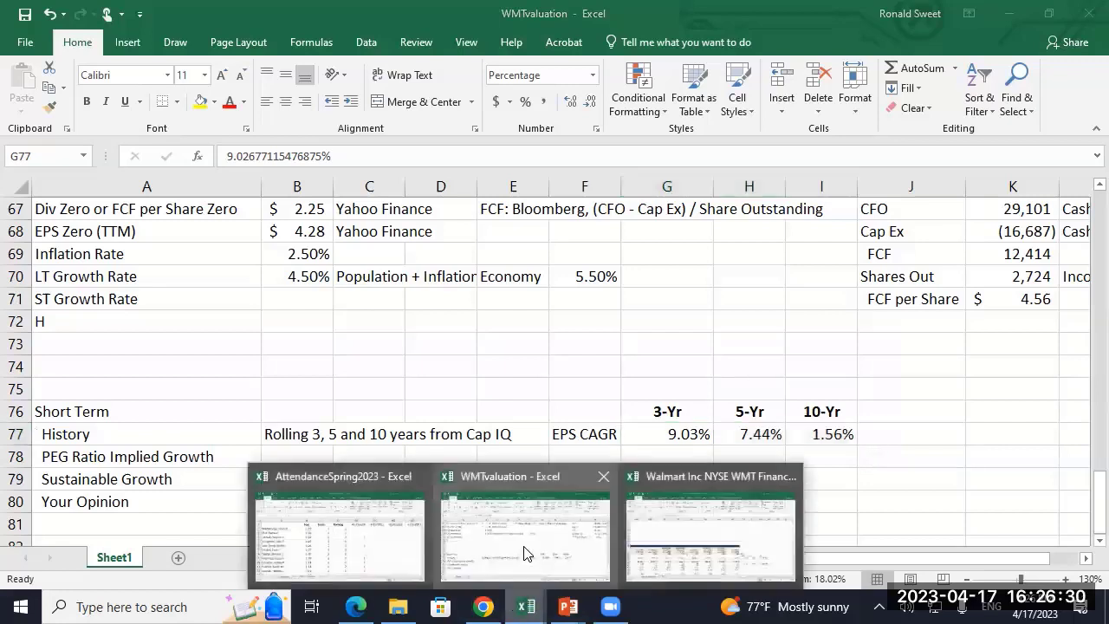
pyautogui.click(517, 546)
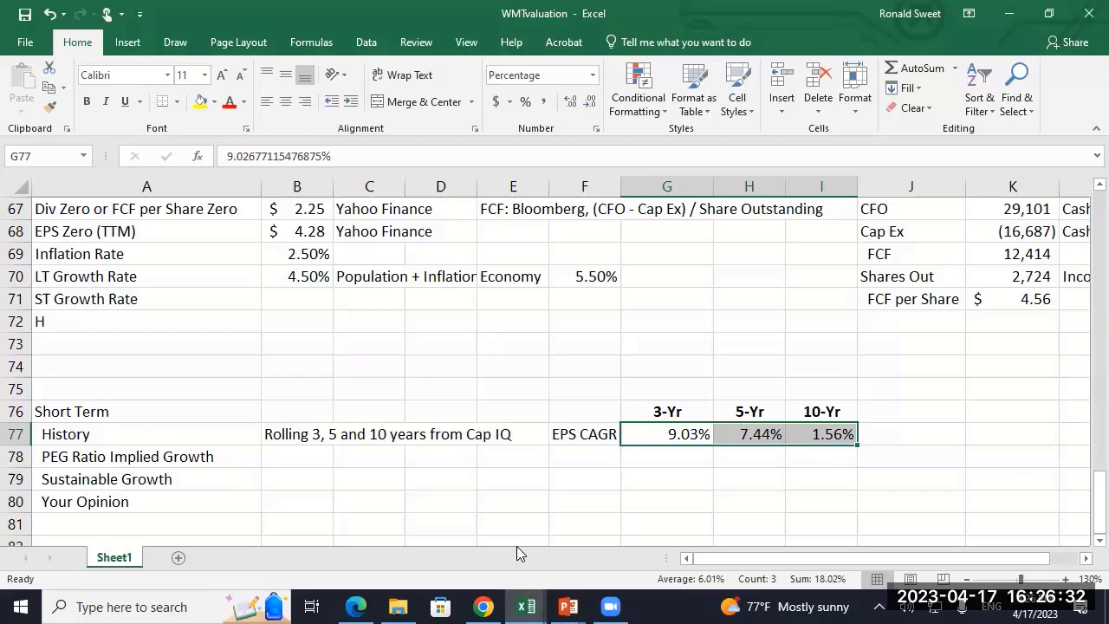
pyautogui.click(526, 606)
pyautogui.click(661, 557)
pyautogui.hotkey('ctrl', 'y')
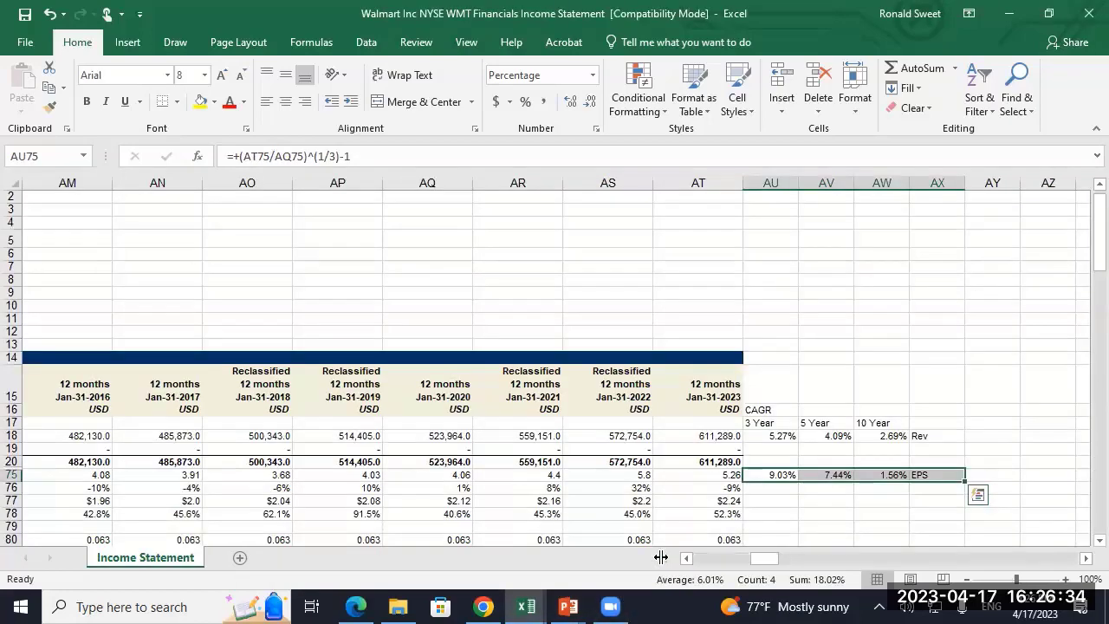
# - Examine the year-over-year EPS growth rates in row 76 of the income statement, from Jan-31-2014 through Jan-31-2023
pyautogui.press('Down')
pyautogui.press('Left')
pyautogui.press('Left')
pyautogui.press('Left')
pyautogui.press('Left')
pyautogui.press('Left')
pyautogui.press('Left')
pyautogui.press('Left')
pyautogui.press('Left')
pyautogui.press('Left')
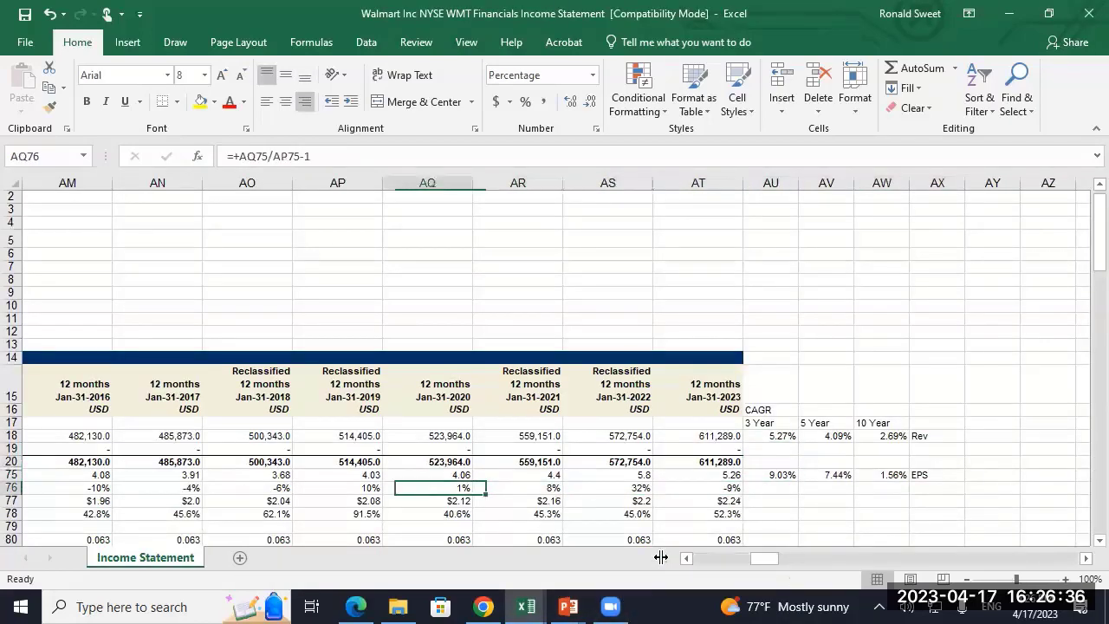
pyautogui.press('Left')
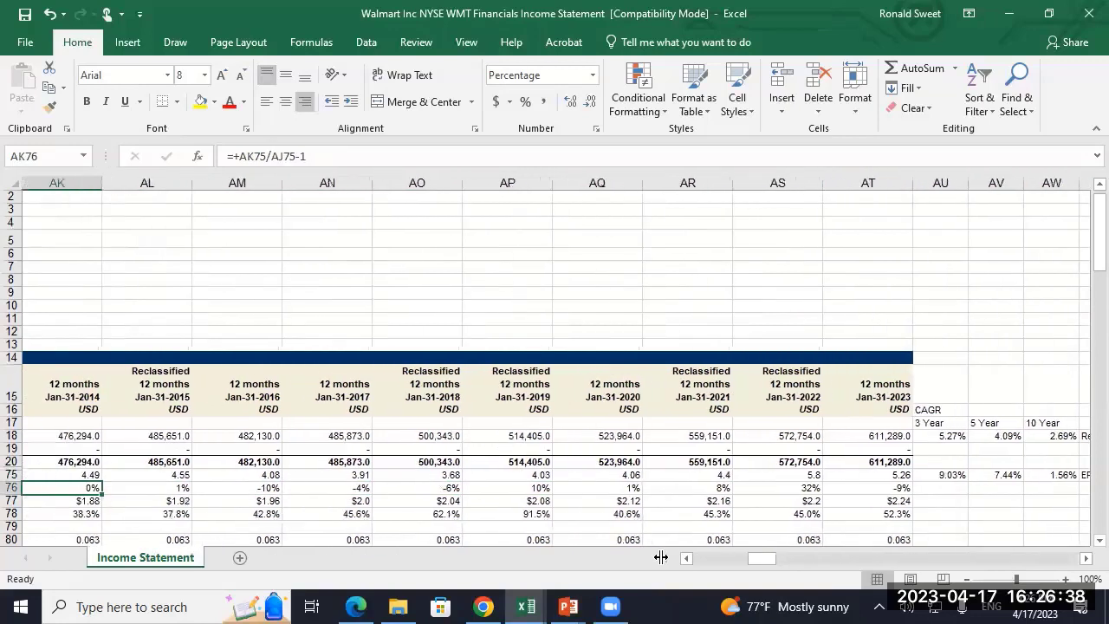
pyautogui.press('Right')
pyautogui.press('Right')
pyautogui.press('Right')
pyautogui.press('Right')
pyautogui.press('Right')
pyautogui.press('Right')
pyautogui.press('Right')
pyautogui.press('Right')
pyautogui.press('Right')
pyautogui.press('Right')
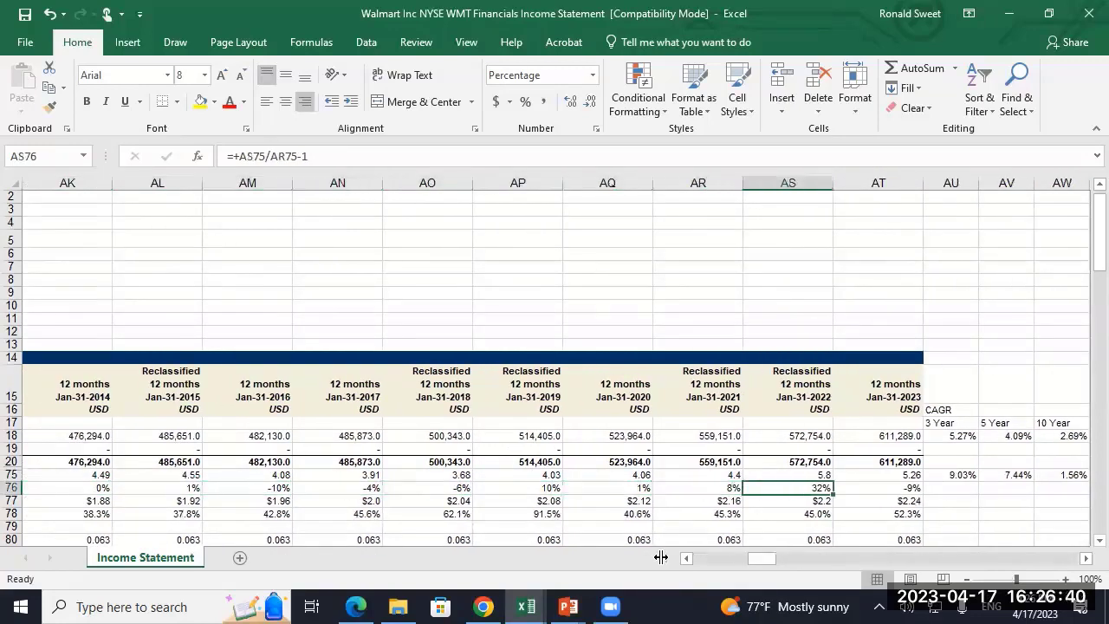
pyautogui.press('Left')
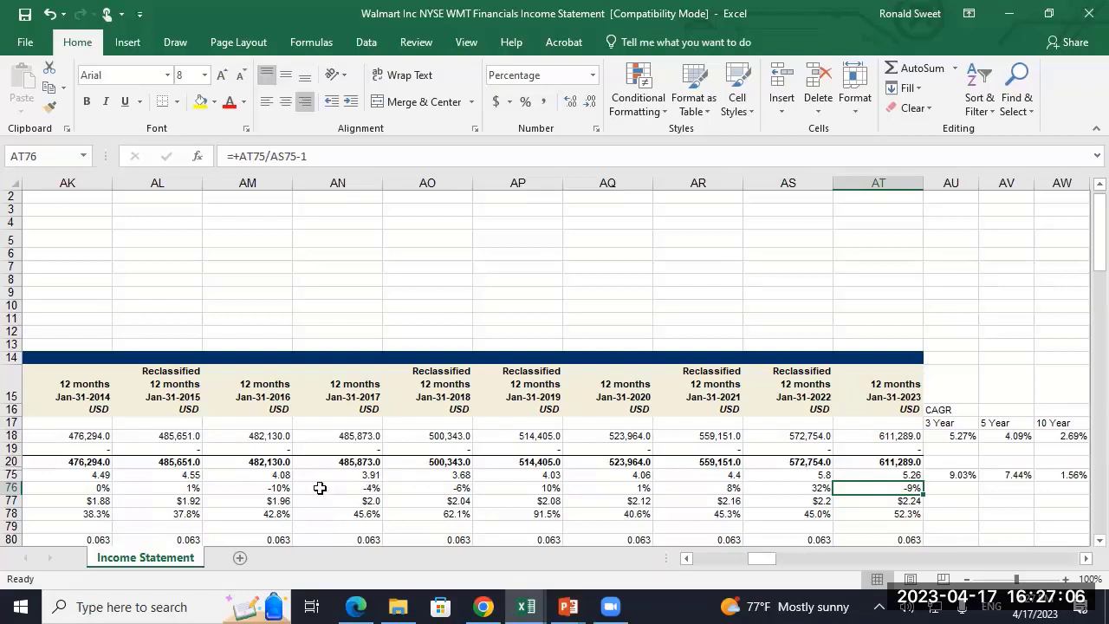
pyautogui.moveTo(256, 491); pyautogui.dragTo(875, 490)
pyautogui.scroll(-3, 479, 524)
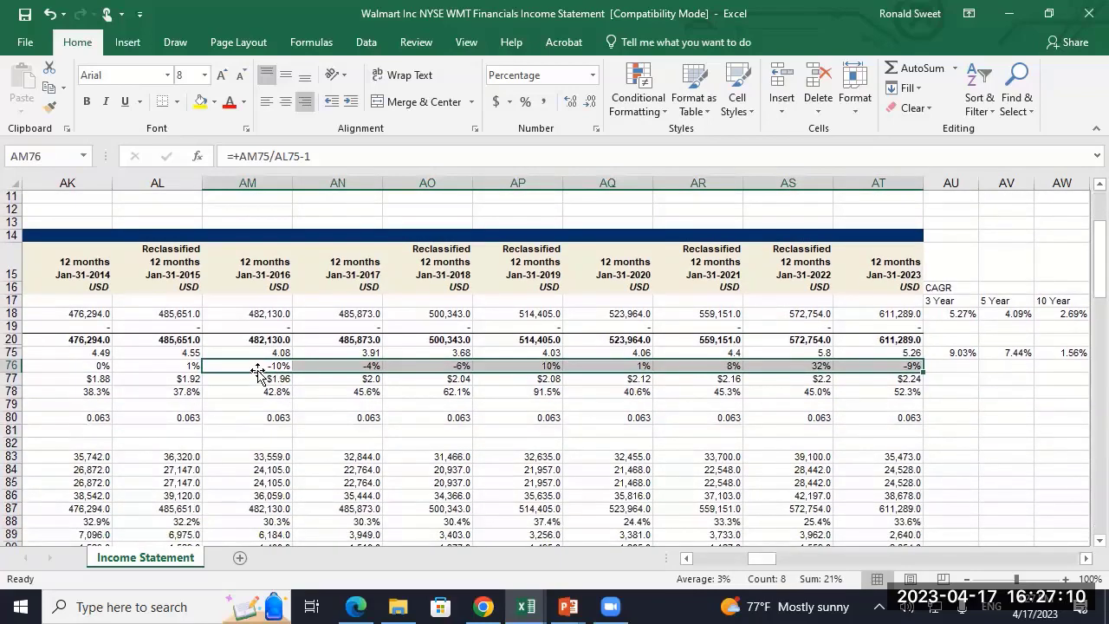
pyautogui.click(297, 365)
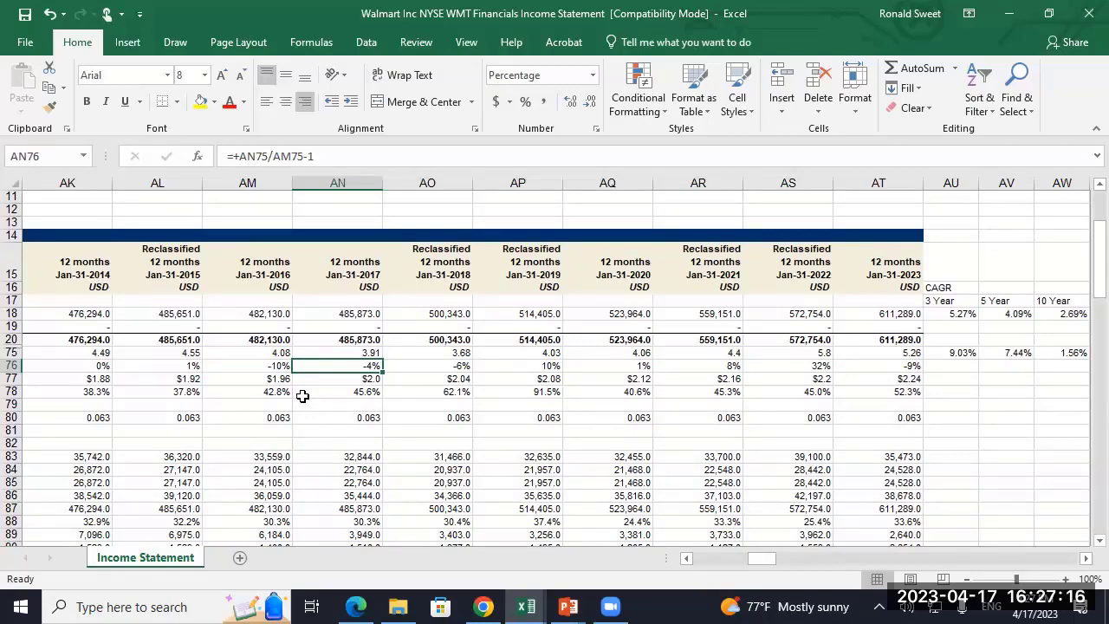
# - Switch back to the WMTvaluation workbook and label D78 as PEG and F78 as PE Ratio in the PEG Ratio Implied Growth row
pyautogui.click(526, 607)
pyautogui.click(572, 533)
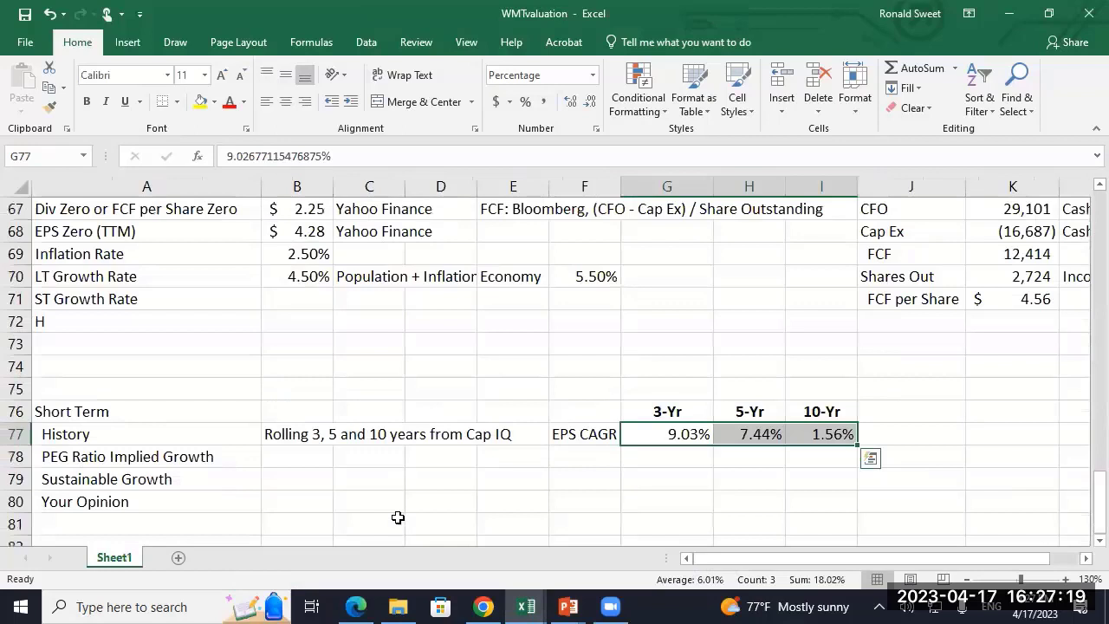
pyautogui.click(139, 457)
pyautogui.click(437, 466)
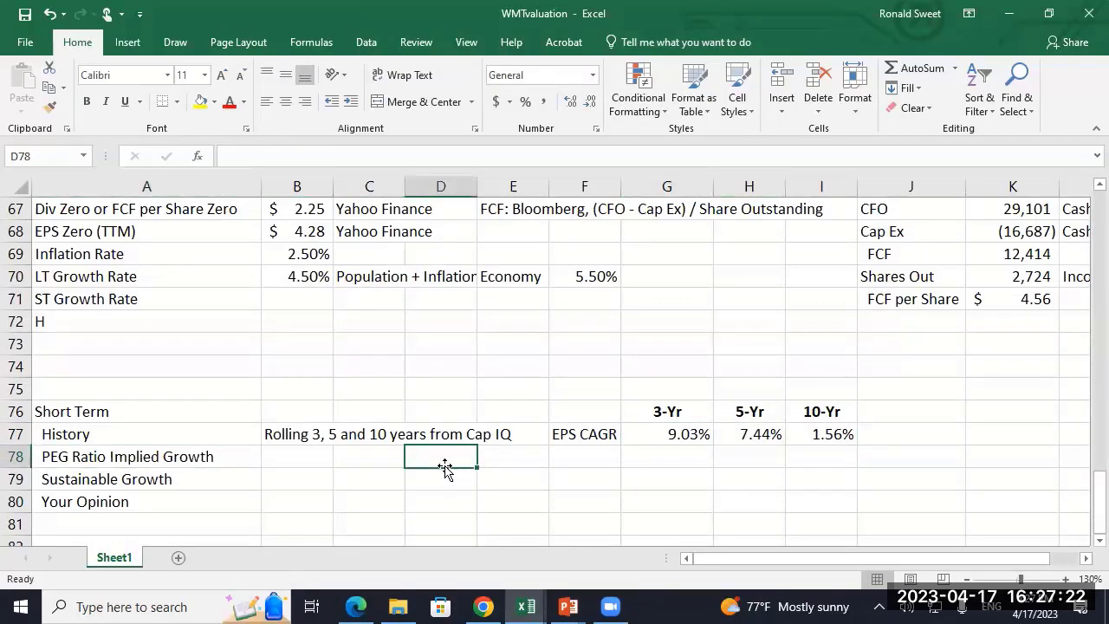
pyautogui.write('PEG')
pyautogui.press('Tab')
pyautogui.press('Tab')
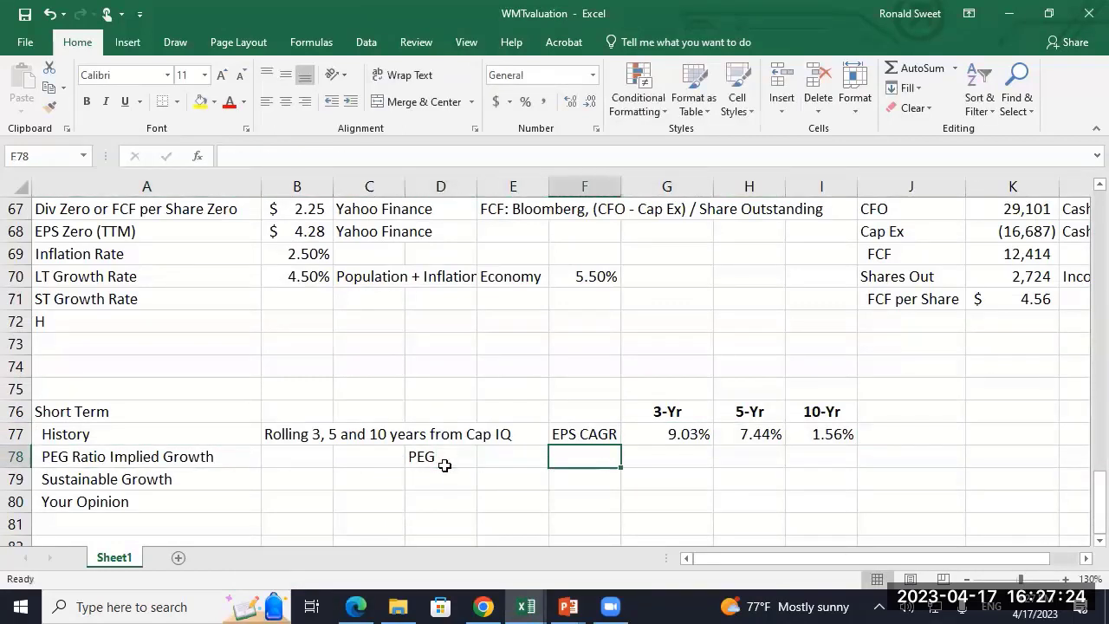
pyautogui.write('PE Ratio')
pyautogui.press('Return')
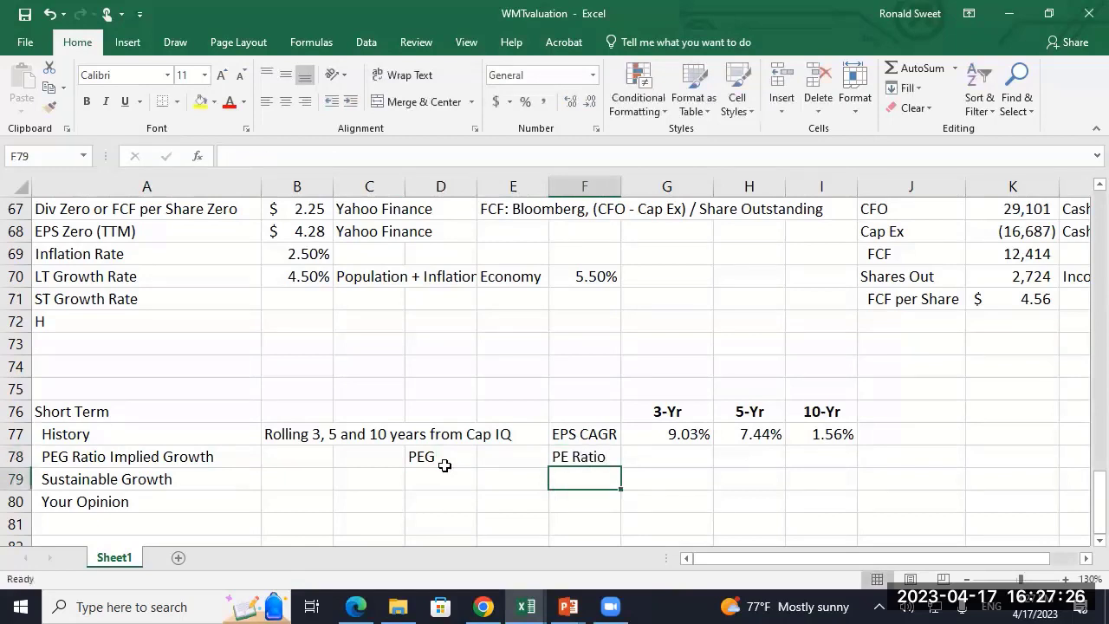
# - Select E78 for the PEG value, switch to Chrome and open Walmart's Statistics page on Yahoo Finance at the Valuation Measures table
pyautogui.press('Up')
pyautogui.press('Left')
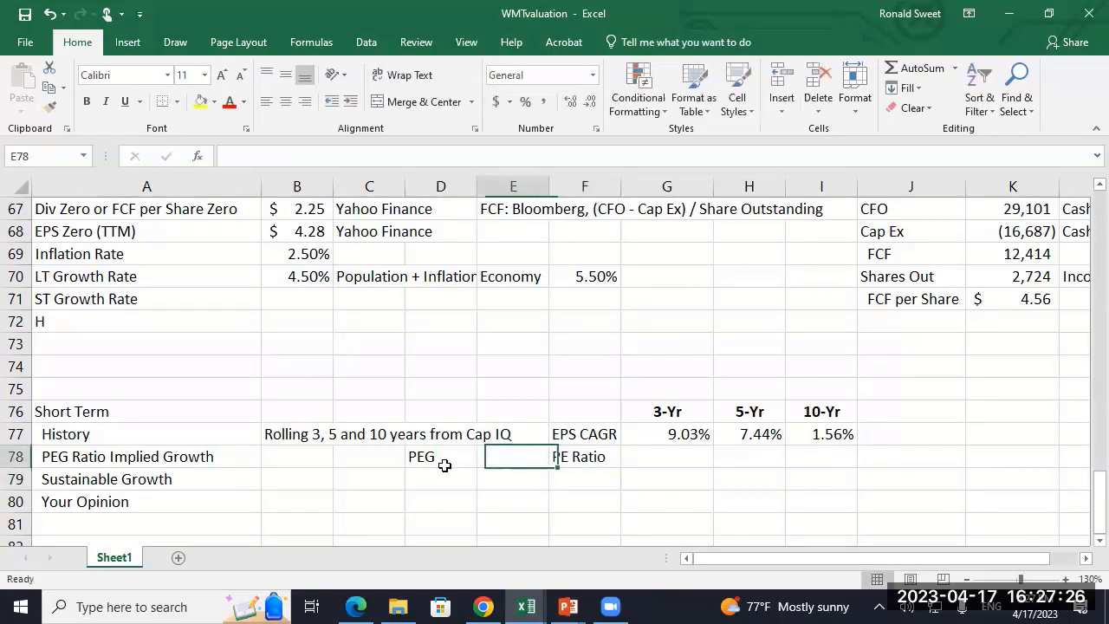
pyautogui.click(482, 605)
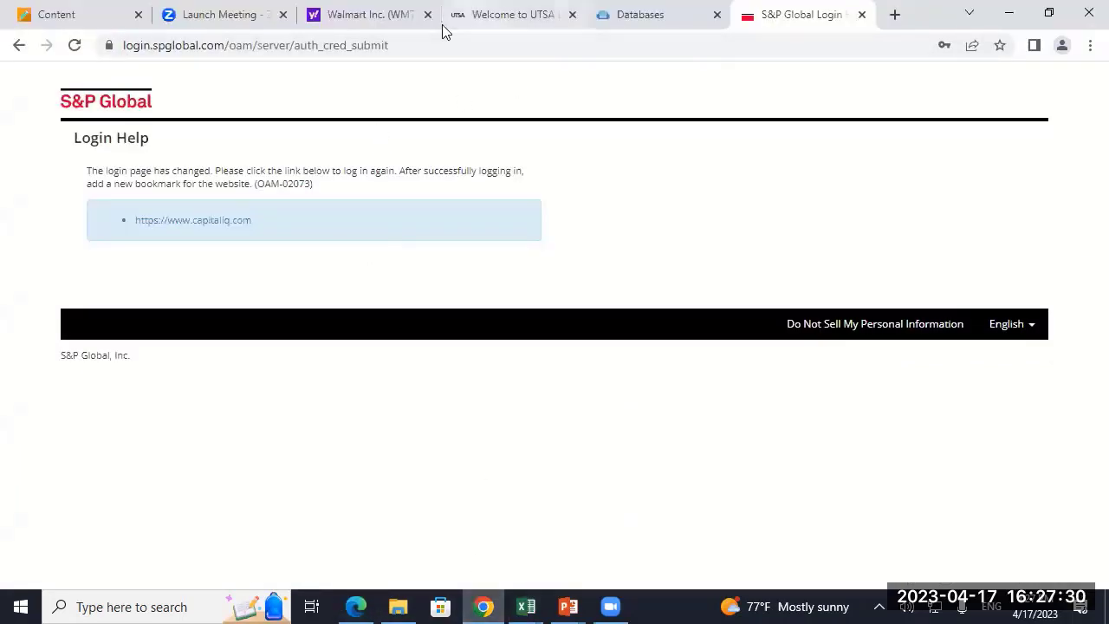
pyautogui.click(369, 15)
pyautogui.scroll(9, 54, 279)
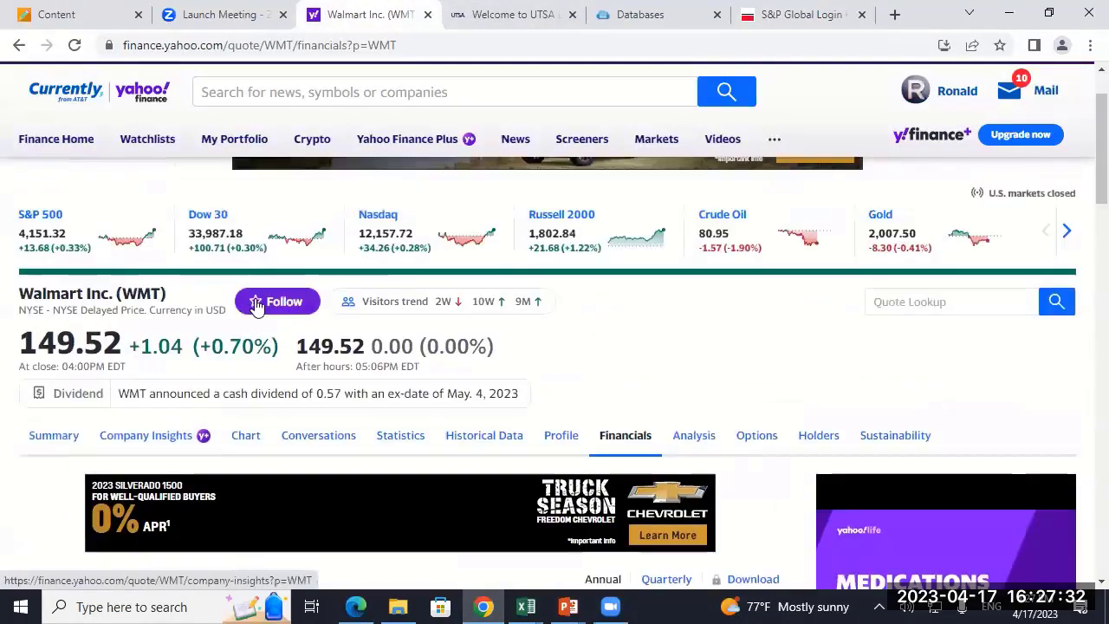
pyautogui.click(395, 438)
pyautogui.scroll(-4, 52, 416)
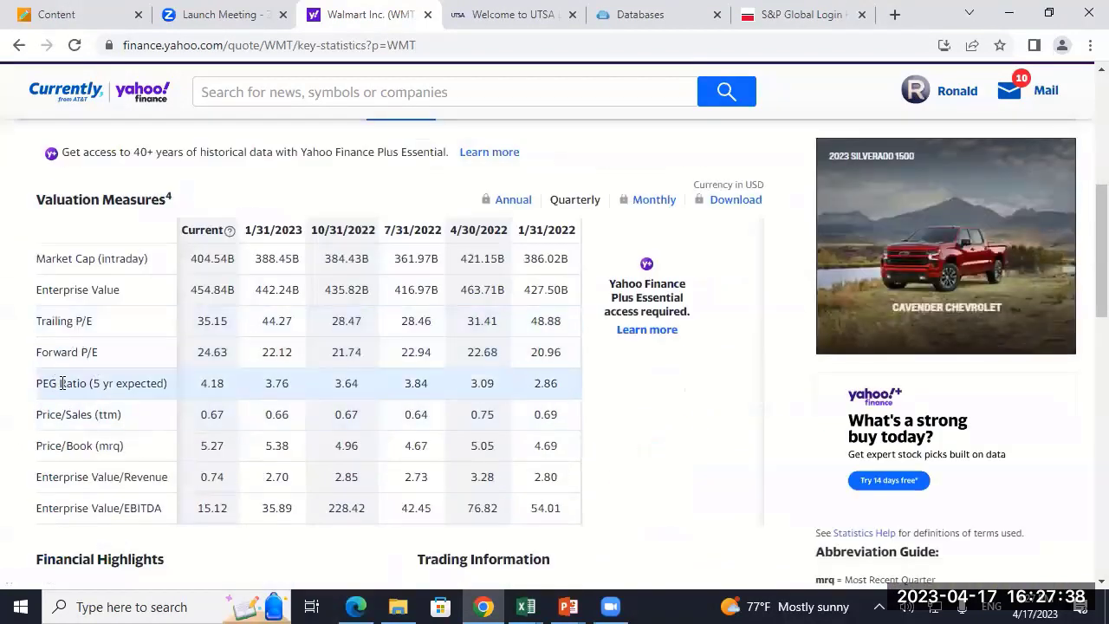
# - Take the 1/31/2023 PEG ratio from Yahoo Finance and enter 3.76 in E78 of the WMTvaluation workbook
pyautogui.moveTo(265, 383); pyautogui.dragTo(292, 384)
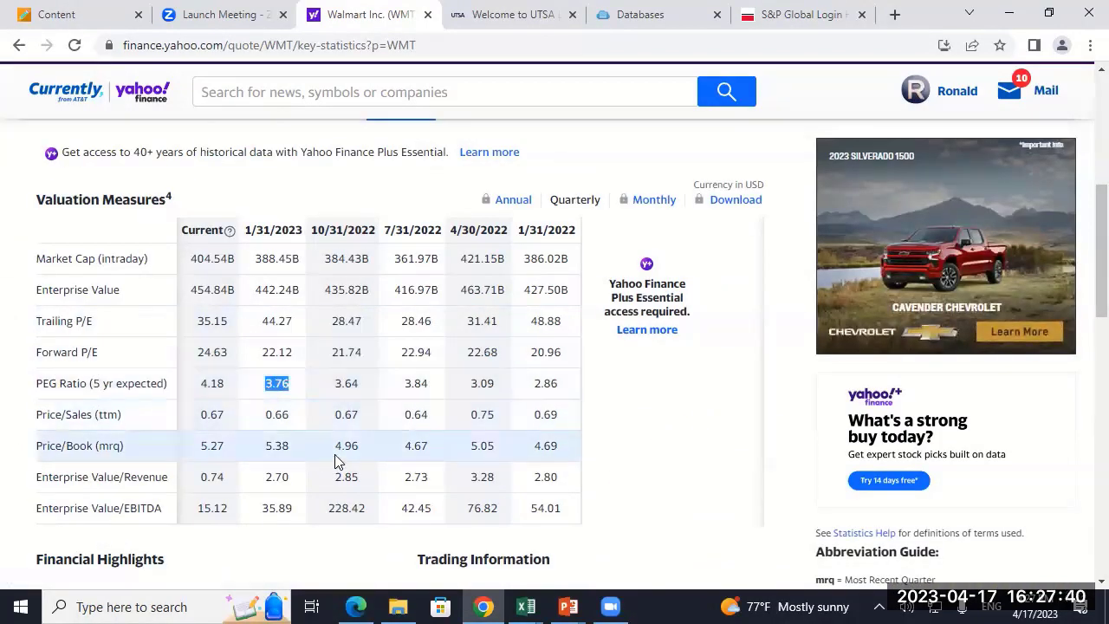
pyautogui.click(525, 604)
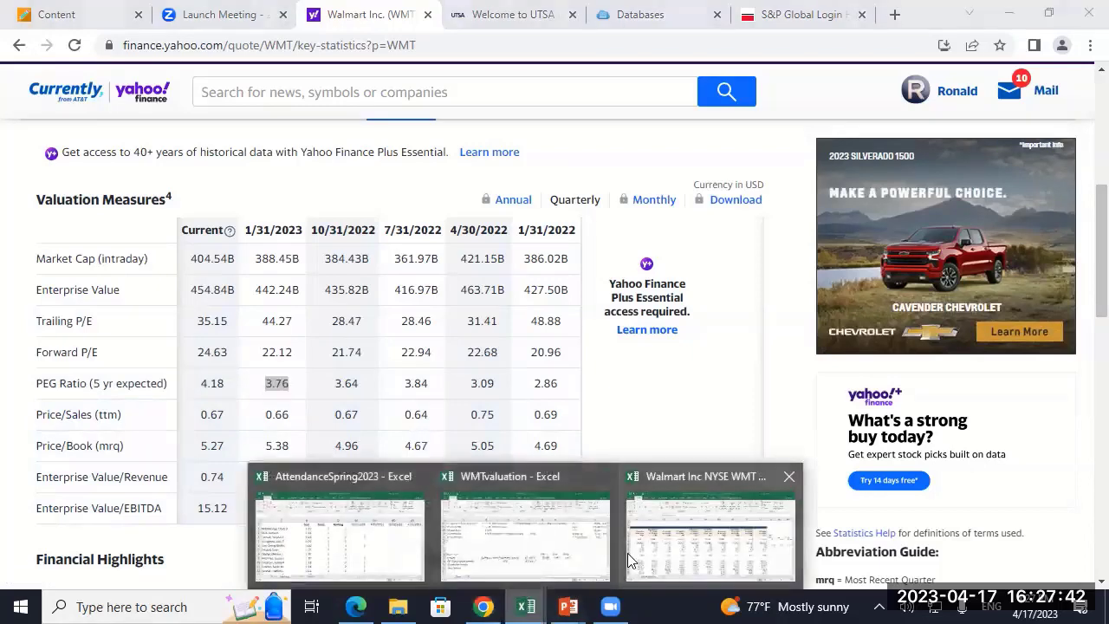
pyautogui.click(559, 559)
pyautogui.write('3.76')
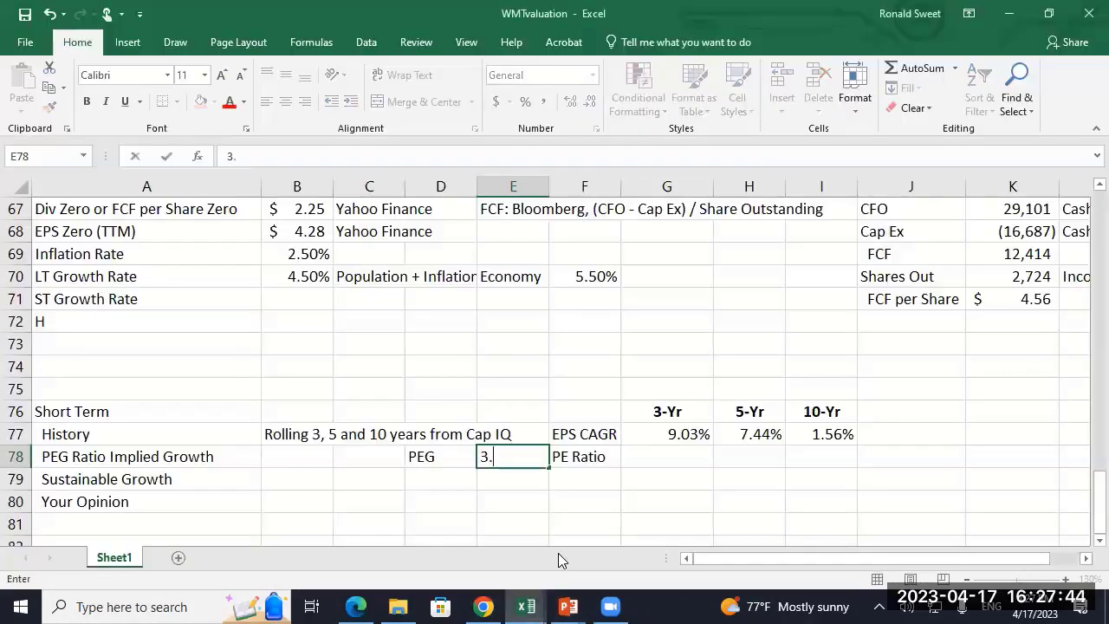
pyautogui.hotkey('ctrl', 'Return')
# - Look up the 1/31/2023 Forward P/E on Yahoo Finance in Chrome and enter 22.12 in G78 of the WMTvaluation workbook
pyautogui.press('Right')
pyautogui.press('Right')
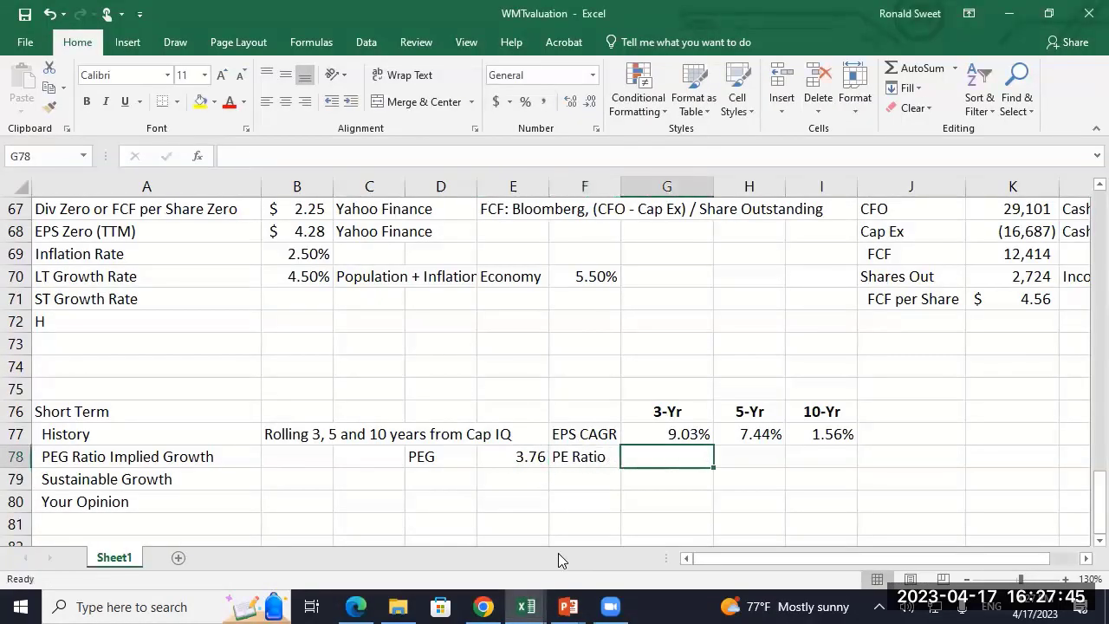
pyautogui.click(482, 606)
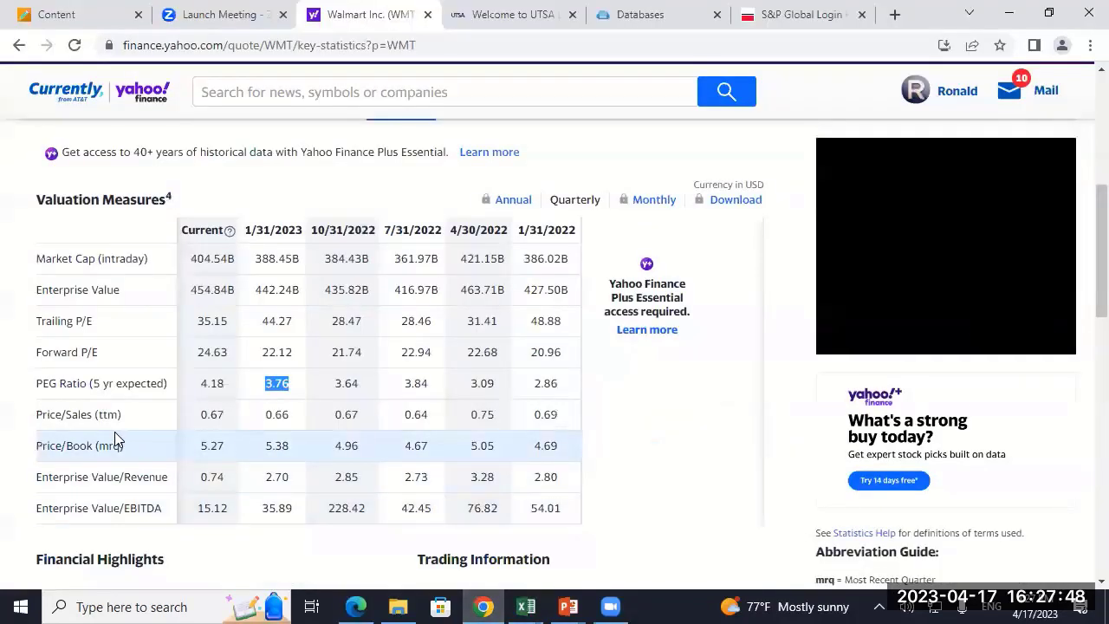
pyautogui.moveTo(37, 349); pyautogui.dragTo(264, 351)
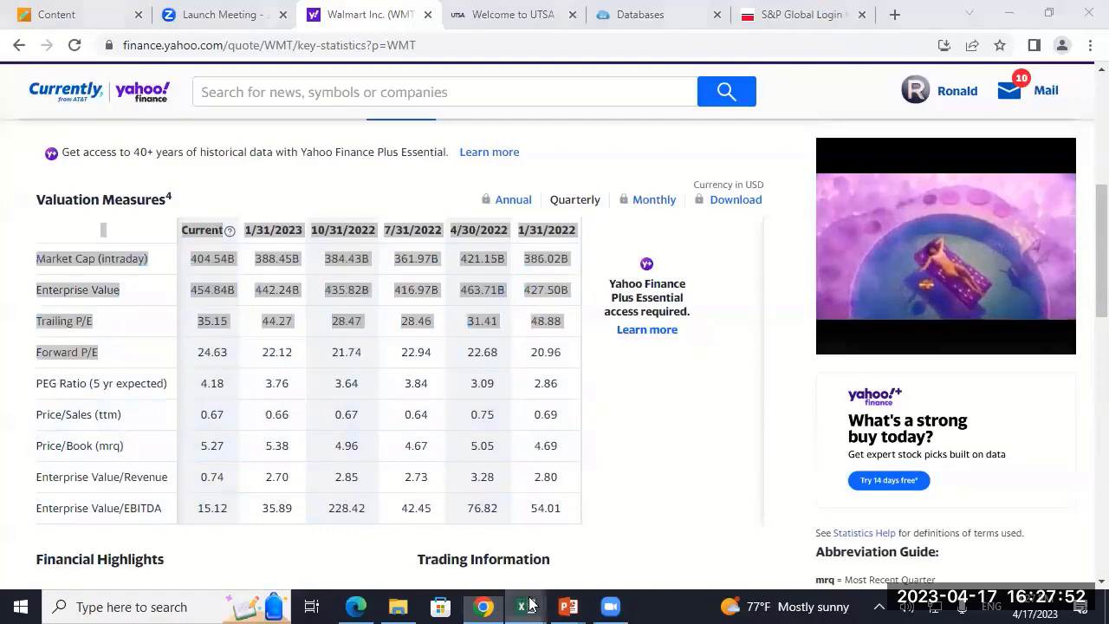
pyautogui.moveTo(531, 605)
pyautogui.click(563, 558)
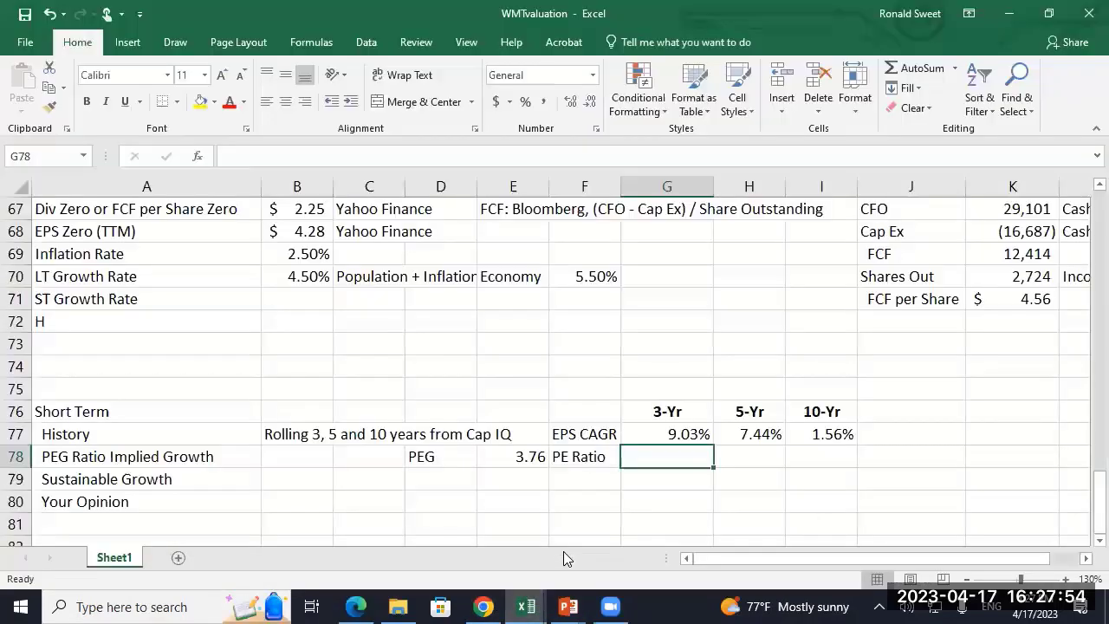
pyautogui.write('221')
pyautogui.press('BackSpace')
pyautogui.write('.')
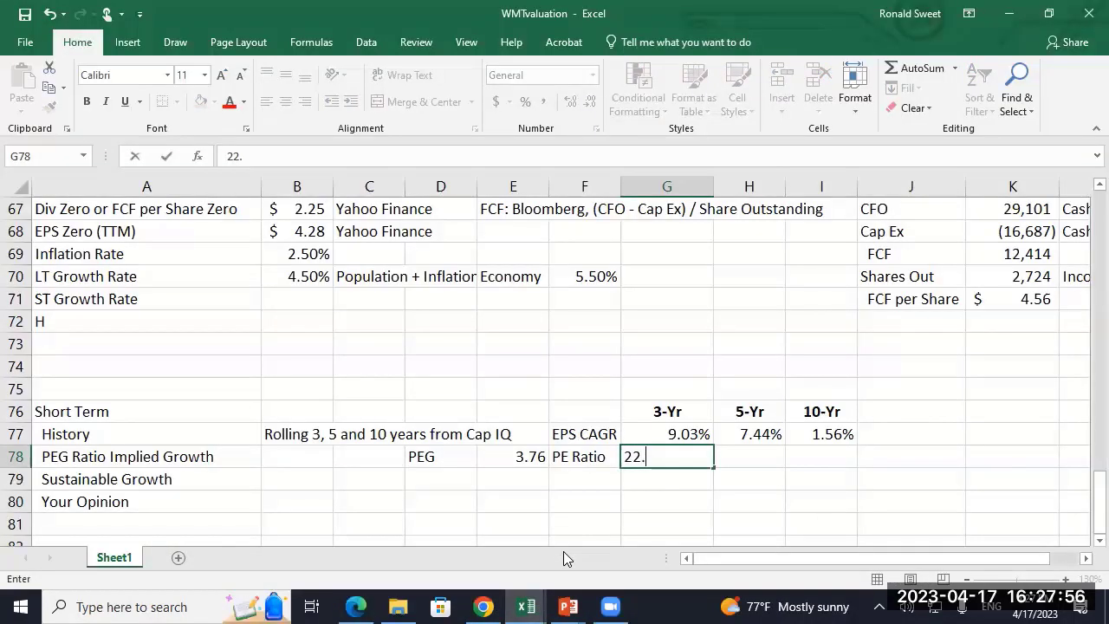
pyautogui.write('12')
# - Change the F78 label to Forward PE Ratio and widen column F to fit most of it
pyautogui.press('Left')
pyautogui.press('F2')
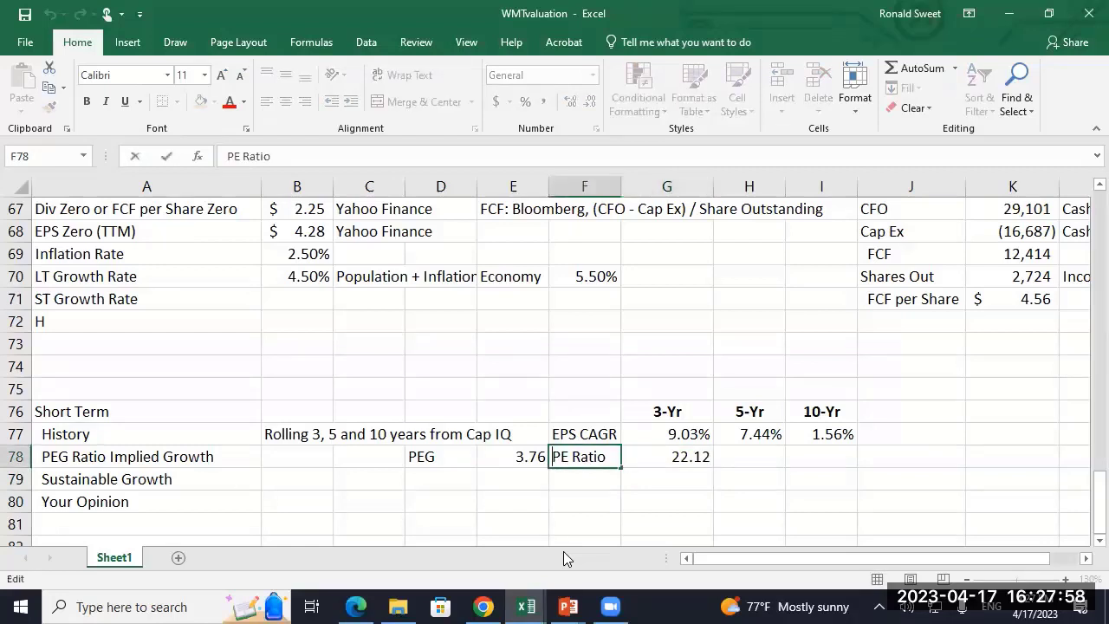
pyautogui.press('Home')
pyautogui.write('Forward')
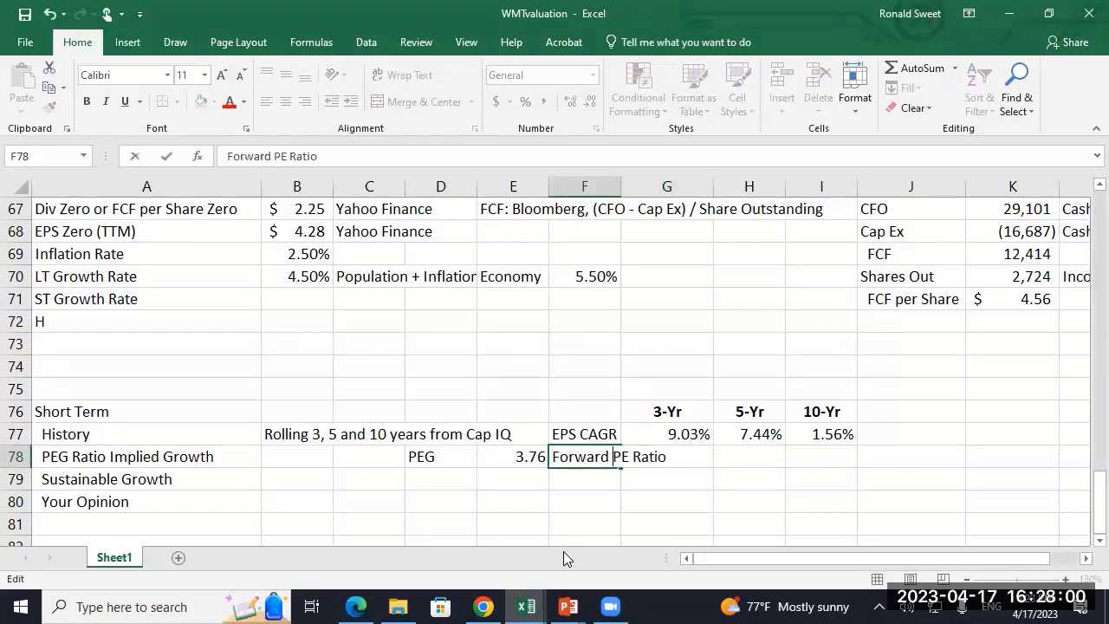
pyautogui.press('Return')
pyautogui.press('Up')
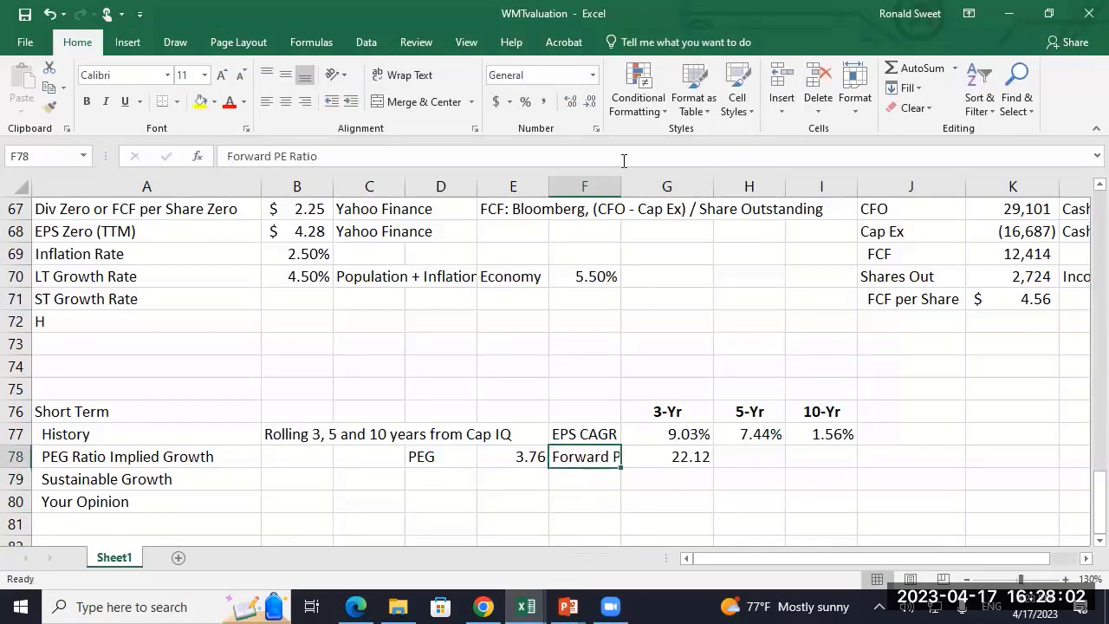
pyautogui.moveTo(620, 182); pyautogui.dragTo(664, 182)
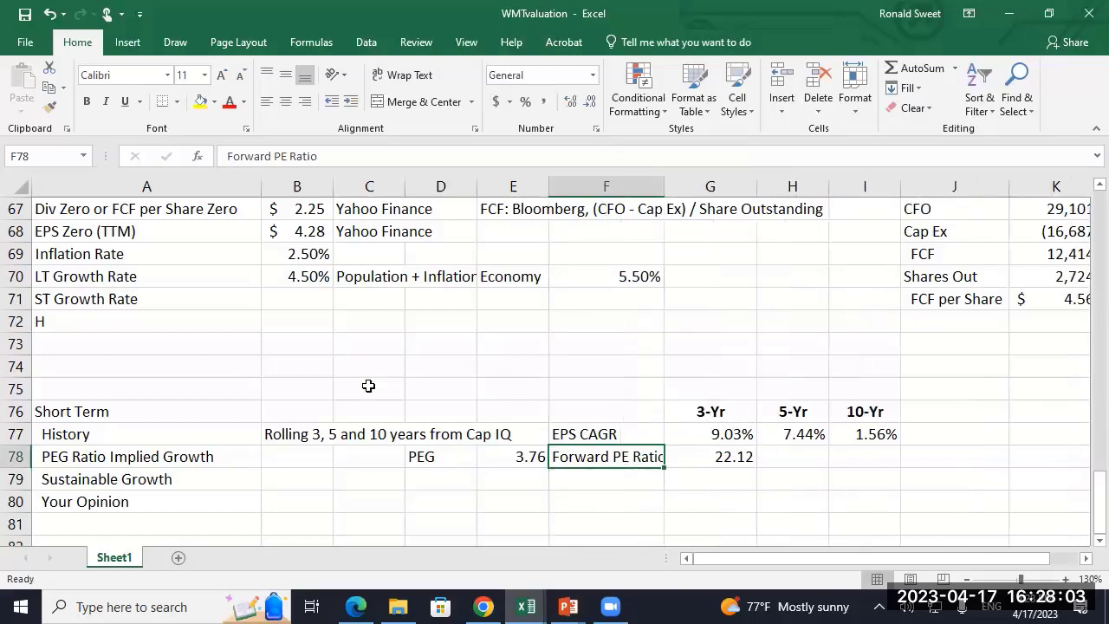
# - Calculate the PEG ratio implied growth in B78 with the formula +(G78/E78)/100
pyautogui.click(303, 452)
pyautogui.write('+')
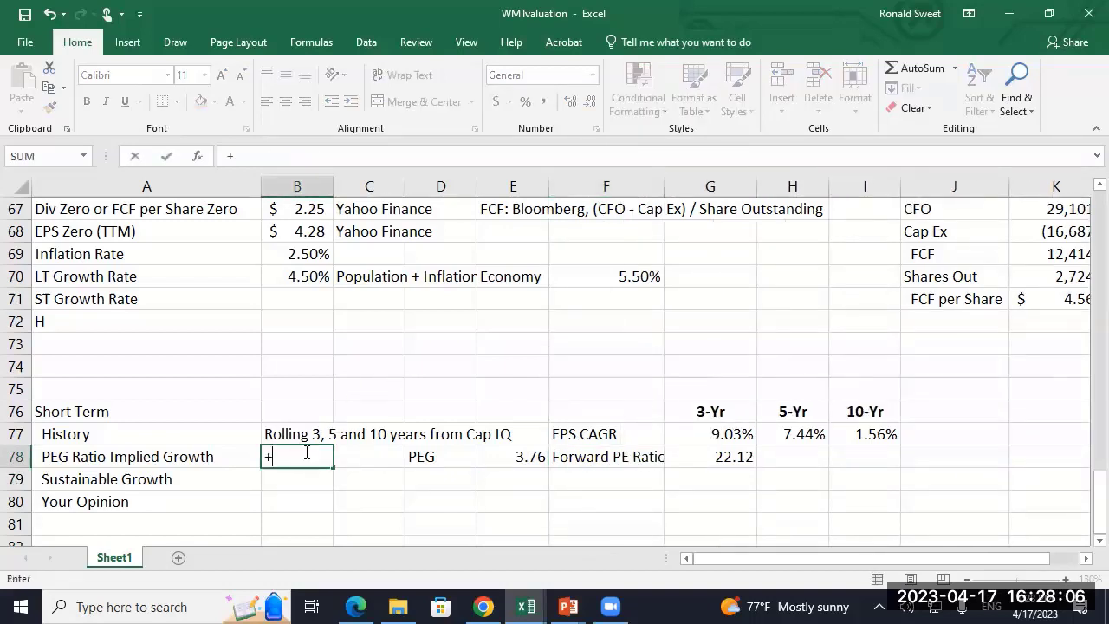
pyautogui.write('(')
pyautogui.press('Right')
pyautogui.press('Right')
pyautogui.press('Right')
pyautogui.press('Right')
pyautogui.press('Right')
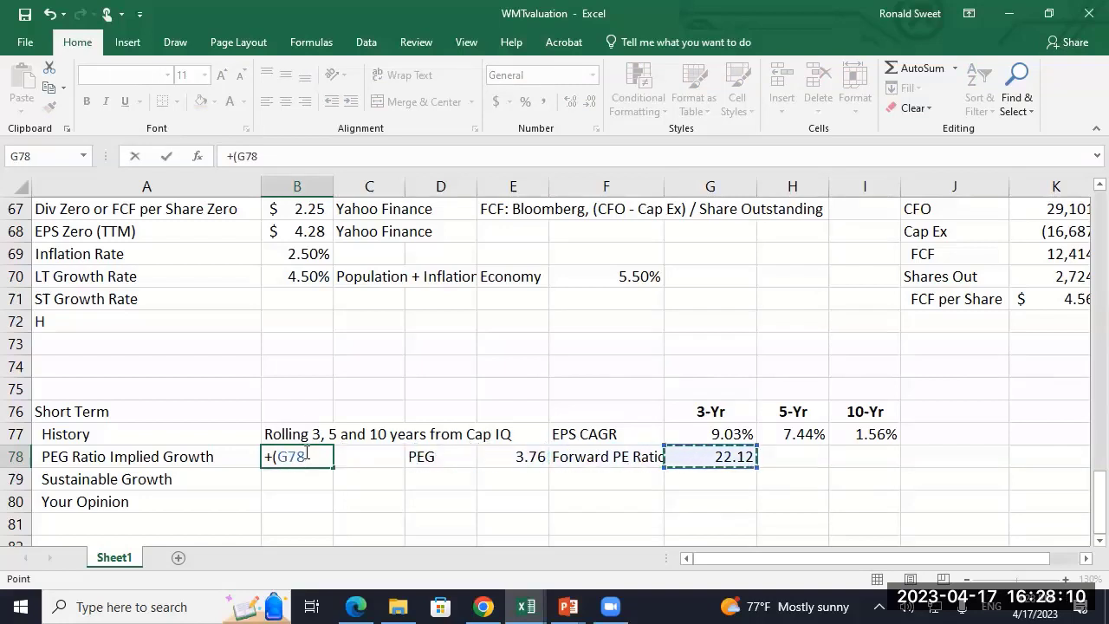
pyautogui.write('/')
pyautogui.press('Right')
pyautogui.press('Right')
pyautogui.press('Right')
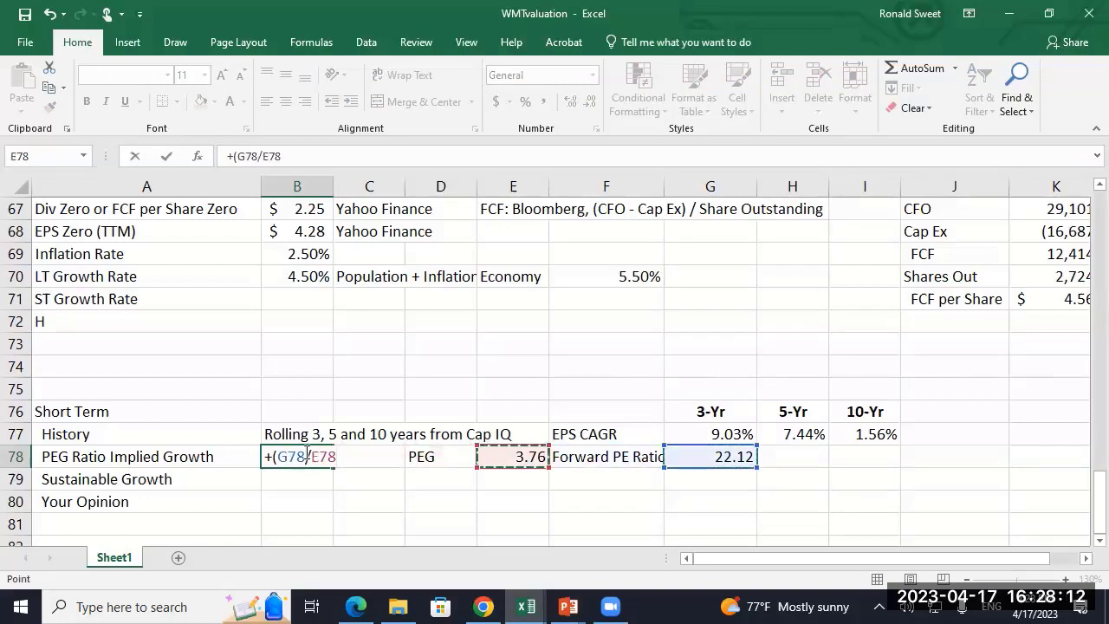
pyautogui.write(')/21')
pyautogui.press('BackSpace')
pyautogui.press('BackSpace')
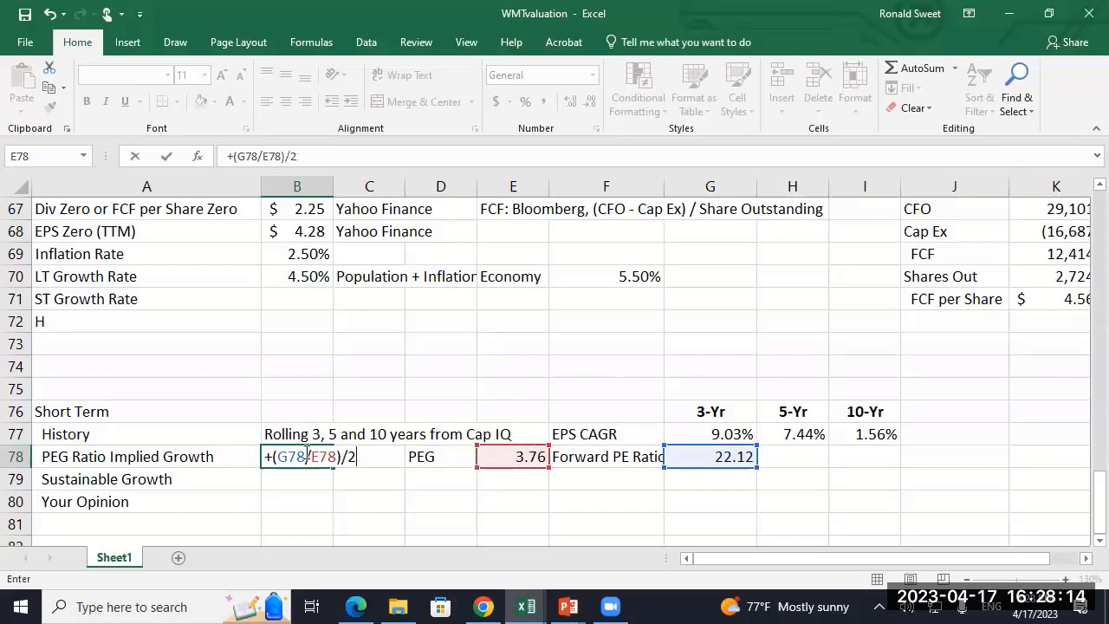
pyautogui.write('100')
pyautogui.press('Return')
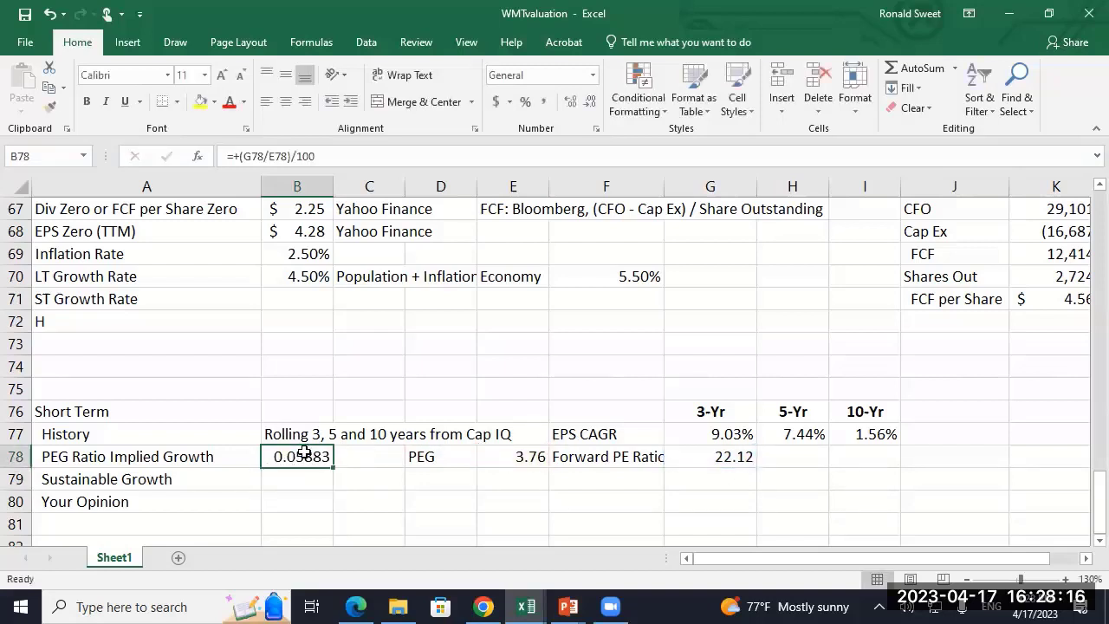
# - Format the PEG ratio implied growth in B78 as a percentage with two decimal places
pyautogui.click(529, 103)
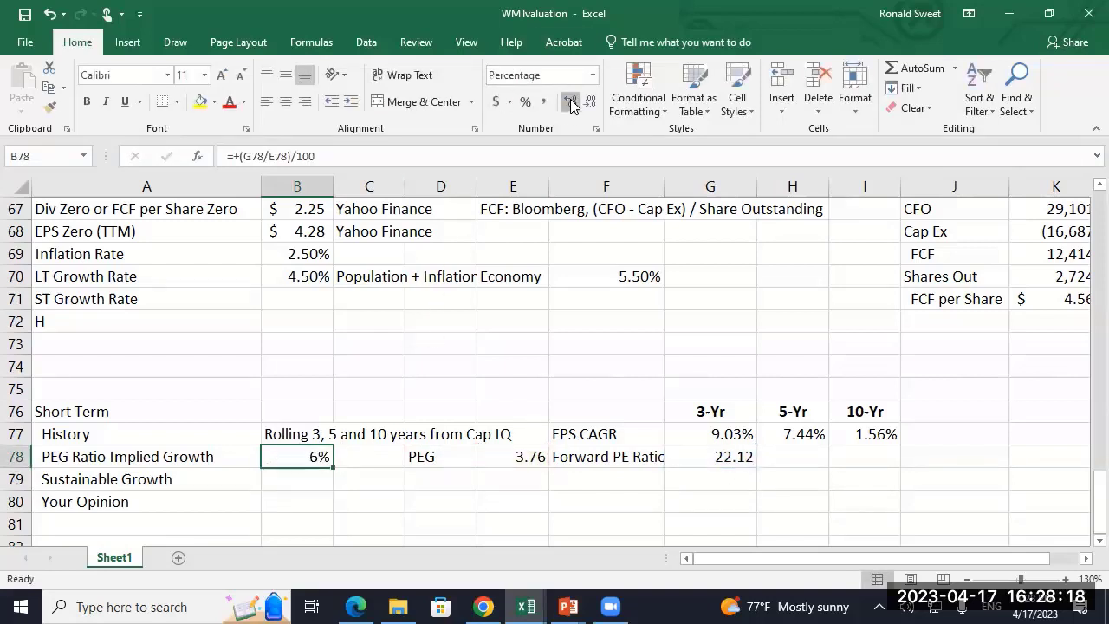
pyautogui.click(570, 101)
pyautogui.click(570, 102)
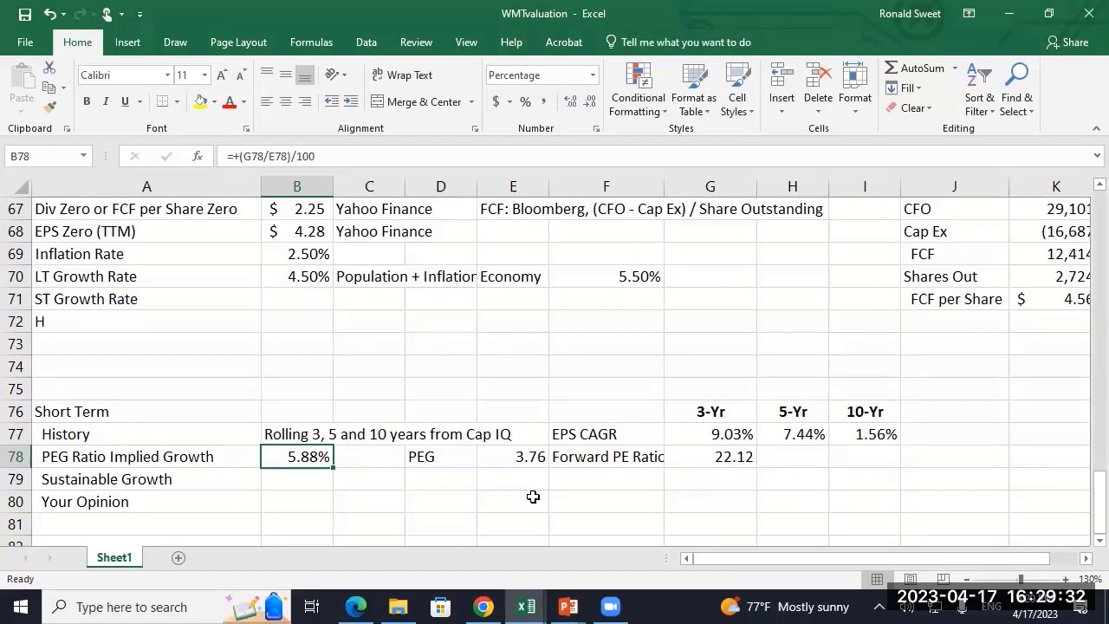
pyautogui.press('Right')
pyautogui.press('Left')
pyautogui.press('Right')
pyautogui.press('Right')
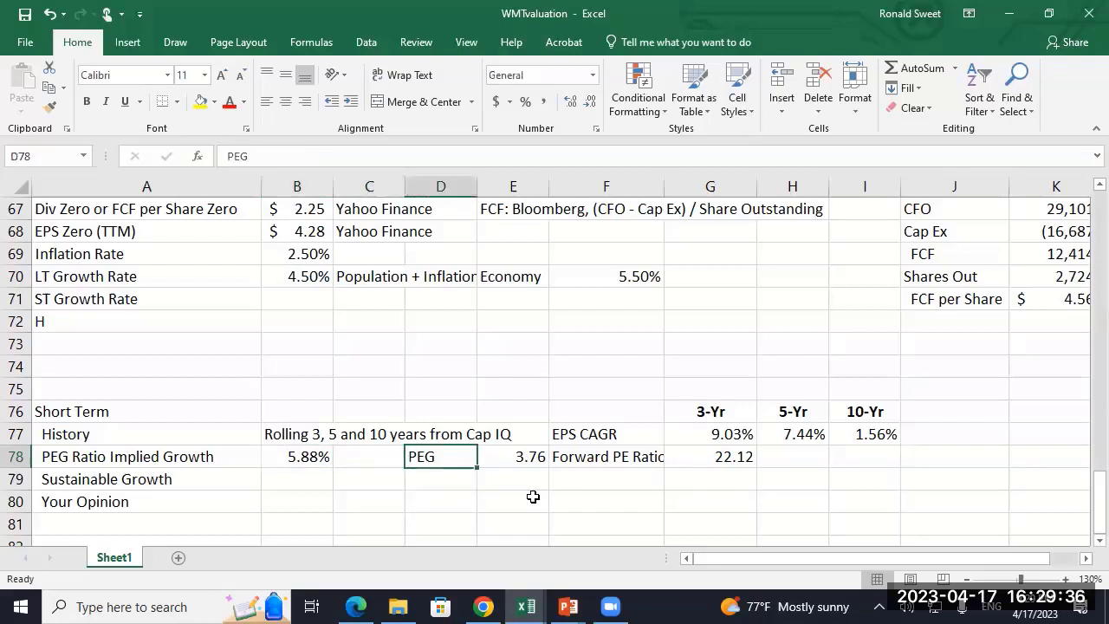
pyautogui.press('Left')
pyautogui.press('Left')
pyautogui.press('Left')
pyautogui.press('Right')
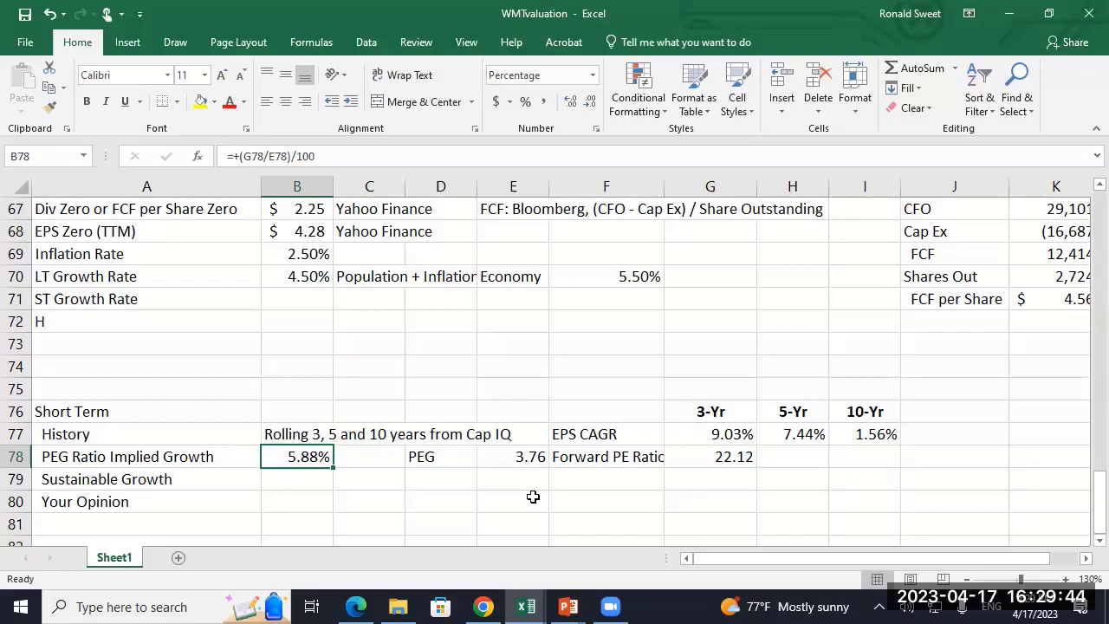
# - Label the sustainable growth inputs in row 79: ROE in D79, Retention in F79 and Payout in H79
pyautogui.press('Down')
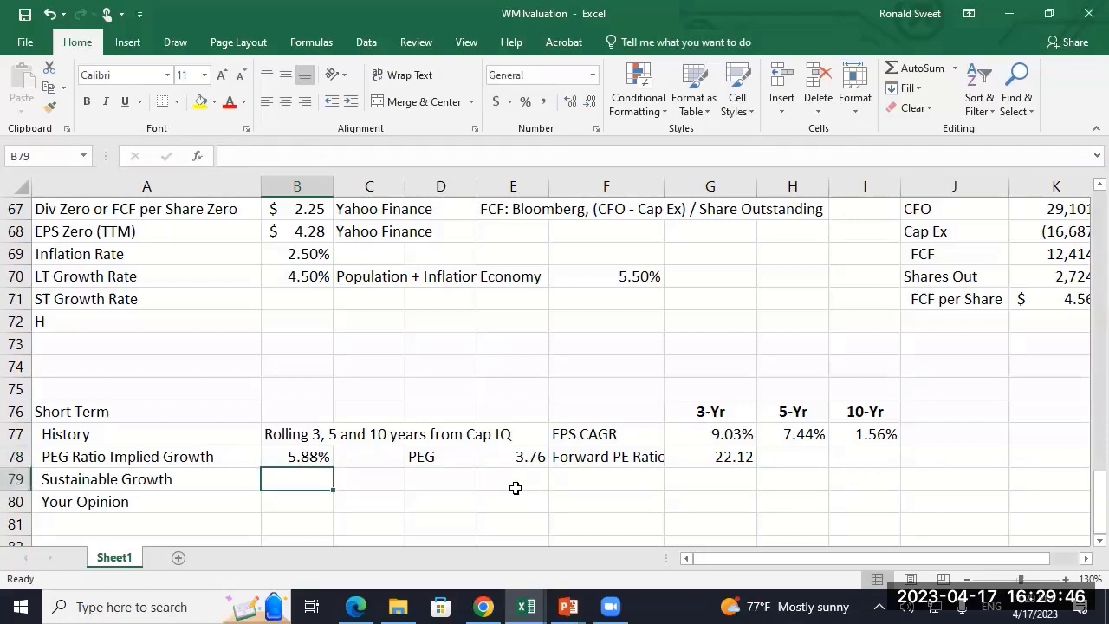
pyautogui.press('Right')
pyautogui.press('Right')
pyautogui.write('ROE')
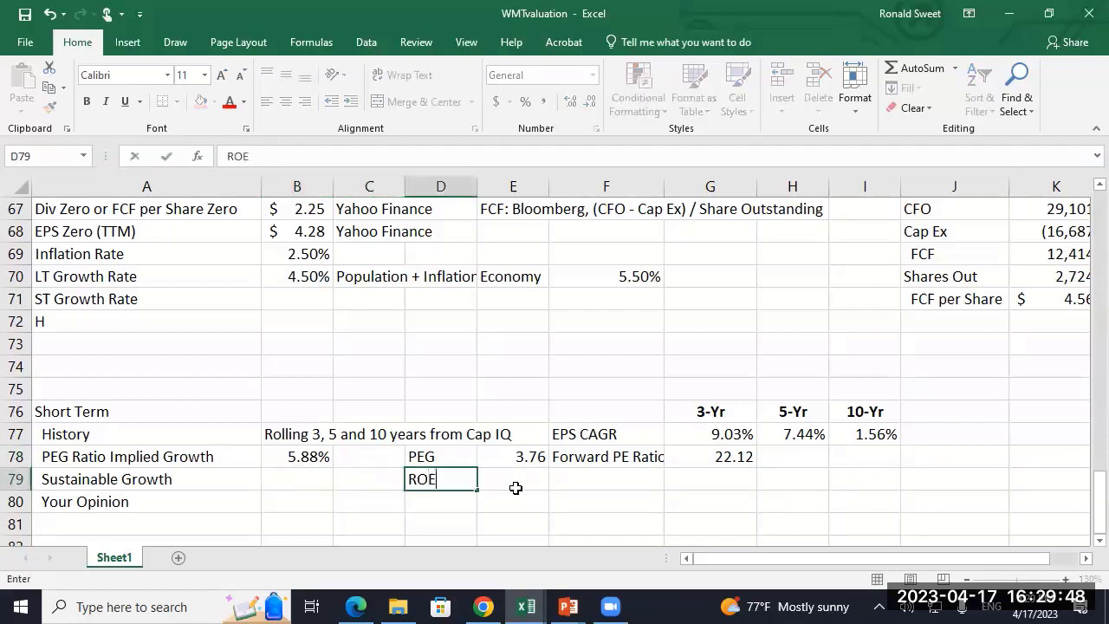
pyautogui.press('Right')
pyautogui.press('Right')
pyautogui.write('Retention')
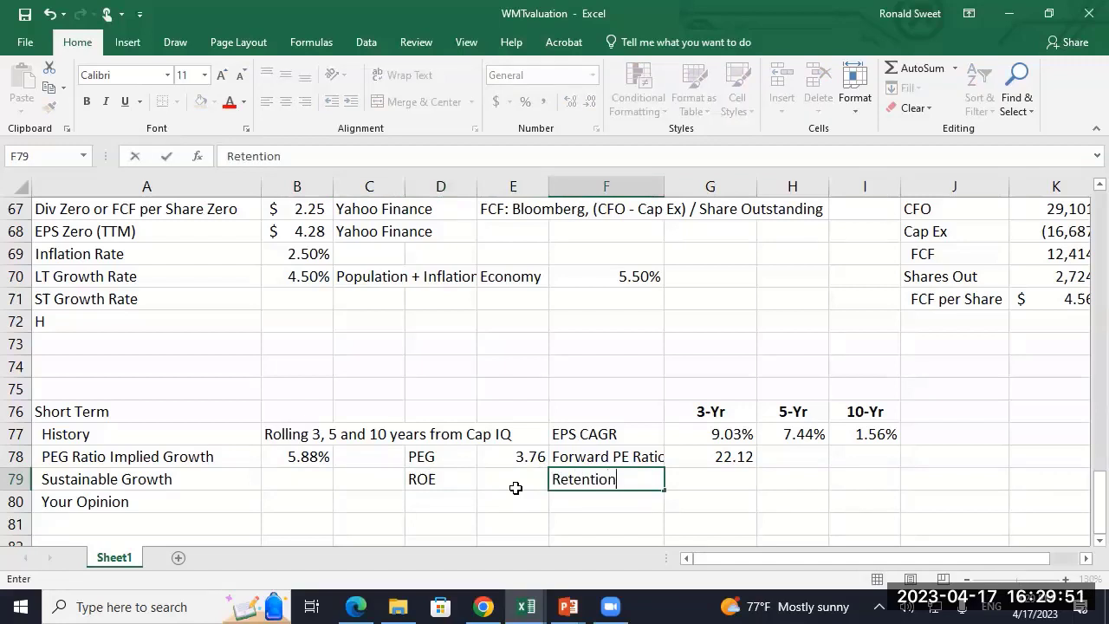
pyautogui.press('Right')
pyautogui.press('Right')
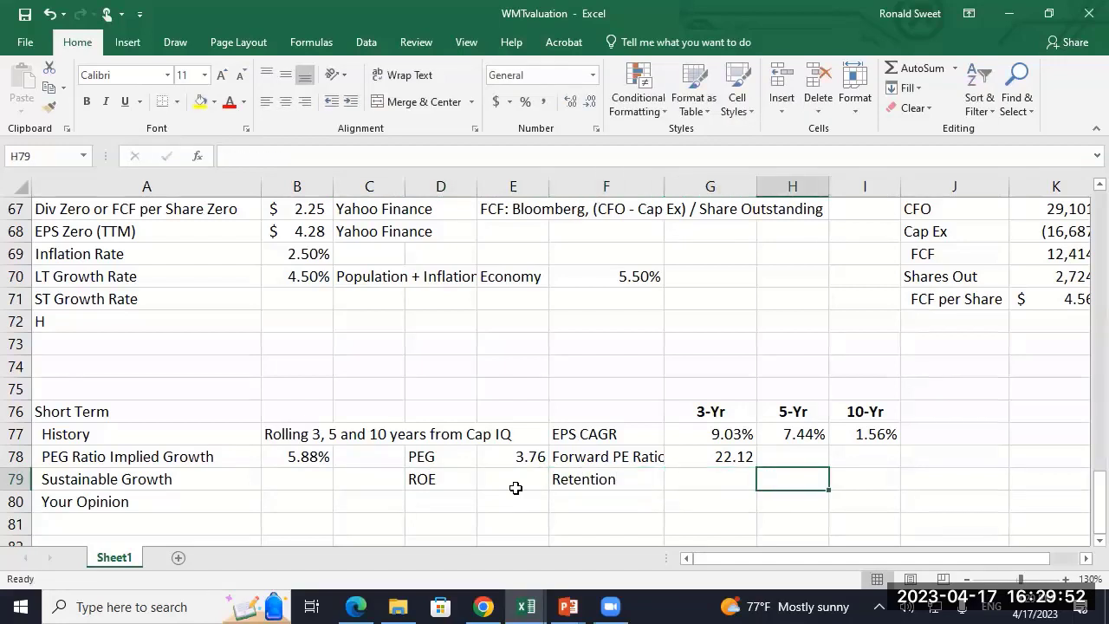
pyautogui.write('Payout')
pyautogui.press('Return')
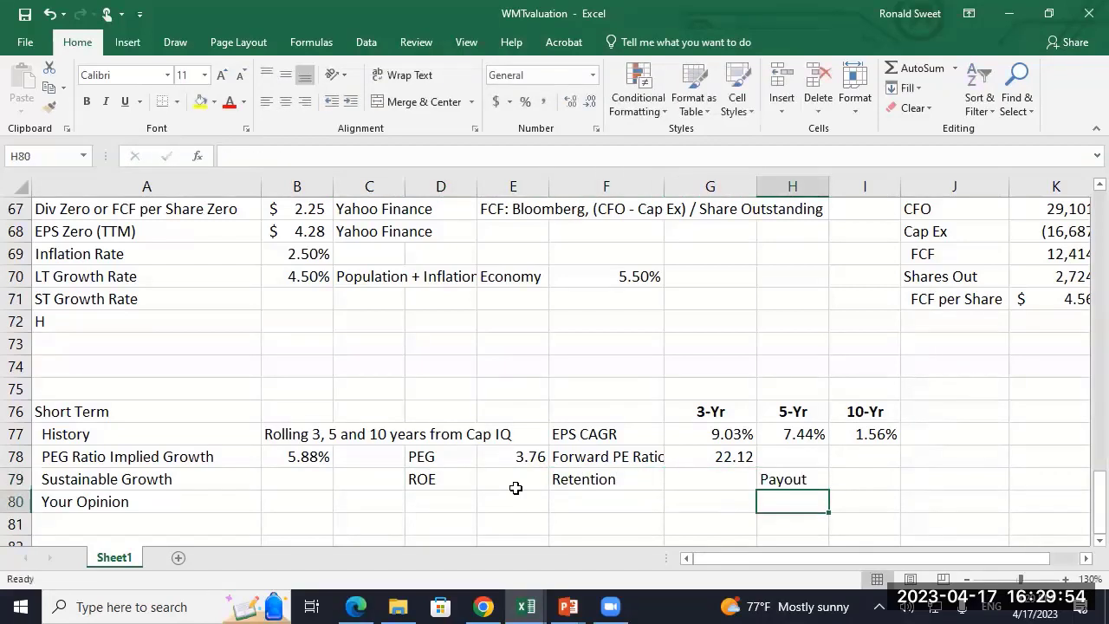
# - Enter the source note Stats Page in H78, beside the forward PE ratio value
pyautogui.press('Left')
pyautogui.press('Left')
pyautogui.press('Left')
pyautogui.press('Left')
pyautogui.press('Up')
pyautogui.press('Up')
pyautogui.press('Right')
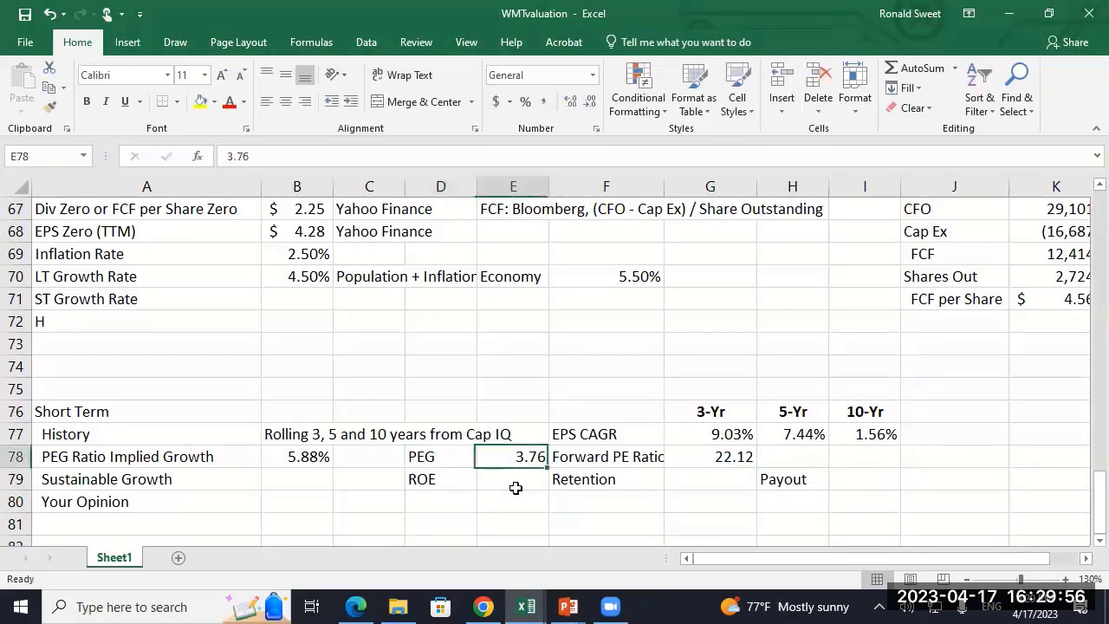
pyautogui.press('Right')
pyautogui.press('Left')
pyautogui.press('Left')
pyautogui.press('Right')
pyautogui.press('Right')
pyautogui.press('Right')
pyautogui.press('Right')
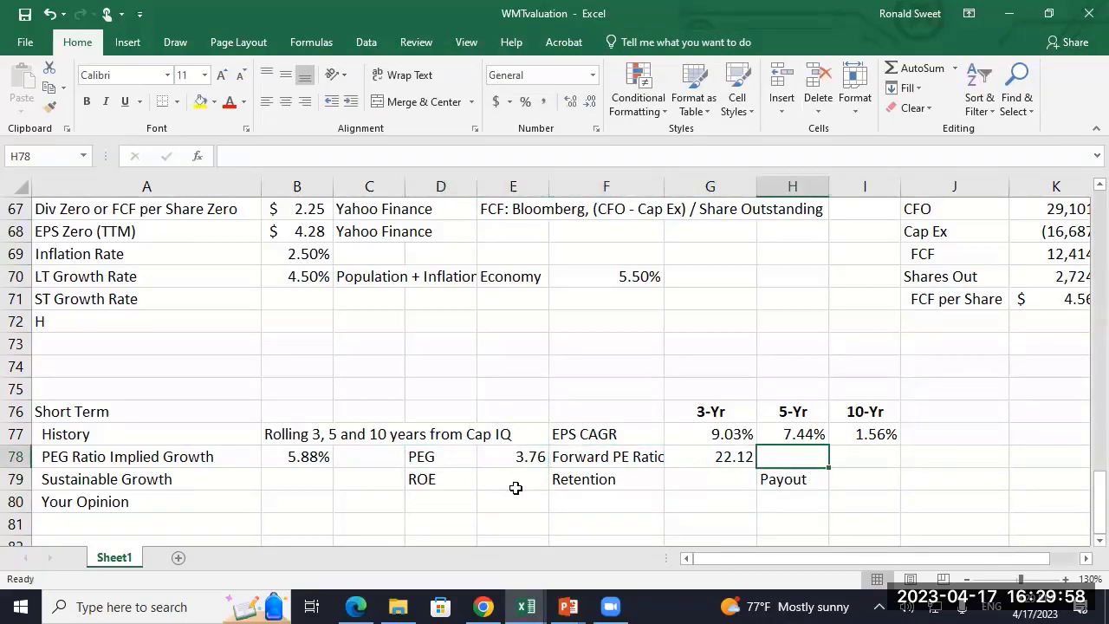
pyautogui.write('Stats')
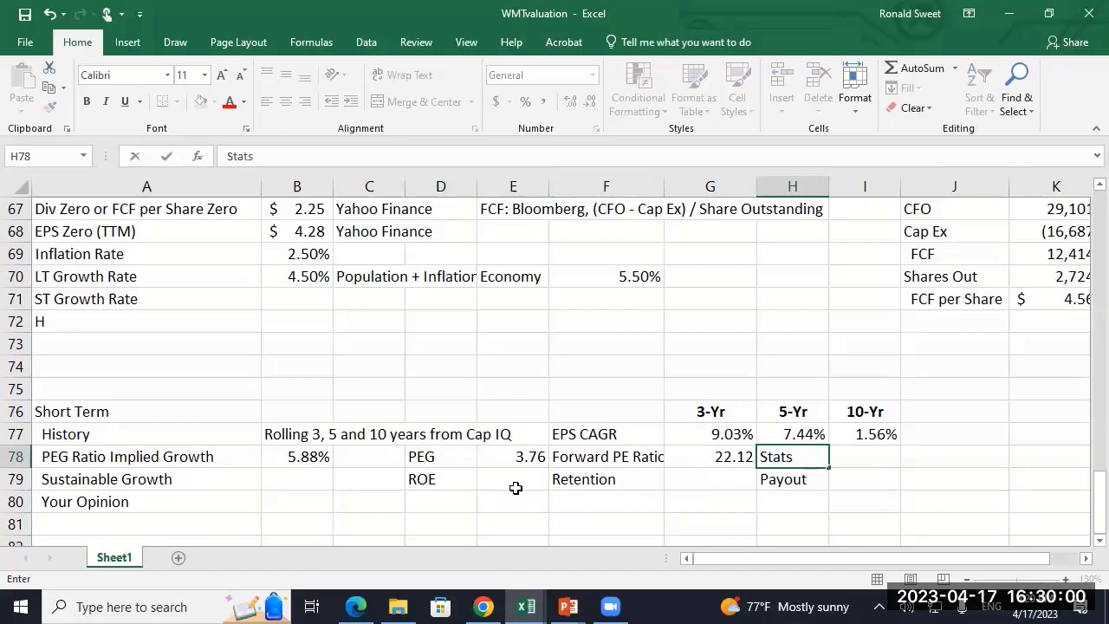
pyautogui.write(' Page')
pyautogui.hotkey('ctrl', 'Return')
# - Copy the Stats Page note from H78 to J79
pyautogui.hotkey('ctrl', 'c')
pyautogui.press('Down')
pyautogui.press('Down')
pyautogui.press('Right')
pyautogui.press('Right')
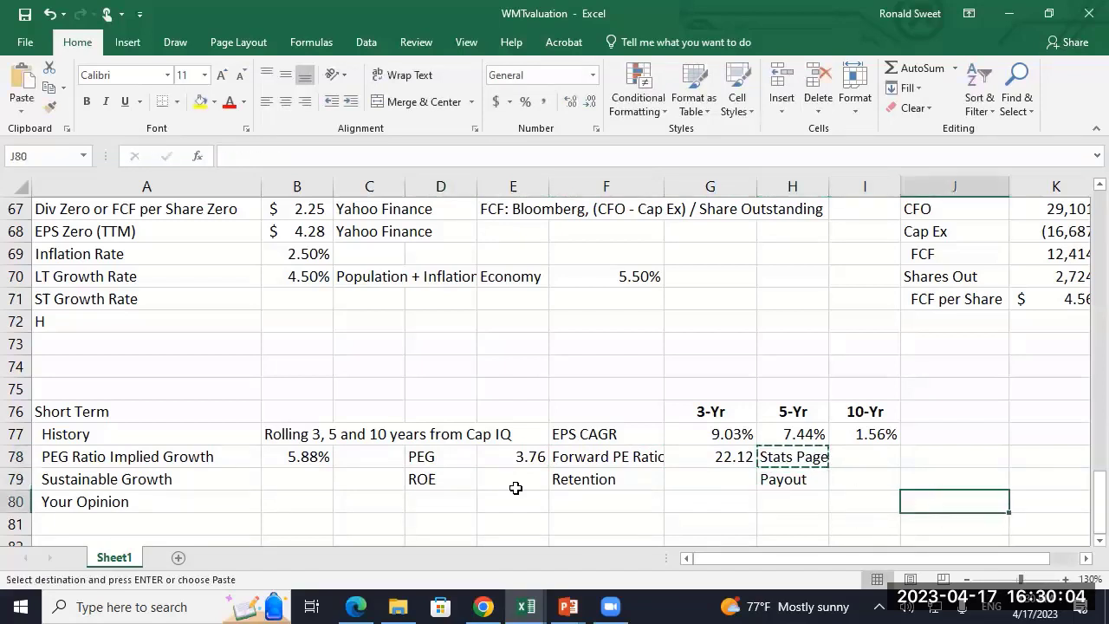
pyautogui.press('Up')
pyautogui.press('Return')
# - Look up Return on Equity (ttm) on Yahoo Finance in Chrome and enter 12.84% in E79 of the WMTvaluation workbook
pyautogui.click(483, 607)
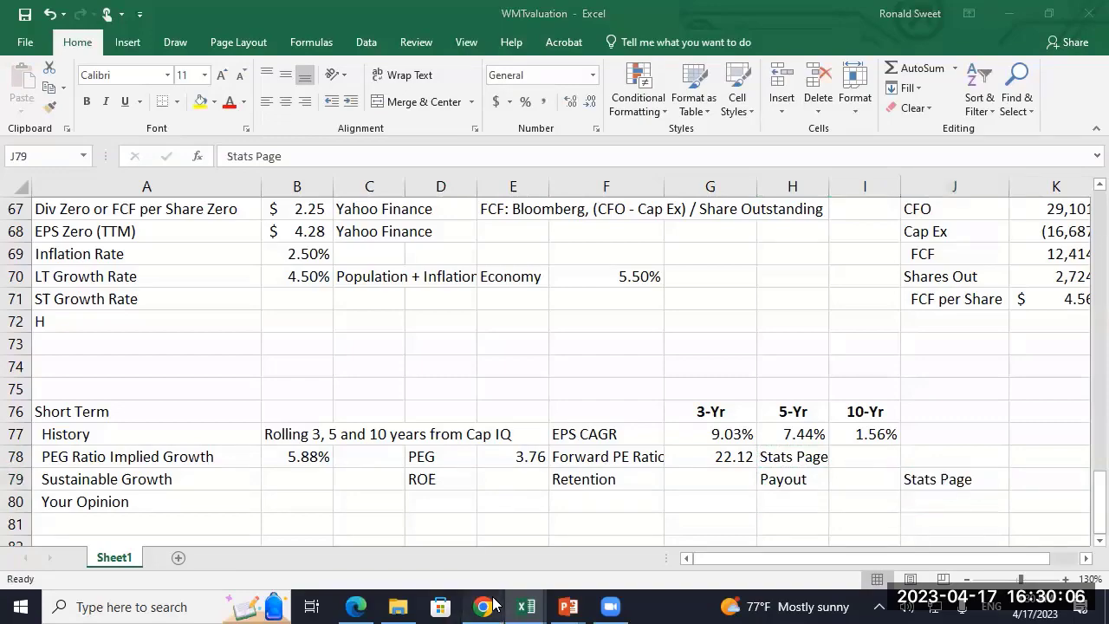
pyautogui.scroll(-7, 249, 323)
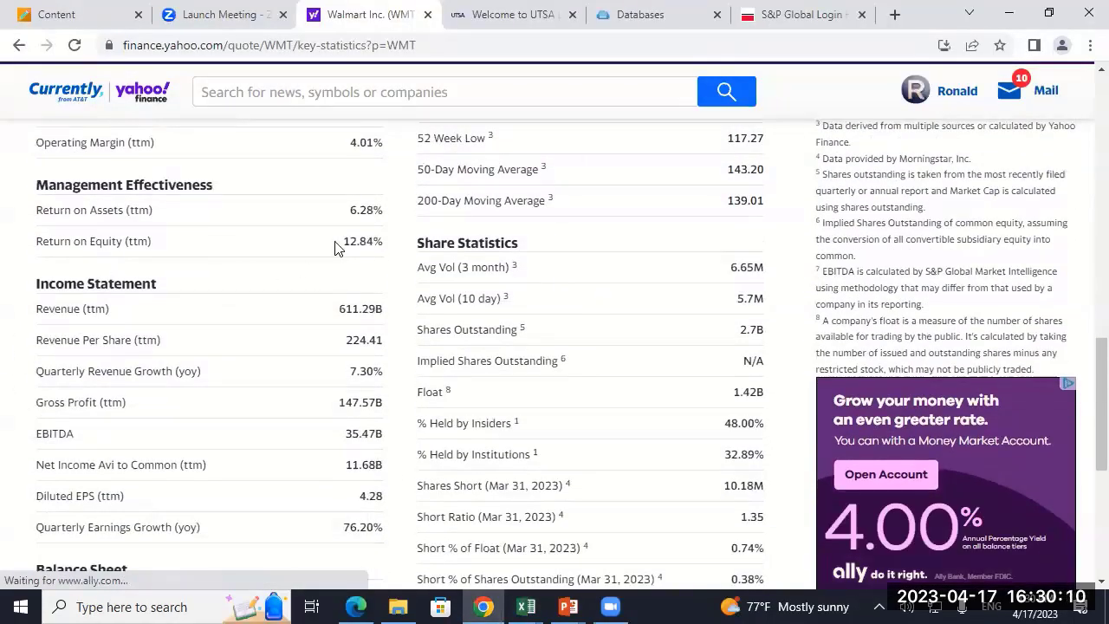
pyautogui.moveTo(338, 244); pyautogui.dragTo(379, 249)
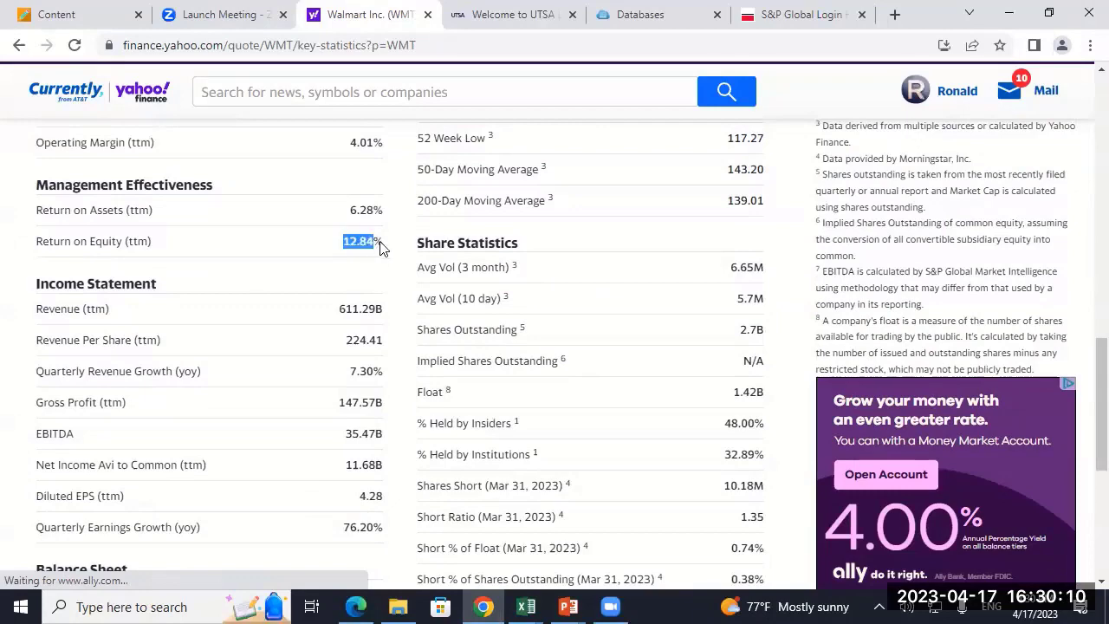
pyautogui.click(525, 606)
pyautogui.click(500, 551)
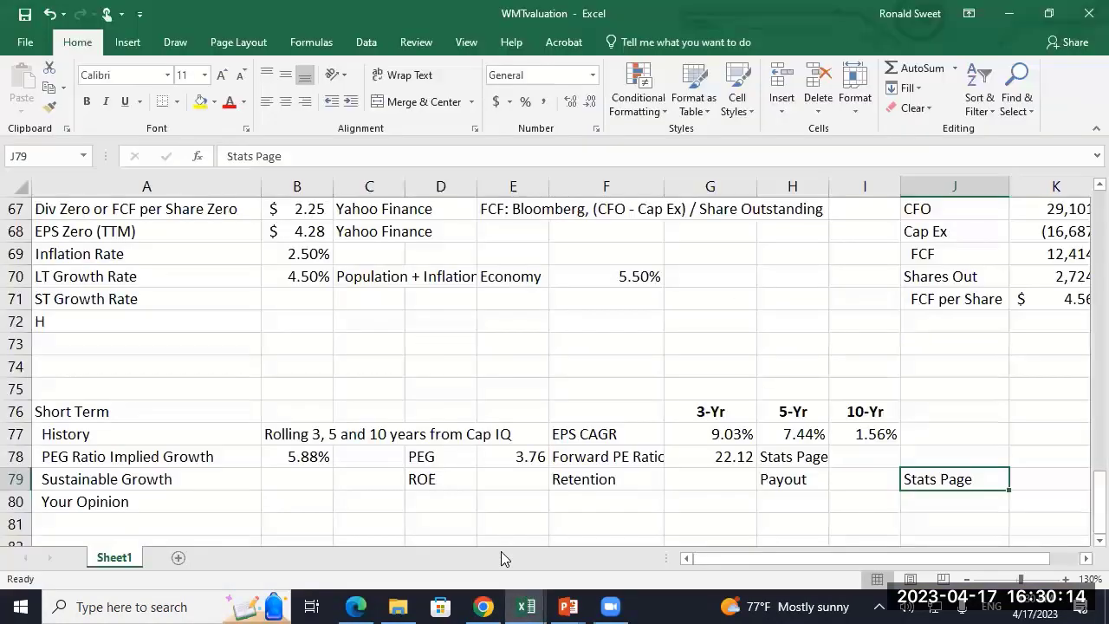
pyautogui.press('Left')
pyautogui.press('Left')
pyautogui.press('Left')
pyautogui.press('Left')
pyautogui.press('Left')
pyautogui.write('12')
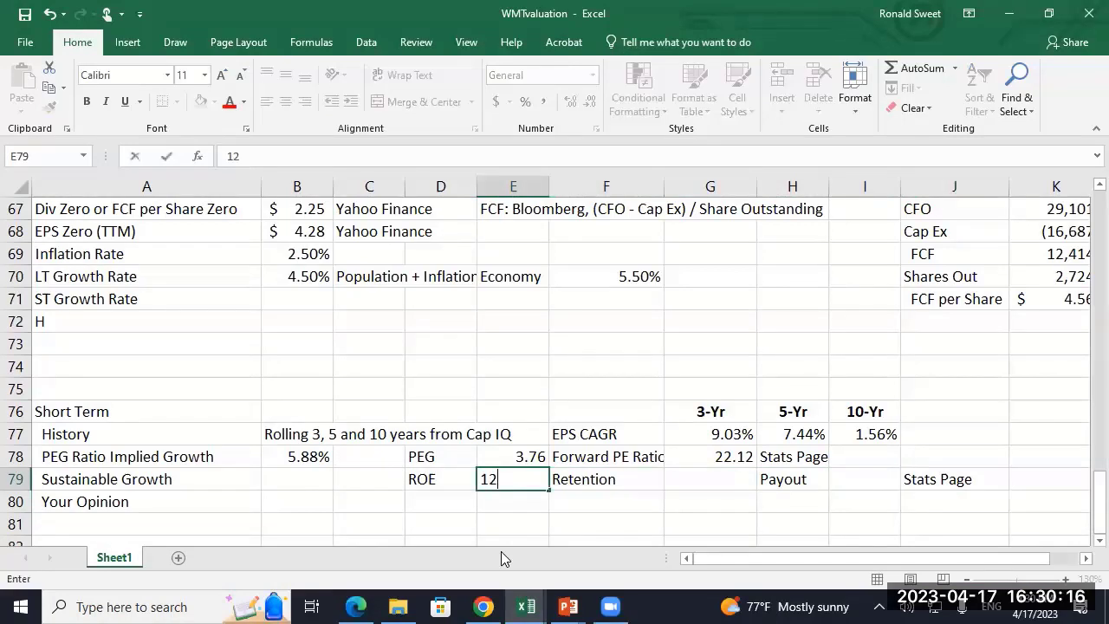
pyautogui.write('.84%')
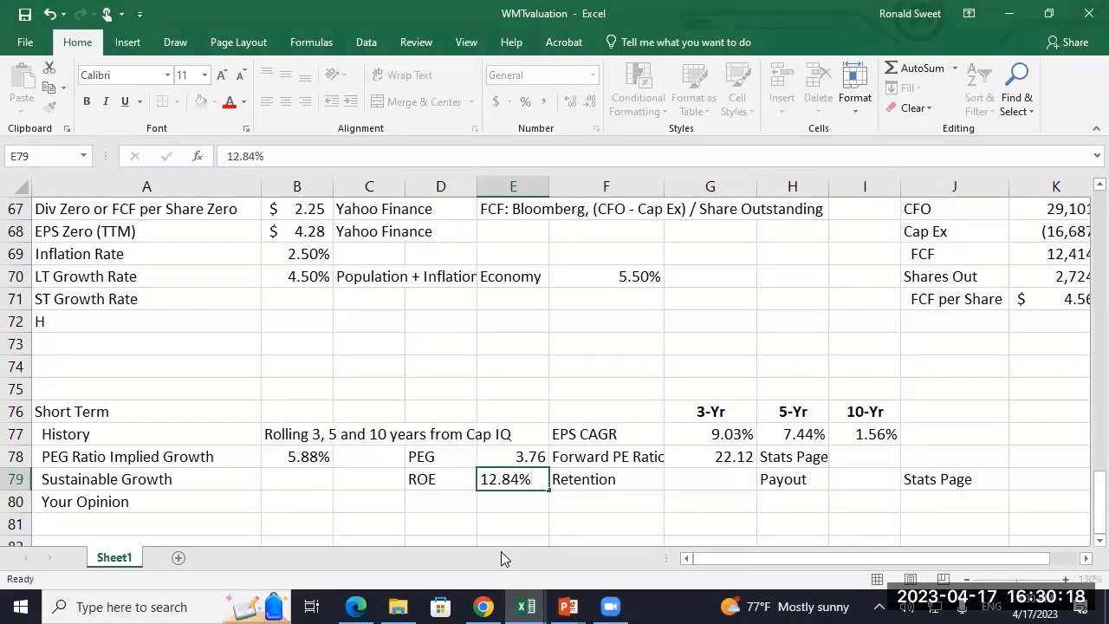
pyautogui.hotkey('ctrl', 'Return')
# - Look up the Payout Ratio under Dividends & Splits on Yahoo Finance in Chrome and enter 52.46% in I79 of the WMTvaluation workbook
pyautogui.press('Right')
pyautogui.press('Right')
pyautogui.press('Right')
pyautogui.press('Right')
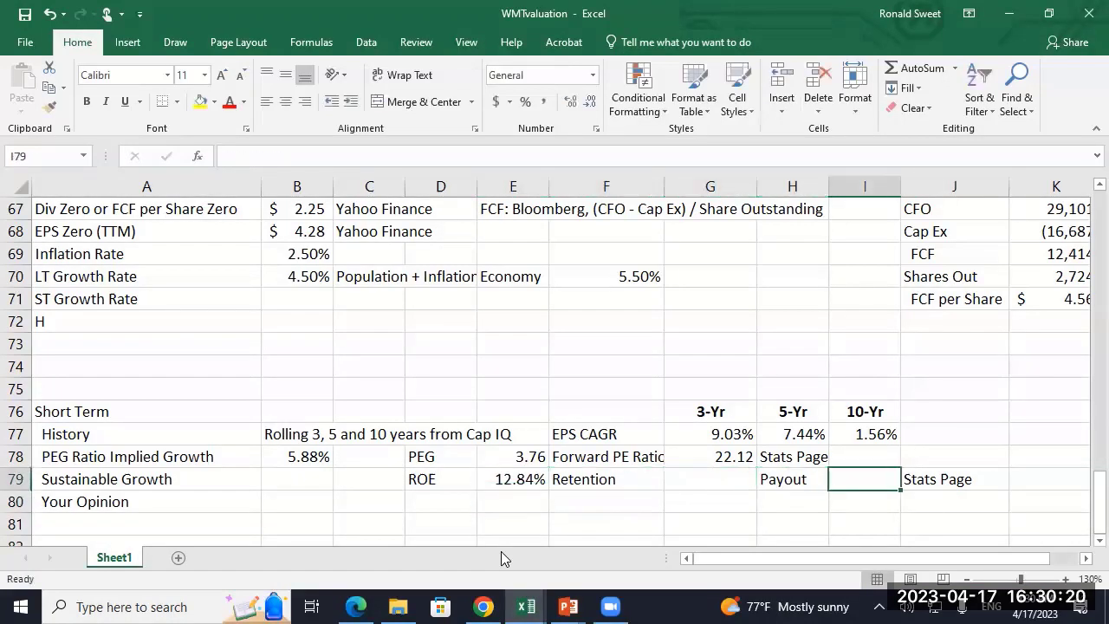
pyautogui.click(483, 606)
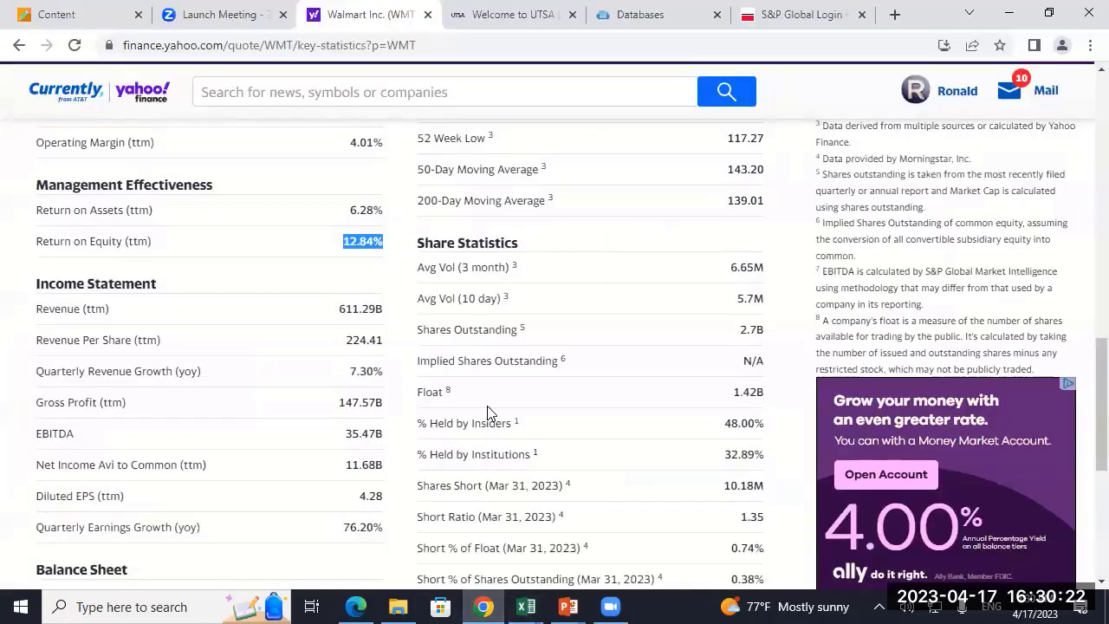
pyautogui.scroll(-4, 485, 414)
pyautogui.scroll(-2, 468, 415)
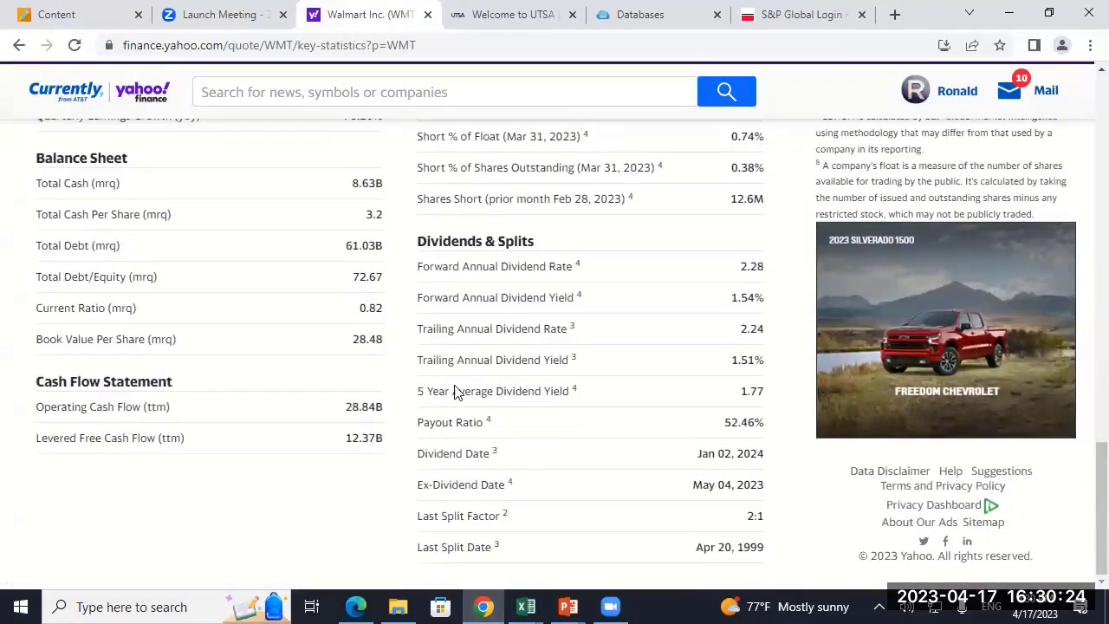
pyautogui.moveTo(427, 422); pyautogui.dragTo(735, 506)
pyautogui.click(526, 606)
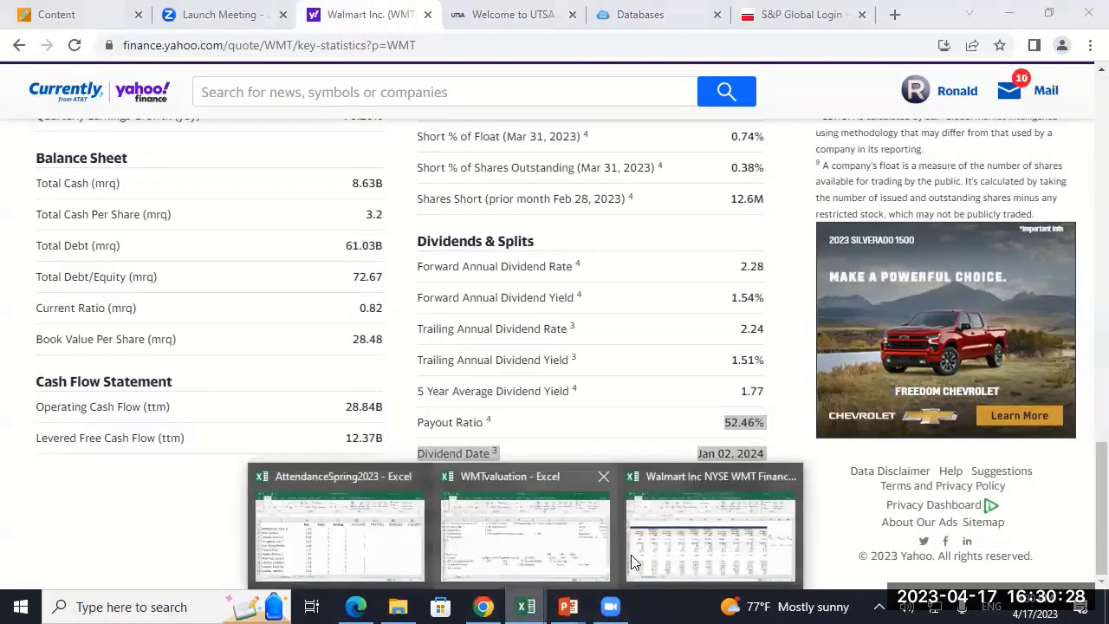
pyautogui.click(592, 558)
pyautogui.write('552')
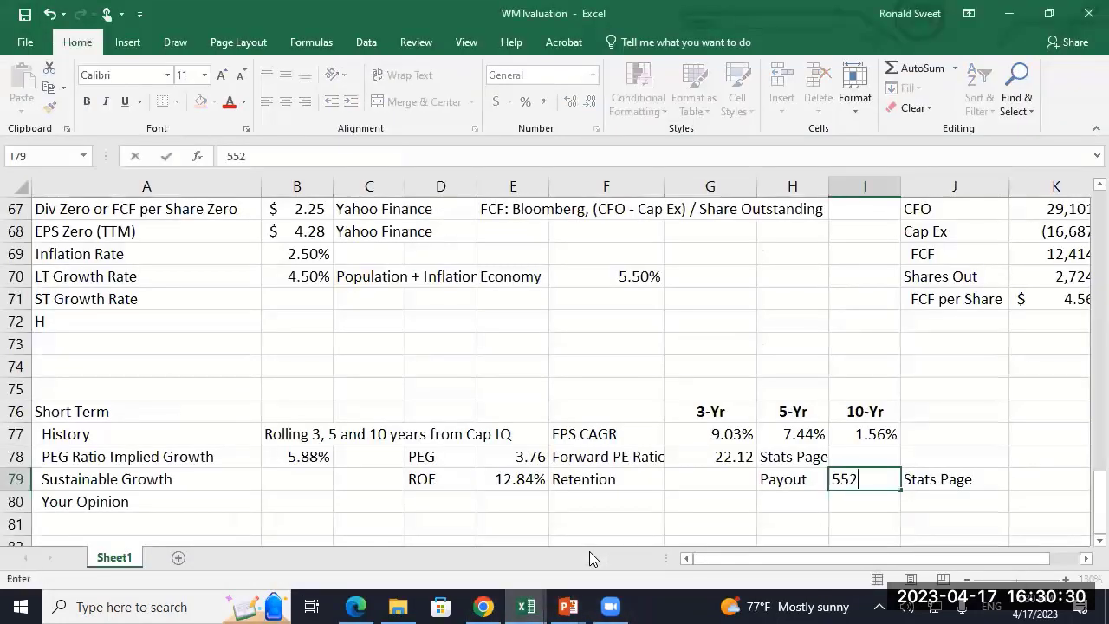
pyautogui.press('BackSpace')
pyautogui.press('BackSpace')
pyautogui.write('2.496')
pyautogui.press('BackSpace')
pyautogui.press('BackSpace')
pyautogui.write('6')
pyautogui.press('Return')
# - Calculate the retention ratio in G79 as one minus the payout ratio, with the formula 1-I79
pyautogui.press('Up')
pyautogui.press('Left')
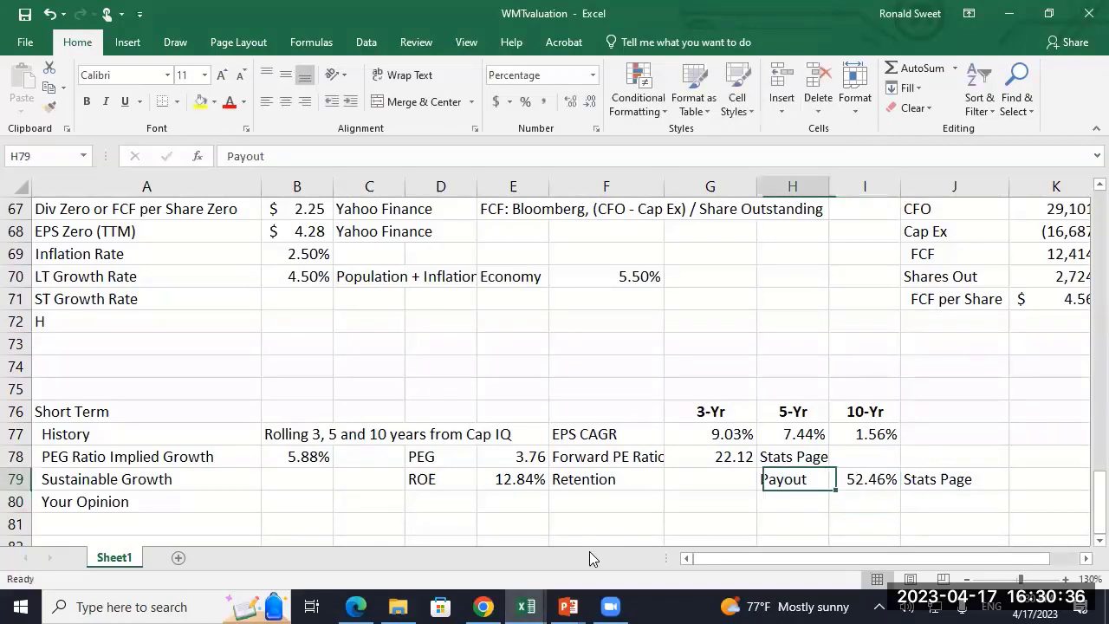
pyautogui.press('Left')
pyautogui.write('+1-')
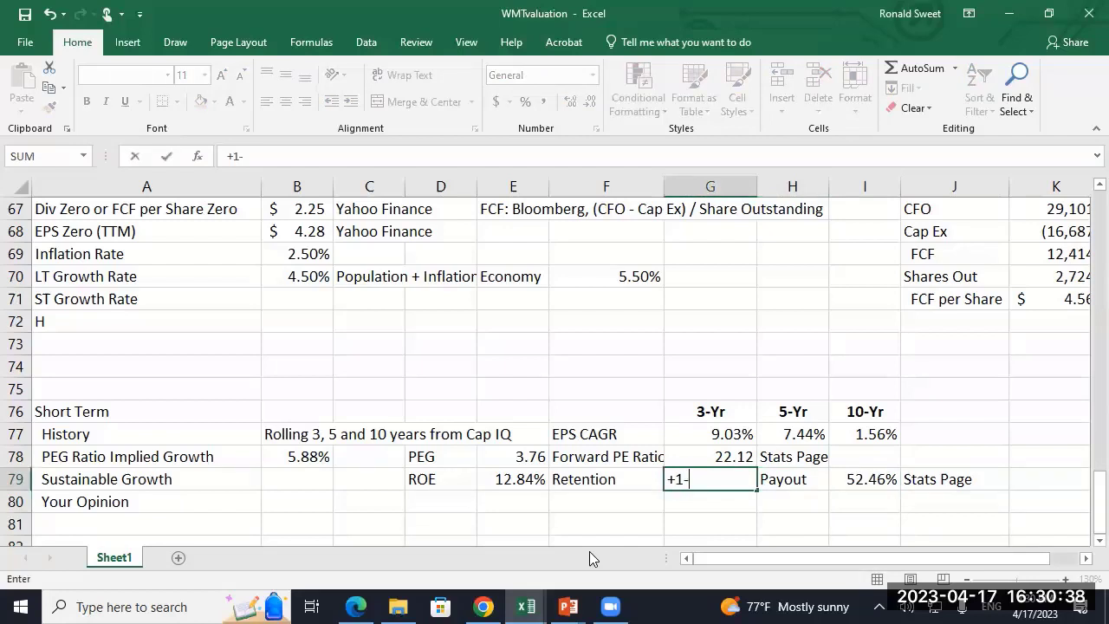
pyautogui.press('Right')
pyautogui.press('Right')
pyautogui.press('Return')
pyautogui.press('Up')
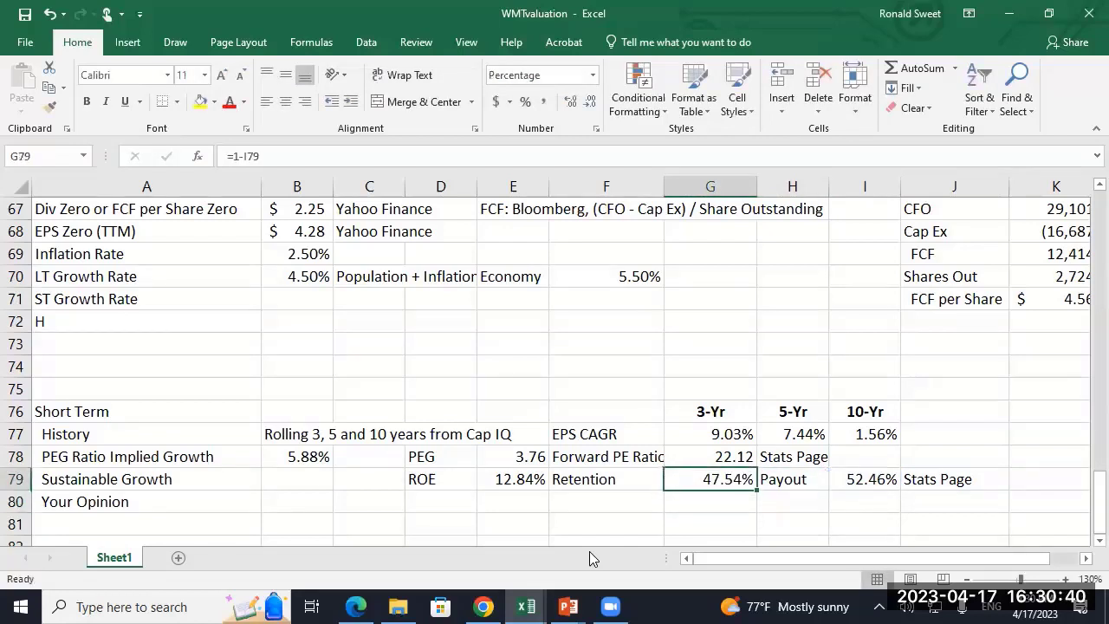
# - Calculate sustainable growth in B79 by multiplying ROE by retention with the formula +E79*G79
pyautogui.press('Left')
pyautogui.press('Left')
pyautogui.press('Left')
pyautogui.press('Left')
pyautogui.press('Left')
pyautogui.press('Right')
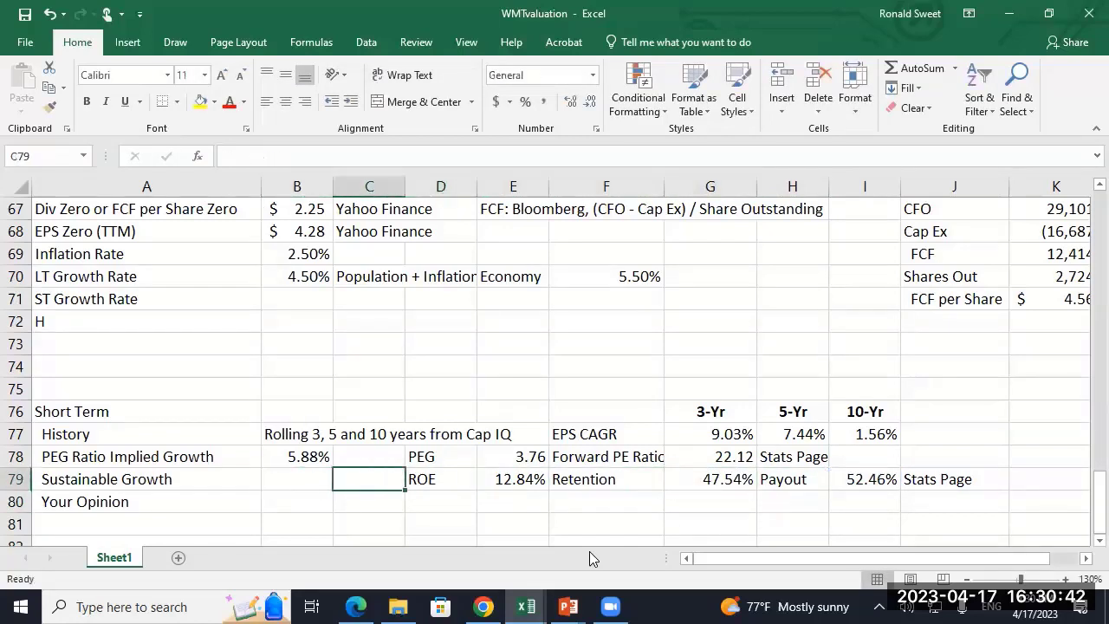
pyautogui.press('Left')
pyautogui.write('+')
pyautogui.press('Right')
pyautogui.press('Right')
pyautogui.press('Right')
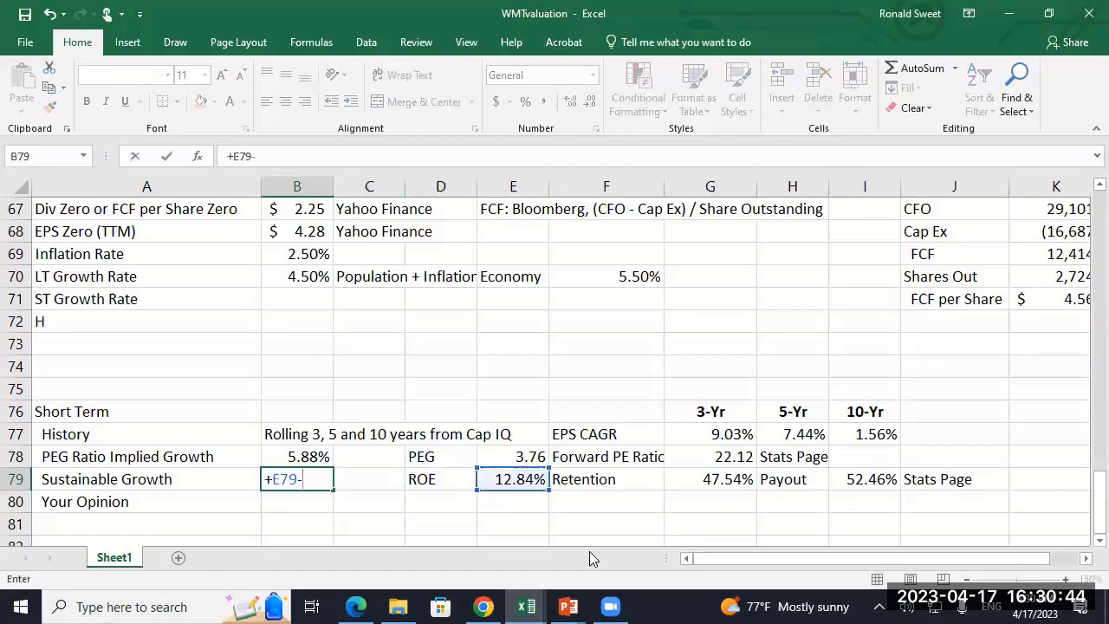
pyautogui.write('-*')
pyautogui.press('Right')
pyautogui.press('Right')
pyautogui.press('Right')
pyautogui.press('BackSpace')
pyautogui.press('BackSpace')
pyautogui.press('BackSpace')
pyautogui.press('BackSpace')
pyautogui.press('BackSpace')
pyautogui.write('*')
pyautogui.click(694, 479)
pyautogui.press('Return')
pyautogui.press('Up')
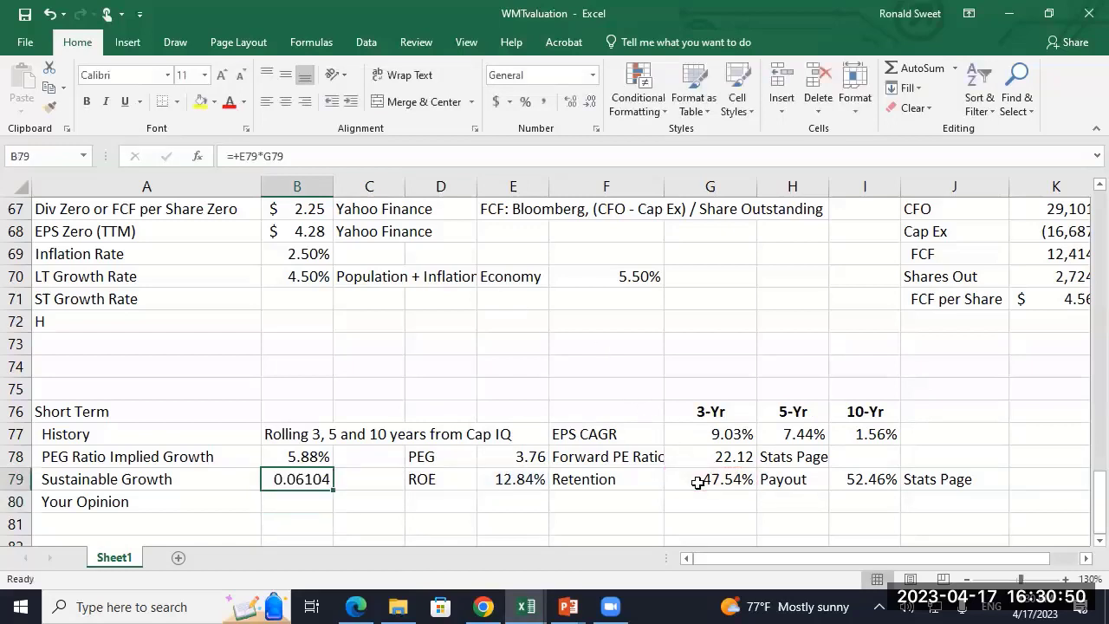
# - Format the sustainable growth in B79 as a percentage with two decimal places
pyautogui.click(525, 101)
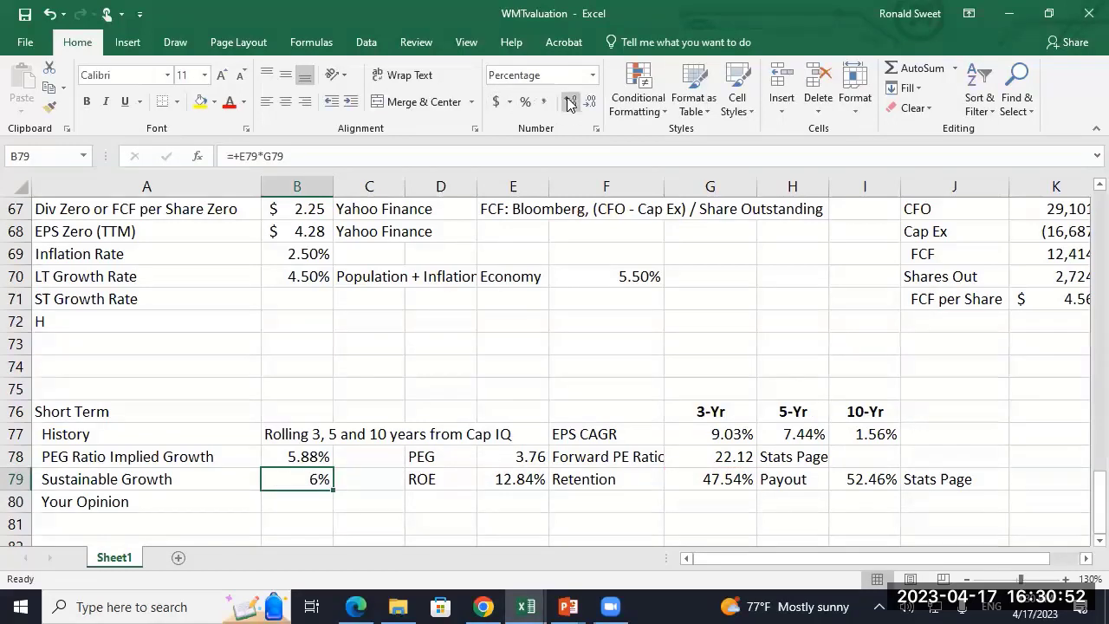
pyautogui.click(571, 102)
pyautogui.click(571, 101)
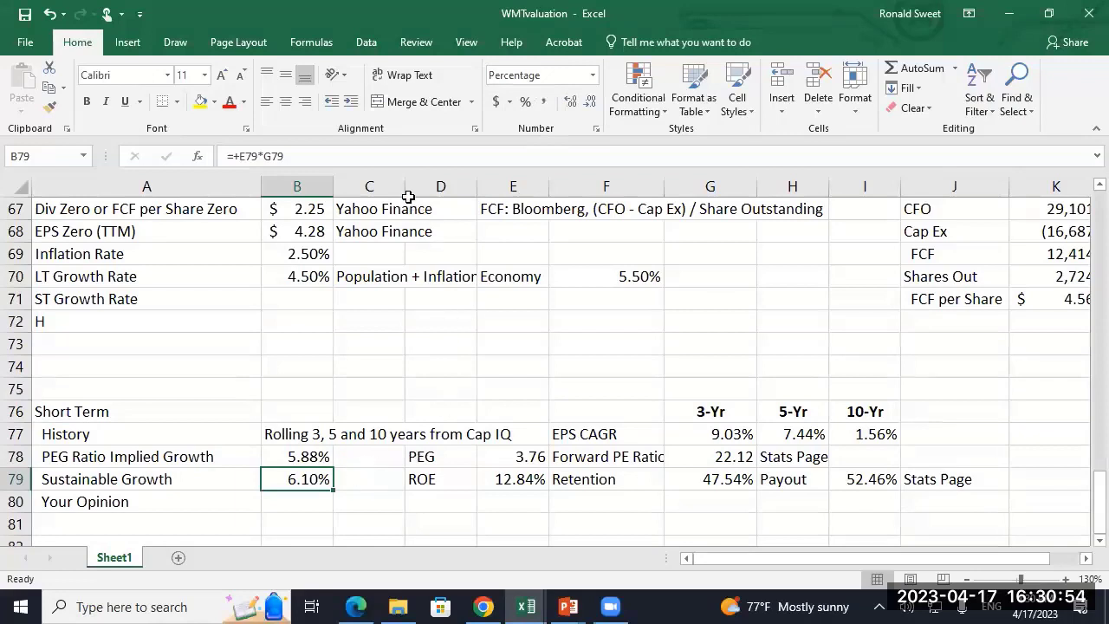
# - Widen column C and enter the note "ROE * Retention" in C79 beside the sustainable growth value
pyautogui.moveTo(405, 186); pyautogui.dragTo(558, 186)
pyautogui.click(384, 476)
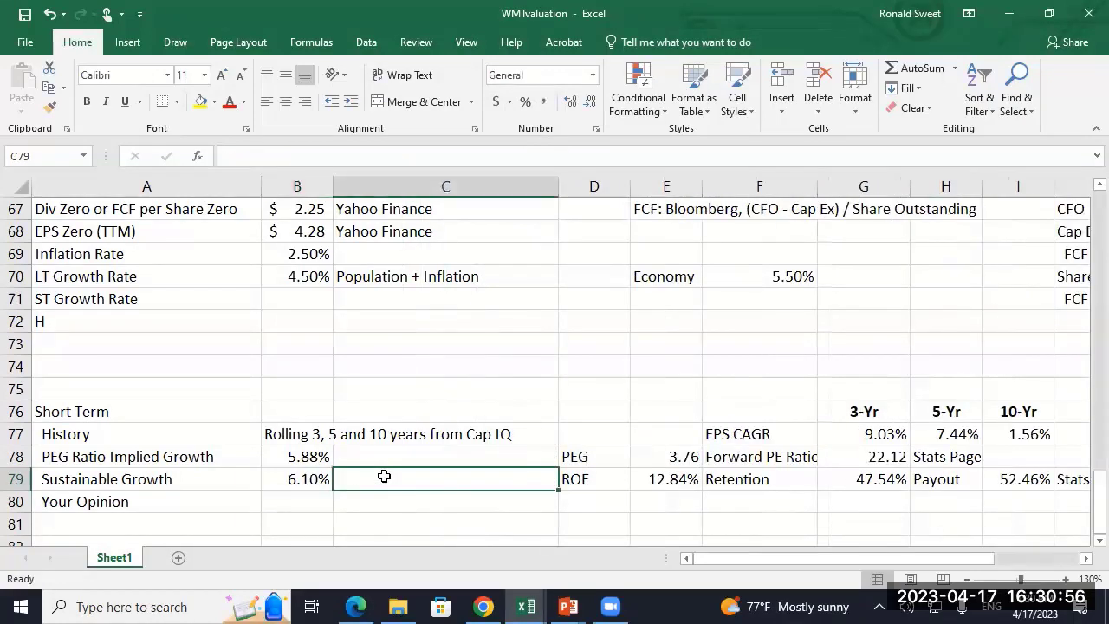
pyautogui.write('ROE *')
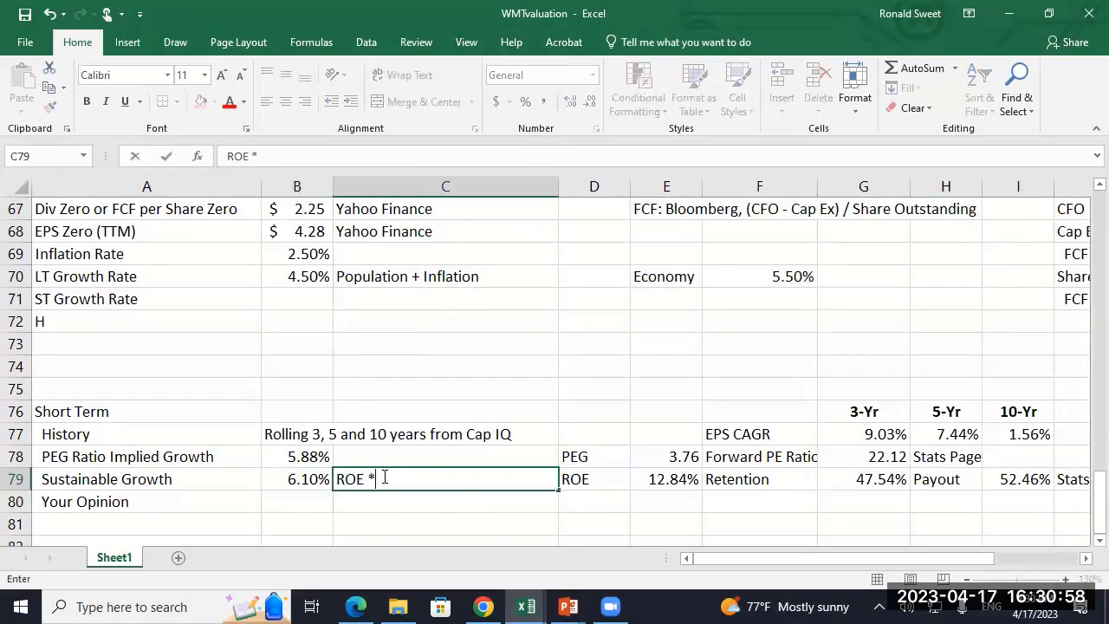
pyautogui.write(' Retnetion')
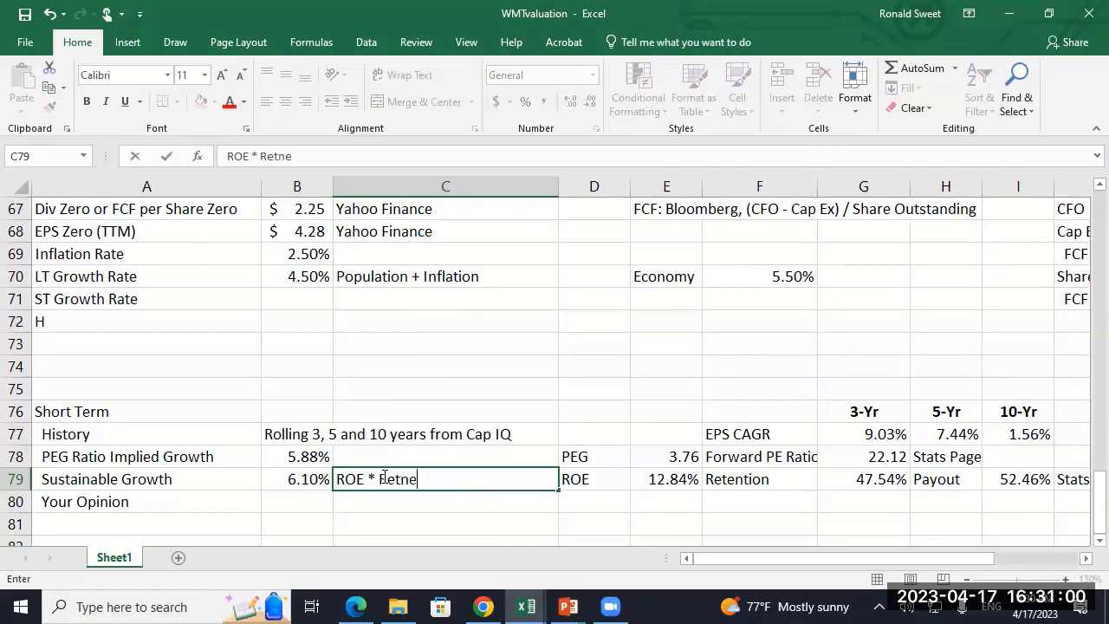
pyautogui.press('BackSpace')
pyautogui.press('BackSpace')
pyautogui.press('BackSpace')
pyautogui.press('BackSpace')
pyautogui.press('BackSpace')
pyautogui.press('BackSpace')
pyautogui.write('ention')
pyautogui.press('Return')
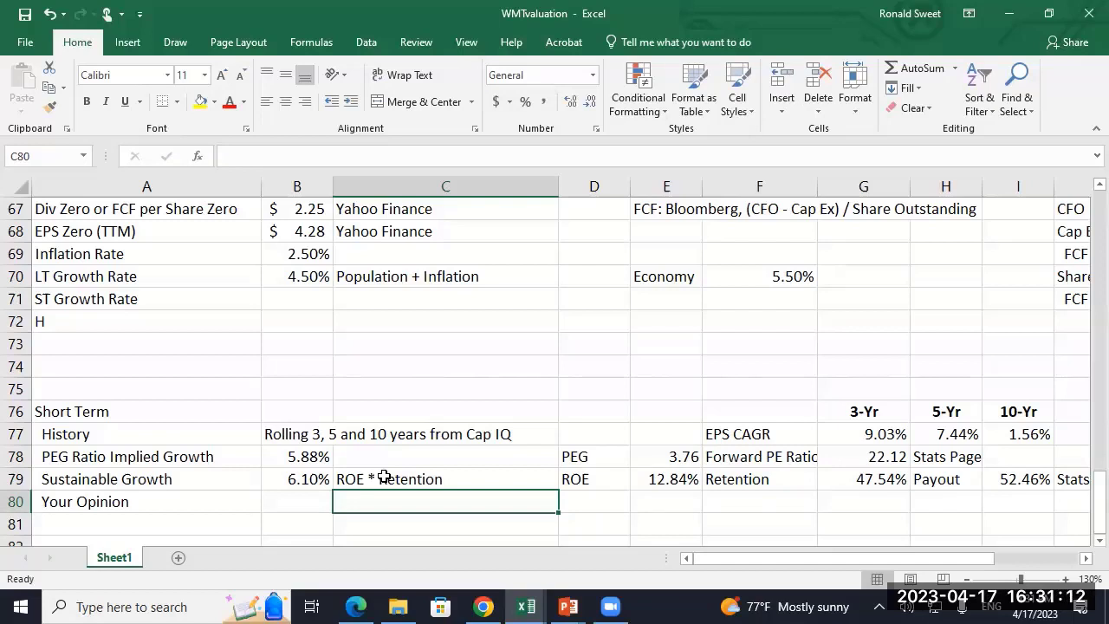
# - Extend the label in A79 to read "Sustainable Growth (Normalize?)"
pyautogui.press('Up')
pyautogui.press('Left')
pyautogui.press('Left')
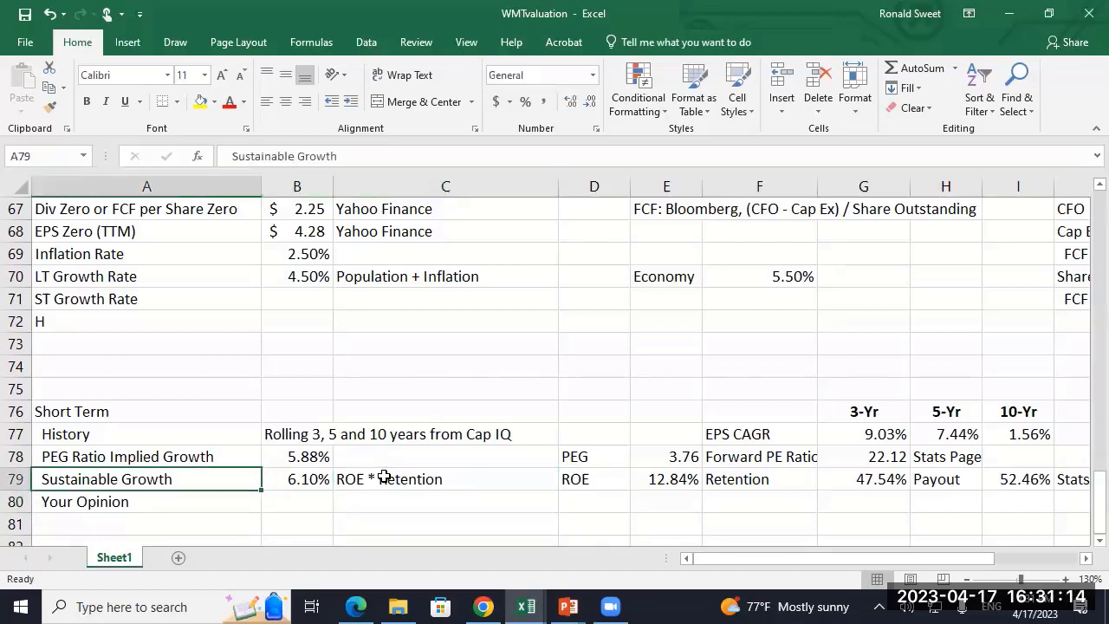
pyautogui.press('F2')
pyautogui.write('(Norm')
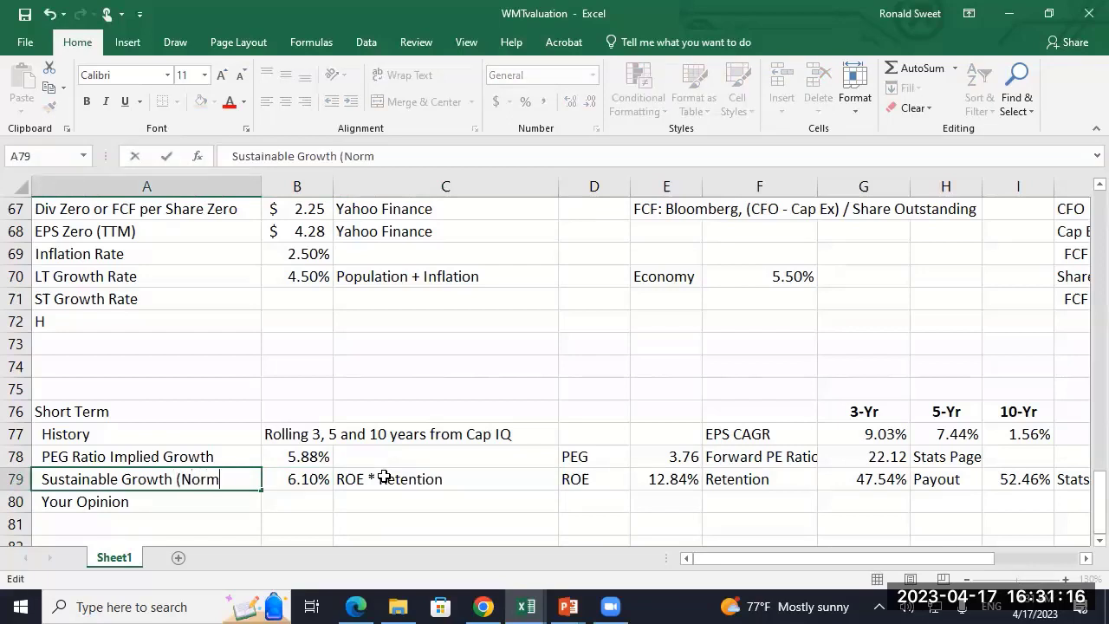
pyautogui.write('alize>')
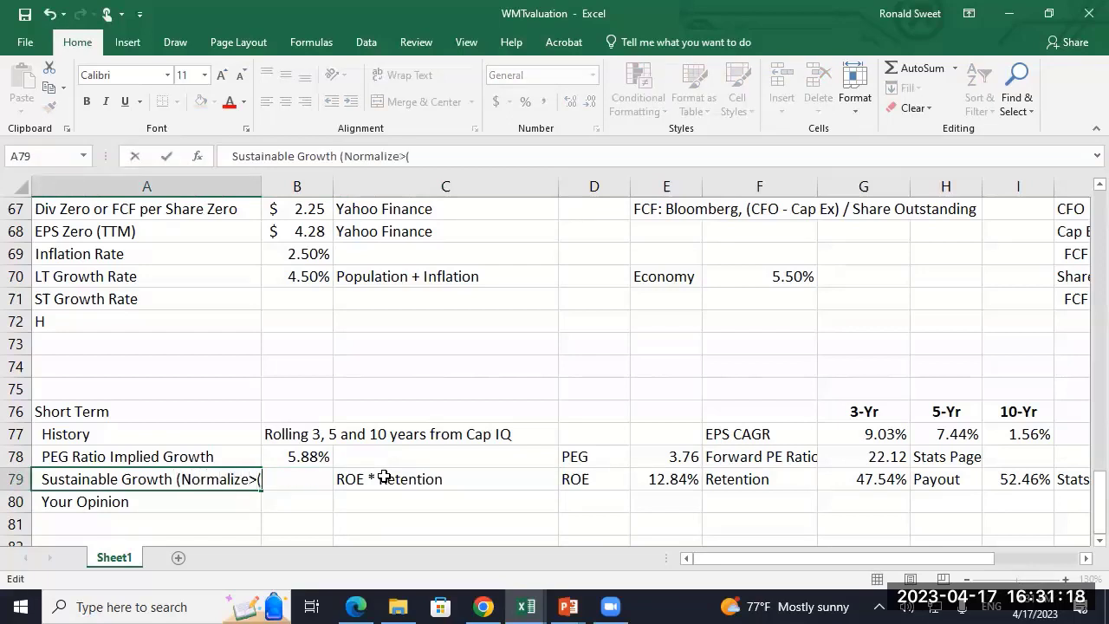
pyautogui.press('BackSpace')
pyautogui.write('?)')
pyautogui.press('Return')
pyautogui.press('Up')
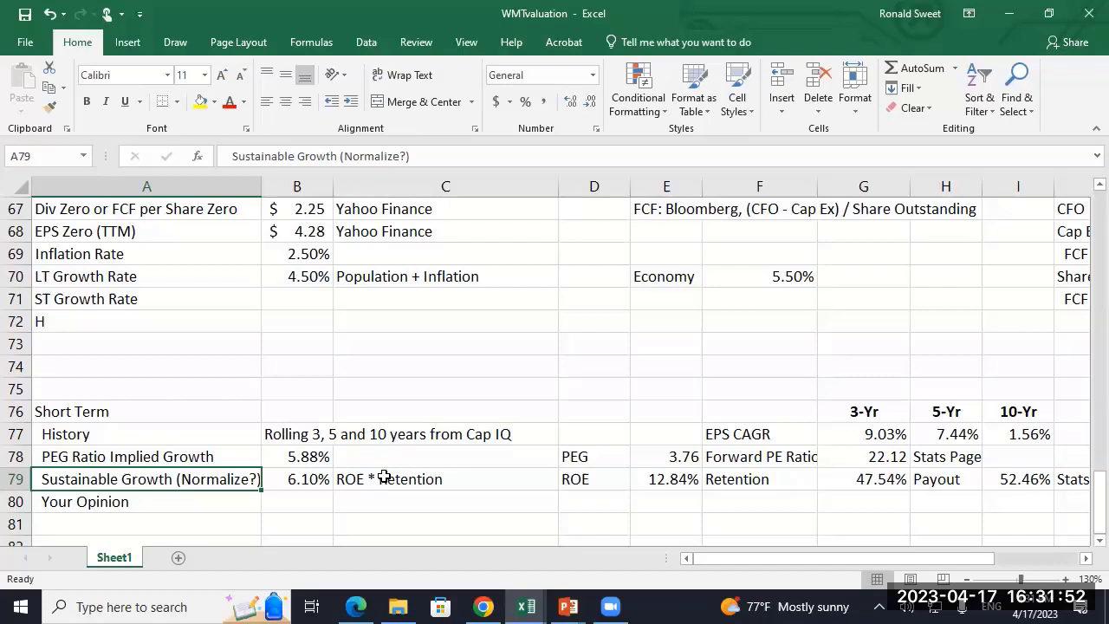
# - Review the ROE, retention and payout entries in row 79 that feed the sustainable growth estimate
pyautogui.press('Right')
pyautogui.press('Right')
pyautogui.press('Right')
pyautogui.press('Right')
pyautogui.press('Right')
pyautogui.press('Right')
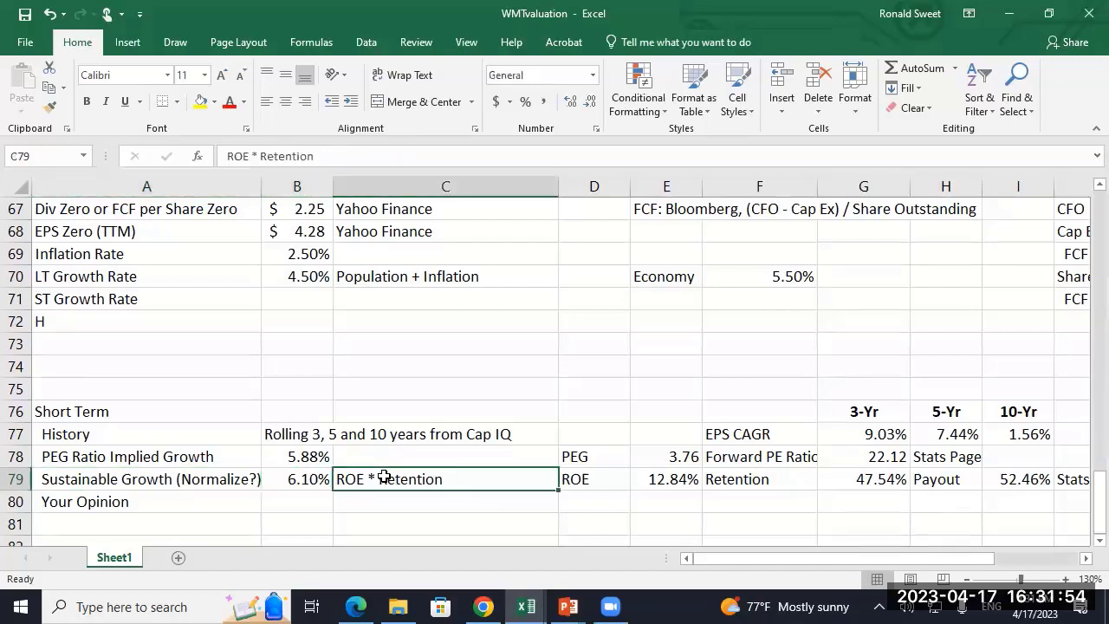
pyautogui.press('Up')
pyautogui.press('Down')
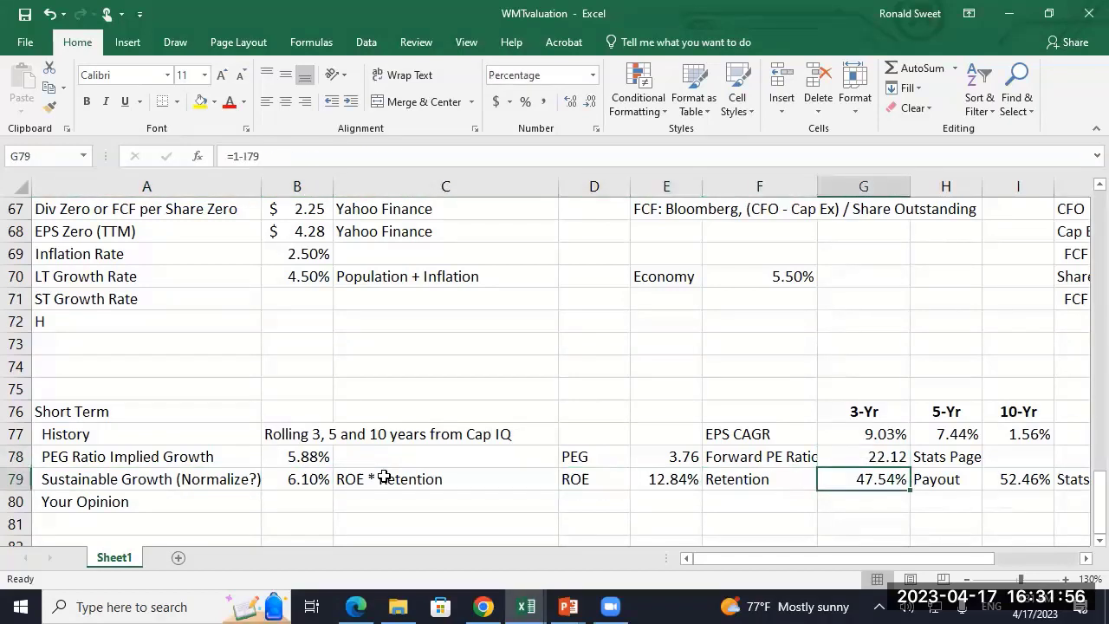
pyautogui.press('Right')
pyautogui.press('Right')
pyautogui.press('Left')
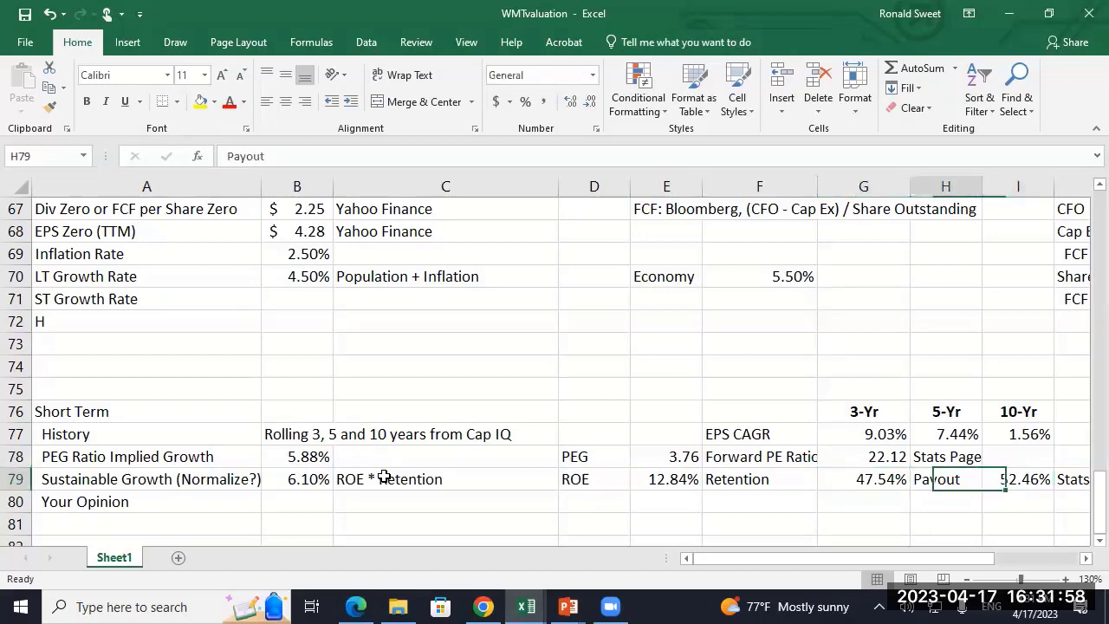
pyautogui.press('Left')
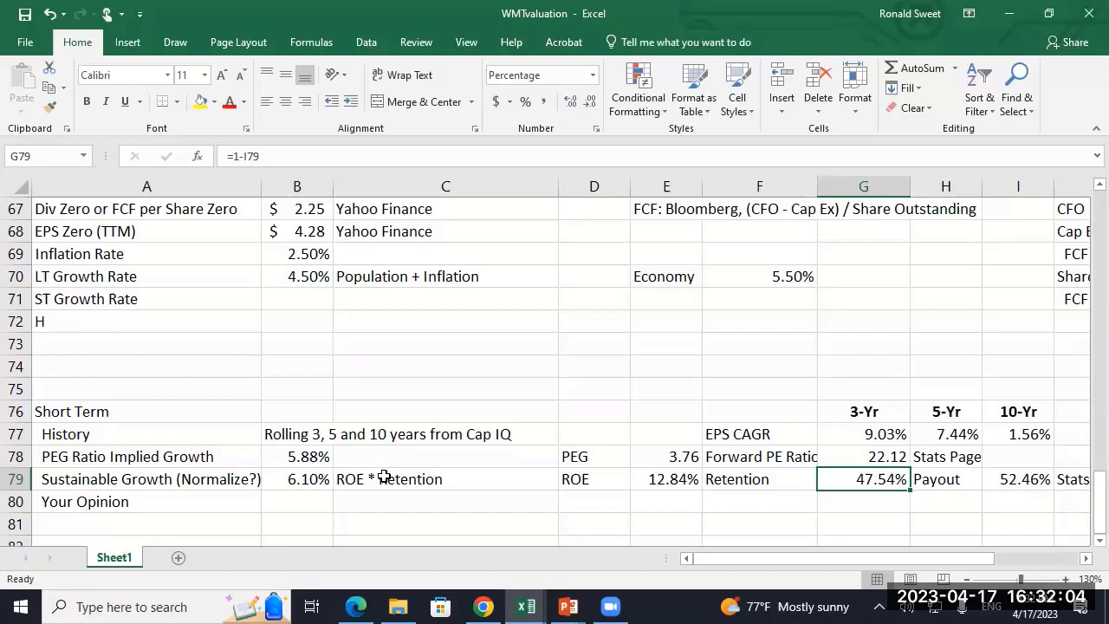
pyautogui.press('Left')
pyautogui.press('Left')
pyautogui.press('Left')
pyautogui.press('Left')
pyautogui.press('Left')
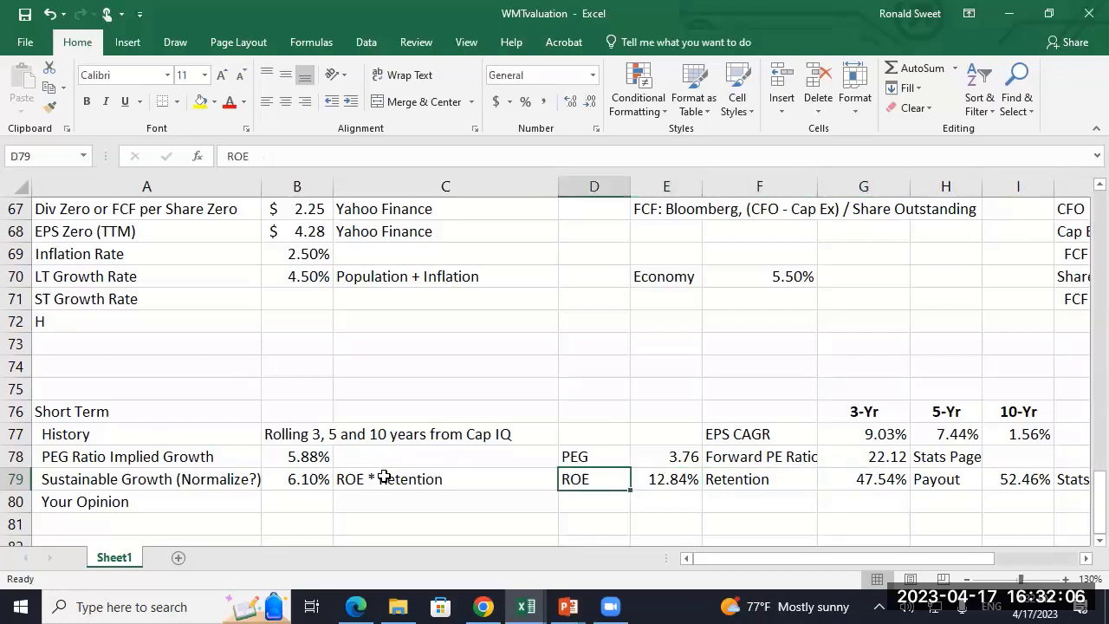
# - Weigh the EPS CAGRs, PEG implied growth and sustainable growth, and enter 6.5% as Your Opinion in B80
pyautogui.press('Down')
pyautogui.press('Down')
pyautogui.scroll(-1, 384, 477)
pyautogui.press('Up')
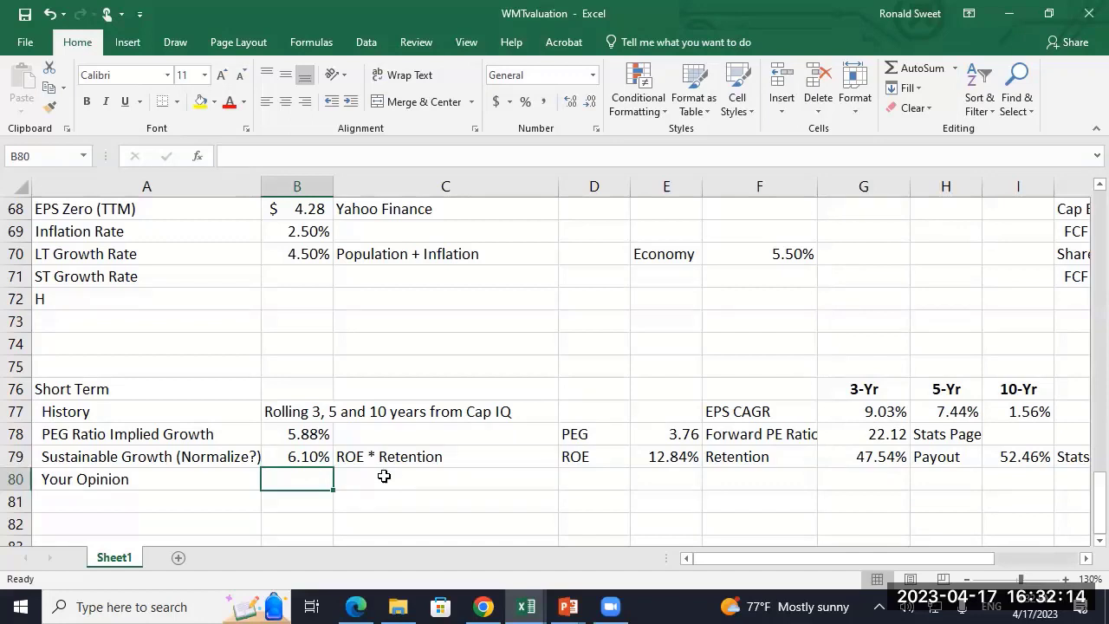
pyautogui.moveTo(882, 411); pyautogui.dragTo(941, 409)
pyautogui.click(1031, 410)
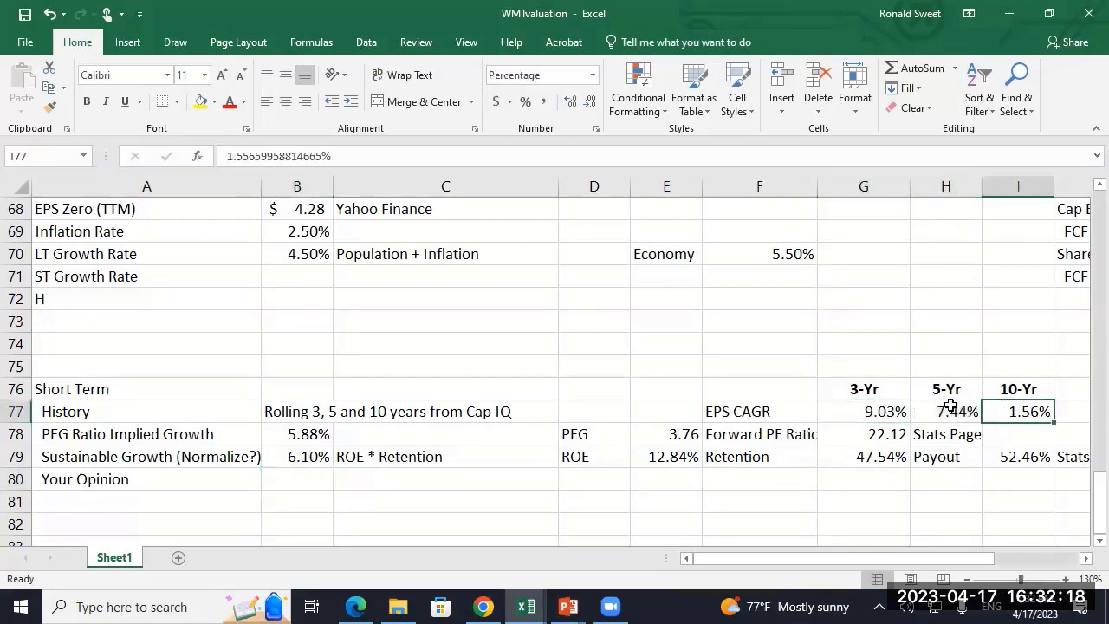
pyautogui.click(295, 427)
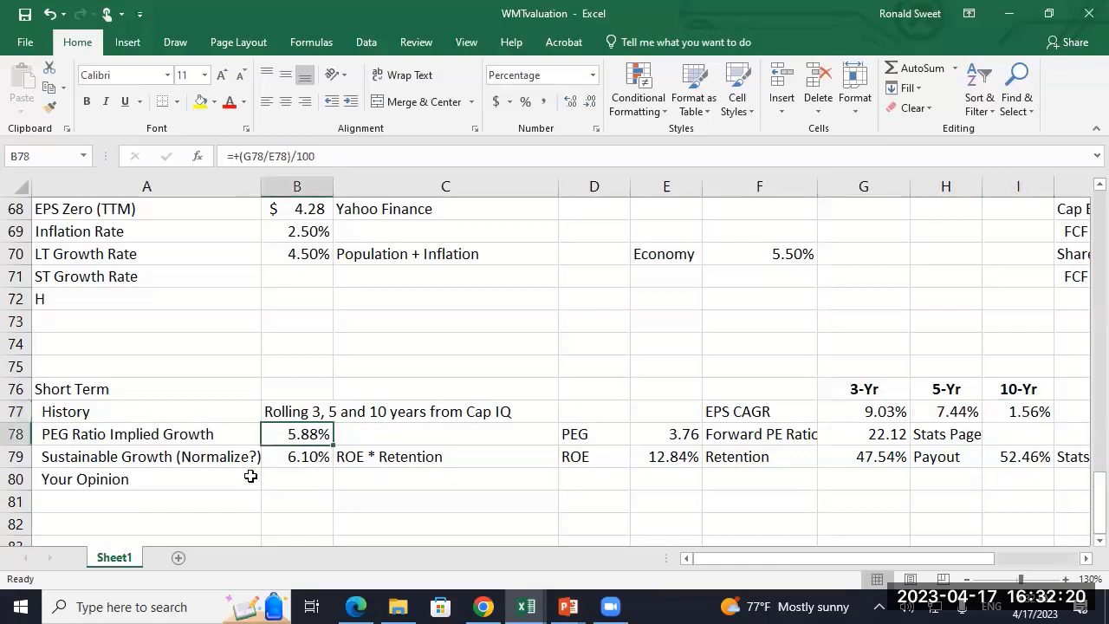
pyautogui.click(312, 458)
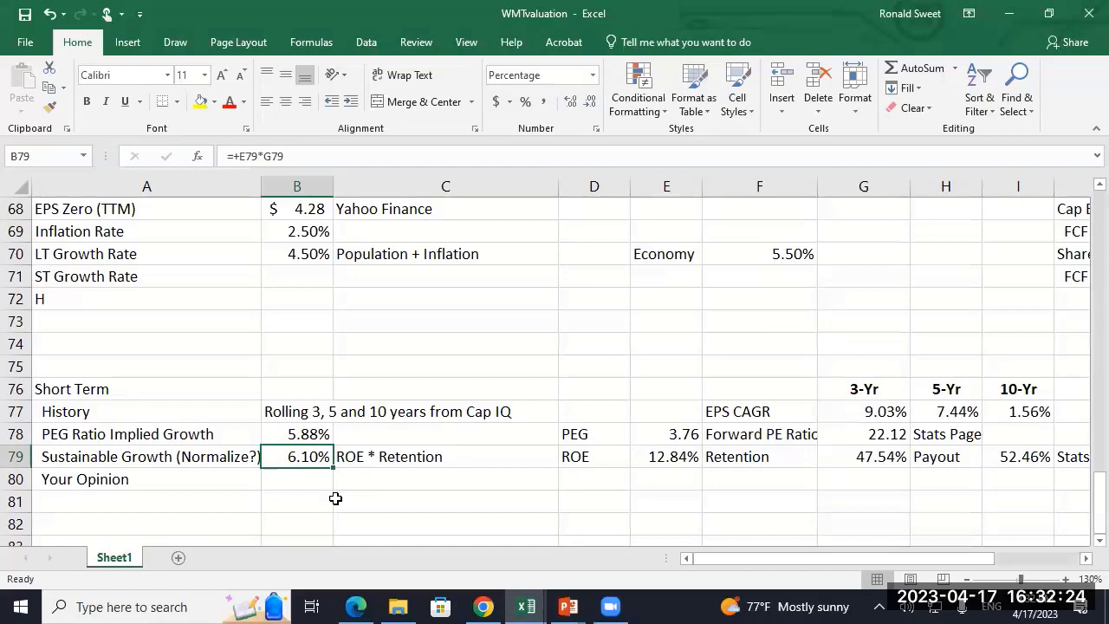
pyautogui.press('Down')
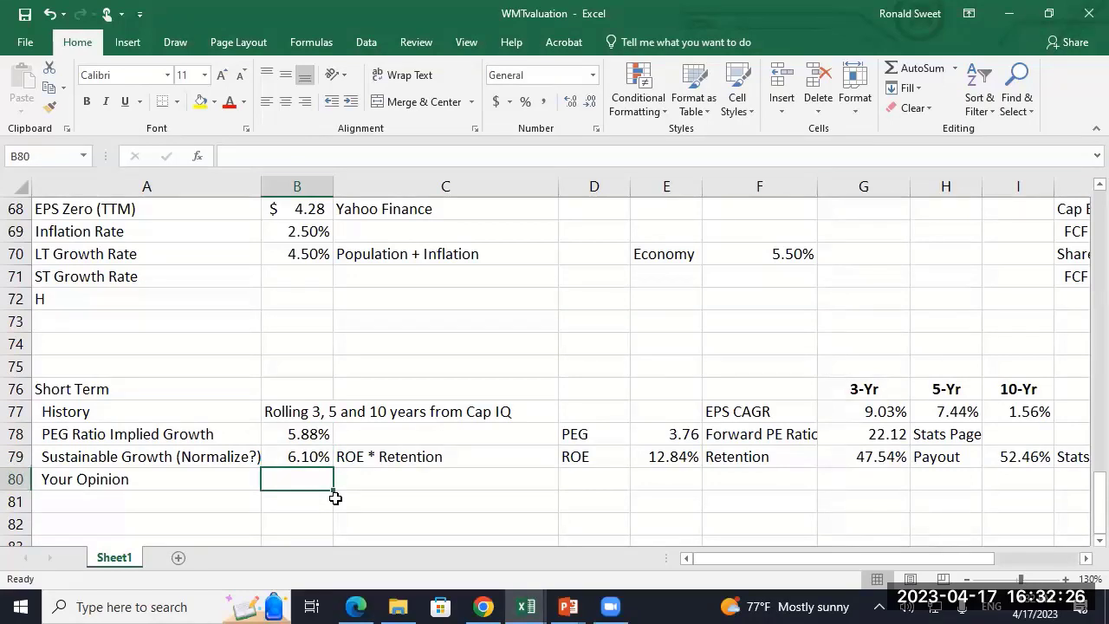
pyautogui.write('6.5%')
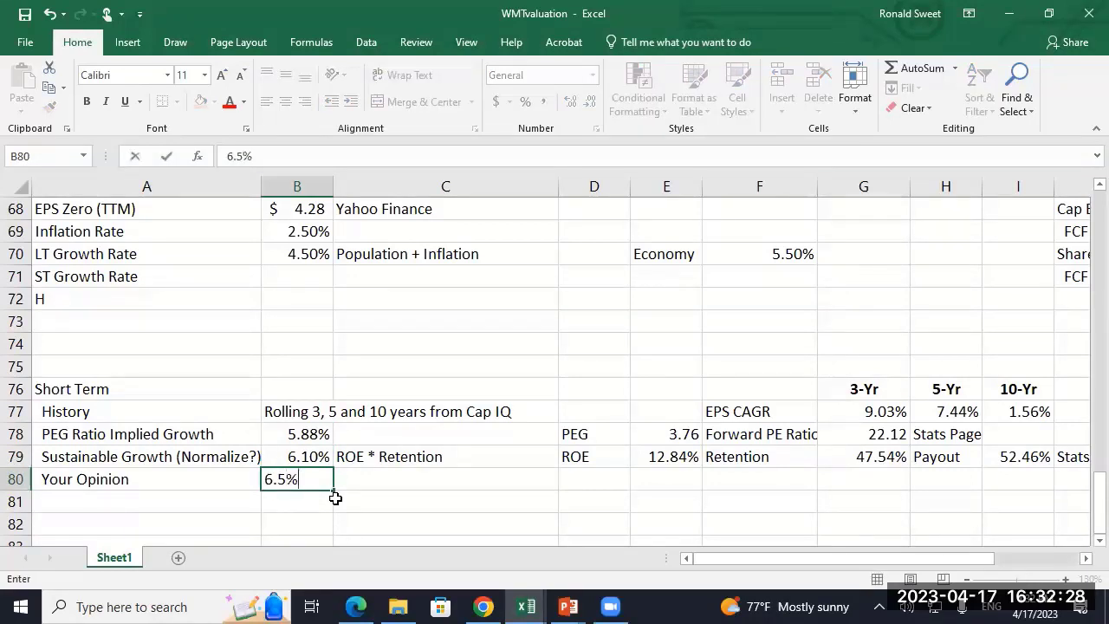
pyautogui.press('Tab')
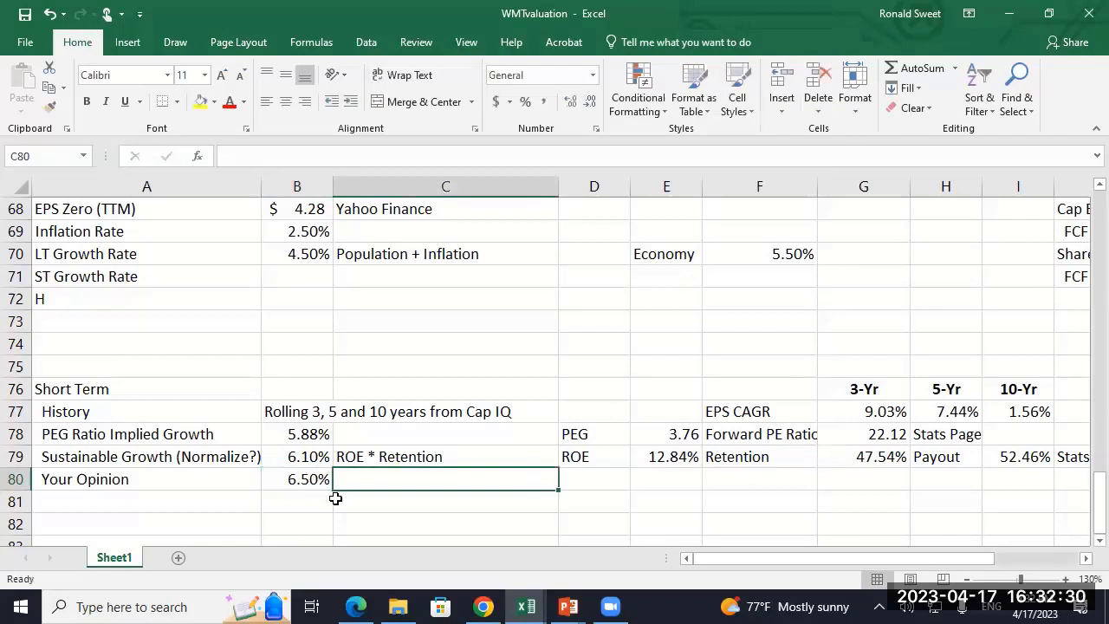
# - Enter the rationale "Some strong strategies related to curbside and online plus large store assess" in C80
pyautogui.write('Some s')
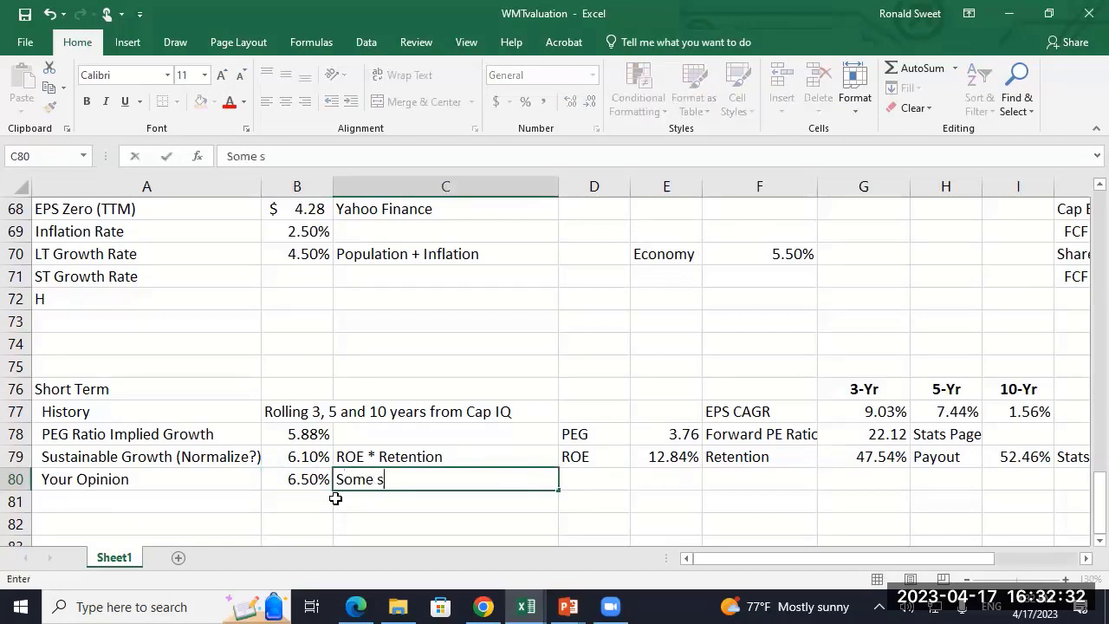
pyautogui.write('trong str')
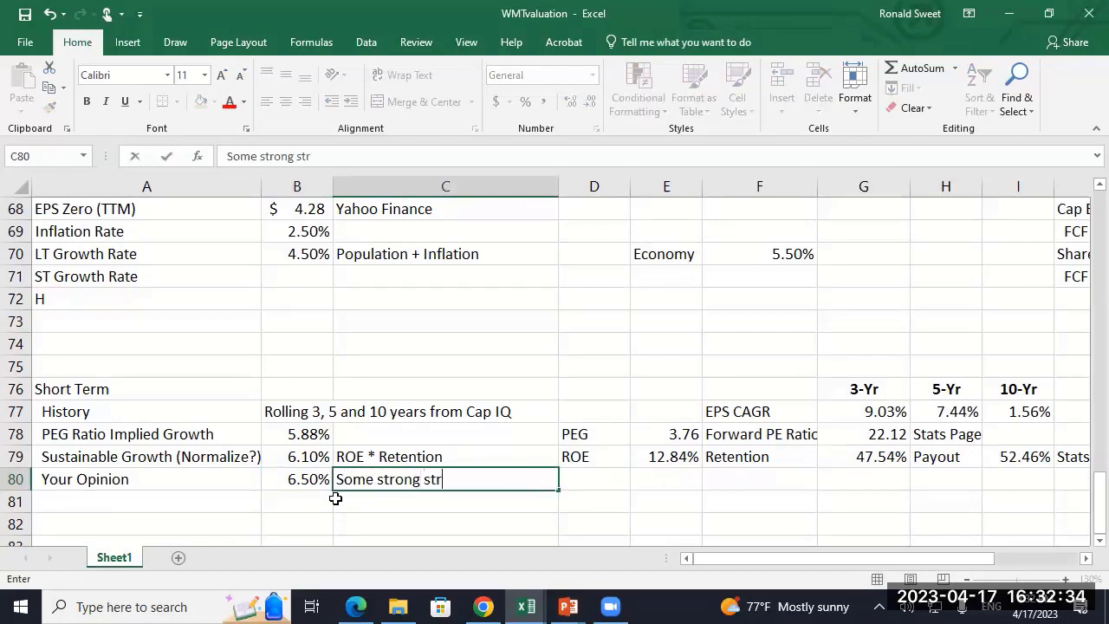
pyautogui.write('ategies related')
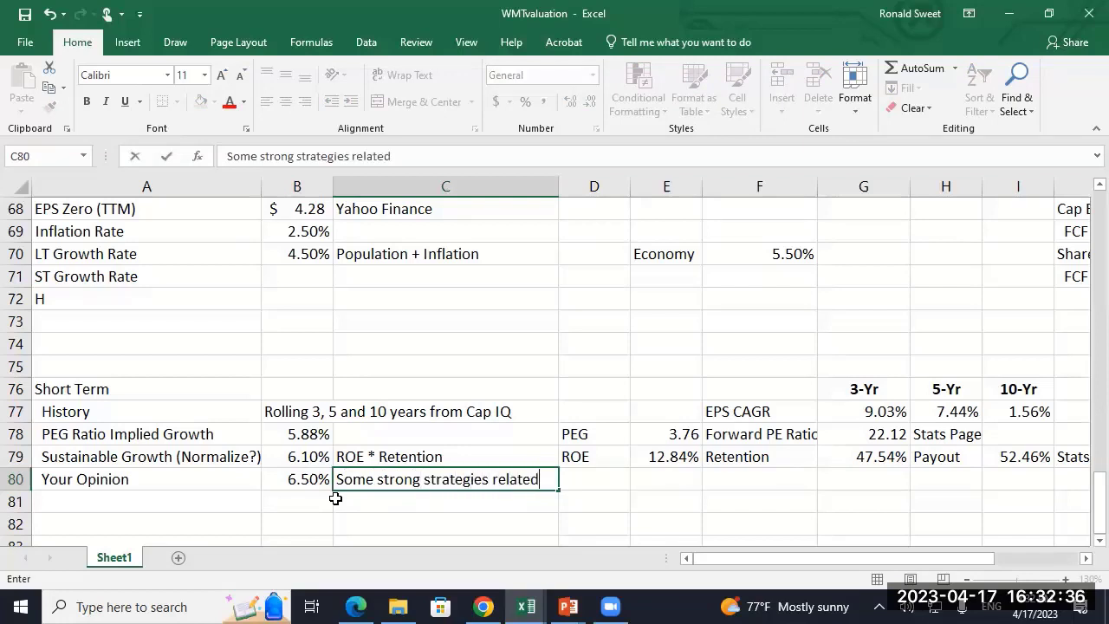
pyautogui.write(' to curbside and on')
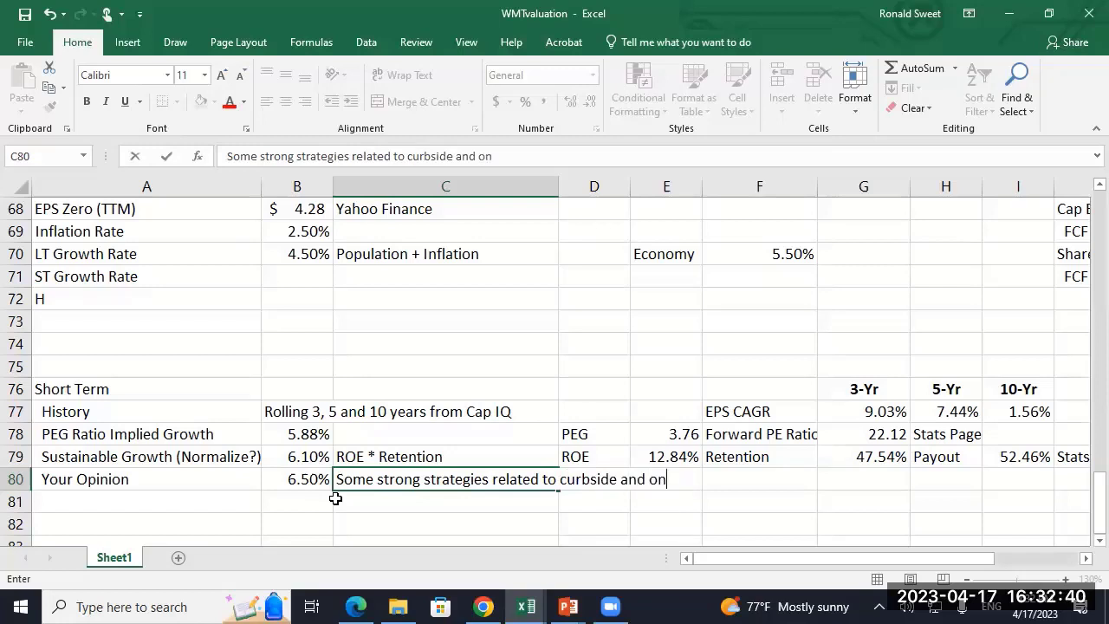
pyautogui.write('line plus')
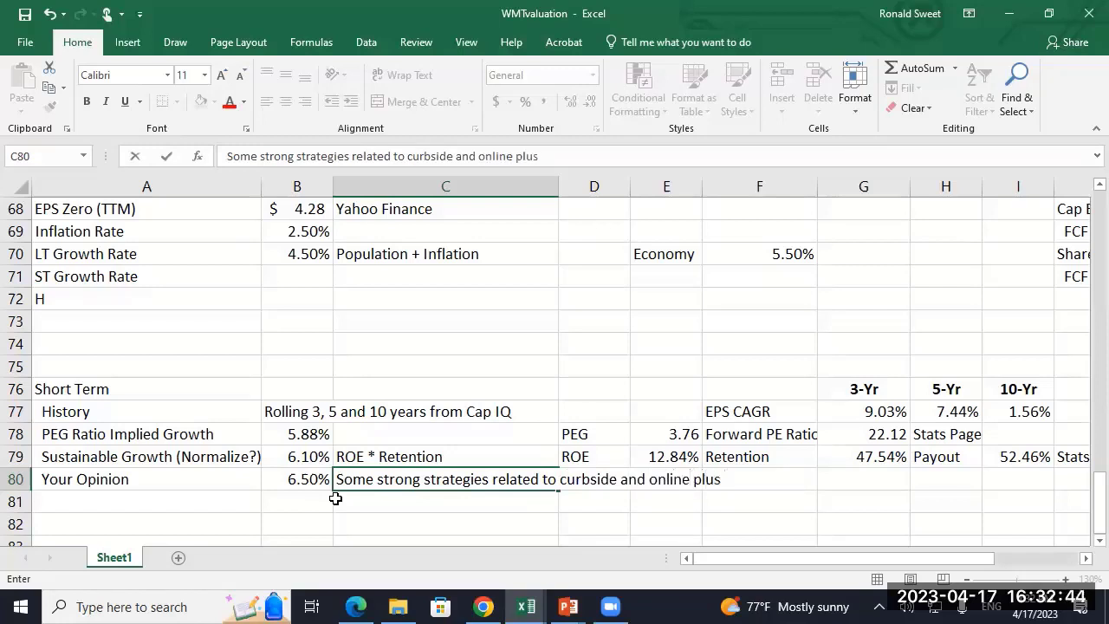
pyautogui.write(' large store')
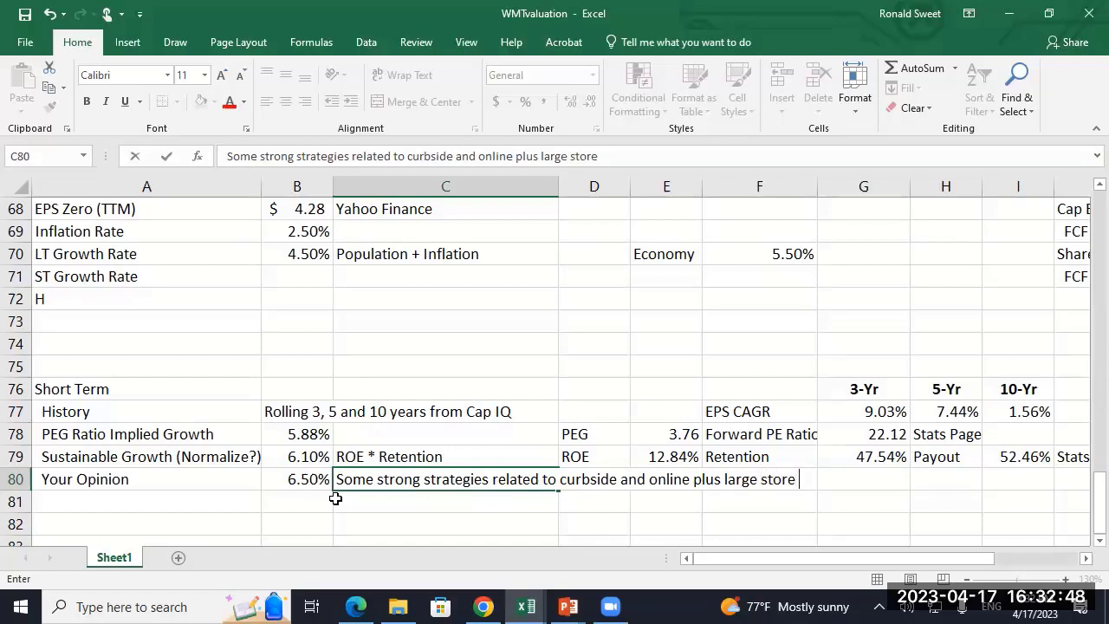
pyautogui.write(' a')
pyautogui.press('BackSpace')
pyautogui.write('assess')
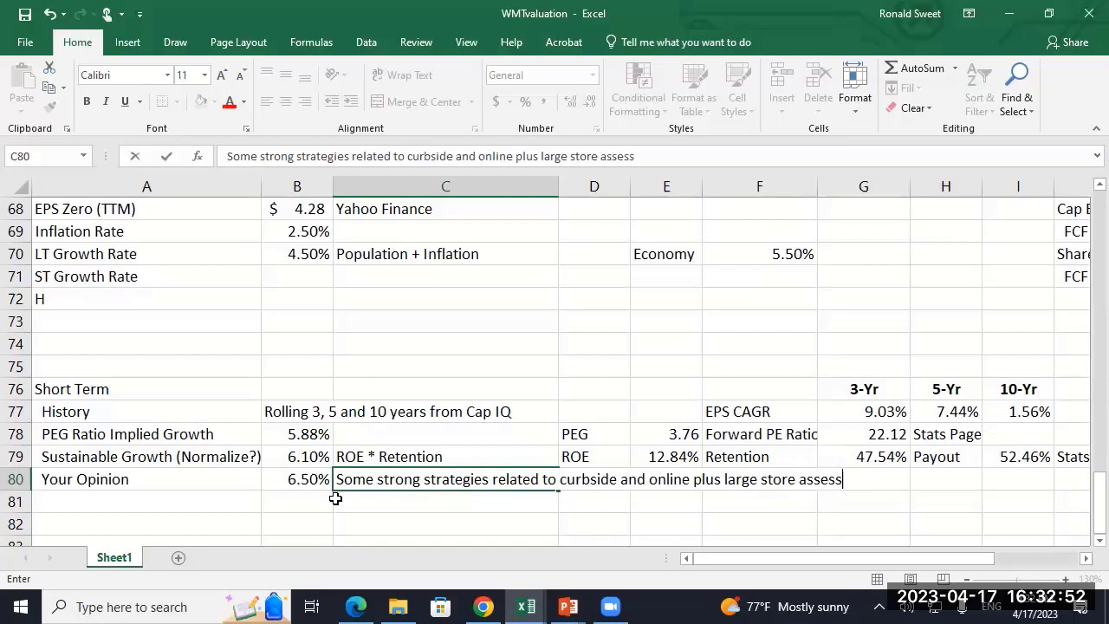
pyautogui.press('Return')
pyautogui.press('Up')
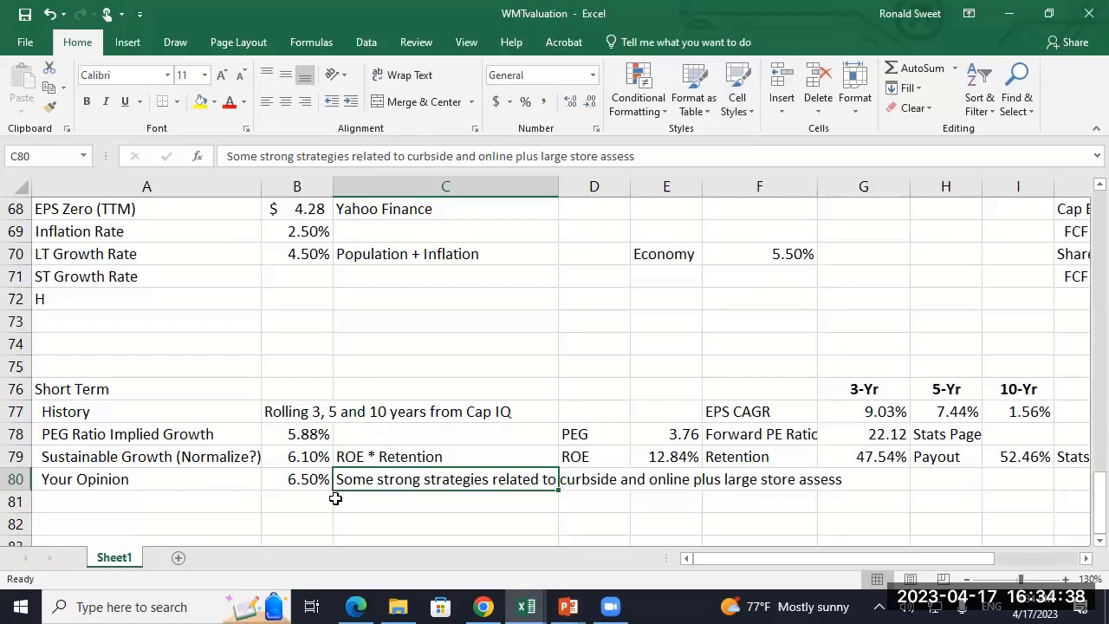
pyautogui.click(14, 479)
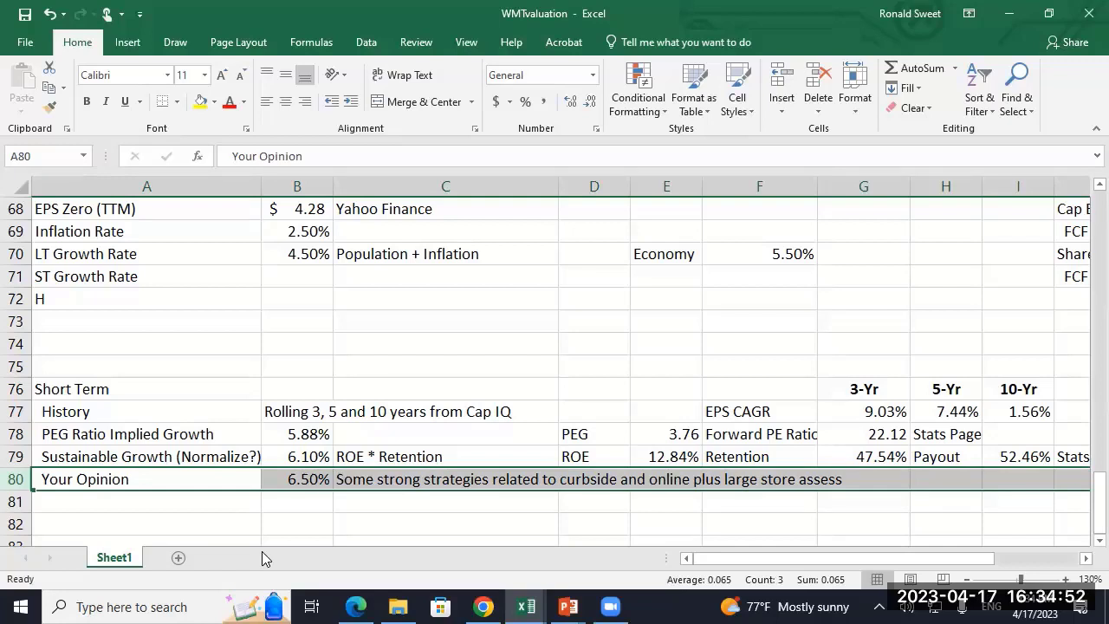
pyautogui.press('Down')
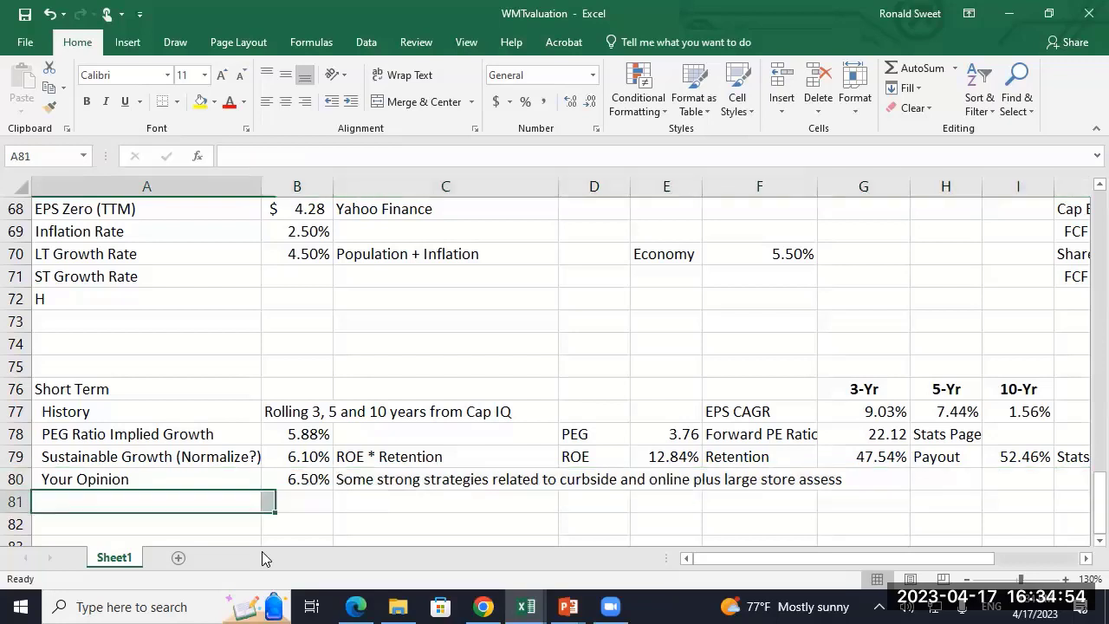
pyautogui.press('Down')
pyautogui.press('Down')
pyautogui.press('Up')
pyautogui.press('Up')
pyautogui.press('Down')
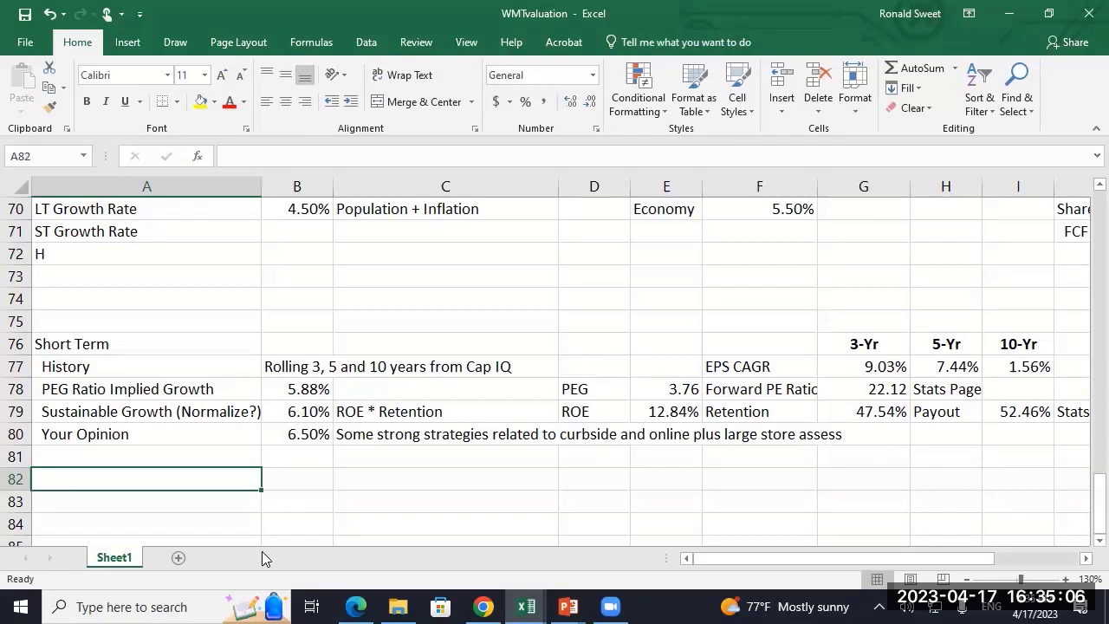
# - Link the ST Growth Rate in B71 to the Your Opinion value with the formula +B80
pyautogui.click(319, 228)
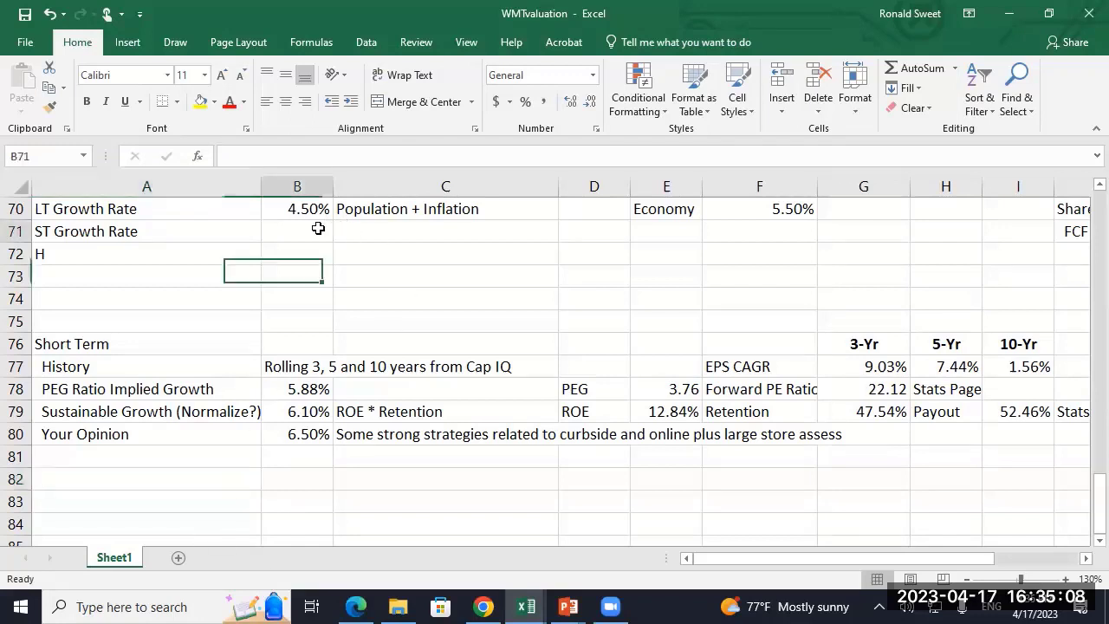
pyautogui.write('+')
pyautogui.press('Down')
pyautogui.press('Down')
pyautogui.press('Down')
pyautogui.press('Down')
pyautogui.press('Down')
pyautogui.press('Down')
pyautogui.press('Down')
pyautogui.press('Down')
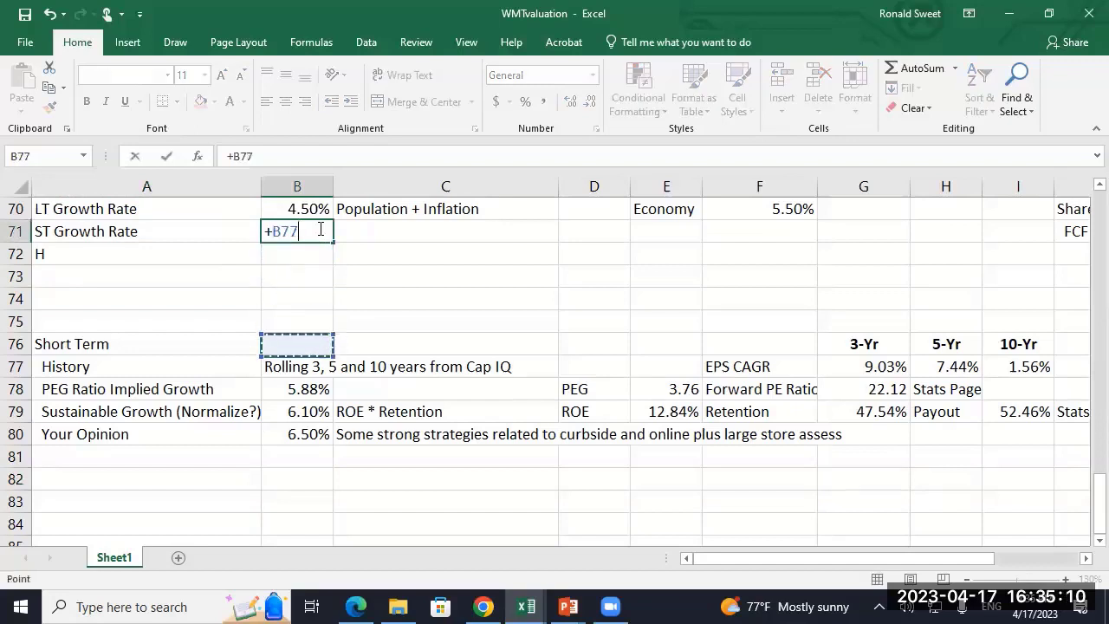
pyautogui.press('Down')
pyautogui.press('Return')
pyautogui.press('Up')
pyautogui.press('Down')
pyautogui.press('Down')
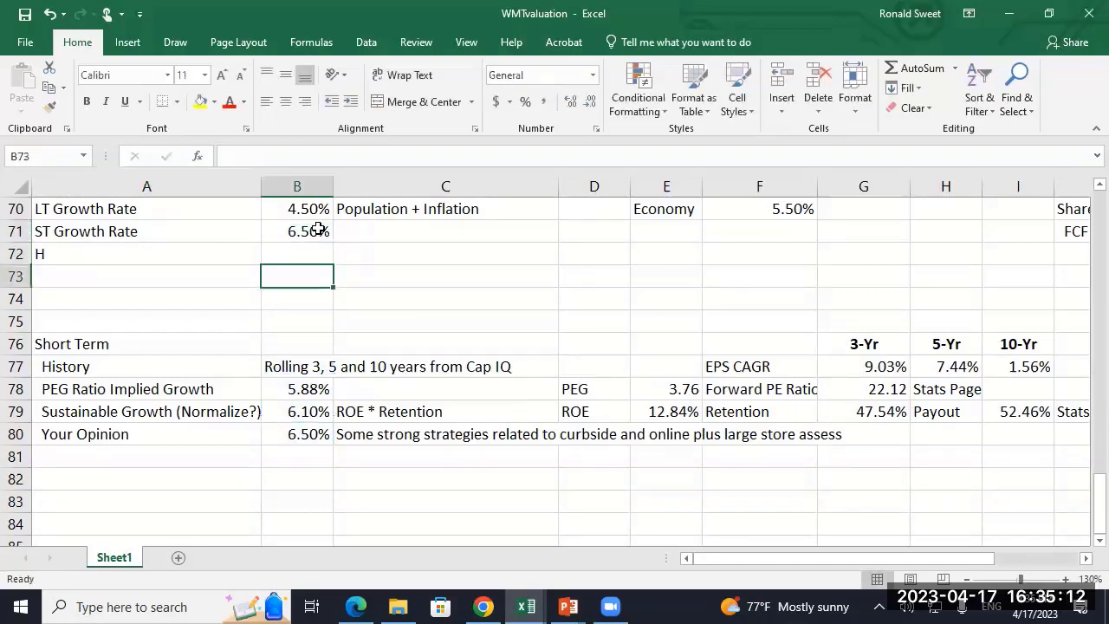
pyautogui.press('Up')
pyautogui.press('Left')
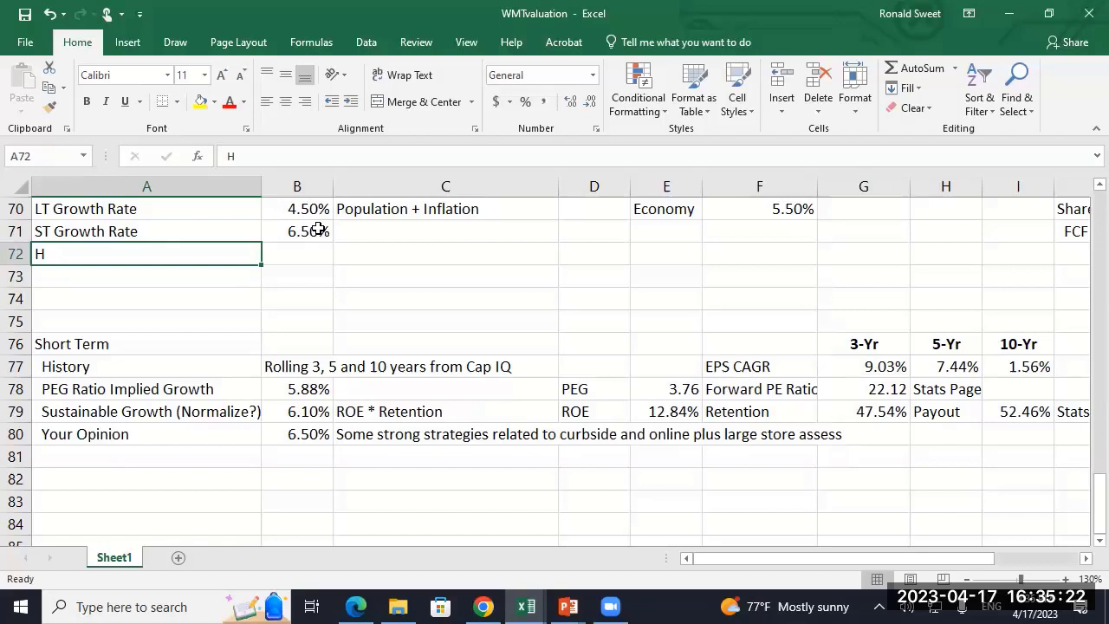
# - Enter the note "I think it will take 6 years to get from ST to LT Grwoth, so H is 3" in C72
pyautogui.press('Right')
pyautogui.press('Right')
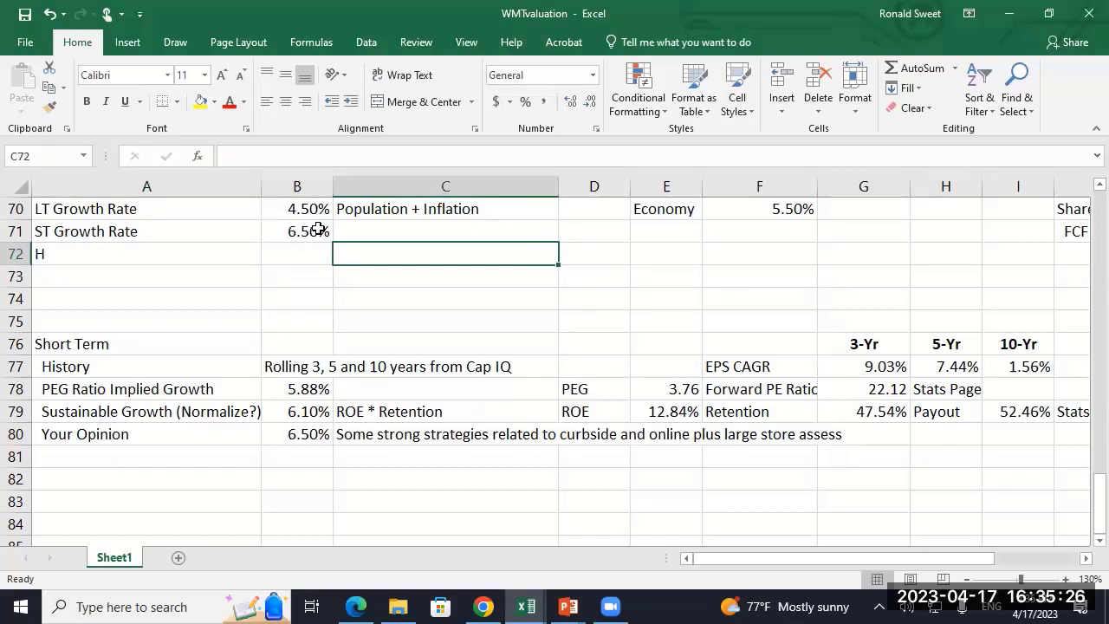
pyautogui.write("'I")
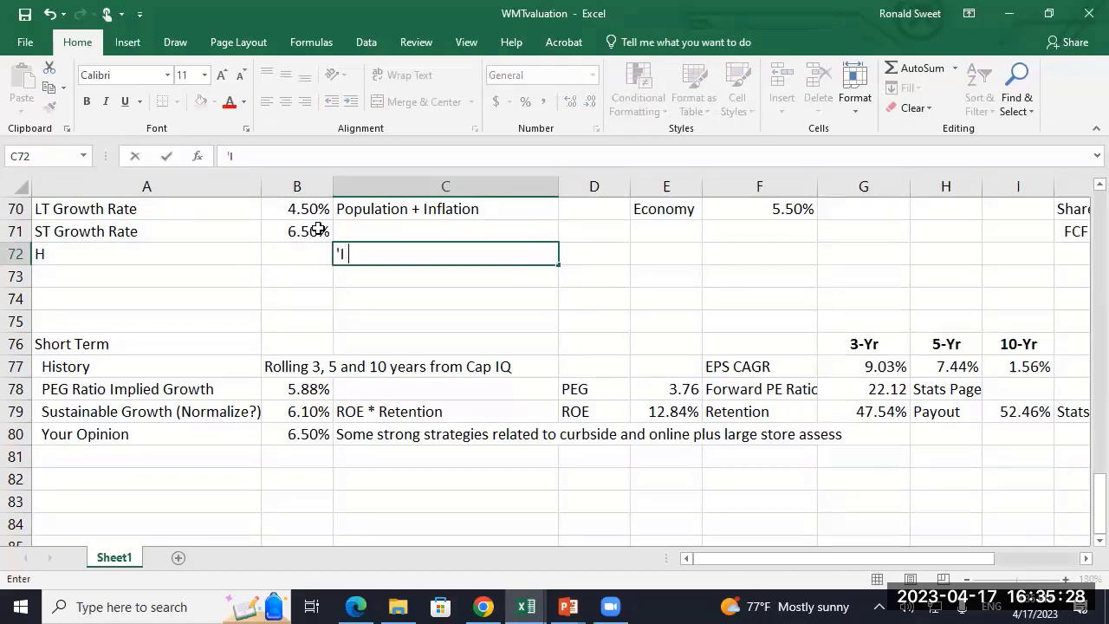
pyautogui.write(' think is t')
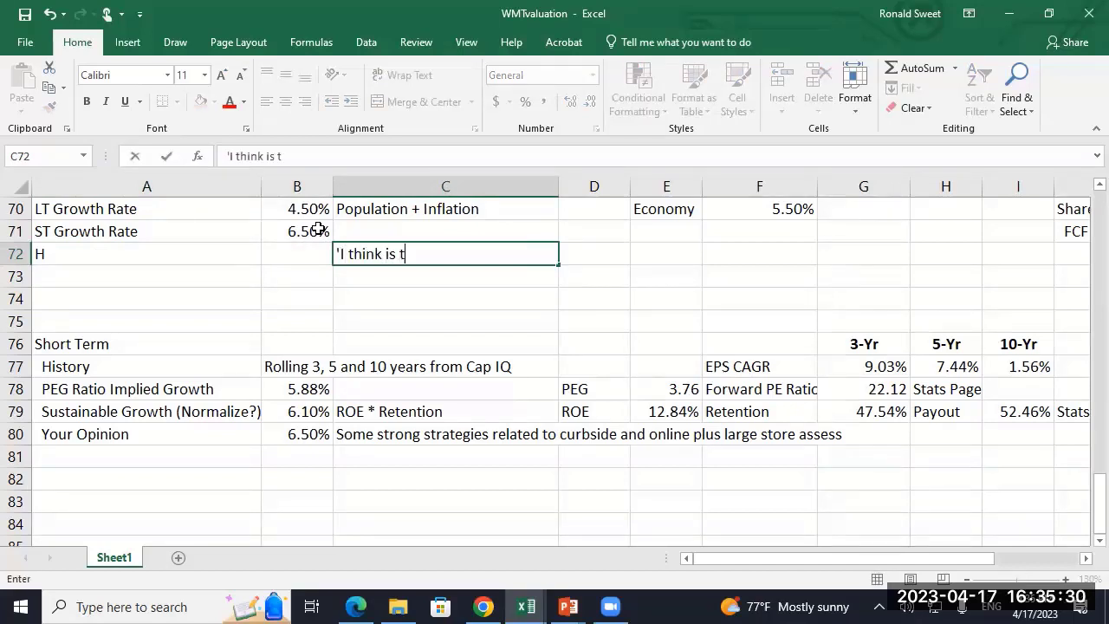
pyautogui.press('BackSpace')
pyautogui.write('w')
pyautogui.press('BackSpace')
pyautogui.press('BackSpace')
pyautogui.press('BackSpace')
pyautogui.write('t will take ')
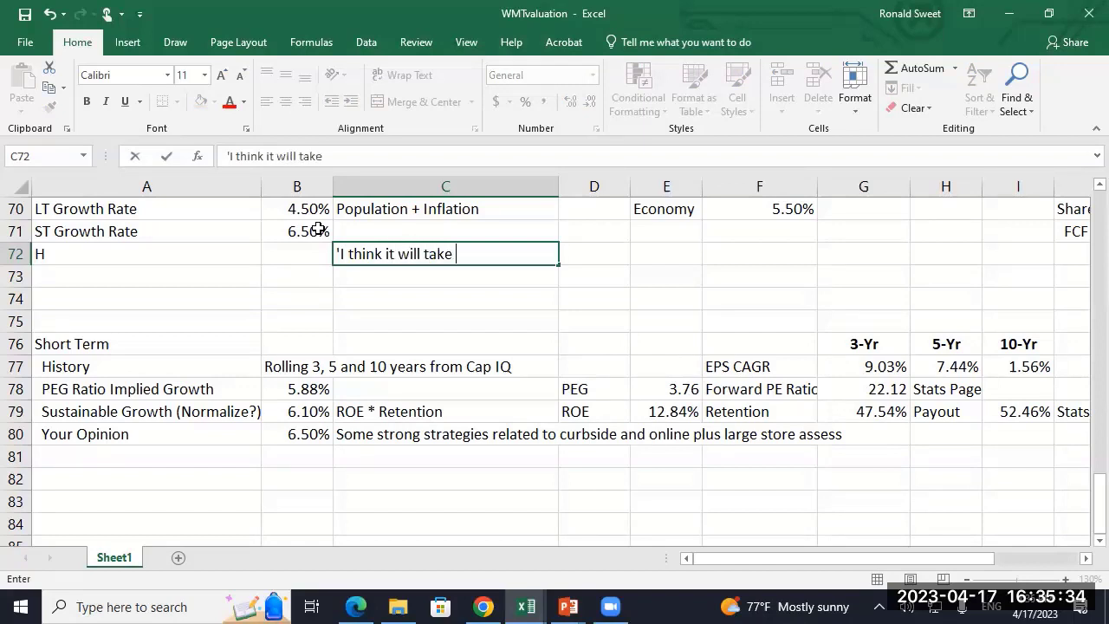
pyautogui.write('6 years to get')
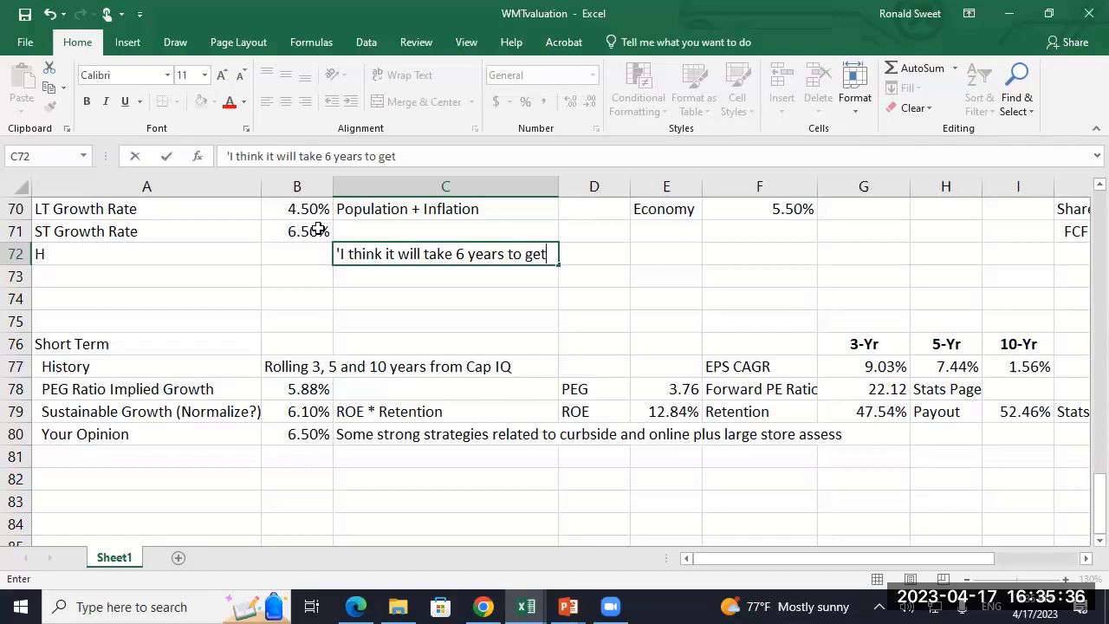
pyautogui.write(' from ST to L')
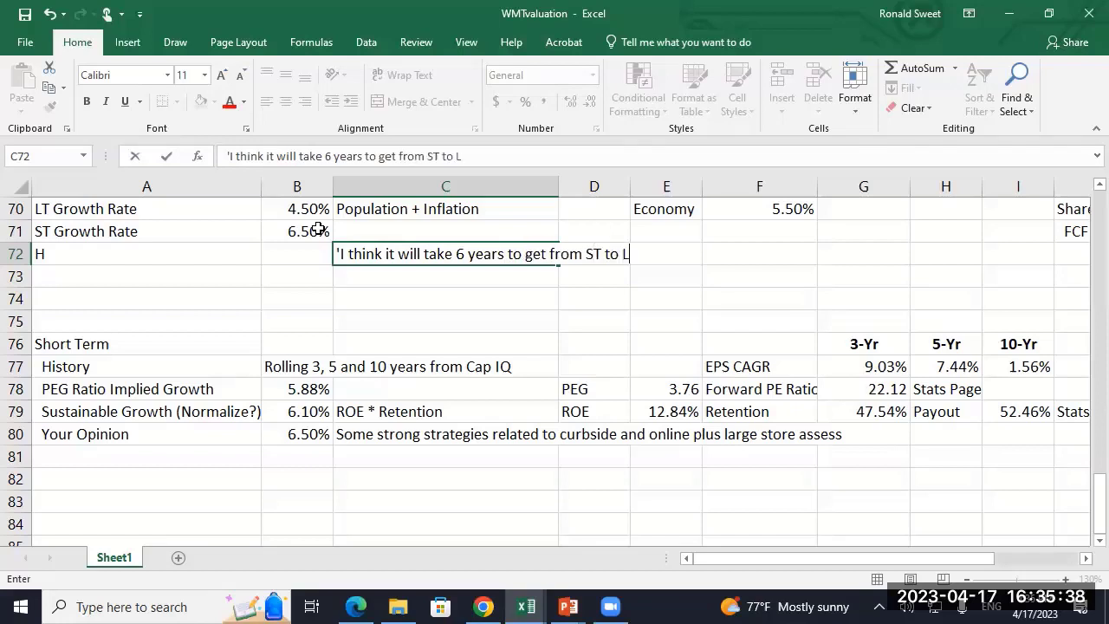
pyautogui.write('T Grwoth, sop')
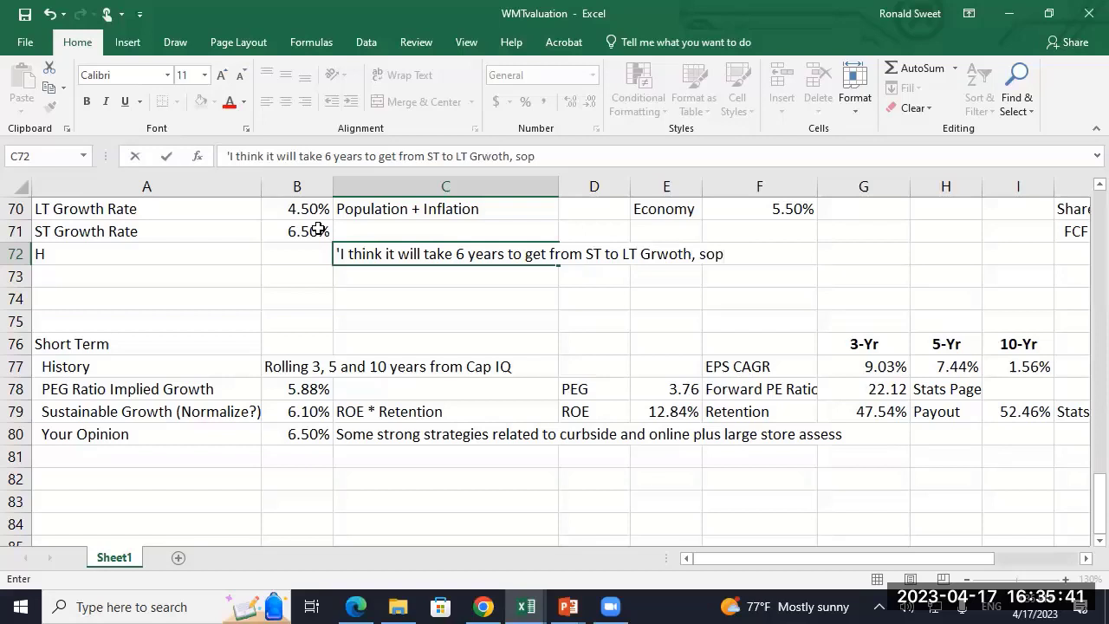
pyautogui.press('BackSpace')
pyautogui.write('H is 3')
pyautogui.press('Return')
# - Correct the misspelled word "Grwoth" to "Growth" in the C72 note
pyautogui.press('Up')
pyautogui.press('F2')
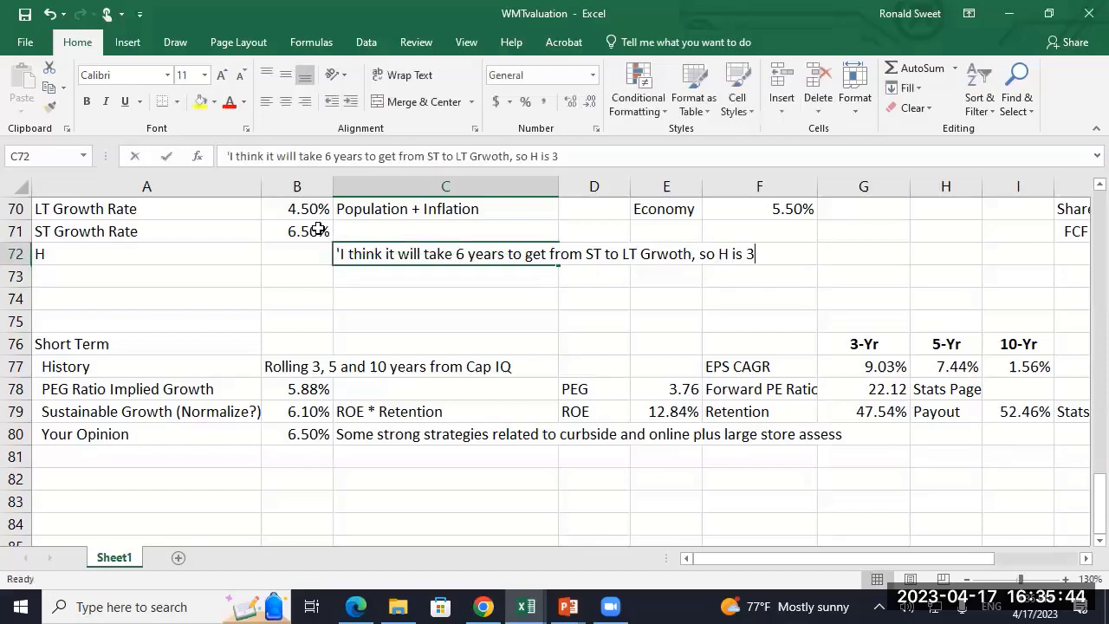
pyautogui.press('Left')
pyautogui.press('Left')
pyautogui.press('Left')
pyautogui.press('Left')
pyautogui.press('Left')
pyautogui.press('Left')
pyautogui.press('Left')
pyautogui.press('Left')
pyautogui.press('Left')
pyautogui.press('Left')
pyautogui.press('Left')
pyautogui.press('Left')
pyautogui.press('Left')
pyautogui.press('Left')
pyautogui.press('Left')
pyautogui.press('Left')
pyautogui.press('Right')
pyautogui.press('Delete')
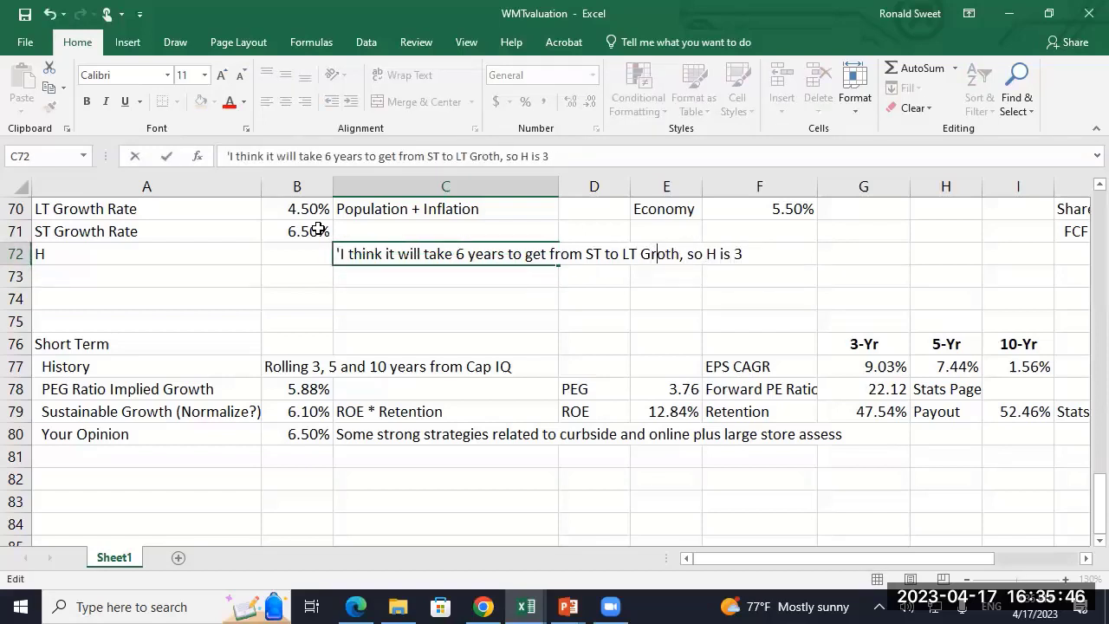
pyautogui.write('w')
pyautogui.hotkey('ctrl', 'Return')
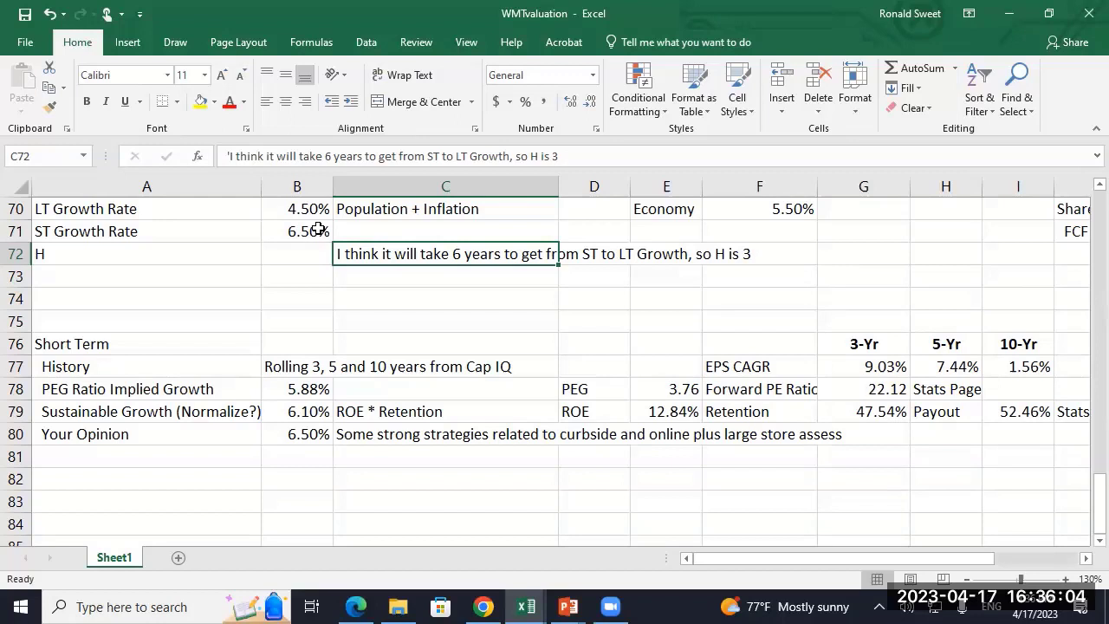
# - Replace the note in C72 with "Creative writing"
pyautogui.write('Creati')
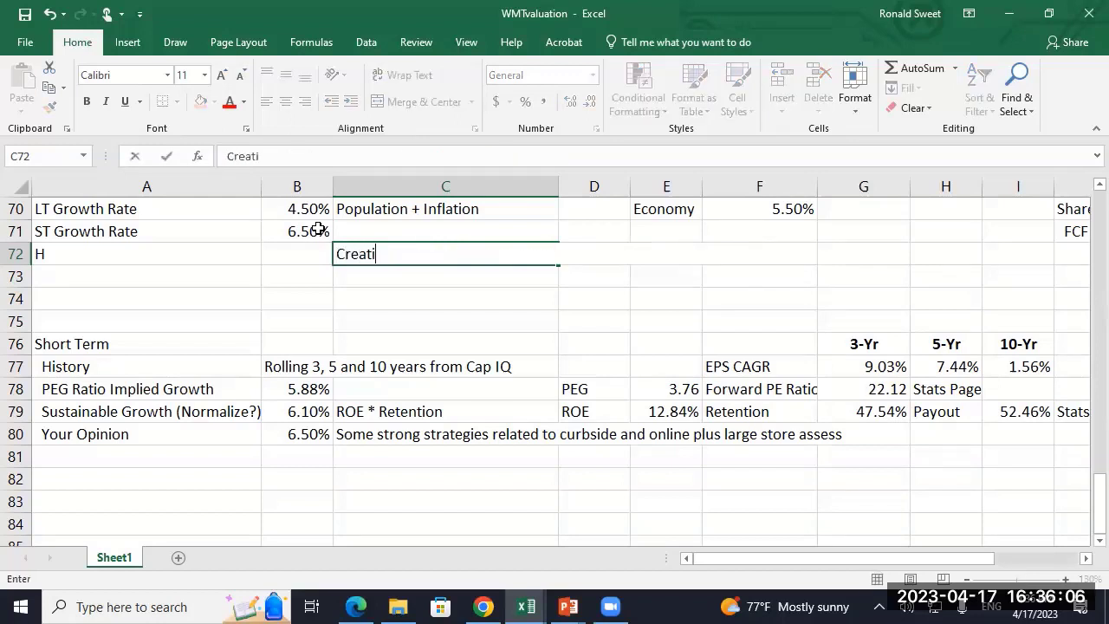
pyautogui.write('ve writing')
pyautogui.press('Return')
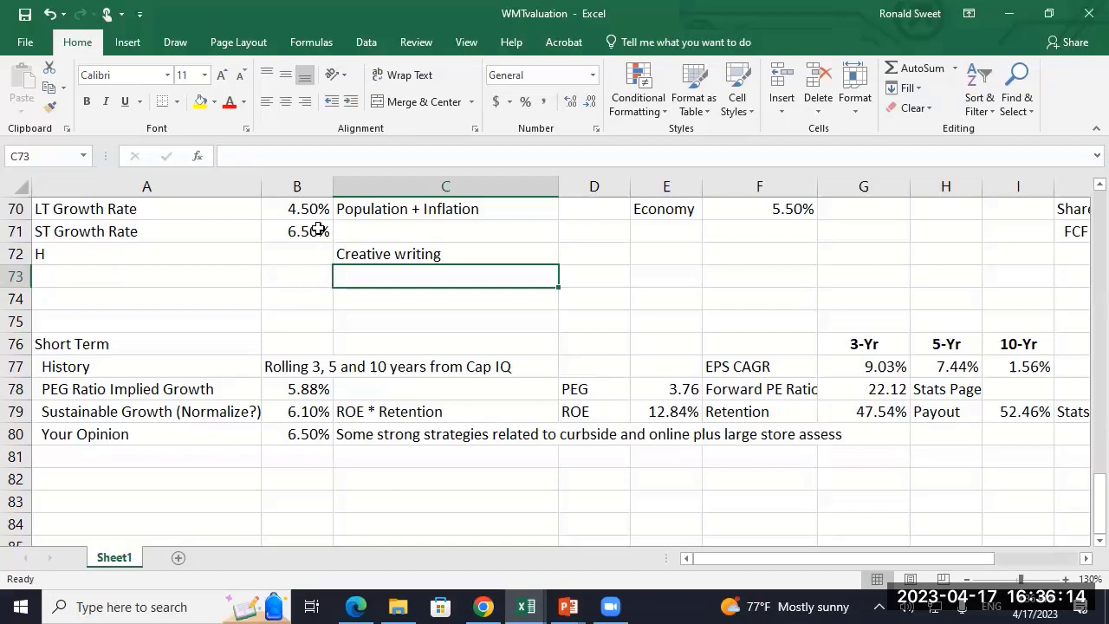
# - Append "(An H of 5 is pretty long period)" to the note in C72
pyautogui.press('Up')
pyautogui.press('F2')
pyautogui.write('(')
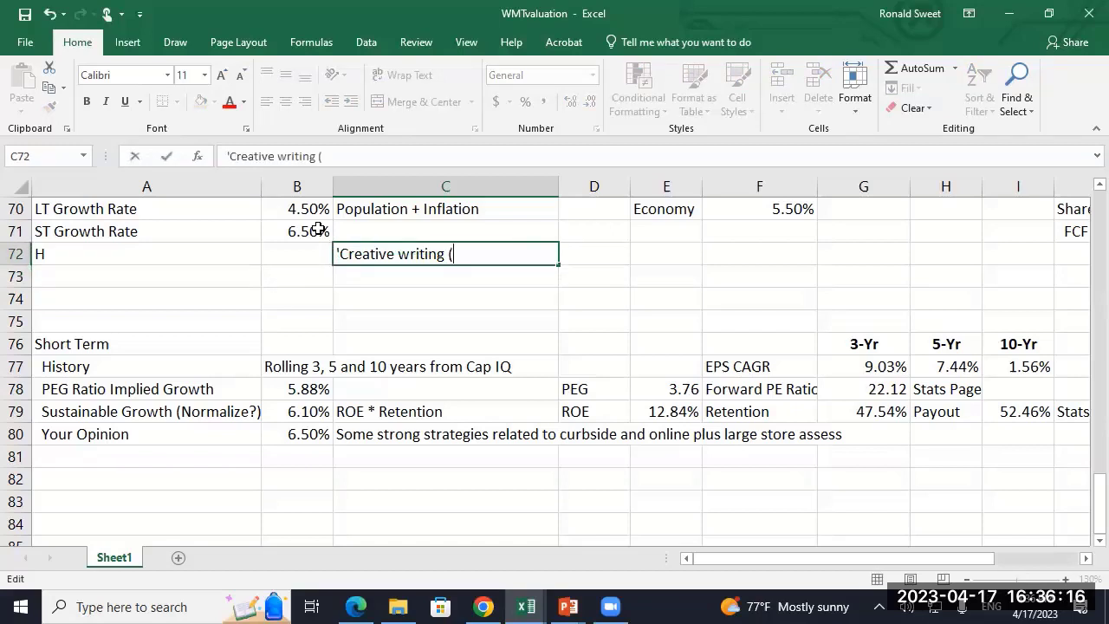
pyautogui.write('An H of 4')
pyautogui.press('BackSpace')
pyautogui.write('5 is')
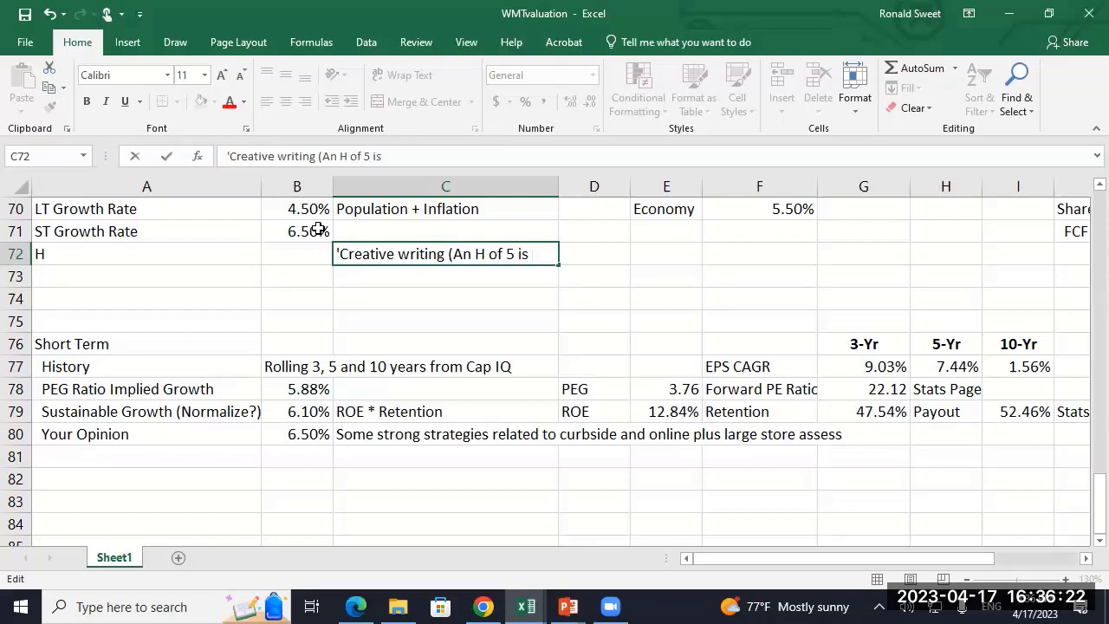
pyautogui.write(' pretty ')
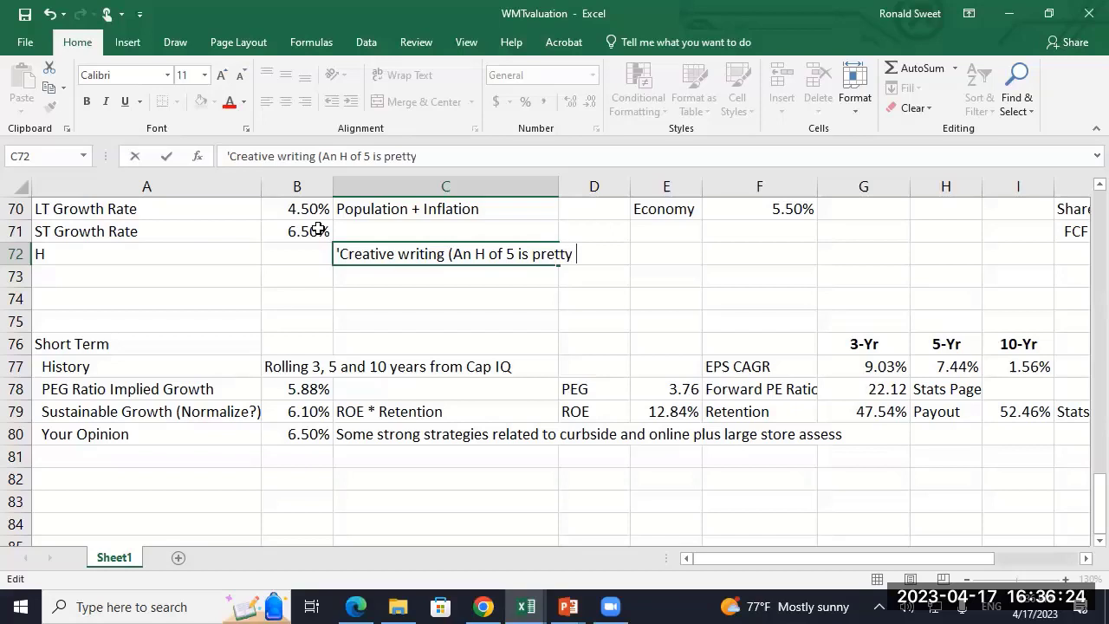
pyautogui.write('long period)')
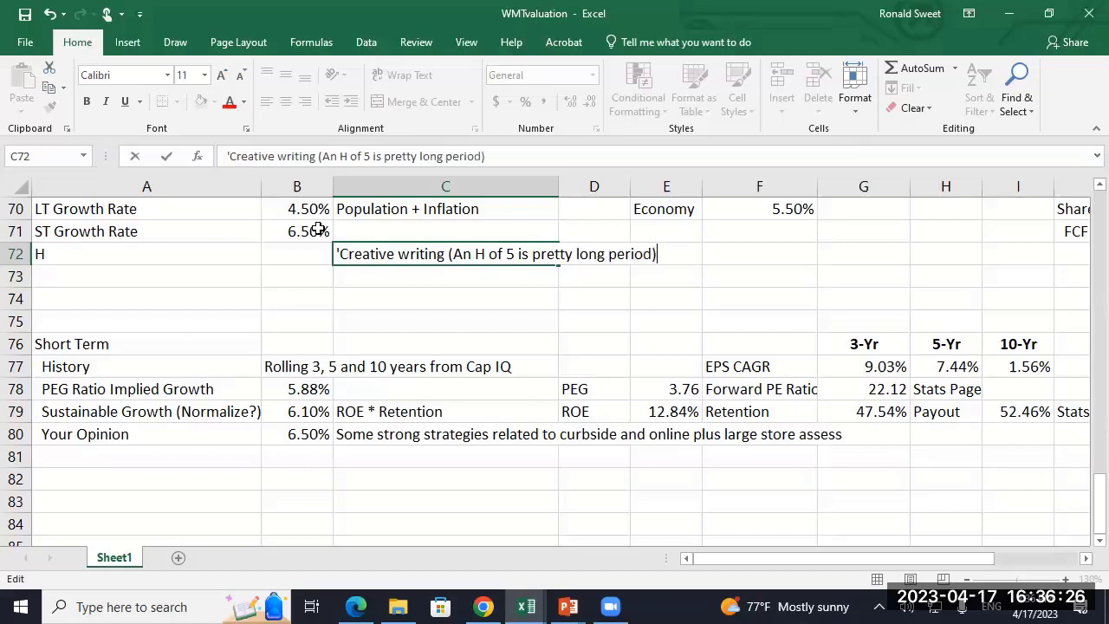
pyautogui.press('Return')
pyautogui.press('Up')
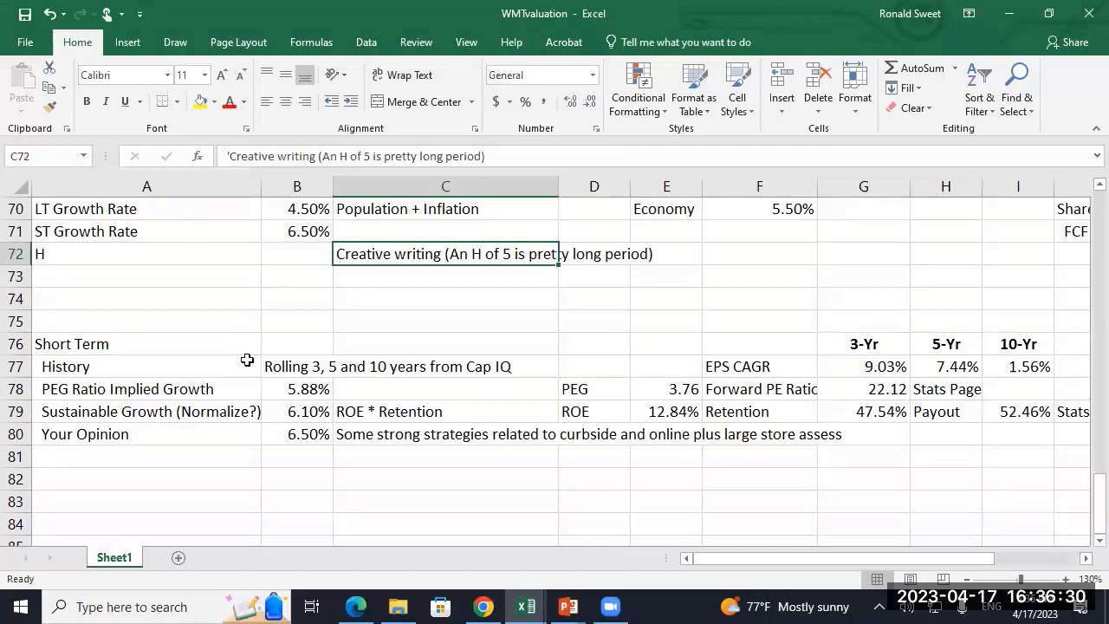
# - Extend the H label in A72 to read "H (Half Life)"
pyautogui.scroll(3, 183, 369)
pyautogui.click(104, 456)
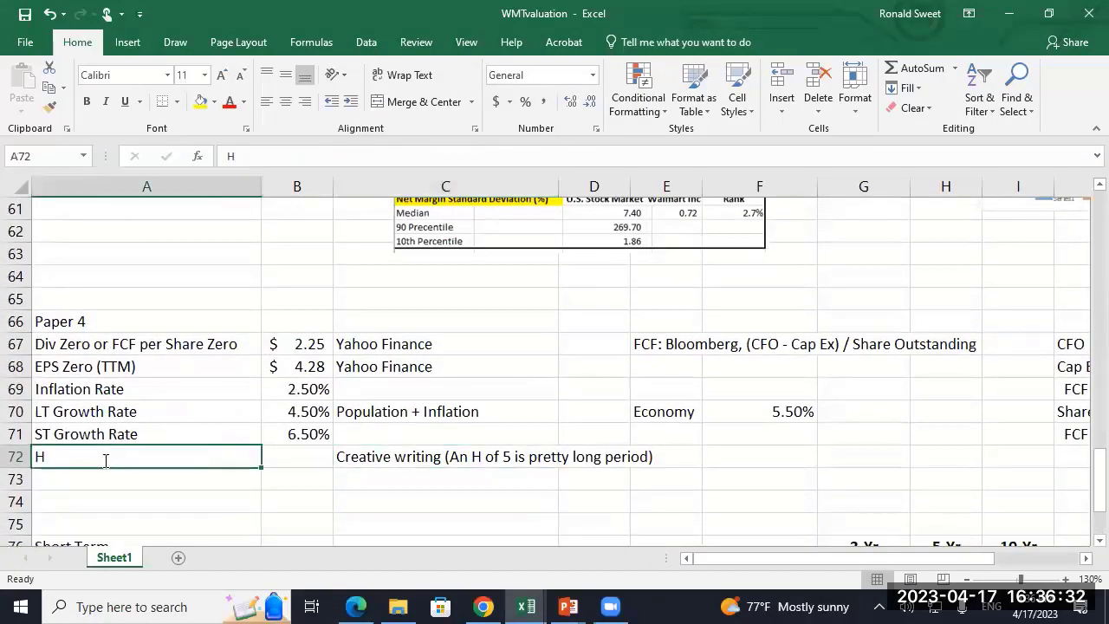
pyautogui.doubleClick(105, 458)
pyautogui.write('(Half Life)')
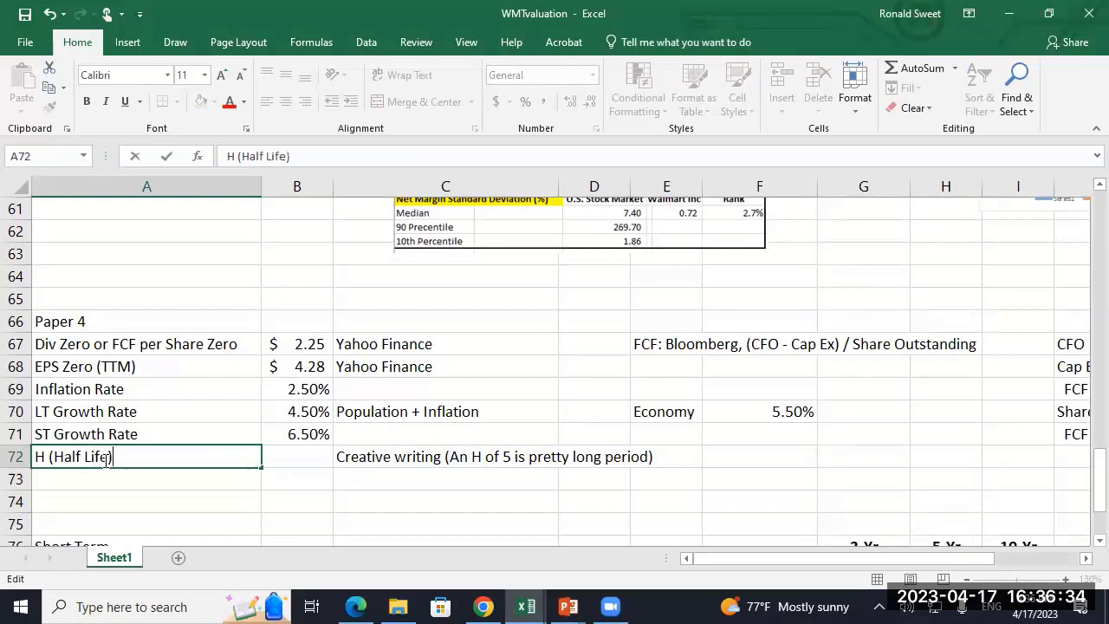
pyautogui.press('Return')
pyautogui.click(104, 456)
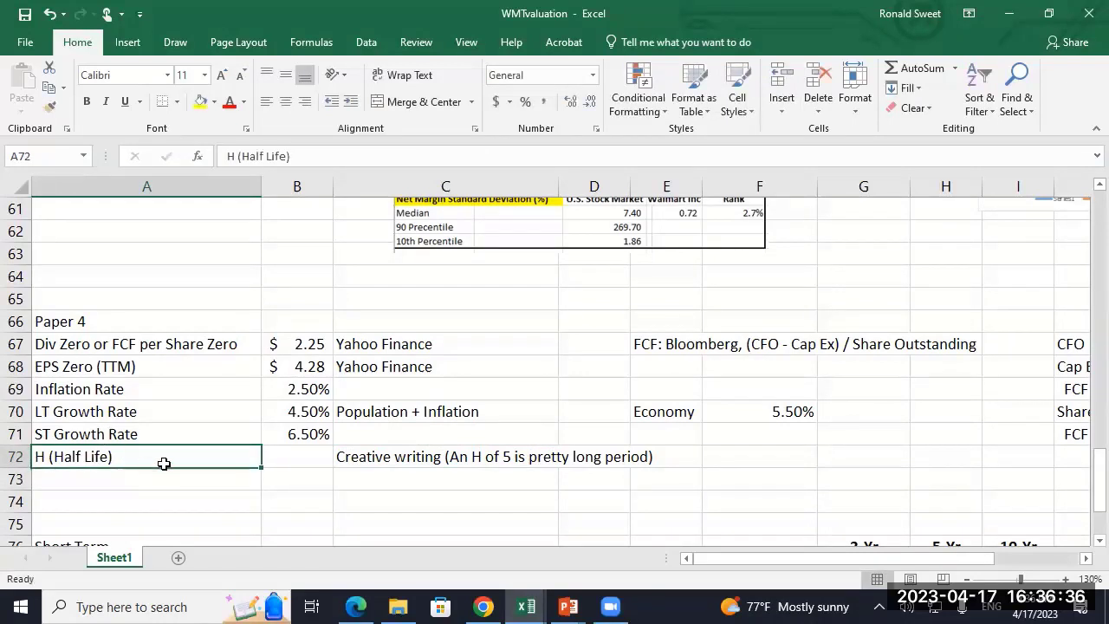
# - Review the short-term and long-term growth rates in B71 and B70 alongside the half-life row and its note
pyautogui.click(296, 433)
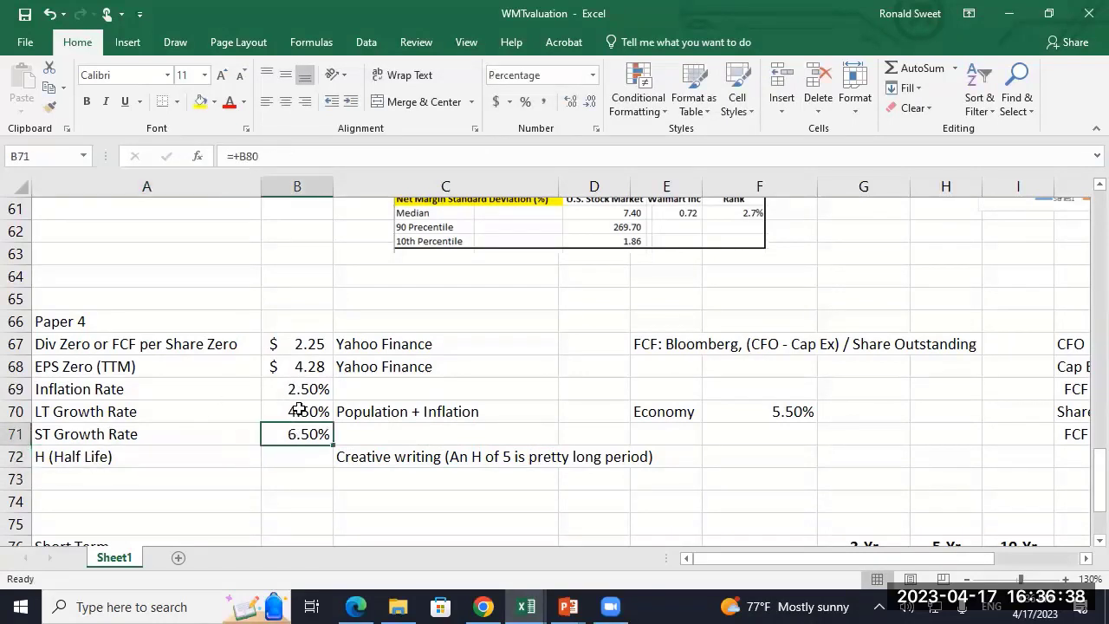
pyautogui.click(297, 410)
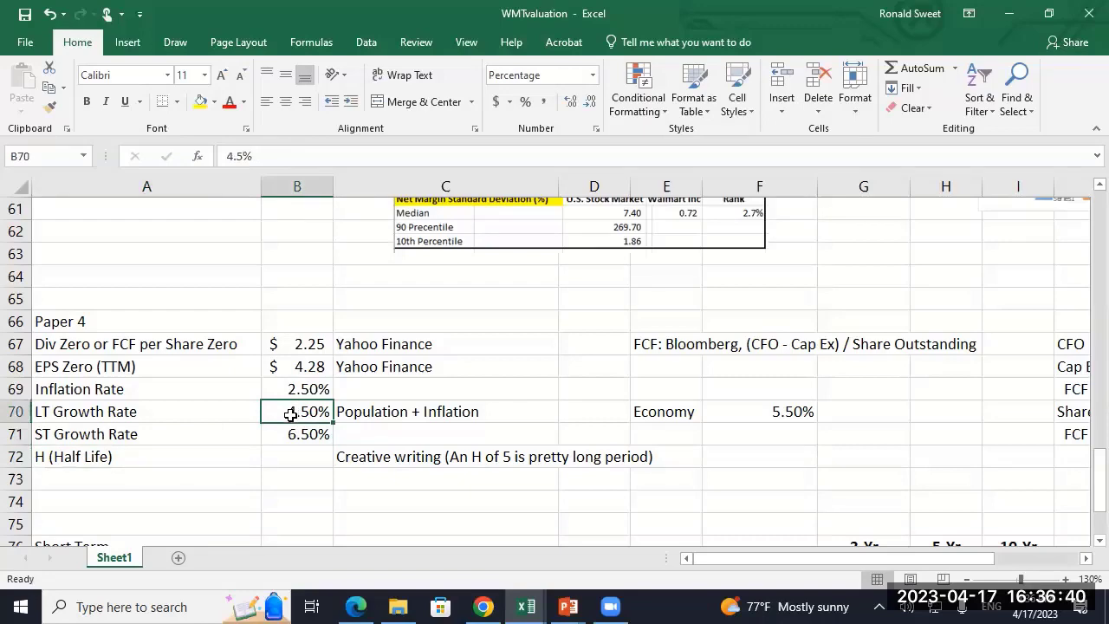
pyautogui.scroll(-2, 292, 414)
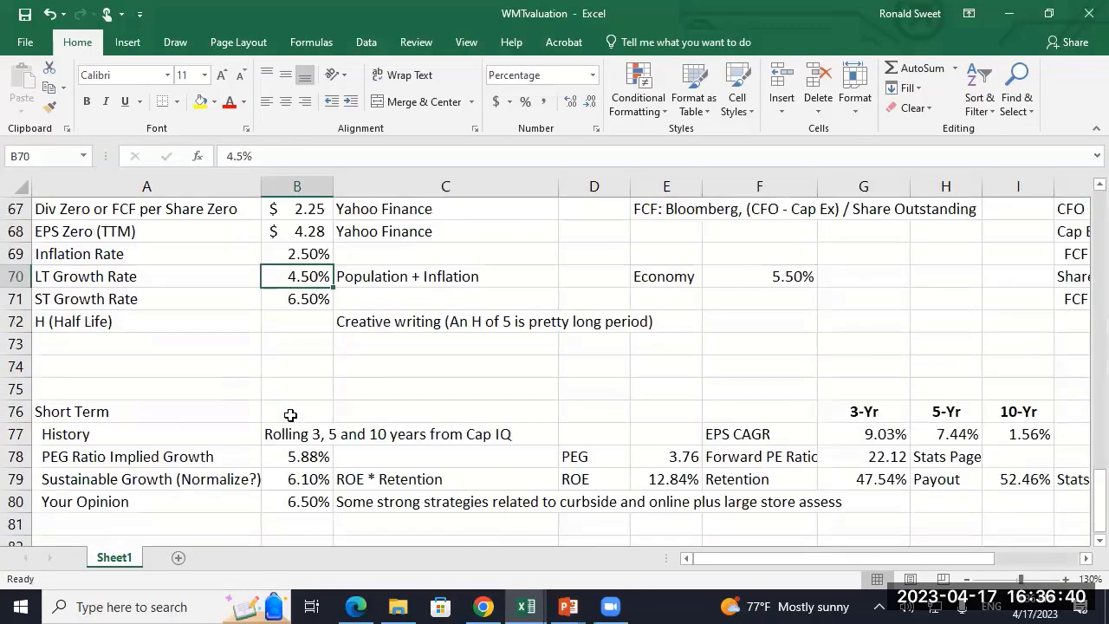
pyautogui.click(305, 322)
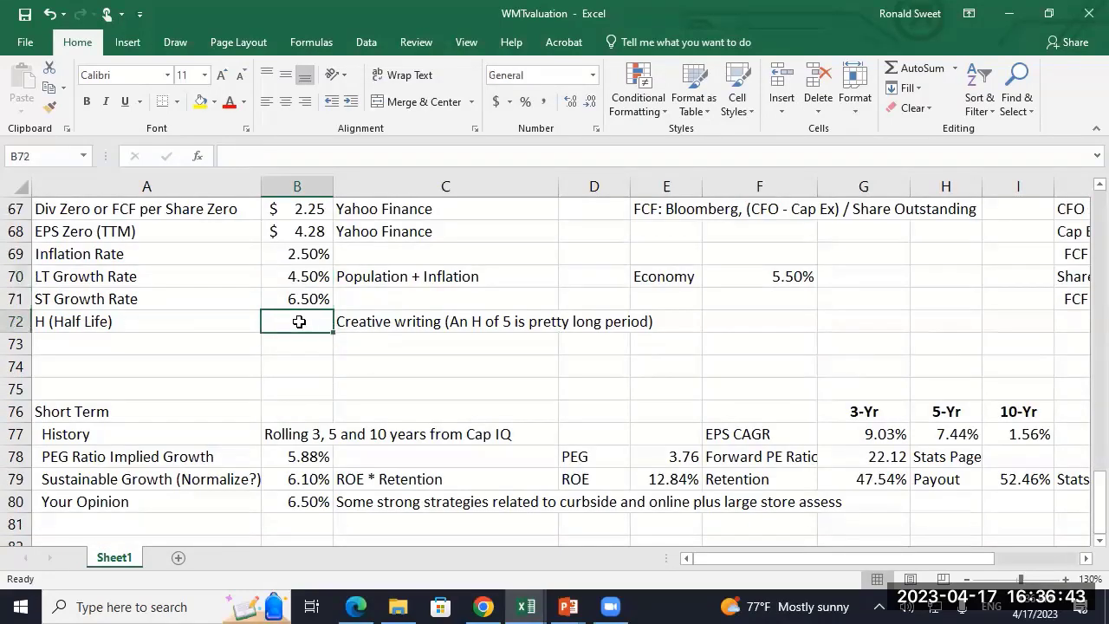
pyautogui.click(364, 322)
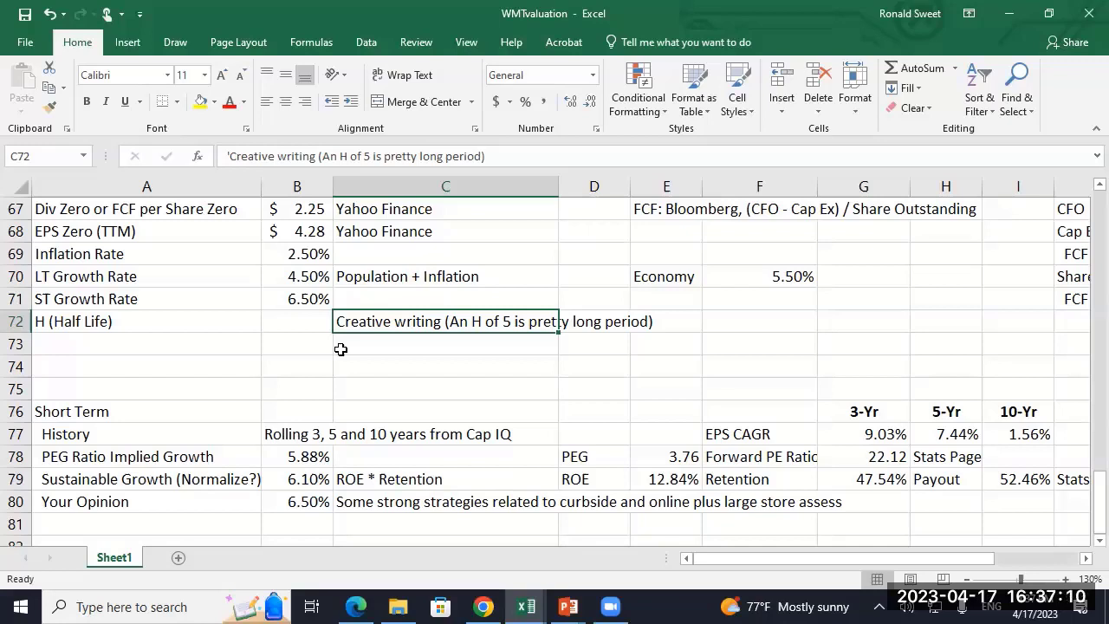
pyautogui.press('Left')
pyautogui.press('Left')
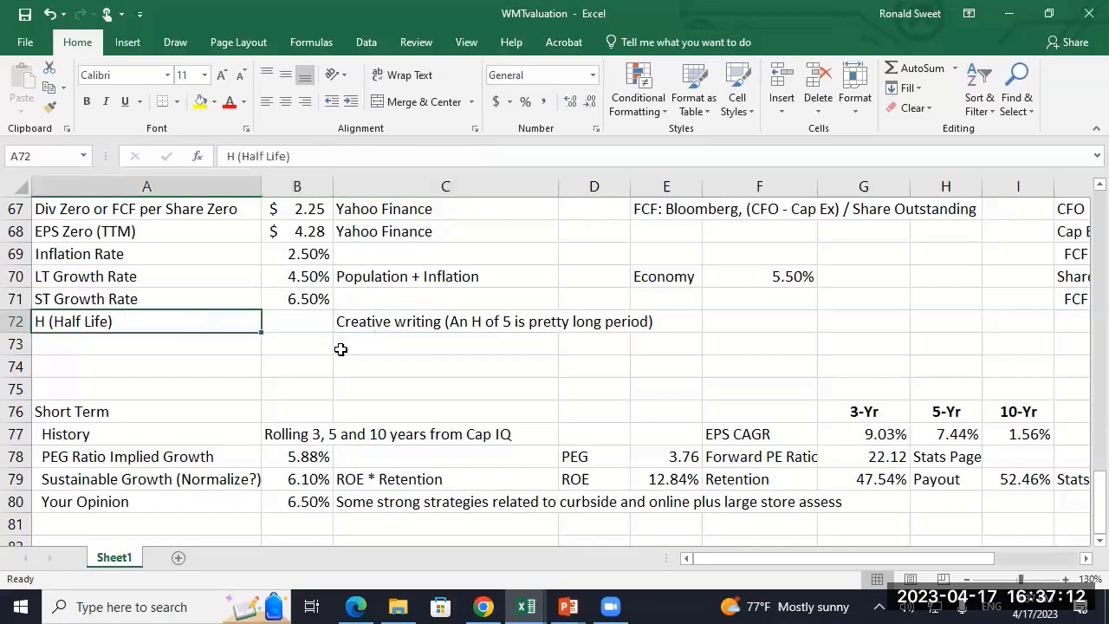
pyautogui.press('Up')
pyautogui.press('Up')
pyautogui.press('Up')
# - Append "; Latin America Growth" to the Your Opinion rationale in C80
pyautogui.press('Down')
pyautogui.press('Down')
pyautogui.press('Down')
pyautogui.press('Down')
pyautogui.press('Down')
pyautogui.press('Down')
pyautogui.press('Down')
pyautogui.press('Down')
pyautogui.press('Down')
pyautogui.press('Down')
pyautogui.press('Down')
pyautogui.press('Right')
pyautogui.press('Right')
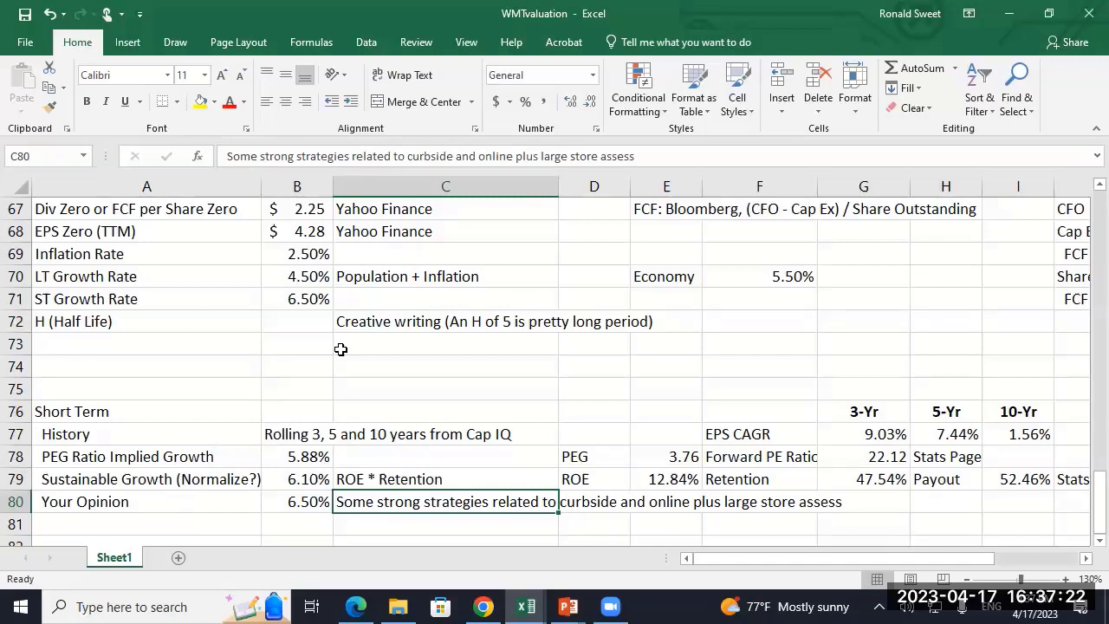
pyautogui.press('F2')
pyautogui.write(';')
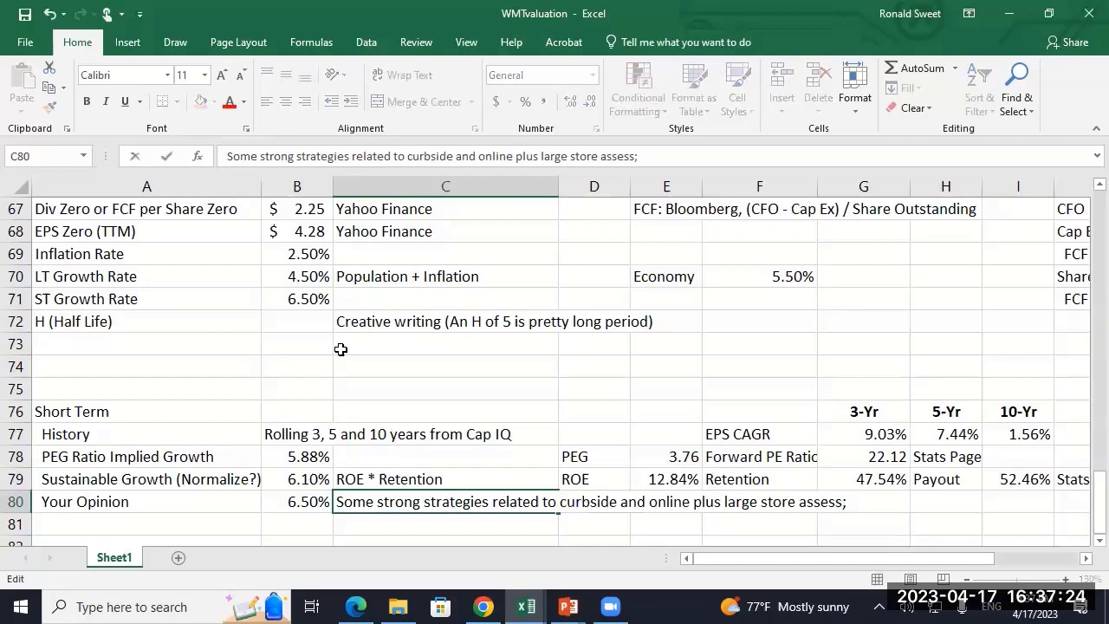
pyautogui.write(' Latin America Growth')
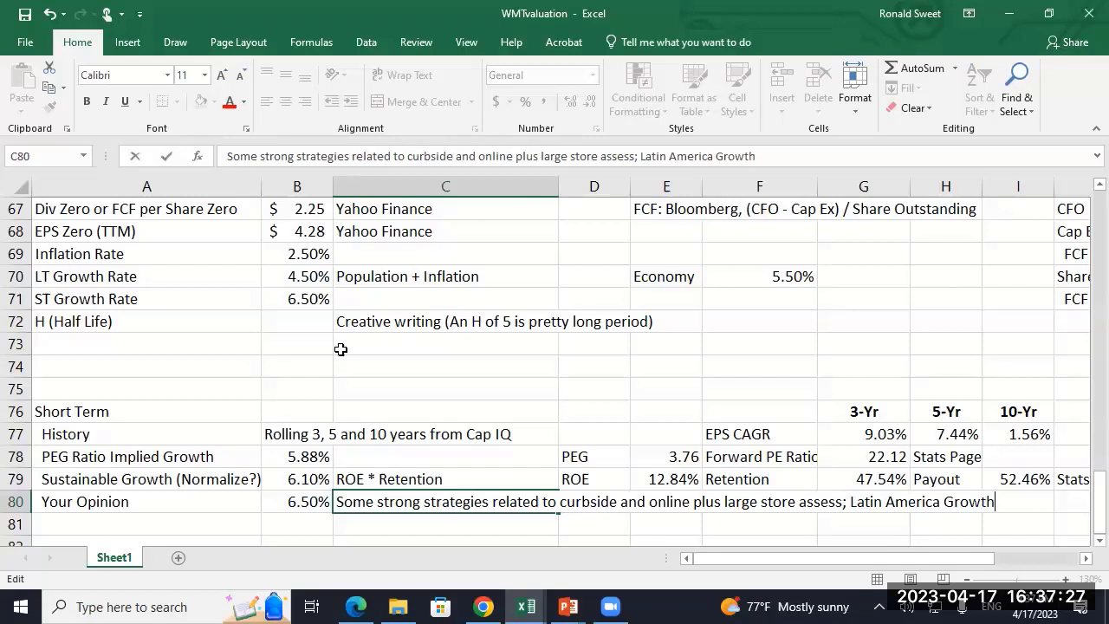
pyautogui.press('Return')
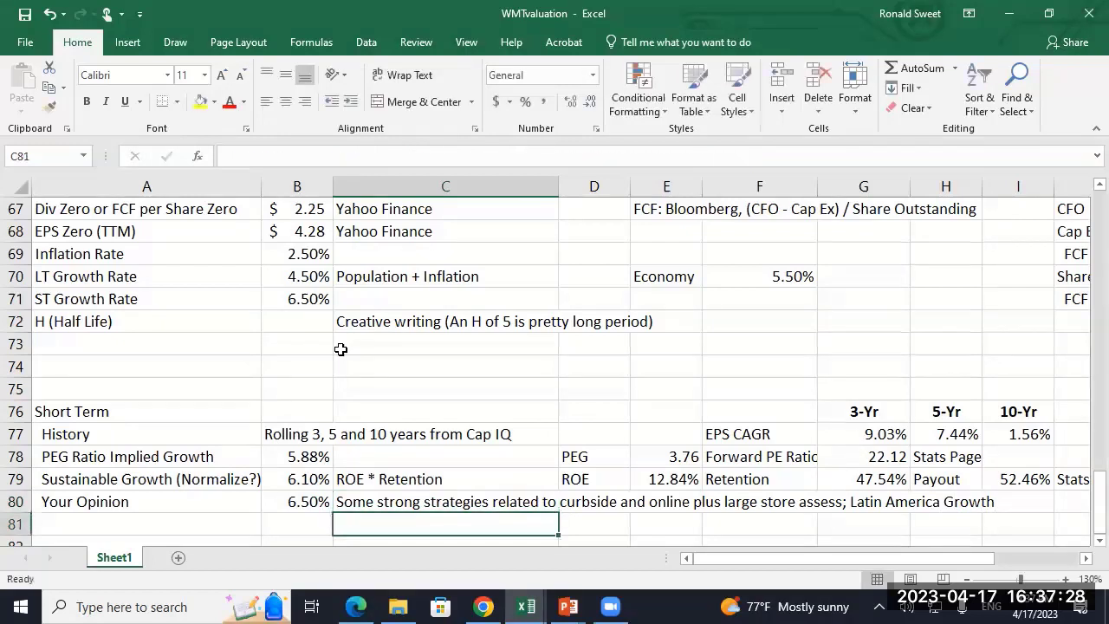
# - Enter 2.5 as the half-life value in B72 and apply the comma number style to it
pyautogui.press('Up')
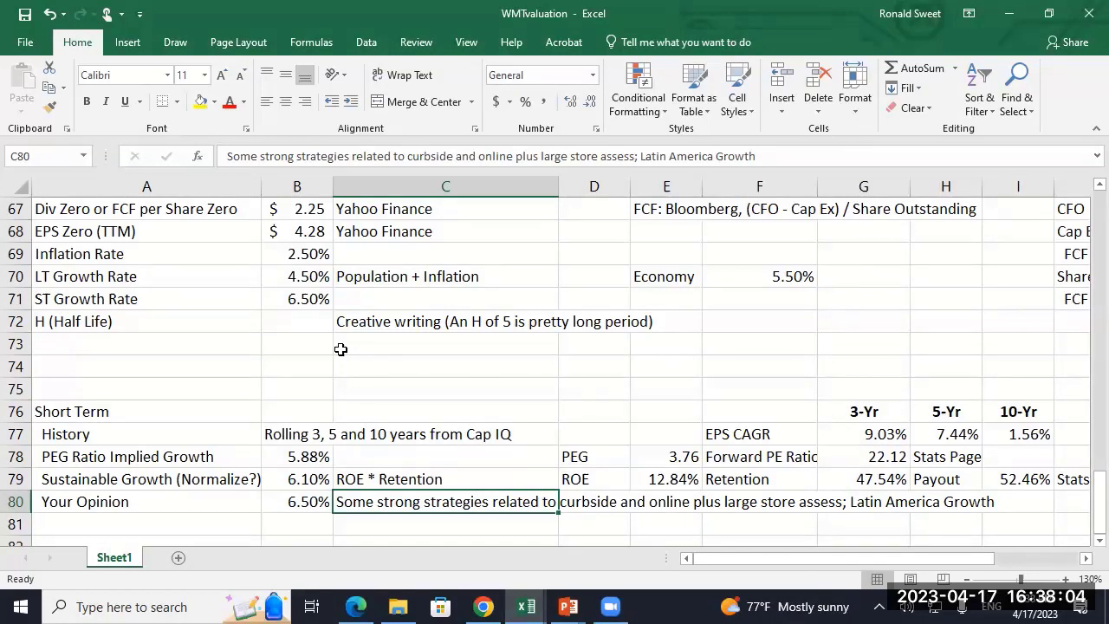
pyautogui.press('Left')
pyautogui.press('Up')
pyautogui.press('Up')
pyautogui.press('Up')
pyautogui.press('Up')
pyautogui.press('Up')
pyautogui.press('Up')
pyautogui.press('Up')
pyautogui.press('Up')
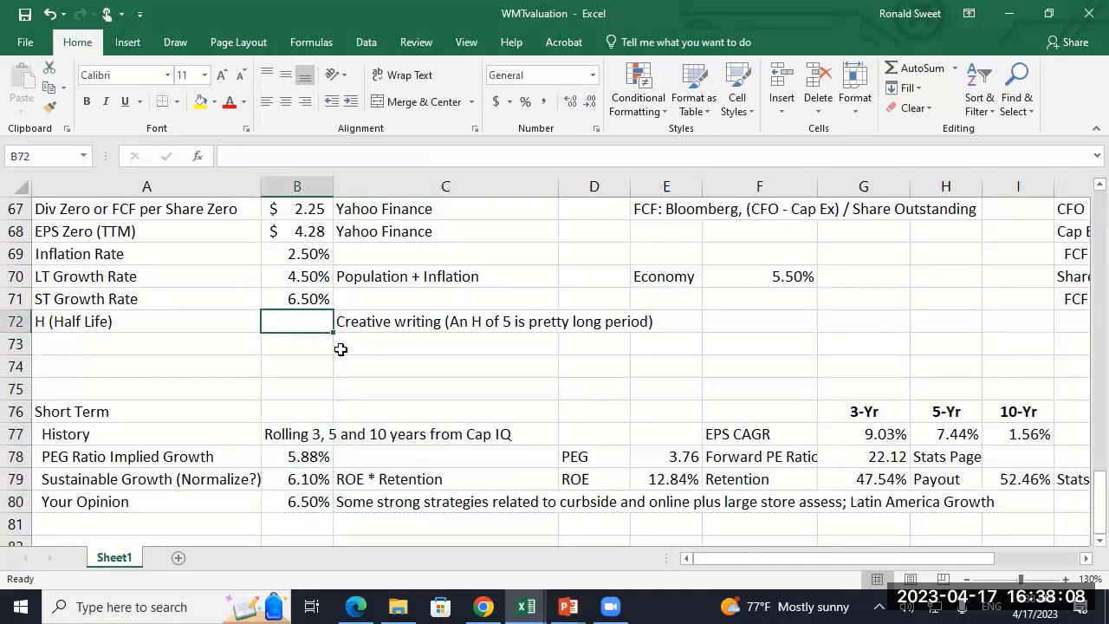
pyautogui.write('2.5')
pyautogui.press('Return')
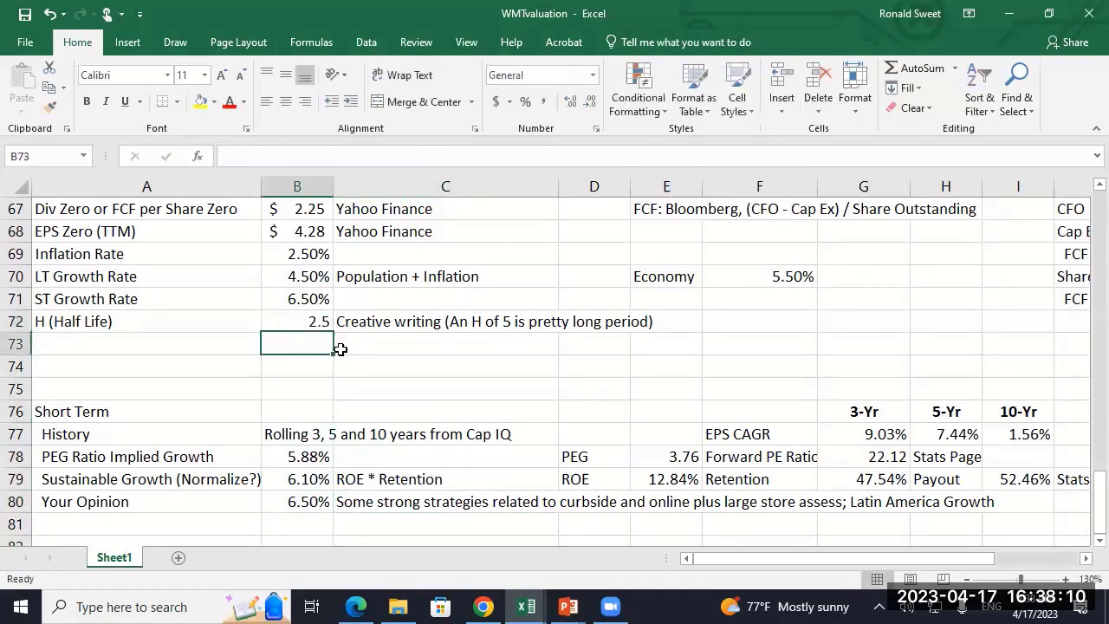
pyautogui.press('Up')
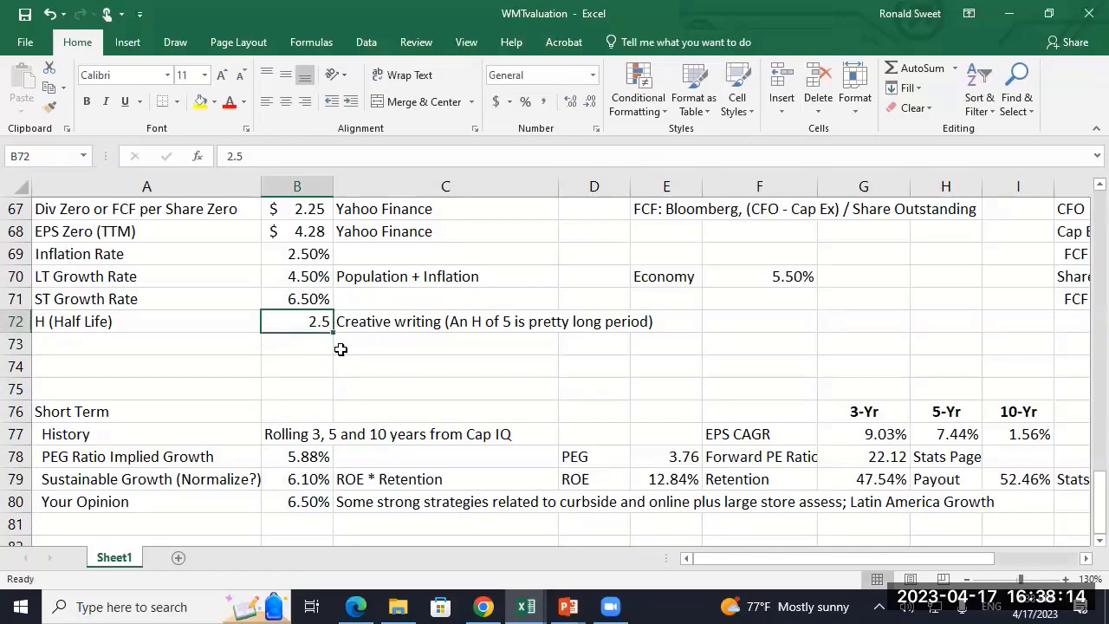
pyautogui.click(541, 101)
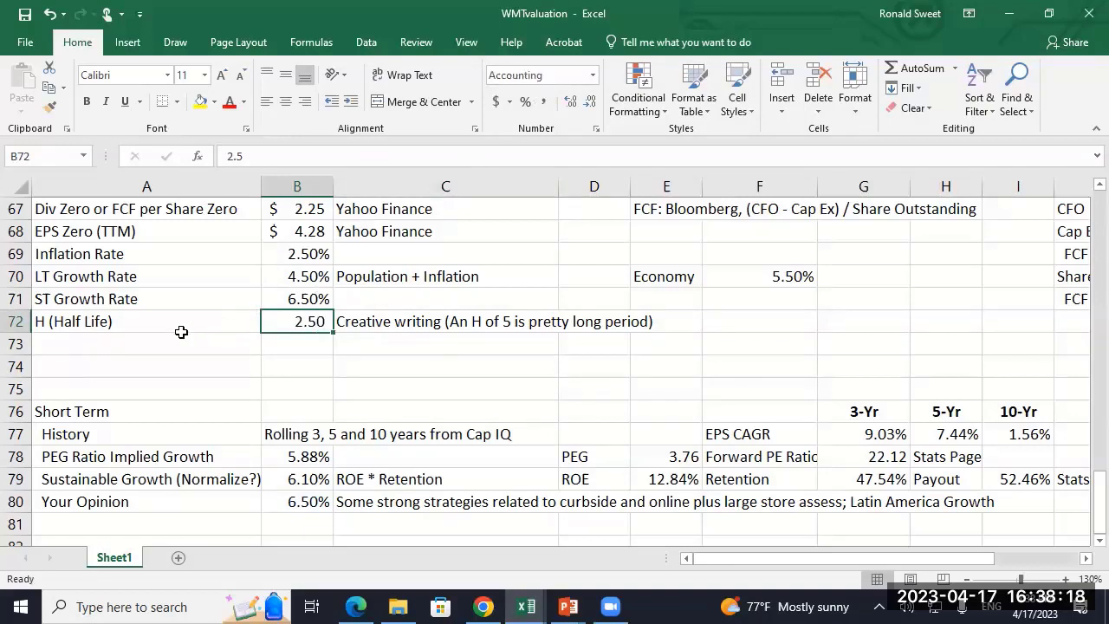
# - Review the half-life row across A72:E72, including its value and note
pyautogui.moveTo(111, 321); pyautogui.dragTo(681, 330)
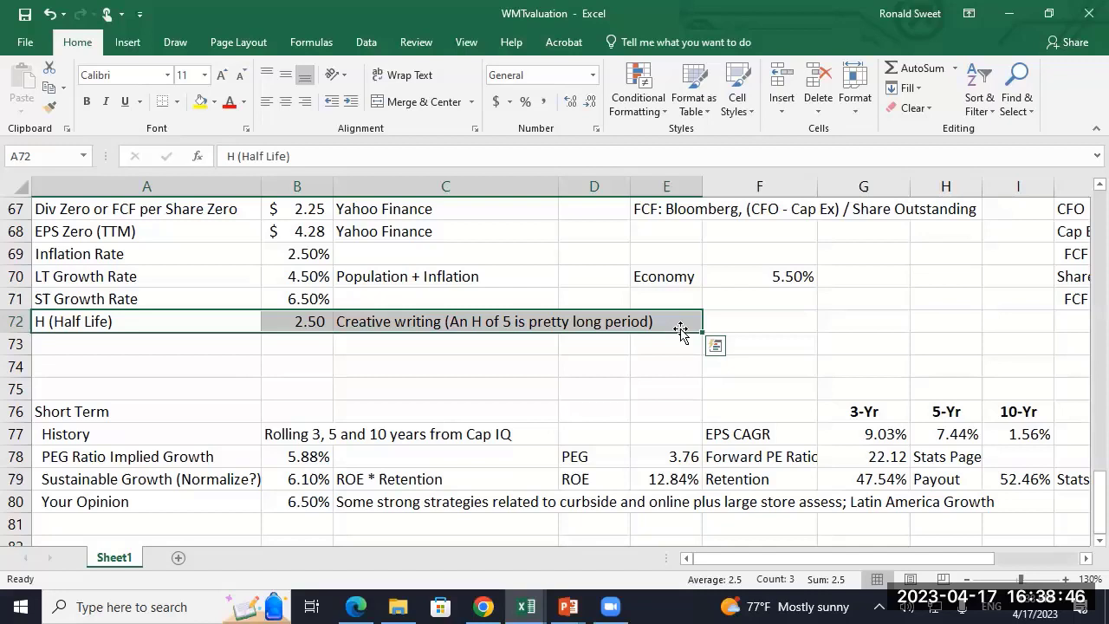
pyautogui.press('Right')
pyautogui.press('Right')
pyautogui.press('Down')
pyautogui.press('Left')
pyautogui.press('Left')
pyautogui.press('Up')
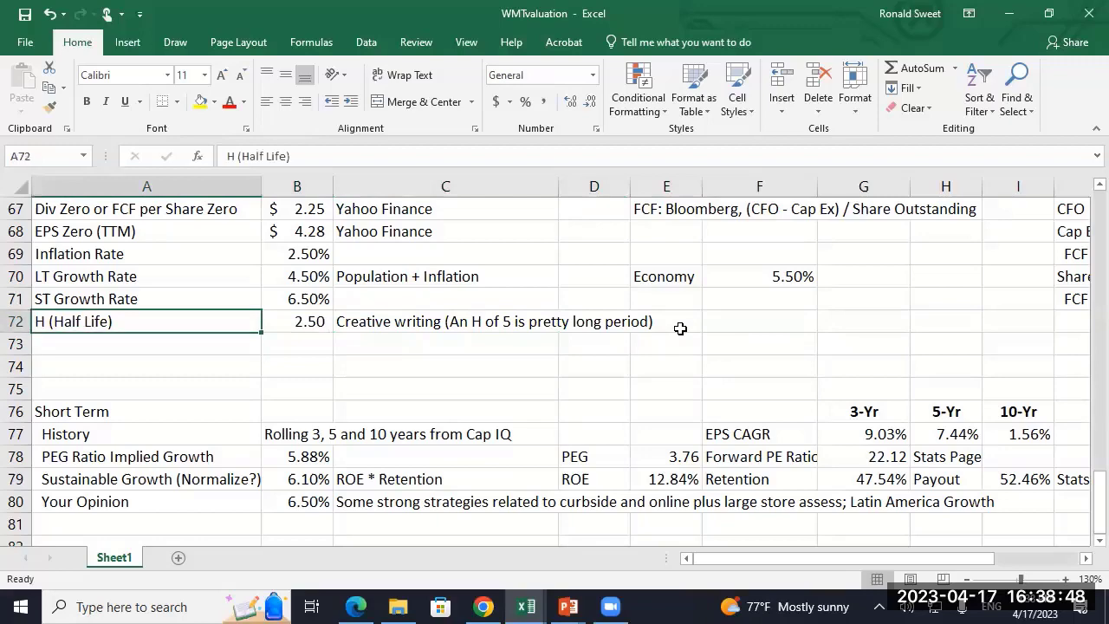
# - Enter the model labels "DDM", "H Model" and "Cap Earnings Model" in cells A83 through A85
pyautogui.press('Up')
pyautogui.press('Up')
pyautogui.press('Up')
pyautogui.press('Up')
pyautogui.press('Up')
pyautogui.press('Up')
pyautogui.press('Up')
pyautogui.press('Down')
pyautogui.press('Down')
pyautogui.press('Down')
pyautogui.press('Down')
pyautogui.press('Down')
pyautogui.press('Down')
pyautogui.press('Down')
pyautogui.press('Down')
pyautogui.press('Down')
pyautogui.press('Down')
pyautogui.press('Down')
pyautogui.press('Down')
pyautogui.press('Down')
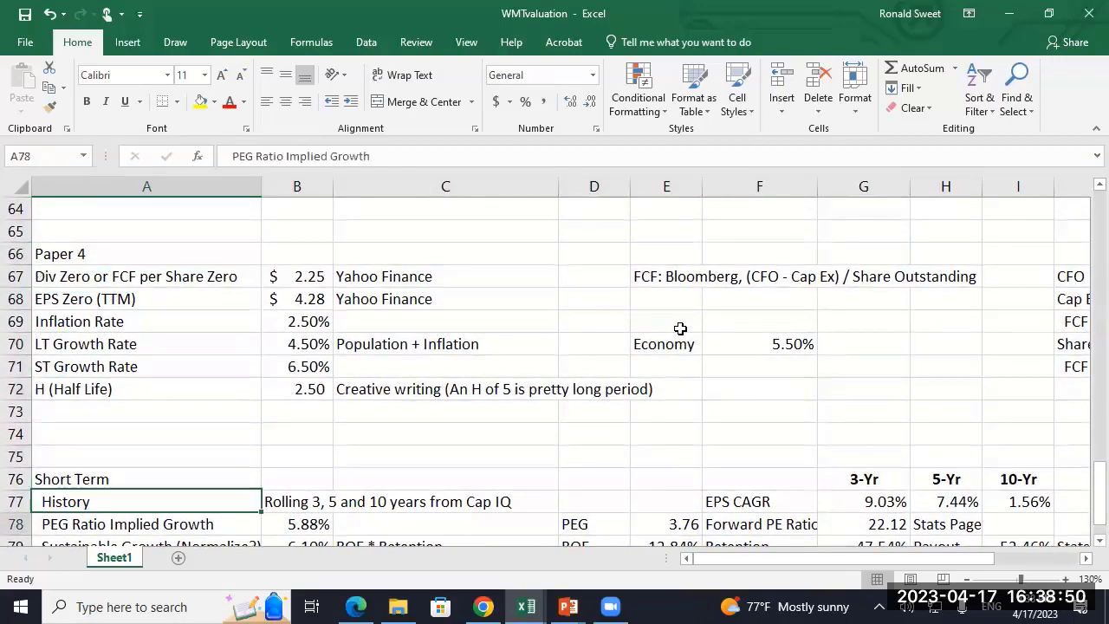
pyautogui.press('Down')
pyautogui.press('Down')
pyautogui.press('Down')
pyautogui.press('Down')
pyautogui.press('Down')
pyautogui.press('Down')
pyautogui.press('Down')
pyautogui.press('Down')
pyautogui.press('Down')
pyautogui.press('Down')
pyautogui.press('Down')
pyautogui.press('Up')
pyautogui.press('Up')
pyautogui.press('Up')
pyautogui.press('Up')
pyautogui.press('Up')
pyautogui.press('Up')
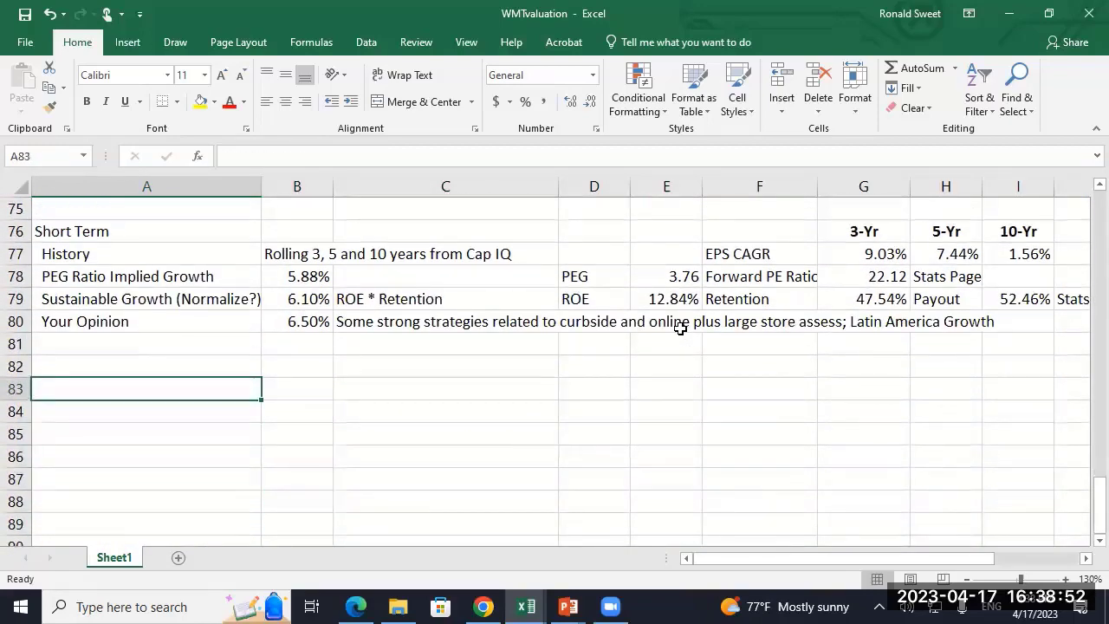
pyautogui.write('DDM')
pyautogui.press('Return')
pyautogui.write('H')
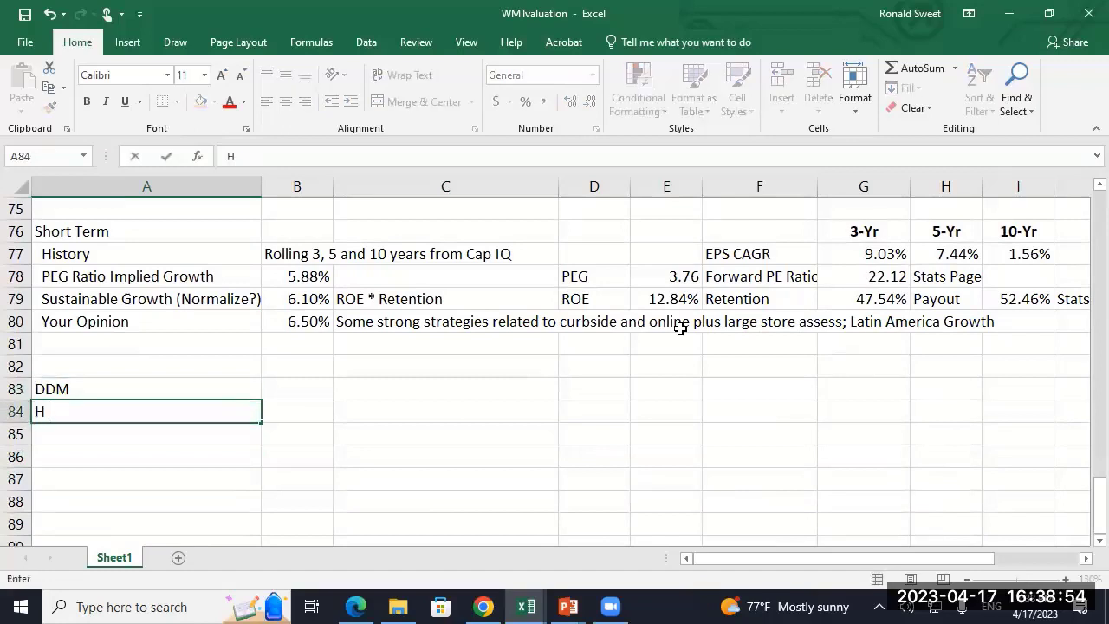
pyautogui.write(' Model')
pyautogui.press('Return')
pyautogui.write('Cap Ea')
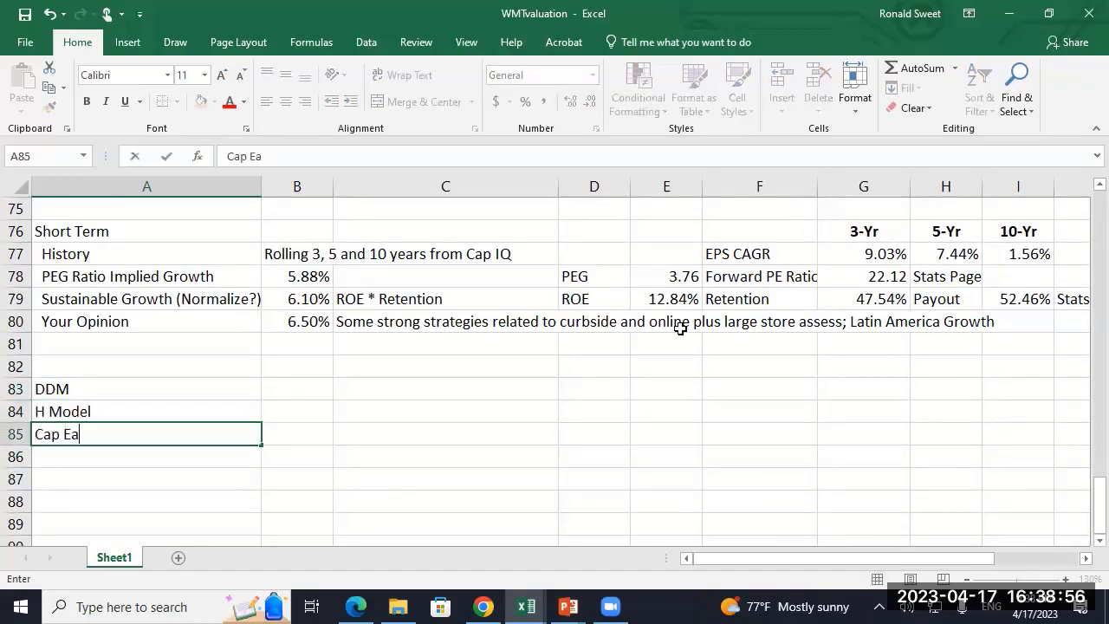
pyautogui.write('rnings Model')
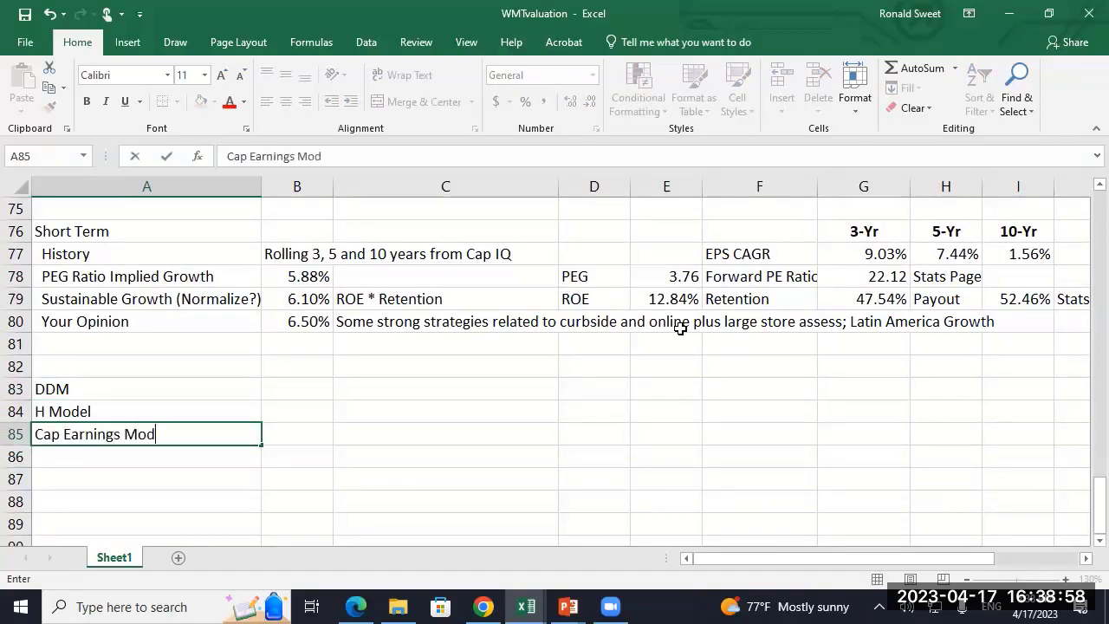
pyautogui.press('Return')
# - Write the DDM formula note "Div 0 * (1 + LT G) / (ke - LT G)" in C83
pyautogui.press('Up')
pyautogui.press('Up')
pyautogui.press('Up')
pyautogui.press('Right')
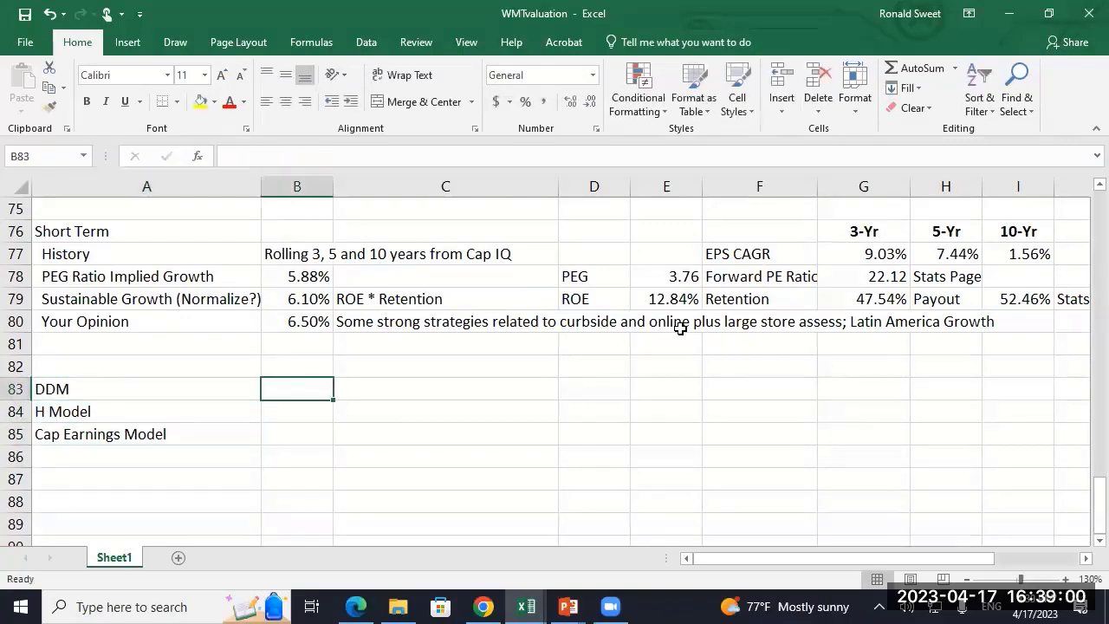
pyautogui.press('Right')
pyautogui.write('Div')
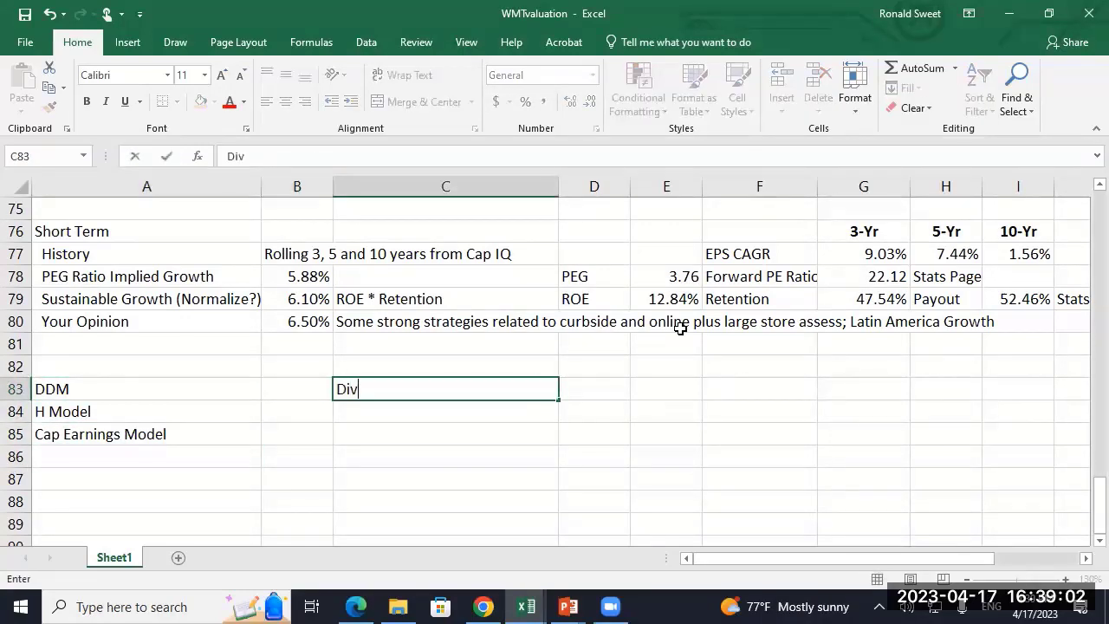
pyautogui.write(' 0 * (1 + LT G')
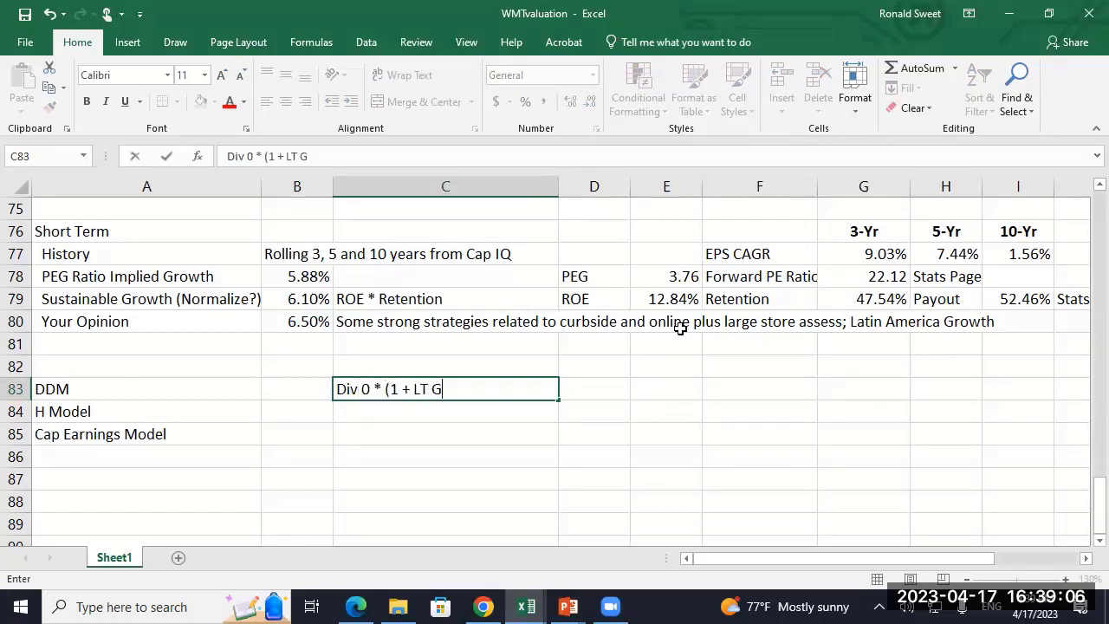
pyautogui.write(') / (ke')
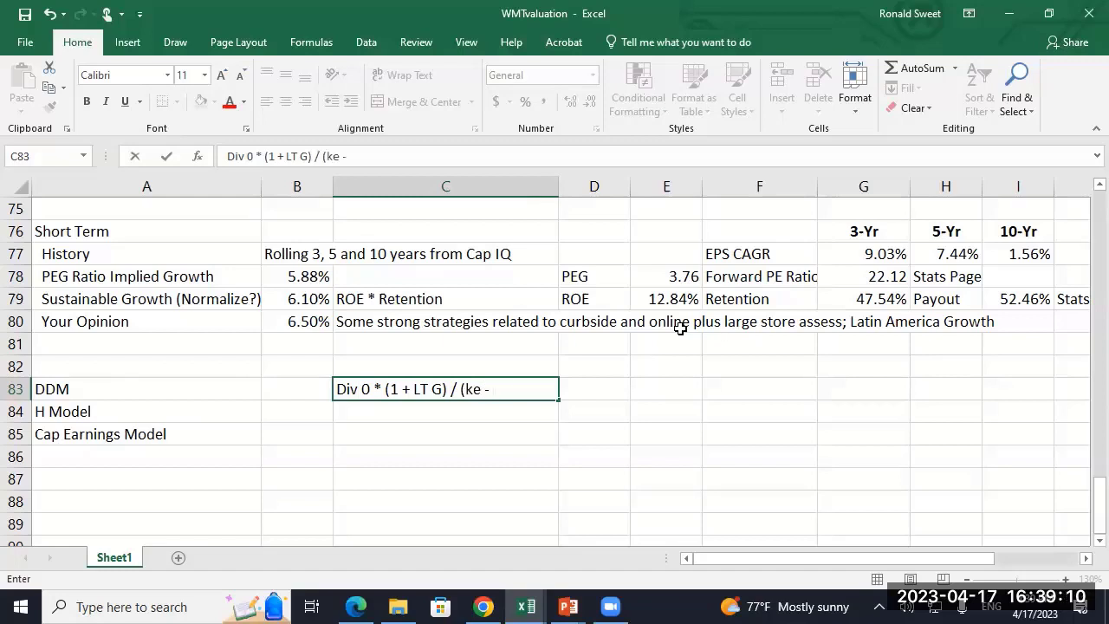
pyautogui.write(' - LT G)')
pyautogui.press('Left')
# - Enter the DDM formula +(B67*(14+B70))/(B57-B70) in B83, referencing the dividend, long-term growth rate and ke cells
pyautogui.write('+')
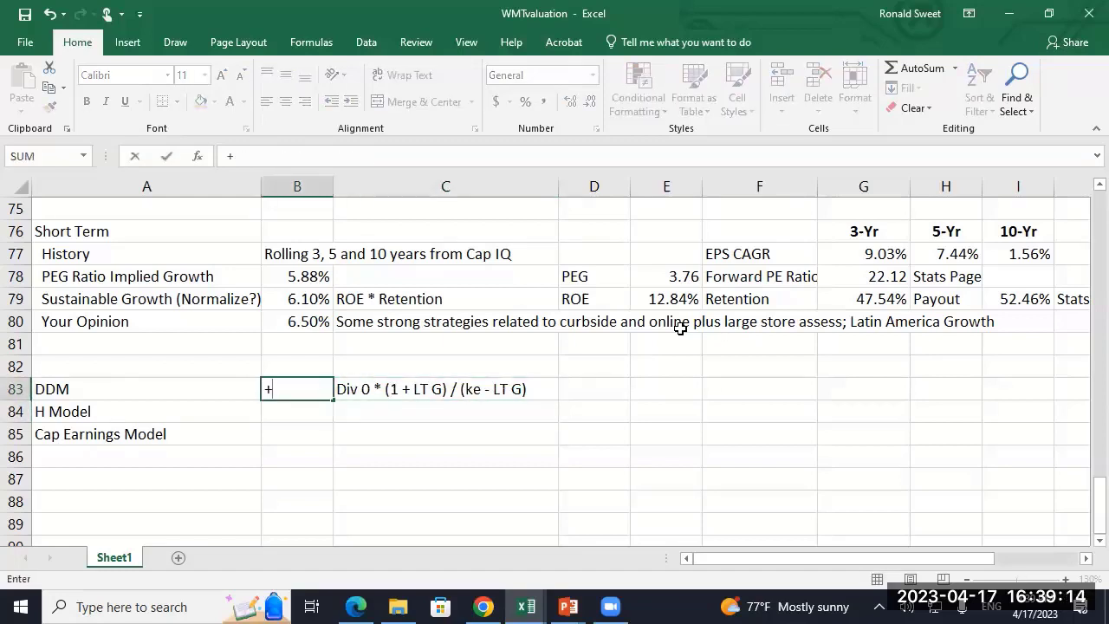
pyautogui.write('(')
pyautogui.scroll(4, 672, 311)
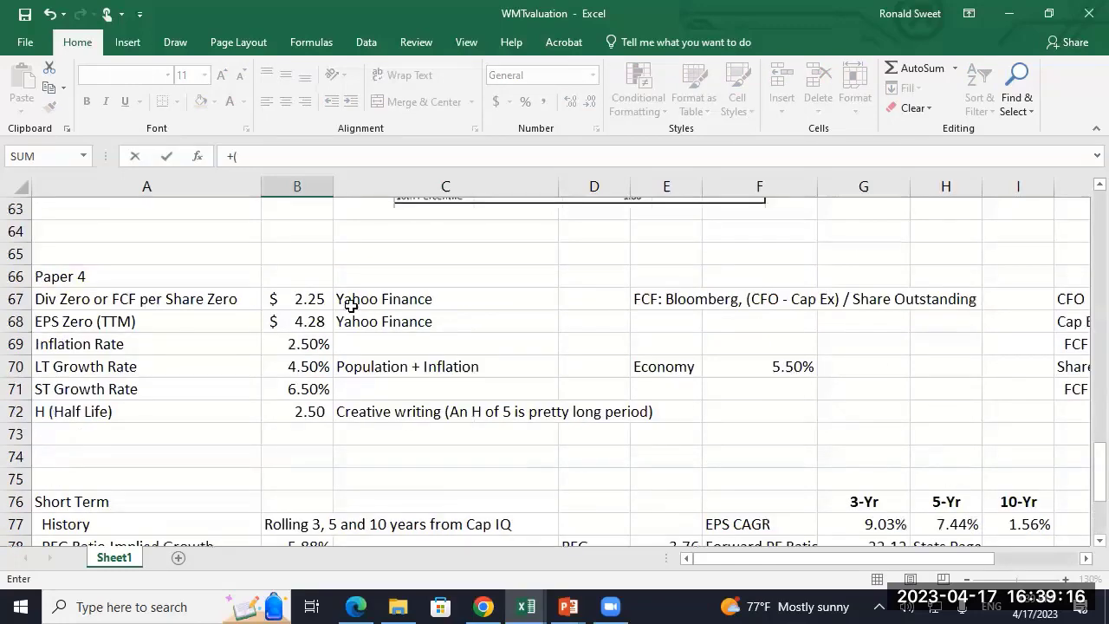
pyautogui.click(295, 295)
pyautogui.write('*-')
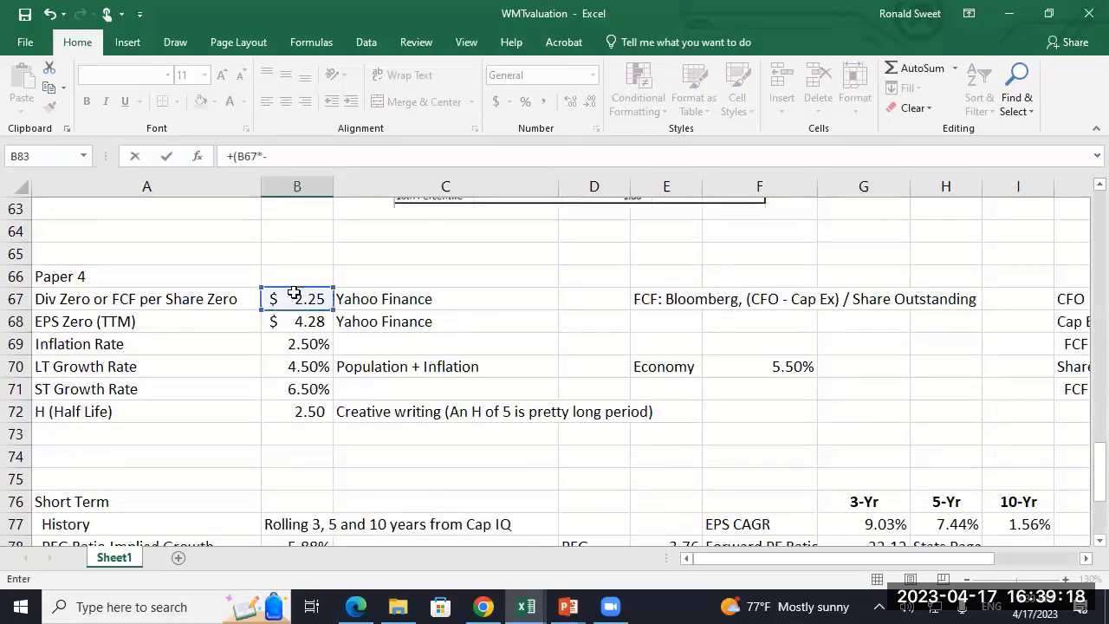
pyautogui.press('BackSpace')
pyautogui.write('(14+')
pyautogui.click(296, 366)
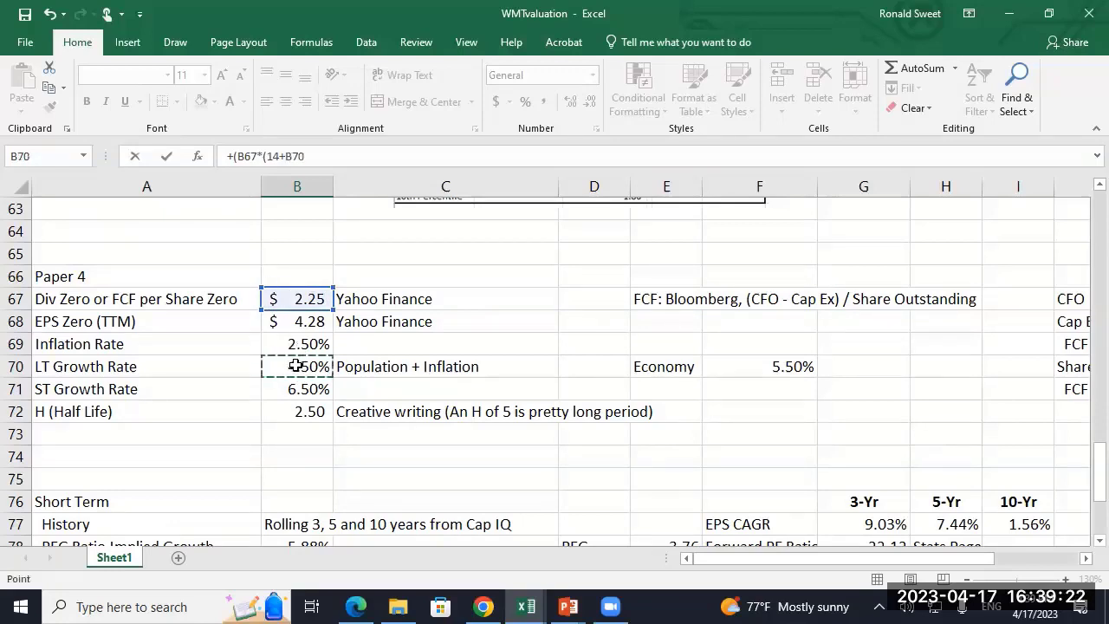
pyautogui.write('))/(')
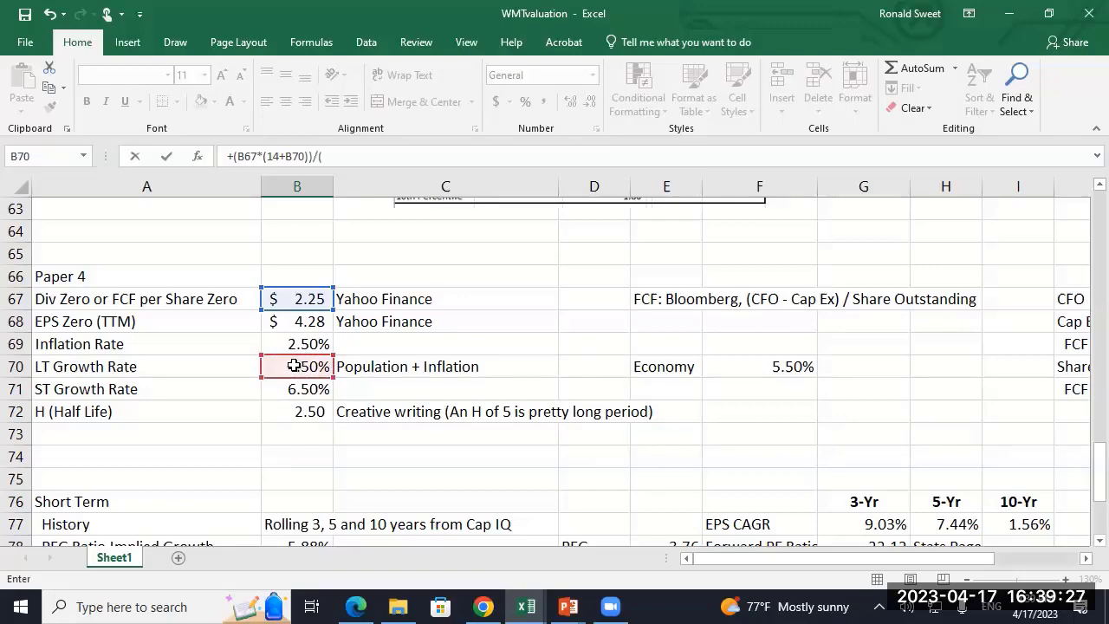
pyautogui.scroll(3, 304, 324)
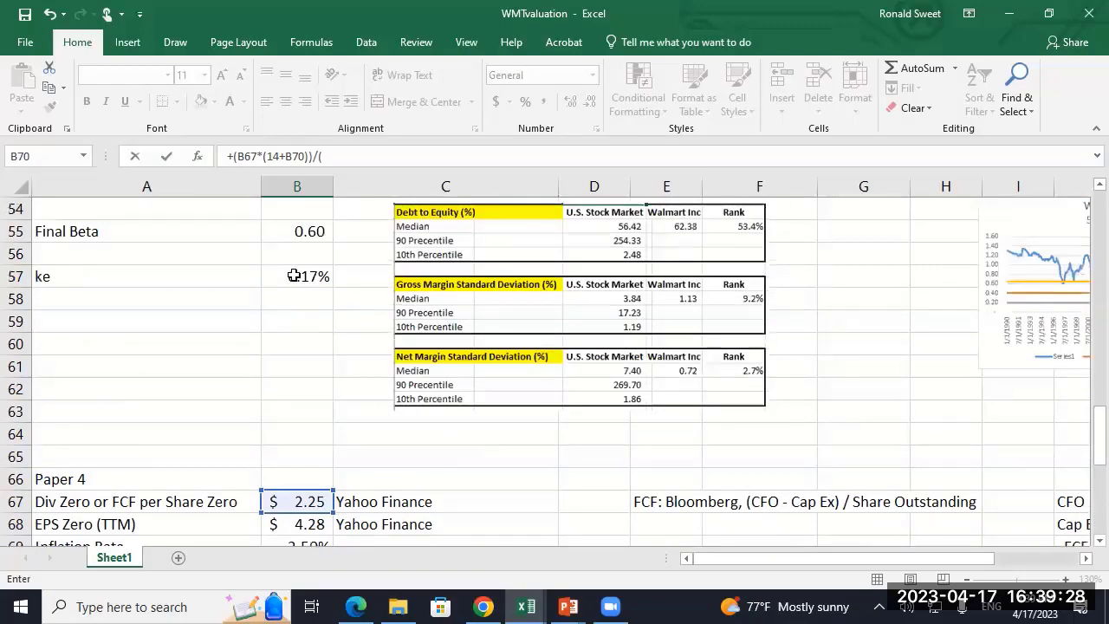
pyautogui.click(290, 275)
pyautogui.write('-')
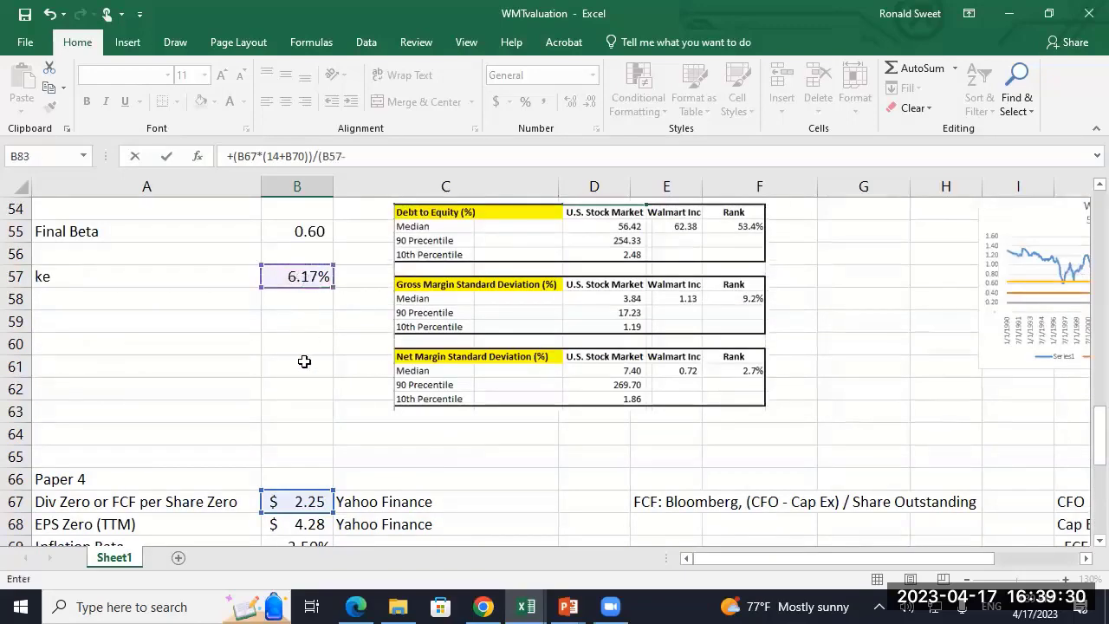
pyautogui.scroll(-2, 302, 361)
pyautogui.click(291, 433)
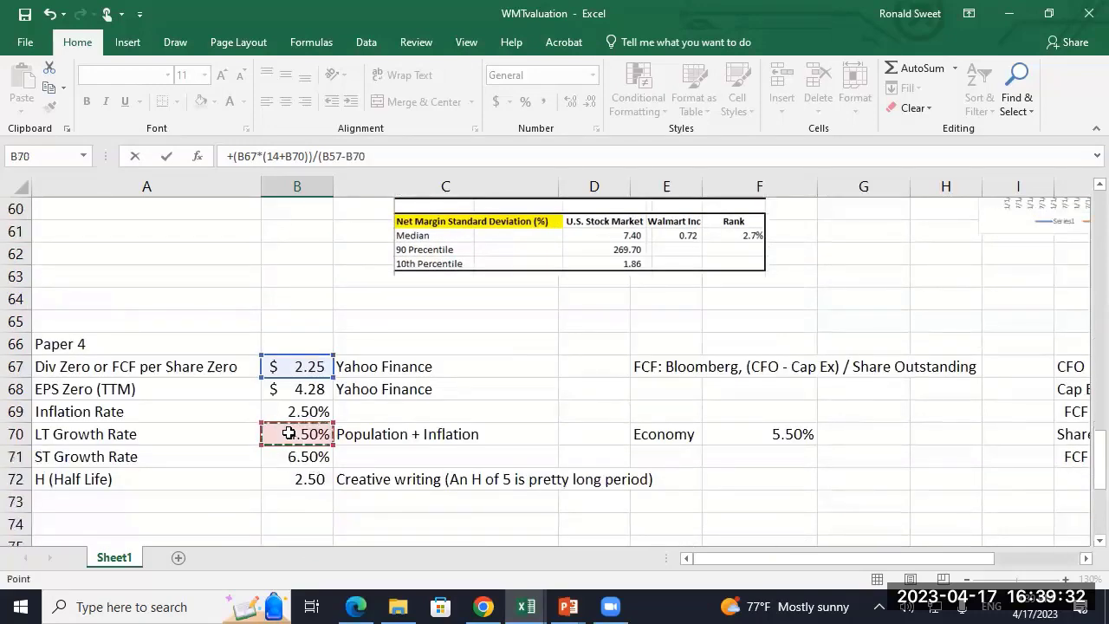
pyautogui.press('Return')
# - Correct the growth factor in B83's DDM formula to (1+B70)
pyautogui.press('Up')
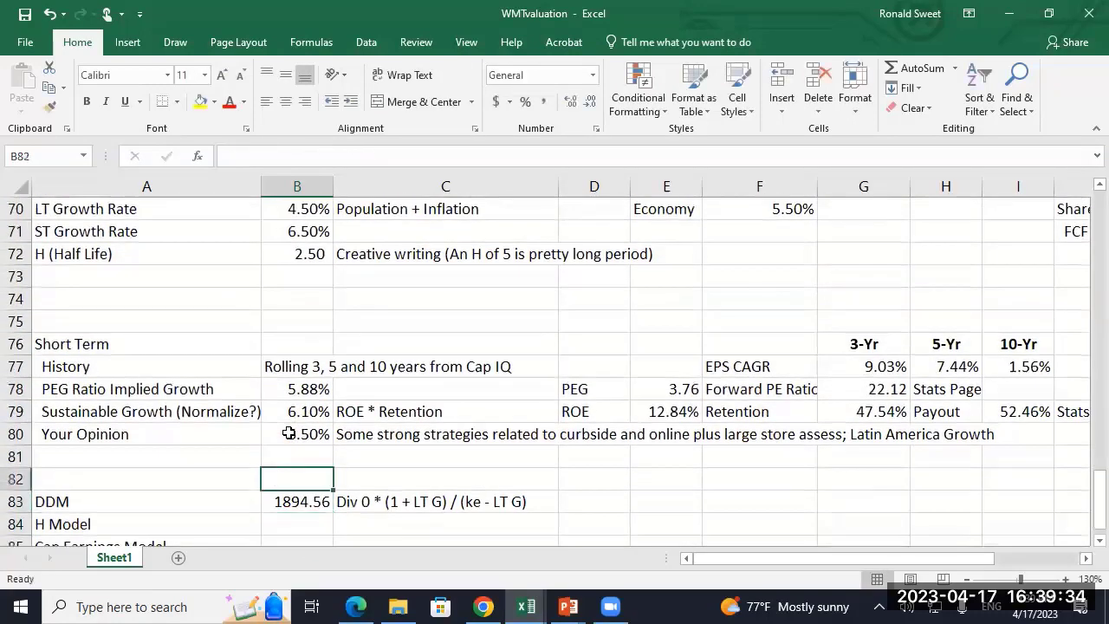
pyautogui.press('Down')
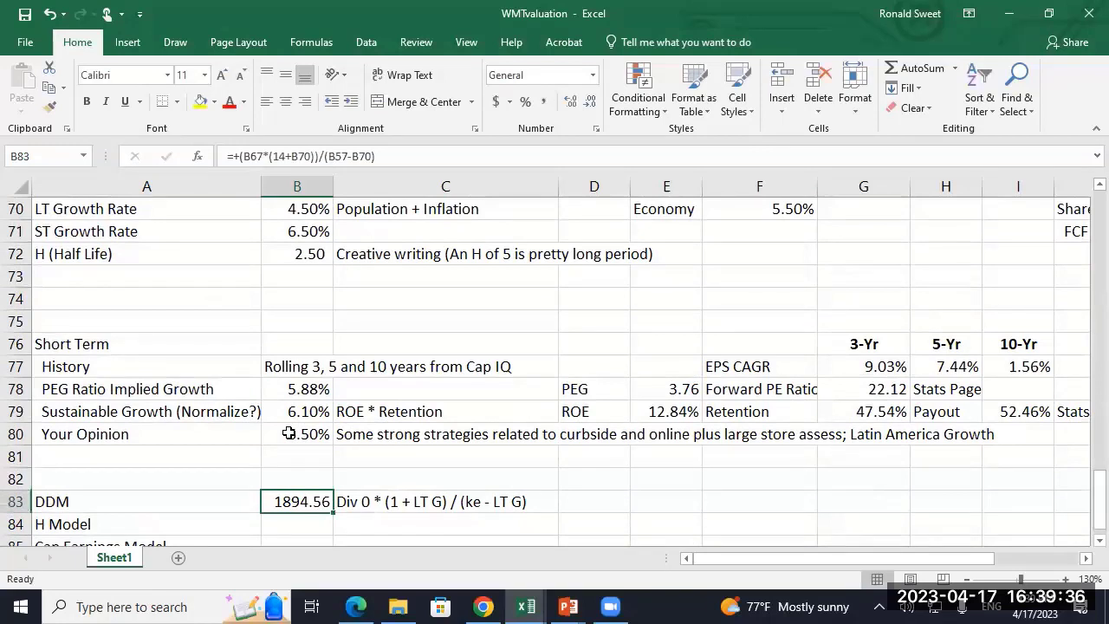
pyautogui.press('F2')
pyautogui.press('Home')
pyautogui.press('Right')
pyautogui.press('Right')
pyautogui.press('Right')
pyautogui.press('Right')
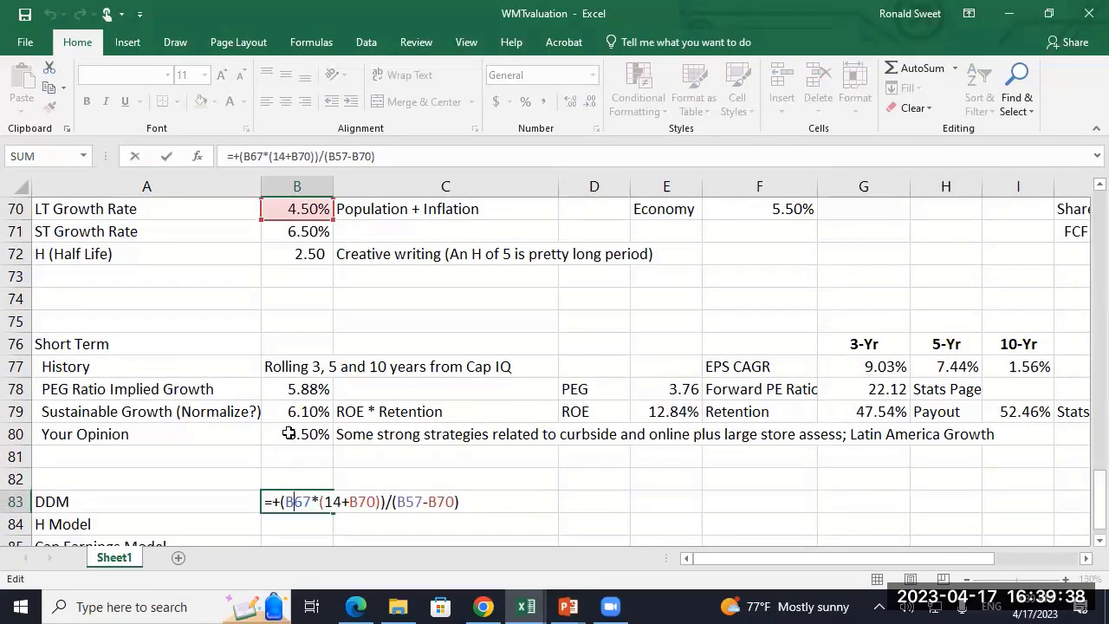
pyautogui.press('Right')
pyautogui.press('Right')
pyautogui.press('Delete')
pyautogui.hotkey('ctrl', 'Return')
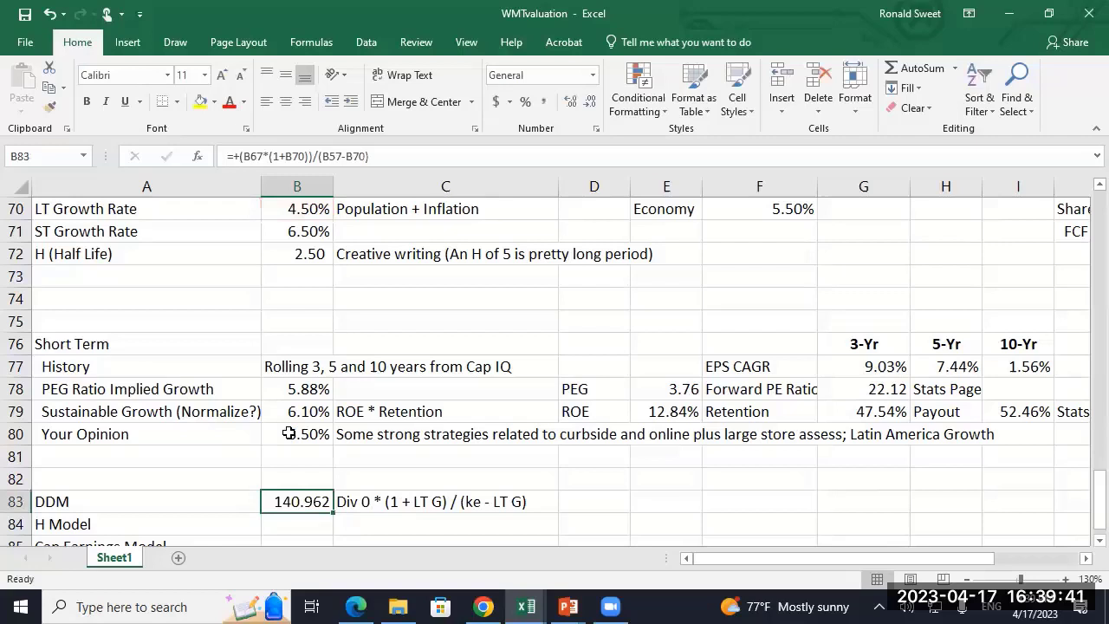
# - Apply the dollar accounting format to the DDM value in B83 and widen column B so it fits
pyautogui.click(496, 101)
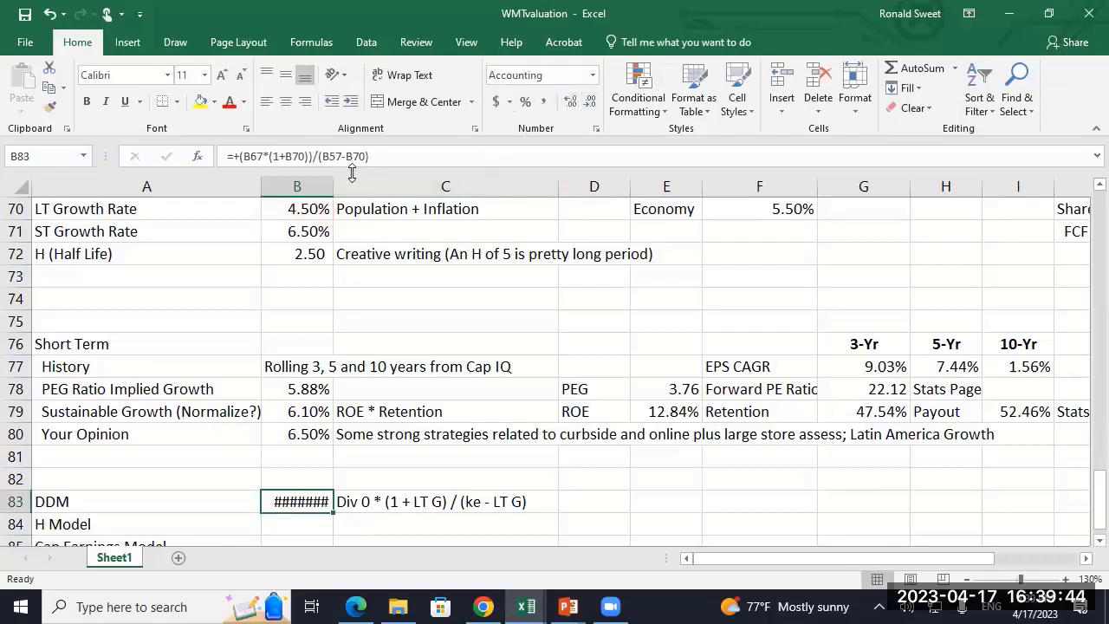
pyautogui.moveTo(332, 186); pyautogui.dragTo(357, 186)
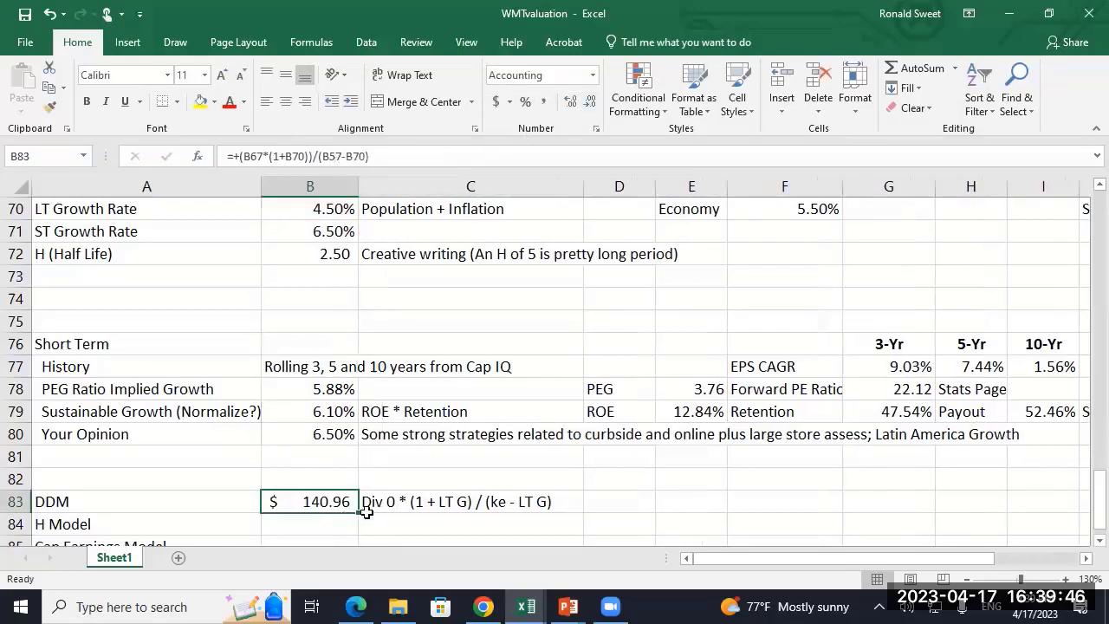
# - Copy the DDM formula note from C83 into C84 on the H Model row
pyautogui.scroll(-1, 384, 451)
pyautogui.click(384, 434)
pyautogui.hotkey('ctrl', 'c')
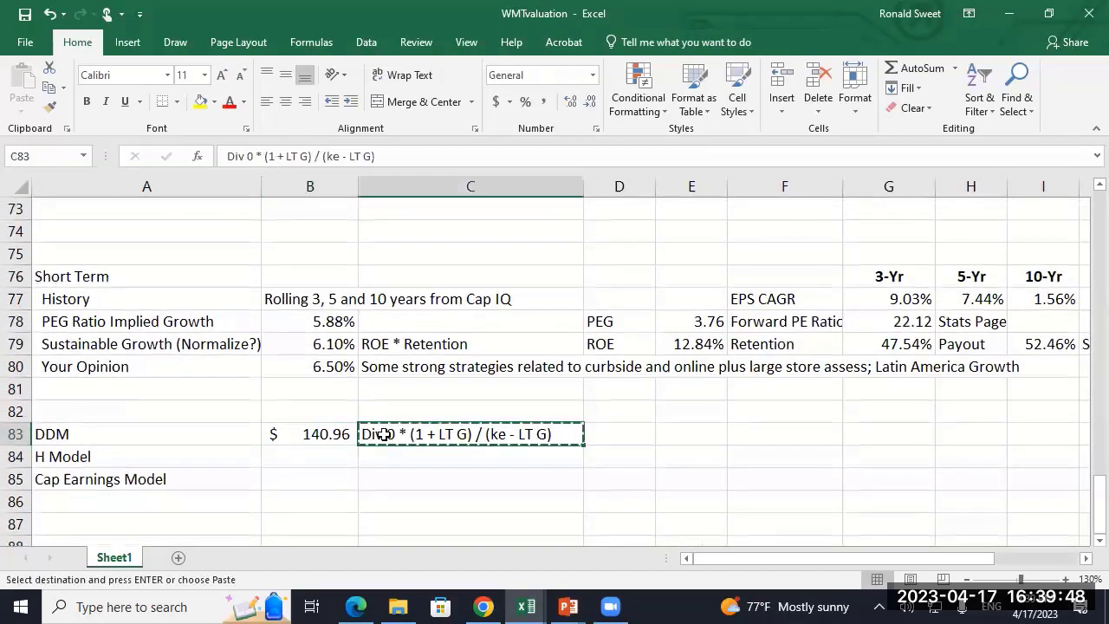
pyautogui.press('Down')
pyautogui.write('\\')
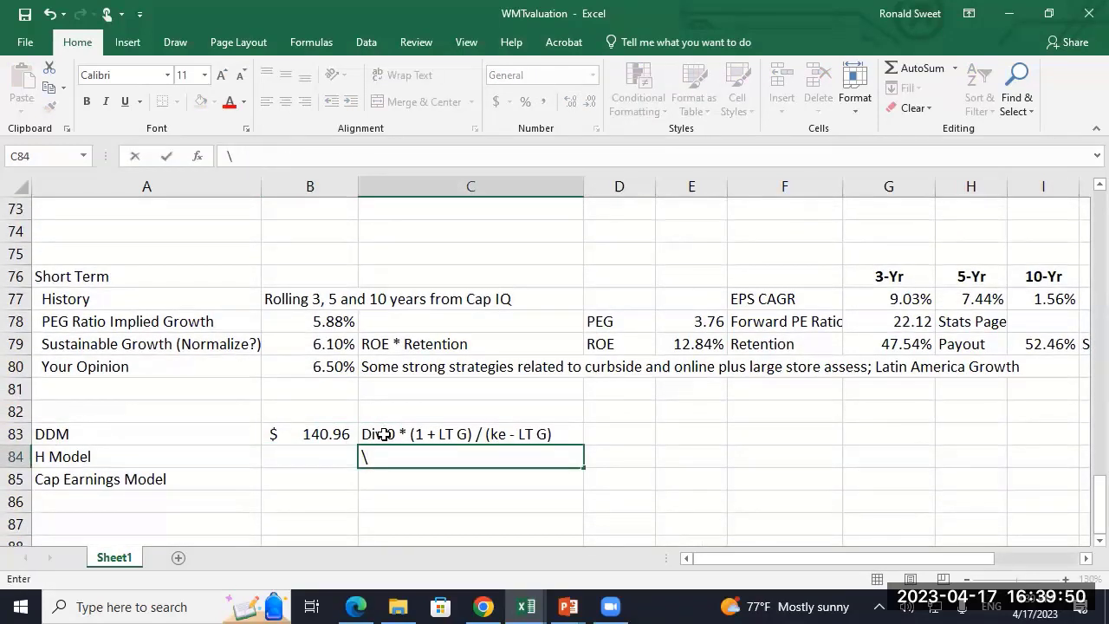
pyautogui.press('Escape')
pyautogui.hotkey('ctrl', 'v')
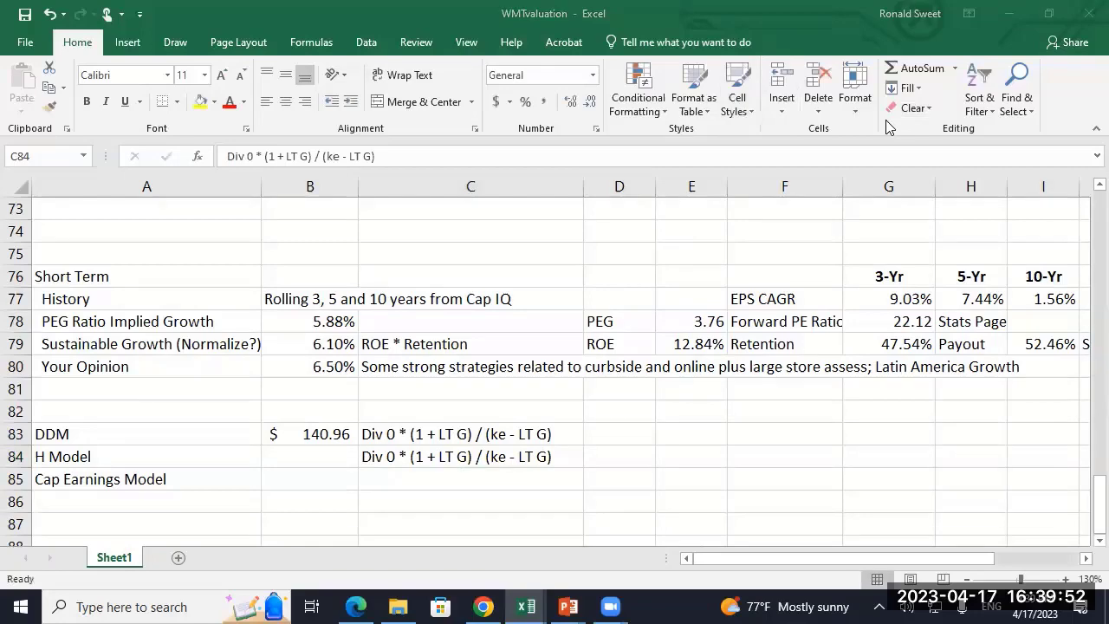
pyautogui.click(520, 456)
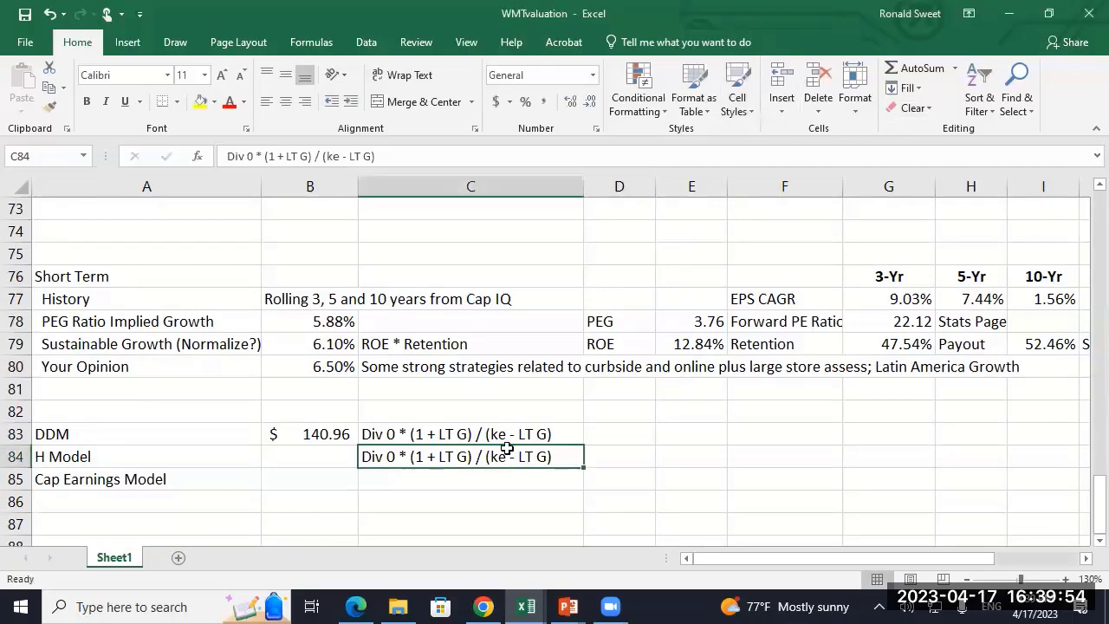
pyautogui.write('+')
pyautogui.scroll(5, 510, 449)
pyautogui.click(506, 448)
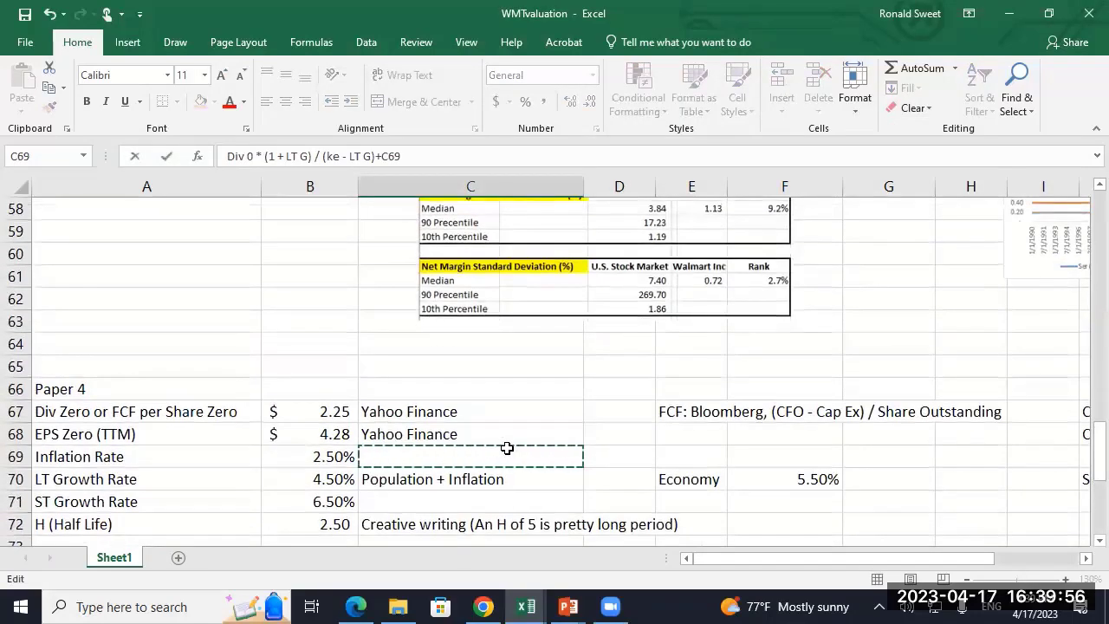
pyautogui.scroll(-5, 507, 448)
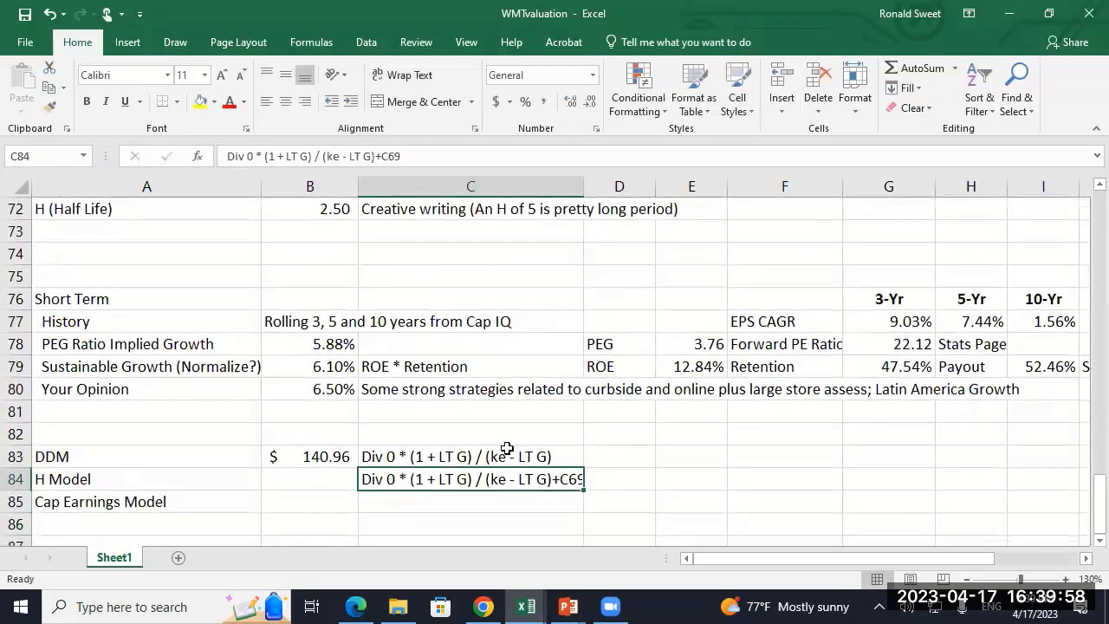
pyautogui.press('BackSpace')
pyautogui.press('BackSpace')
pyautogui.press('BackSpace')
# - Rewrite the H Model formula note in C84 as (Div 0 * (1 + LT G) + Div 0 * H * (ST G - LT G)) / (ke - LT G)
pyautogui.press('Home')
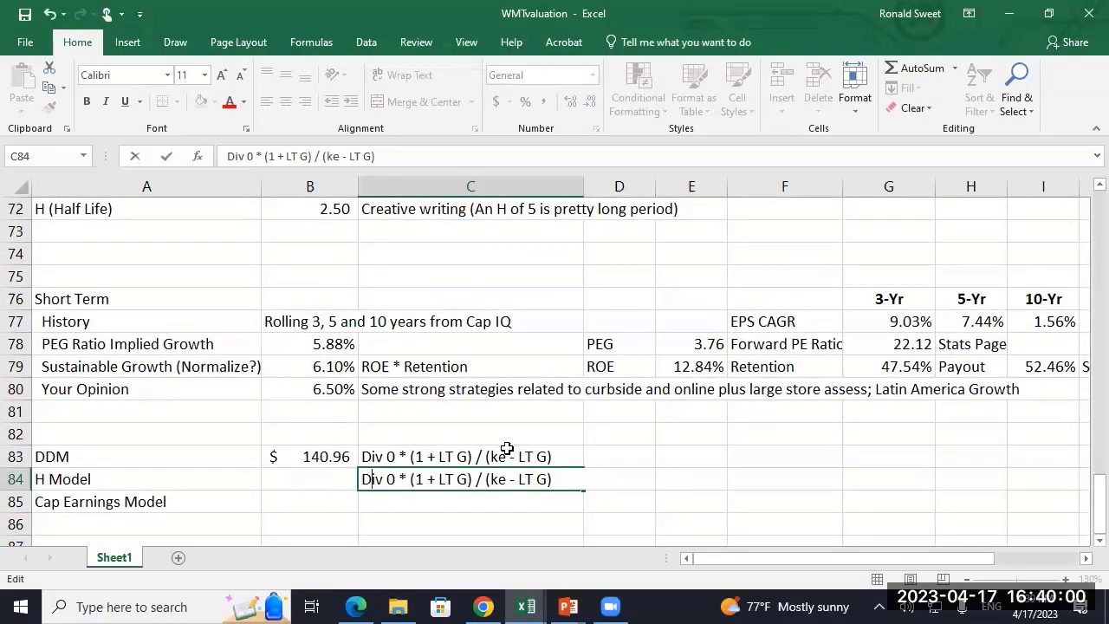
pyautogui.write('(')
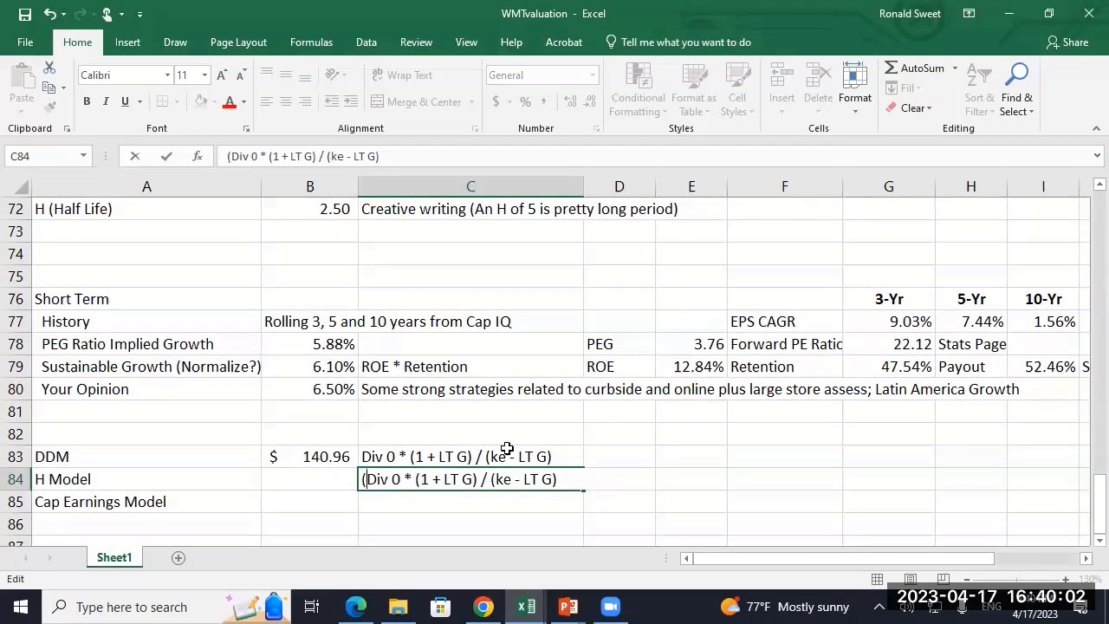
pyautogui.press('Right')
pyautogui.press('Right')
pyautogui.press('Right')
pyautogui.press('Right')
pyautogui.press('Right')
pyautogui.press('Right')
pyautogui.press('Right')
pyautogui.press('Right')
pyautogui.press('Right')
pyautogui.press('Right')
pyautogui.press('Right')
pyautogui.press('Right')
pyautogui.press('Right')
pyautogui.press('Right')
pyautogui.write('+ D')
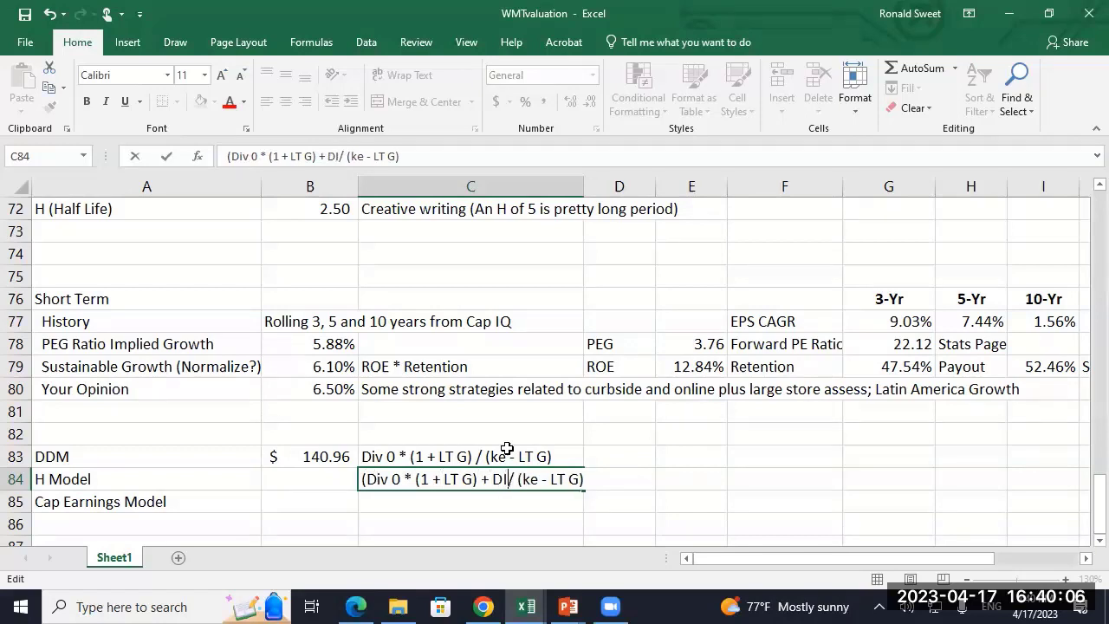
pyautogui.write('iv ')
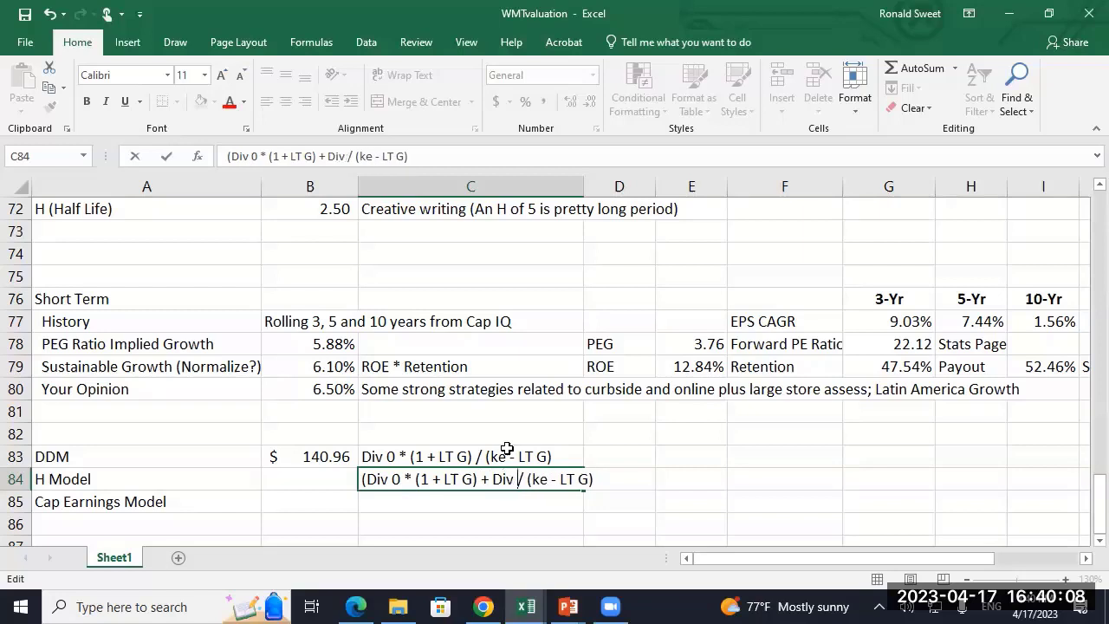
pyautogui.write('0 * ')
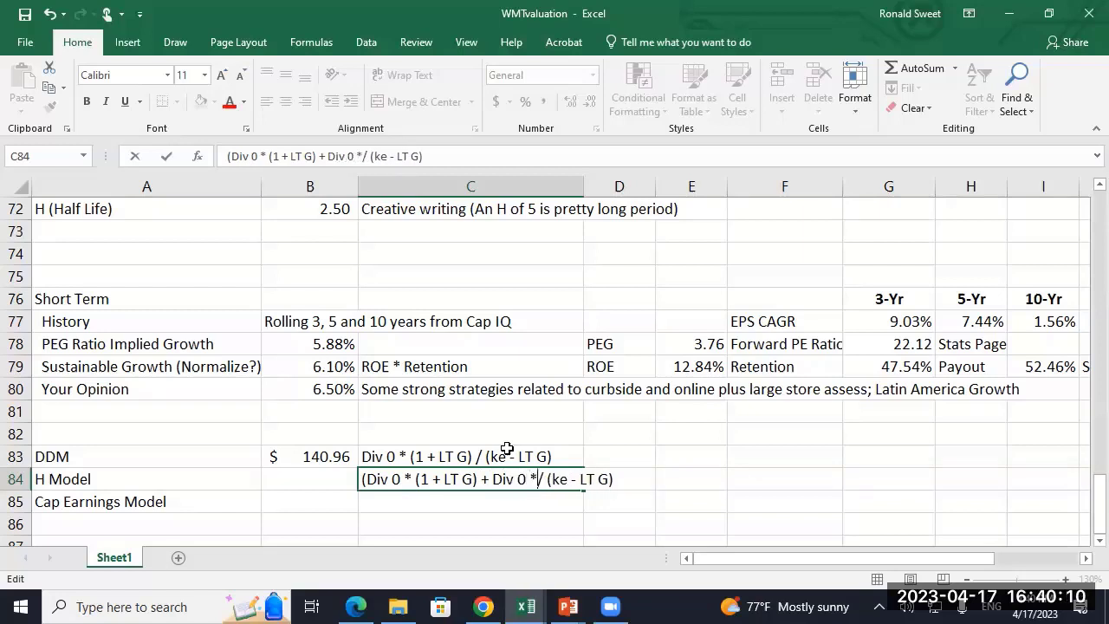
pyautogui.write('H * (S')
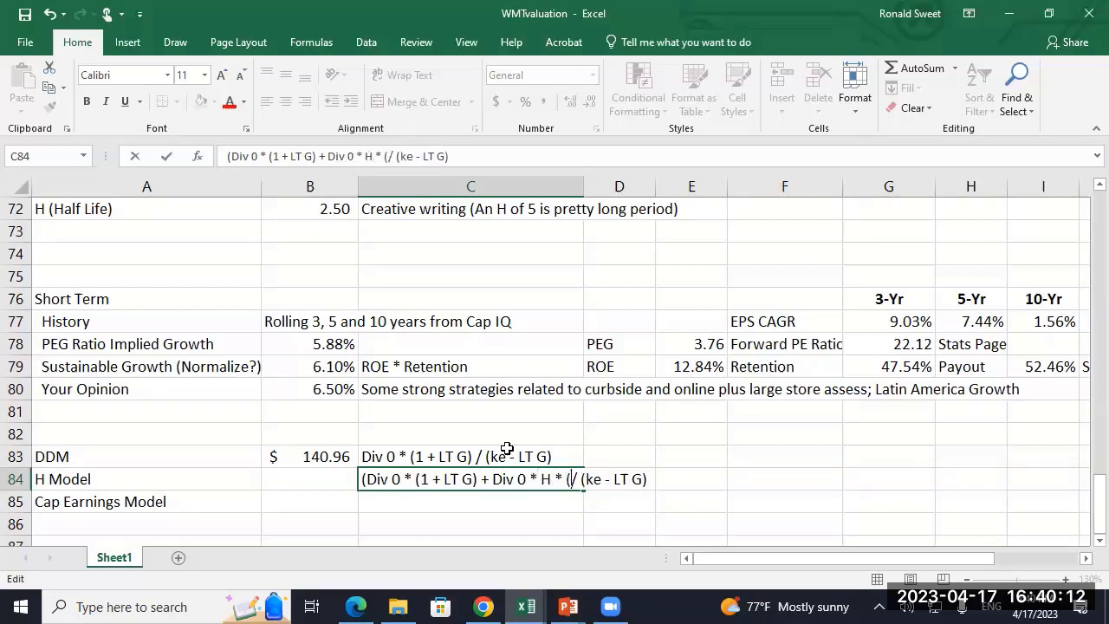
pyautogui.write('T G ')
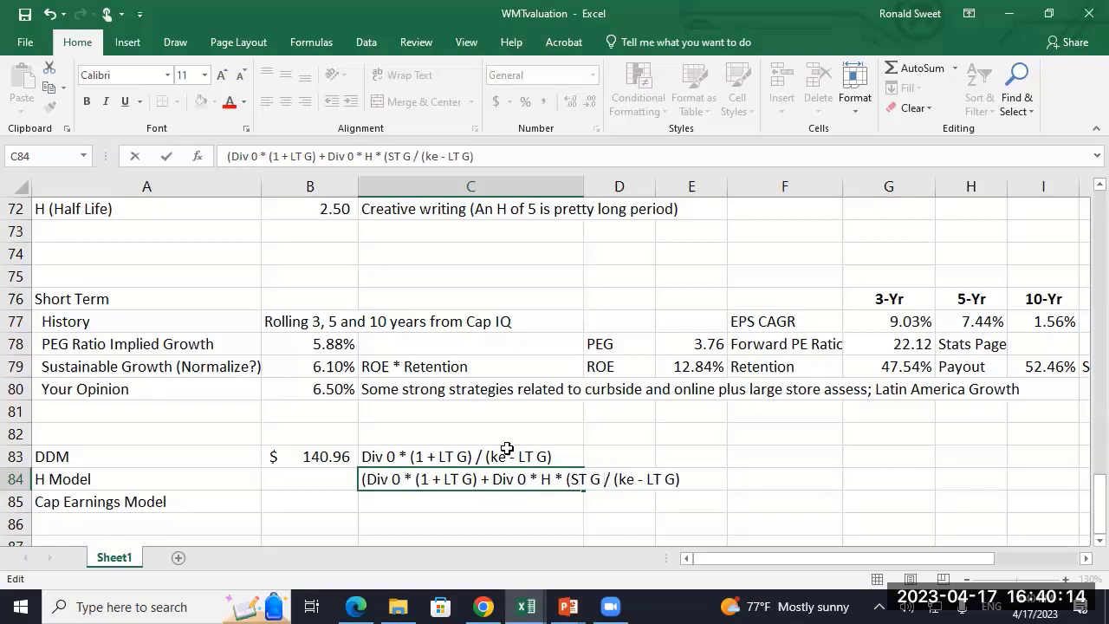
pyautogui.write('- LT G')
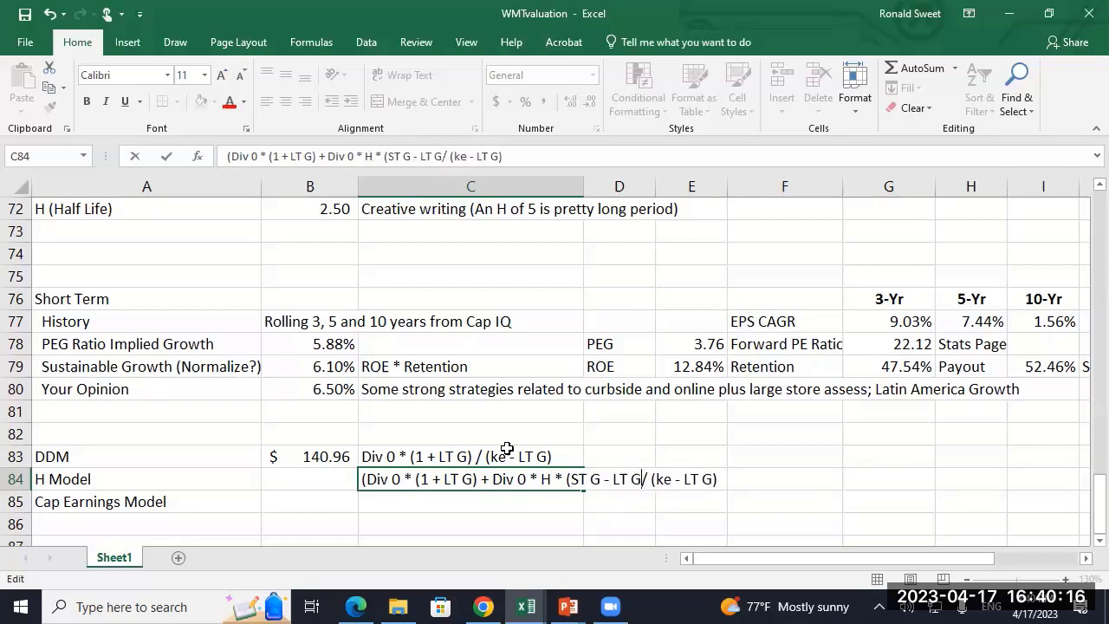
pyautogui.write('))')
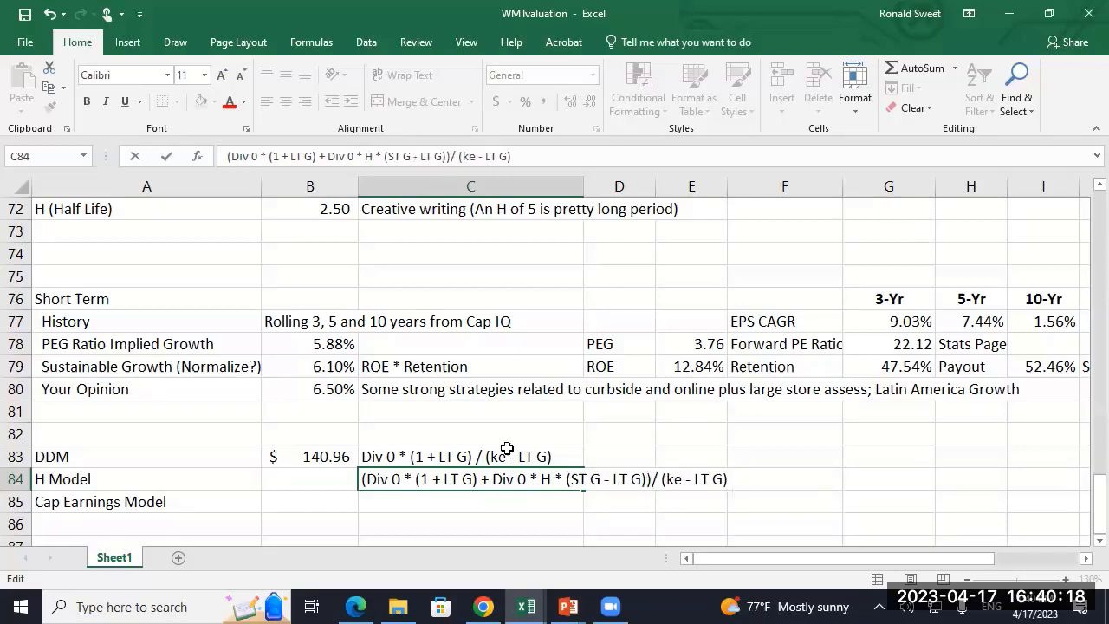
pyautogui.press('Return')
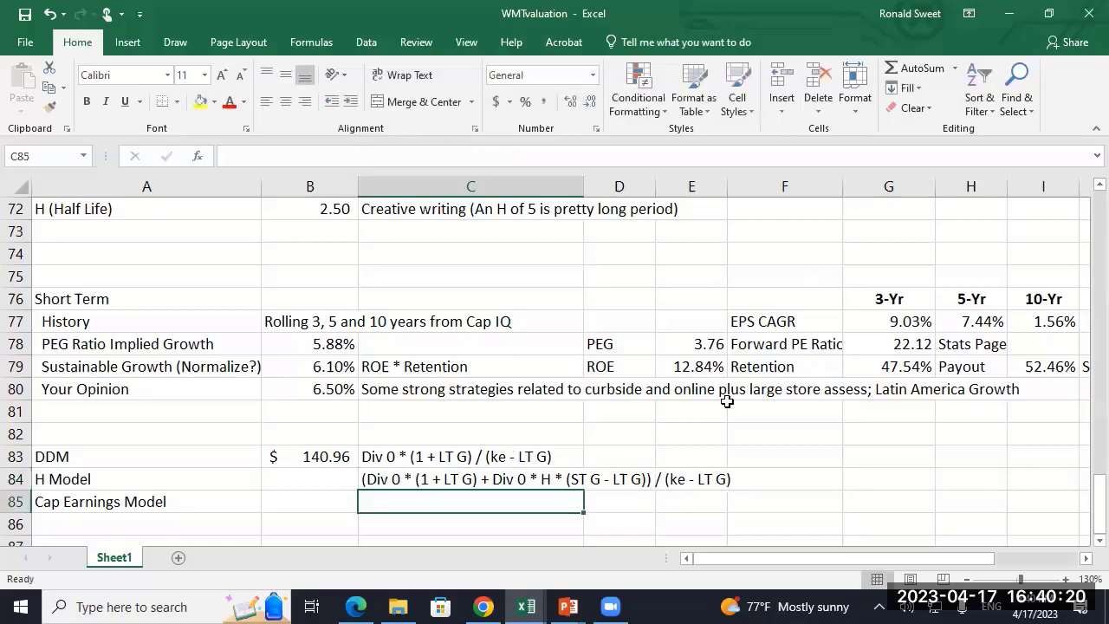
# - Switch to the AttendanceSpring2023 workbook and find the Total column of the team score table below the Investments roster
pyautogui.click(523, 604)
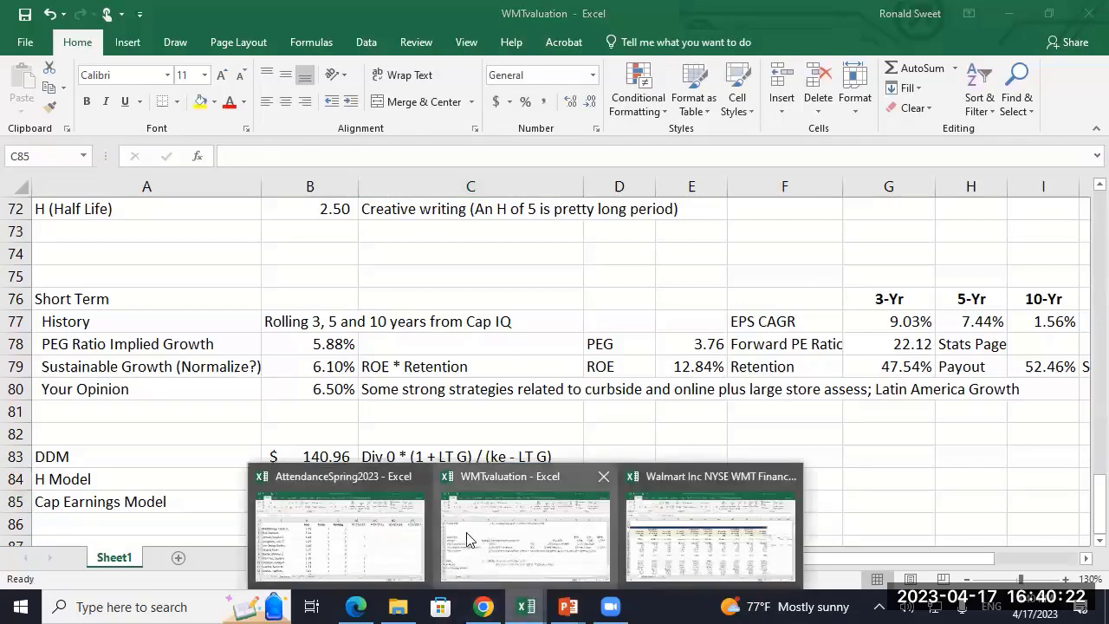
pyautogui.click(357, 548)
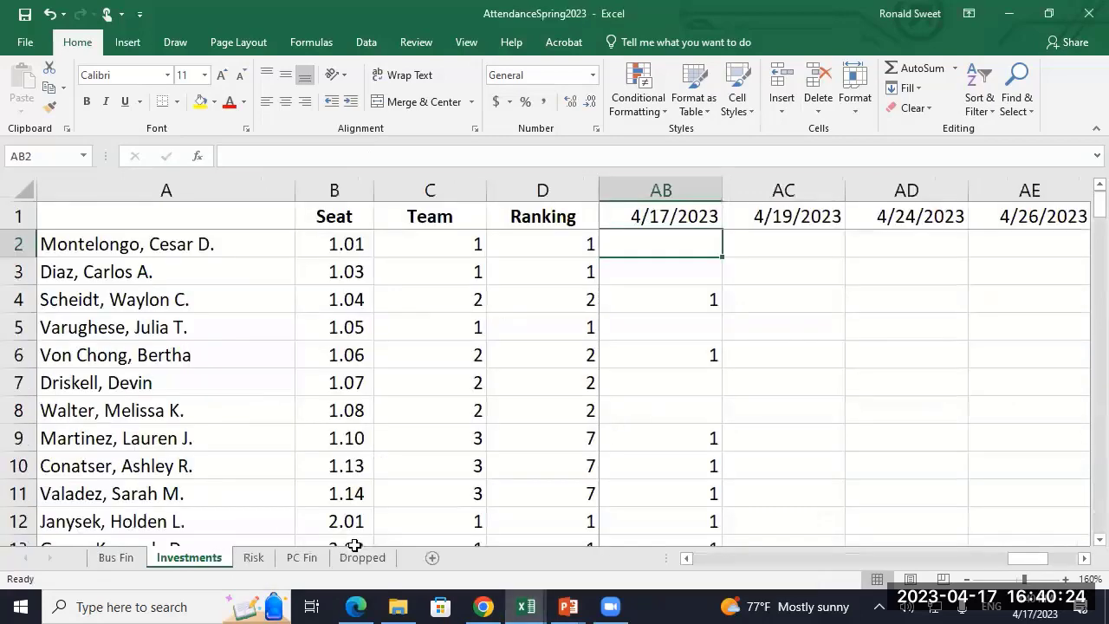
pyautogui.scroll(-15, 403, 493)
pyautogui.scroll(-8, 403, 493)
pyautogui.click(387, 445)
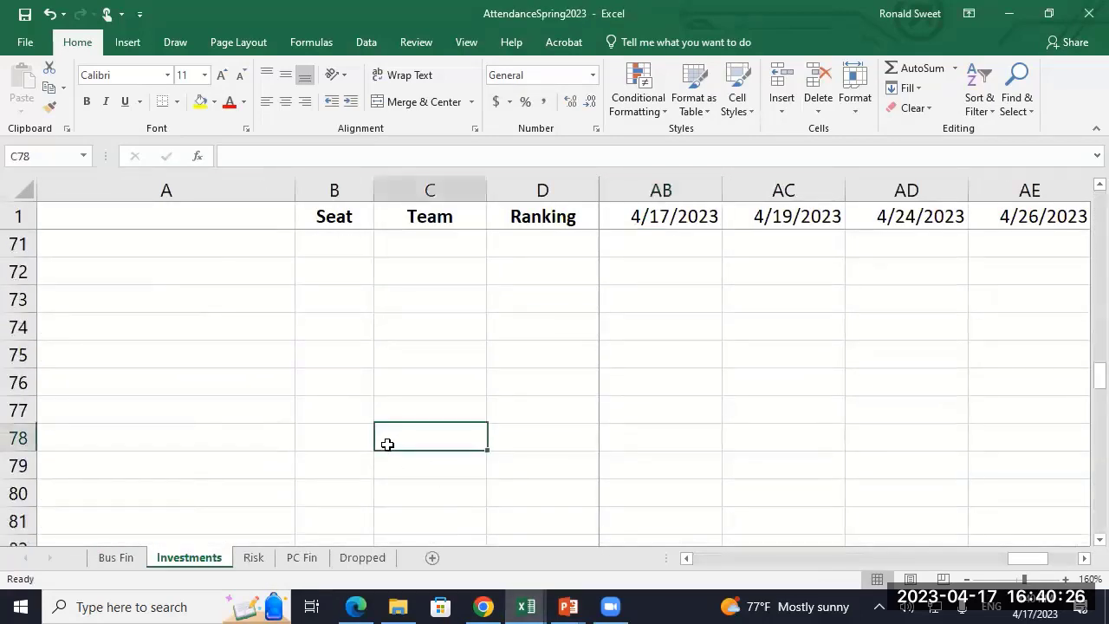
pyautogui.press('Home')
pyautogui.hotkey('ctrl', 'Up')
pyautogui.press('Down')
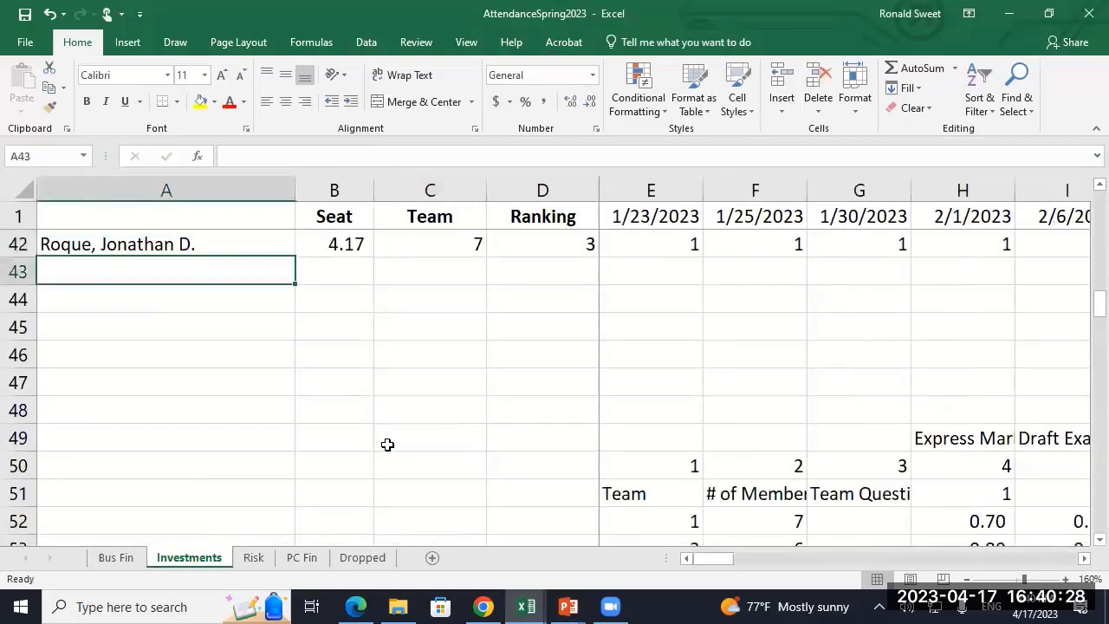
pyautogui.press('Down')
pyautogui.press('Down')
pyautogui.press('Right')
pyautogui.press('Down')
pyautogui.press('Down')
pyautogui.press('Down')
pyautogui.press('Down')
pyautogui.press('Right')
pyautogui.press('Right')
pyautogui.press('Right')
pyautogui.press('Right')
pyautogui.press('Right')
pyautogui.press('Right')
pyautogui.press('Right')
pyautogui.press('Right')
pyautogui.press('Right')
pyautogui.press('Right')
pyautogui.press('Right')
pyautogui.press('Right')
pyautogui.press('Right')
pyautogui.press('Right')
pyautogui.press('Right')
pyautogui.press('Right')
pyautogui.press('Right')
pyautogui.press('Right')
pyautogui.press('Right')
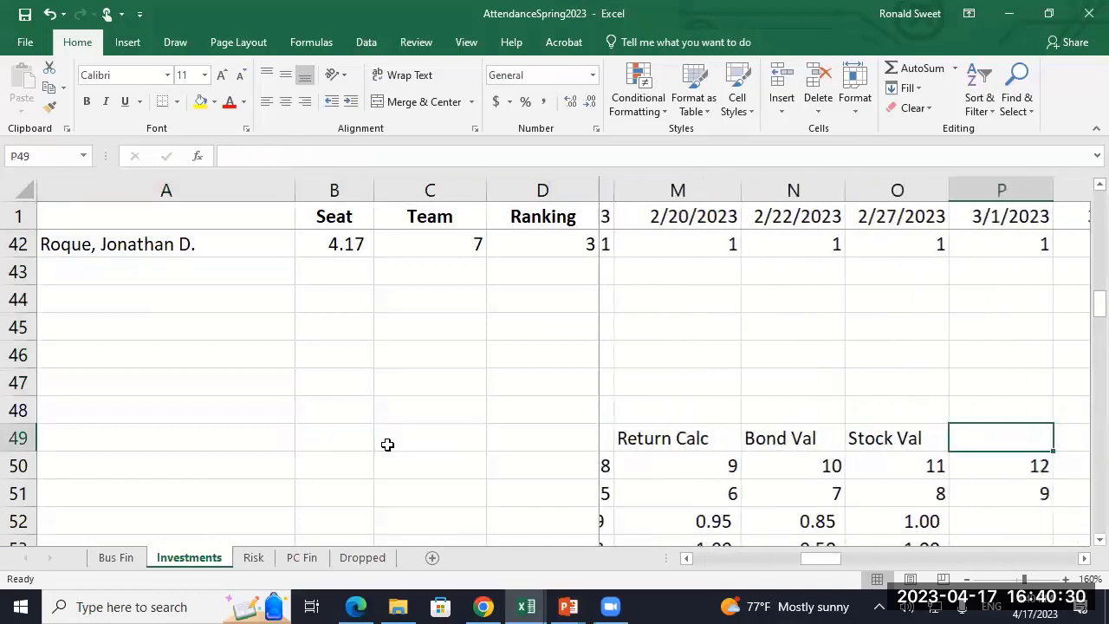
pyautogui.press('Right')
pyautogui.press('Right')
pyautogui.press('Down')
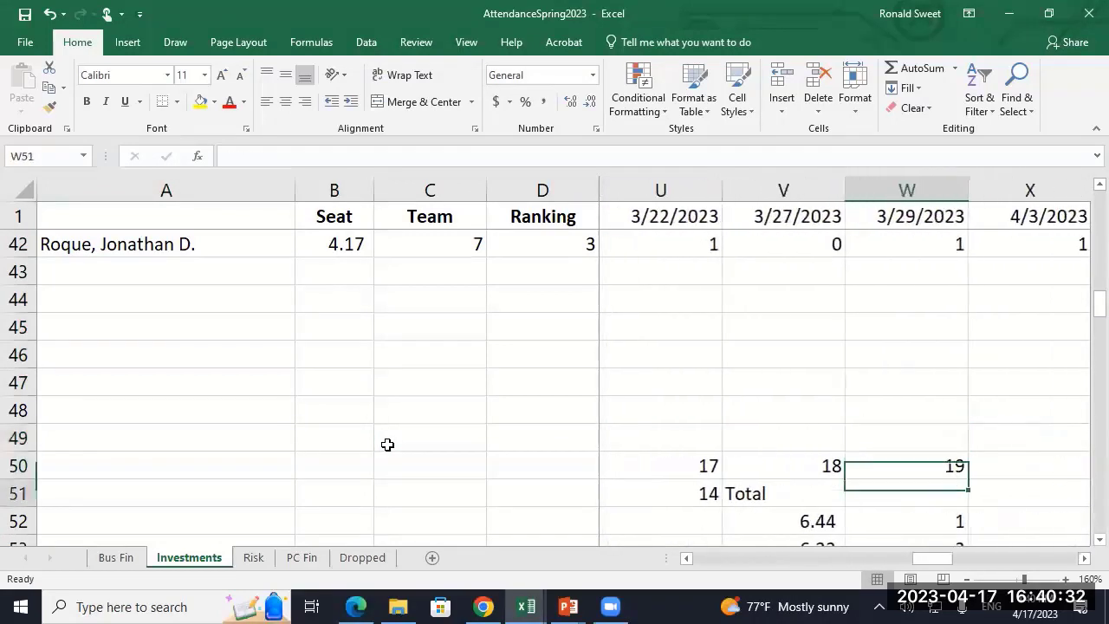
# - Examine the team totals and rankings in columns V and W, rows 52 to 58, against the roster above
pyautogui.press('Down')
pyautogui.press('Down')
pyautogui.press('Down')
pyautogui.press('Left')
pyautogui.press('Up')
pyautogui.press('Down')
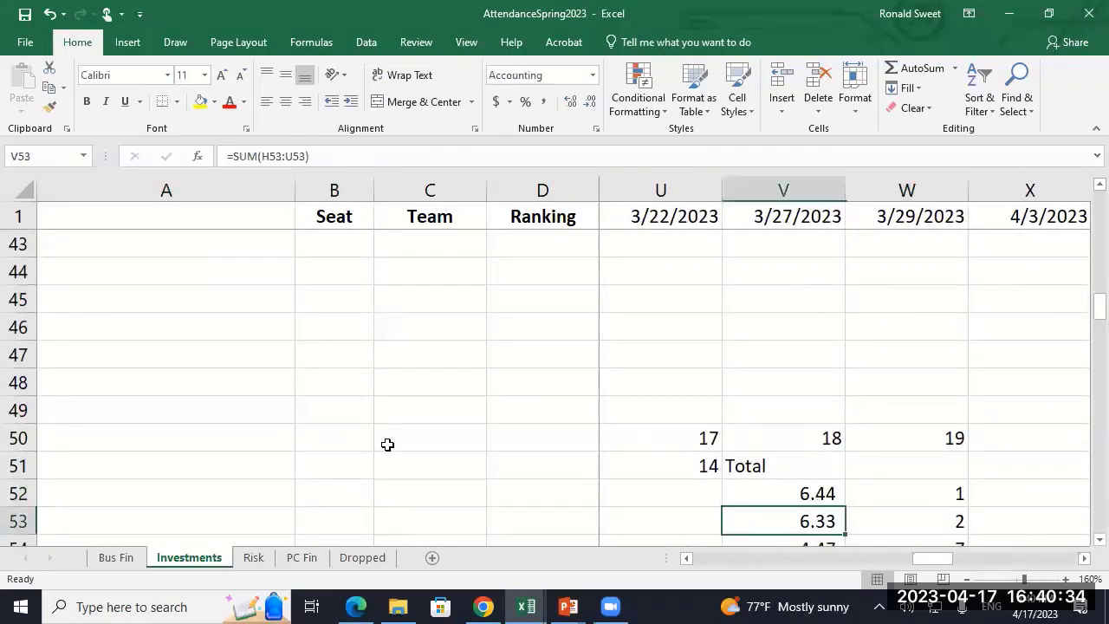
pyautogui.press('Up')
pyautogui.press('Down')
pyautogui.scroll(-2, 728, 458)
pyautogui.scroll(-2, 729, 458)
pyautogui.moveTo(931, 327); pyautogui.dragTo(832, 325)
pyautogui.click(817, 324)
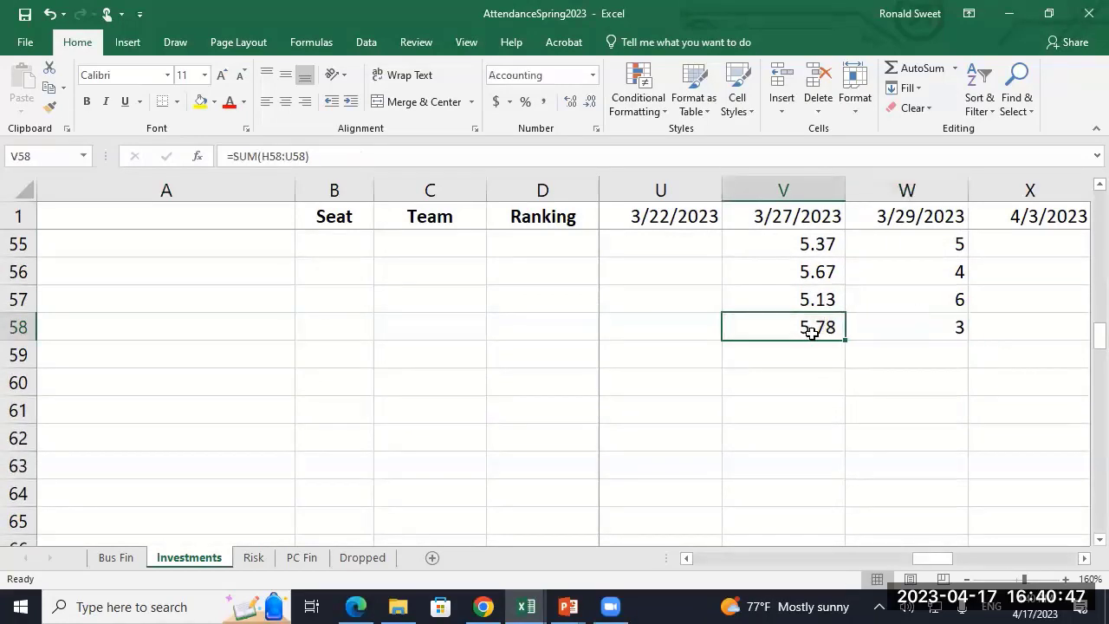
pyautogui.click(817, 272)
pyautogui.click(817, 325)
pyautogui.click(821, 274)
pyautogui.click(823, 323)
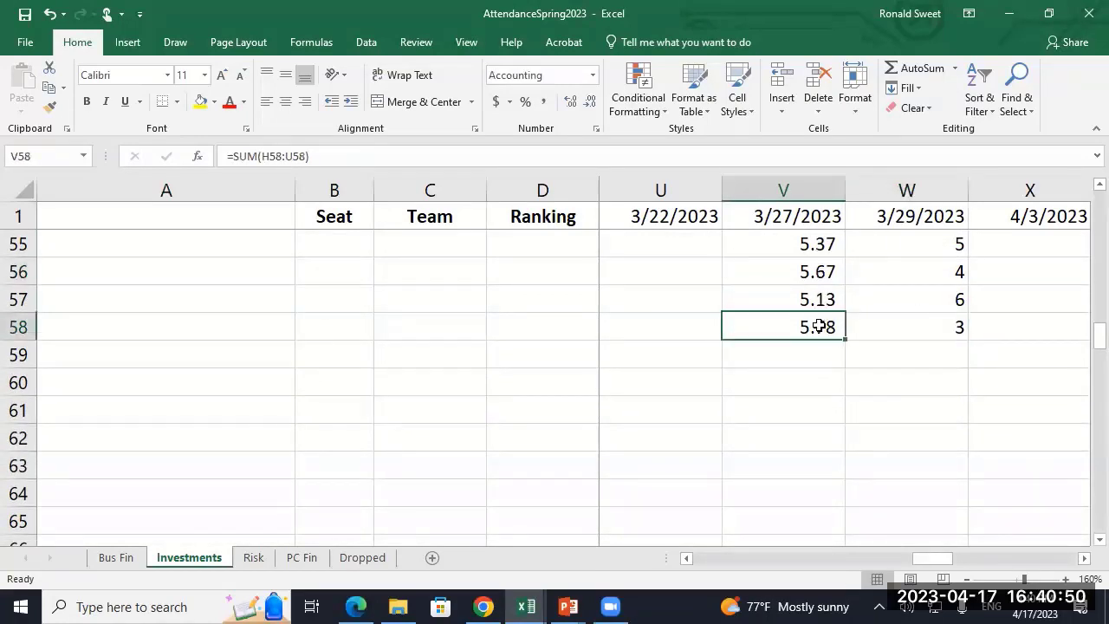
pyautogui.scroll(4, 792, 324)
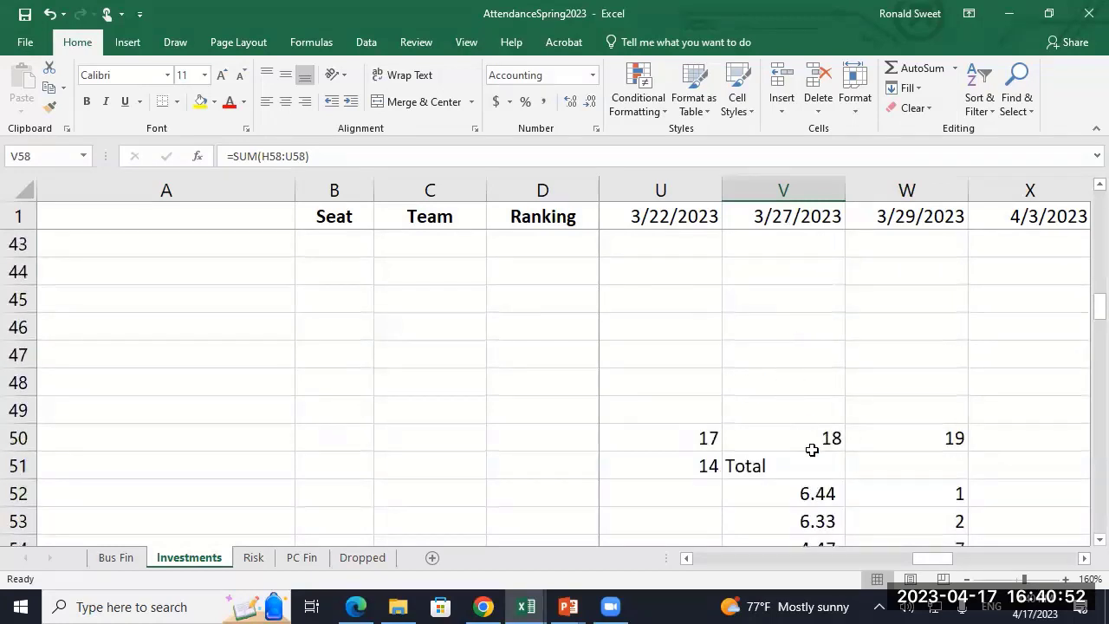
pyautogui.moveTo(817, 494); pyautogui.dragTo(817, 521)
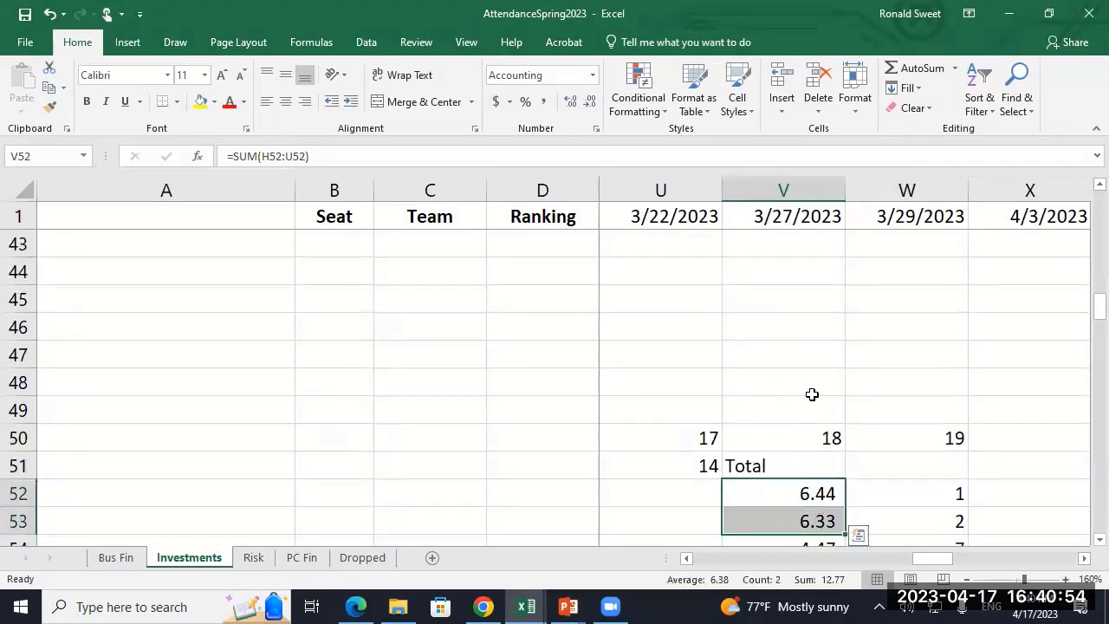
pyautogui.scroll(-4, 810, 395)
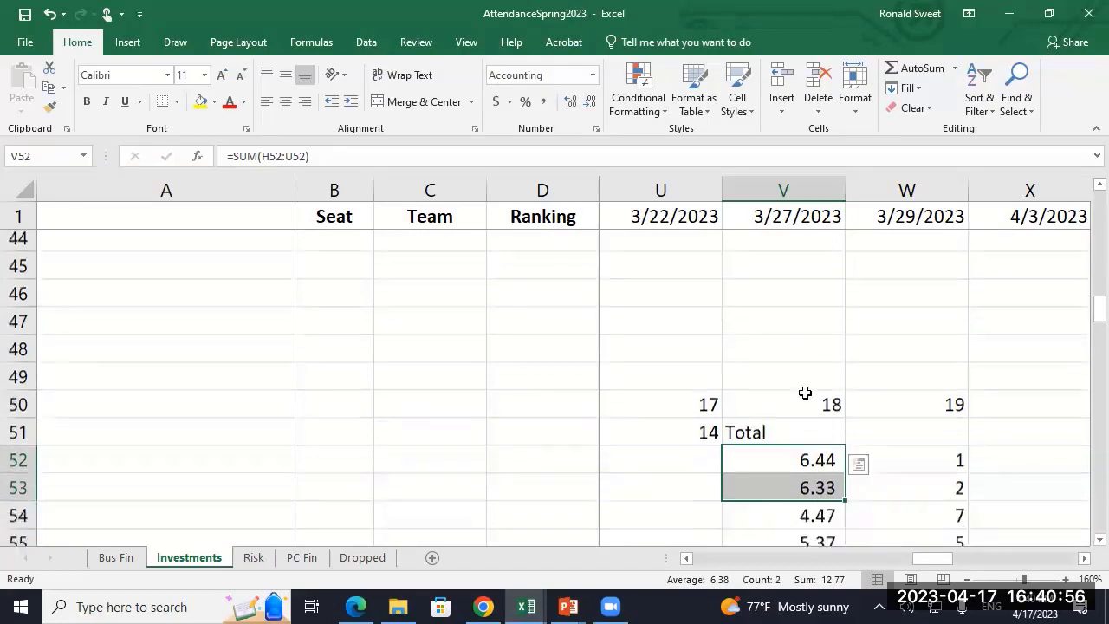
pyautogui.scroll(6, 805, 392)
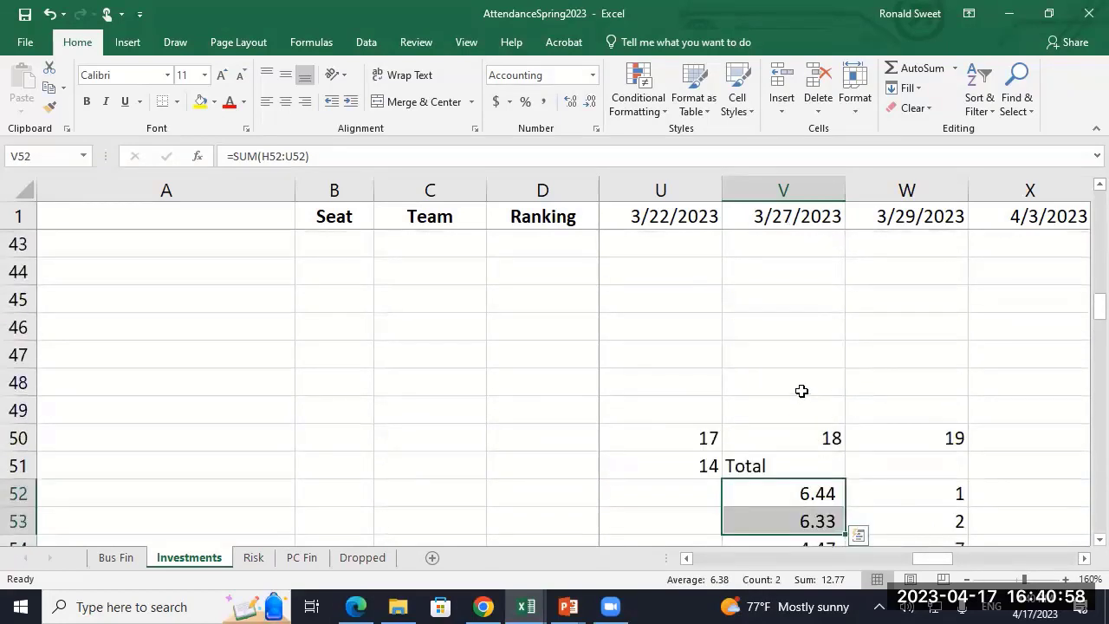
pyautogui.click(496, 436)
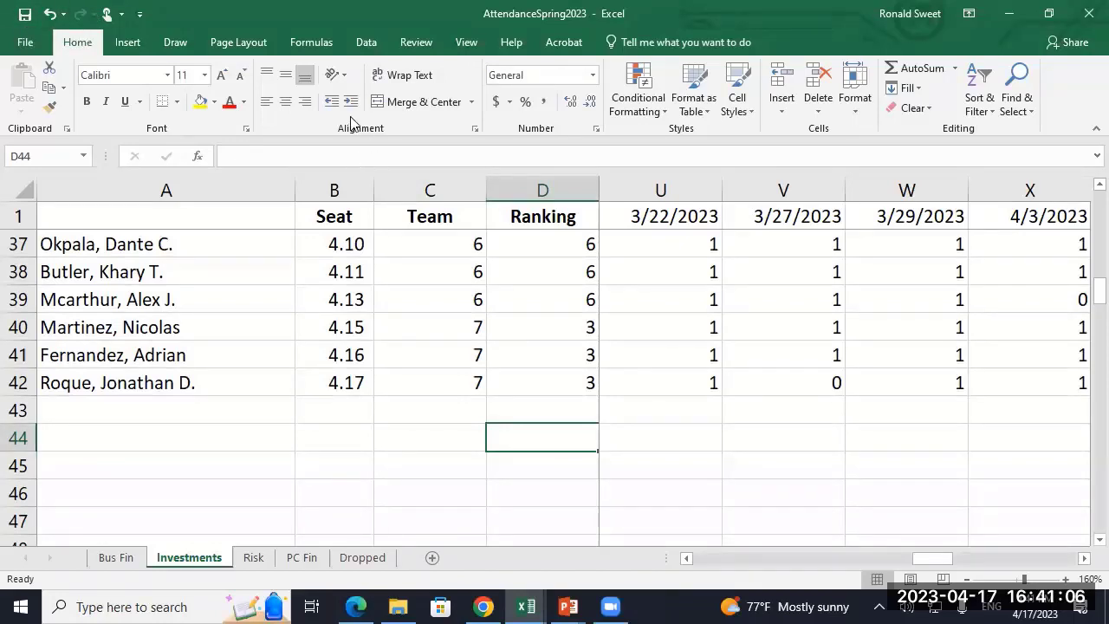
# - Switch back to the WMTvaluation workbook, turn B83's DDM formula into text with a leading apostrophe and copy it to B84
pyautogui.click(526, 607)
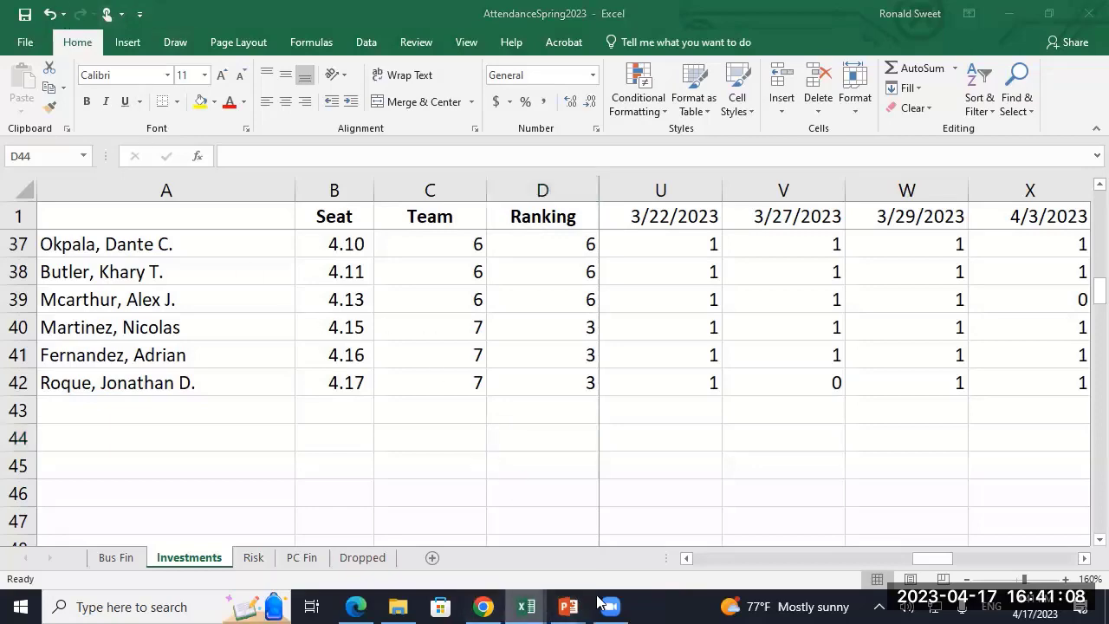
pyautogui.click(370, 474)
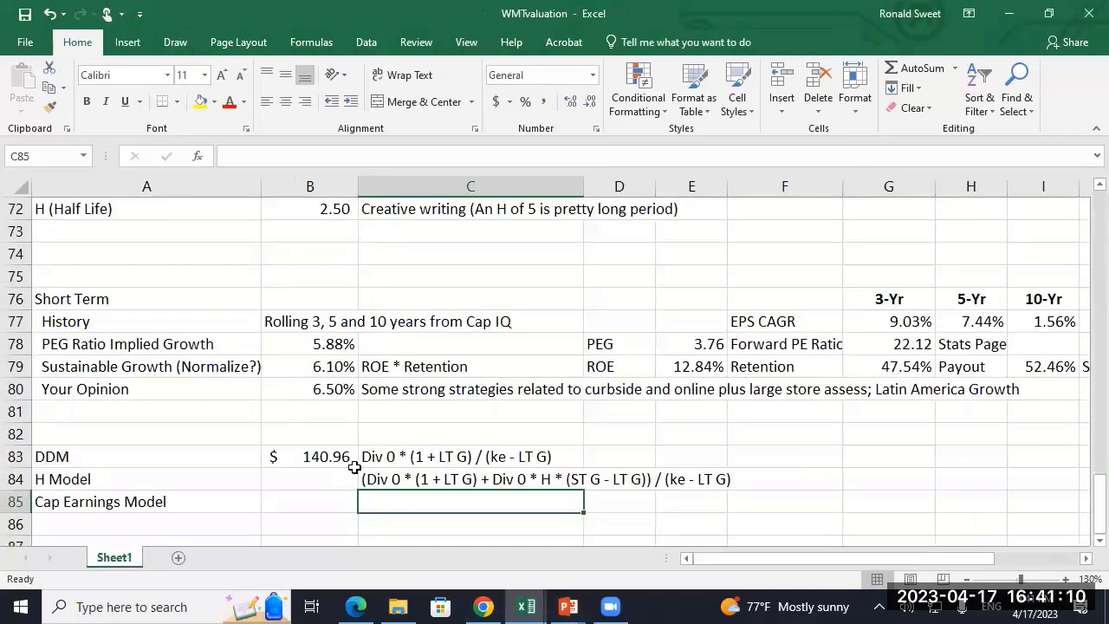
pyautogui.scroll(-1, 354, 468)
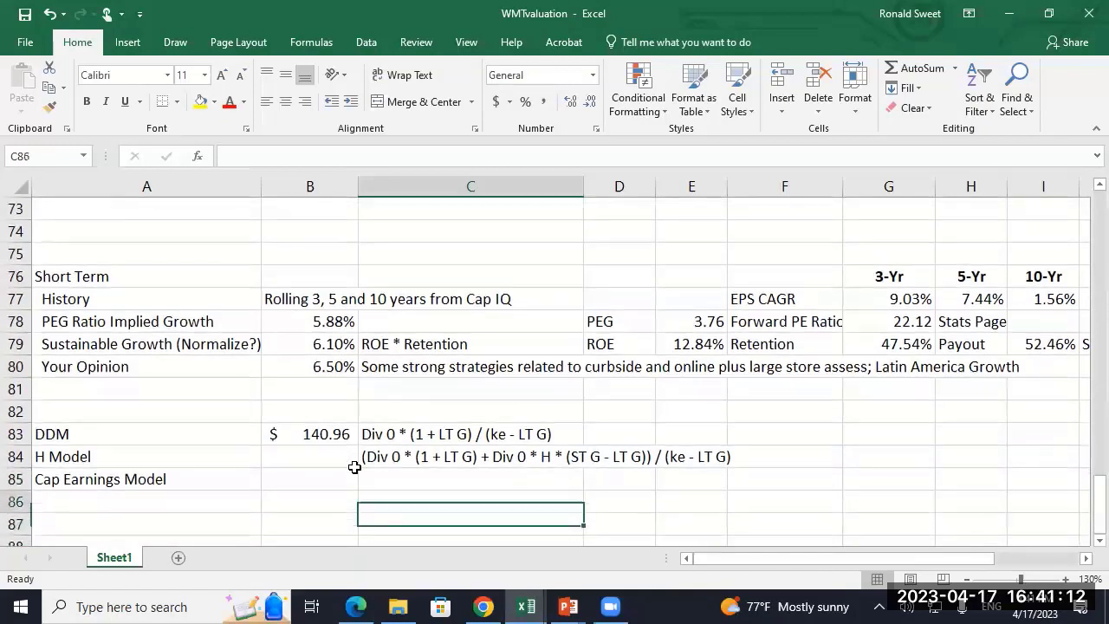
pyautogui.press('Up')
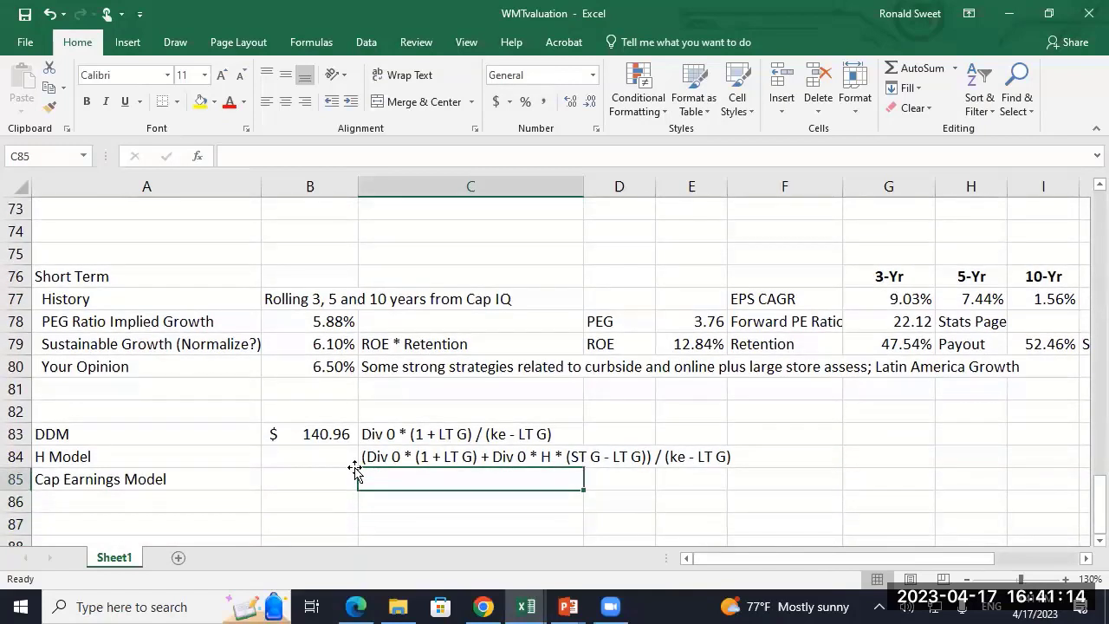
pyautogui.press('Left')
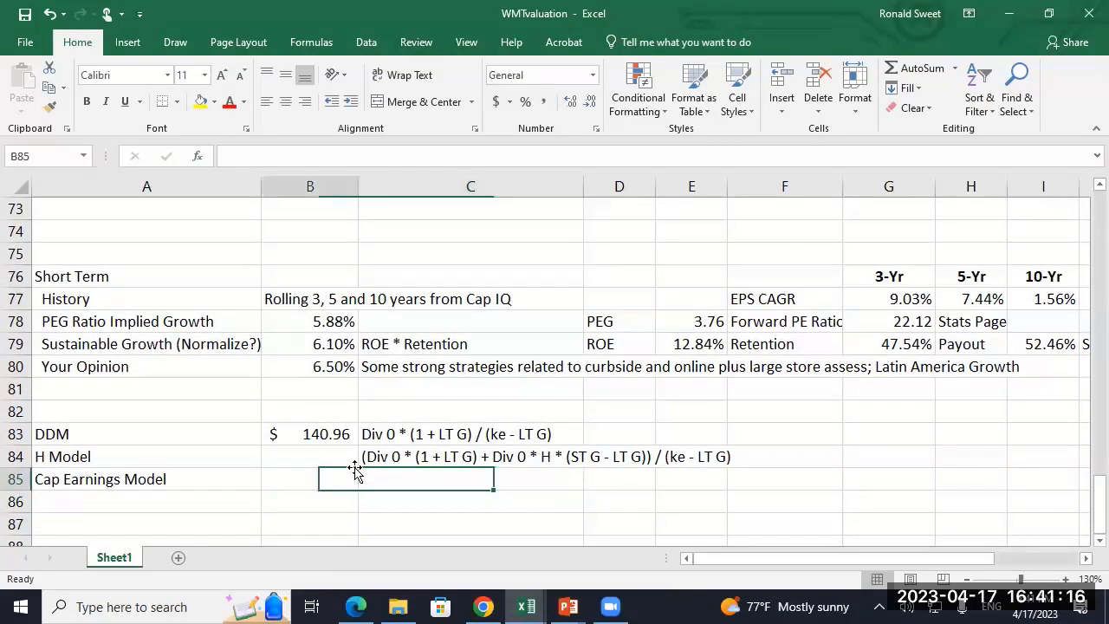
pyautogui.press('Up')
pyautogui.press('Up')
pyautogui.press('F2')
pyautogui.press('Home')
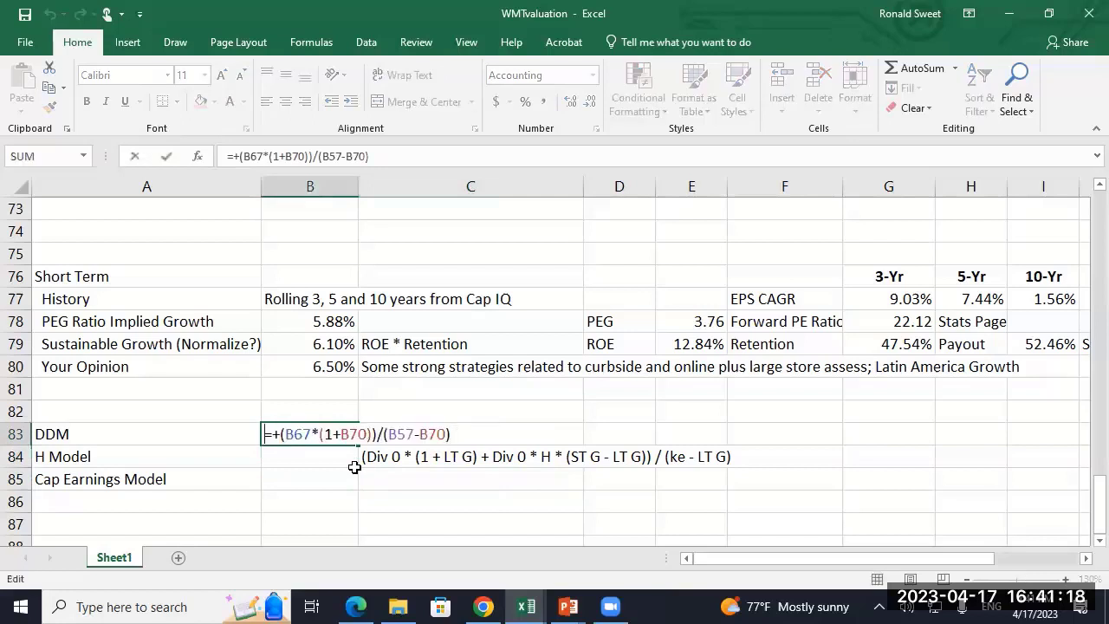
pyautogui.write("'")
pyautogui.press('Return')
pyautogui.press('Up')
pyautogui.hotkey('ctrl', 'c')
pyautogui.press('Down')
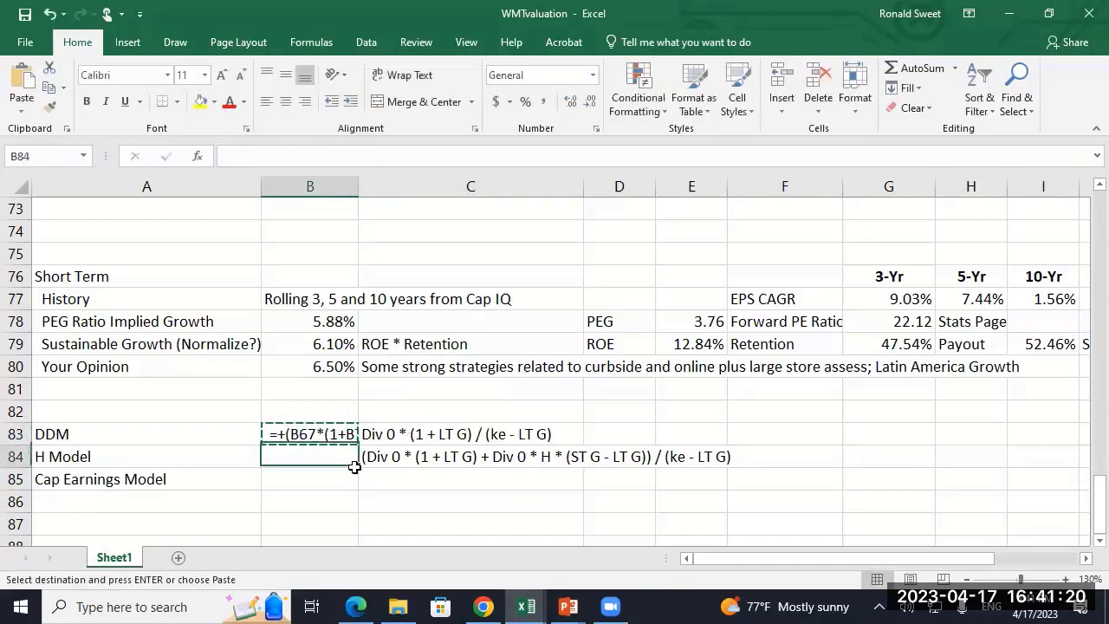
pyautogui.hotkey('ctrl', 'v')
# - Remove the leading apostrophe from B83 to restore the working DDM formula
pyautogui.press('Up')
pyautogui.press('F2')
pyautogui.press('Home')
pyautogui.press('Delete')
pyautogui.press('Return')
# - Turn B84's copied text back into a formula and add an extra opening parenthesis around the numerator
pyautogui.press('F2')
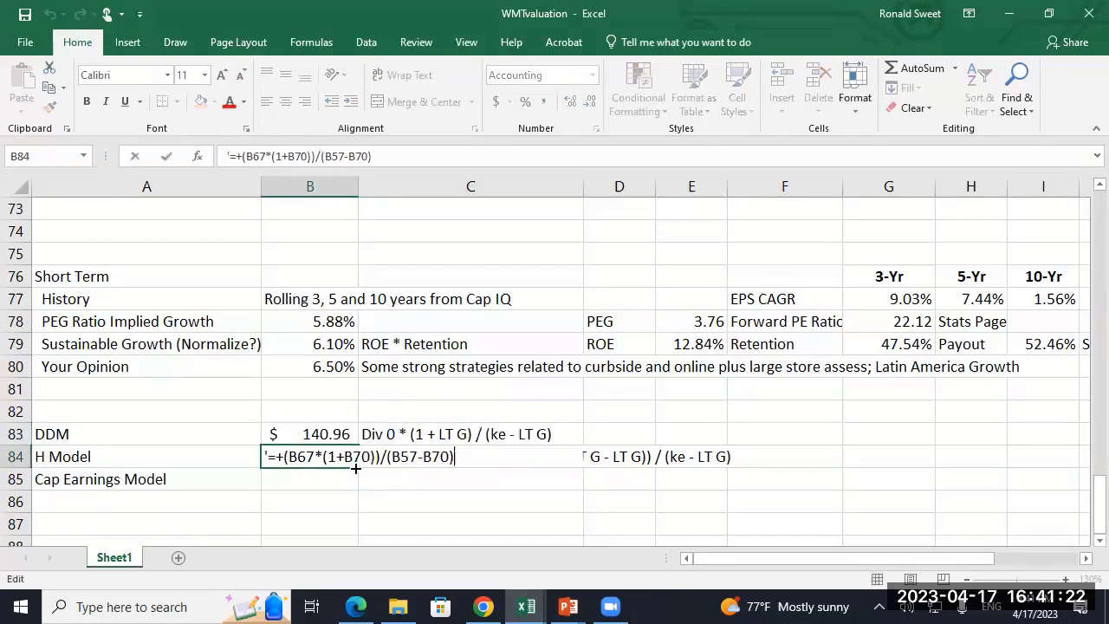
pyautogui.press('Home')
pyautogui.press('Delete')
pyautogui.press('Right')
pyautogui.press('Right')
pyautogui.write('(')
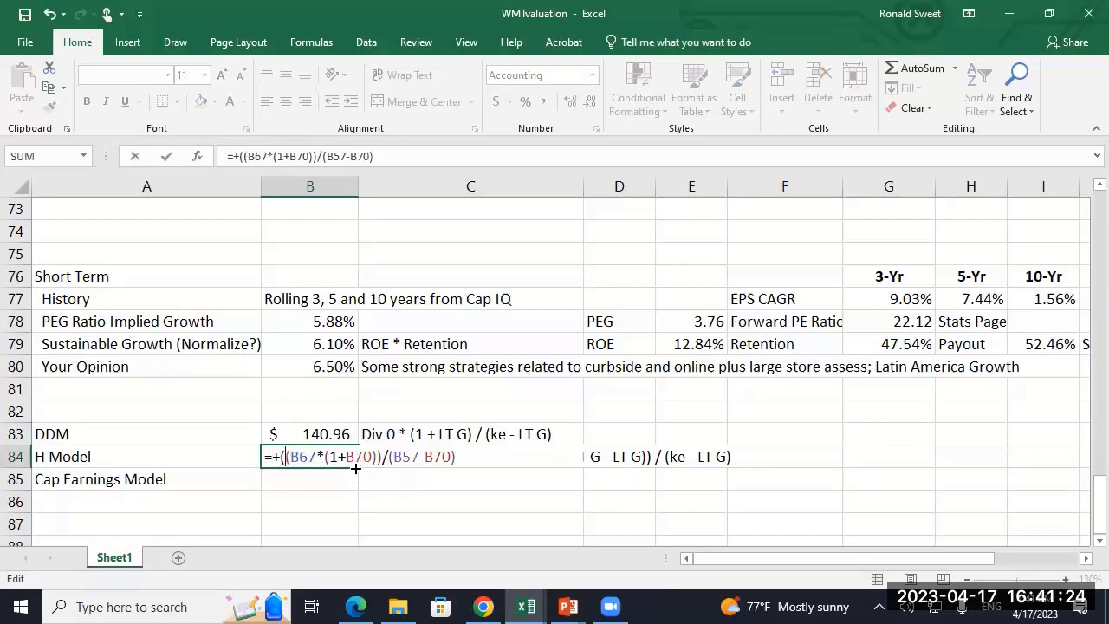
# - Extend the numerator of B84's H Model formula with + B67*B72, the dividend times the half life
pyautogui.press('Right')
pyautogui.press('Right')
pyautogui.press('Right')
pyautogui.press('Right')
pyautogui.press('Right')
pyautogui.press('Right')
pyautogui.write('+')
pyautogui.scroll(2, 334, 417)
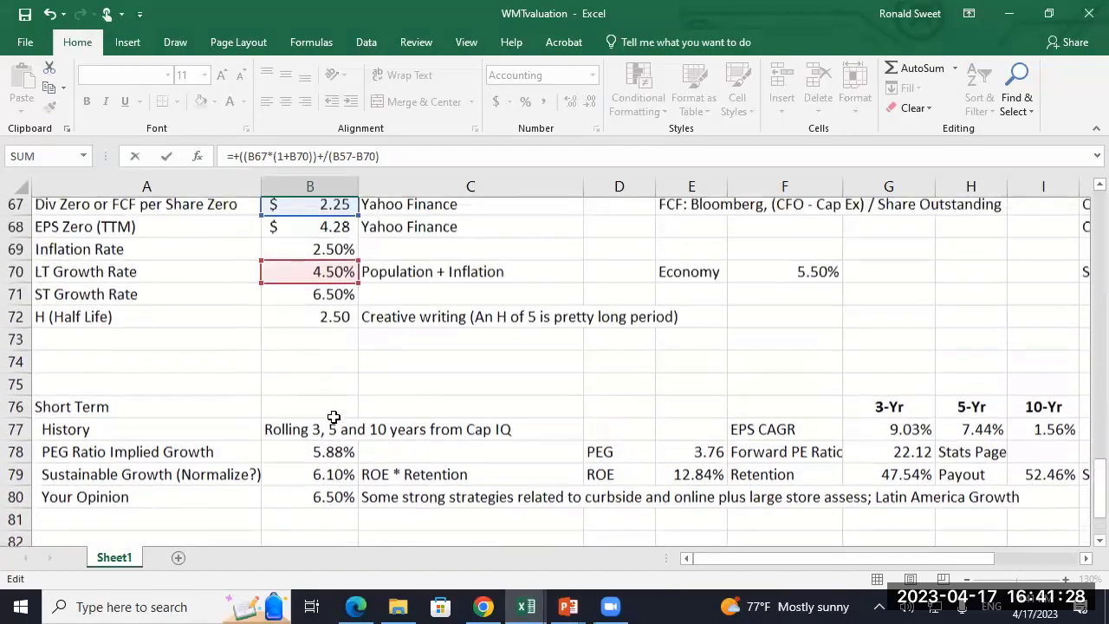
pyautogui.scroll(1, 334, 417)
pyautogui.click(315, 276)
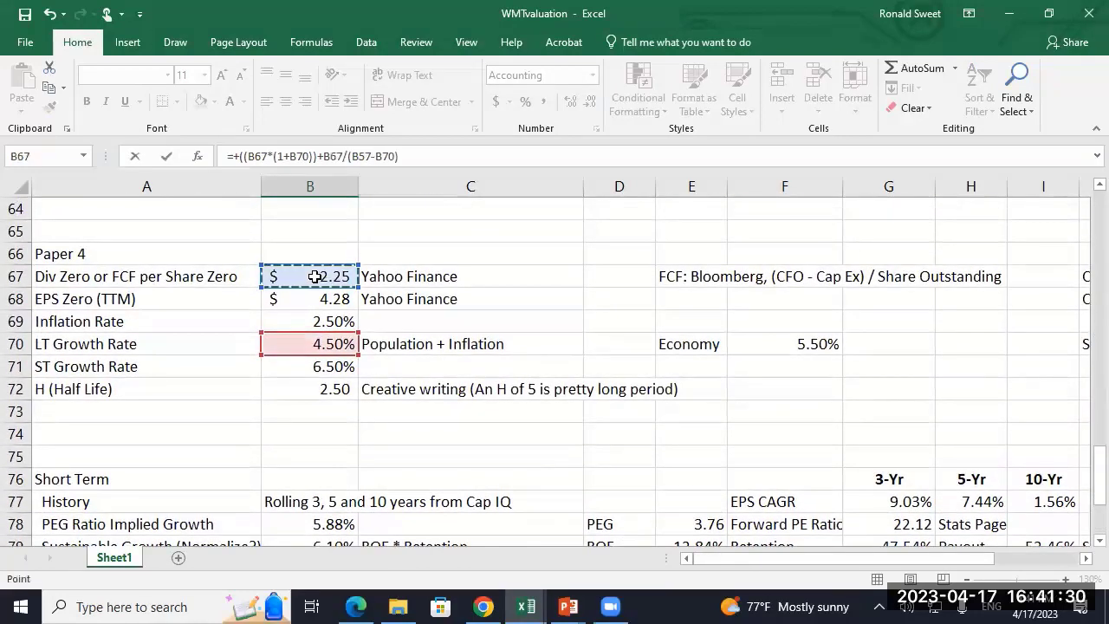
pyautogui.write('*')
pyautogui.click(301, 391)
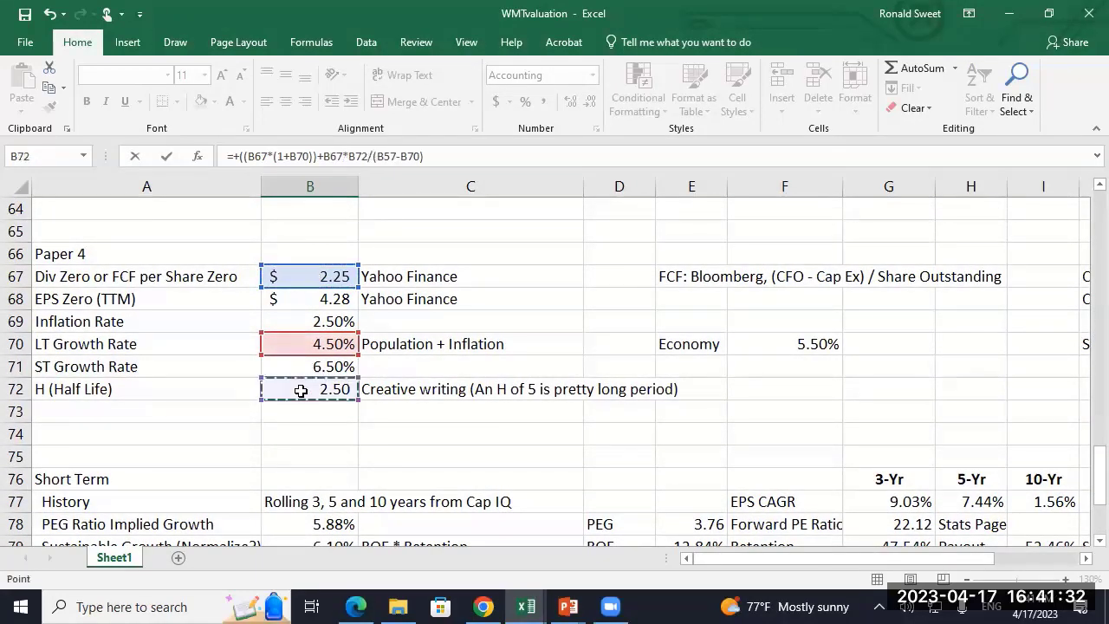
# - Multiply the added term by (B71-B70), close the numerator's parenthesis and commit the H Model formula in B84
pyautogui.write('*(')
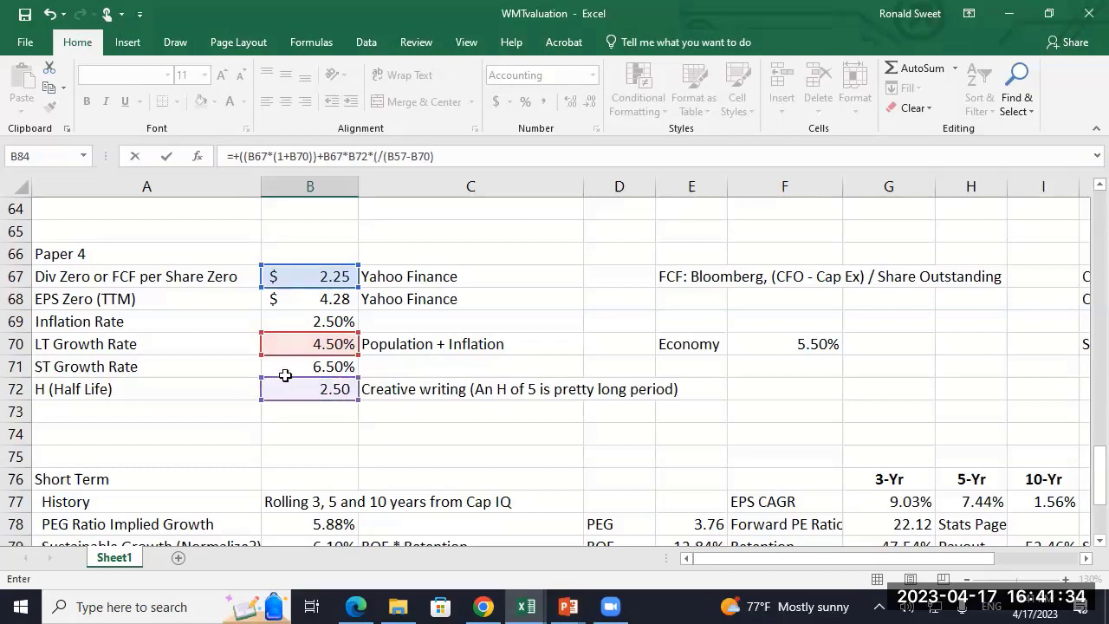
pyautogui.click(285, 366)
pyautogui.write('-')
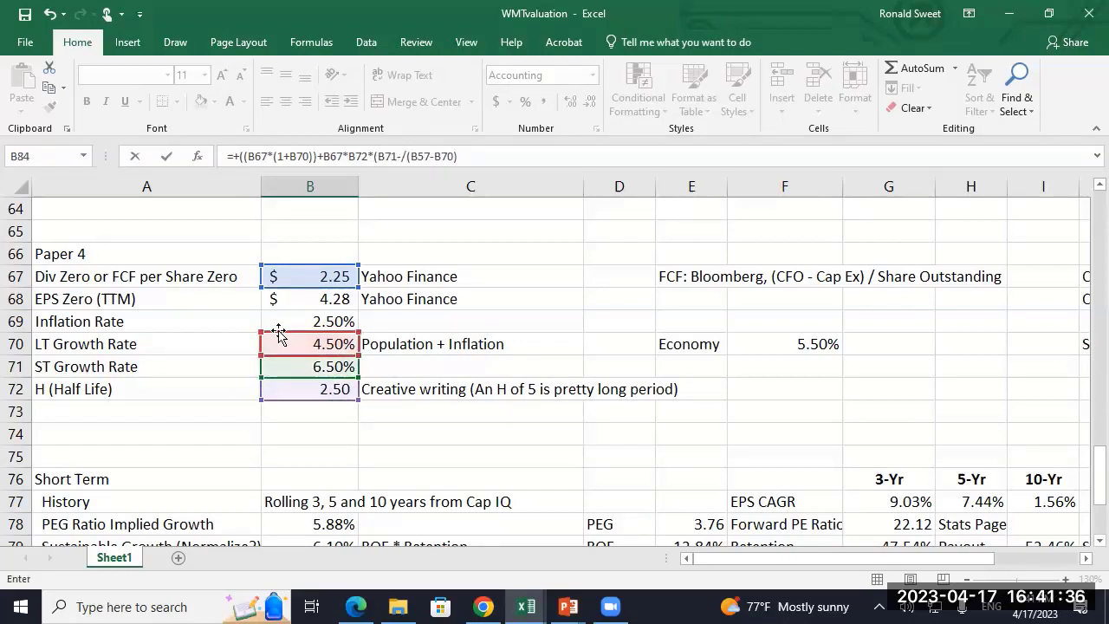
pyautogui.click(282, 338)
pyautogui.write(')')
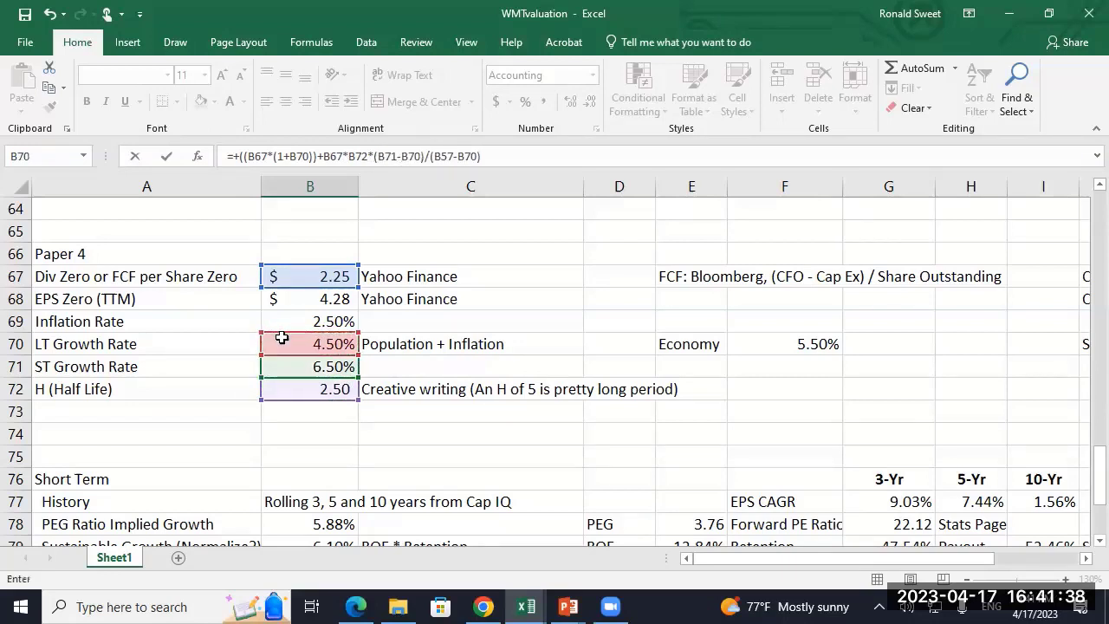
pyautogui.press('Return')
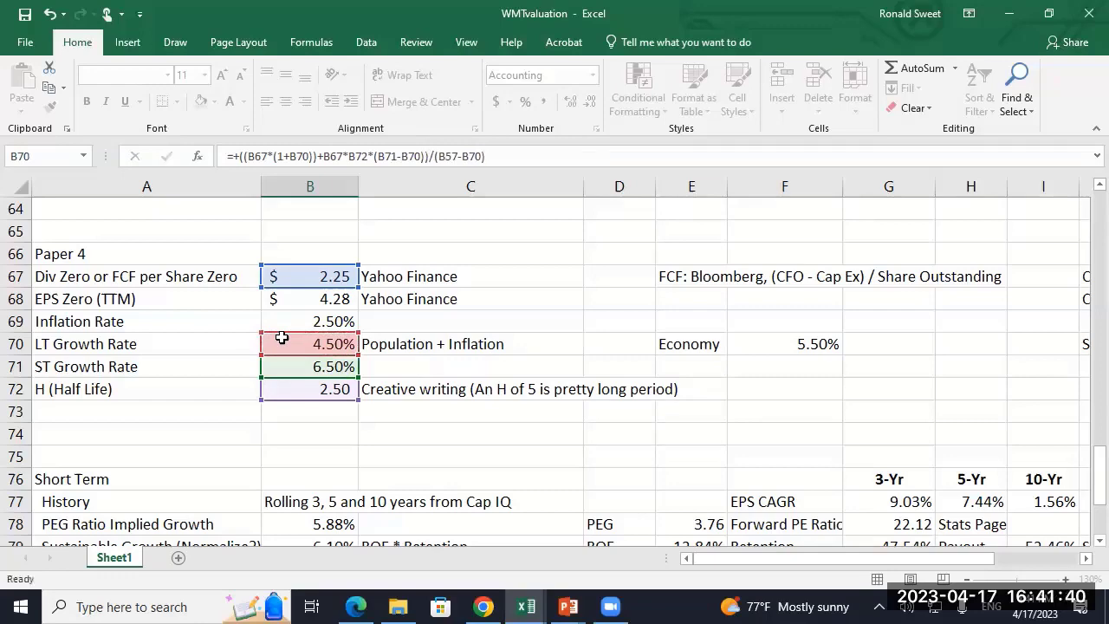
pyautogui.press('Down')
pyautogui.press('Down')
pyautogui.press('Down')
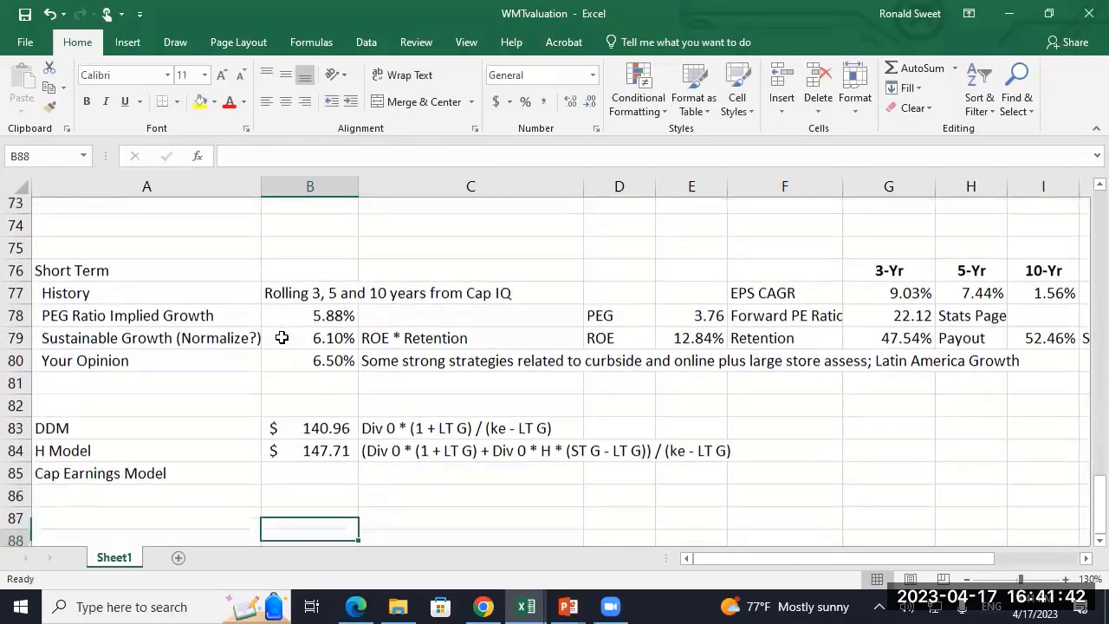
# - Turn B84's H Model formula into text with a leading apostrophe and copy it to B86
pyautogui.press('Up')
pyautogui.press('Up')
pyautogui.press('Up')
pyautogui.press('Up')
pyautogui.press('F2')
pyautogui.press('Home')
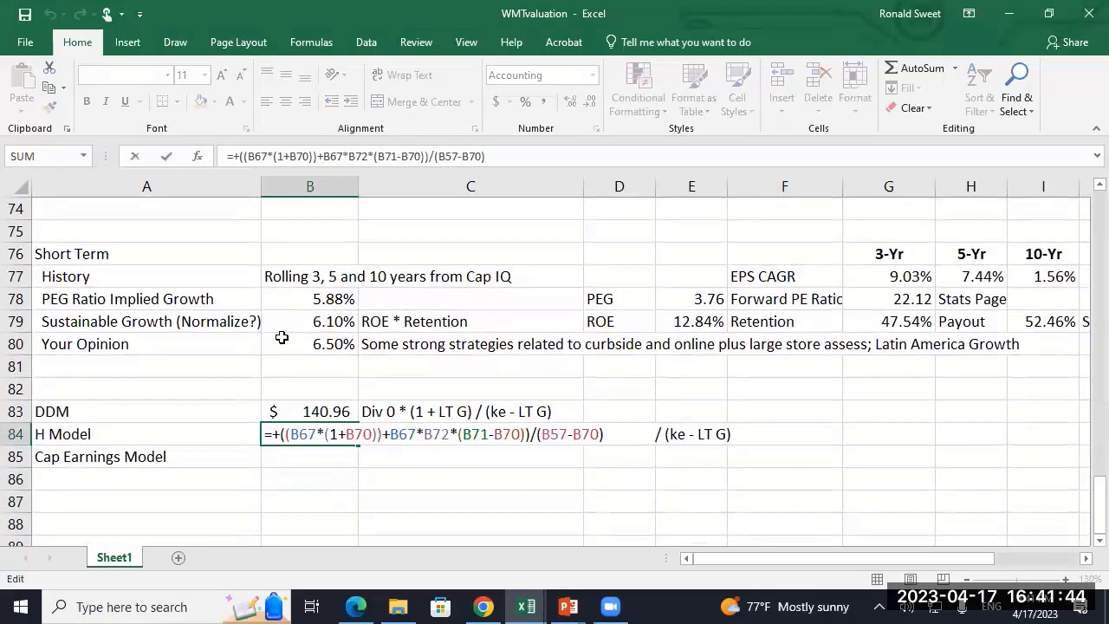
pyautogui.write("'")
pyautogui.press('Return')
pyautogui.press('Up')
pyautogui.hotkey('ctrl', 'c')
pyautogui.press('Down')
pyautogui.press('Down')
pyautogui.hotkey('ctrl', 'v')
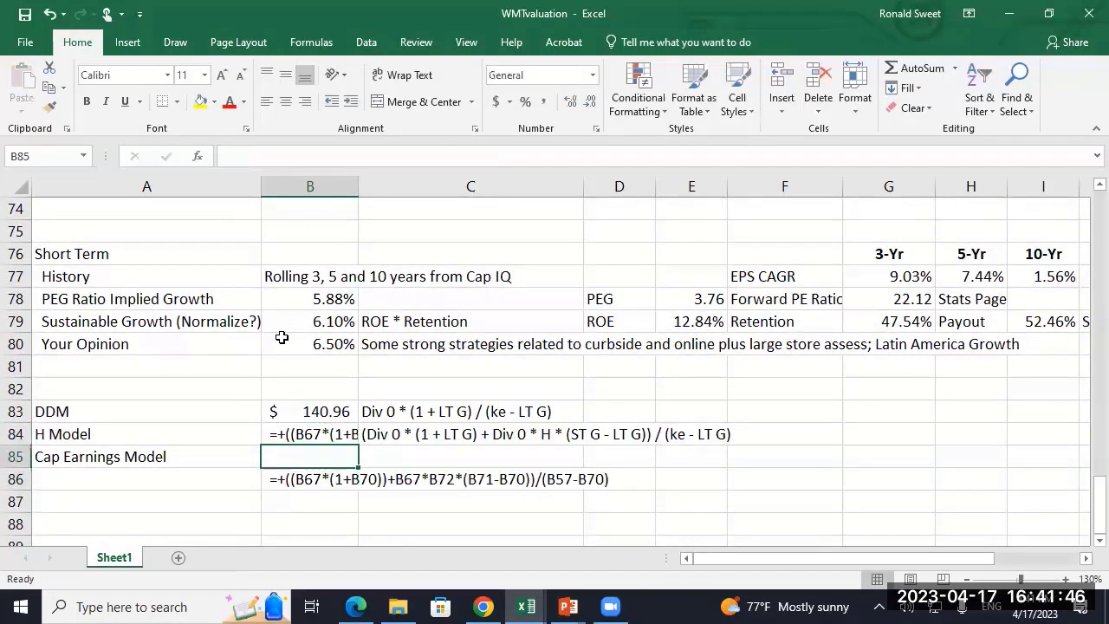
# - Remove the leading apostrophes from B84 and B86 so both texts become formulas again
pyautogui.press('Up')
pyautogui.press('Up')
pyautogui.press('F2')
pyautogui.press('Home')
pyautogui.press('Delete')
pyautogui.press('Return')
pyautogui.press('Down')
pyautogui.press('F2')
pyautogui.press('Home')
pyautogui.press('Delete')
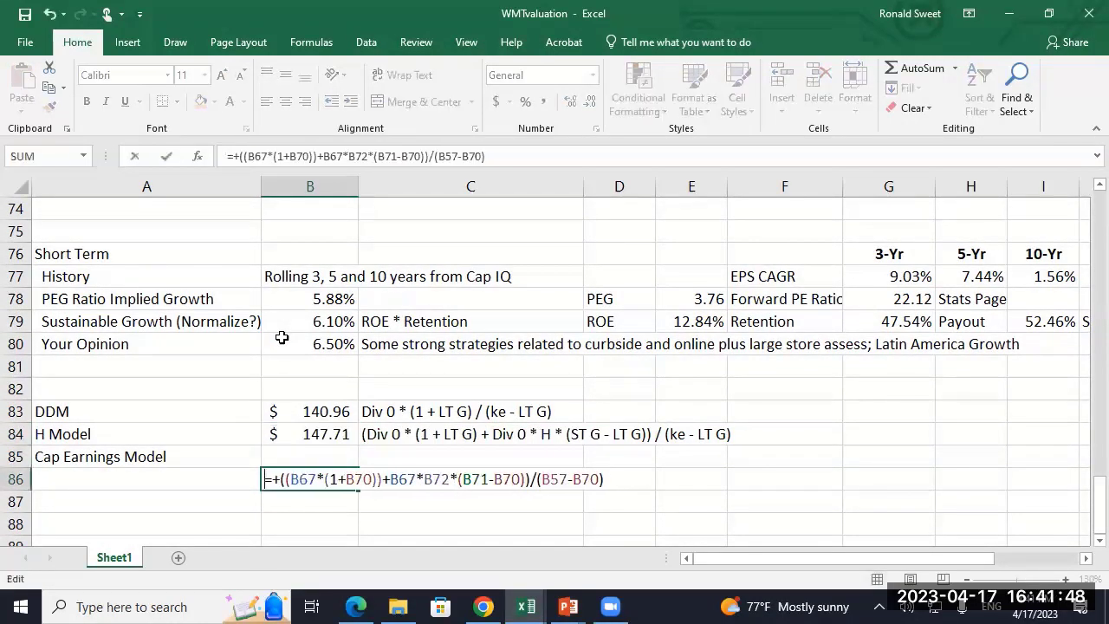
# - Cut the constant-growth term from B86's formula, leaving =+(B67*B72*(B71-B70))/(B57-B70)
pyautogui.press('Right')
pyautogui.press('Delete')
pyautogui.press('Delete')
pyautogui.press('Delete')
pyautogui.press('Delete')
pyautogui.press('Delete')
pyautogui.press('Delete')
pyautogui.press('Delete')
pyautogui.press('Delete')
pyautogui.press('Delete')
pyautogui.press('Delete')
pyautogui.press('Delete')
pyautogui.press('Delete')
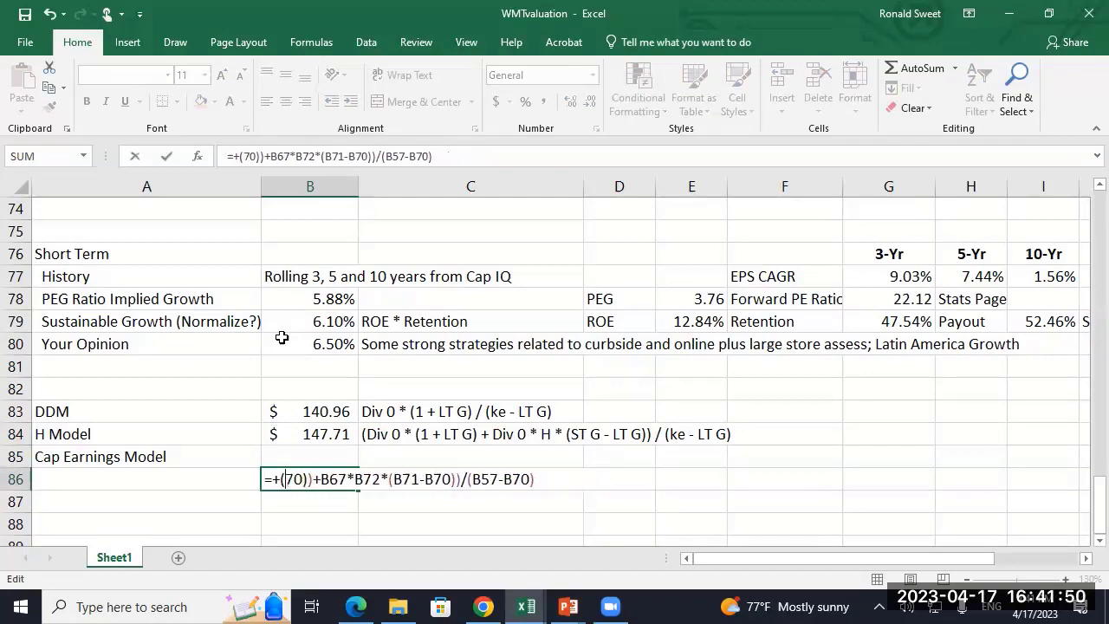
pyautogui.press('Delete')
pyautogui.press('Delete')
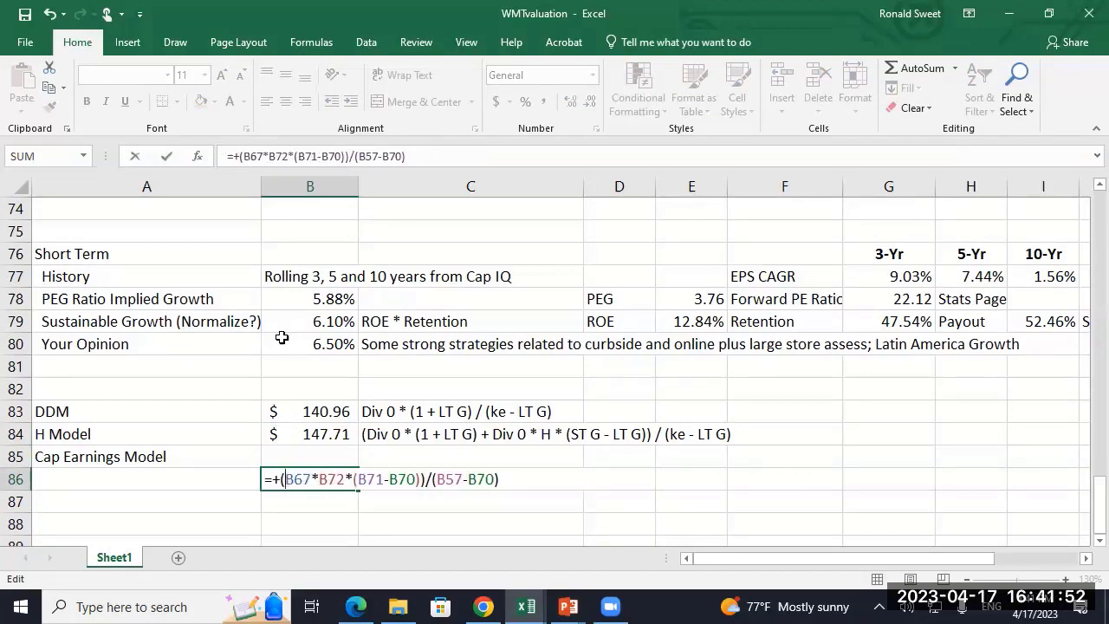
pyautogui.press('Return')
# - Enter a check formula in B87 that subtracts the DDM value in B83 from the H Model value in B84
pyautogui.write('+')
pyautogui.press('Up')
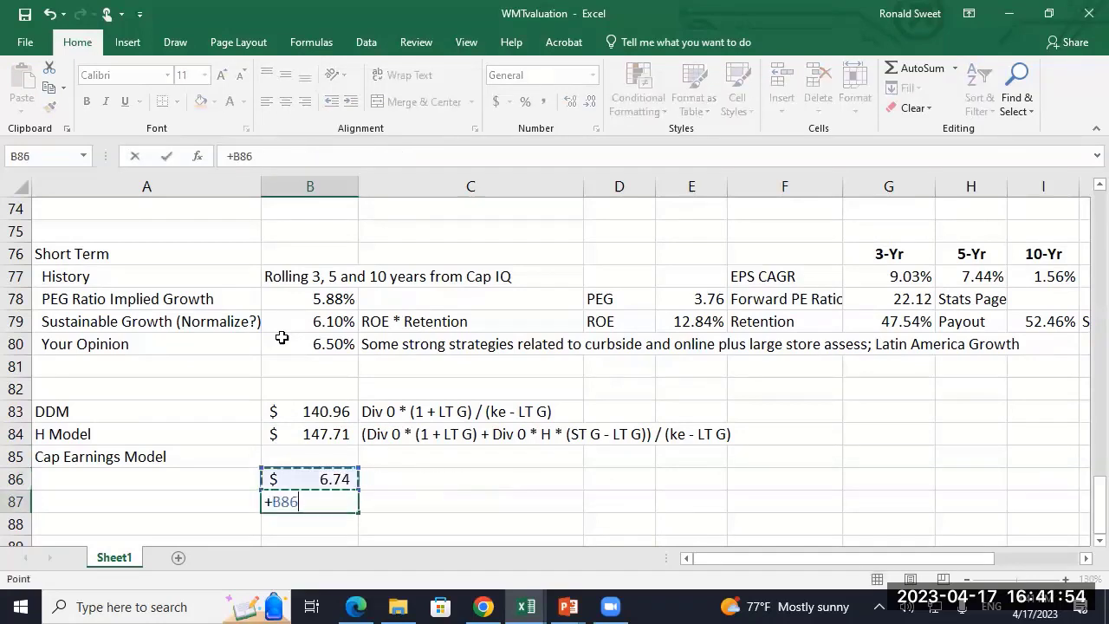
pyautogui.press('Up')
pyautogui.press('Up')
pyautogui.write('-')
pyautogui.press('Up')
pyautogui.press('Up')
pyautogui.press('Up')
pyautogui.press('Return')
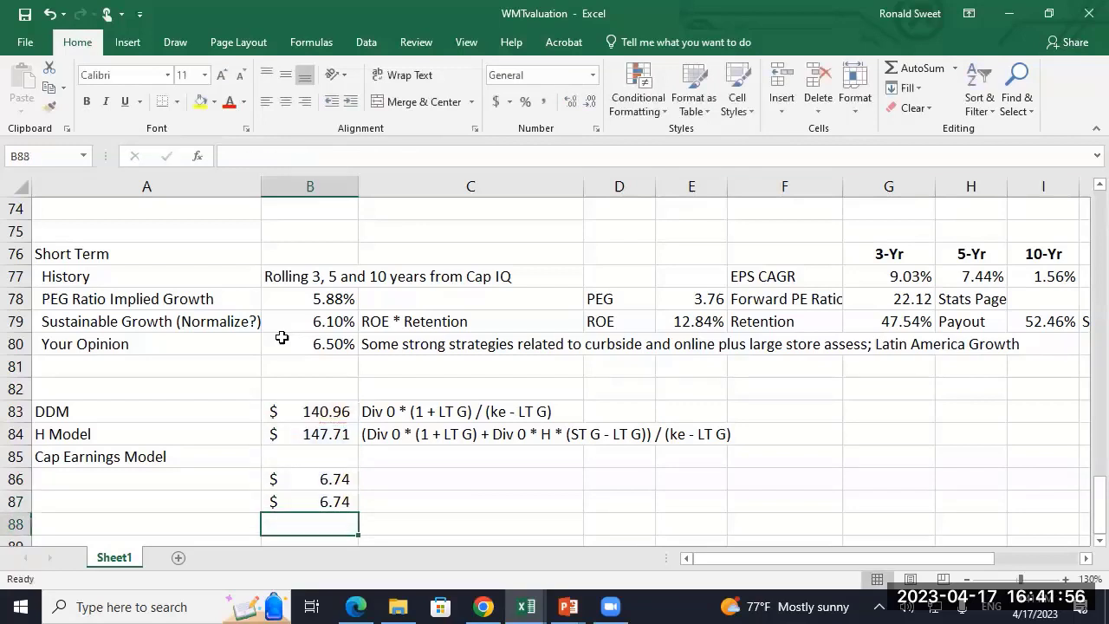
# - Clear the check calculations in B86:B87 and return to the DDM value in B83
pyautogui.press('Up')
pyautogui.press('Up')
pyautogui.hotkey('shift', 'Down')
pyautogui.press('Delete')
pyautogui.press('Up')
pyautogui.press('Up')
pyautogui.press('Up')
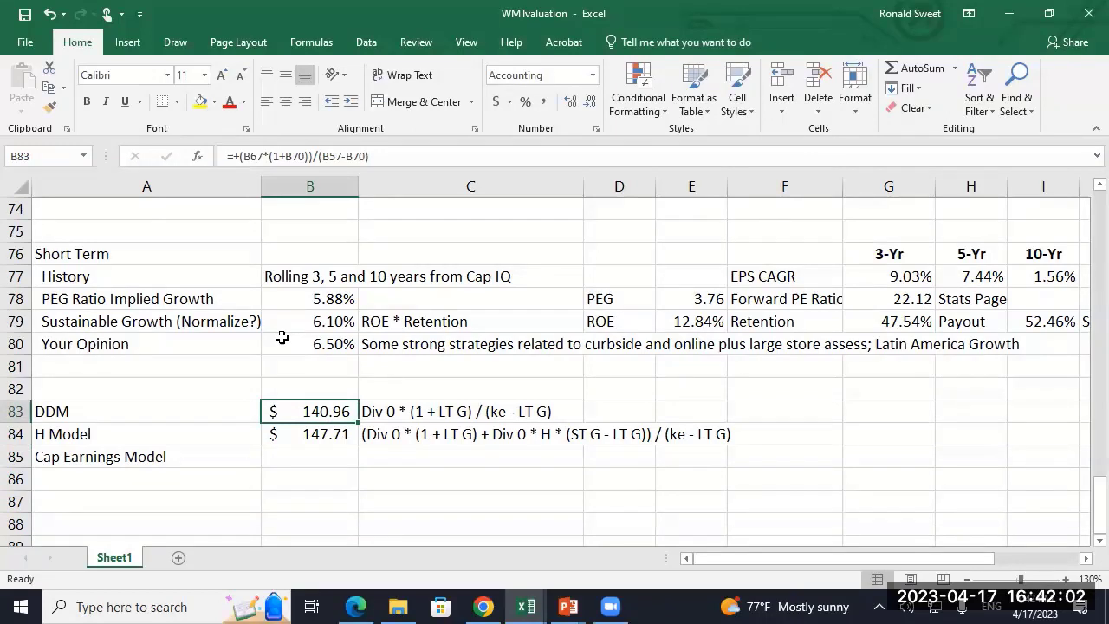
# - Examine the numerator part of the H Model formula description in C84
pyautogui.click(490, 435)
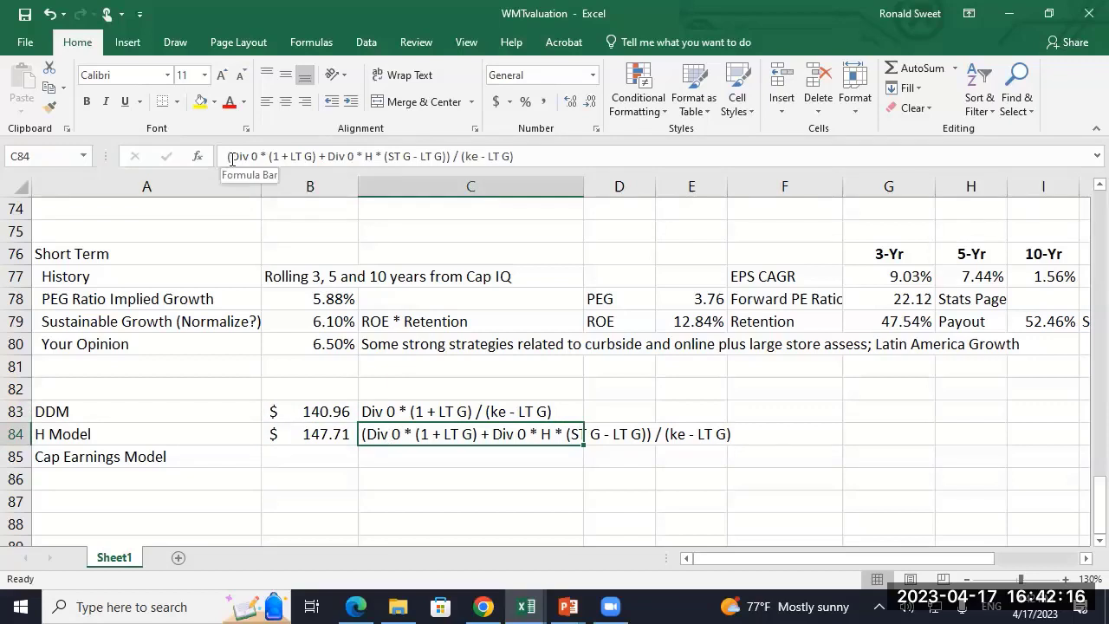
pyautogui.moveTo(228, 155); pyautogui.dragTo(449, 158)
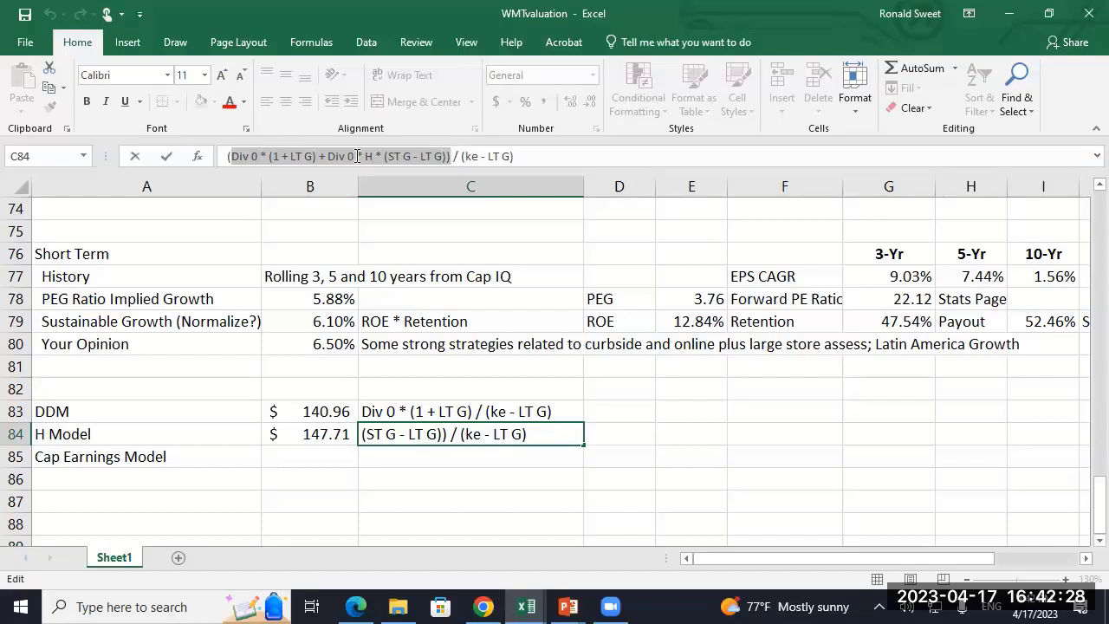
pyautogui.press('Escape')
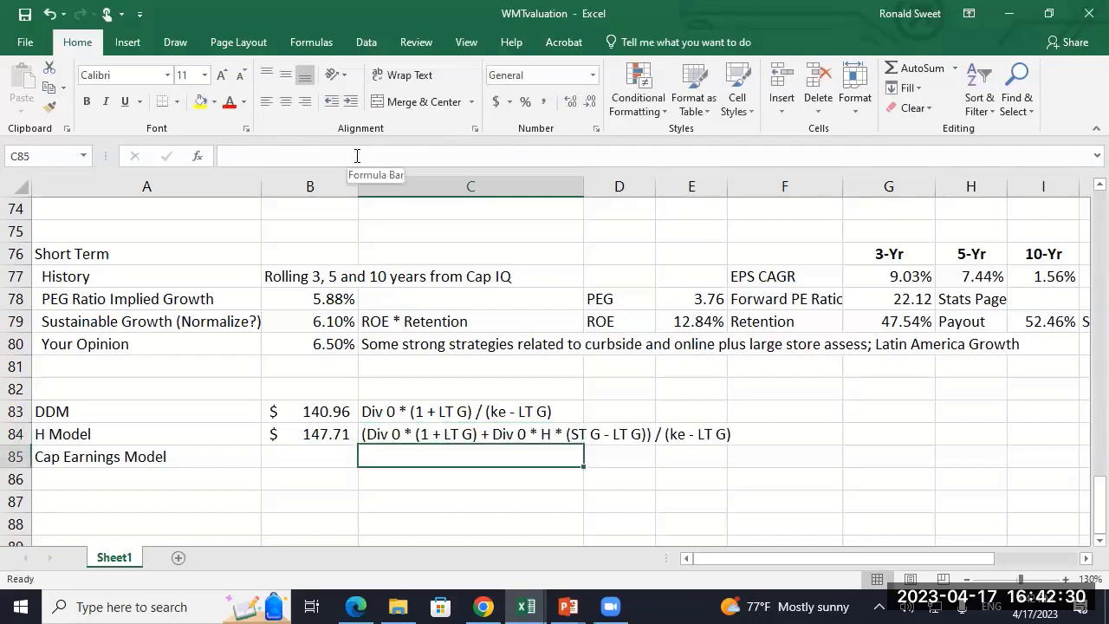
# - Copy the DDM formula description from C83 to C85 and replace "Div" with "EPS"
pyautogui.press('Up')
pyautogui.hotkey('ctrl', 'c')
pyautogui.press('Down')
pyautogui.press('Down')
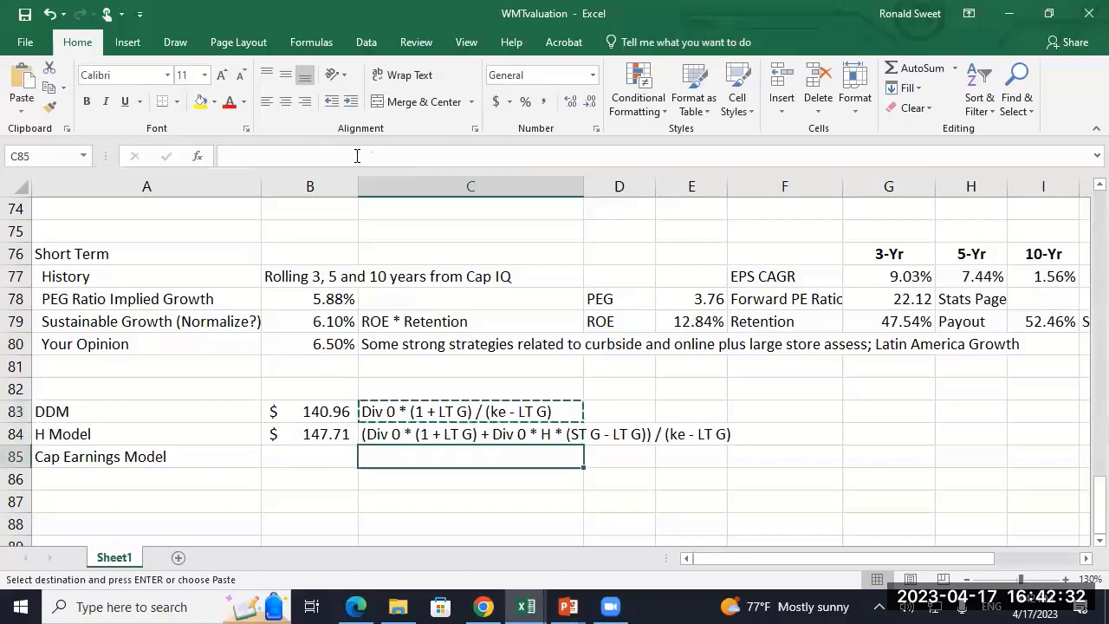
pyautogui.press('Return')
pyautogui.press('F2')
pyautogui.press('Home')
pyautogui.press('Delete')
pyautogui.press('Delete')
pyautogui.press('Delete')
pyautogui.press('Delete')
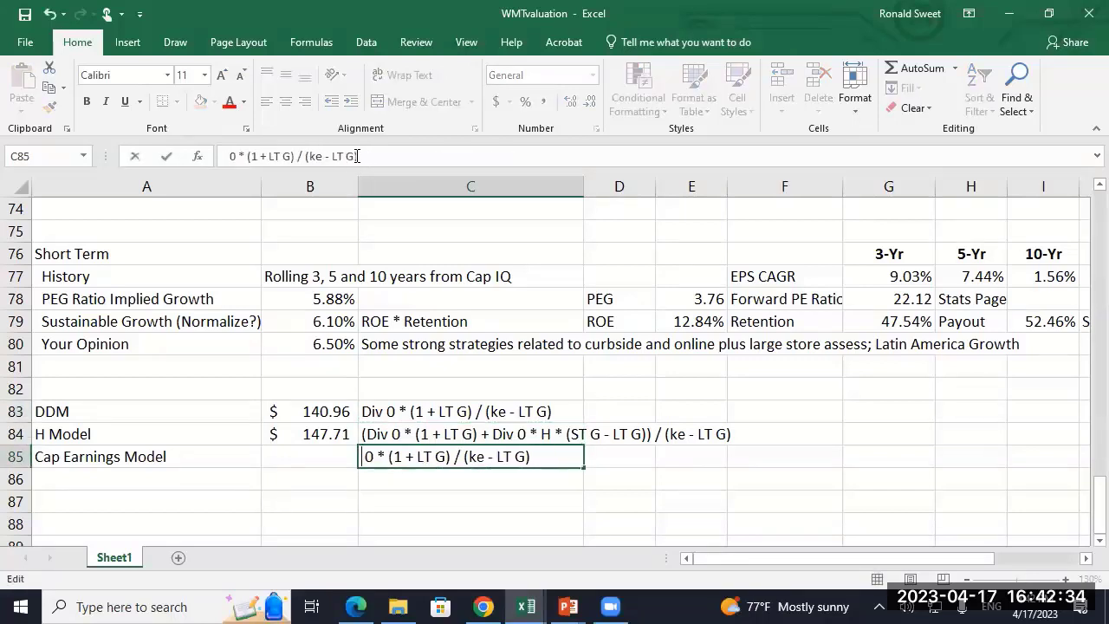
pyautogui.write('EPS')
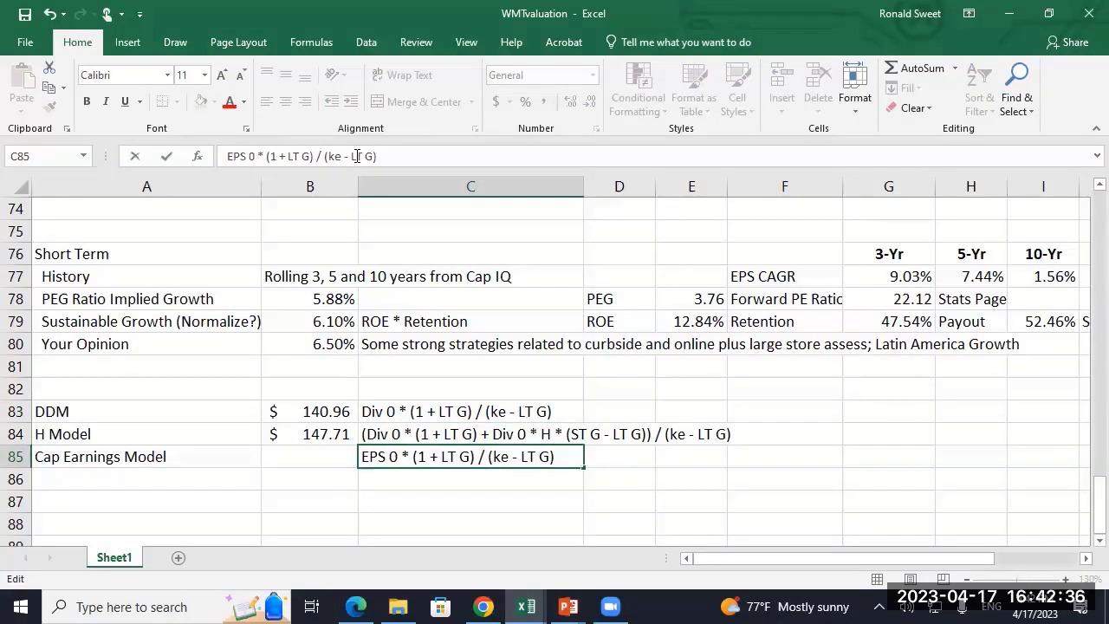
# - Replace both LT G terms in C85 so the description reads "EPS 0 * (1 + Inflation) / (ke - Inflation)"
pyautogui.press('Delete')
pyautogui.press('Delete')
pyautogui.press('Delete')
pyautogui.press('Delete')
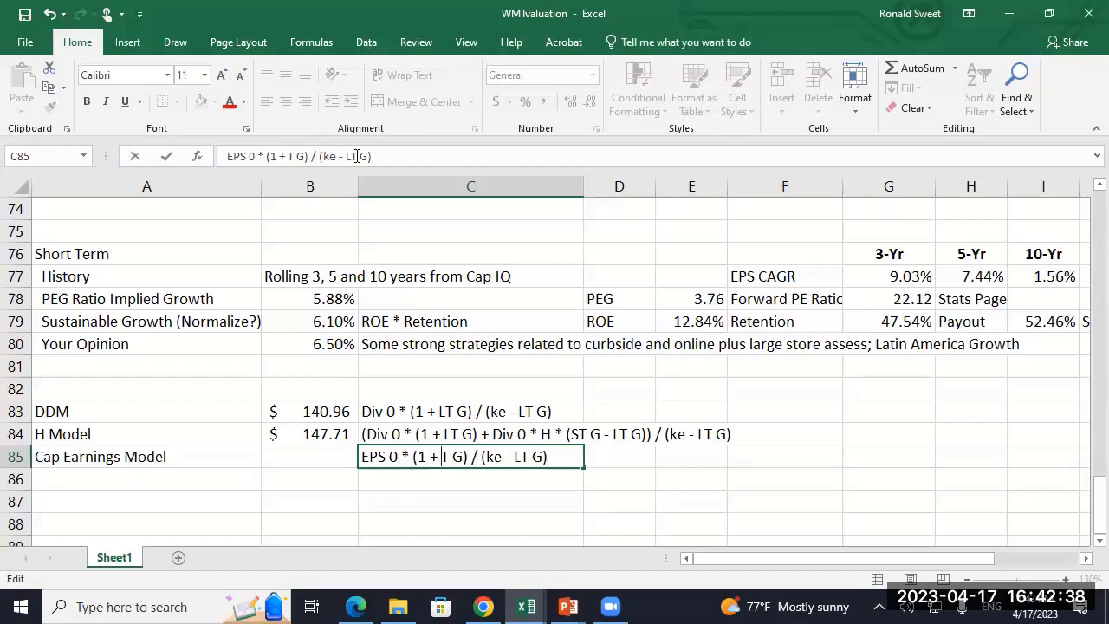
pyautogui.write('Inflation')
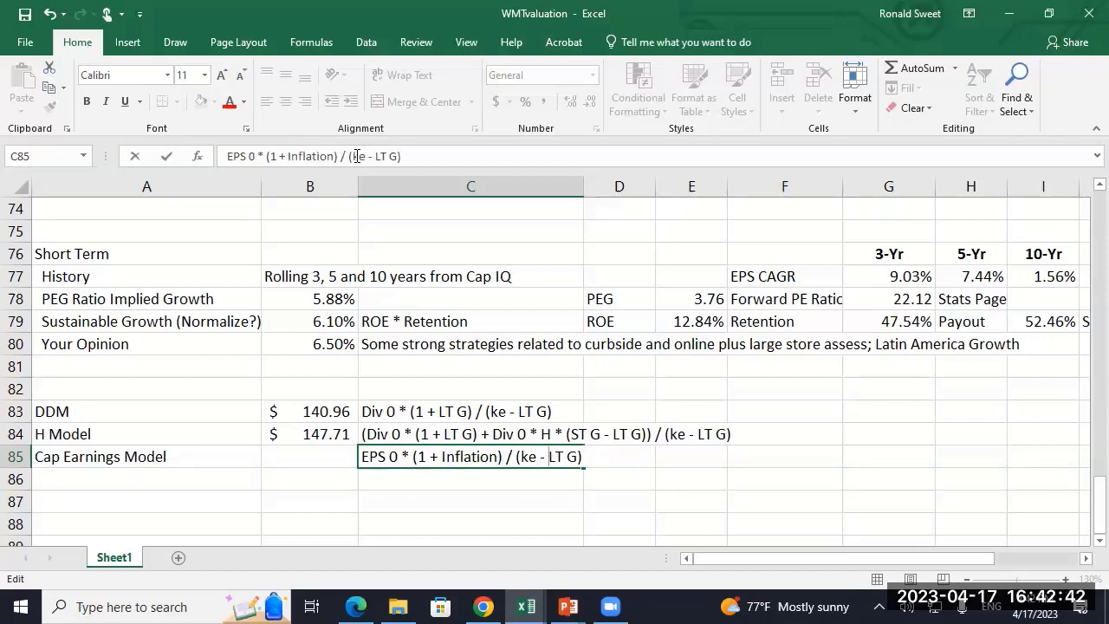
pyautogui.hotkey('shift', 'Right')
pyautogui.hotkey('shift', 'Right')
pyautogui.hotkey('shift', 'Right')
pyautogui.hotkey('shift', 'Right')
pyautogui.write('I')
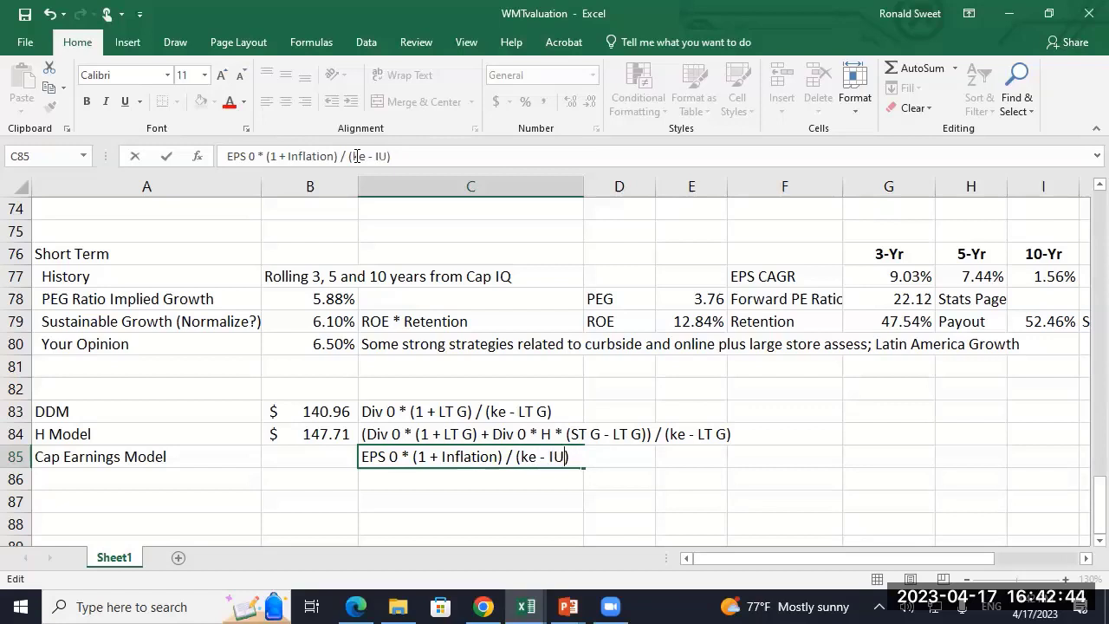
pyautogui.write('nflation')
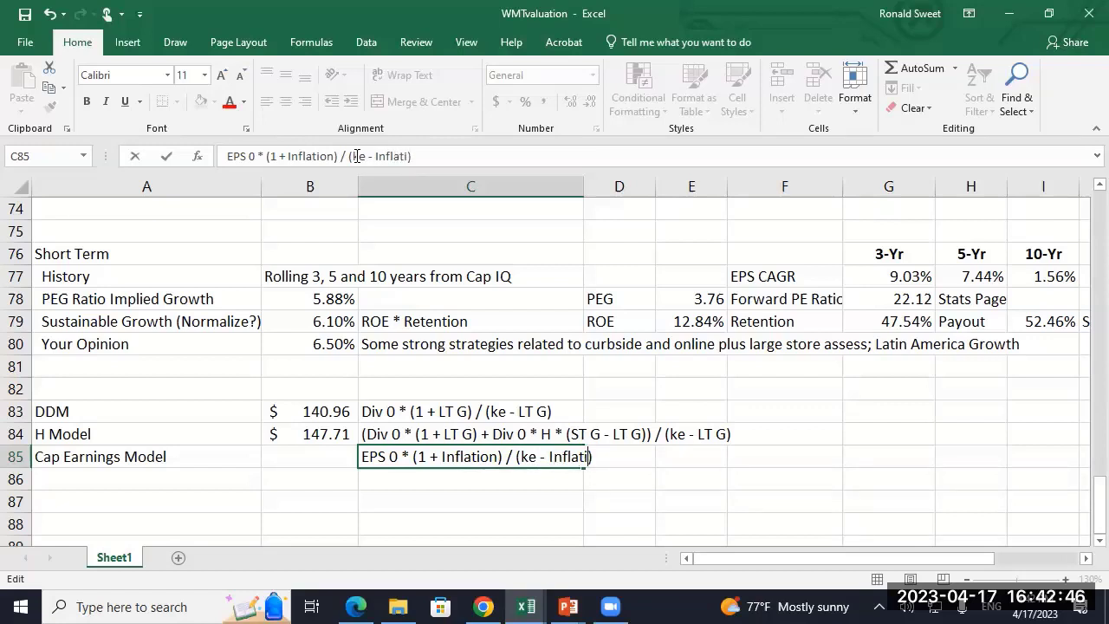
pyautogui.hotkey('shift', 'Tab')
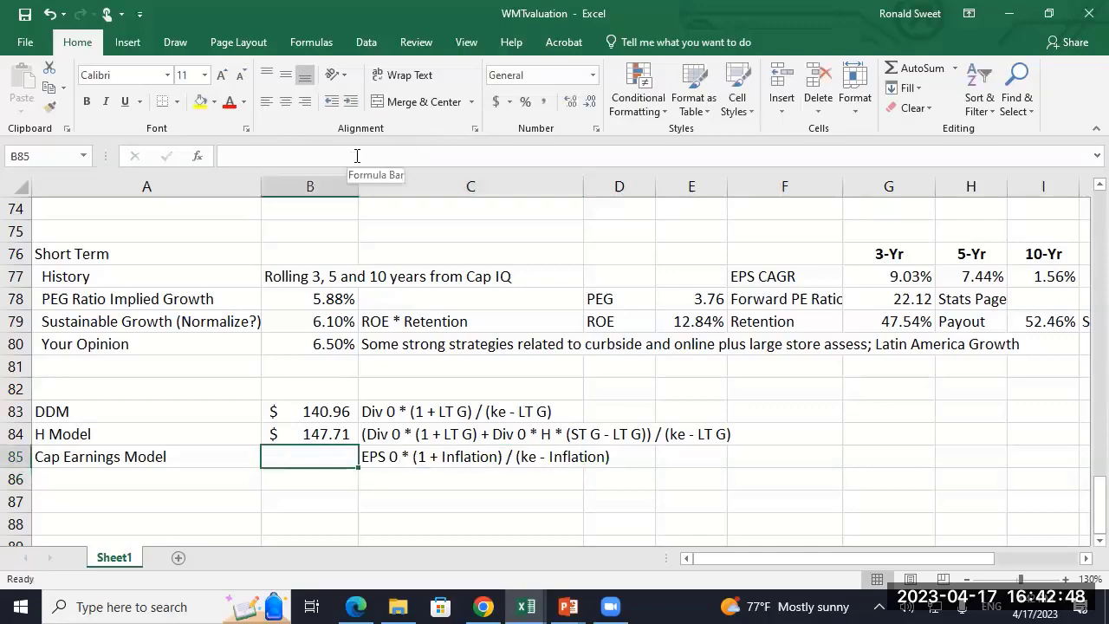
# - Begin the Cap Earnings Model formula in B85 with the numerator +B68*(1+B69), EPS grown by inflation
pyautogui.write('+')
pyautogui.scroll(3, 361, 248)
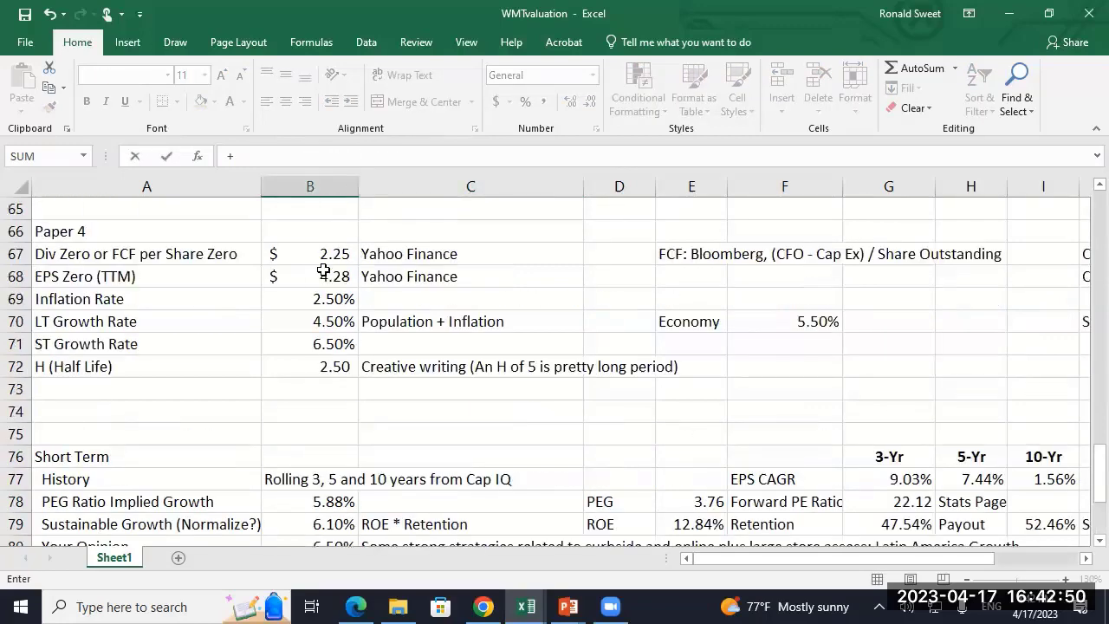
pyautogui.click(297, 276)
pyautogui.write('*')
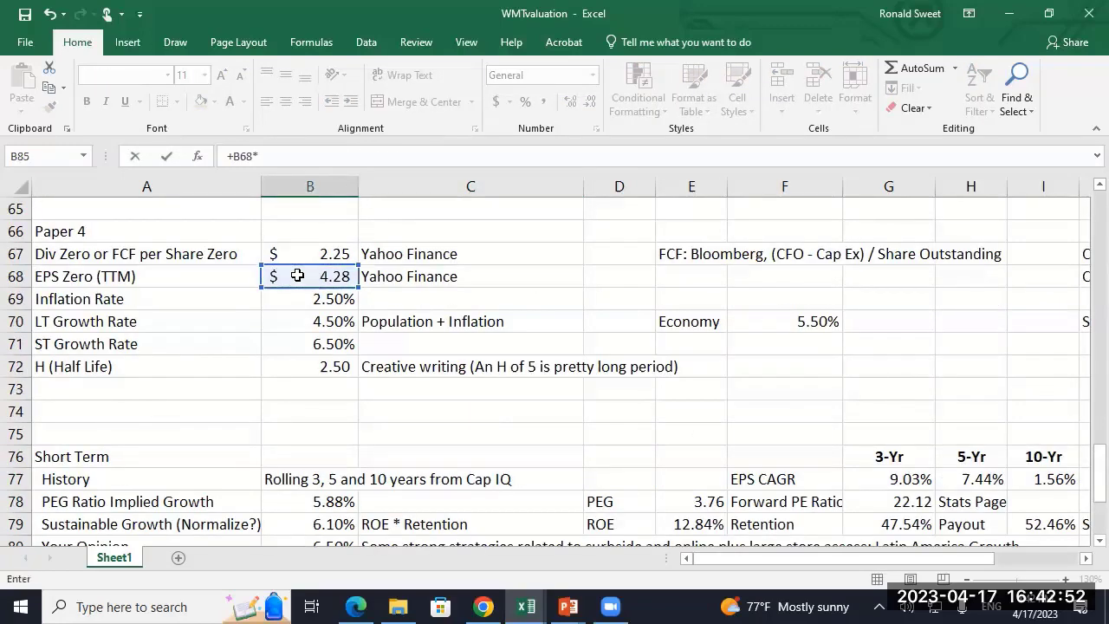
pyautogui.write('(1+')
pyautogui.click(327, 299)
pyautogui.write(')/(')
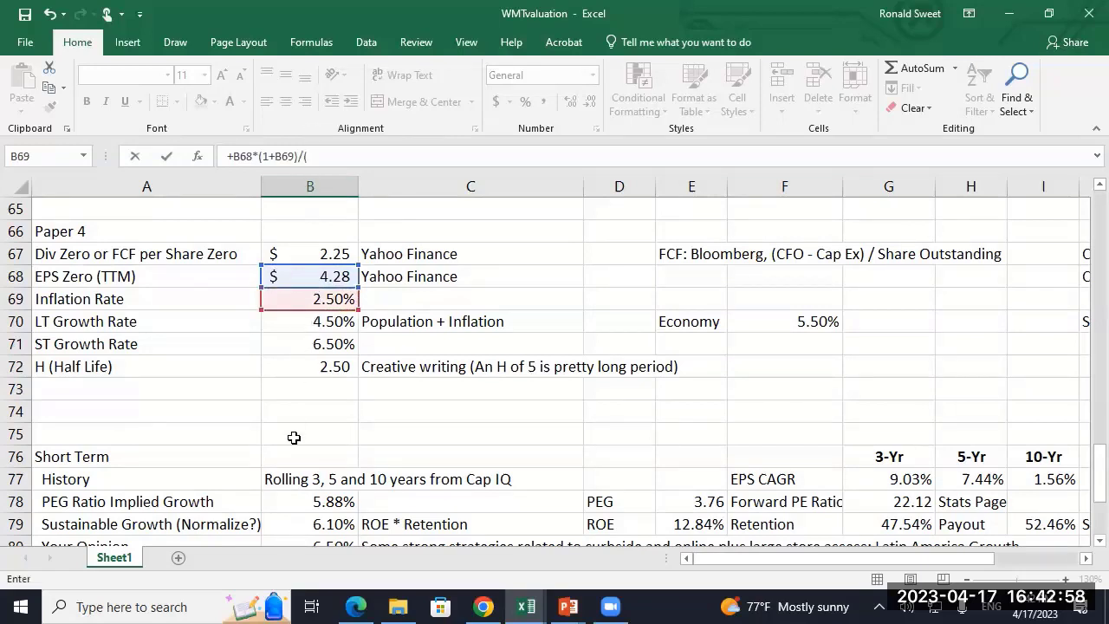
# - Complete B85's formula by dividing by (B57-B69), ke less inflation, and keep the cell selected
pyautogui.scroll(2, 332, 308)
pyautogui.write('/(')
pyautogui.scroll(2, 332, 308)
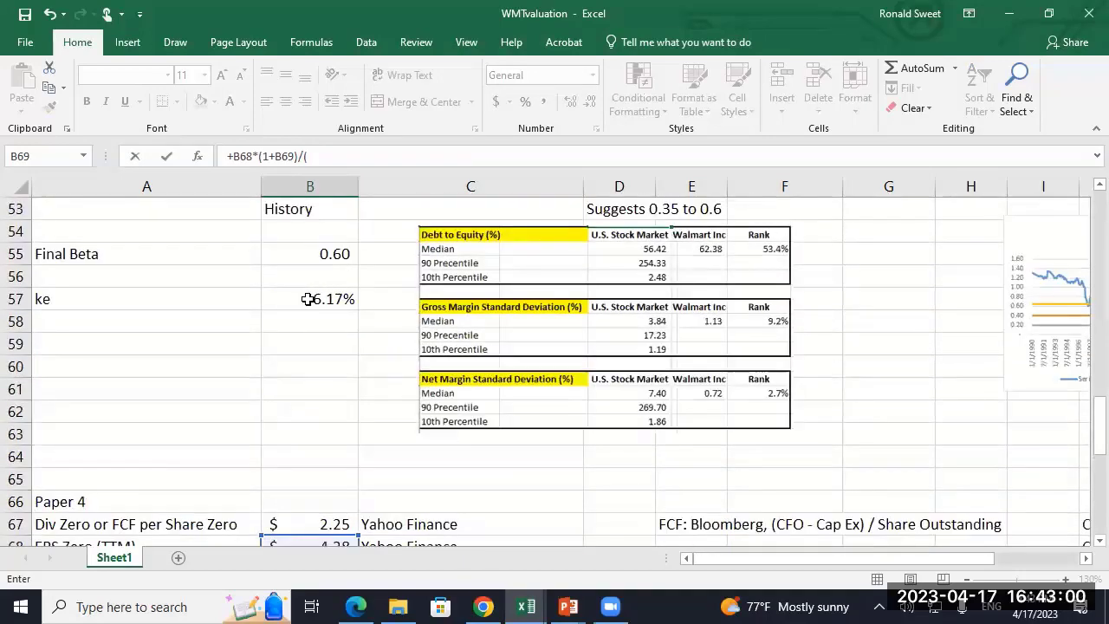
pyautogui.click(309, 298)
pyautogui.write('-')
pyautogui.scroll(-2, 299, 384)
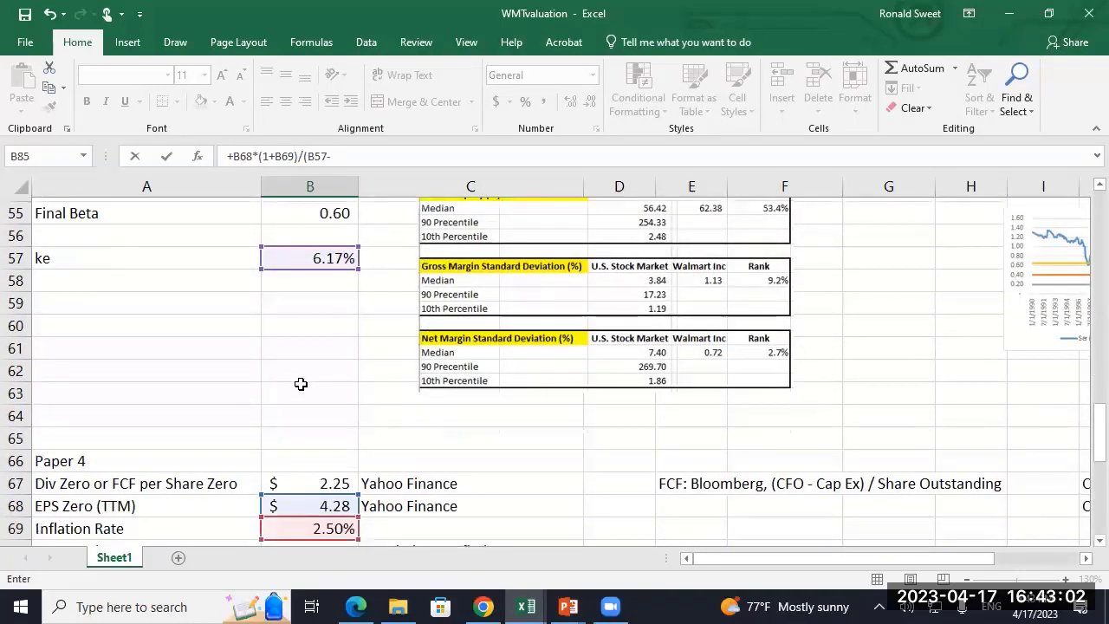
pyautogui.click(302, 431)
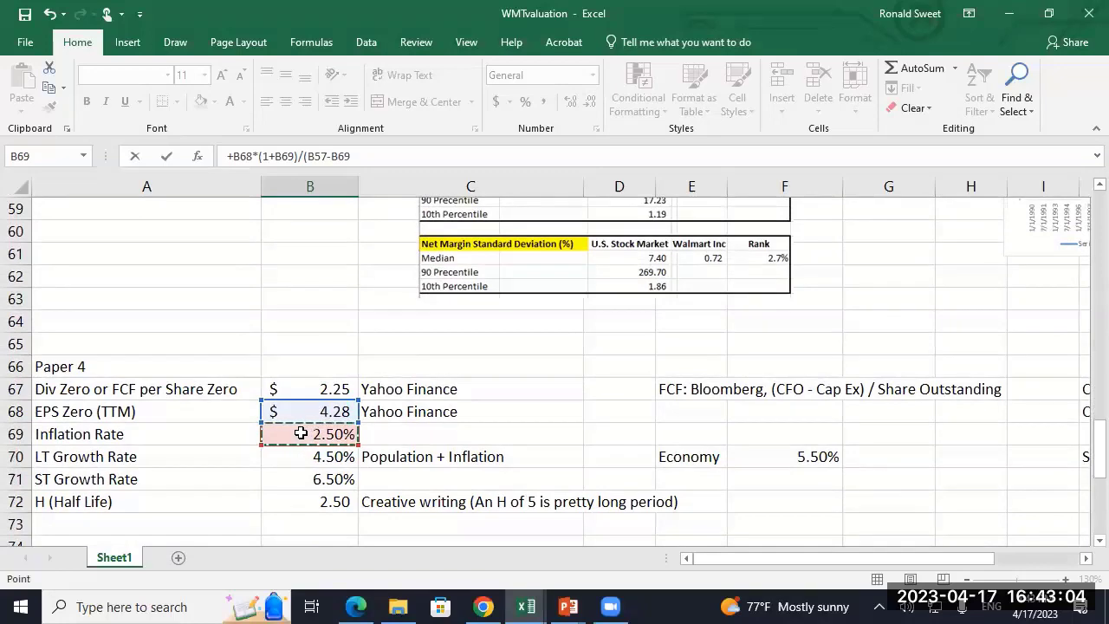
pyautogui.press('Return')
pyautogui.press('Up')
pyautogui.press('Right')
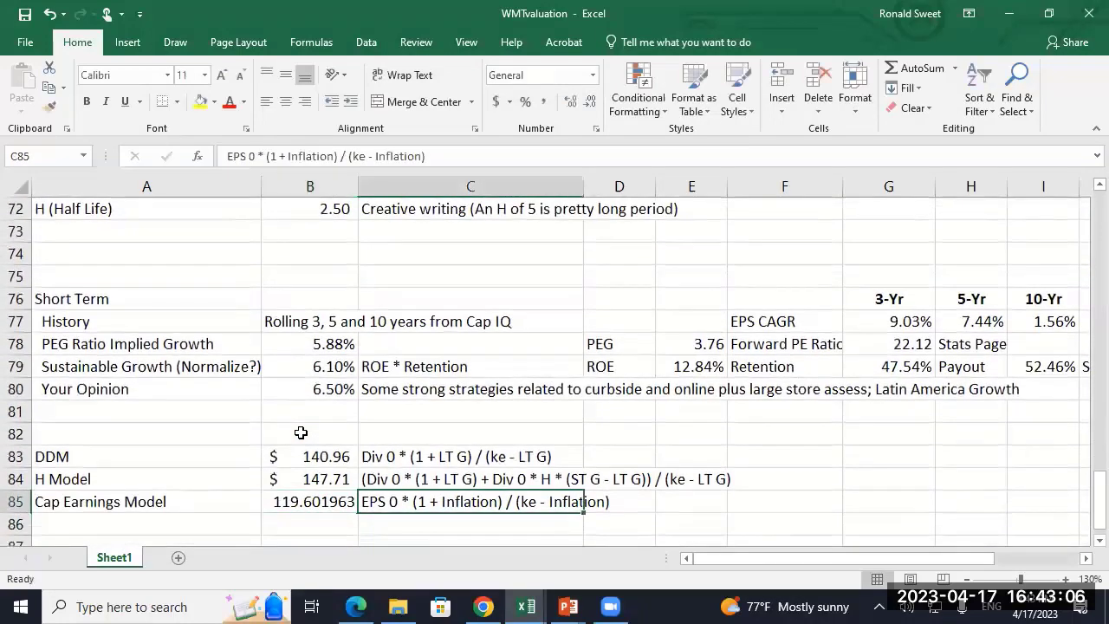
pyautogui.press('Left')
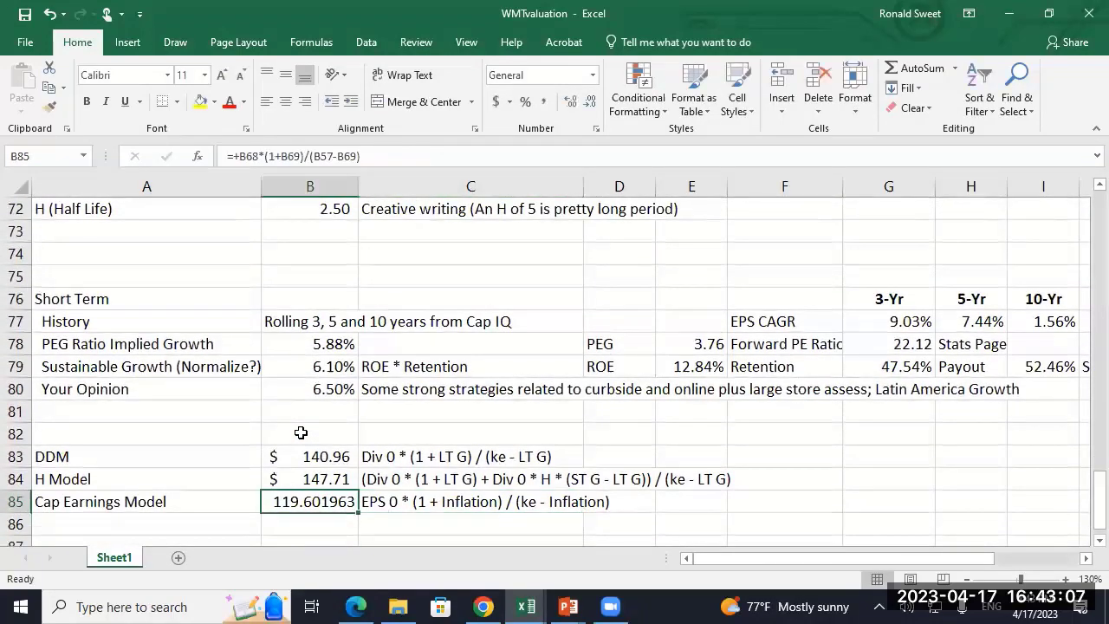
# - Apply the accounting dollar format to the Cap Earnings Model value in B85
pyautogui.click(497, 101)
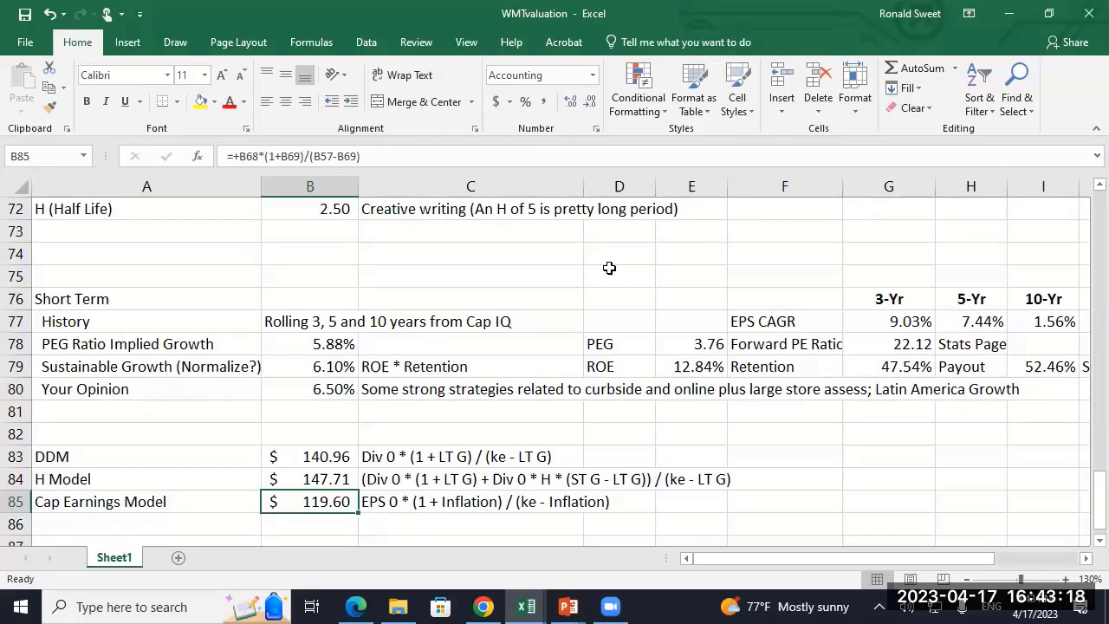
pyautogui.scroll(-1, 441, 310)
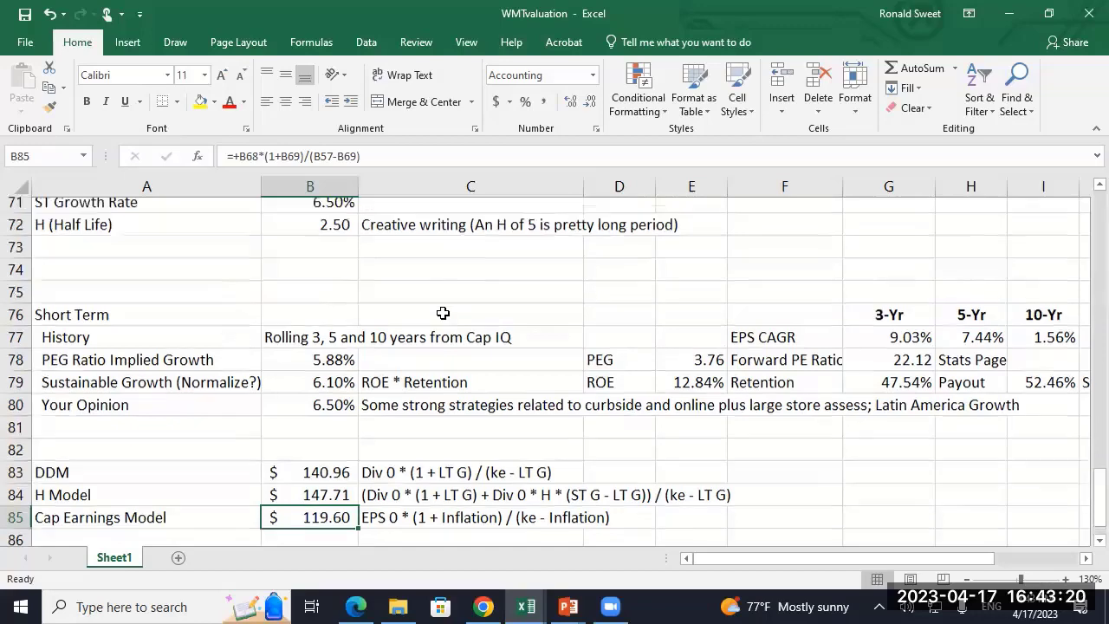
pyautogui.moveTo(309, 388); pyautogui.dragTo(308, 434)
# - Enter the label "Current Price" in A86 and move it to A88
pyautogui.click(173, 456)
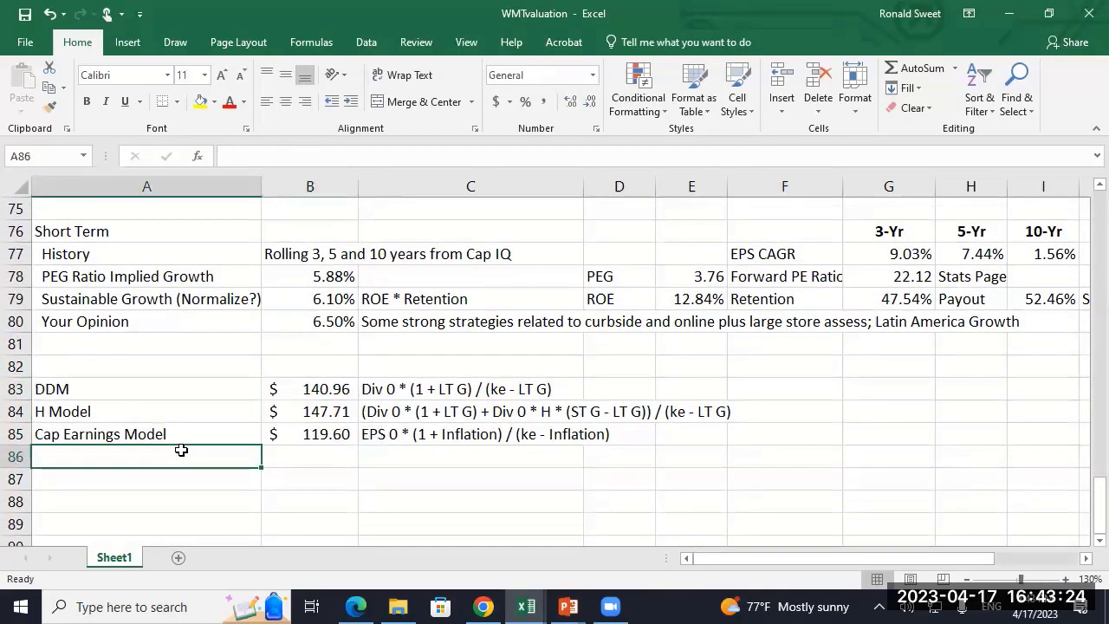
pyautogui.write('Cuu')
pyautogui.write('ren')
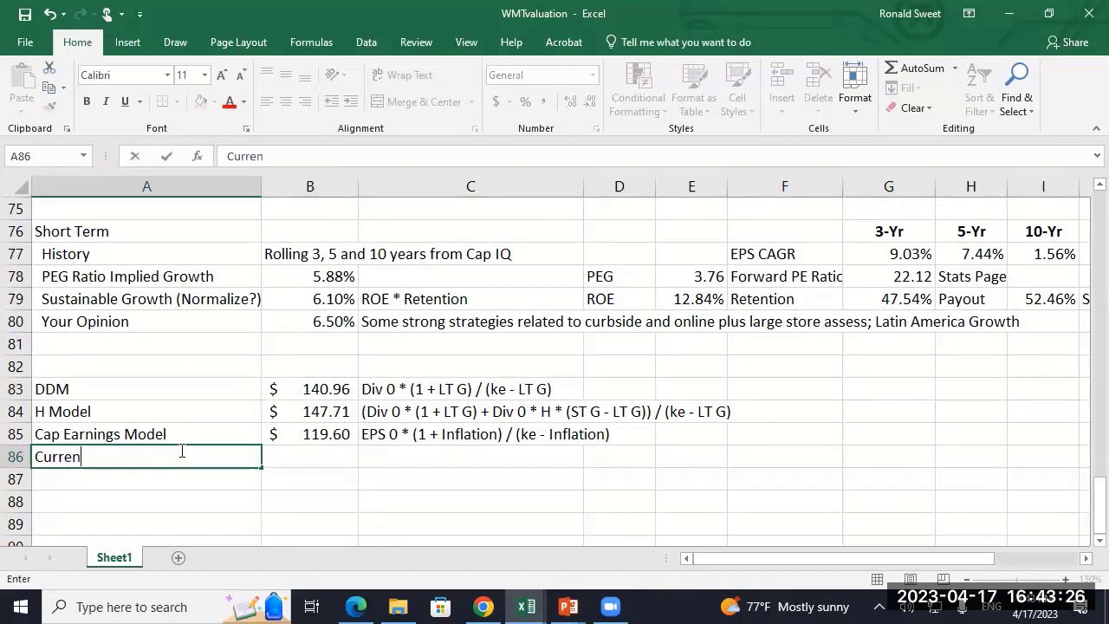
pyautogui.write('t Price')
pyautogui.press('Return')
pyautogui.click(181, 451)
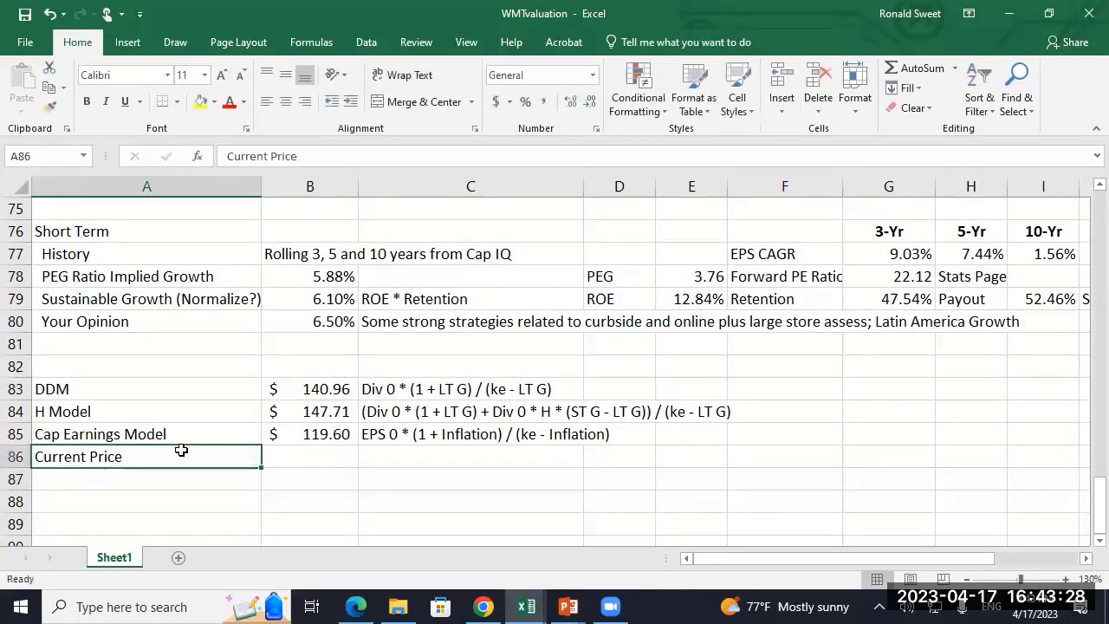
pyautogui.hotkey('ctrl', 'c')
pyautogui.moveTo(181, 450); pyautogui.dragTo(181, 496)
# - With B88 selected for the price, switch to Chrome and locate Walmart's closing share price on the Yahoo Finance page
pyautogui.click(310, 501)
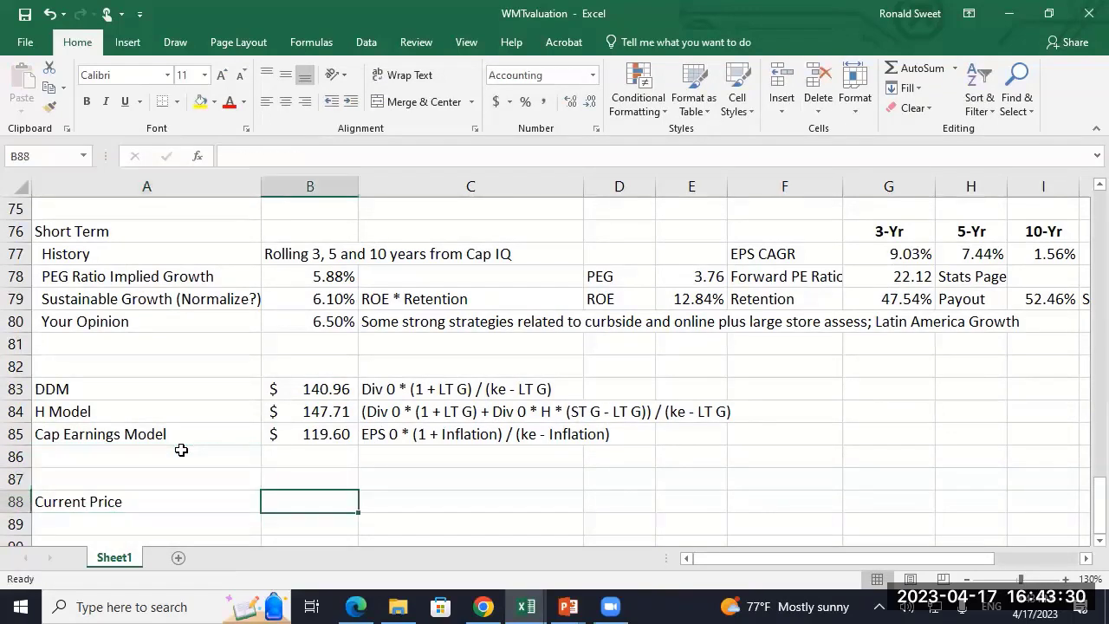
pyautogui.click(483, 606)
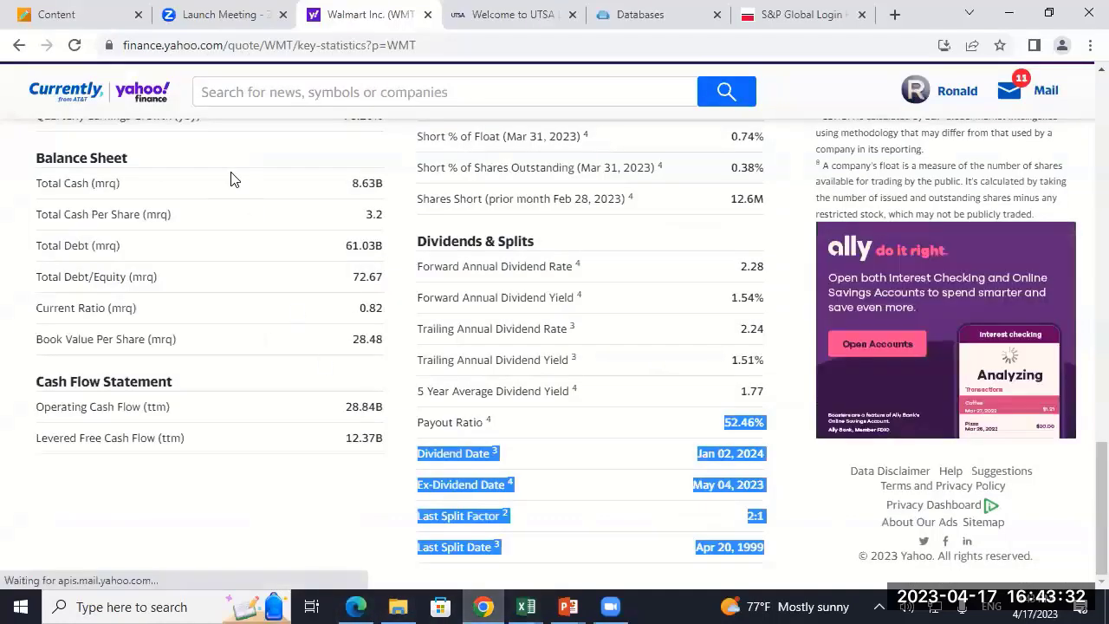
pyautogui.scroll(5, 190, 183)
pyautogui.scroll(10, 191, 182)
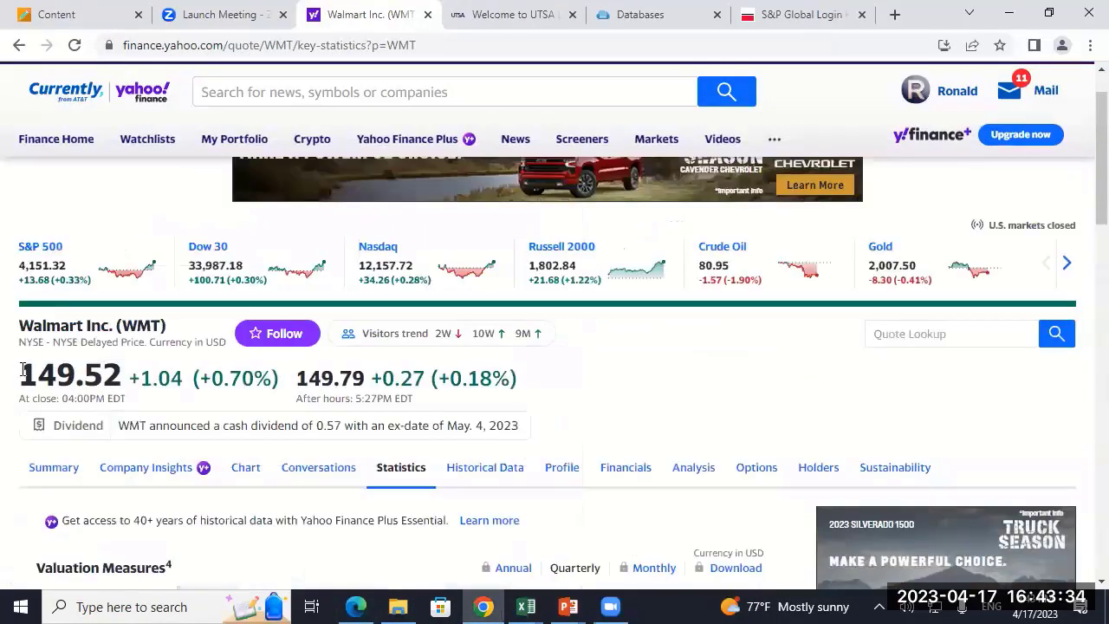
pyautogui.moveTo(20, 371); pyautogui.dragTo(122, 371)
# - Switch back to the WMTvaluation workbook in Excel and enter 149.52 in B88 with the accounting dollar format
pyautogui.moveTo(526, 607)
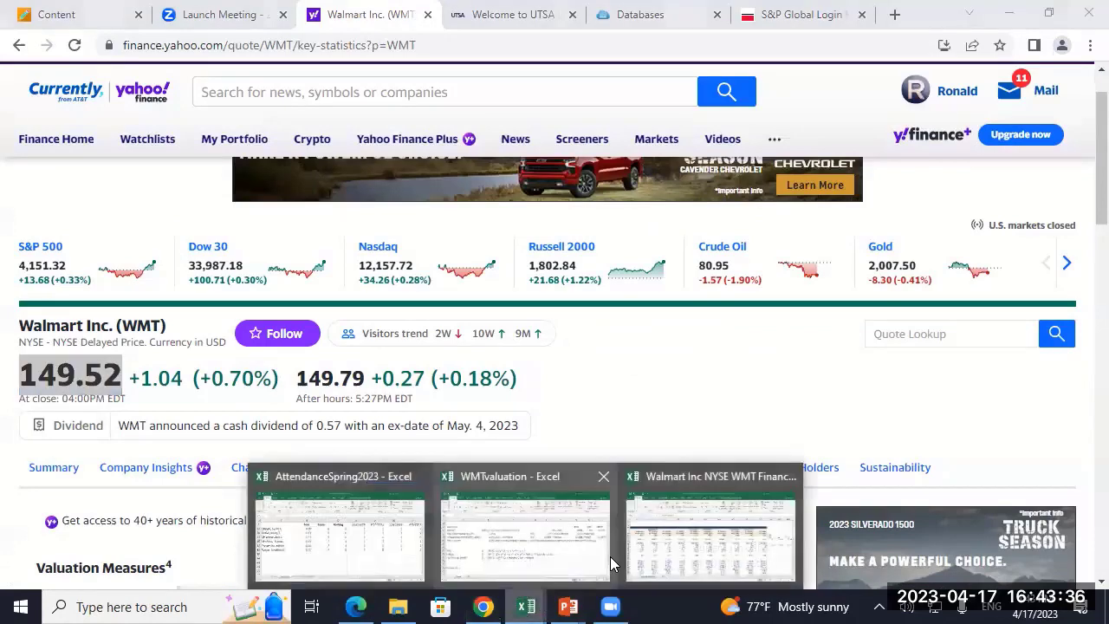
pyautogui.click(568, 559)
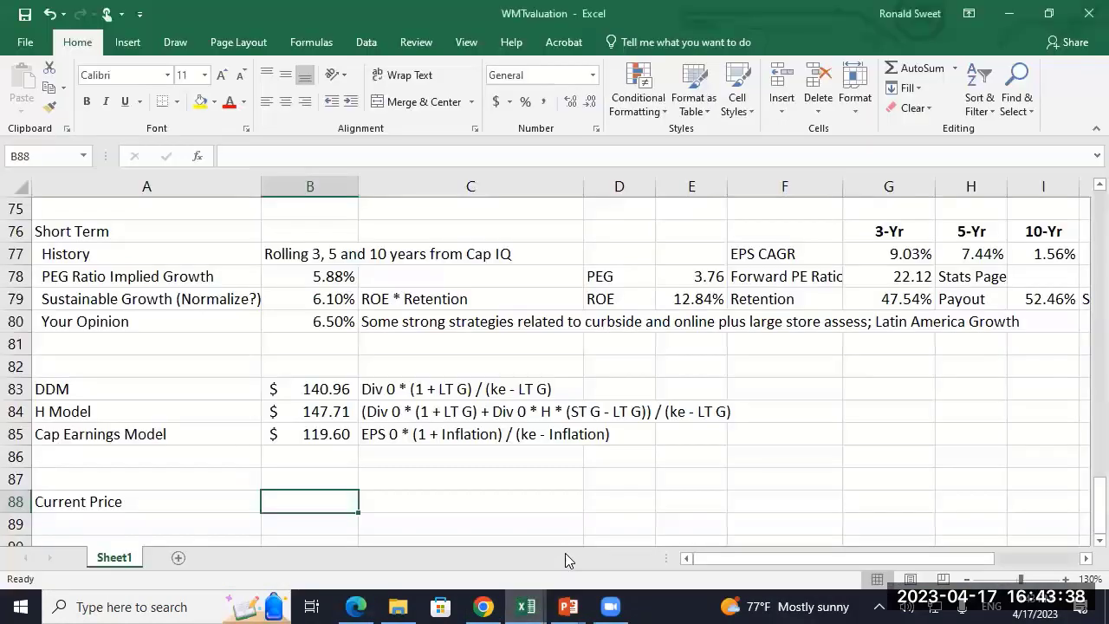
pyautogui.write('149.52')
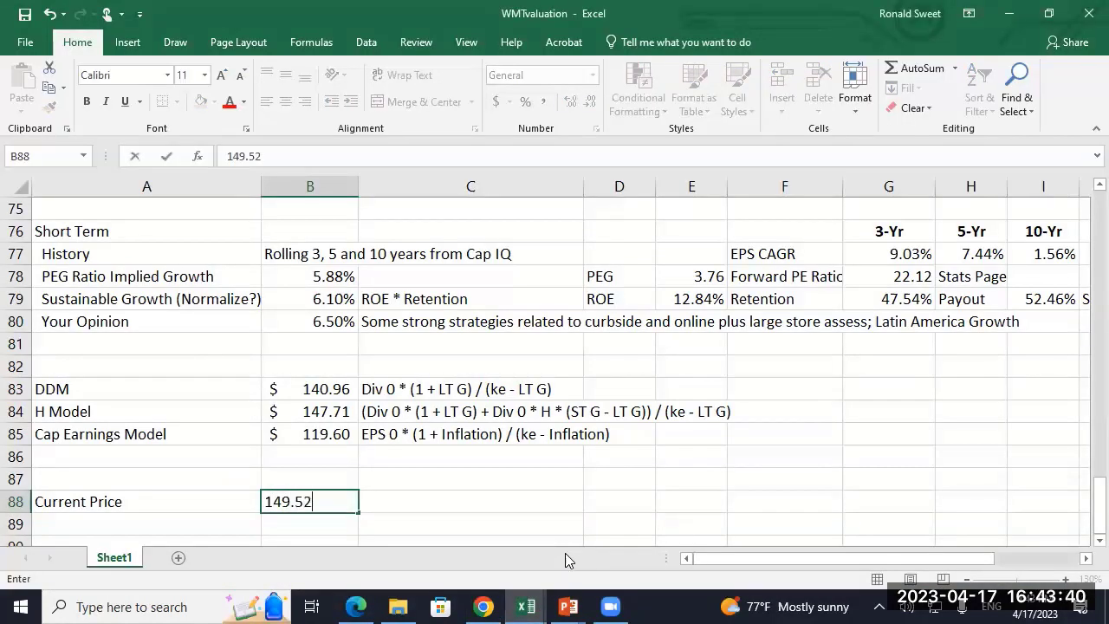
pyautogui.hotkey('ctrl', 'Return')
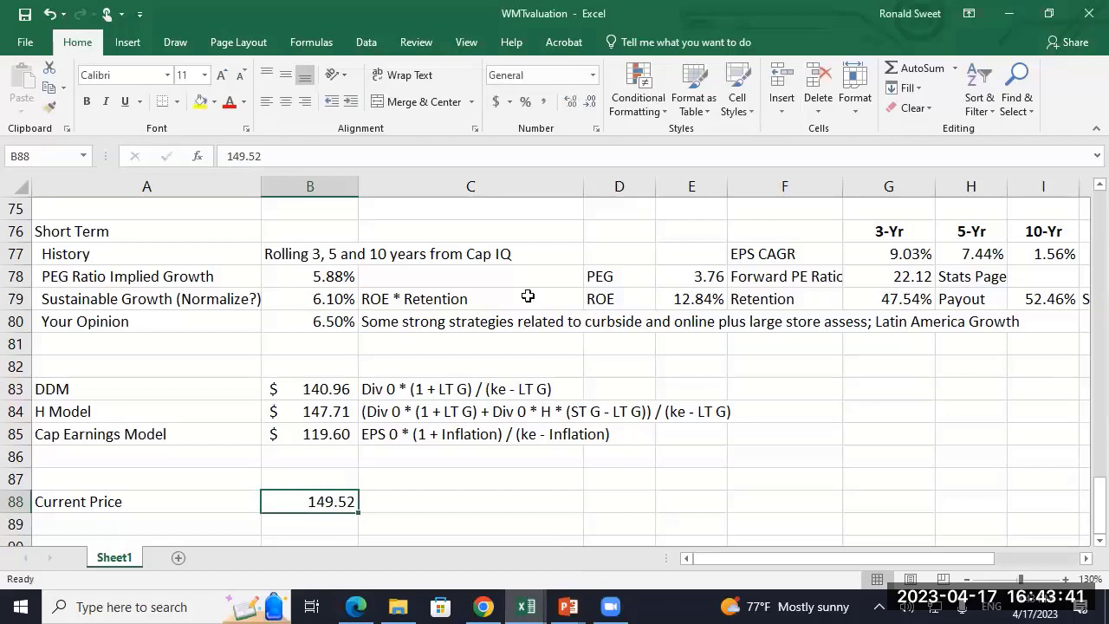
pyautogui.click(495, 102)
# - Enter an indented "Median" label in A86, beneath Cap Earnings Model
pyautogui.click(135, 459)
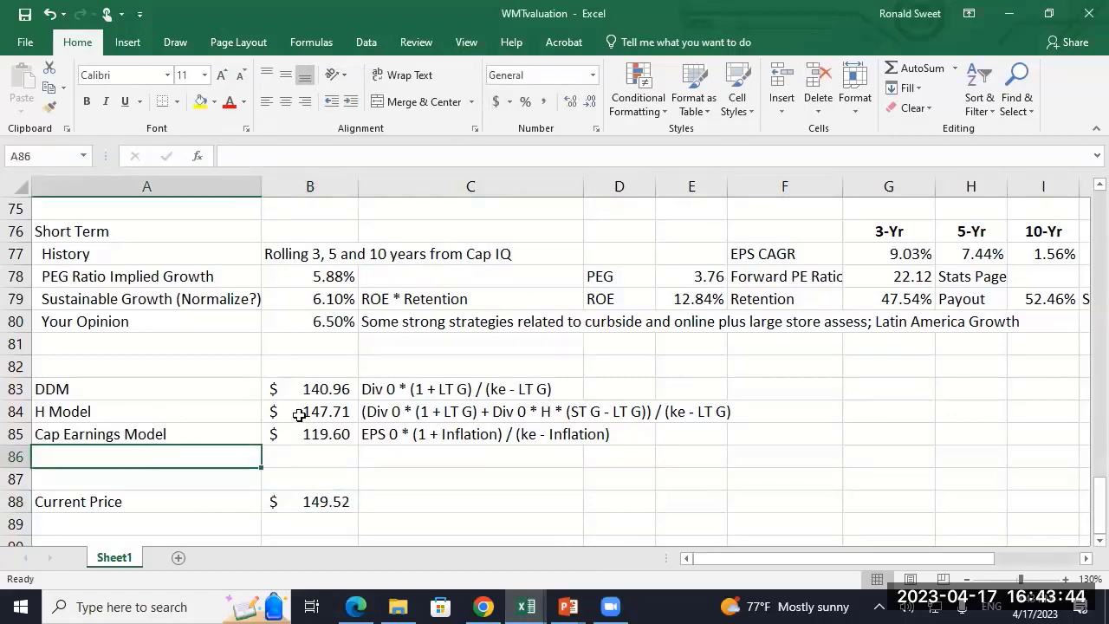
pyautogui.moveTo(299, 395); pyautogui.dragTo(298, 414)
pyautogui.click(162, 458)
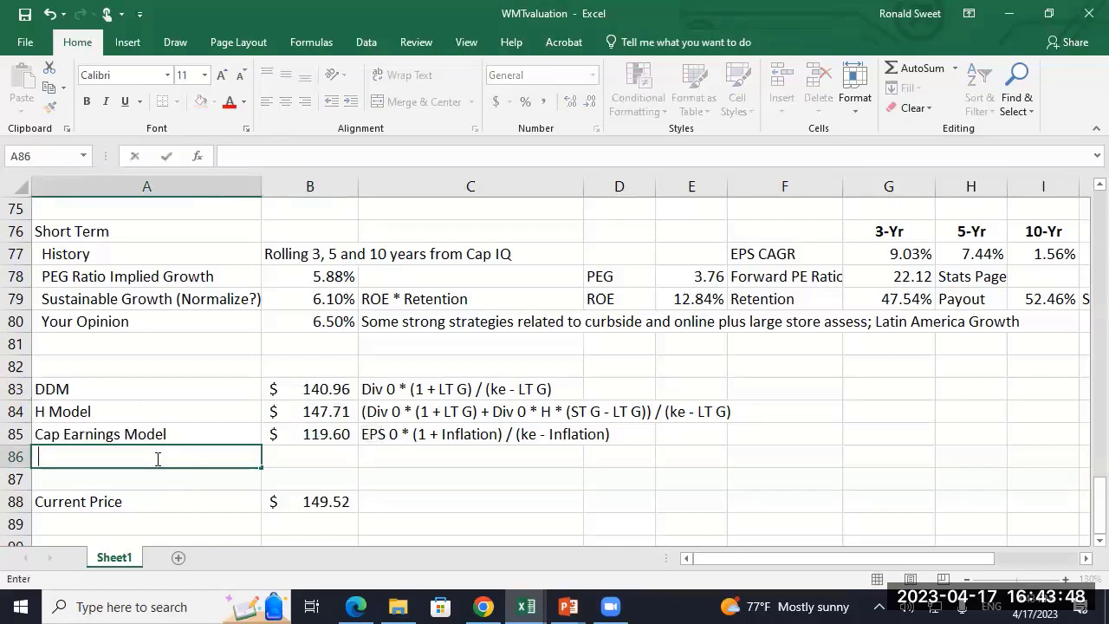
pyautogui.write('Median')
pyautogui.press('Return')
# - Calculate the median of the three model values in B86 with =MEDIAN(B83:B85)
pyautogui.press('Up')
pyautogui.press('Right')
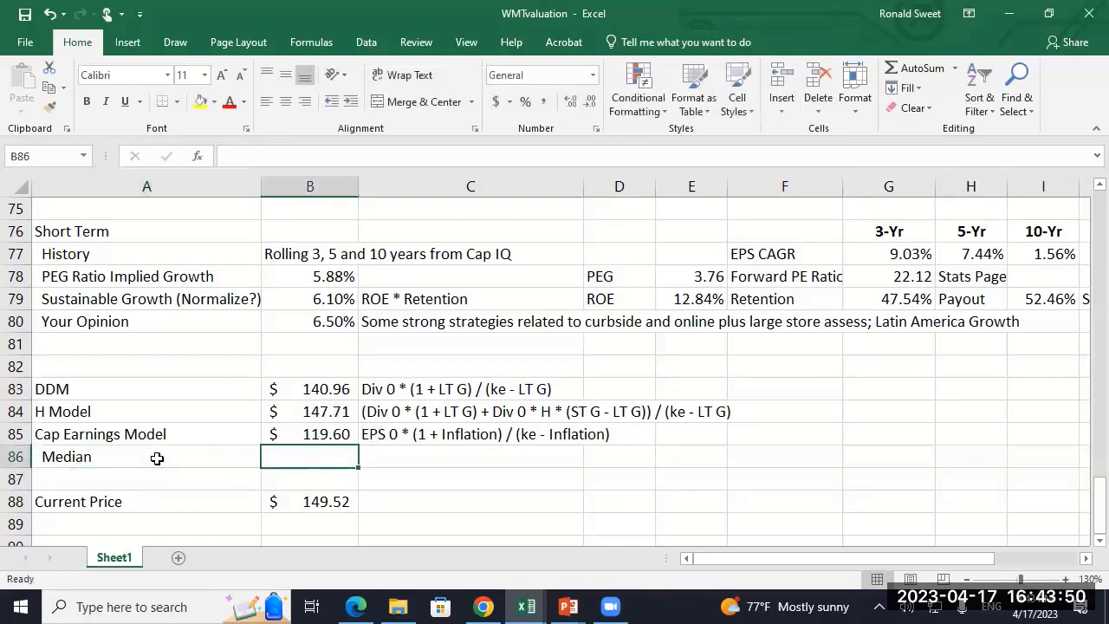
pyautogui.write('=median(')
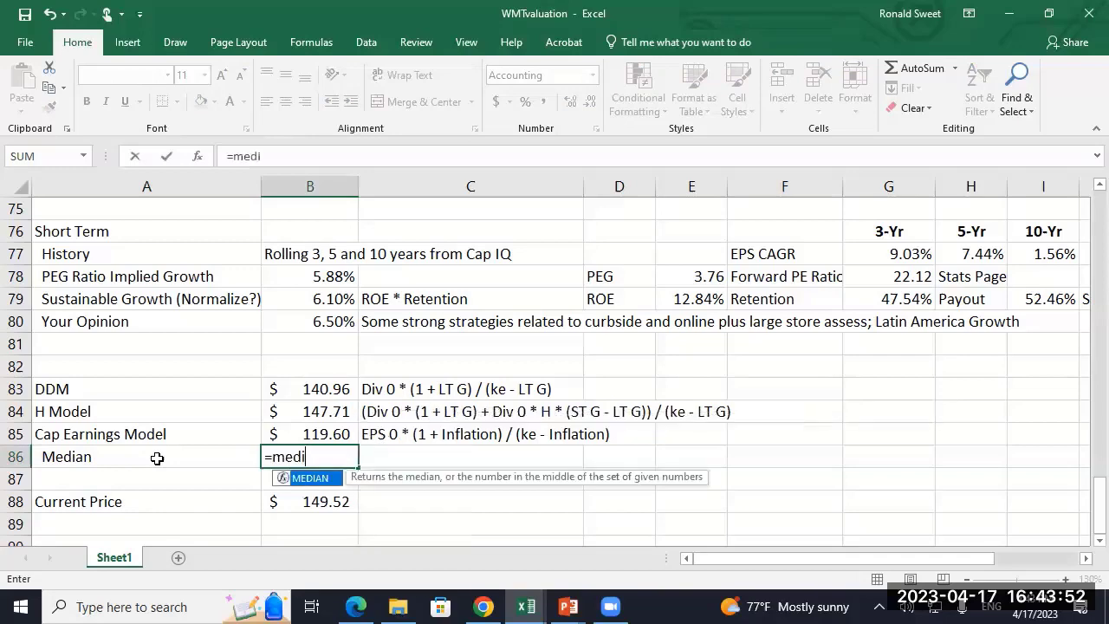
pyautogui.press('Up')
pyautogui.hotkey('shift', 'Up')
pyautogui.hotkey('shift', 'Up')
pyautogui.press('Return')
pyautogui.press('Up')
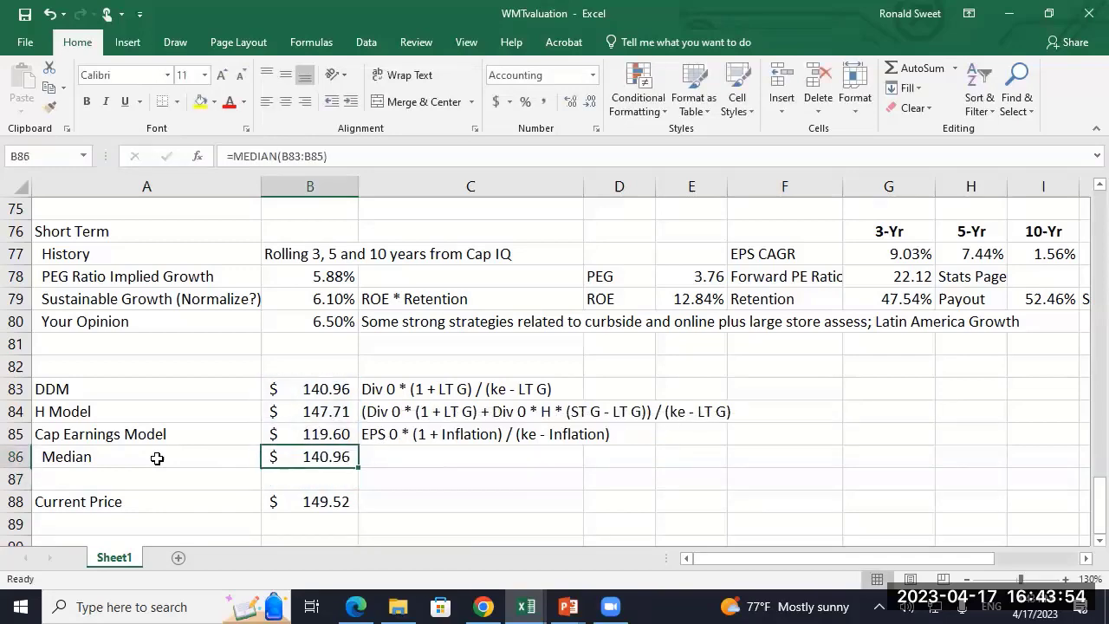
# - Enter the label "Recommendation" in A90, two rows beneath Current Price
pyautogui.press('Down')
pyautogui.press('Down')
pyautogui.press('Down')
pyautogui.press('Down')
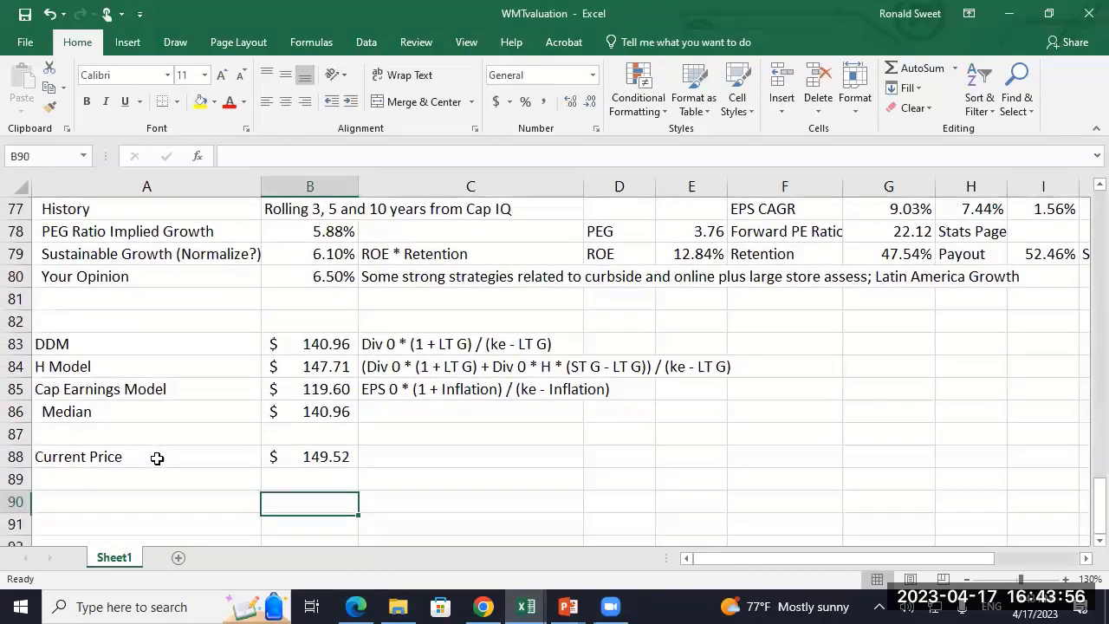
pyautogui.press('Up')
pyautogui.press('Down')
pyautogui.press('Left')
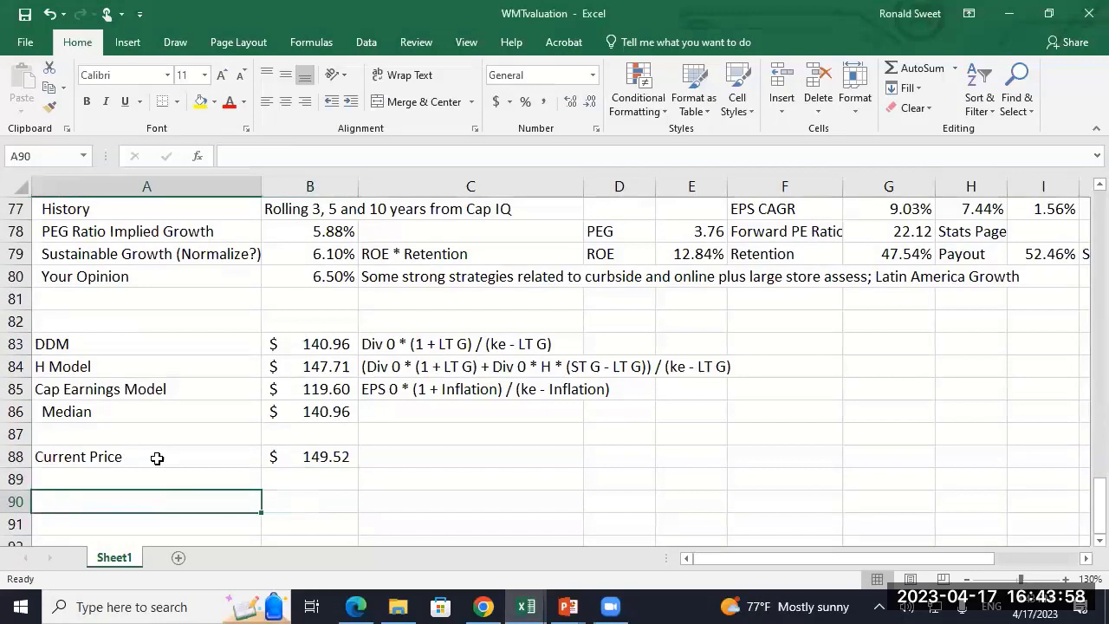
pyautogui.write('Recommendatio')
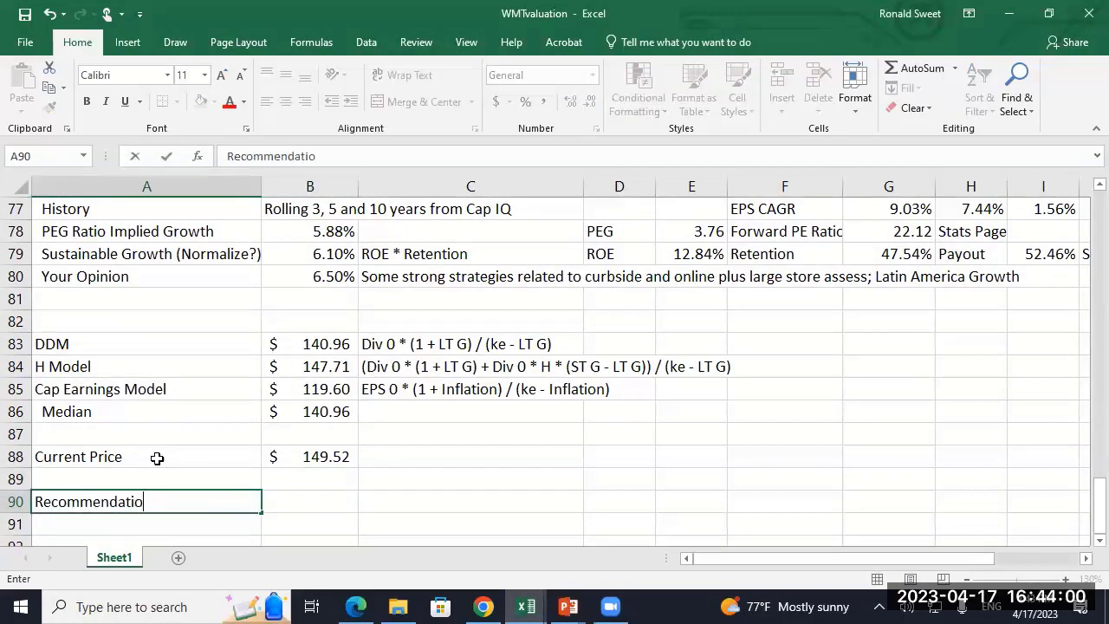
# - Complete the text in A90 as "Recommendation: Hold or weak Sell, Stock is slightly over valued"
pyautogui.write('n: Hold or')
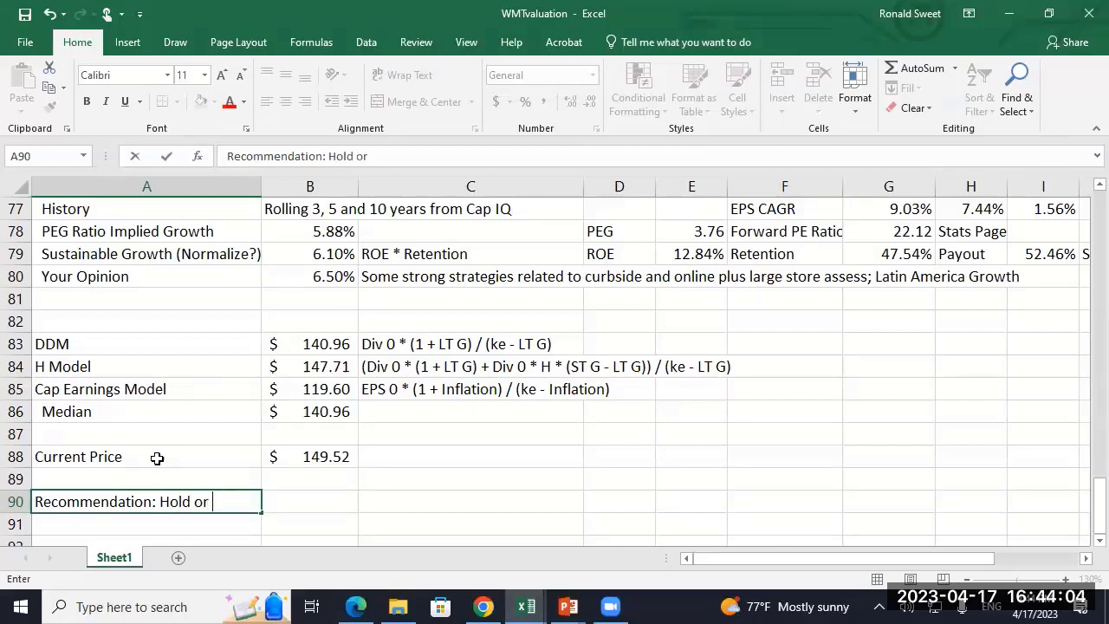
pyautogui.write(' weak Sell')
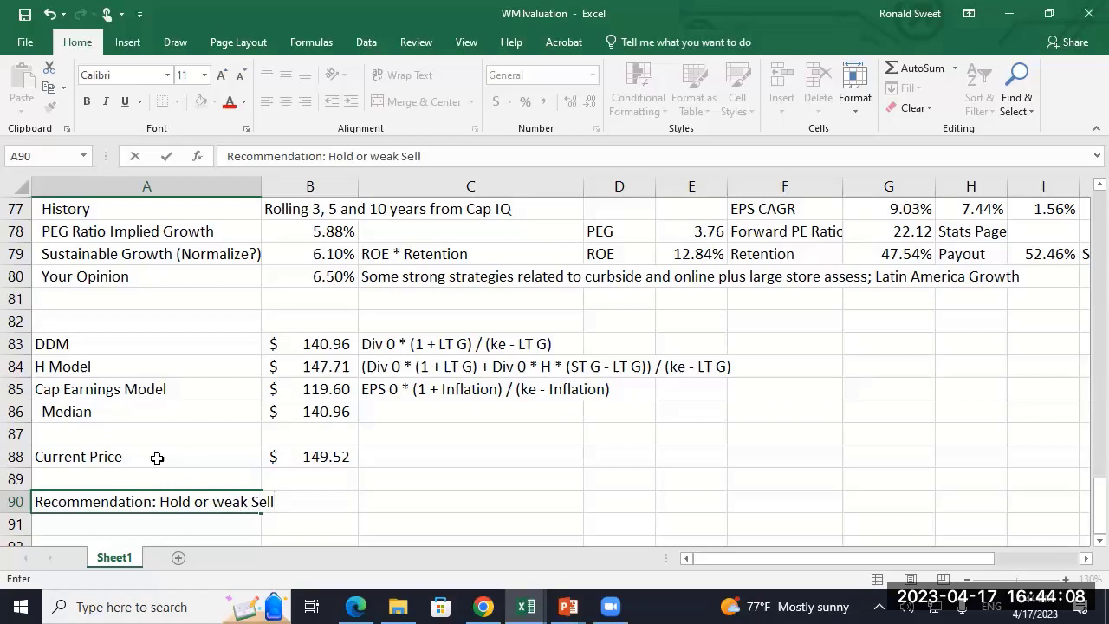
pyautogui.write(', Stock ')
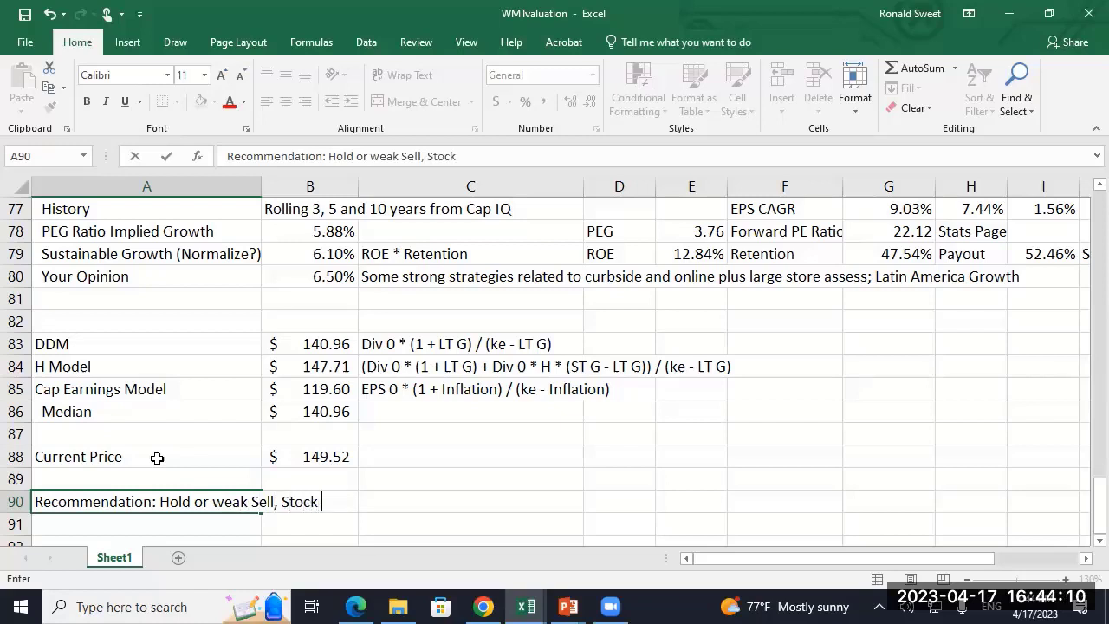
pyautogui.write('is slightly ove')
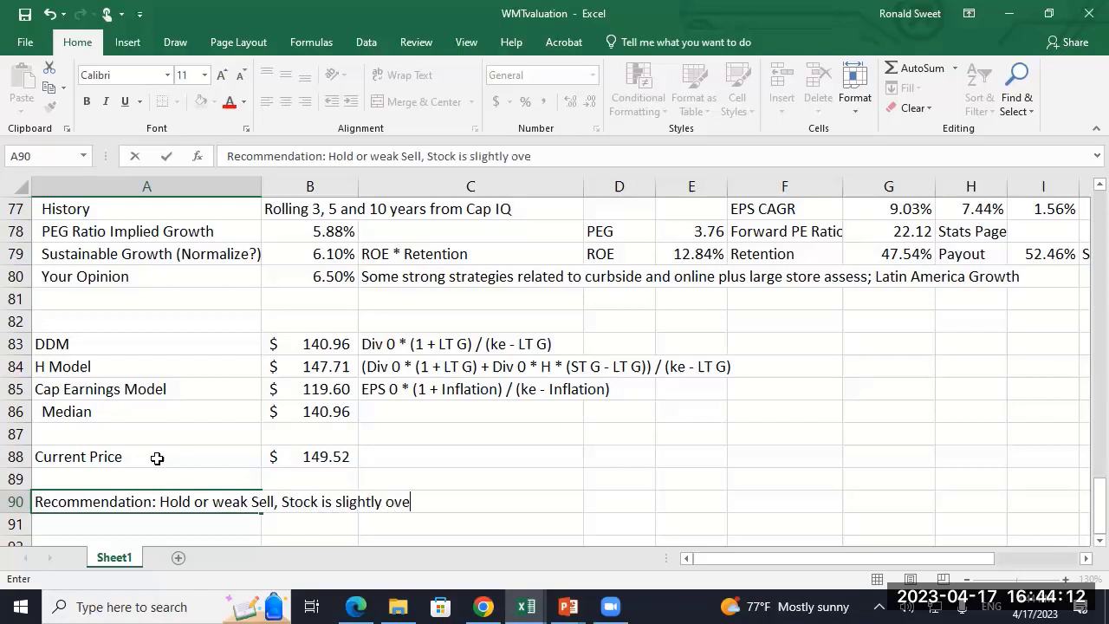
pyautogui.write('r valued')
pyautogui.press('Return')
# - In C88, calculate how far the current price exceeds the median valuation with the formula +B88/B86-1
pyautogui.press('Up')
pyautogui.press('Up')
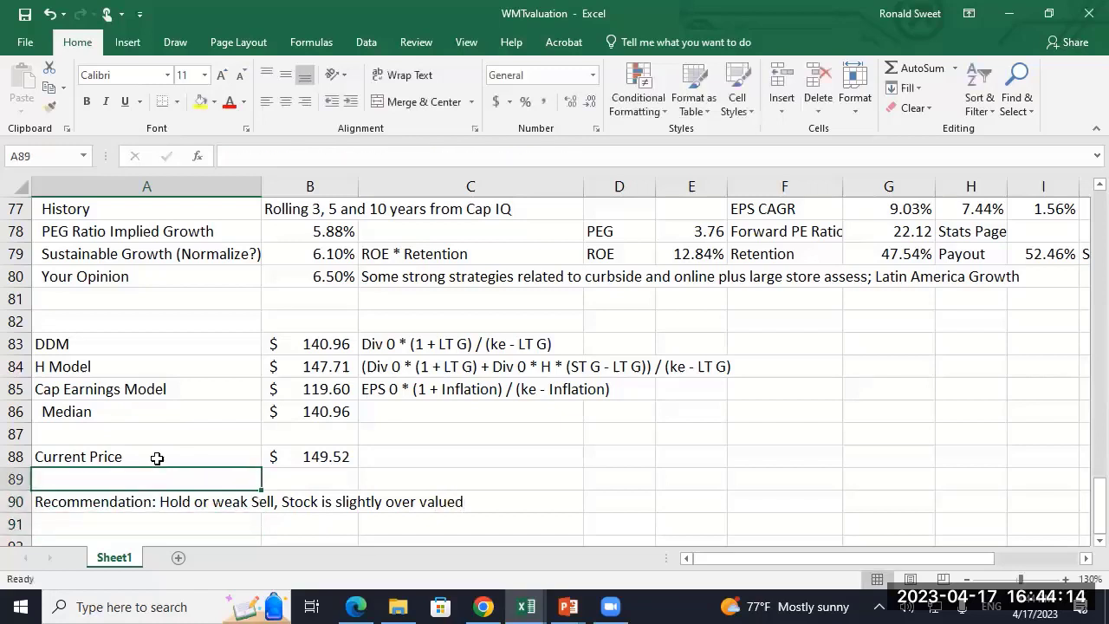
pyautogui.press('Right')
pyautogui.press('Right')
pyautogui.press('Up')
pyautogui.write('+')
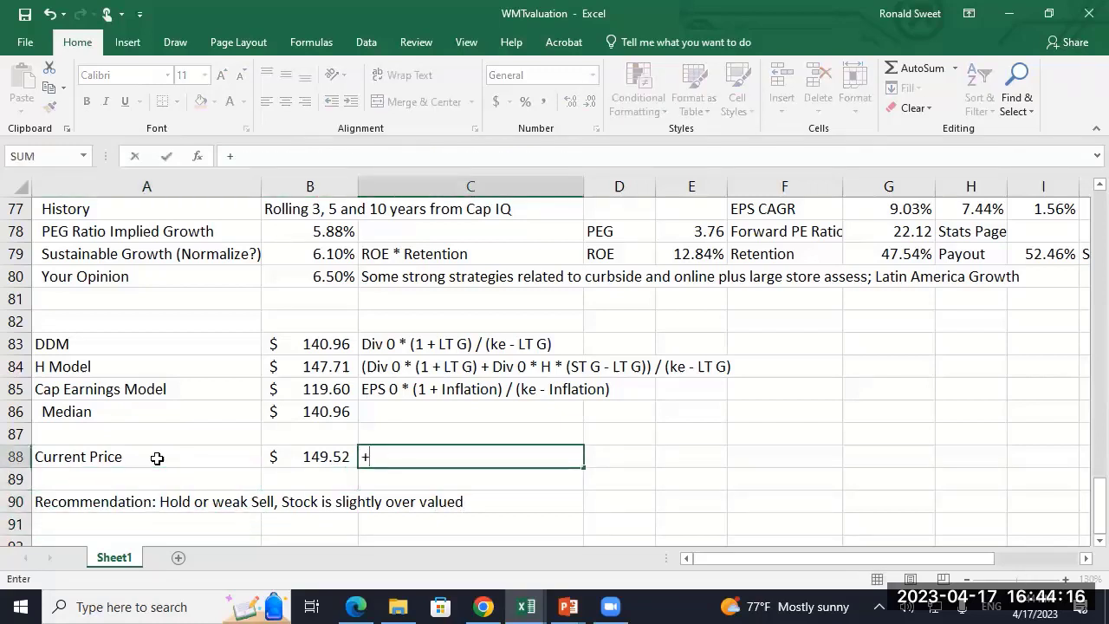
pyautogui.press('Left')
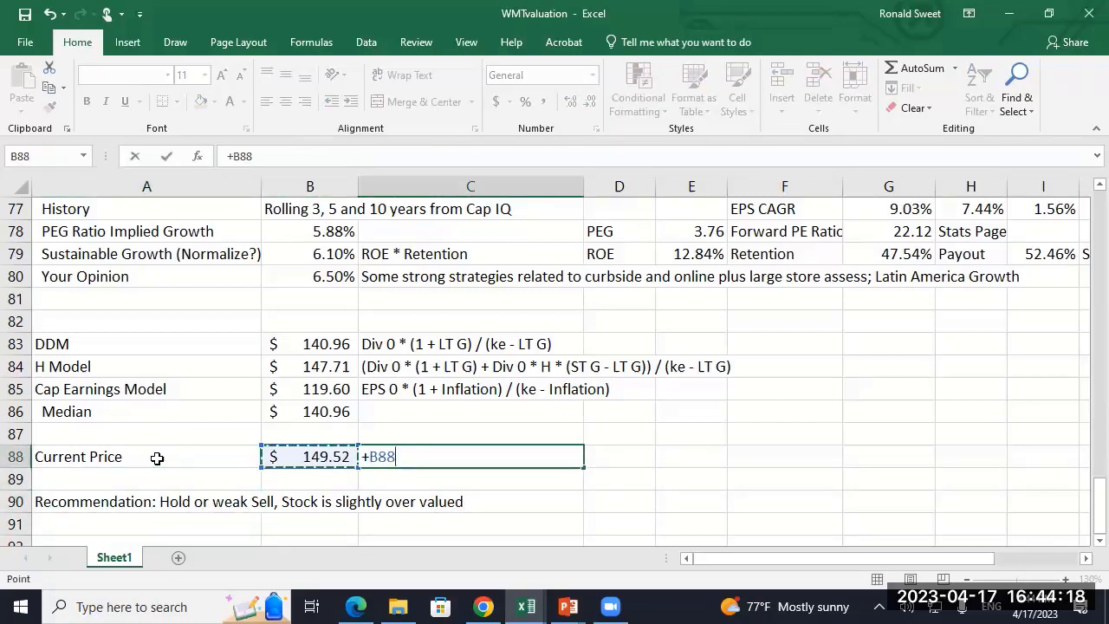
pyautogui.write('/')
pyautogui.press('Left')
pyautogui.press('Up')
pyautogui.press('Up')
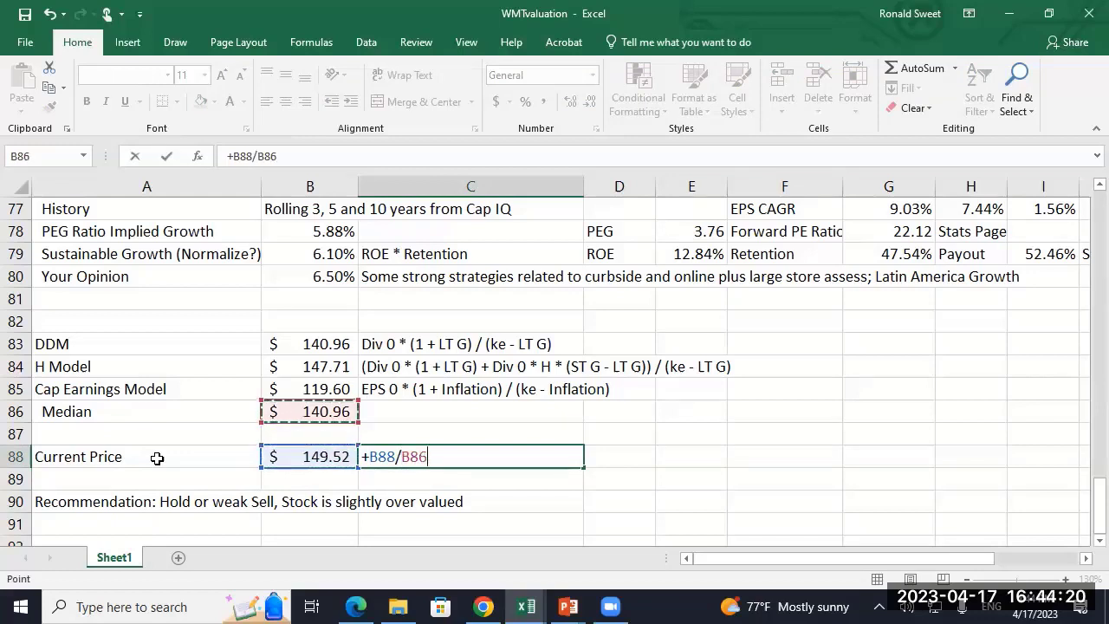
pyautogui.write('-1')
pyautogui.press('Return')
pyautogui.press('Up')
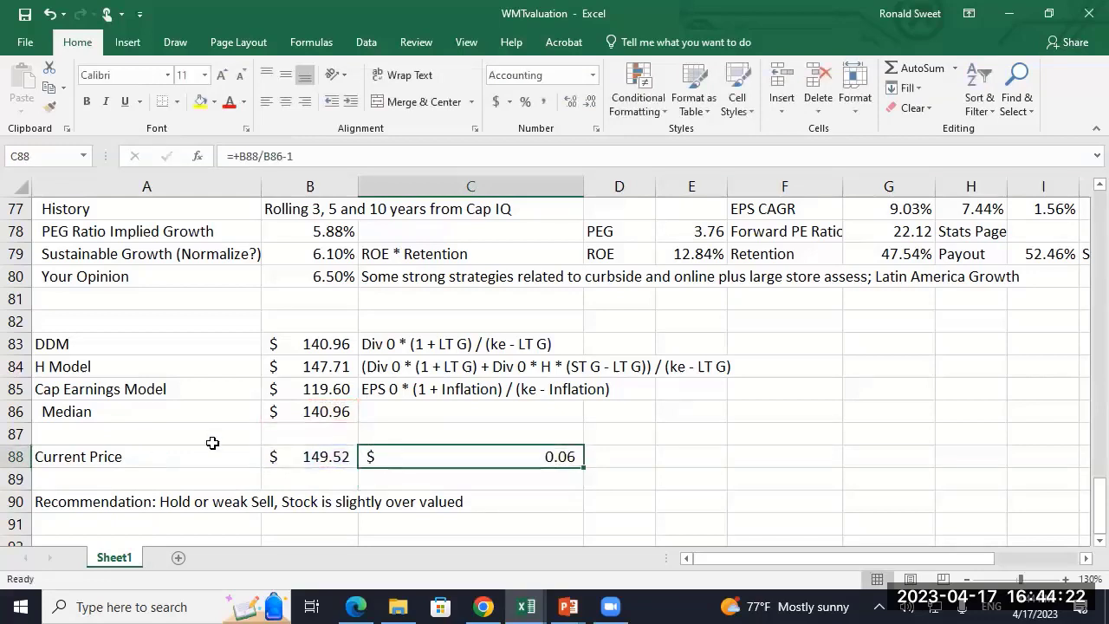
# - Format the price difference in C88 as a percentage with two decimal places
pyautogui.click(525, 102)
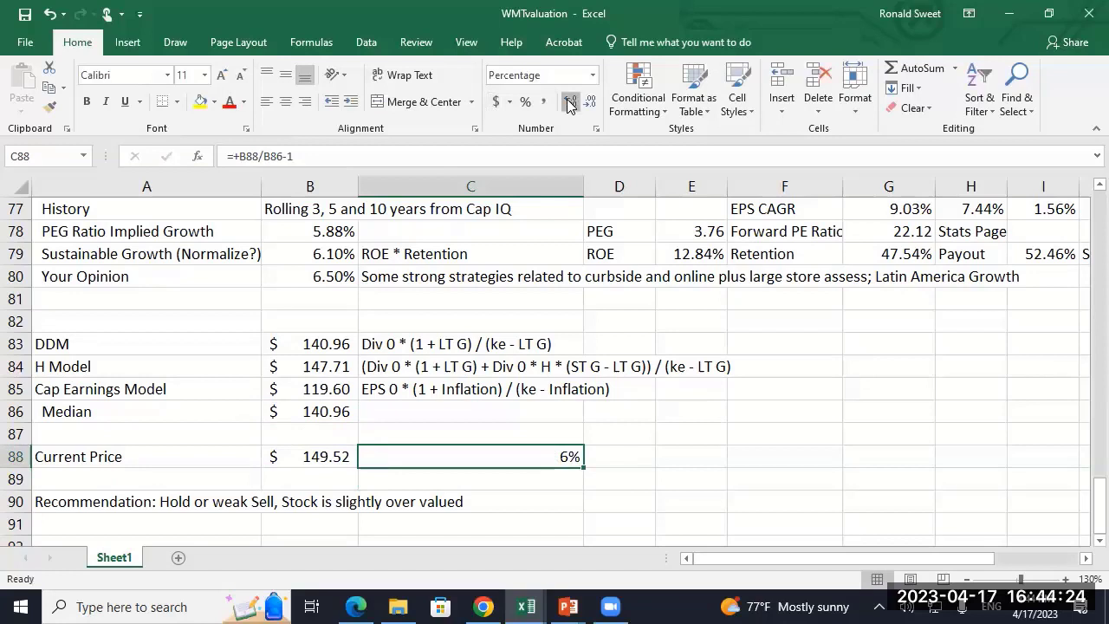
pyautogui.click(570, 102)
pyautogui.click(569, 101)
# - Append "by 6%" to the end of the recommendation text in A90
pyautogui.press('Down')
pyautogui.press('Down')
pyautogui.press('Left')
pyautogui.press('Left')
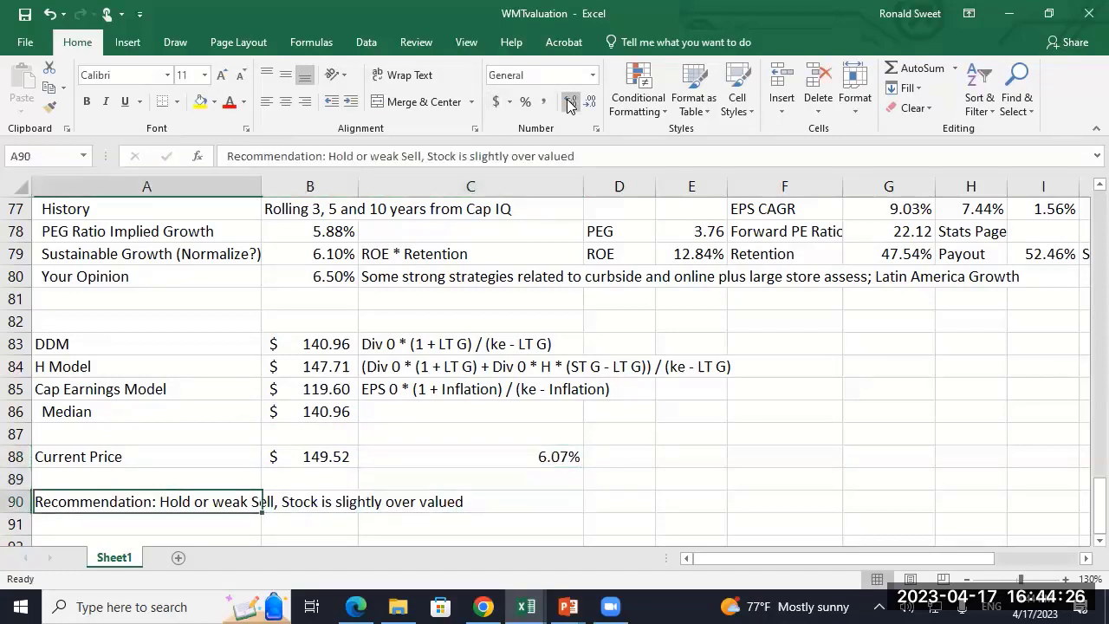
pyautogui.press('F2')
pyautogui.hotkey('ctrl', 'Left')
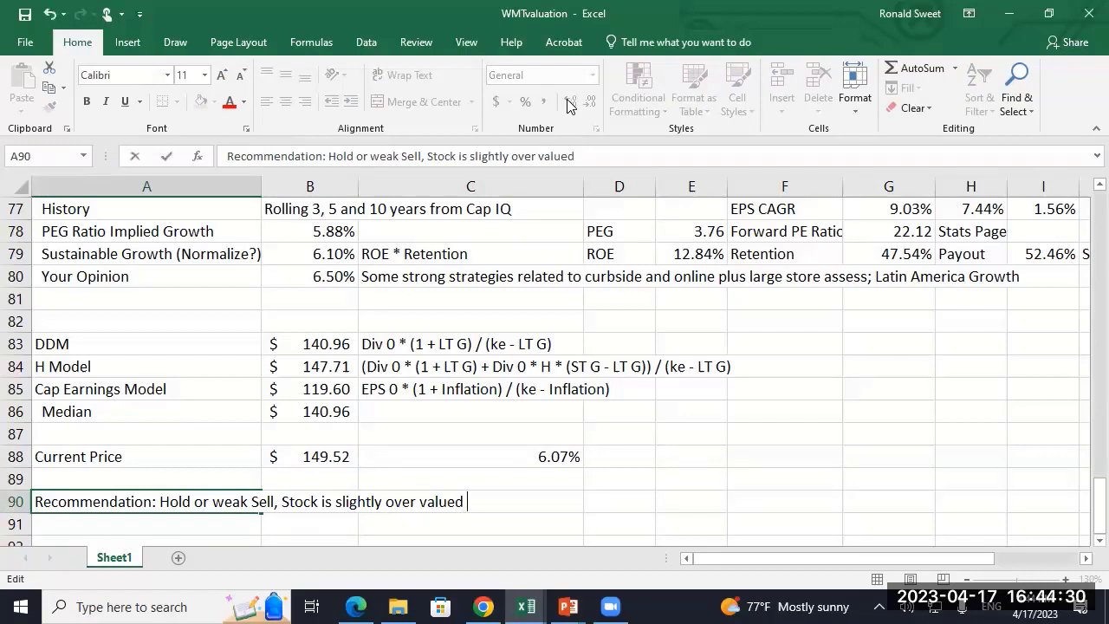
pyautogui.write('by 6')
pyautogui.write('%$')
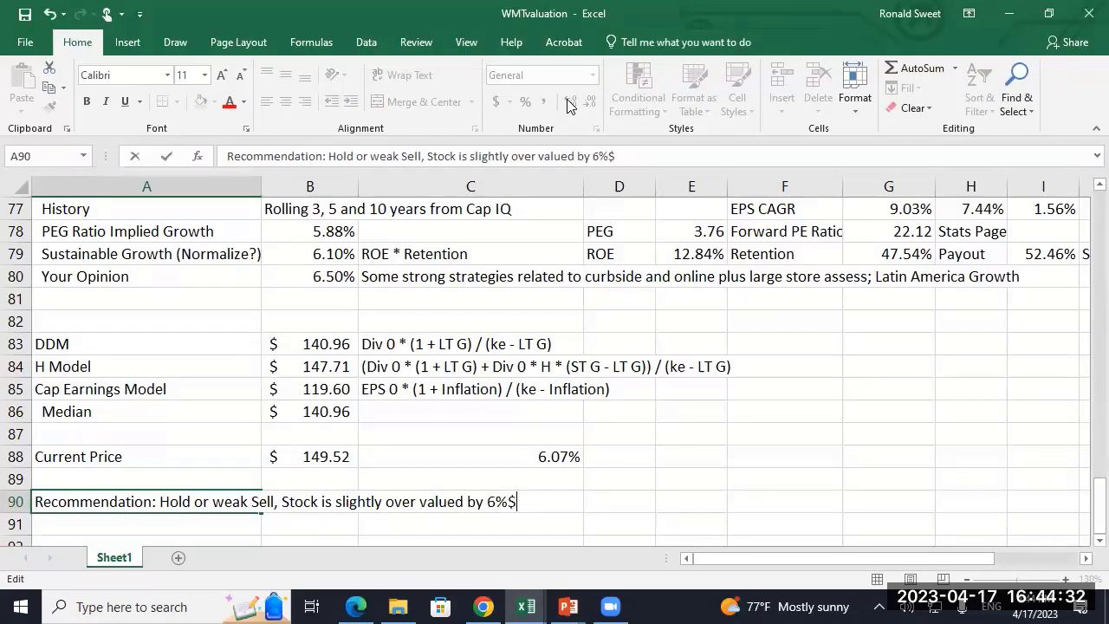
pyautogui.press('BackSpace')
pyautogui.press('Return')
pyautogui.press('Up')
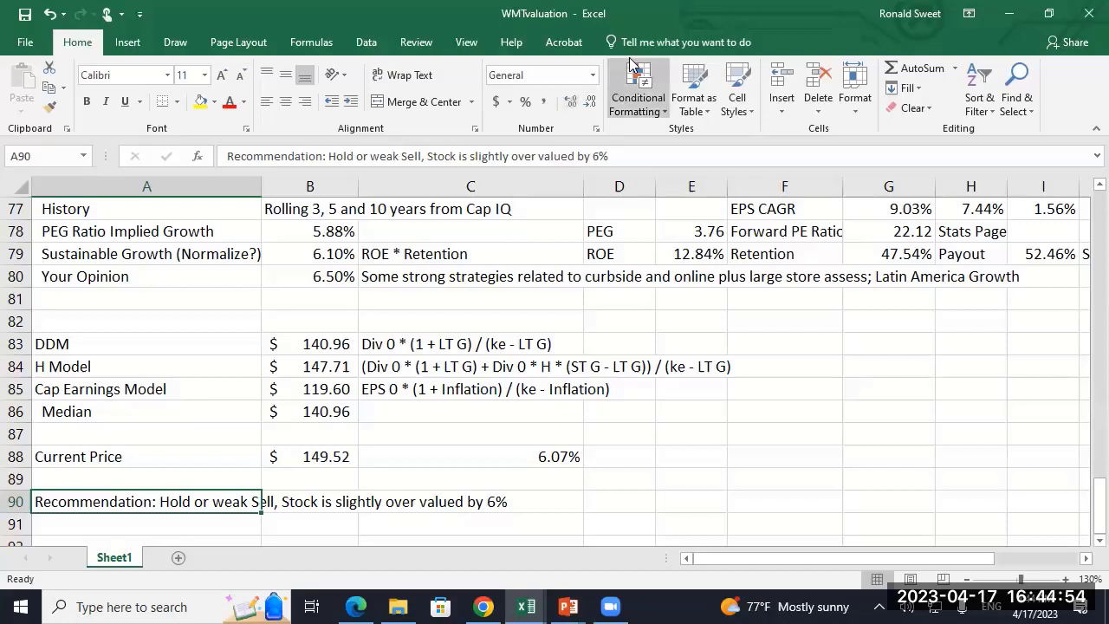
# - Calculate the average of the three model valuations, B83:B85, in the blank cell B87 below the median
pyautogui.click(293, 404)
pyautogui.press('Down')
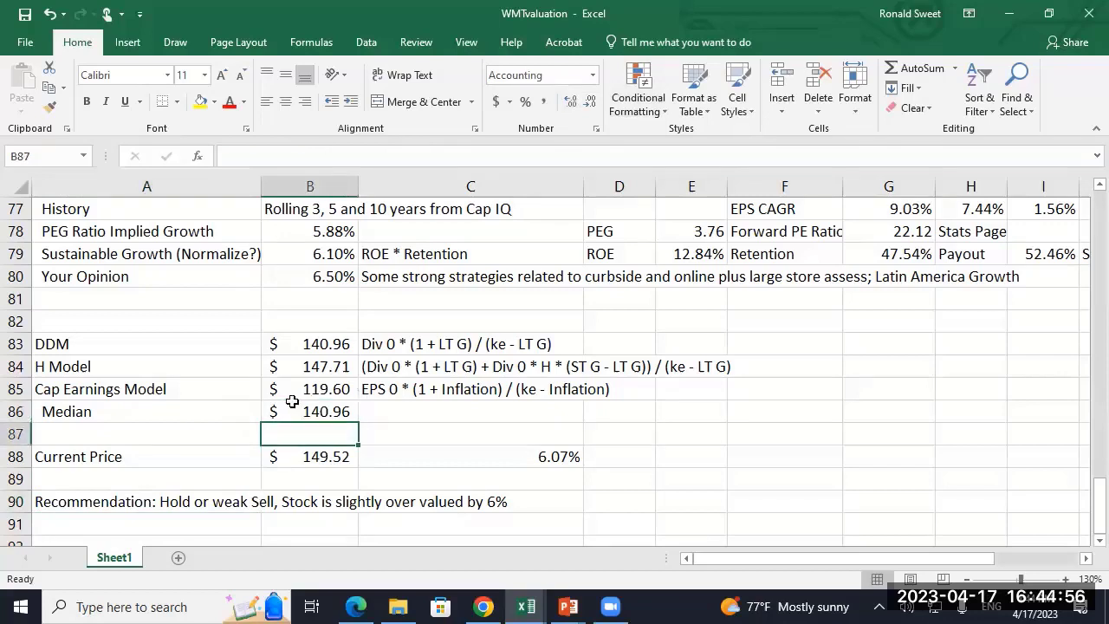
pyautogui.press('Up')
pyautogui.press('Down')
pyautogui.write('=average(')
pyautogui.click(293, 399)
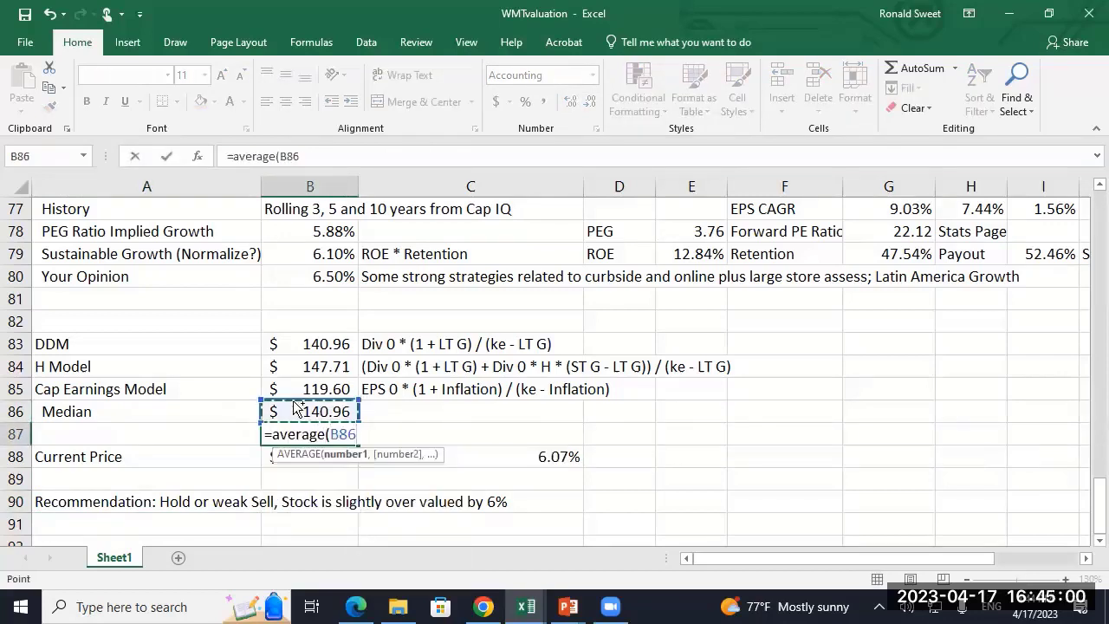
pyautogui.hotkey('shift', 'Up')
pyautogui.hotkey('shift', 'Up')
pyautogui.press('Return')
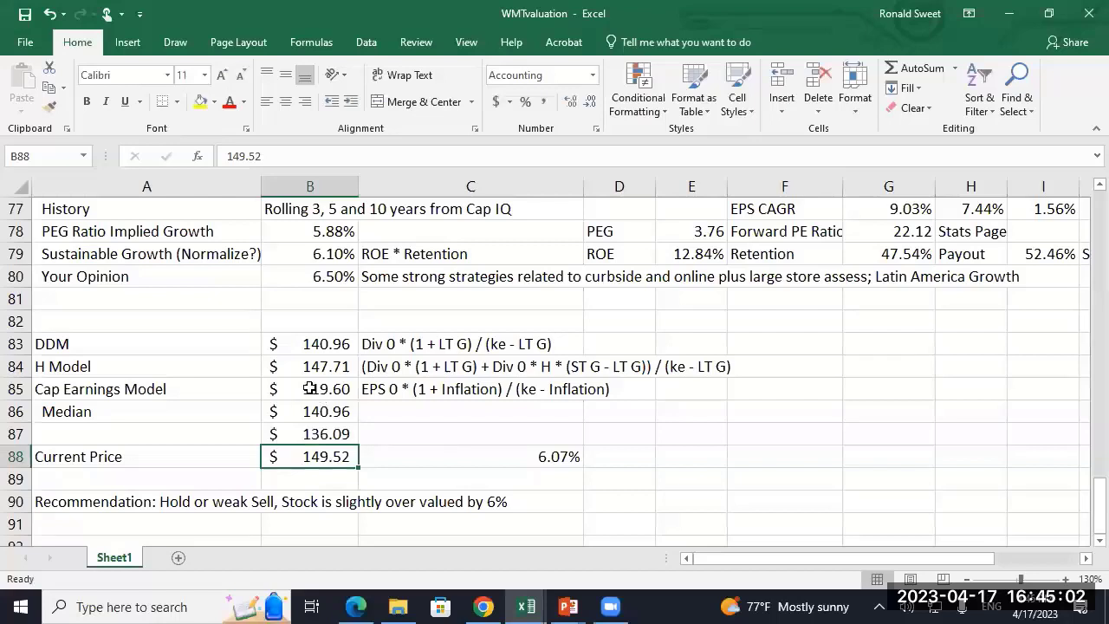
# - Review the individual model valuations against the average and clear the average from B87
pyautogui.click(304, 394)
pyautogui.moveTo(298, 344); pyautogui.dragTo(297, 364)
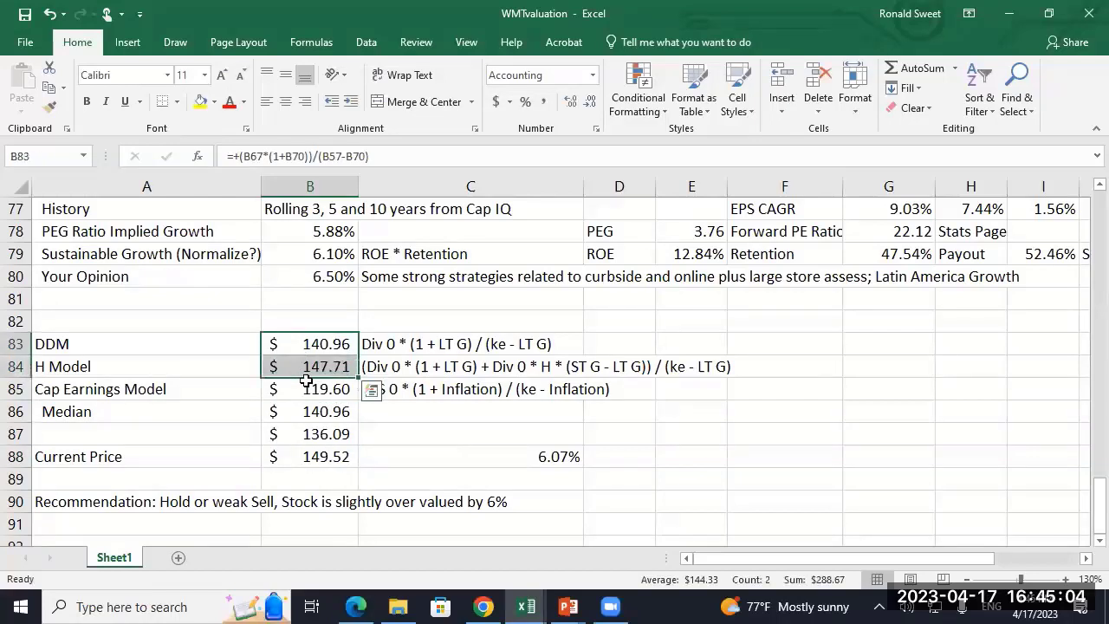
pyautogui.click(279, 389)
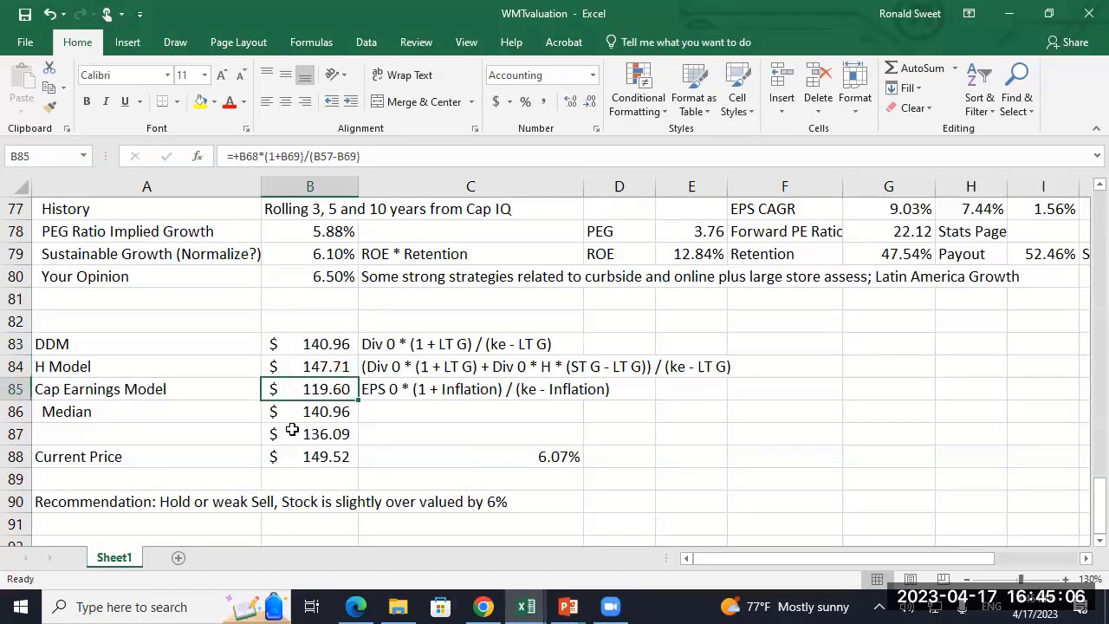
pyautogui.click(293, 434)
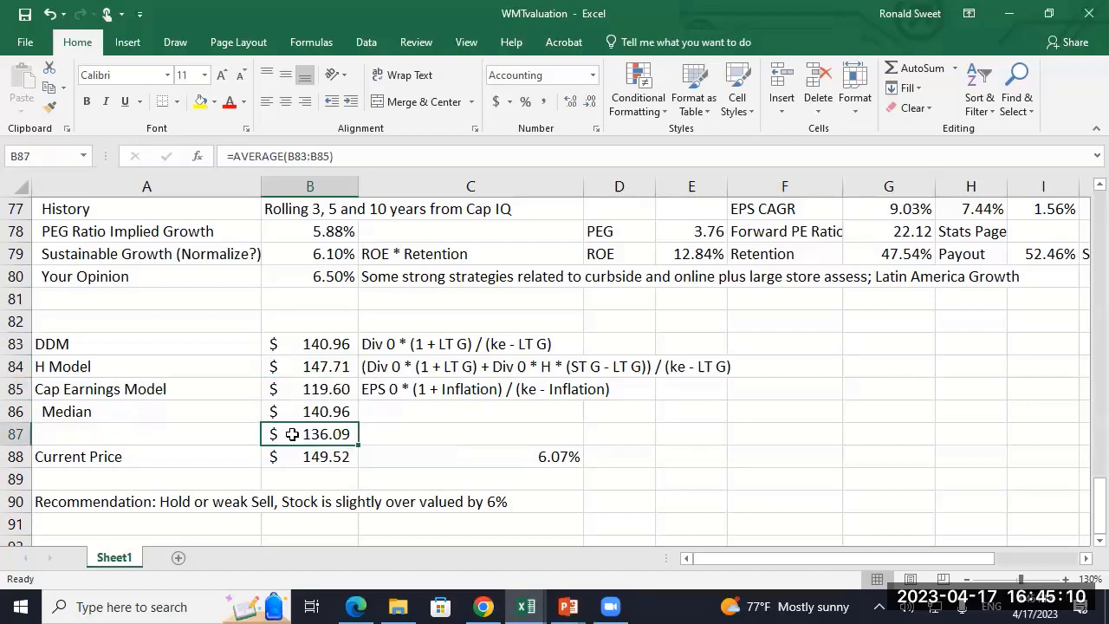
pyautogui.press('Delete')
pyautogui.press('Up')
pyautogui.press('Up')
pyautogui.press('Up')
pyautogui.press('Up')
pyautogui.press('Left')
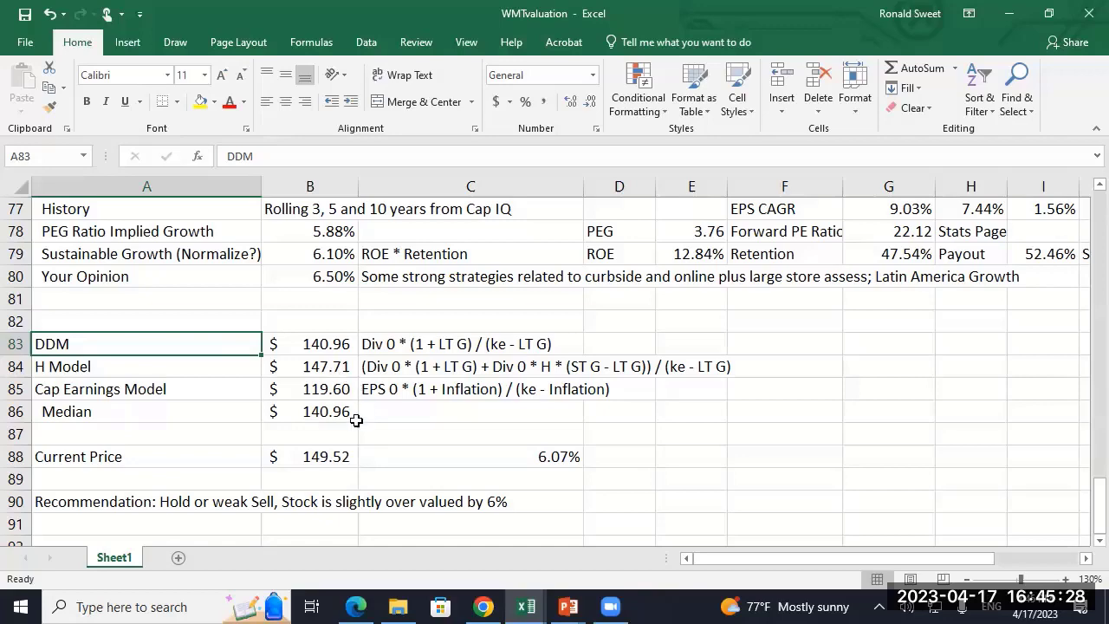
# - Enter the label "Beta" in D95, in the empty area below the recommendation
pyautogui.scroll(-3, 351, 416)
pyautogui.click(186, 388)
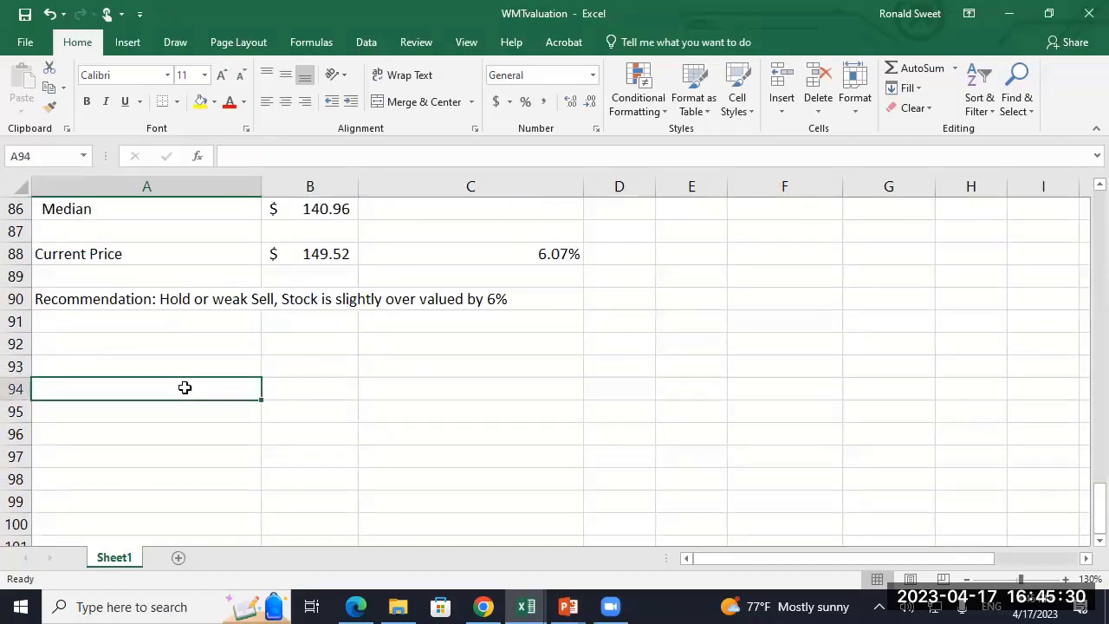
pyautogui.press('Right')
pyautogui.press('Right')
pyautogui.press('Down')
pyautogui.press('Right')
pyautogui.press('Right')
pyautogui.press('Left')
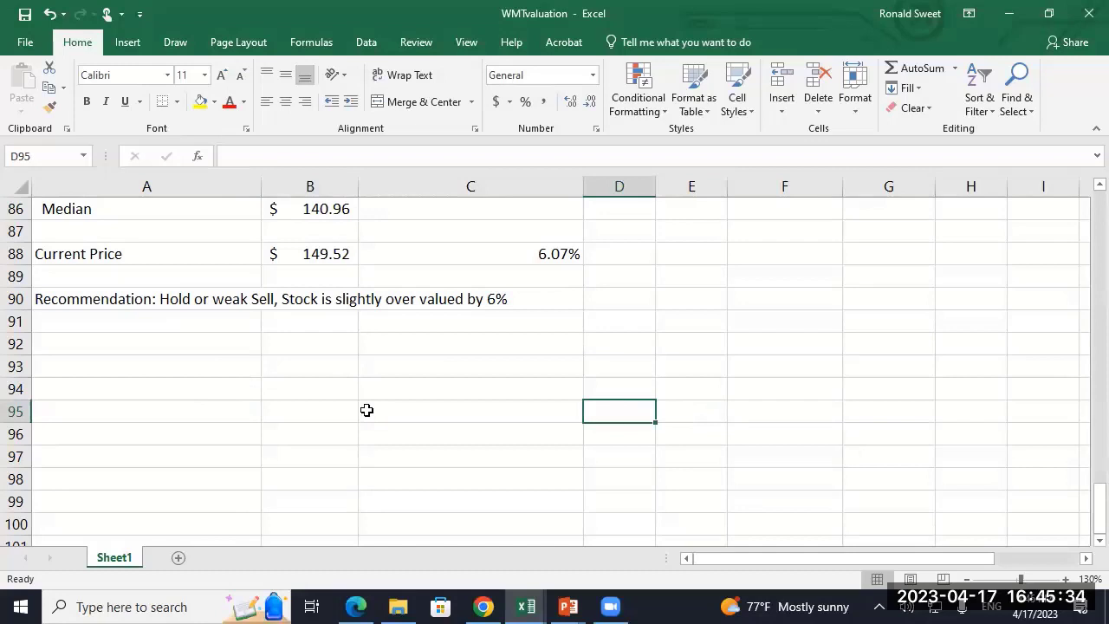
pyautogui.write('Beta')
pyautogui.press('Tab')
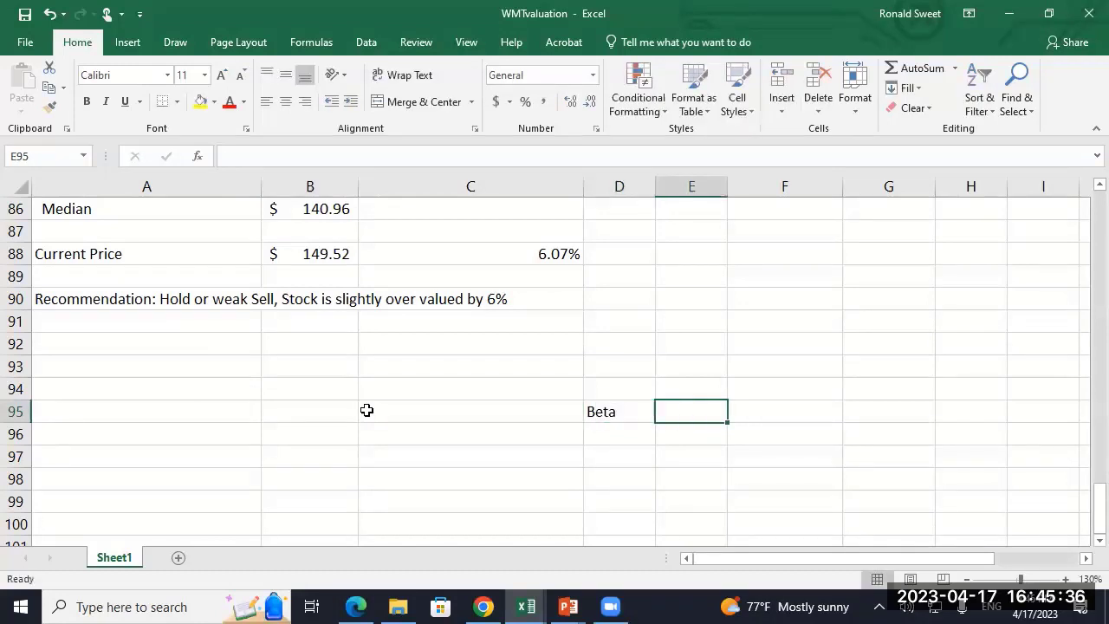
pyautogui.hotkey('shift', 'F10')
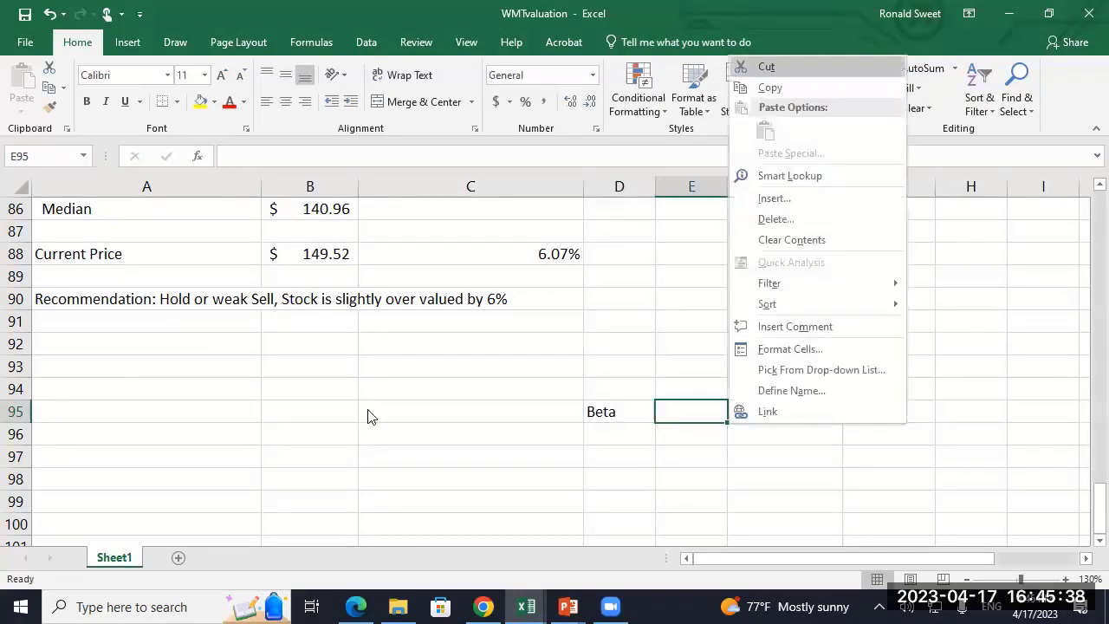
pyautogui.press('Escape')
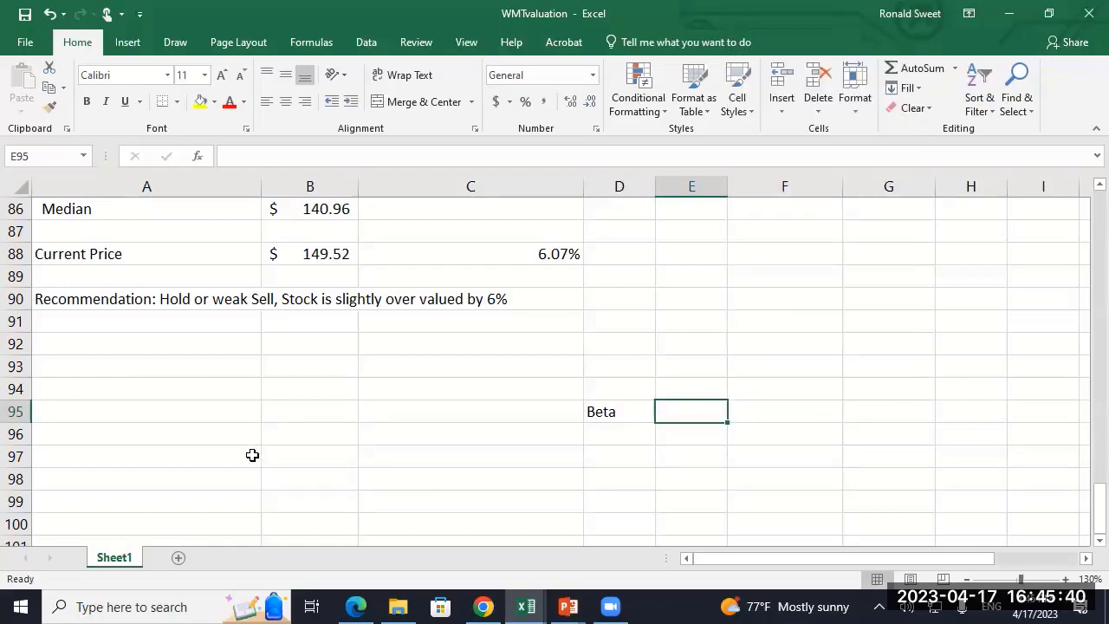
# - Look up the Final Beta assumption in B55 of the Beta section
pyautogui.hotkey('ctrl', 'Home')
pyautogui.scroll(1, 252, 455)
pyautogui.scroll(-9, 252, 455)
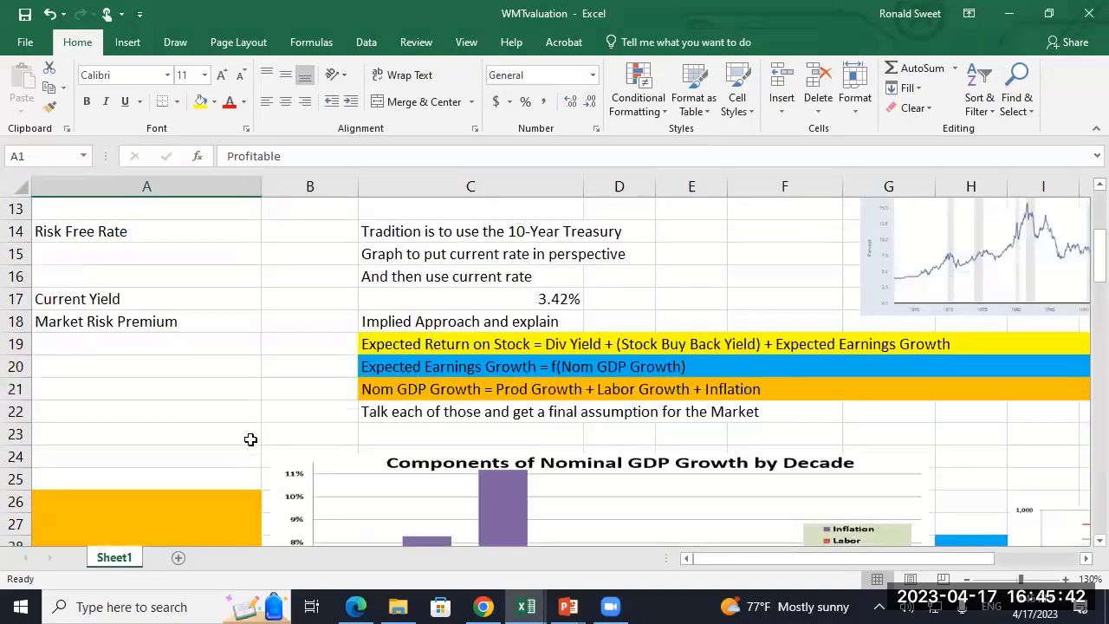
pyautogui.scroll(-5, 251, 446)
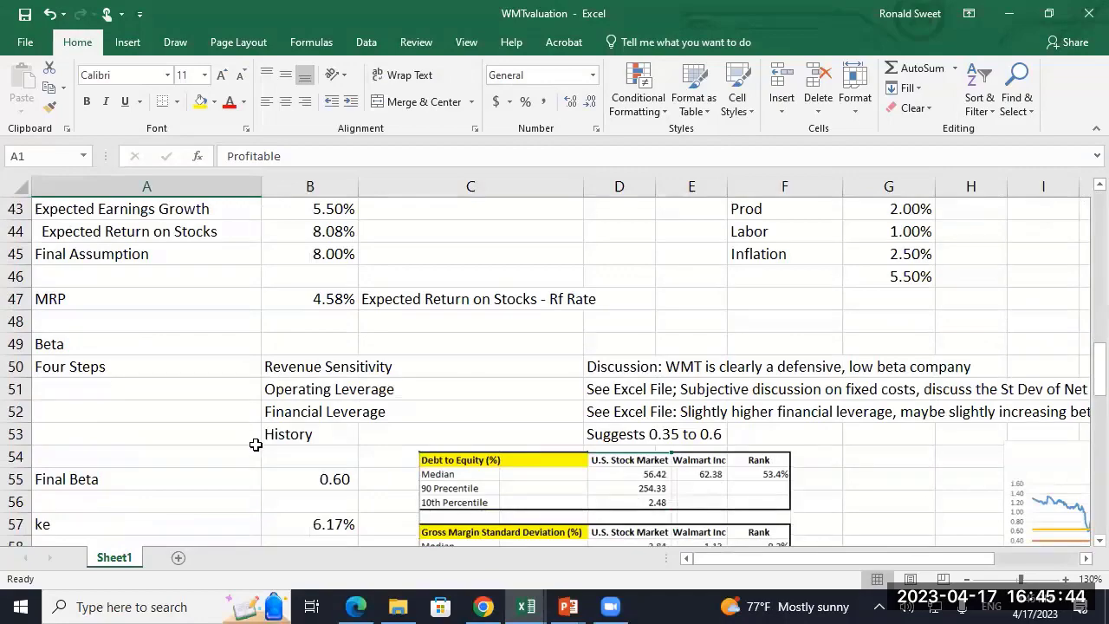
pyautogui.scroll(-2, 251, 446)
pyautogui.click(313, 340)
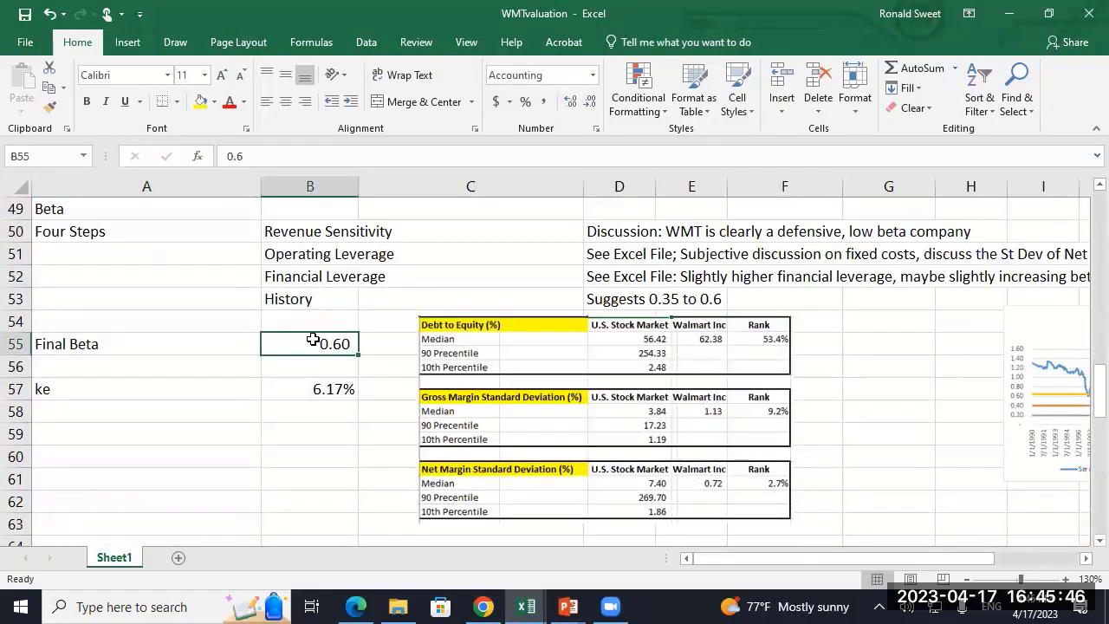
pyautogui.press('pagedown')
pyautogui.press('pagedown')
pyautogui.press('pagedown')
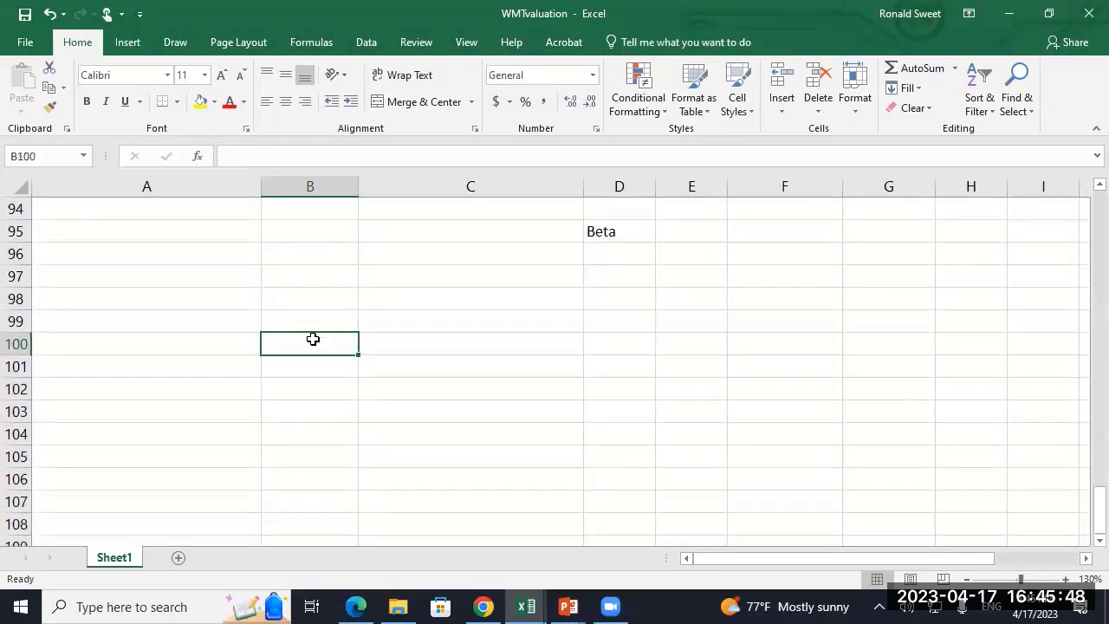
# - Enter 0.8 in E95 as the first value of the Beta row
pyautogui.press('Right')
pyautogui.press('Right')
pyautogui.press('Up')
pyautogui.press('Up')
pyautogui.press('Up')
pyautogui.press('Up')
pyautogui.press('Up')
pyautogui.press('Up')
pyautogui.press('Up')
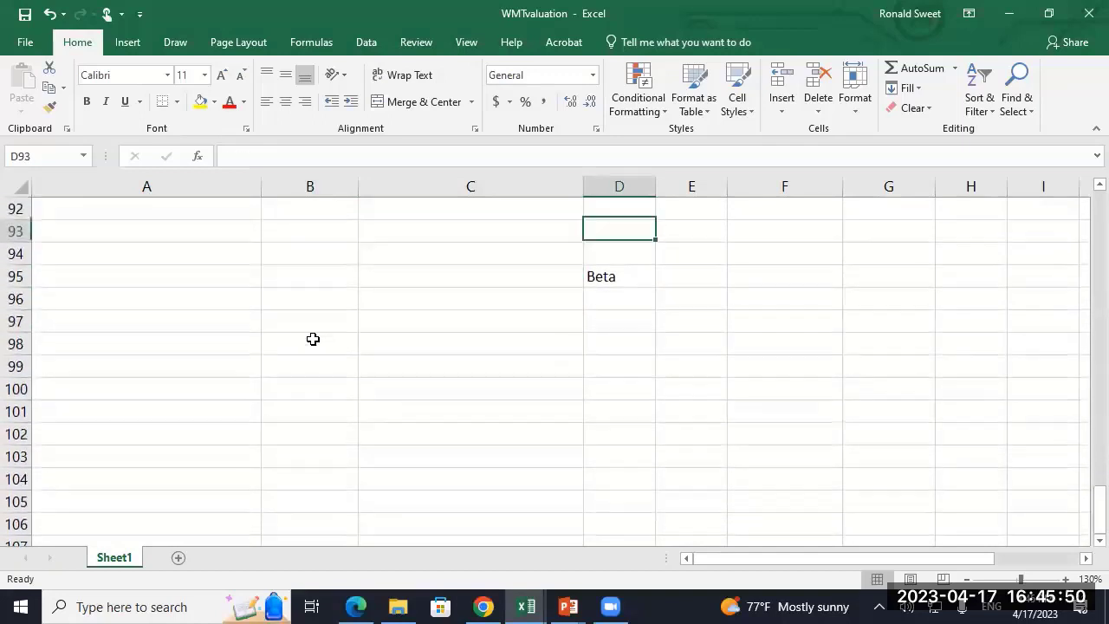
pyautogui.press('Down')
pyautogui.press('Down')
pyautogui.press('Right')
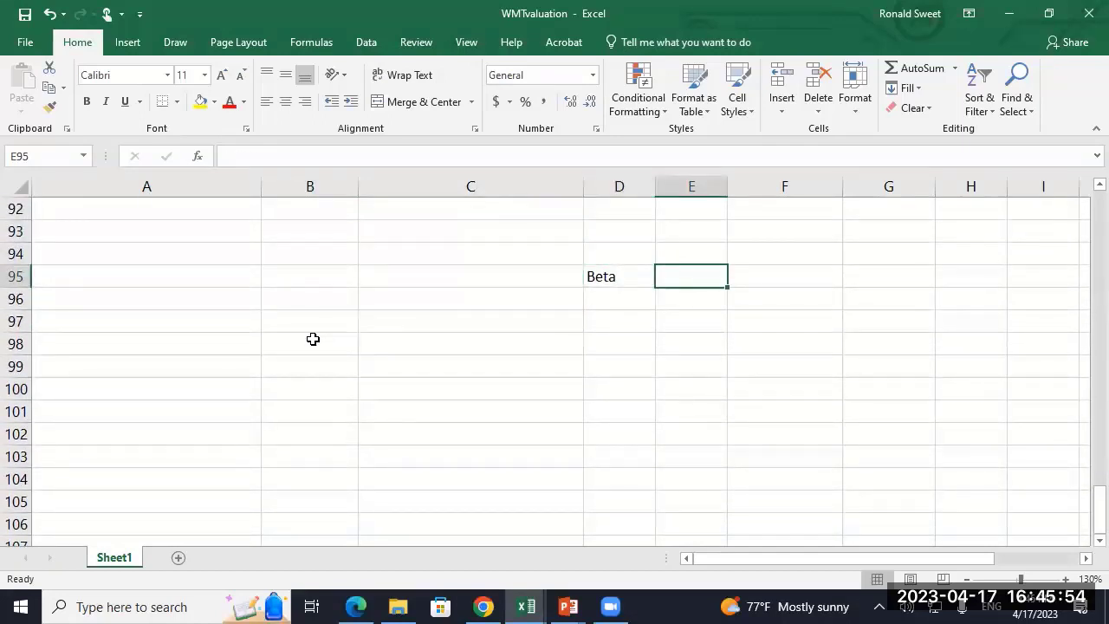
pyautogui.write('.')
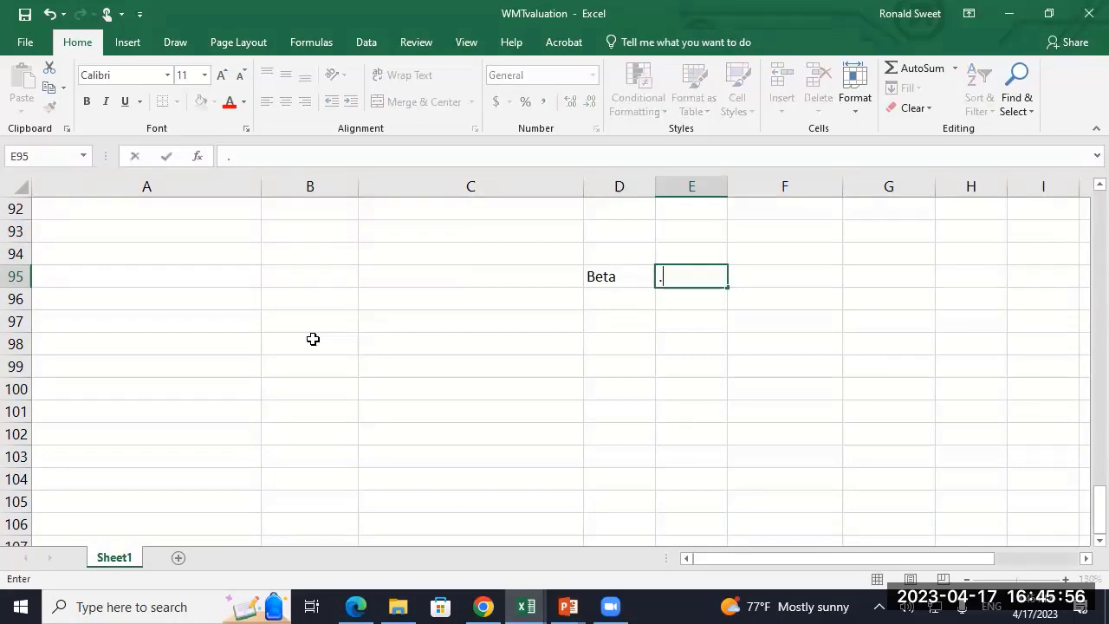
pyautogui.write('8')
pyautogui.press('Right')
# - Enter the formula +E95-.05 in F95 to make the second beta value 0.05 lower than the first
pyautogui.write('+')
pyautogui.press('Left')
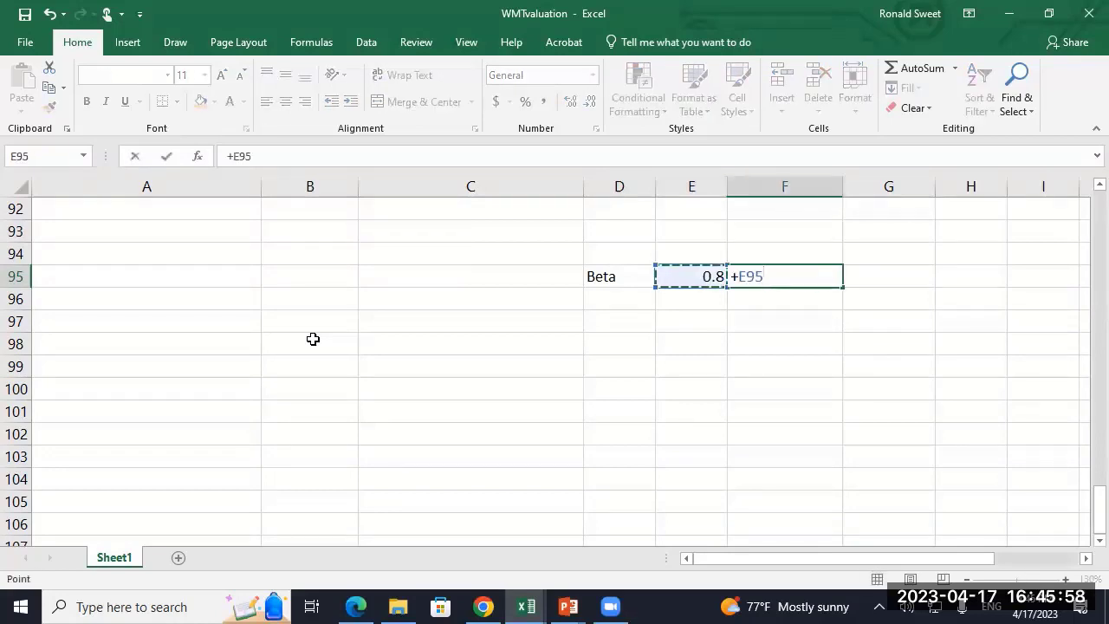
pyautogui.write('-.05')
pyautogui.hotkey('ctrl', 'Return')
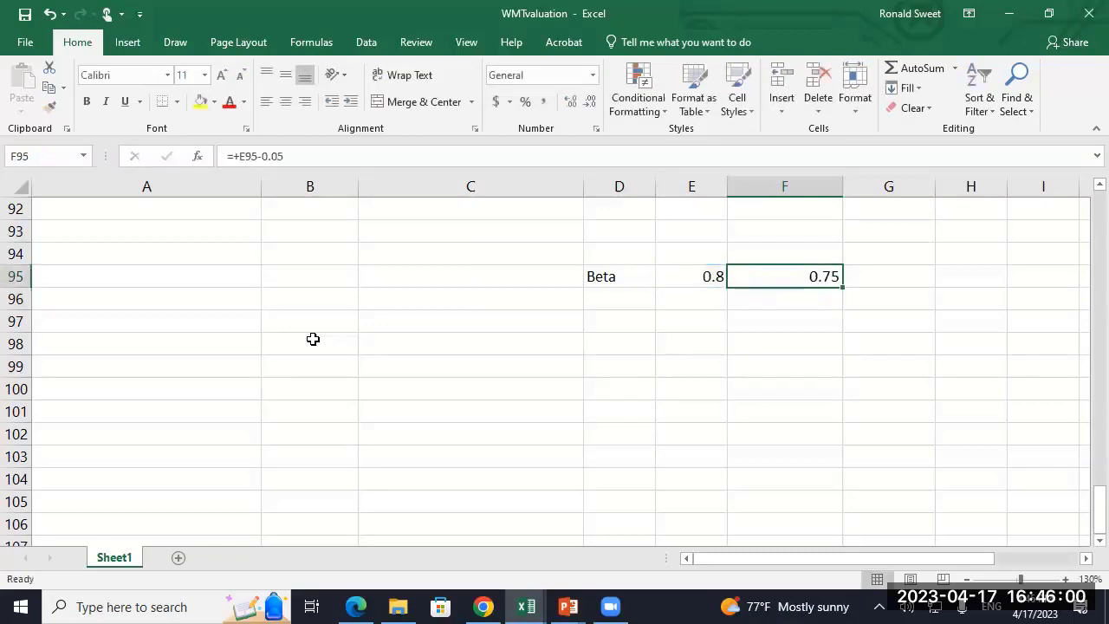
# - Copy the decreasing beta formula from F95 across row 95 through M95
pyautogui.hotkey('ctrl', 'c')
pyautogui.hotkey('shift', 'Right')
pyautogui.hotkey('shift', 'Right')
pyautogui.hotkey('shift', 'Right')
pyautogui.hotkey('shift', 'Right')
pyautogui.hotkey('shift', 'Right')
pyautogui.hotkey('shift', 'Right')
pyautogui.hotkey('shift', 'Right')
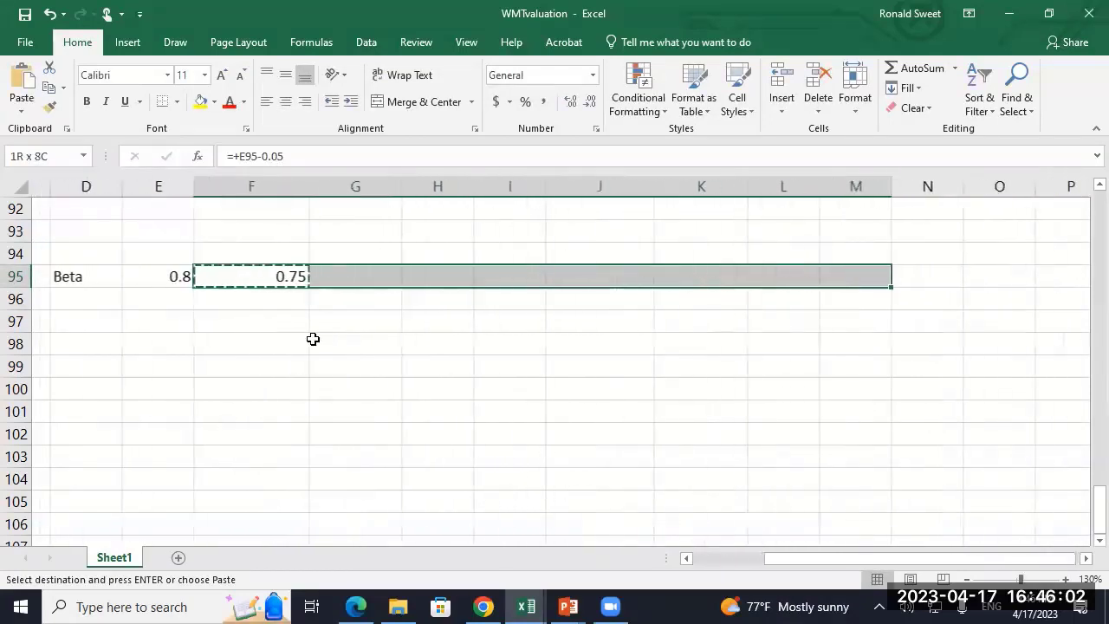
pyautogui.press('Return')
# - Extend the beta series by one more cell by copying the M95 formula into N95
pyautogui.hotkey('ctrl', 'Right')
pyautogui.hotkey('ctrl', 'c')
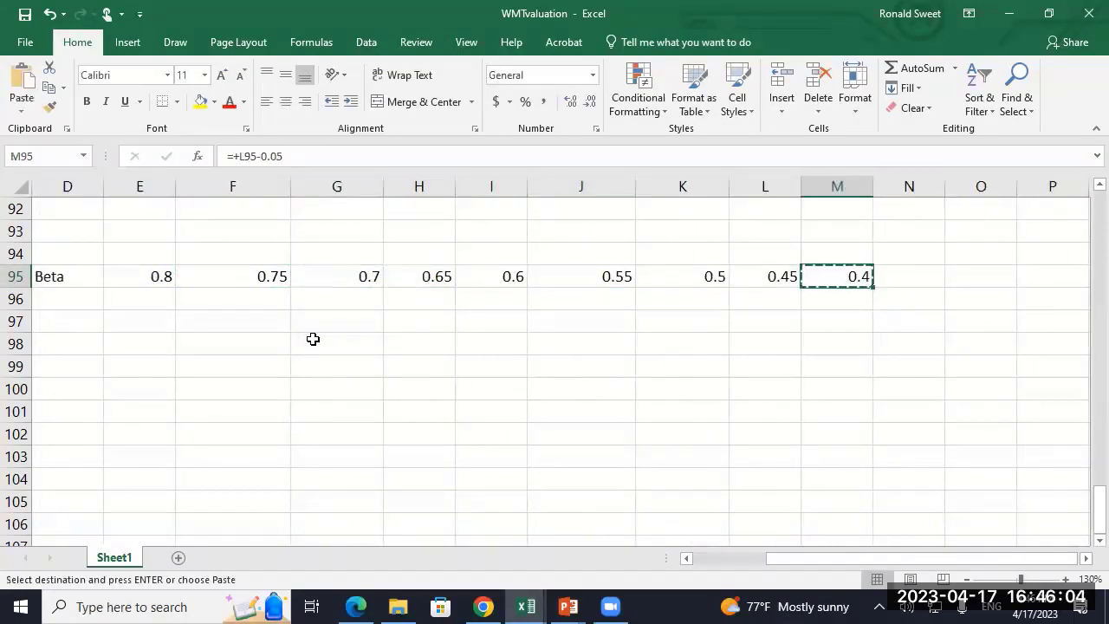
pyautogui.press('Right')
pyautogui.press('Return')
# - Format the beta values in E95:N95 with the comma style so they use two decimals
pyautogui.press('Left')
pyautogui.hotkey('ctrl', 'Left')
pyautogui.press('Right')
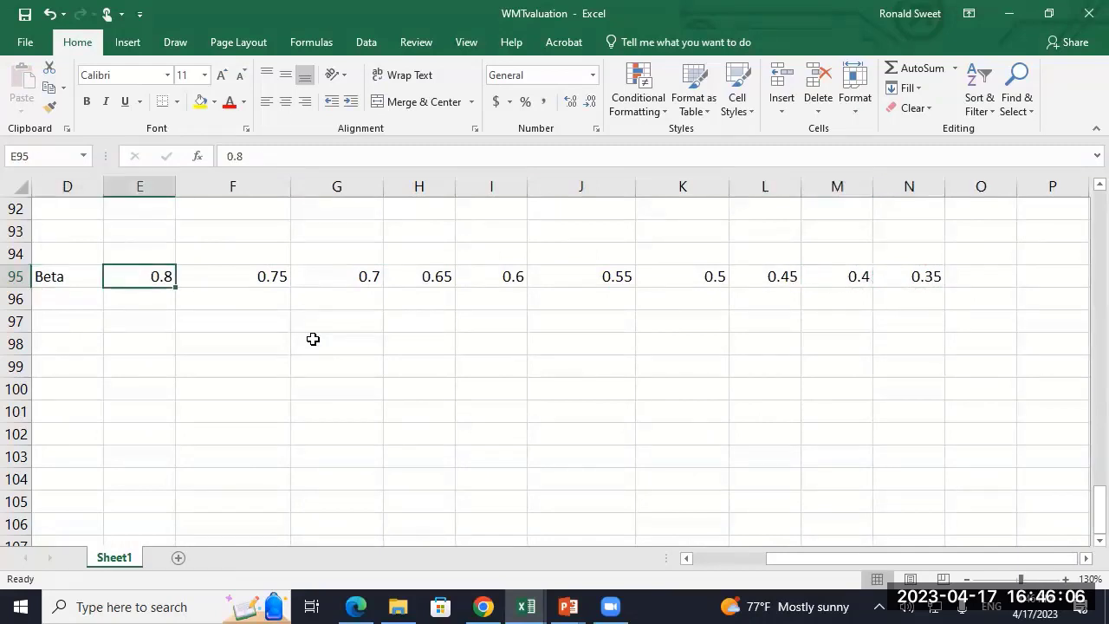
pyautogui.hotkey('ctrl', 'shift', 'Right')
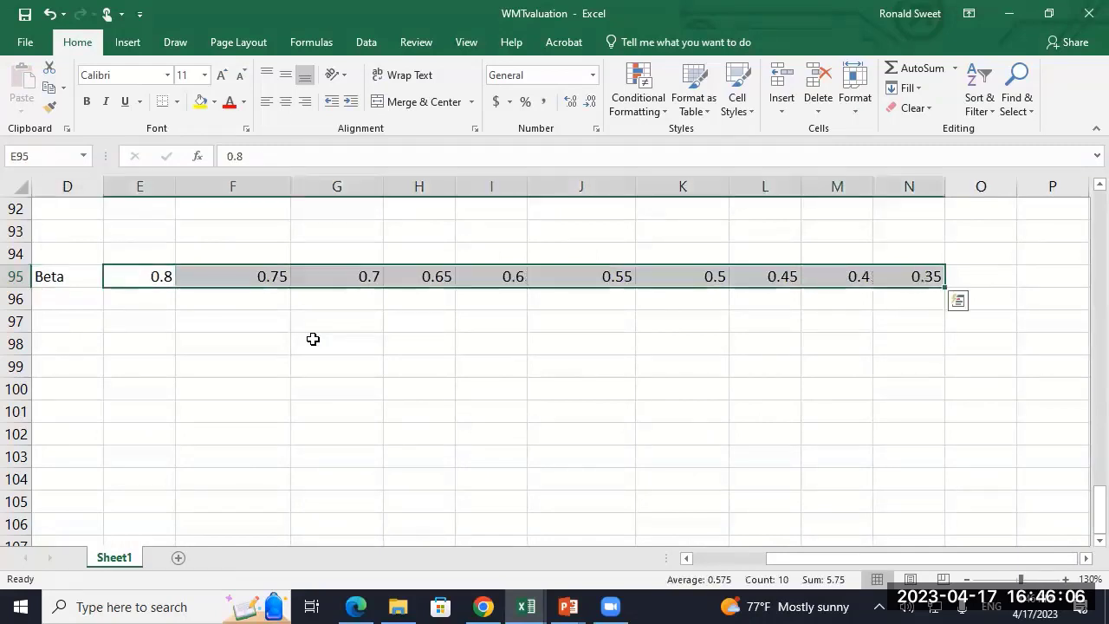
pyautogui.click(544, 102)
# - Move the "Beta" label from D95 to E94, above the first beta value
pyautogui.press('Left')
pyautogui.press('Left')
pyautogui.press('Right')
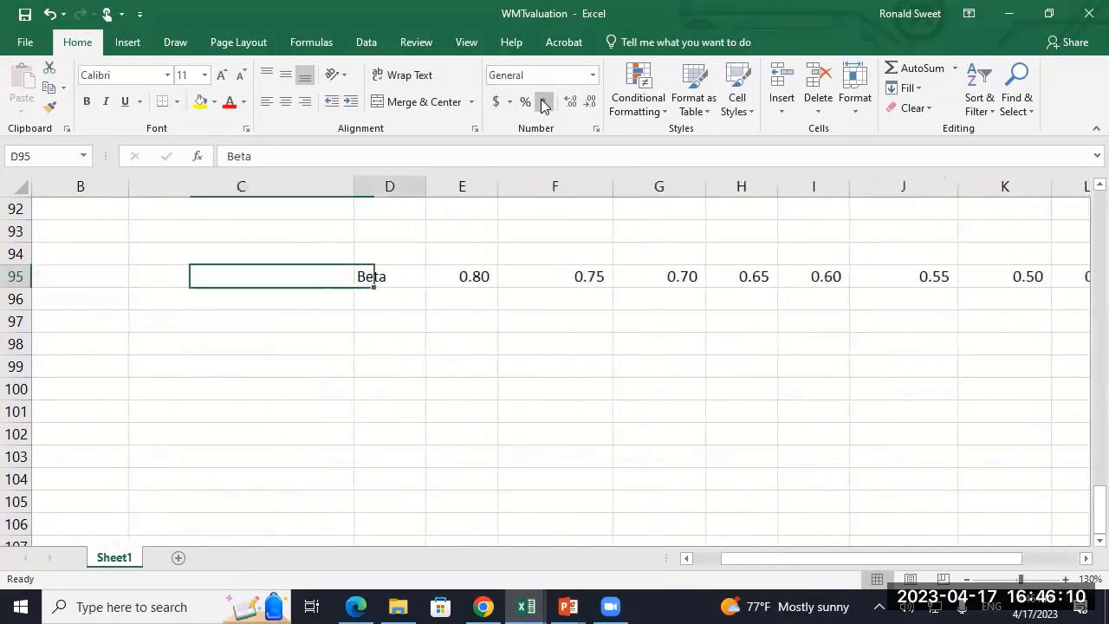
pyautogui.hotkey('ctrl', 'c')
pyautogui.press('Up')
pyautogui.press('Right')
pyautogui.hotkey('ctrl', 'v')
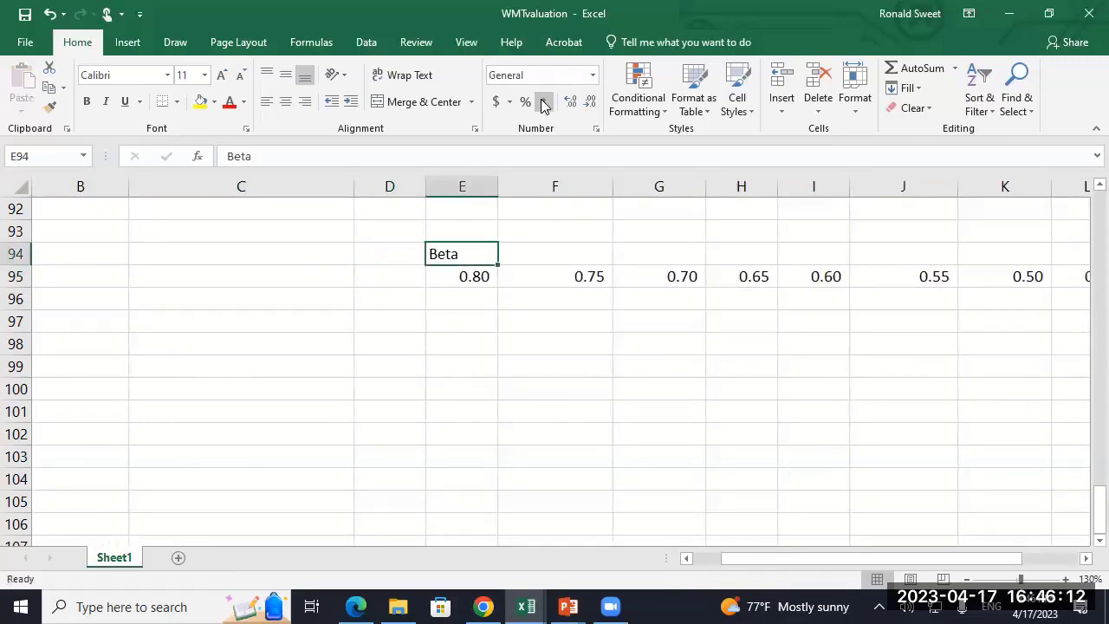
# - Enter the label "Growth" in C96 for the vertical axis of the sensitivity table
pyautogui.press('Down')
pyautogui.press('Left')
pyautogui.press('Left')
pyautogui.press('Down')
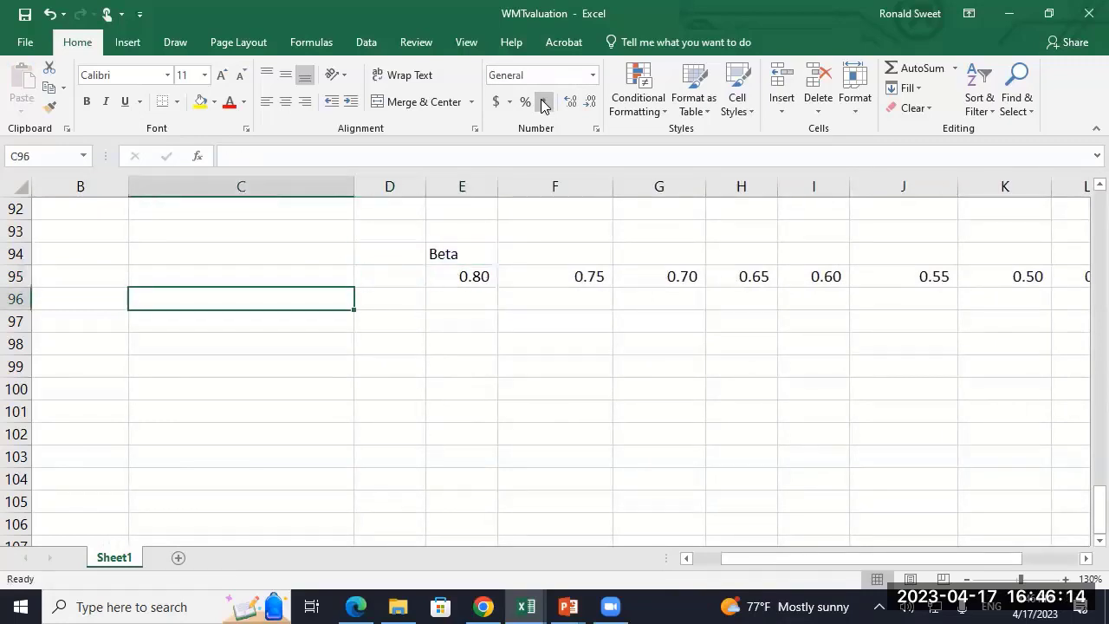
pyautogui.write('Growth')
pyautogui.press('Return')
# - Enter 0.02 in D96 as the first value of the growth column
pyautogui.press('Up')
pyautogui.press('Right')
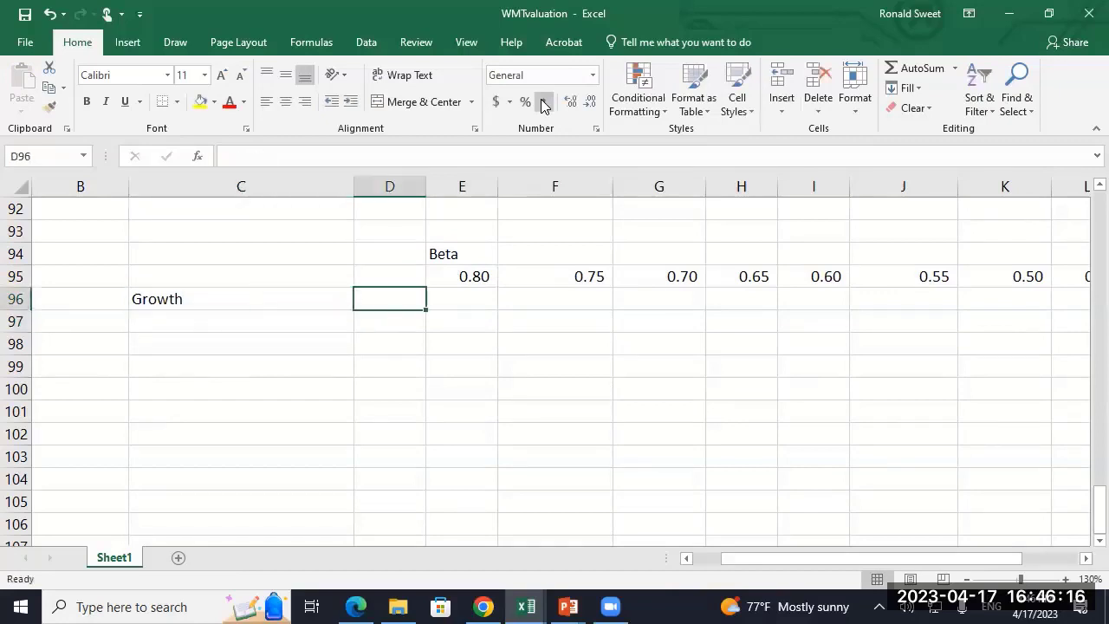
pyautogui.write('.025')
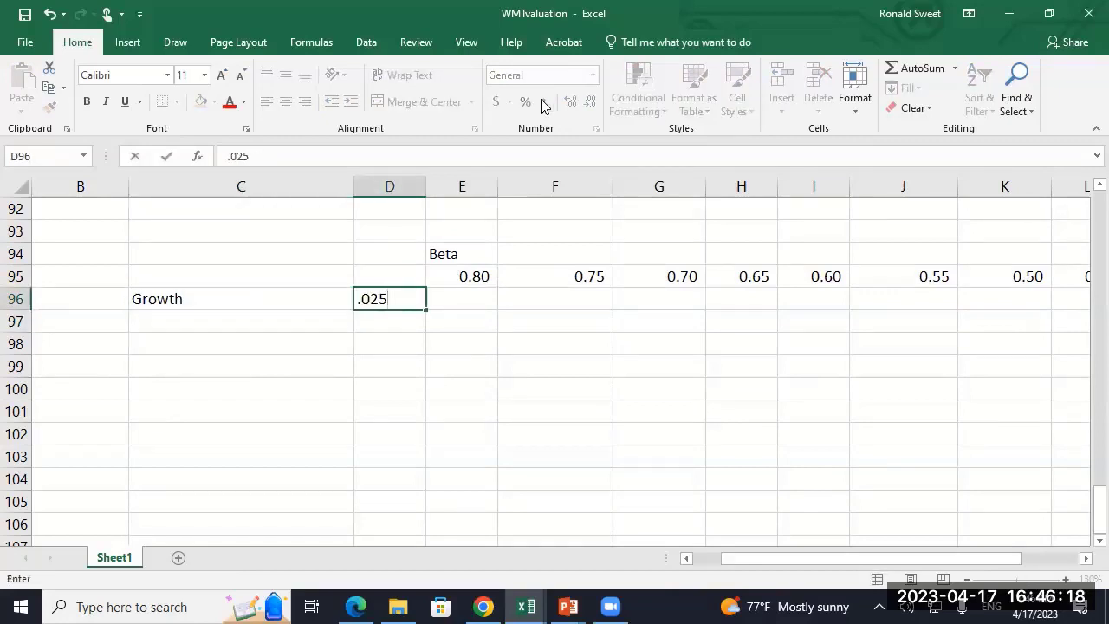
pyautogui.press('Return')
# - Enter the formula +D96+.0025 in D97 to make the second growth value 0.0025 higher than the first
pyautogui.write('+')
pyautogui.press('Up')
pyautogui.write('+.')
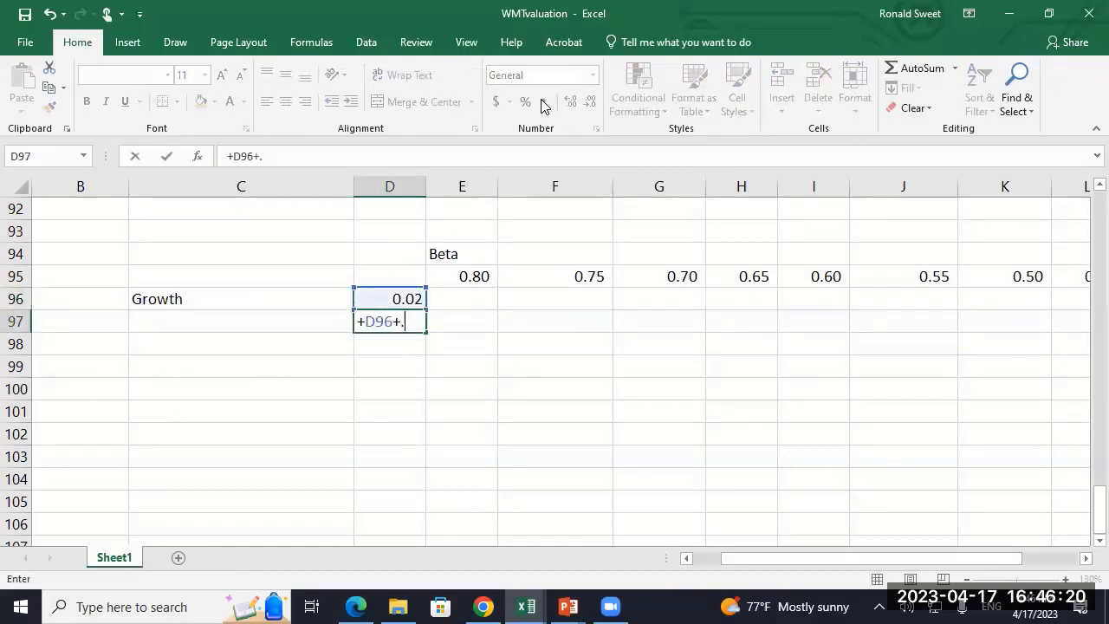
pyautogui.write('0025')
pyautogui.press('Return')
# - Copy the increasing growth formula from D97 down the column through D106
pyautogui.press('Up')
pyautogui.hotkey('ctrl', 'c')
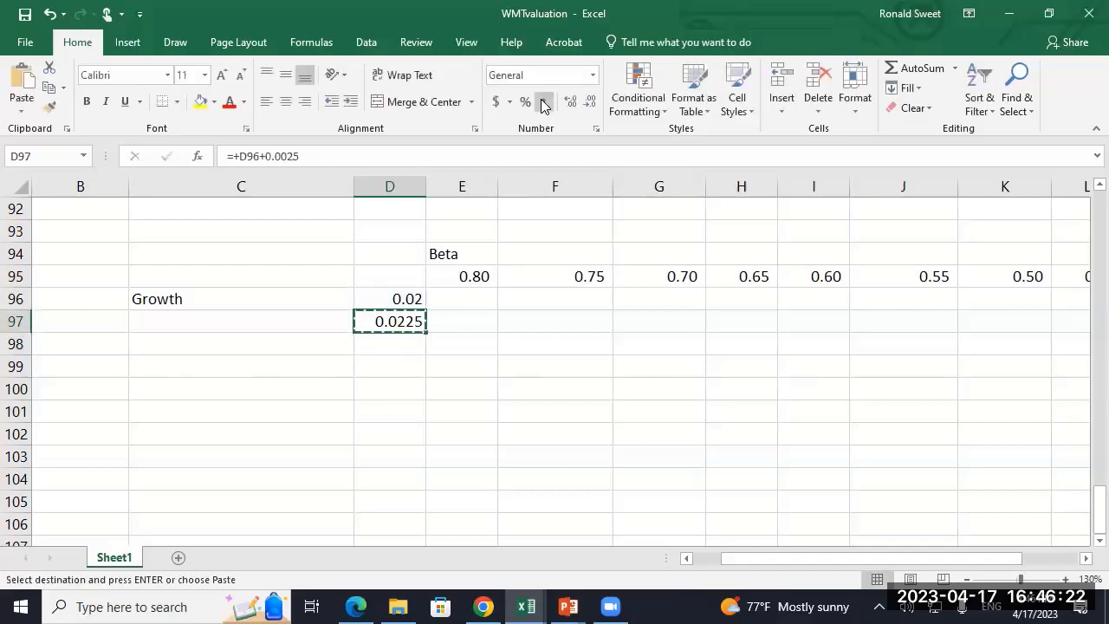
pyautogui.press('Down')
pyautogui.hotkey('shift', 'Down')
pyautogui.hotkey('shift', 'Down')
pyautogui.hotkey('shift', 'Down')
pyautogui.hotkey('shift', 'Down')
pyautogui.hotkey('shift', 'Down')
pyautogui.hotkey('shift', 'Down')
pyautogui.hotkey('shift', 'Down')
pyautogui.hotkey('shift', 'Down')
pyautogui.press('Return')
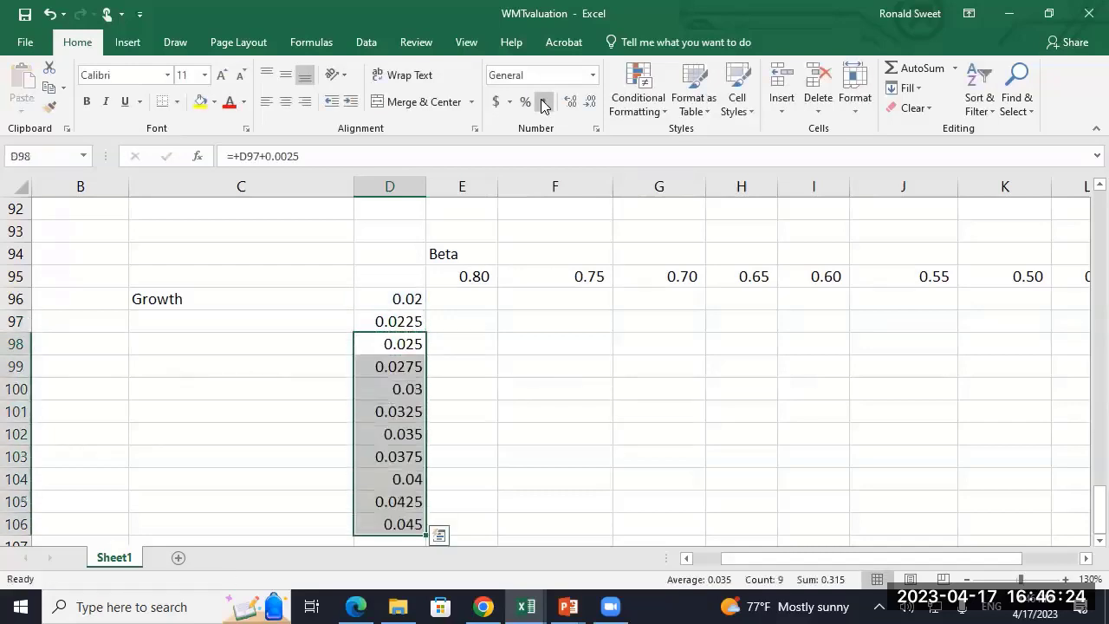
# - Extend the growth series by copying the D106 formula down to D108
pyautogui.hotkey('ctrl', 'Down')
pyautogui.press('Down')
pyautogui.press('Up')
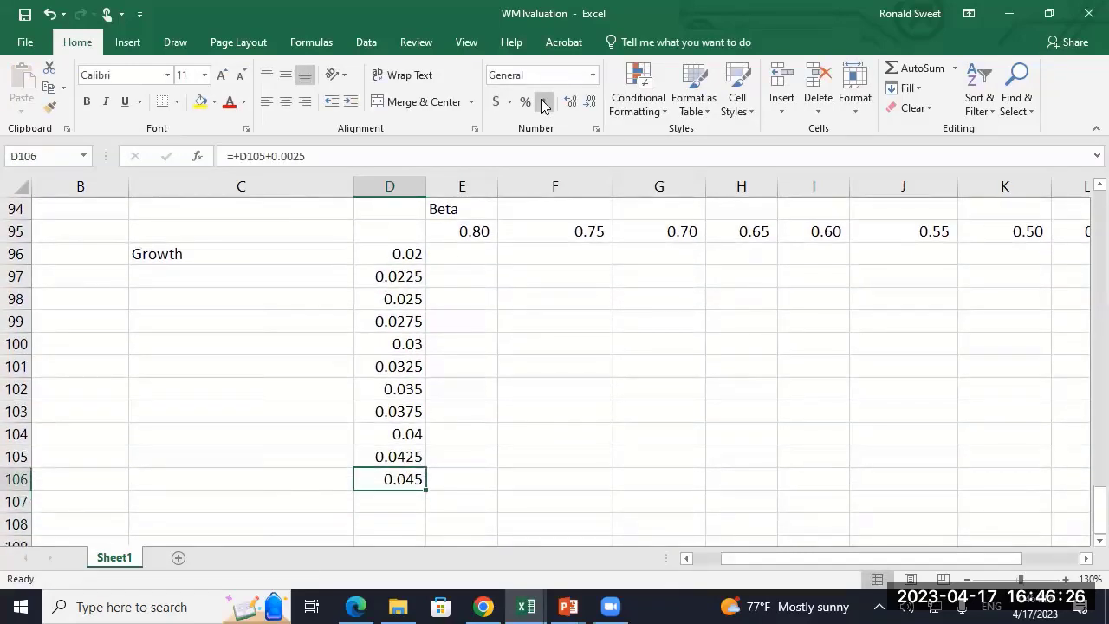
pyautogui.hotkey('ctrl', 'c')
pyautogui.hotkey('shift', 'Down')
pyautogui.hotkey('shift', 'Down')
pyautogui.press('Return')
# - Check the growth rate assumptions in the Paper 4 section against the range of the growth column
pyautogui.press('Up')
pyautogui.press('Down')
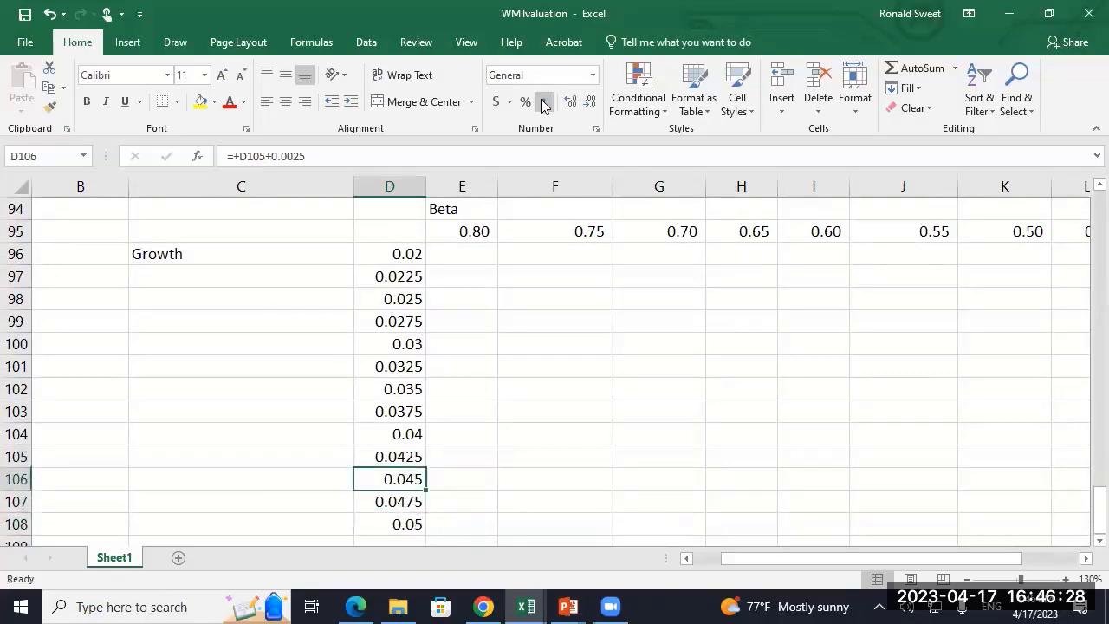
pyautogui.press('Down')
pyautogui.press('Down')
pyautogui.press('Home')
pyautogui.press('pageup')
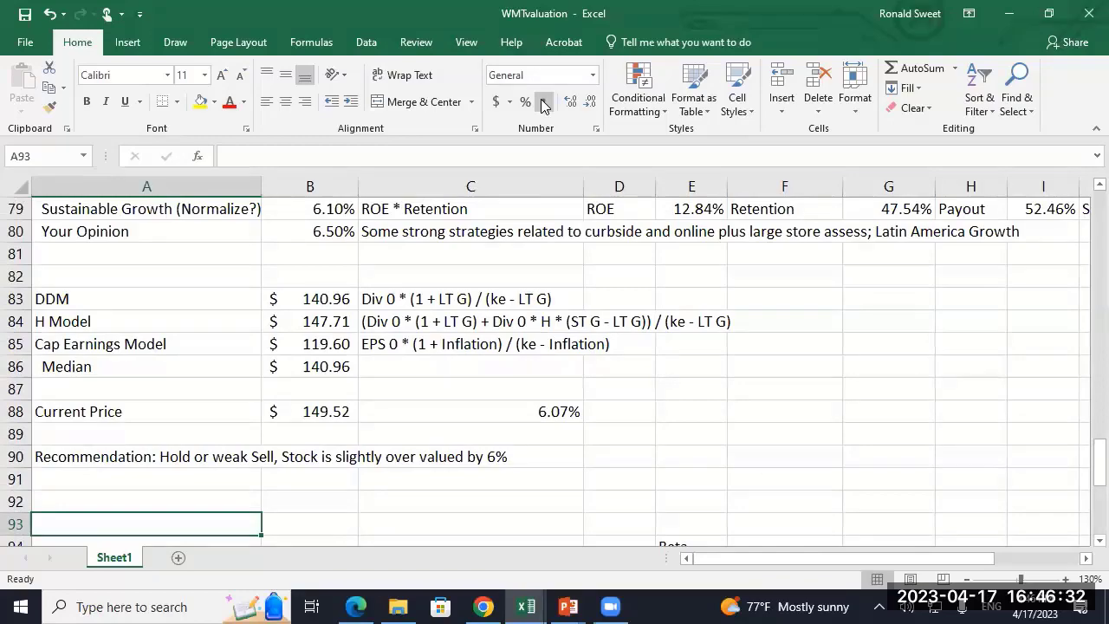
pyautogui.press('pageup')
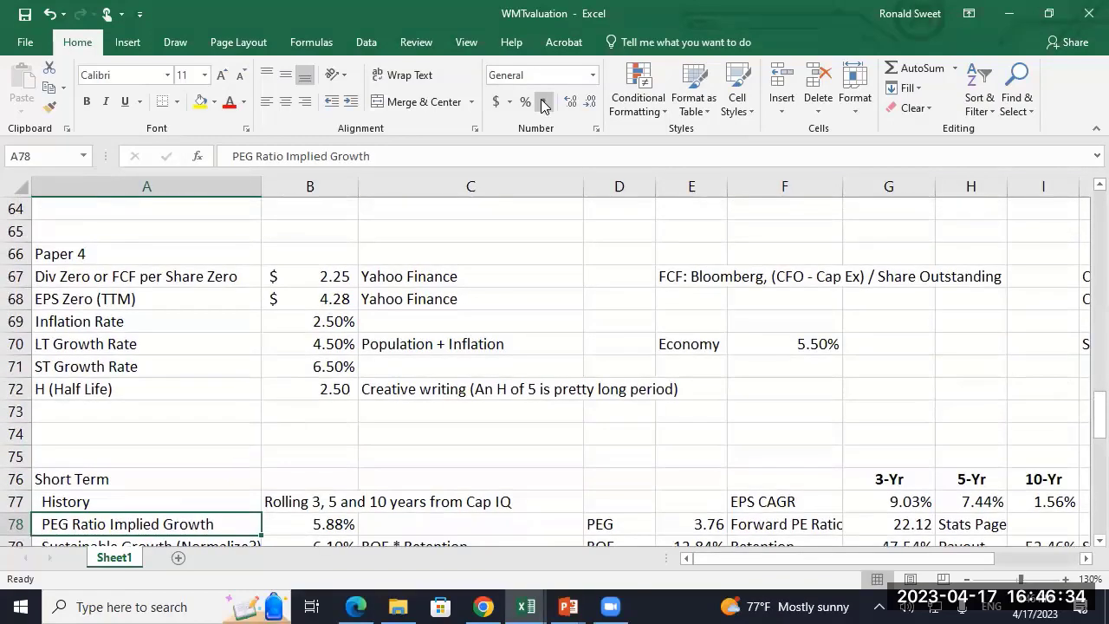
pyautogui.press('pagedown')
pyautogui.press('pagedown')
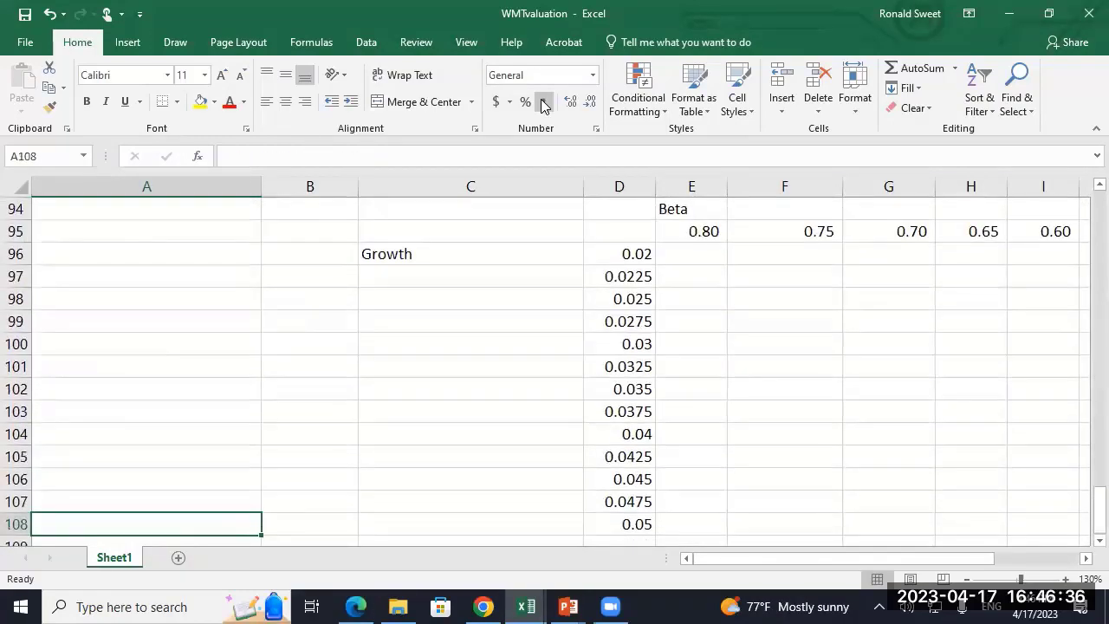
# - Extend the growth series by copying the D108 formula down to D110
pyautogui.press('Right')
pyautogui.press('Right')
pyautogui.press('Right')
pyautogui.hotkey('ctrl', 'c')
pyautogui.hotkey('shift', 'Down')
pyautogui.hotkey('shift', 'Down')
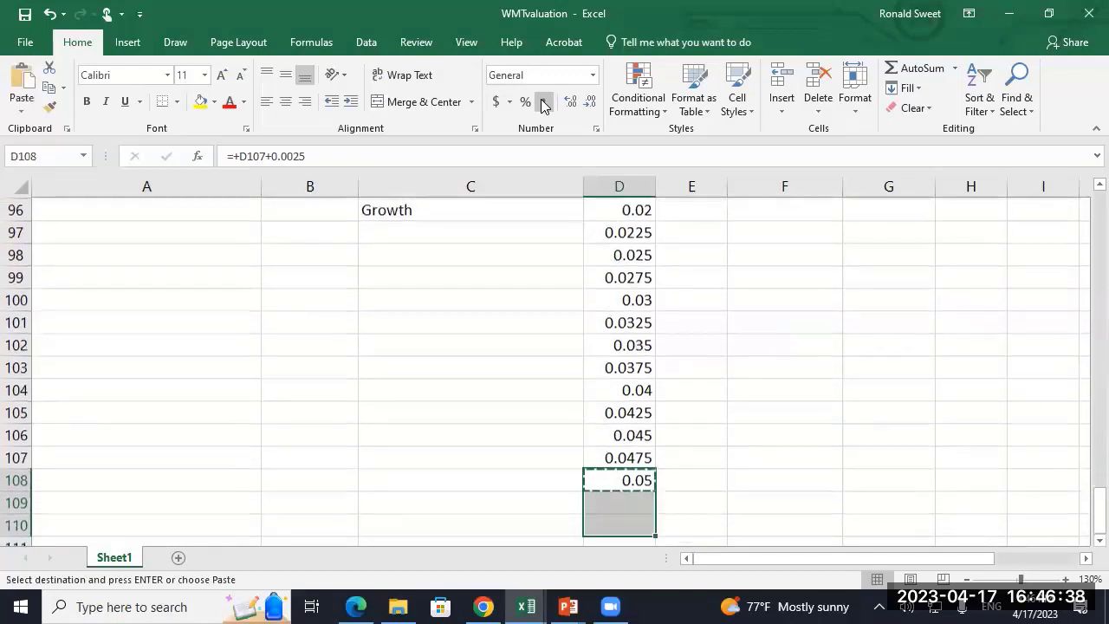
pyautogui.hotkey('ctrl', 'v')
# - Format the growth values in D96:D110 as percentages with two decimals
pyautogui.hotkey('ctrl', 'Up')
pyautogui.hotkey('ctrl', 'shift', 'Down')
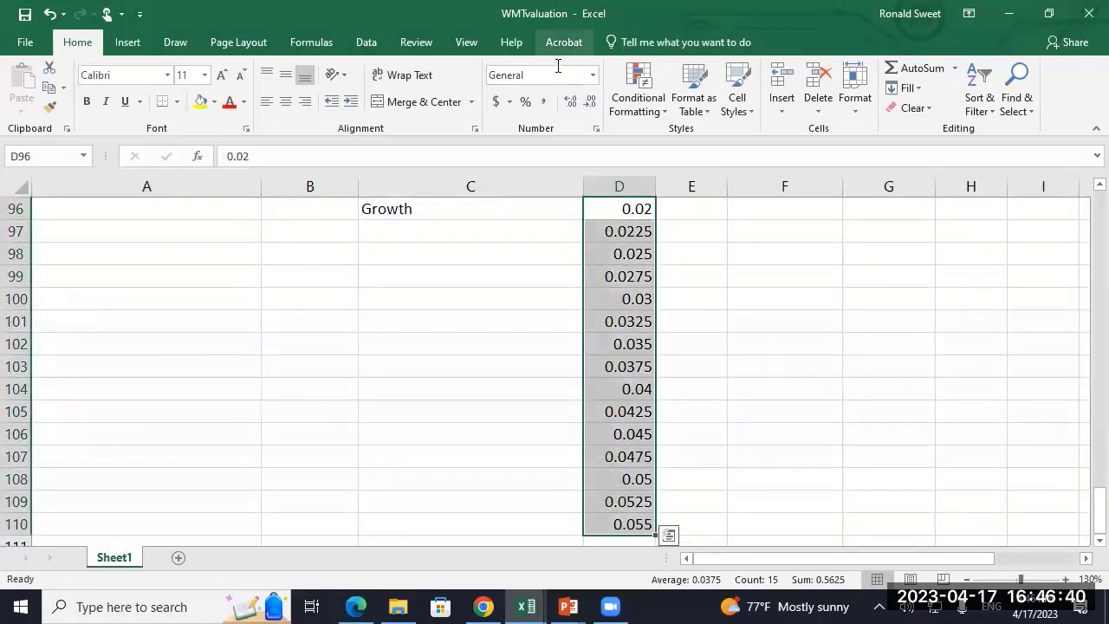
pyautogui.click(525, 101)
pyautogui.click(571, 103)
pyautogui.click(569, 103)
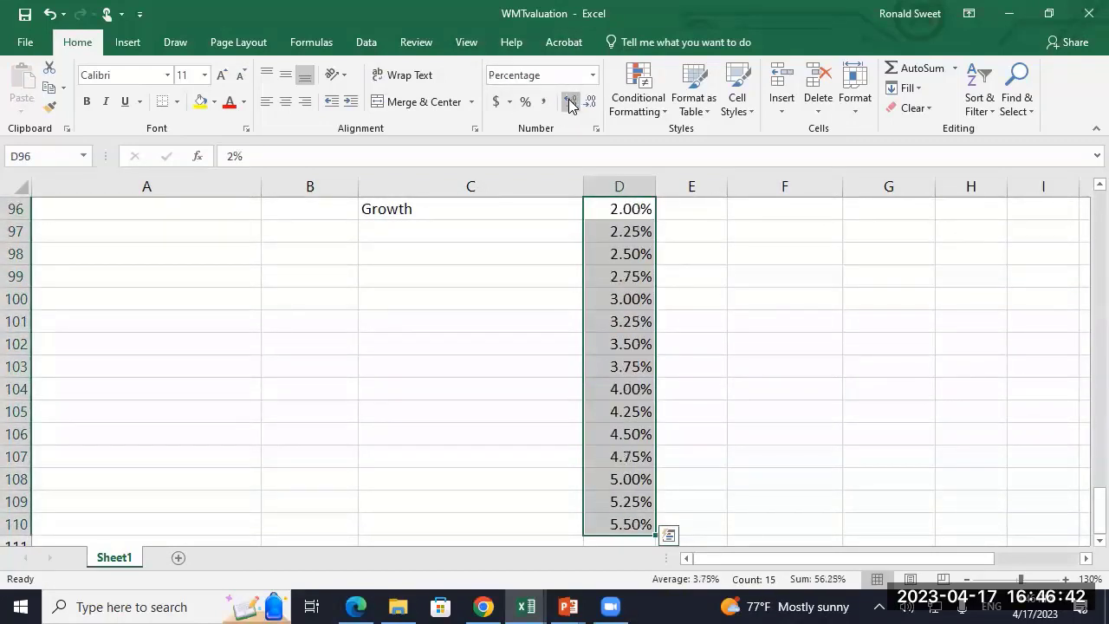
# - Begin the dividend discount formula in corner cell D95 with =(B67*(1+B70))/(, using Div Zero and the LT Growth Rate
pyautogui.press('Up')
pyautogui.press('Up')
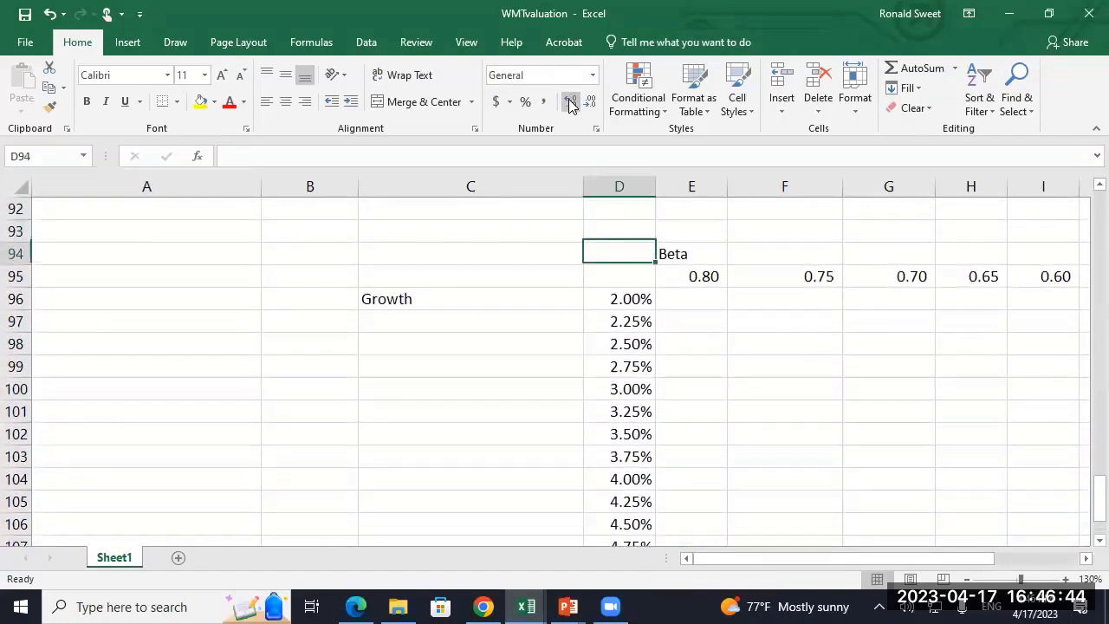
pyautogui.press('Down')
pyautogui.write('=')
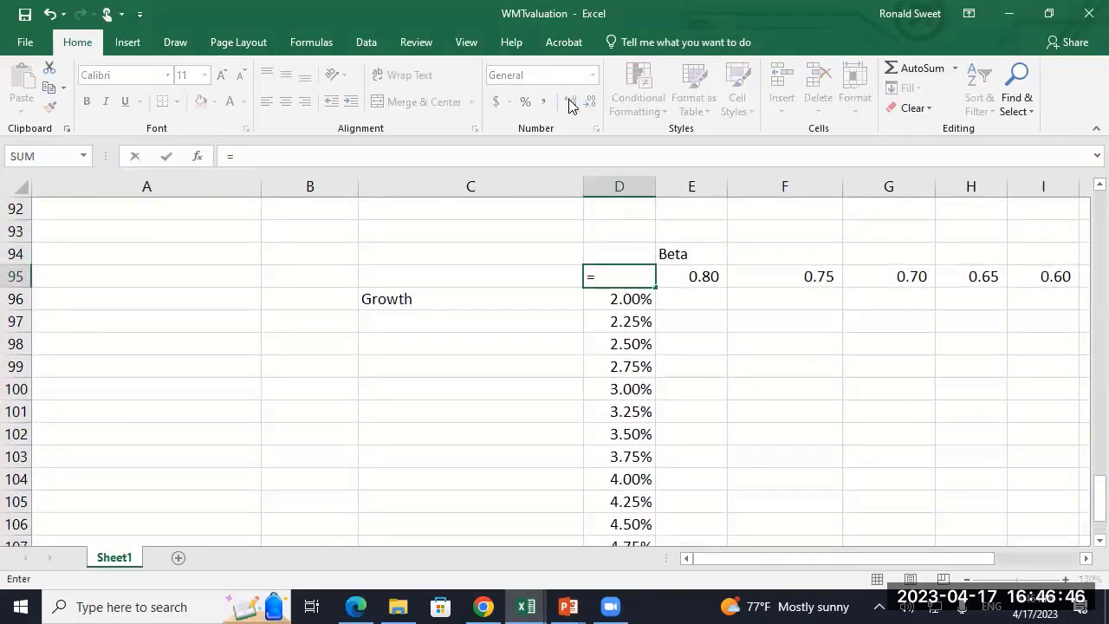
pyautogui.write('(')
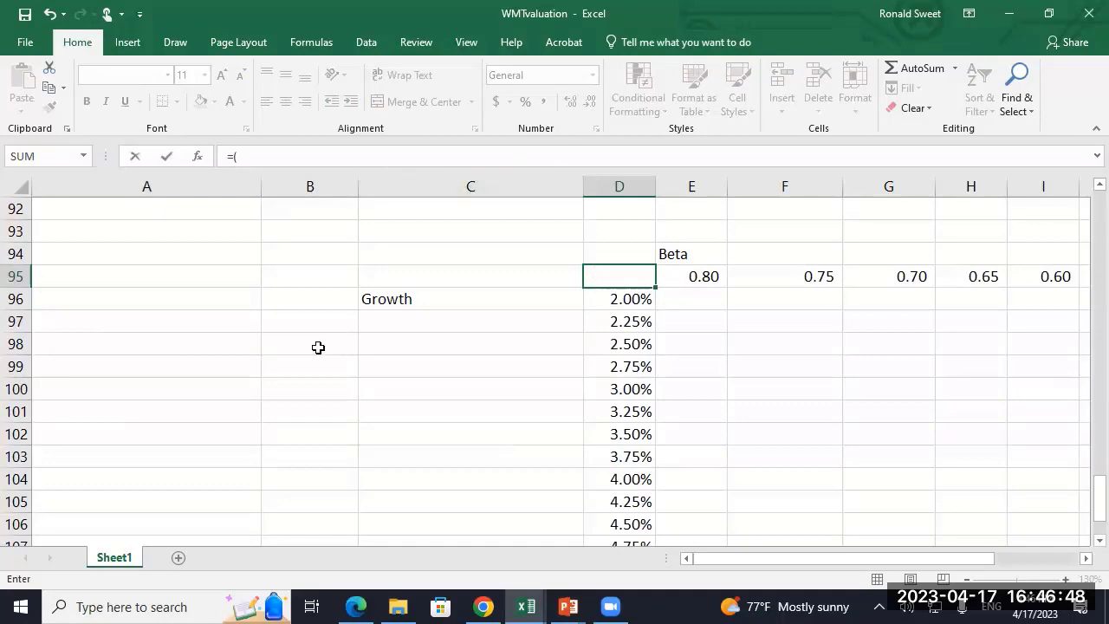
pyautogui.scroll(5, 312, 347)
pyautogui.scroll(4, 302, 344)
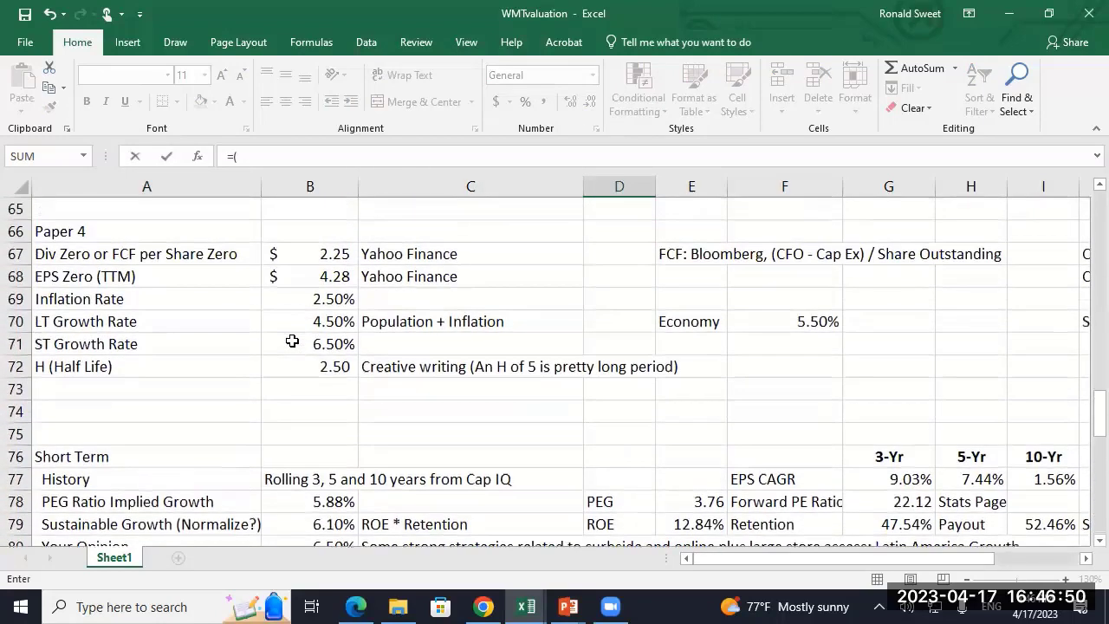
pyautogui.click(293, 253)
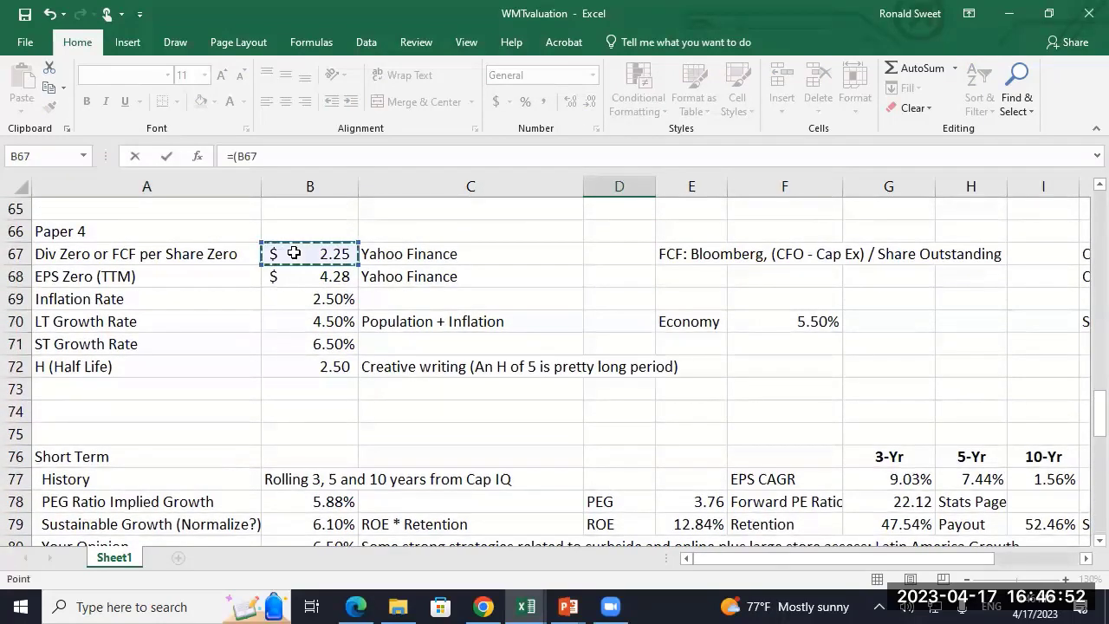
pyautogui.write('*')
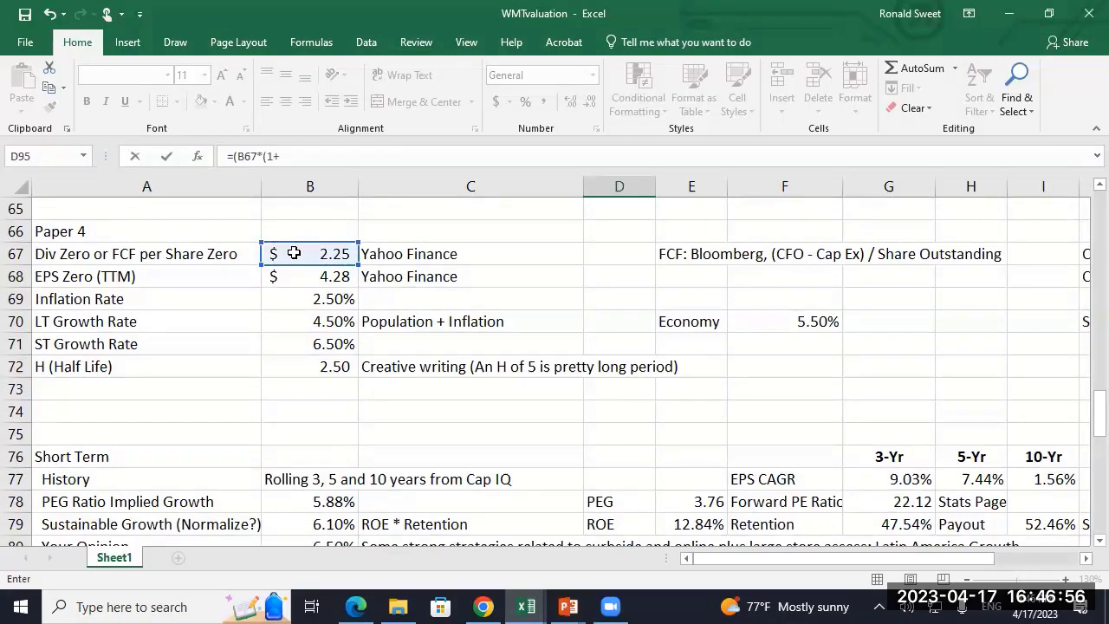
pyautogui.write('(1+')
pyautogui.click(292, 320)
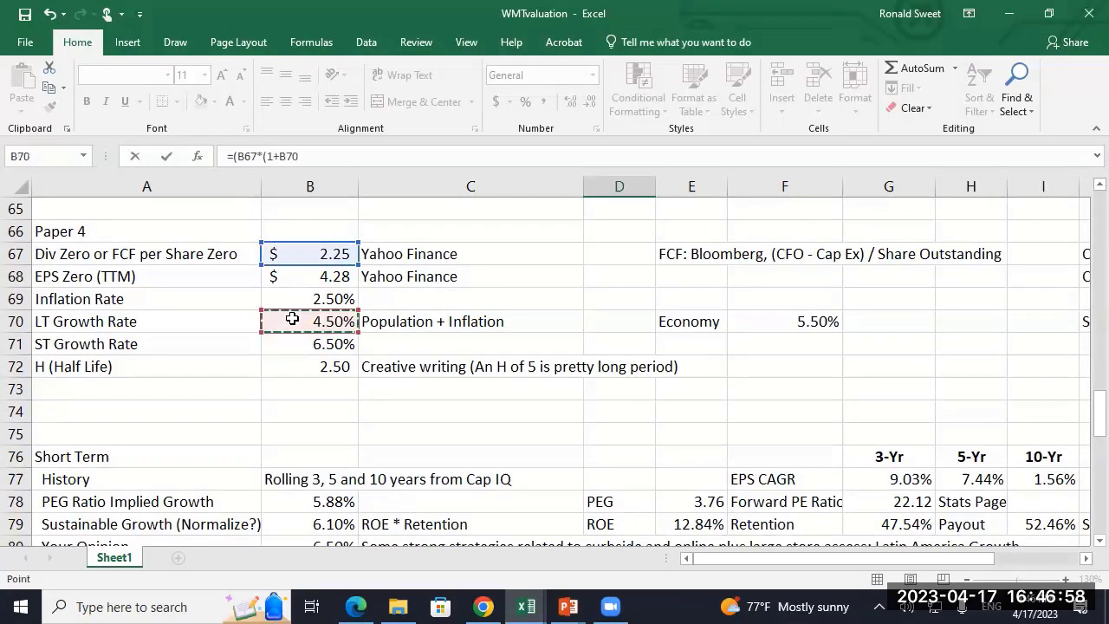
pyautogui.write('))/(')
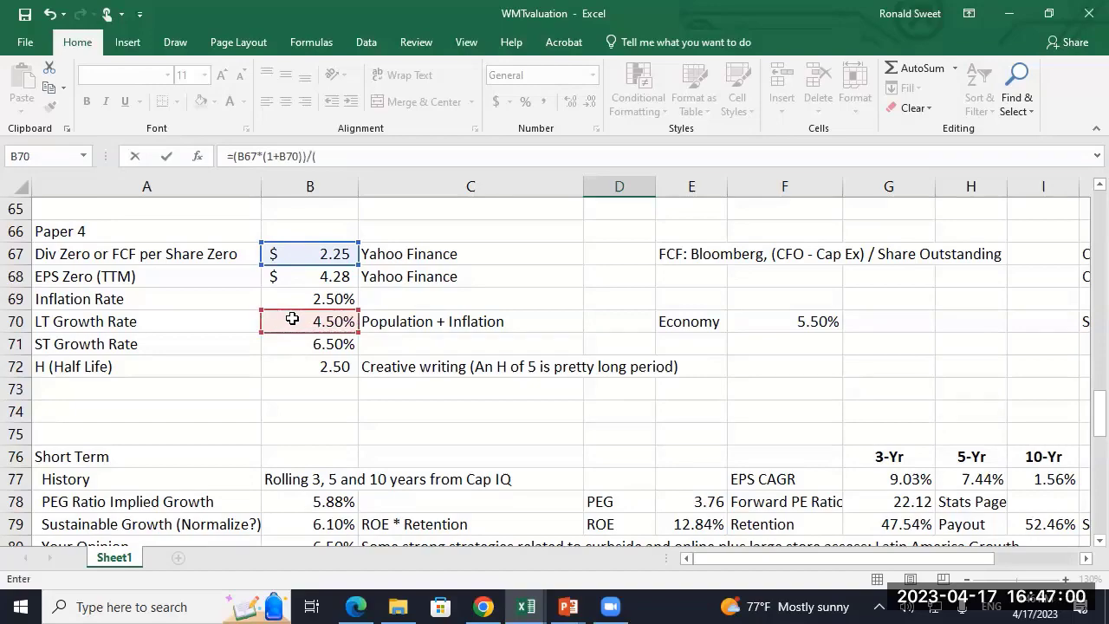
# - Continue the D95 formula's denominator with the Current Yield in C17 followed by a plus sign
pyautogui.scroll(9, 304, 330)
pyautogui.scroll(8, 304, 330)
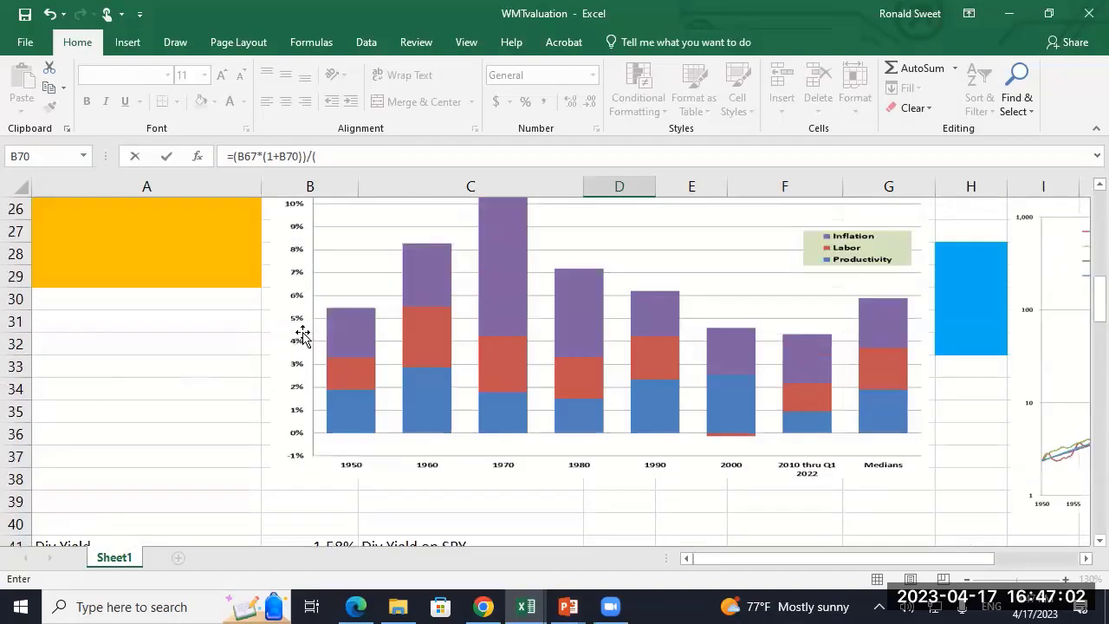
pyautogui.scroll(4, 299, 330)
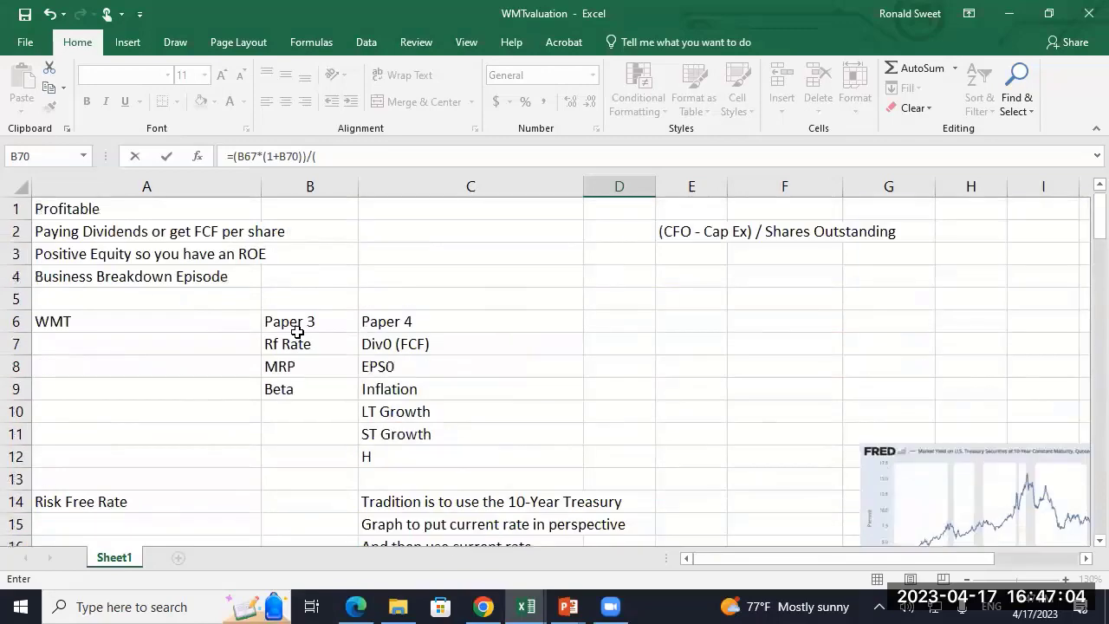
pyautogui.scroll(-4, 300, 330)
pyautogui.click(552, 299)
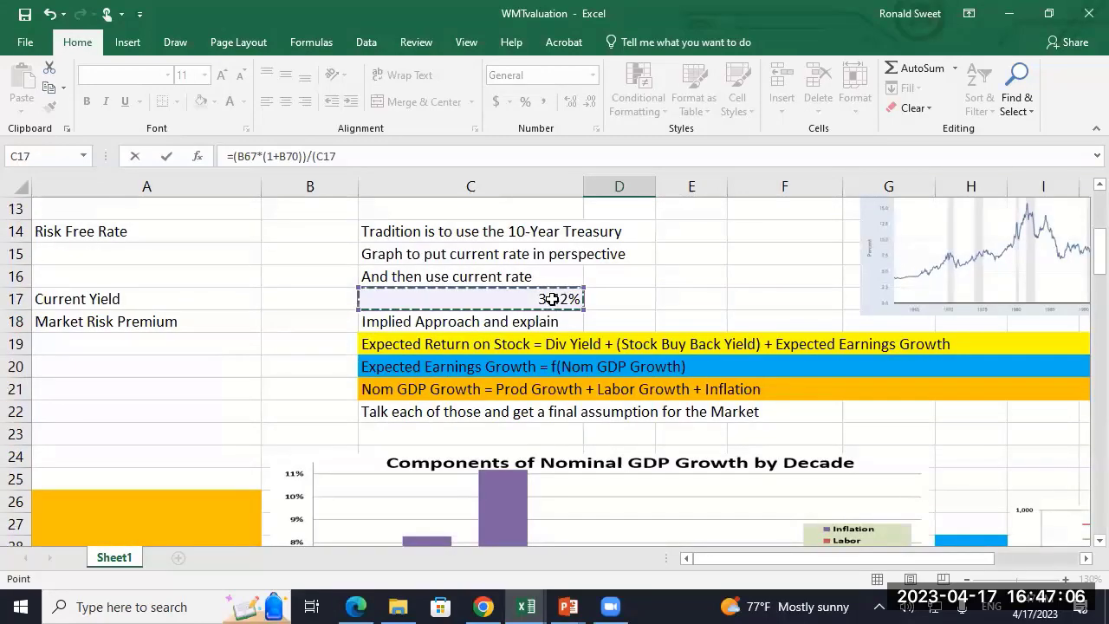
pyautogui.write('+')
# - Add the MRP in B47 multiplied by the Final Beta in B55 to the formula's denominator
pyautogui.scroll(-5, 308, 416)
pyautogui.scroll(-4, 308, 416)
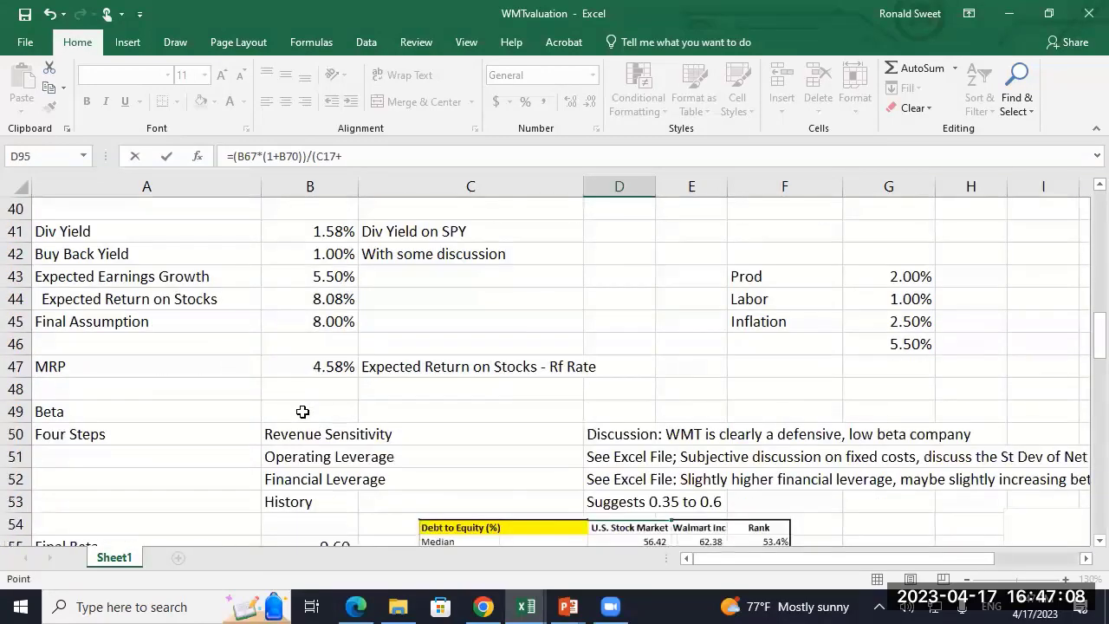
pyautogui.scroll(-2, 253, 328)
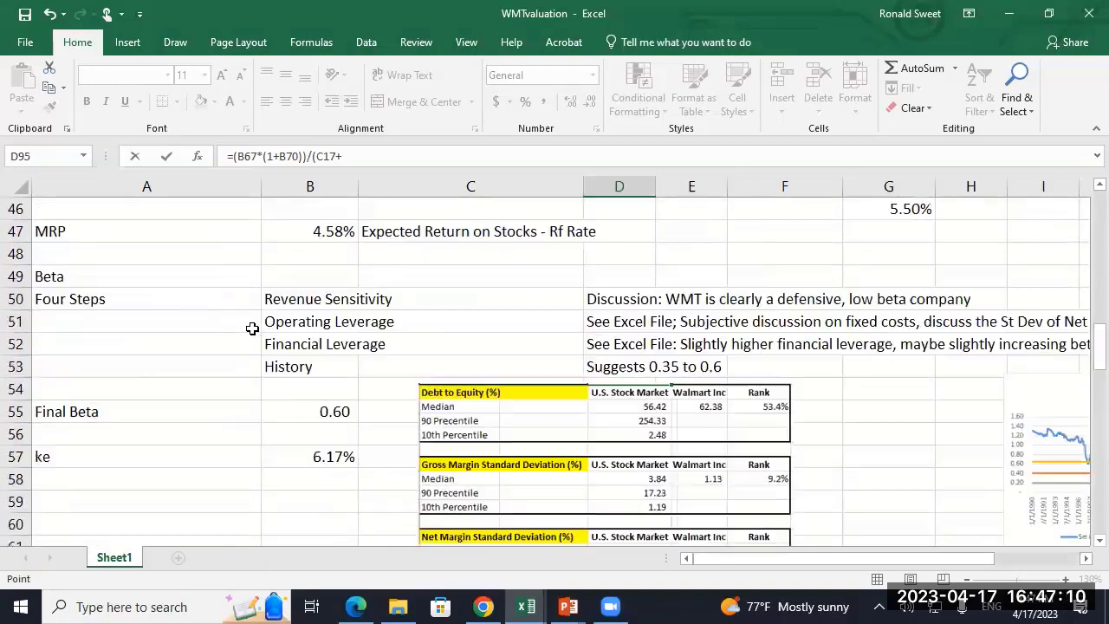
pyautogui.scroll(1, 255, 326)
pyautogui.click(296, 297)
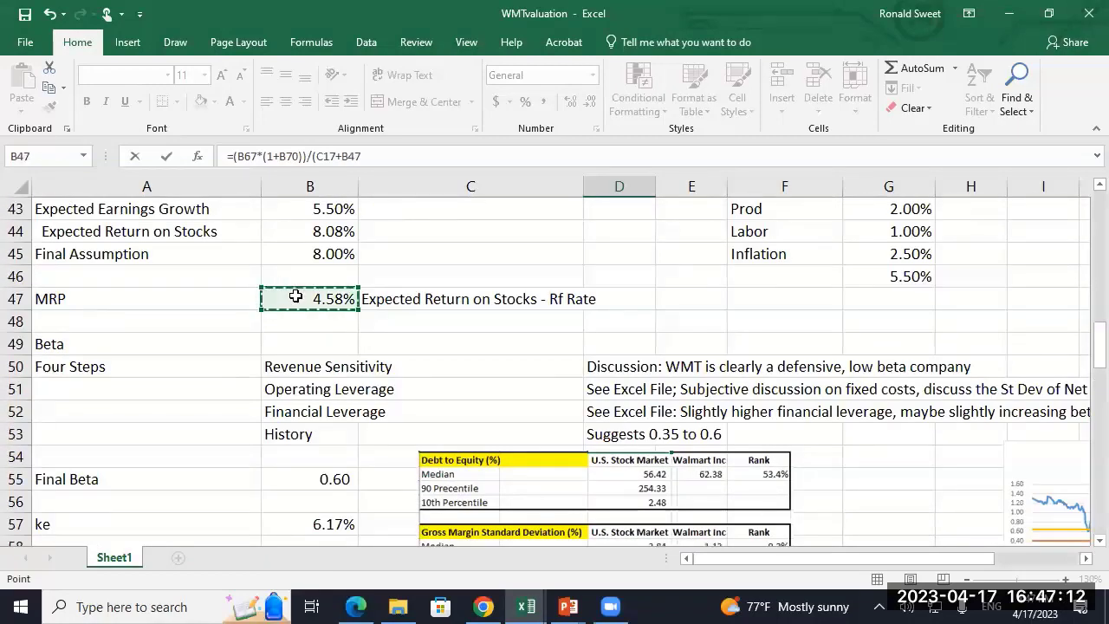
pyautogui.write('*')
pyautogui.click(315, 480)
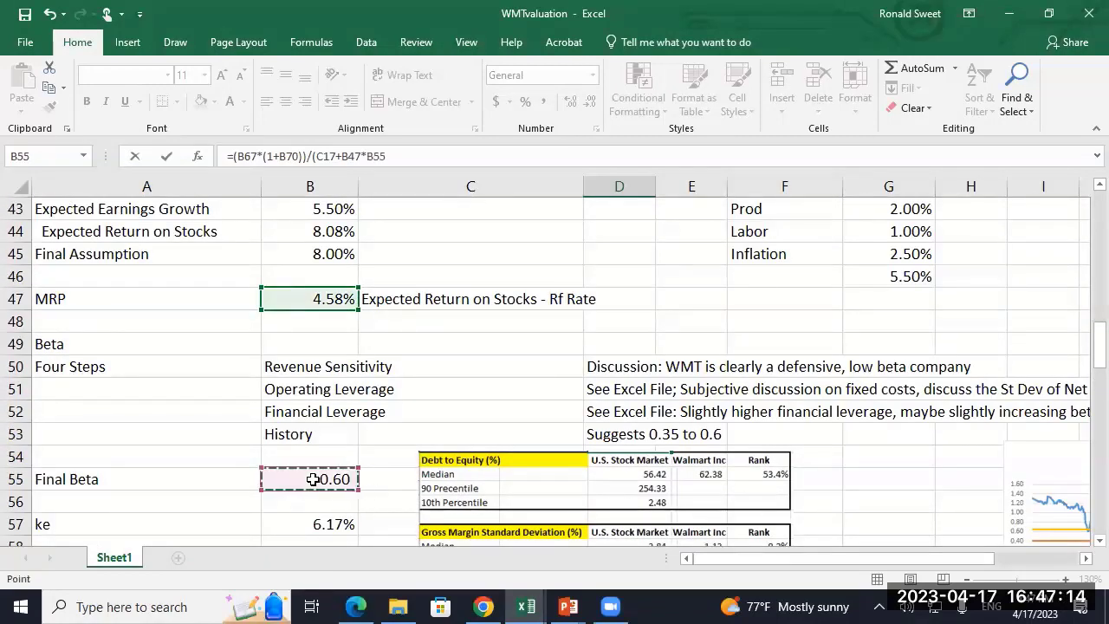
# - Subtract the LT Growth Rate in B70 and complete the formula as =(B67*(1+B70))/(C17+B47*B55-B70)
pyautogui.write('-')
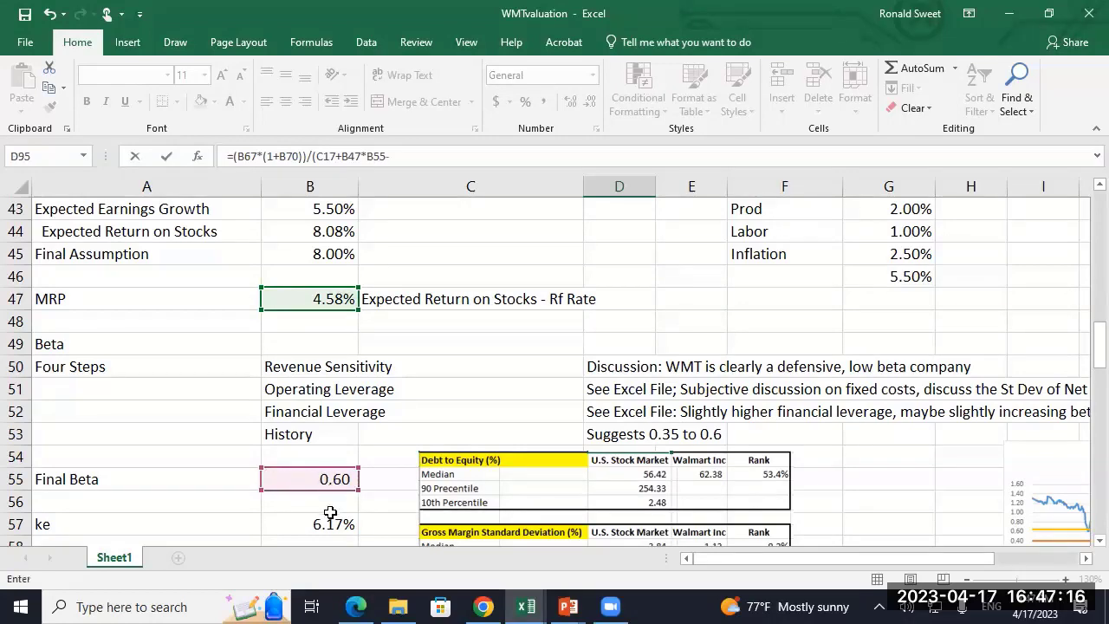
pyautogui.scroll(-7, 317, 495)
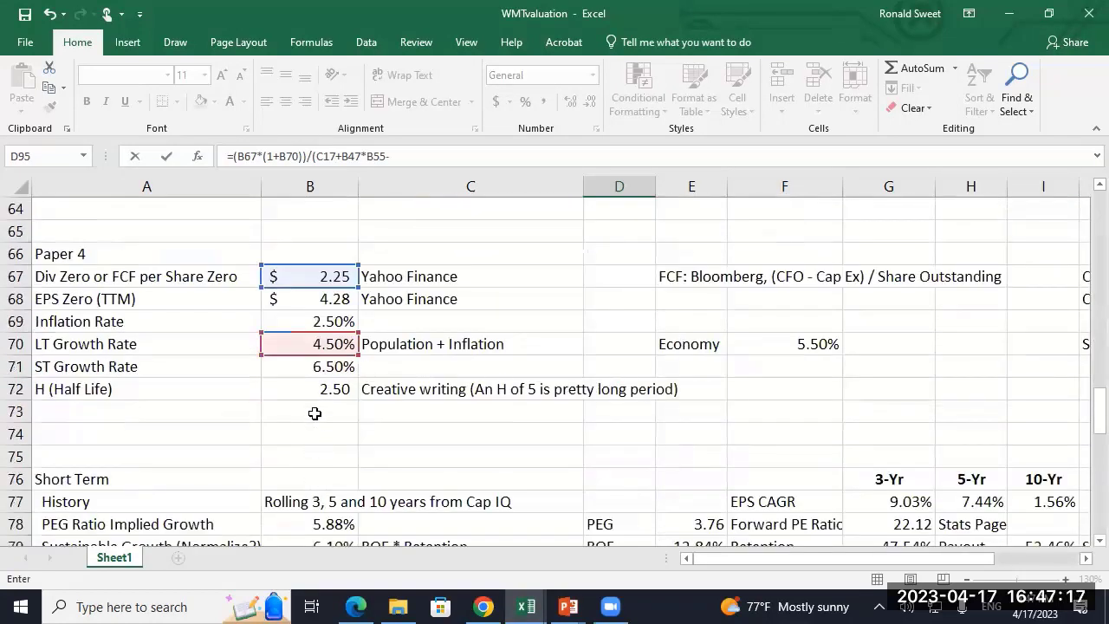
pyautogui.click(311, 342)
pyautogui.write(')')
pyautogui.press('Return')
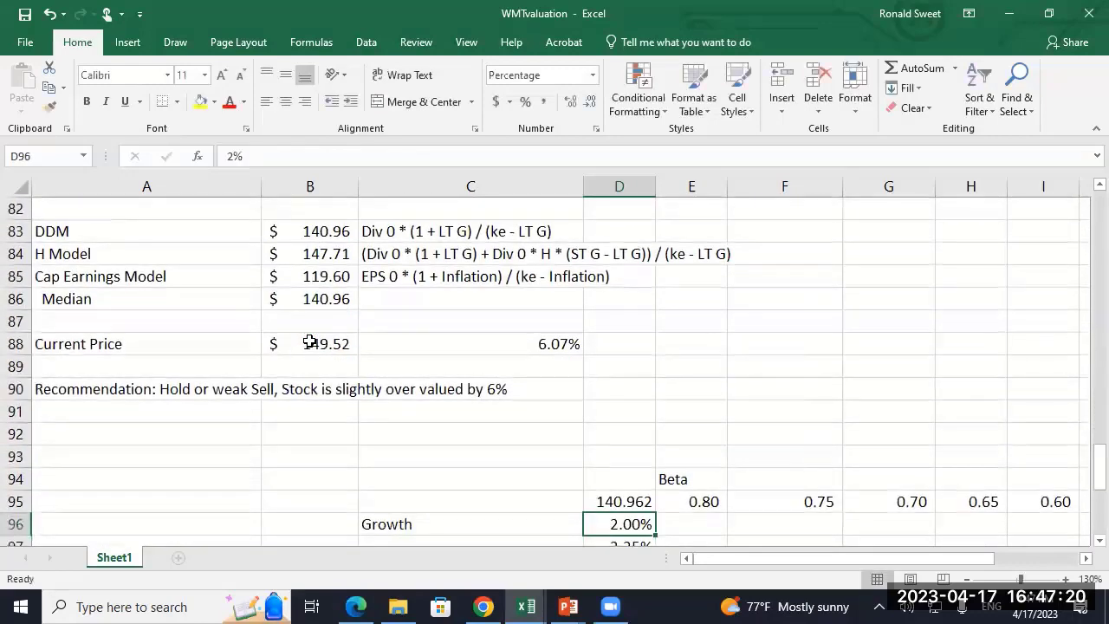
# - Format the corner cell D95 in dollar accounting style and widen column D to fit its value
pyautogui.press('Up')
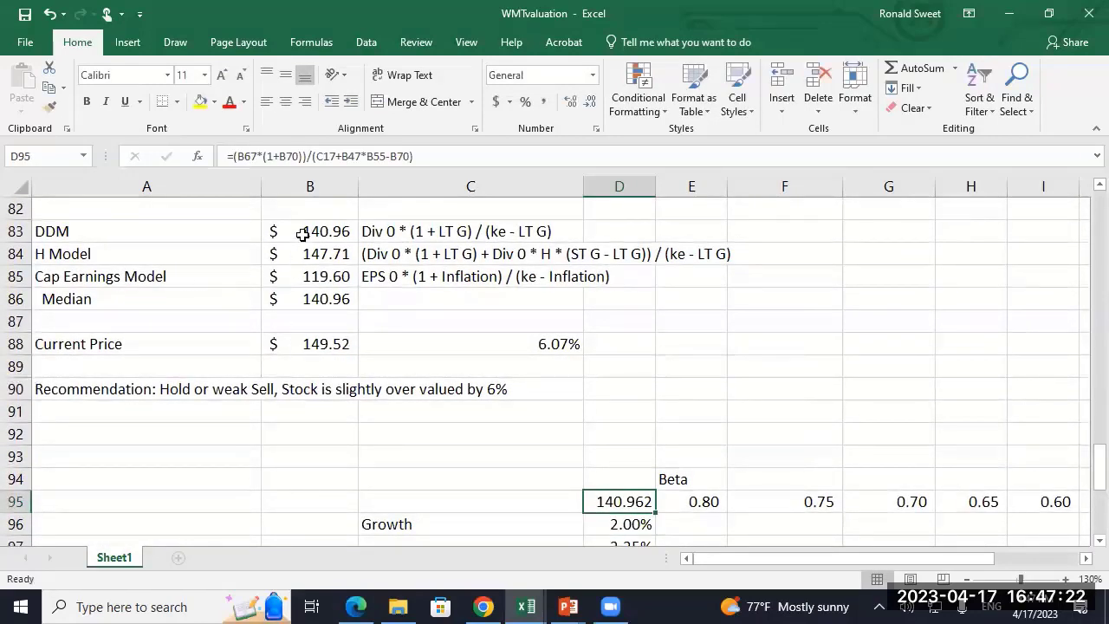
pyautogui.click(495, 101)
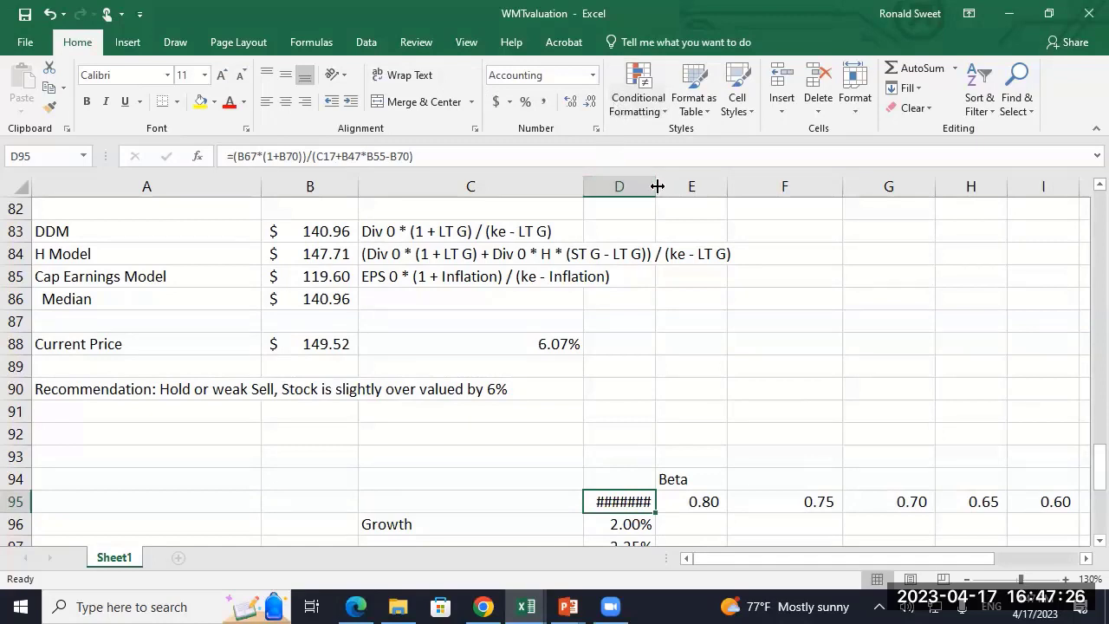
pyautogui.moveTo(658, 185); pyautogui.dragTo(683, 185)
pyautogui.scroll(-2, 712, 386)
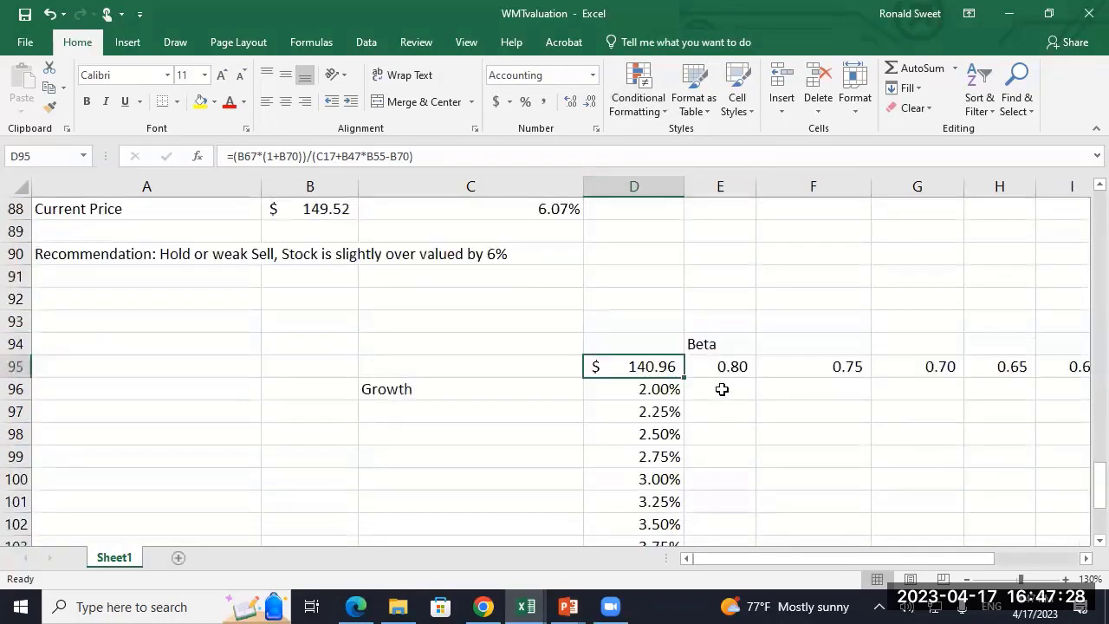
pyautogui.click(718, 389)
pyautogui.click(647, 367)
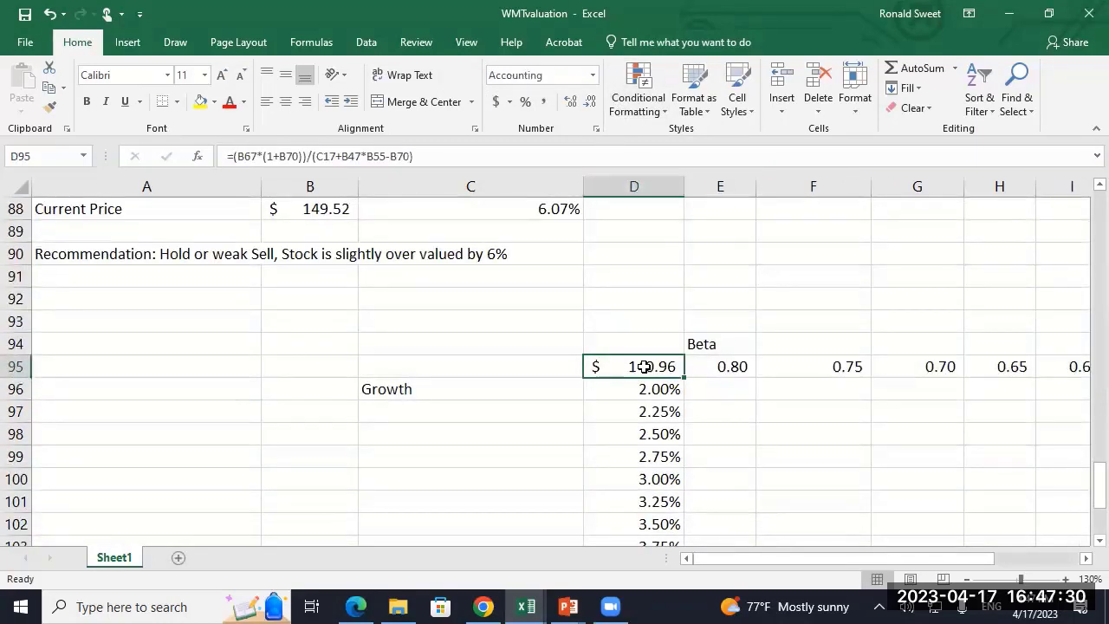
pyautogui.hotkey('ctrl', 'shift', 'Down')
pyautogui.hotkey('shift', 'Right')
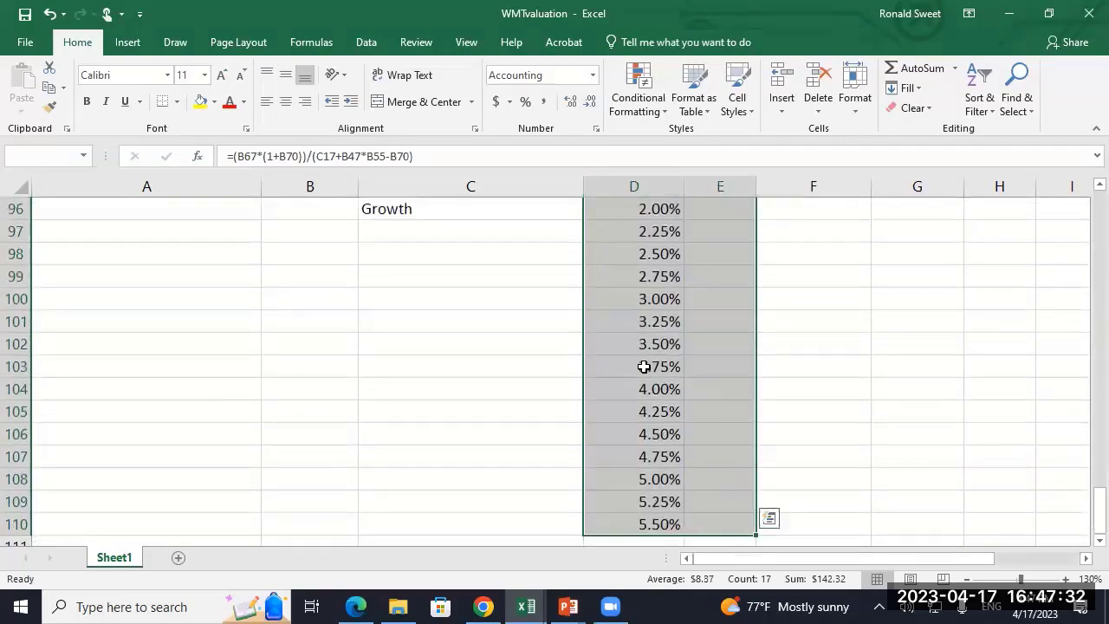
pyautogui.hotkey('shift', 'Right')
pyautogui.hotkey('shift', 'Right')
pyautogui.press('Up')
pyautogui.press('Up')
pyautogui.press('Down')
pyautogui.press('Down')
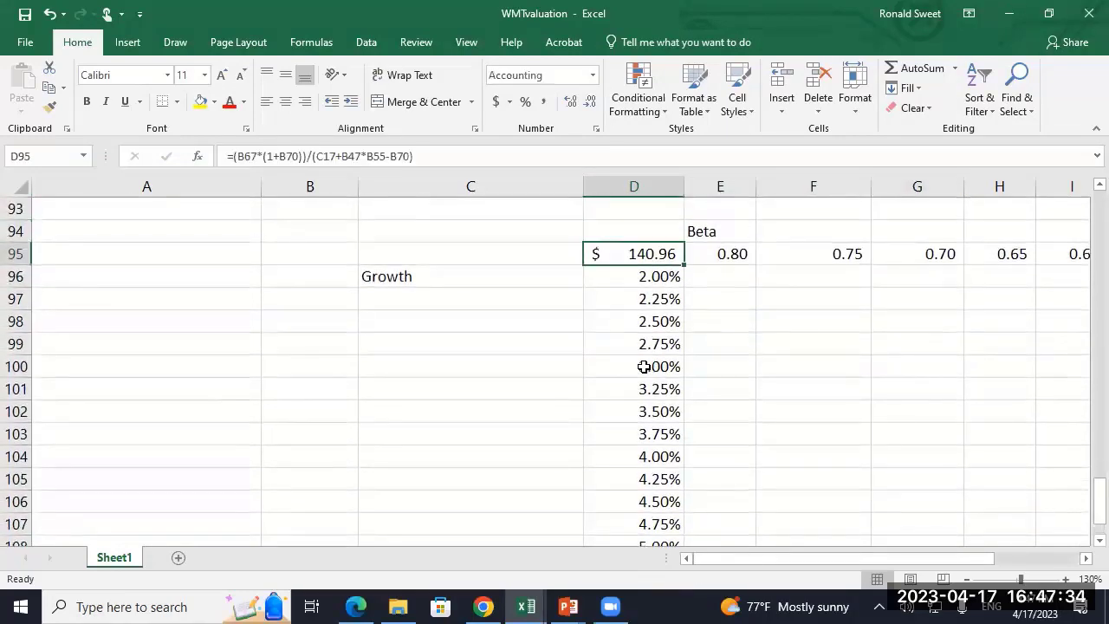
pyautogui.hotkey('ctrl', 'Down')
pyautogui.hotkey('ctrl', 'Up')
# - Start a what-if Data Table on D95:N110 with the Final Beta cell B55 as the row input cell
pyautogui.hotkey('ctrl', 'shift', 'Right')
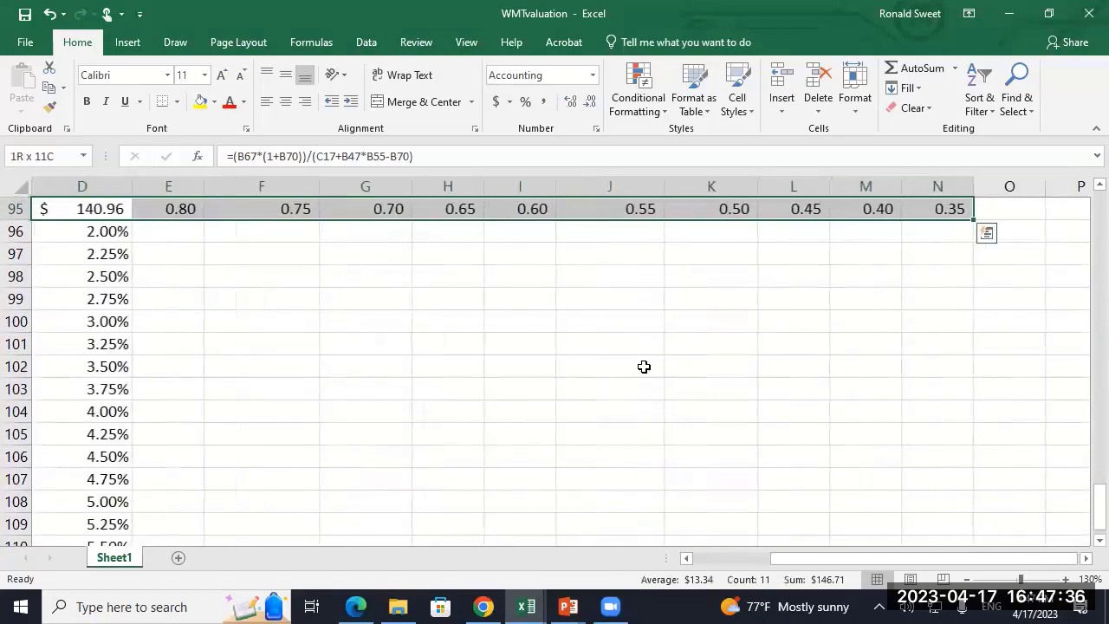
pyautogui.hotkey('ctrl', 'shift', 'Down')
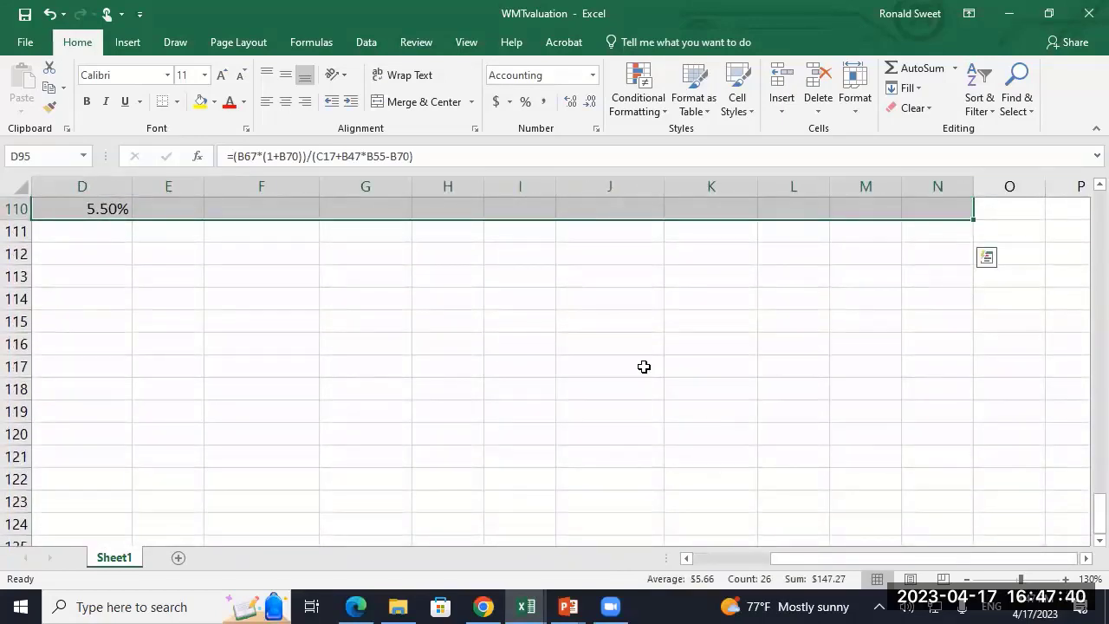
pyautogui.click(365, 42)
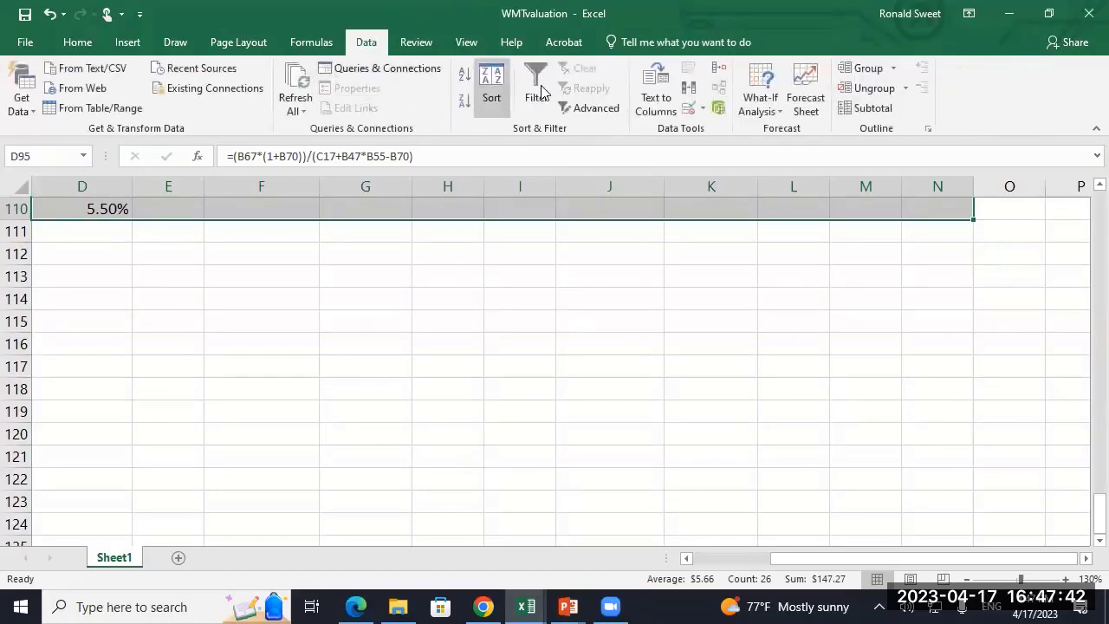
pyautogui.click(759, 102)
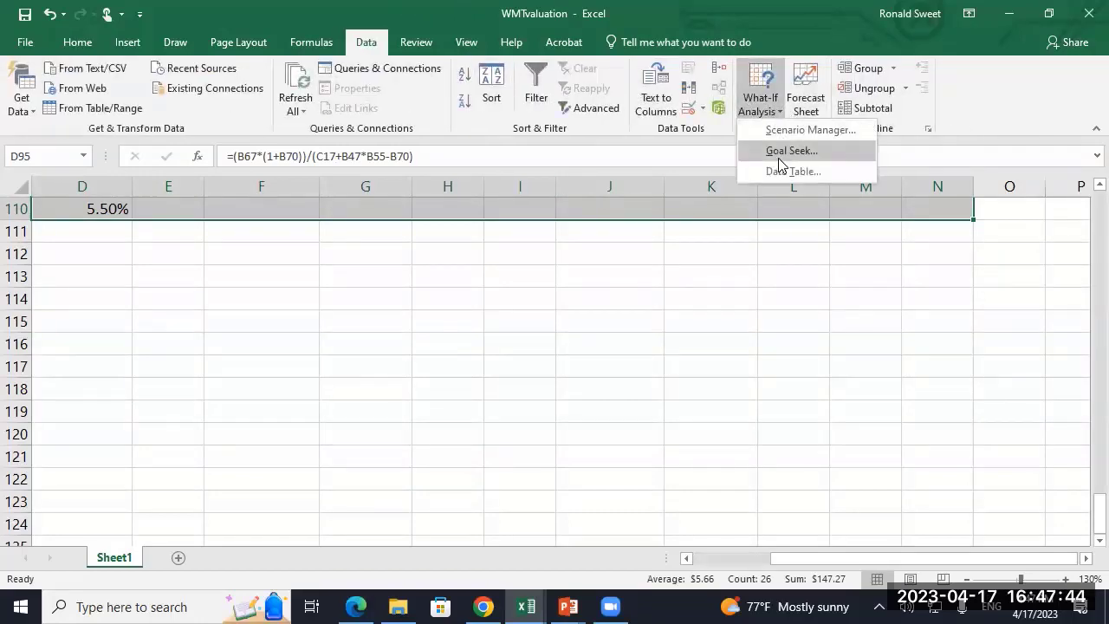
pyautogui.click(778, 169)
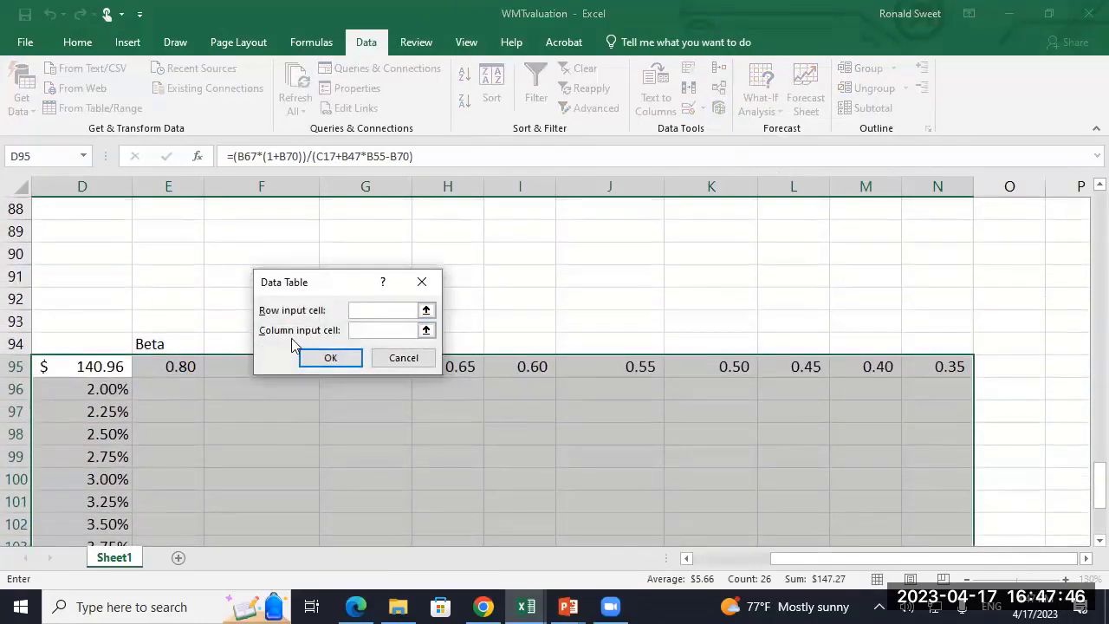
pyautogui.moveTo(806, 564); pyautogui.dragTo(729, 567)
pyautogui.scroll(4, 234, 392)
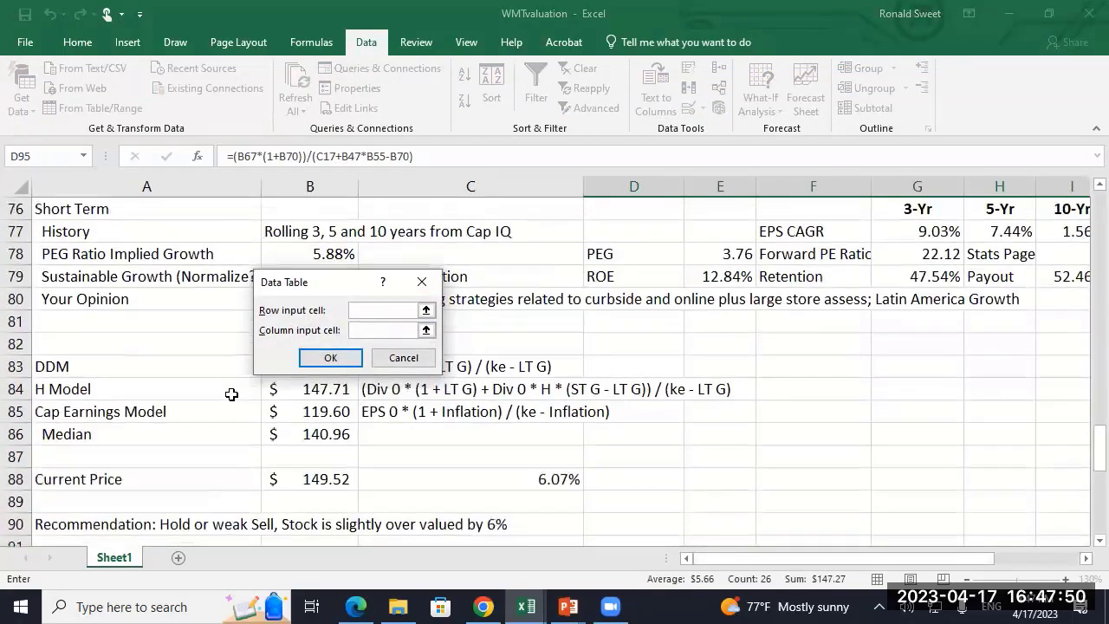
pyautogui.scroll(-1, 231, 394)
pyautogui.scroll(9, 228, 392)
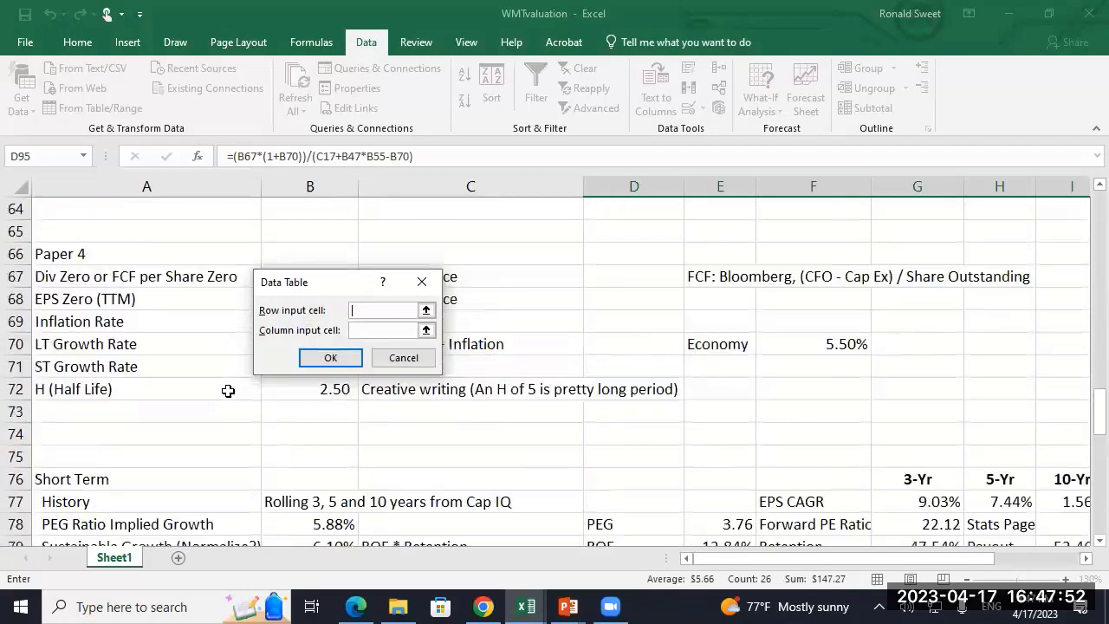
pyautogui.click(283, 408)
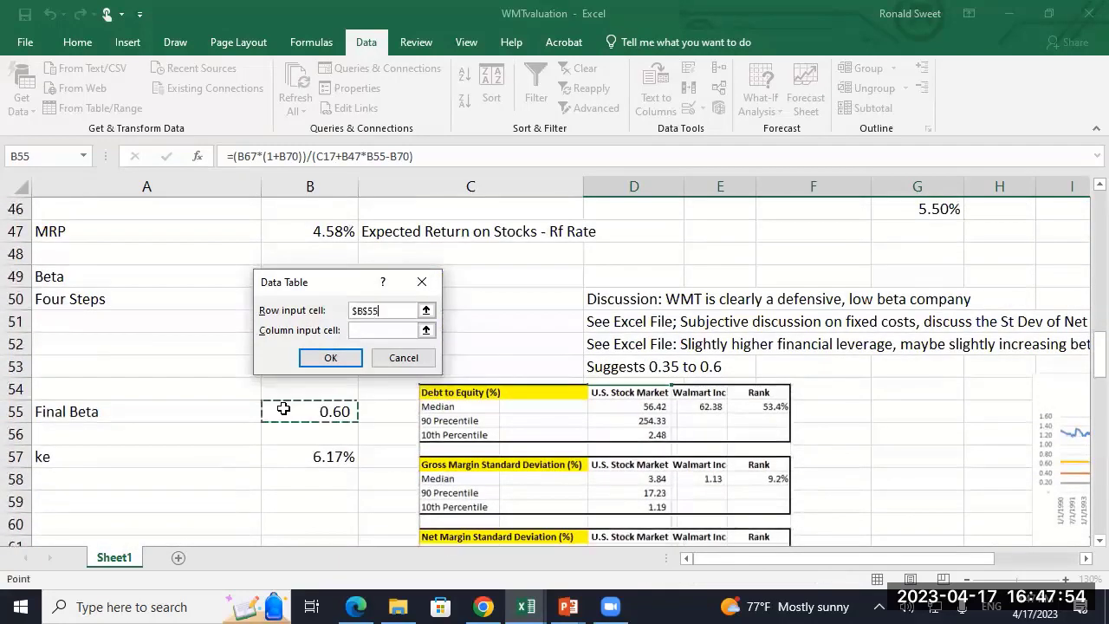
# - Set the column input cell to the LT Growth Rate in B70 and create the data table
pyautogui.click(373, 330)
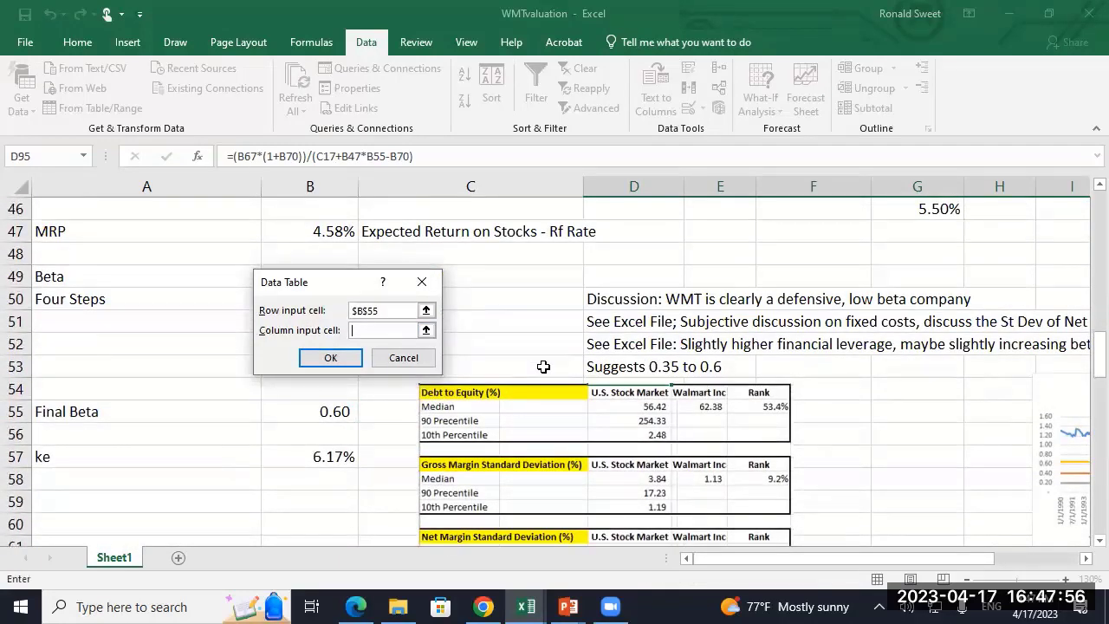
pyautogui.scroll(-5, 540, 369)
pyautogui.click(320, 410)
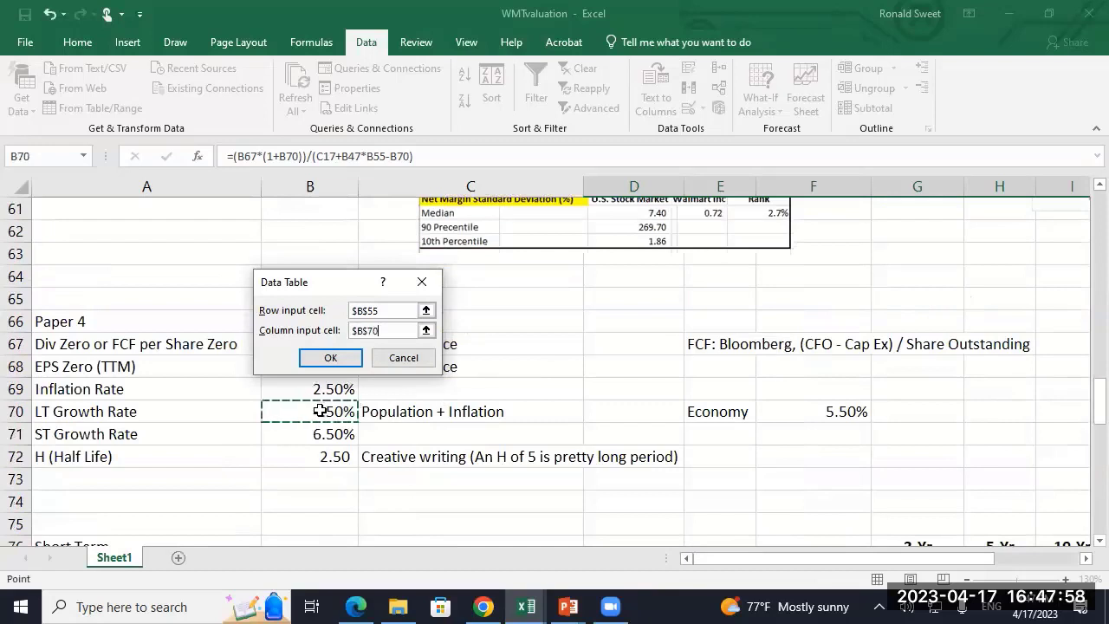
pyautogui.click(330, 358)
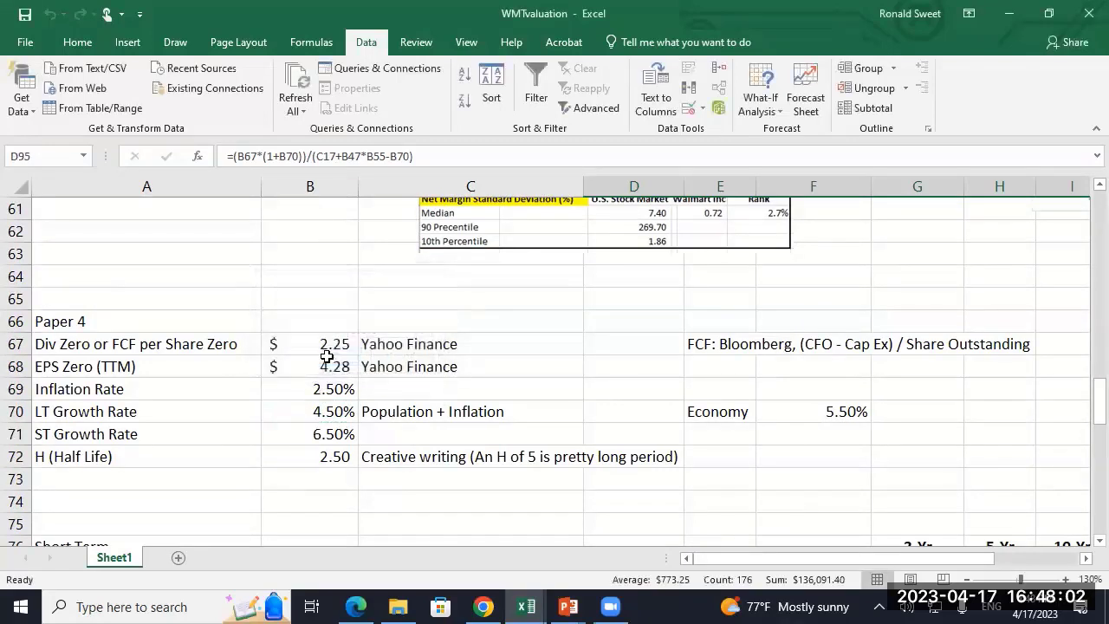
# - Format the data table results in E96:N110 in comma style with two decimals
pyautogui.scroll(-9, 356, 420)
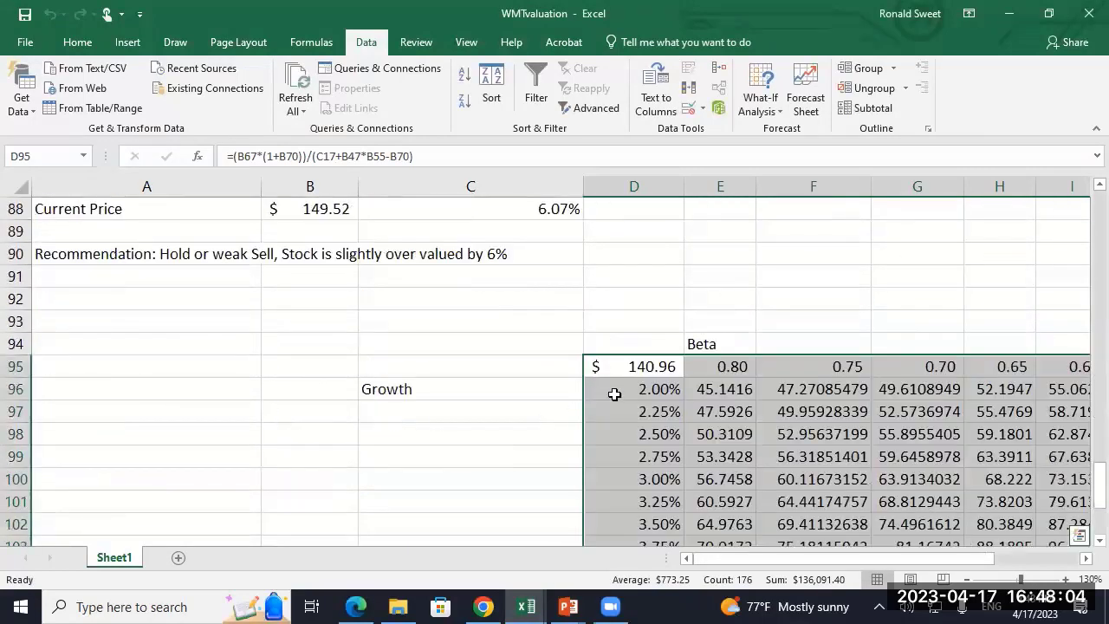
pyautogui.click(638, 385)
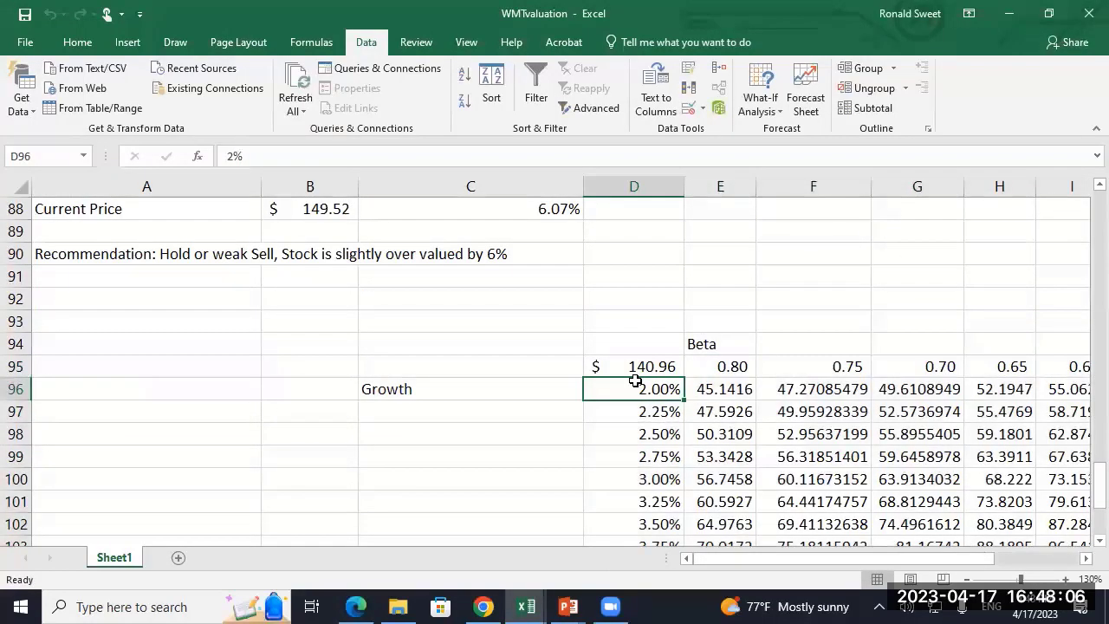
pyautogui.press('Up')
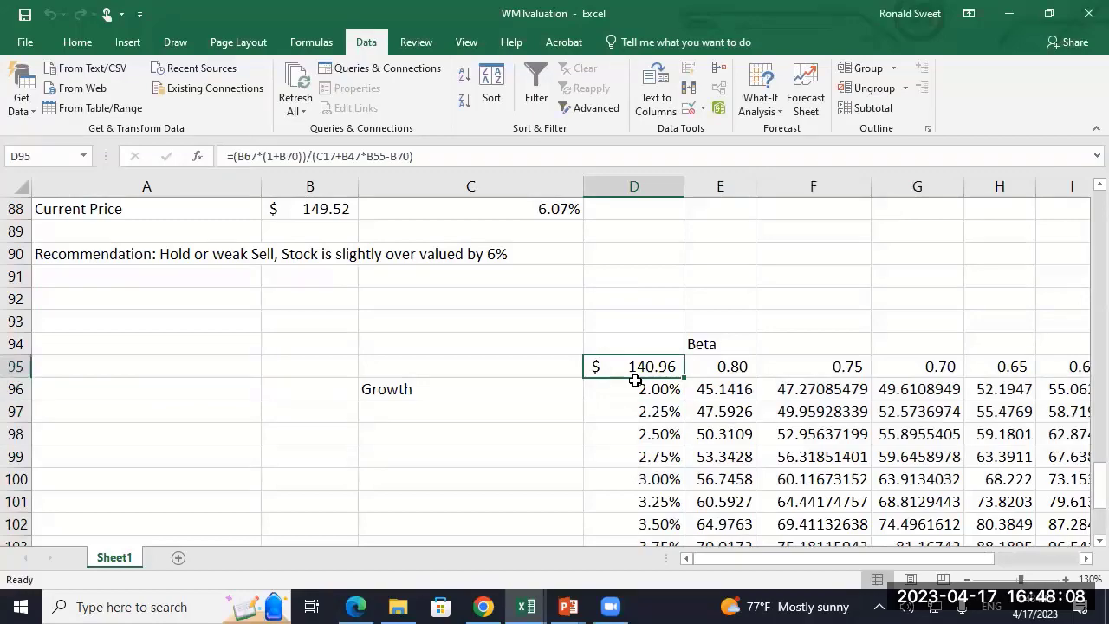
pyautogui.hotkey('ctrl', 'shift', 'Right')
pyautogui.press('Down')
pyautogui.press('Right')
pyautogui.hotkey('ctrl', 'shift', 'Down')
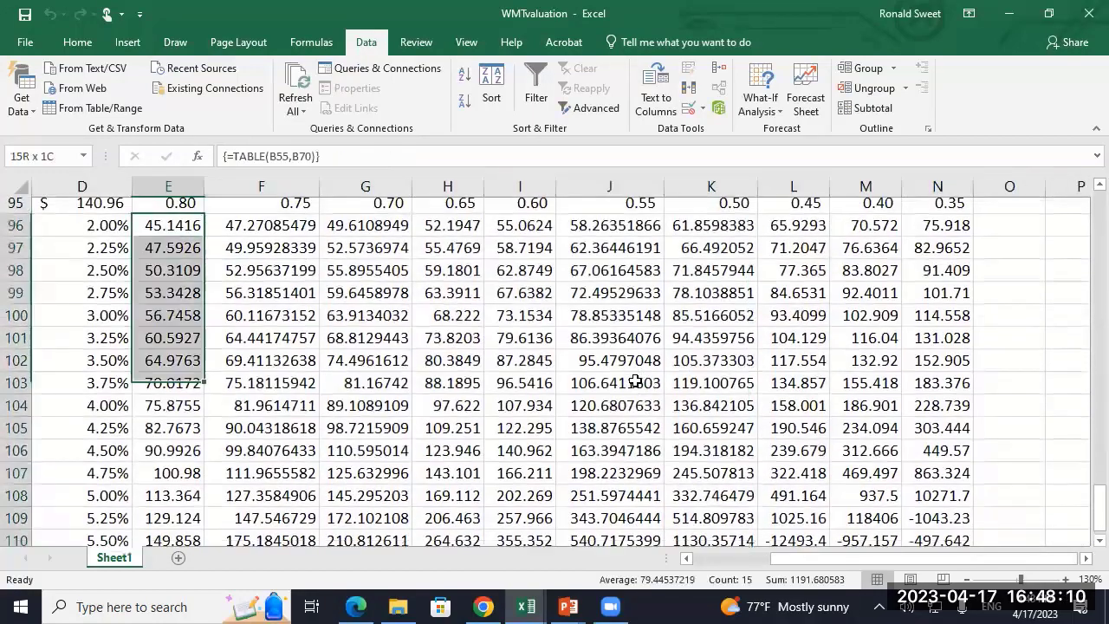
pyautogui.hotkey('ctrl', 'shift', 'Right')
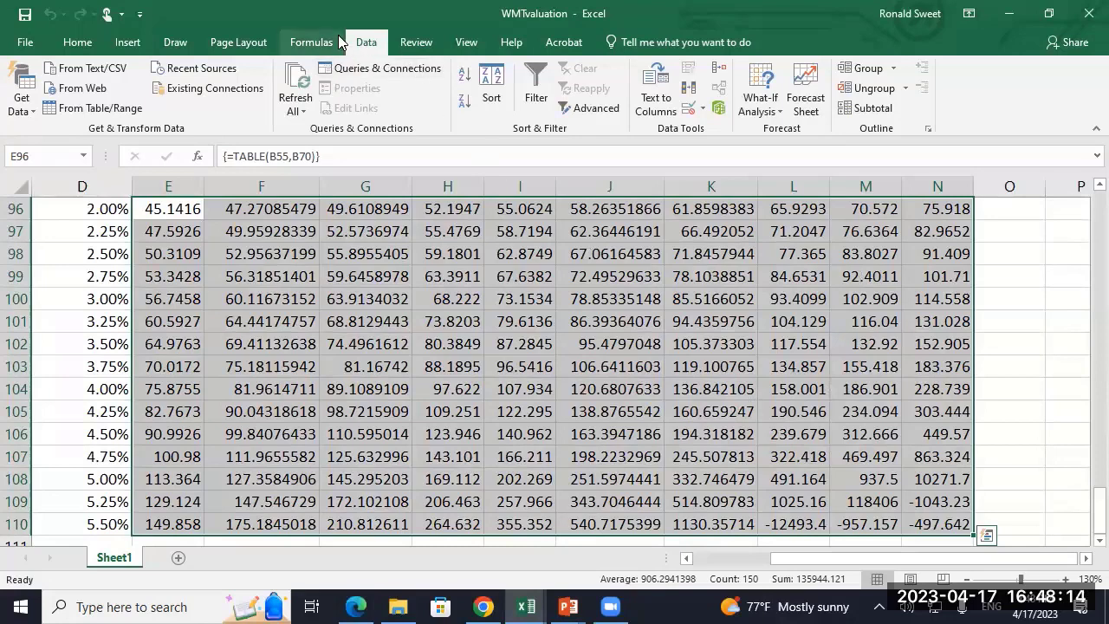
pyautogui.click(77, 46)
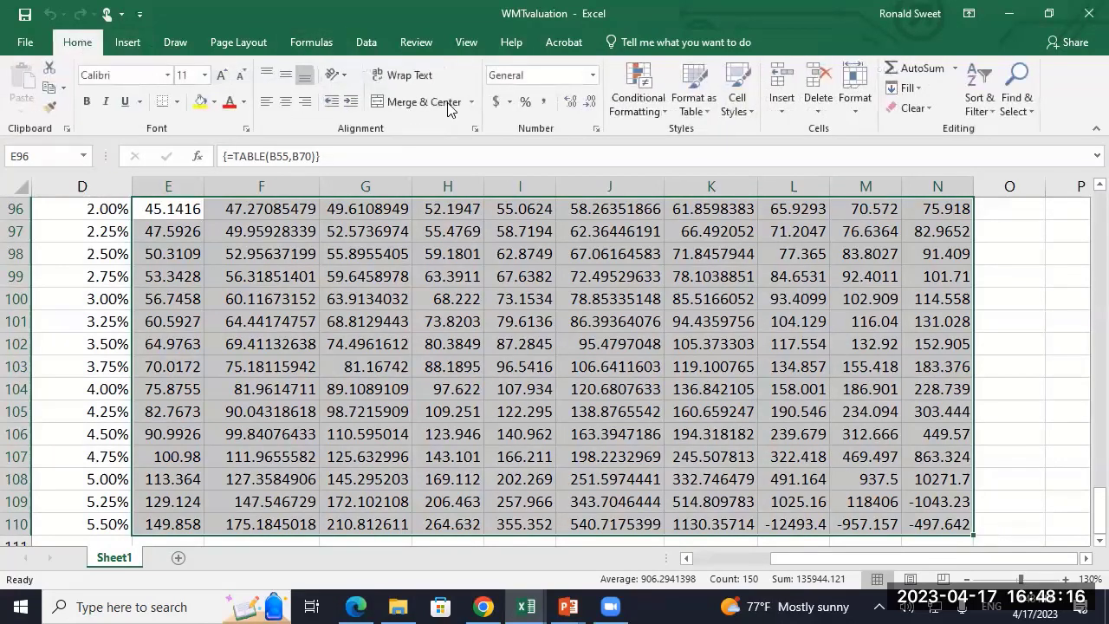
pyautogui.click(544, 102)
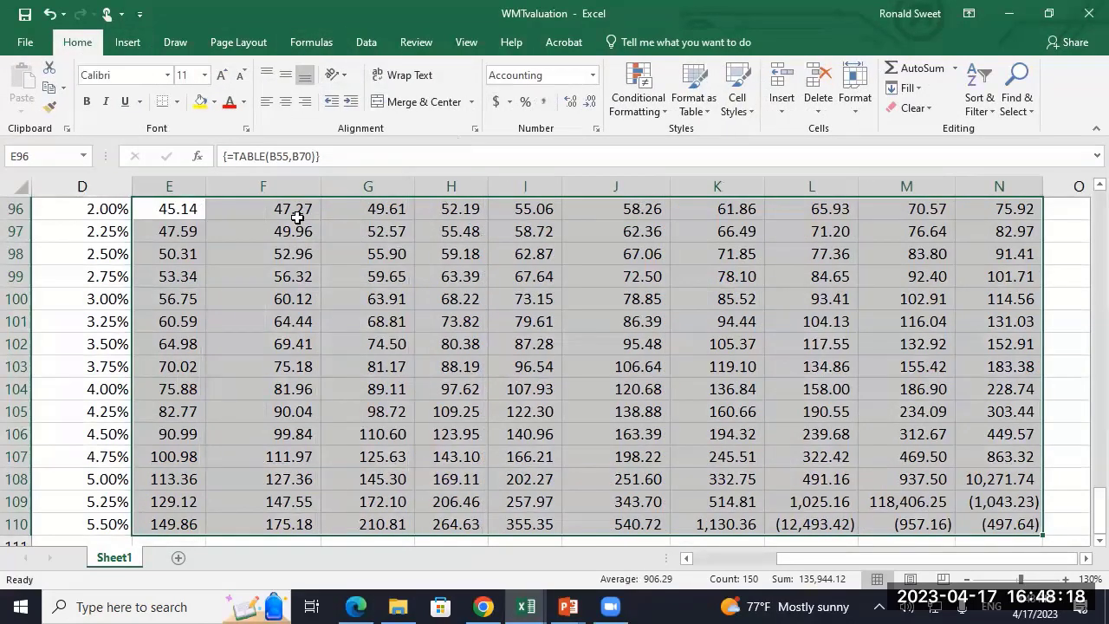
pyautogui.scroll(2, 283, 214)
pyautogui.scroll(-1, 283, 214)
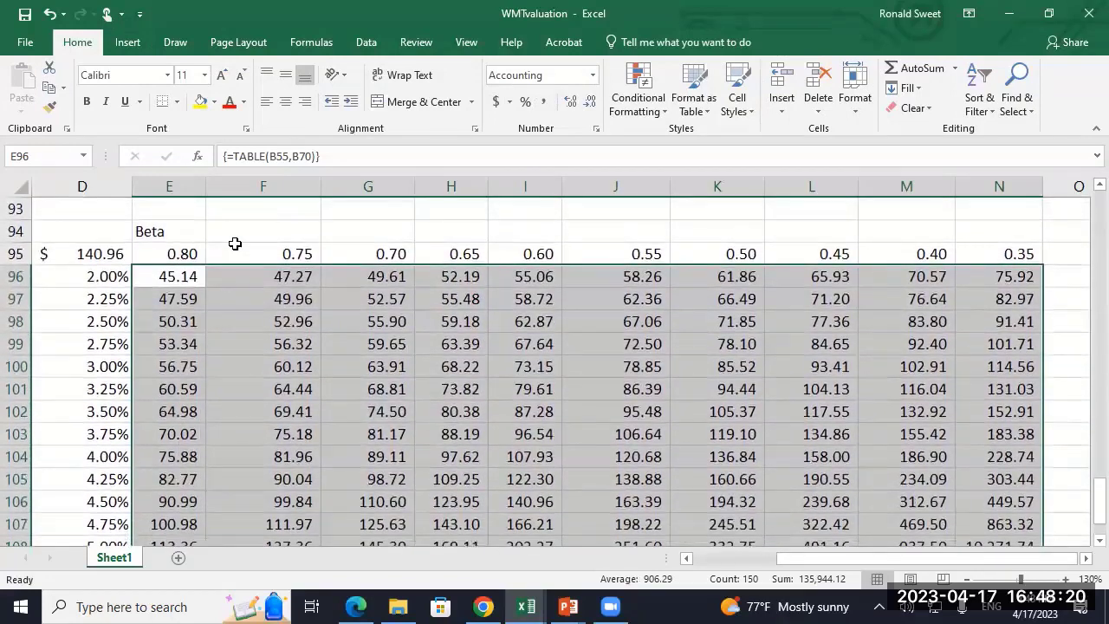
# - Start a Greater Than highlight rule on the data table results E96:N110 with the Current Price cell B88 as the threshold
pyautogui.click(638, 108)
pyautogui.moveTo(659, 141)
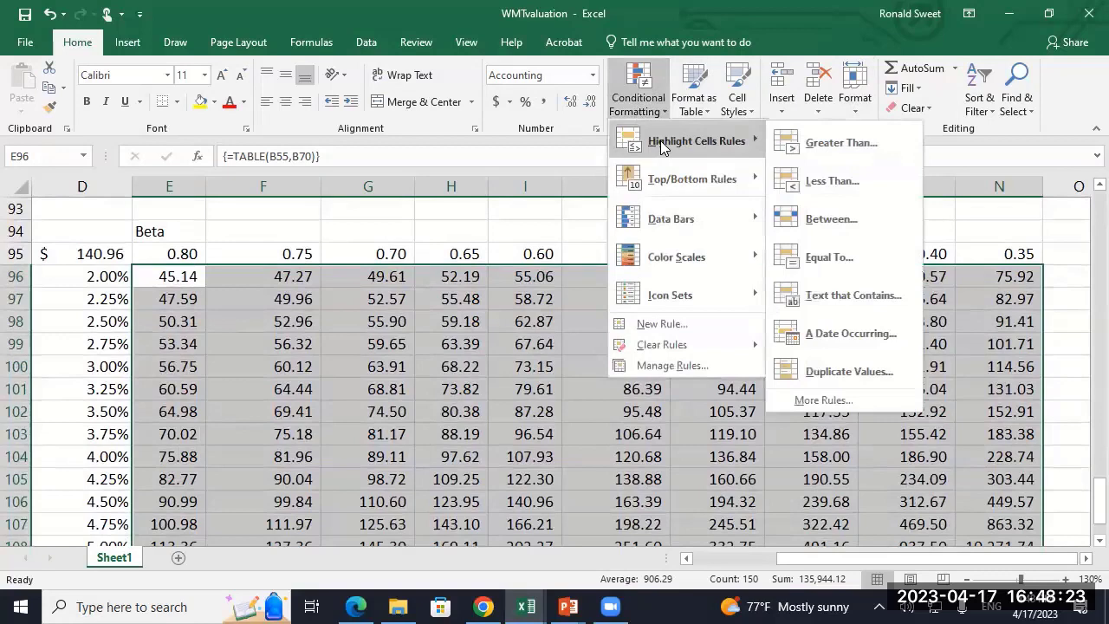
pyautogui.click(843, 143)
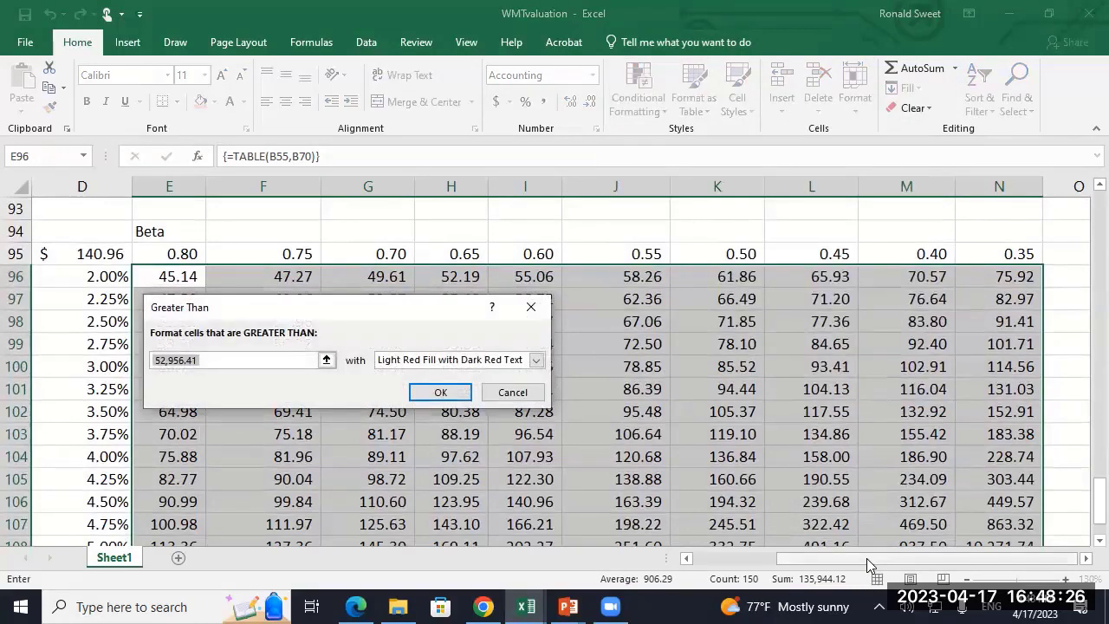
pyautogui.moveTo(866, 558); pyautogui.dragTo(731, 558)
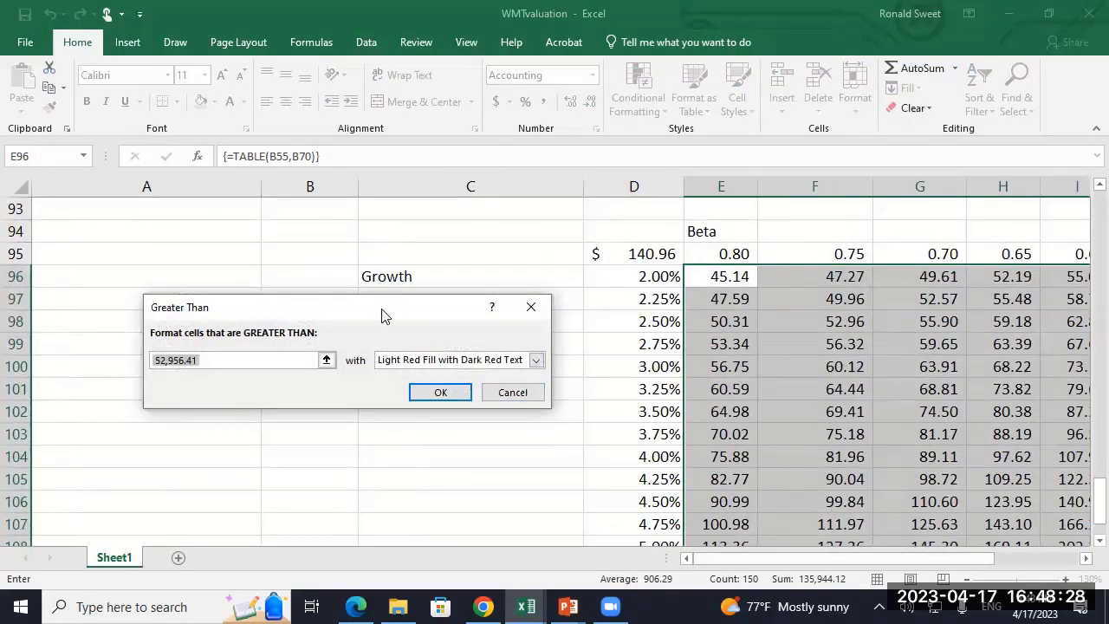
pyautogui.moveTo(384, 314); pyautogui.dragTo(514, 419)
pyautogui.click(223, 256)
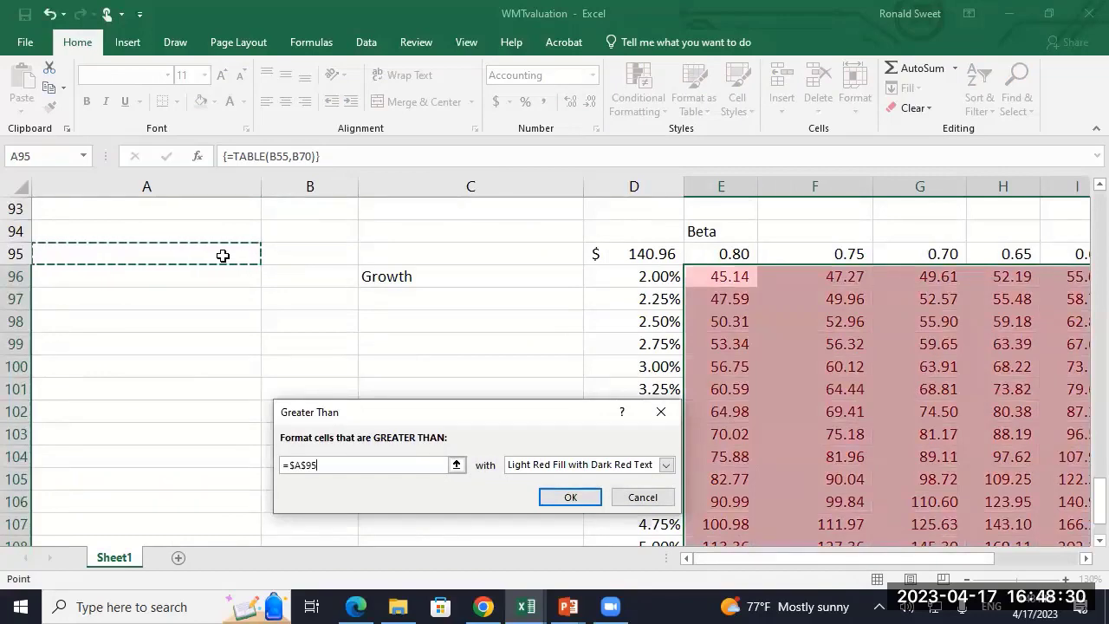
pyautogui.press('Up')
pyautogui.press('Up')
pyautogui.press('Up')
pyautogui.press('Up')
pyautogui.press('Up')
pyautogui.press('Up')
pyautogui.press('Up')
pyautogui.press('Up')
pyautogui.press('Down')
pyautogui.press('Right')
pyautogui.scroll(1, 222, 256)
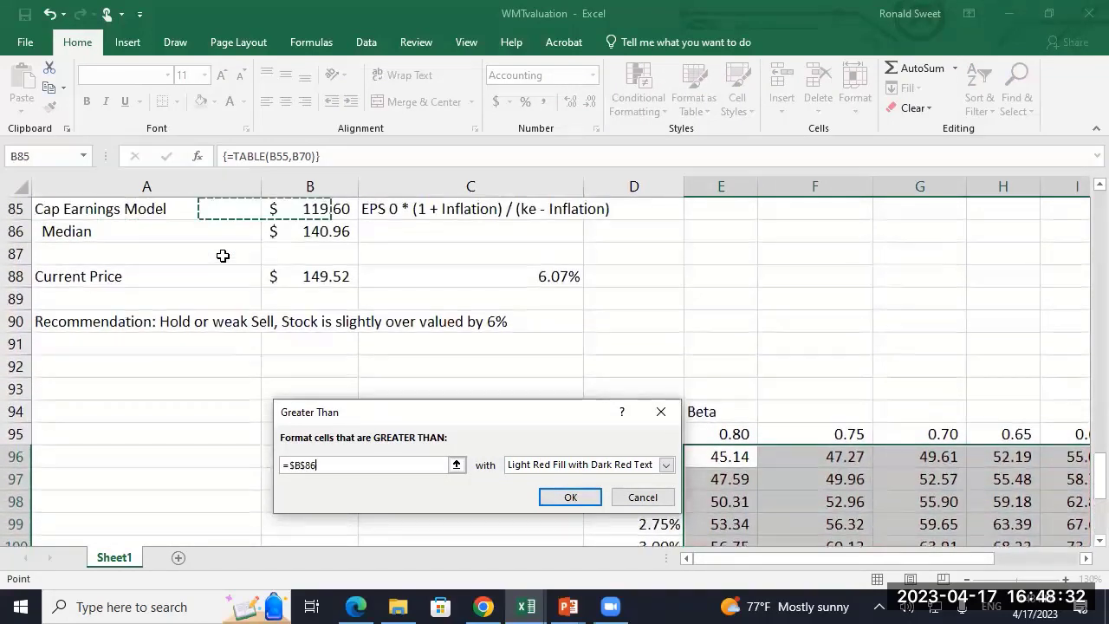
# - Set the Greater Than rule's format to Green Fill with Dark Green Text and apply it
pyautogui.click(665, 464)
pyautogui.click(557, 504)
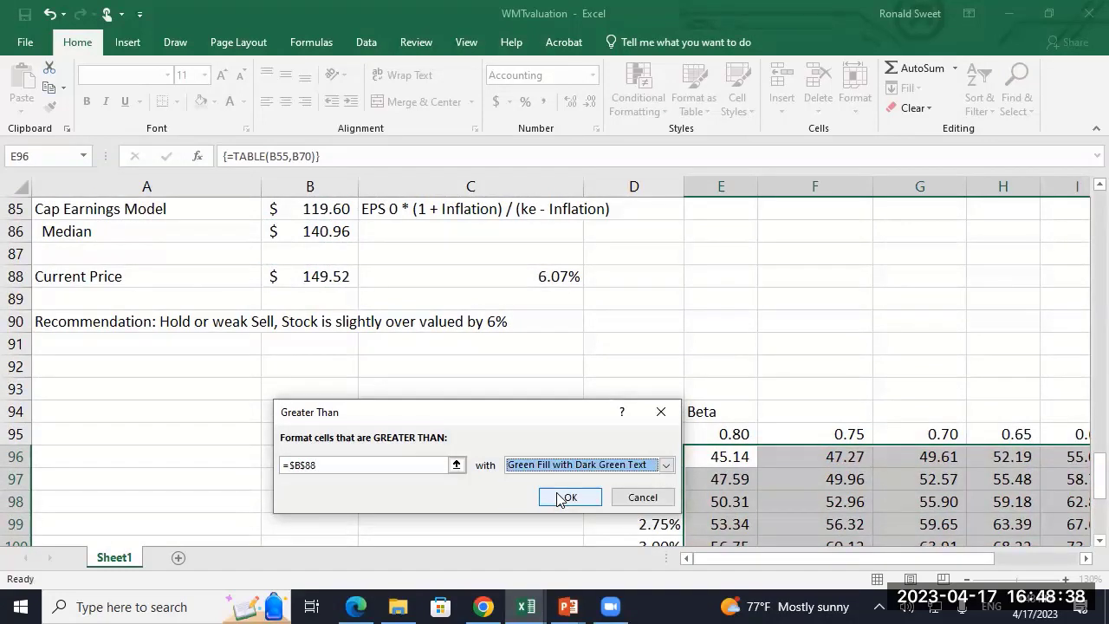
pyautogui.click(562, 498)
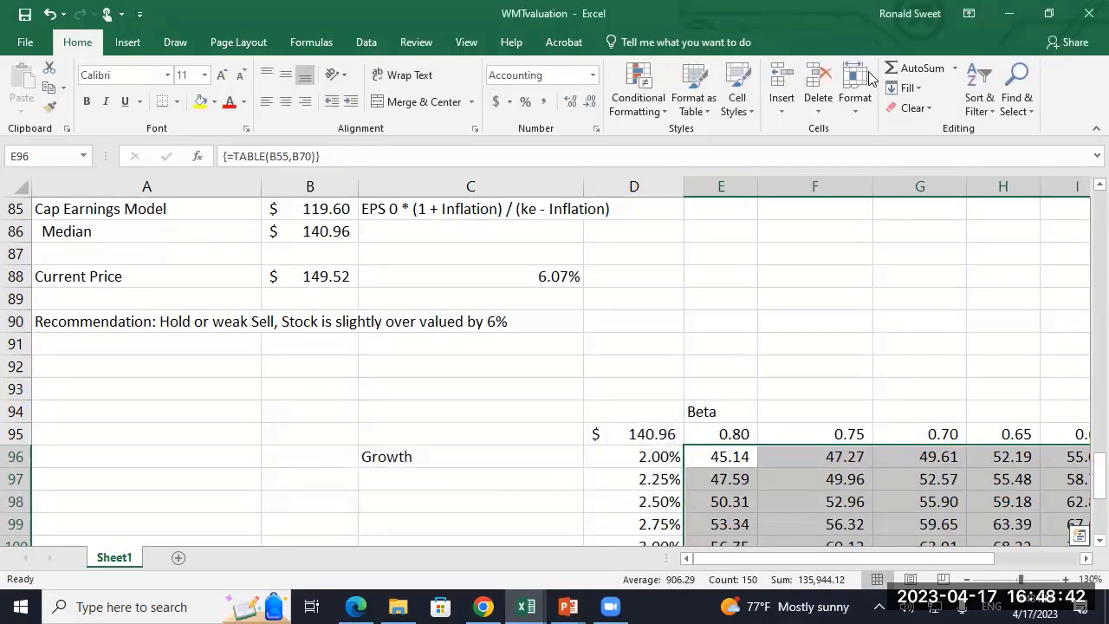
# - Add a Less Than highlight rule on E96:N110 comparing with Current Price B88, using Light Red Fill with Dark Red Text
pyautogui.click(639, 102)
pyautogui.moveTo(718, 152)
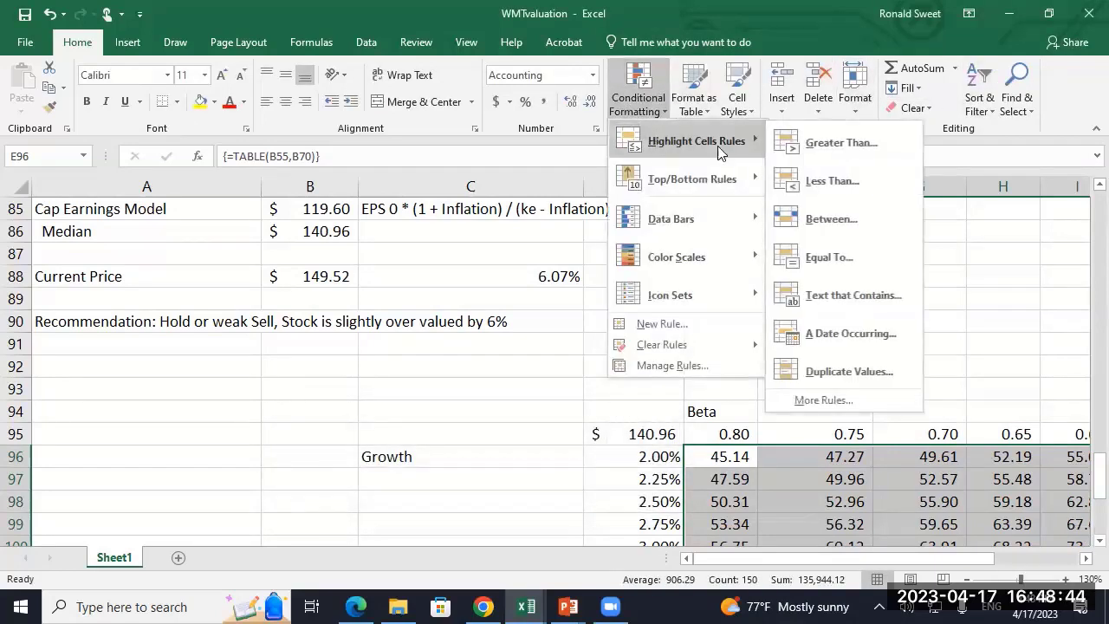
pyautogui.click(818, 179)
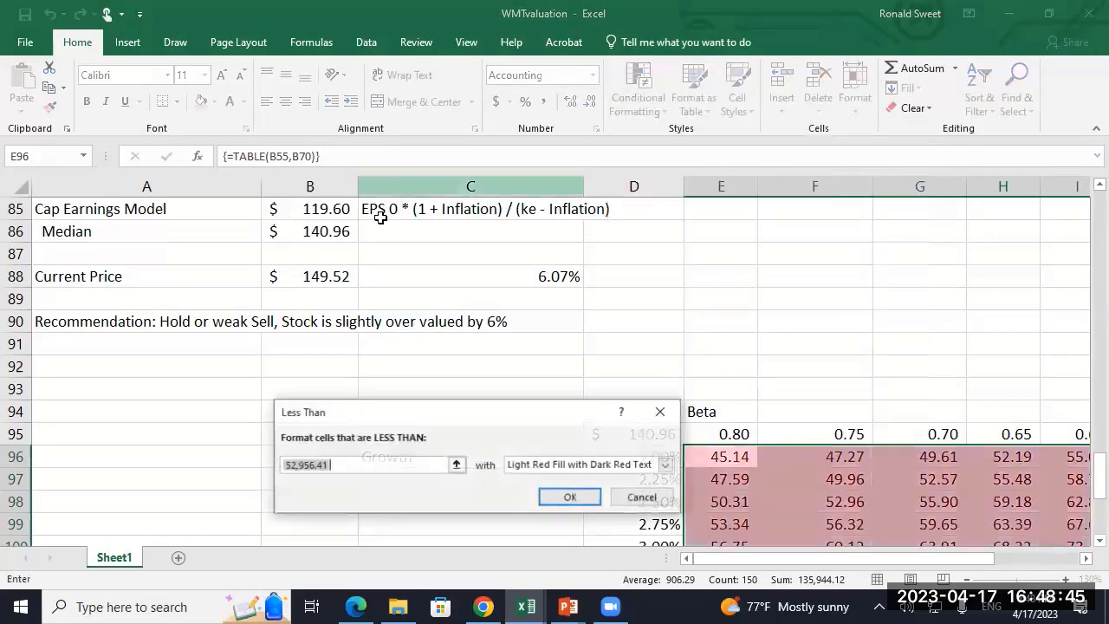
pyautogui.click(336, 276)
pyautogui.click(569, 496)
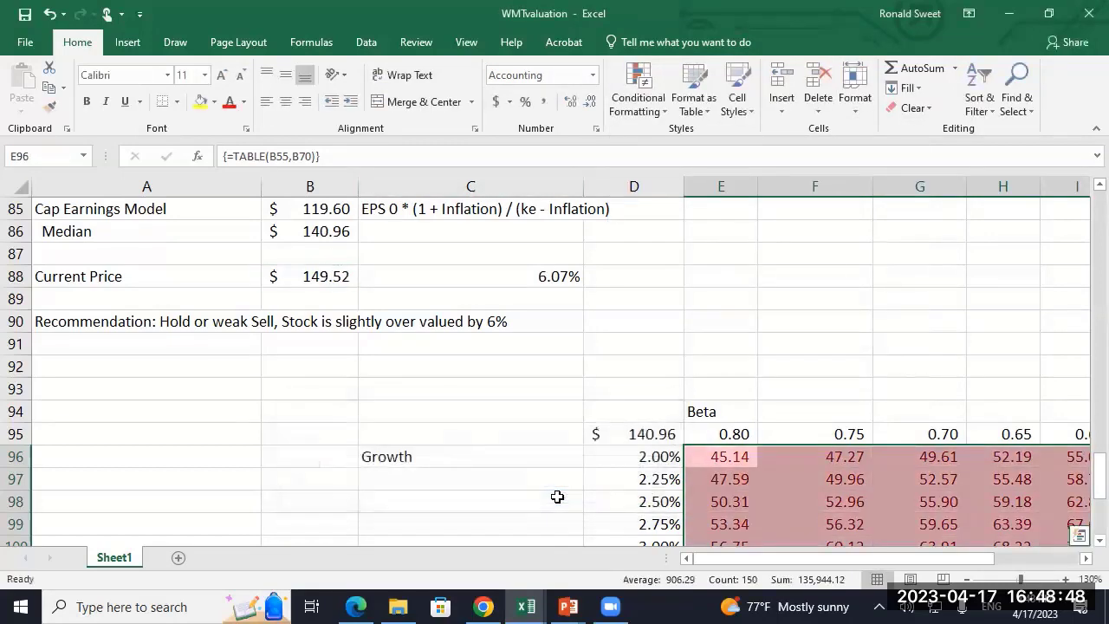
# - Examine the red and green highlighting across the data table's beta columns and growth rows
pyautogui.hotkey('ctrl', 'Right')
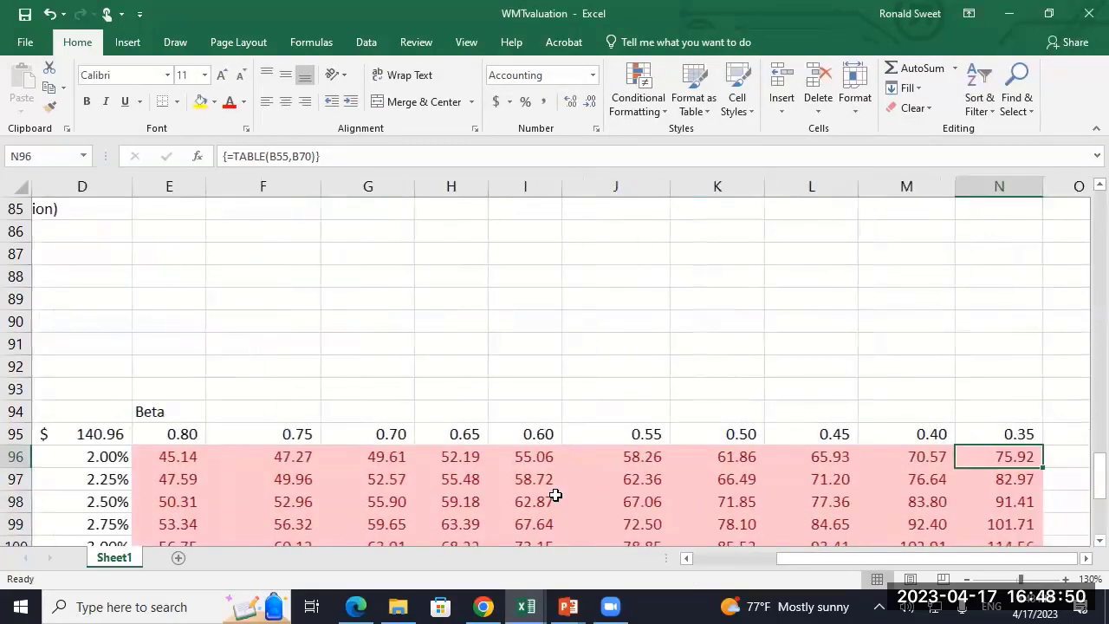
pyautogui.hotkey('ctrl', 'Down')
pyautogui.press('Left')
pyautogui.press('Left')
pyautogui.press('Left')
pyautogui.hotkey('ctrl', 'Up')
pyautogui.press('Left')
pyautogui.press('Left')
pyautogui.press('Left')
pyautogui.press('Left')
pyautogui.press('Left')
pyautogui.press('Left')
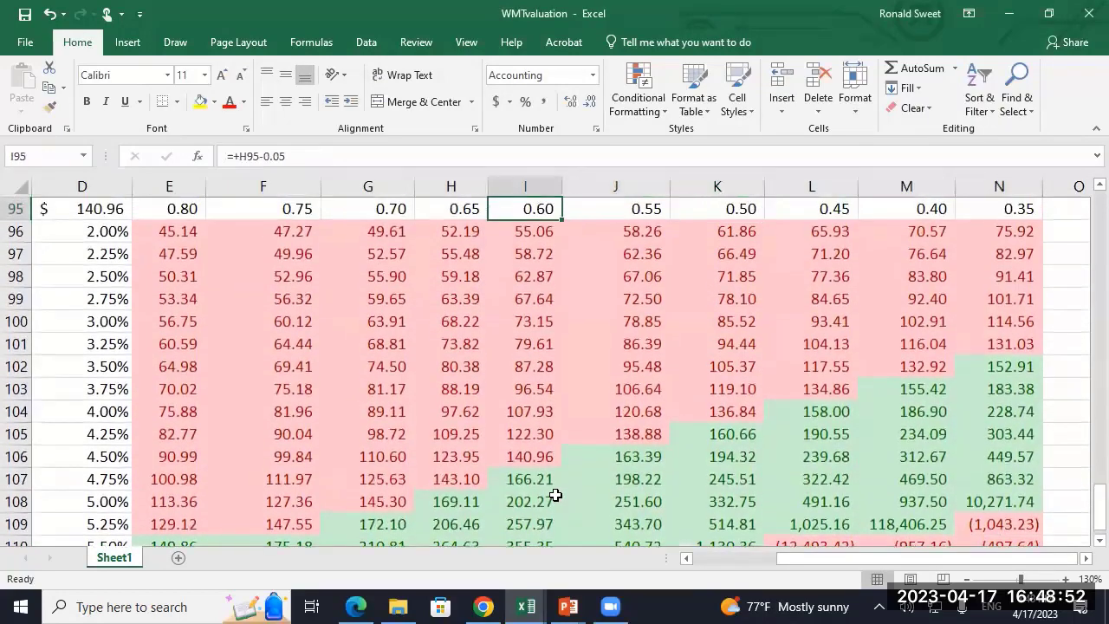
# - Start another Less Than highlight rule on E96:N110 with 0 as the threshold
pyautogui.press('Down')
pyautogui.hotkey('ctrl', 'shift', 'Right')
pyautogui.hotkey('ctrl', 'shift', 'Down')
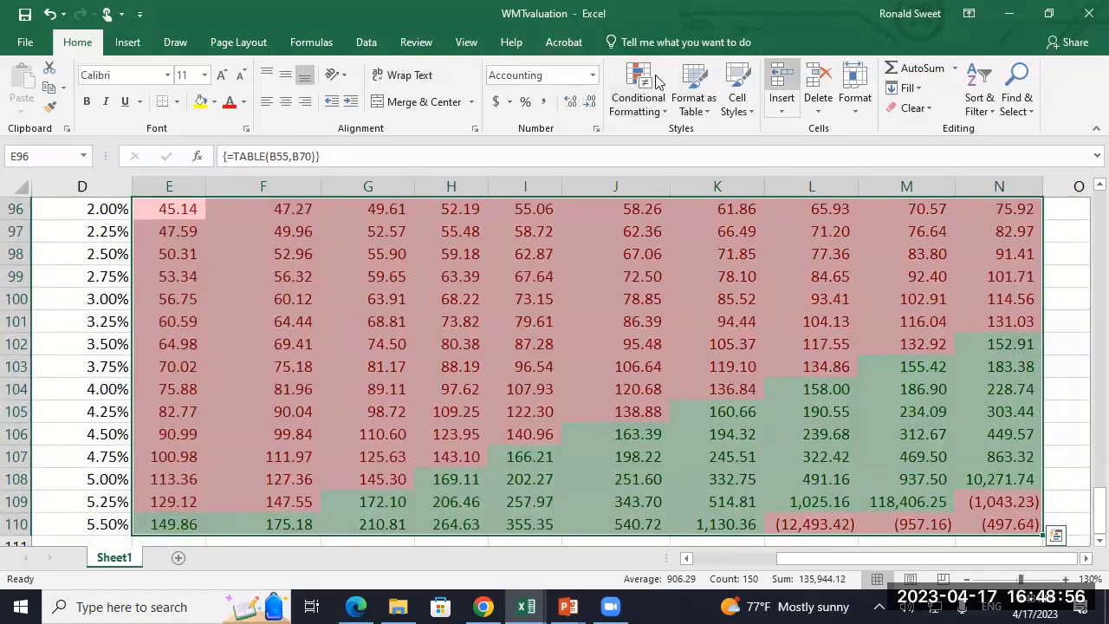
pyautogui.click(667, 113)
pyautogui.moveTo(671, 141)
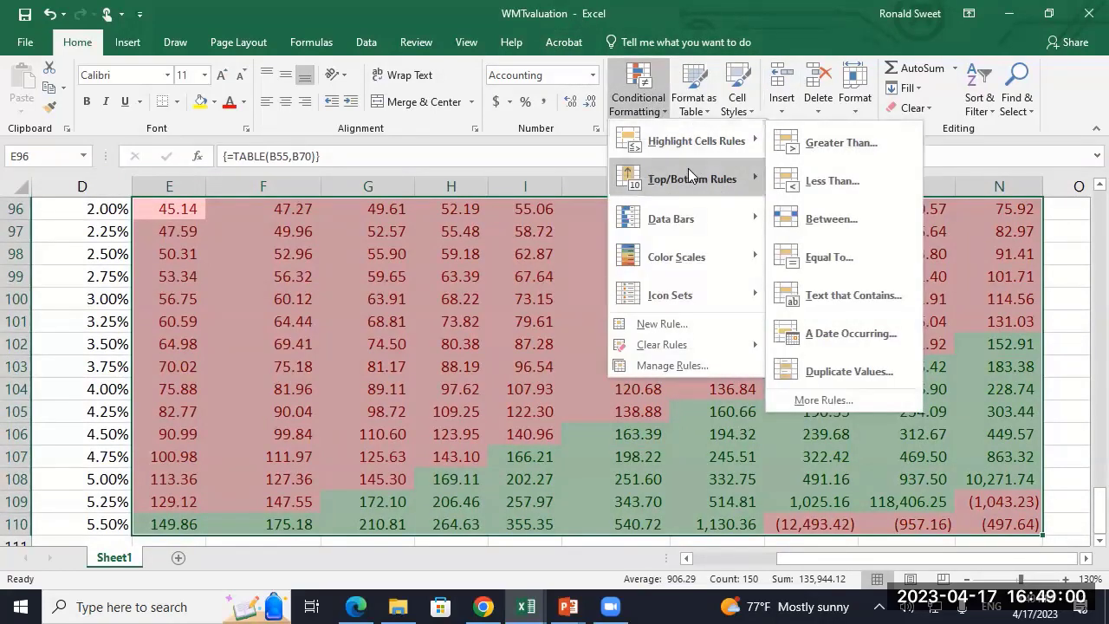
pyautogui.click(790, 180)
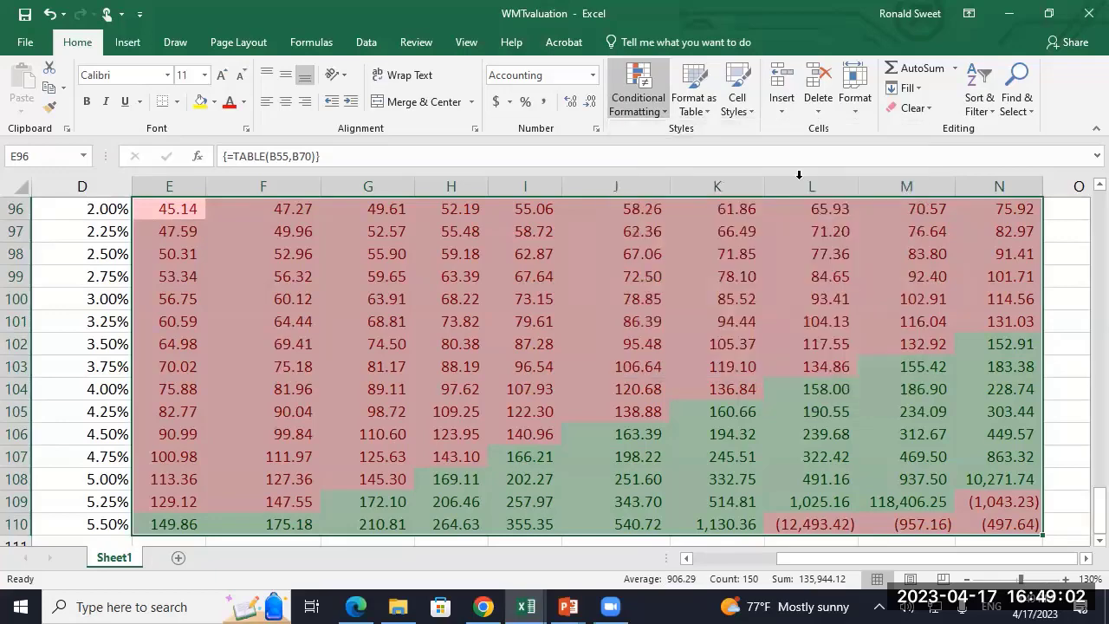
pyautogui.write('0')
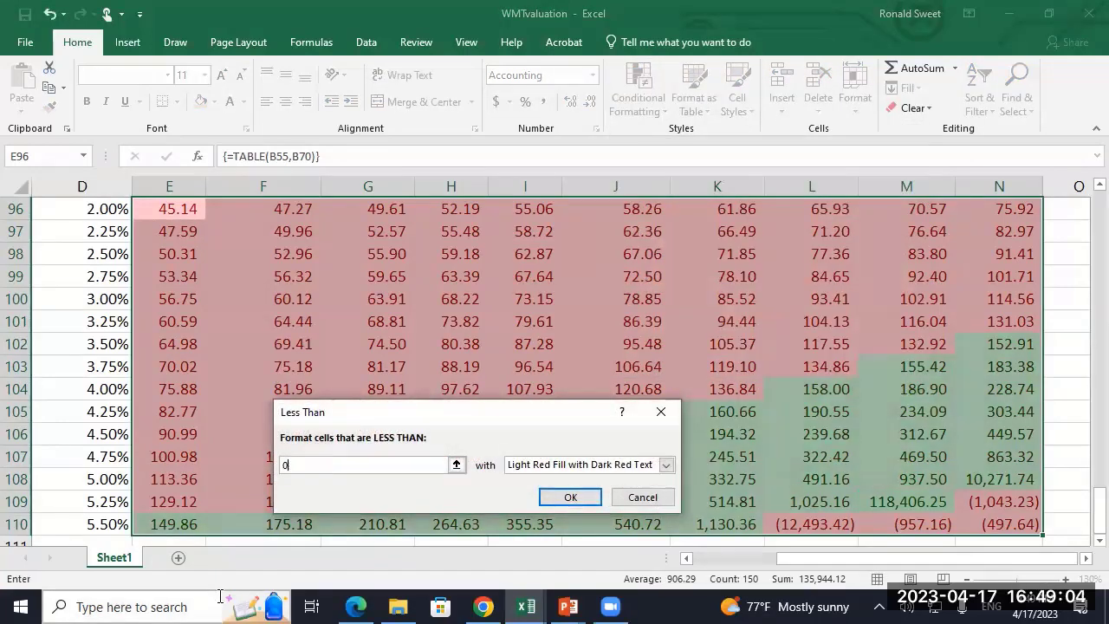
# - Give the below-zero rule a custom format with black font and black fill, and apply it
pyautogui.click(663, 466)
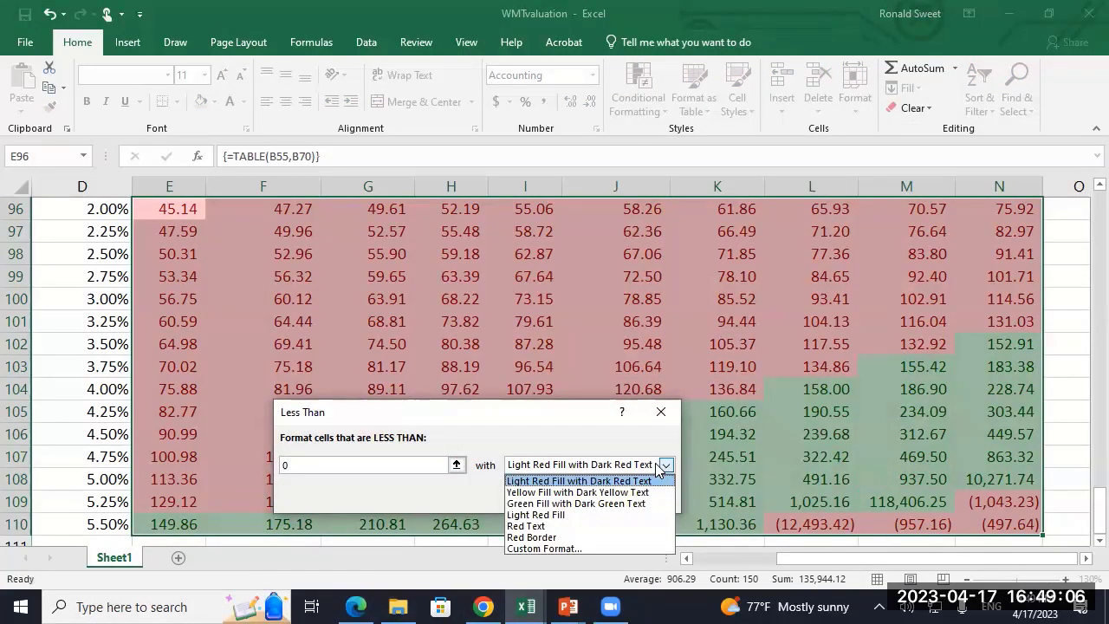
pyautogui.click(576, 551)
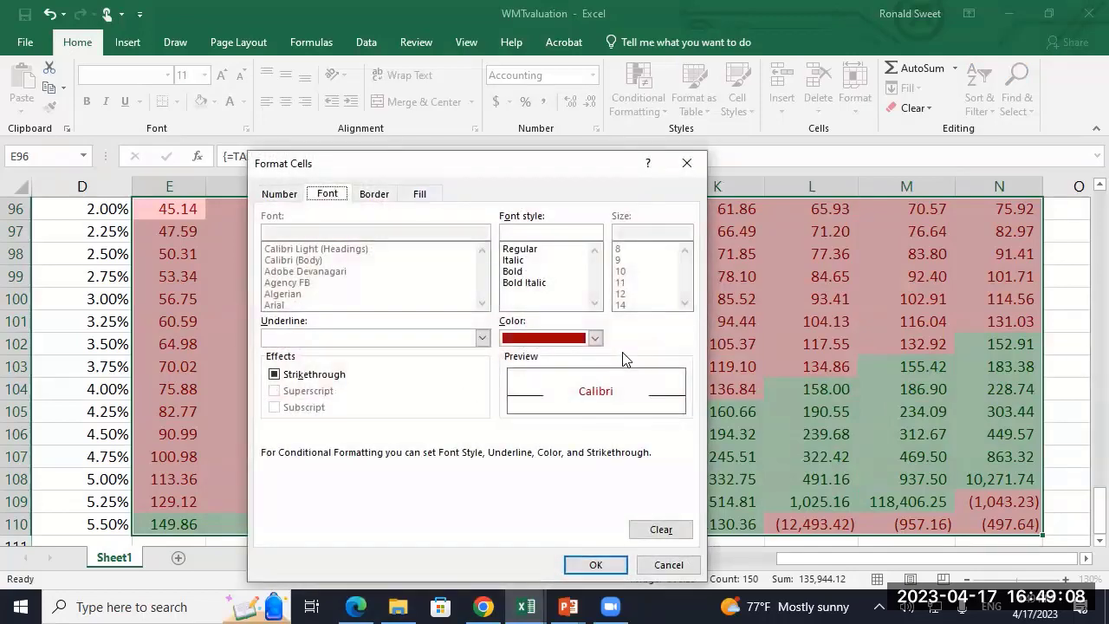
pyautogui.click(595, 340)
pyautogui.click(522, 397)
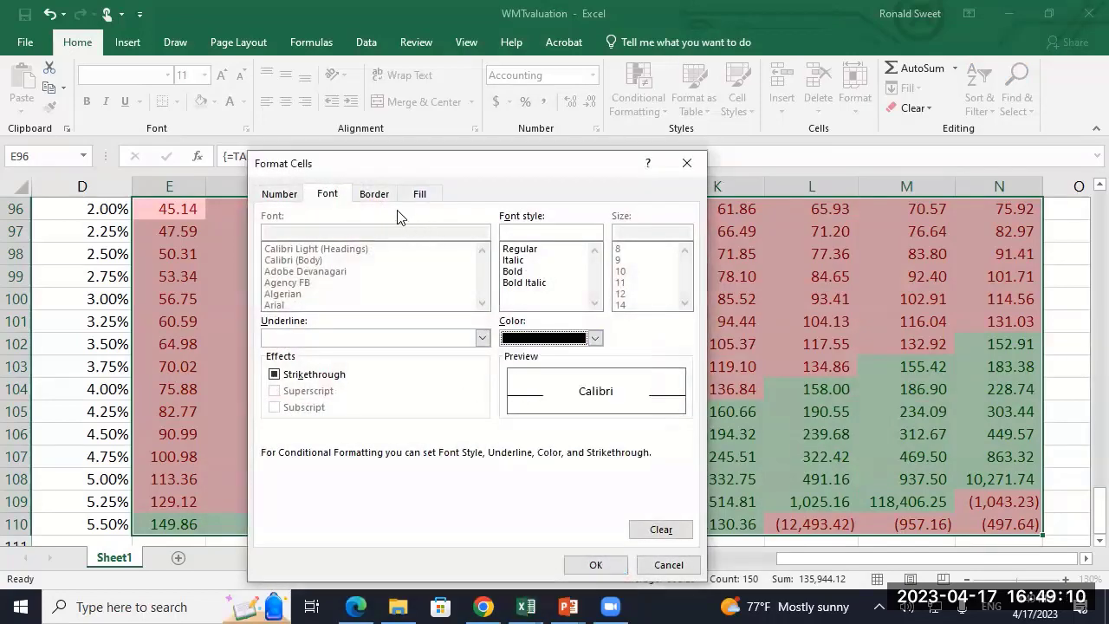
pyautogui.click(420, 193)
pyautogui.click(293, 256)
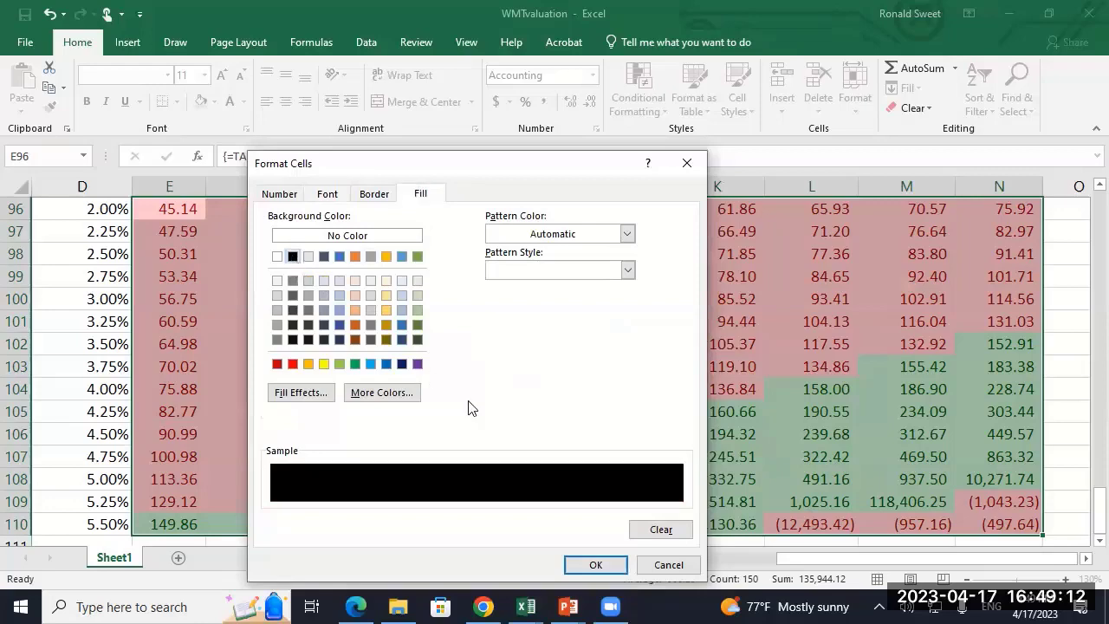
pyautogui.click(594, 564)
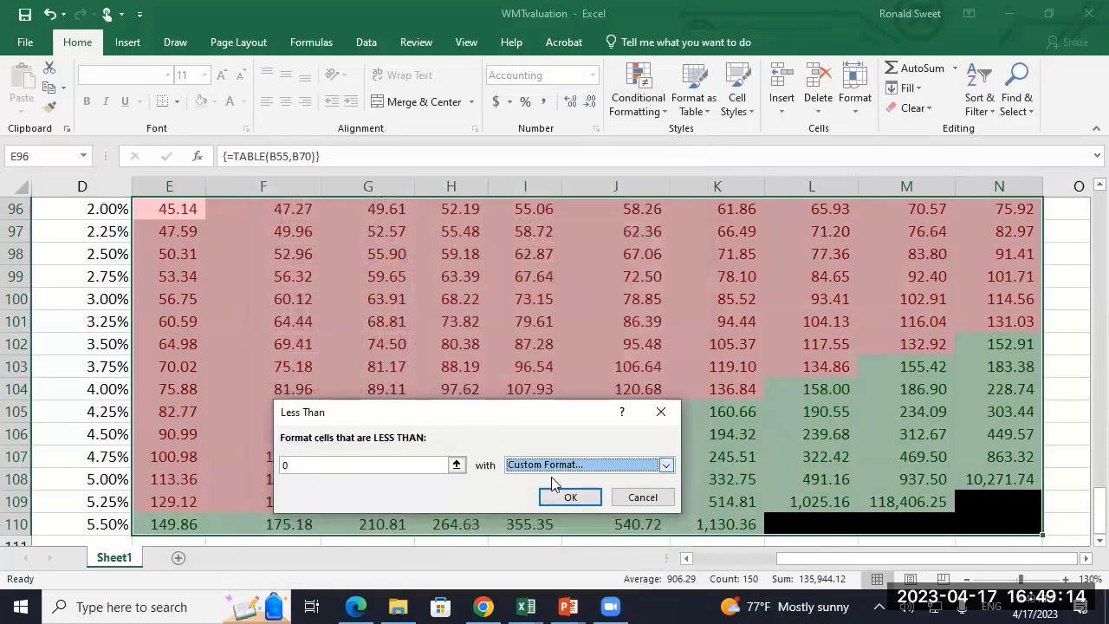
pyautogui.click(571, 497)
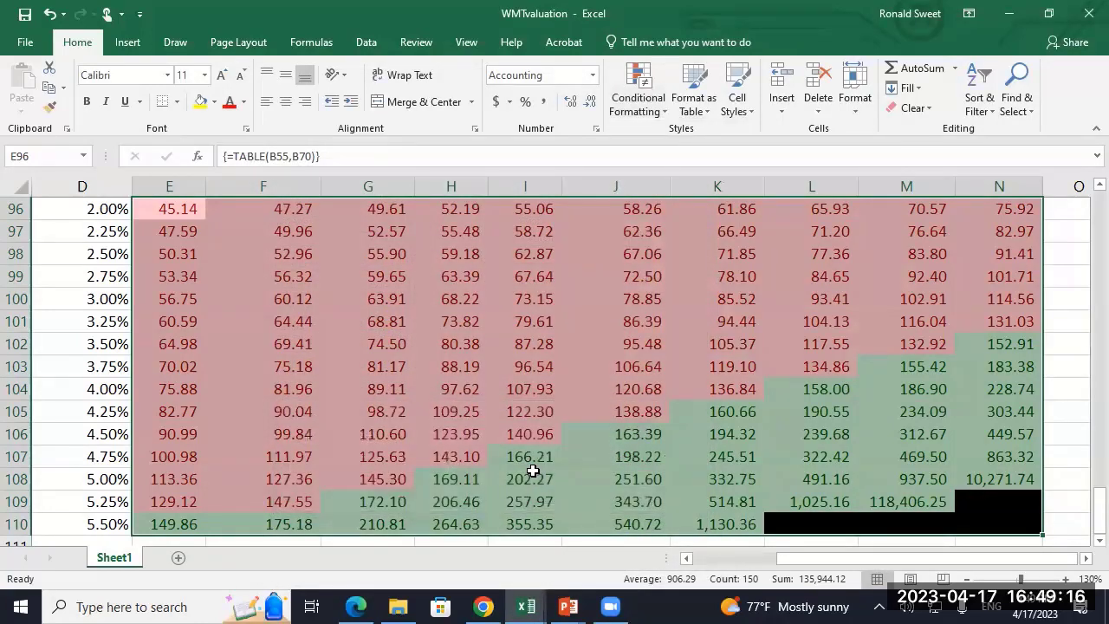
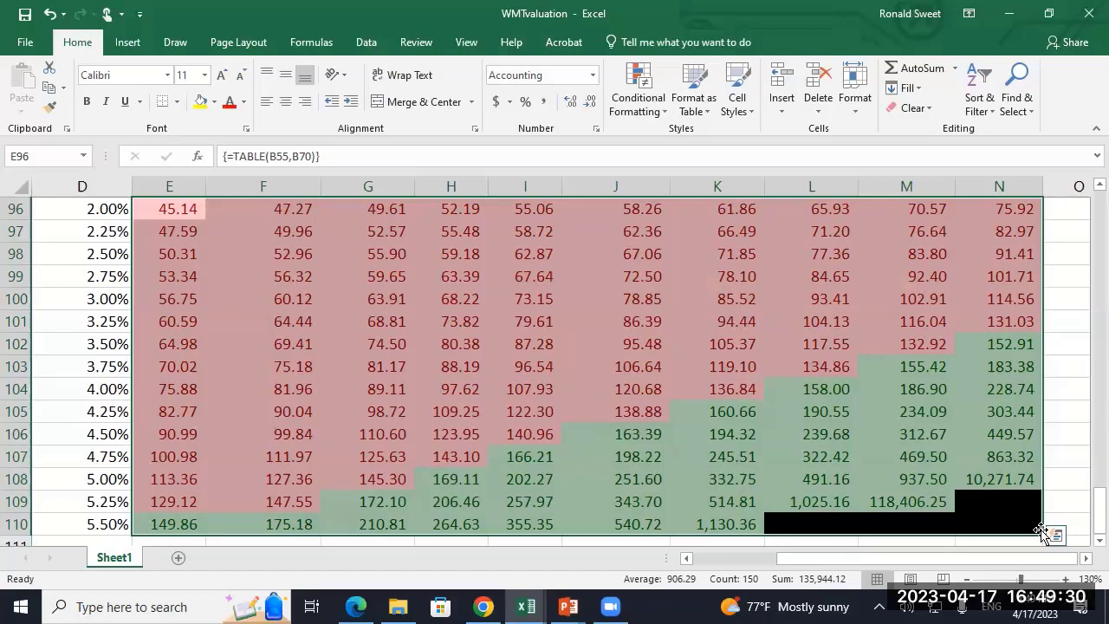
# - Add the label Max in A89 below Current Price and enter 500 in B89
pyautogui.click(554, 434)
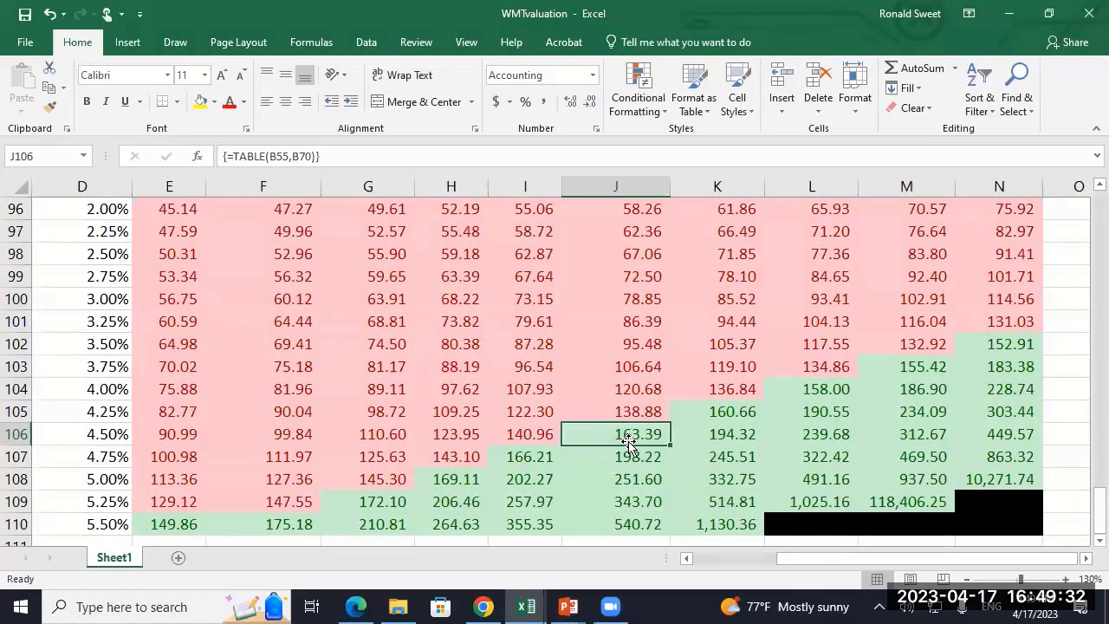
pyautogui.press('Left')
pyautogui.press('Left')
pyautogui.press('Left')
pyautogui.press('Left')
pyautogui.press('Home')
pyautogui.hotkey('ctrl', 'Up')
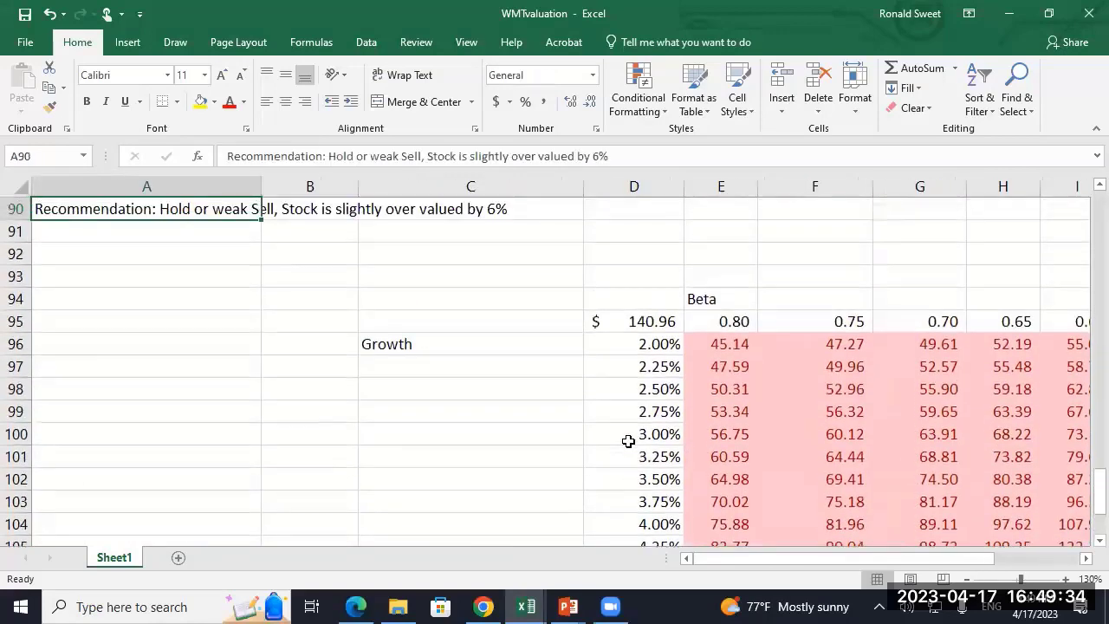
pyautogui.press('Up')
pyautogui.press('Up')
pyautogui.press('Up')
pyautogui.press('Up')
pyautogui.press('Down')
pyautogui.press('Down')
pyautogui.press('Down')
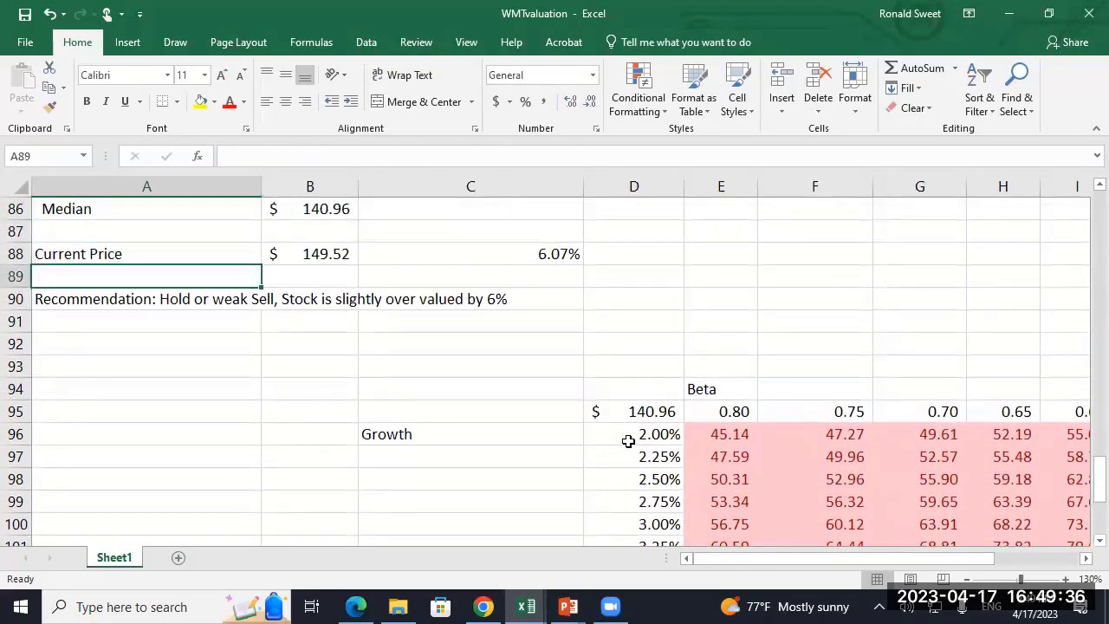
pyautogui.write('Max')
pyautogui.press('Tab')
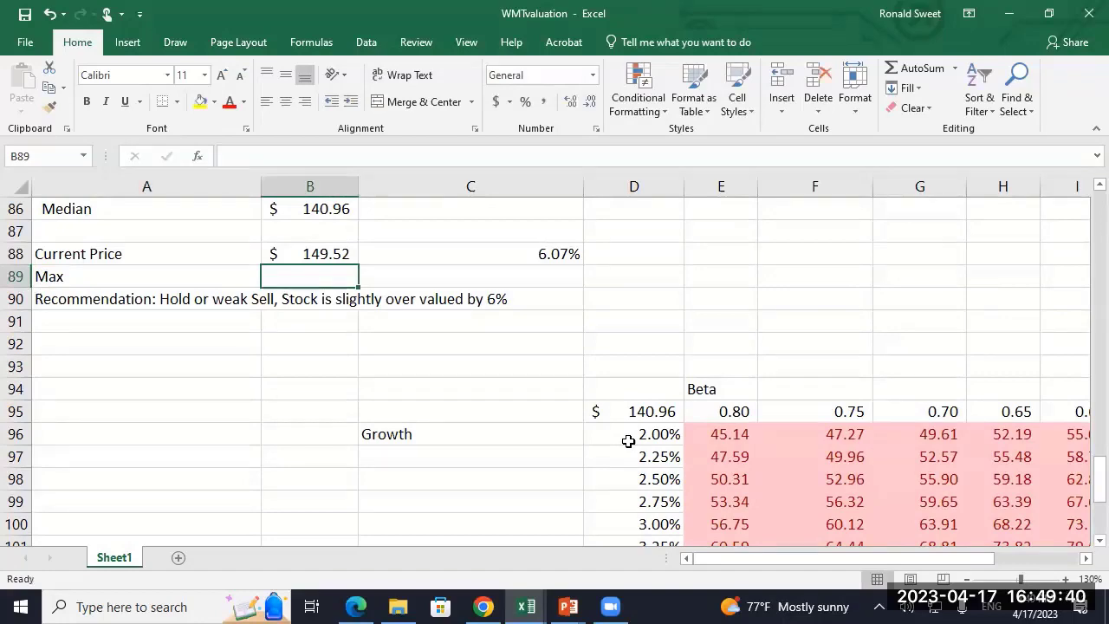
pyautogui.write('500')
pyautogui.press('Return')
# - Start a Greater Than highlight rule on E96:N110 with the Max cell B89 as the threshold
pyautogui.press('Up')
pyautogui.press('Right')
pyautogui.press('Right')
pyautogui.press('Right')
pyautogui.press('Down')
pyautogui.press('Down')
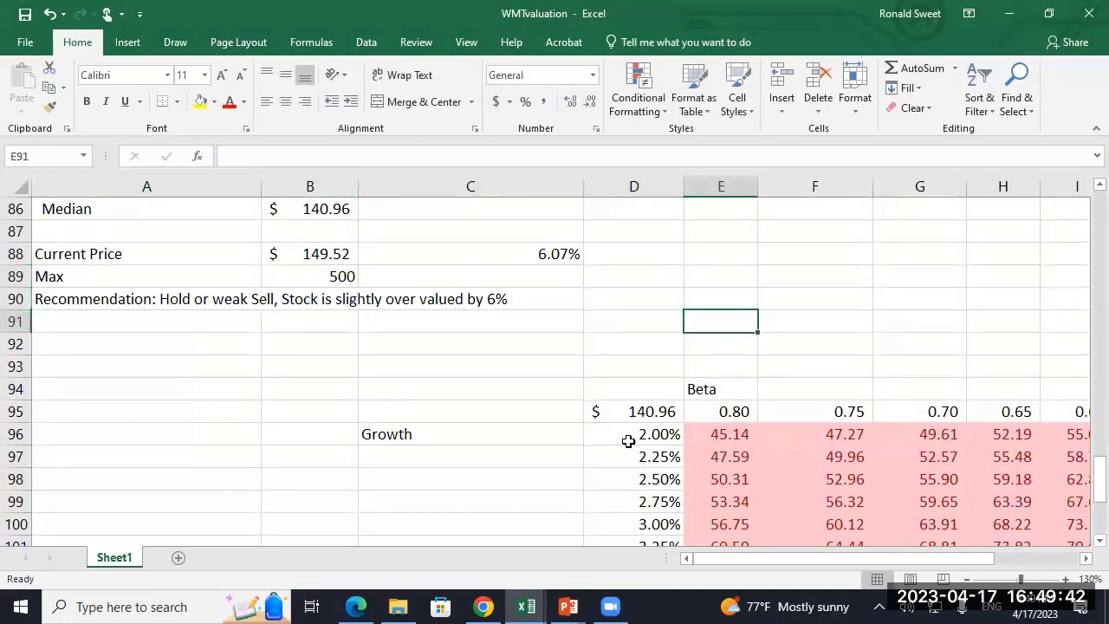
pyautogui.press('Down')
pyautogui.press('Down')
pyautogui.press('Down')
pyautogui.press('Down')
pyautogui.press('Down')
pyautogui.hotkey('ctrl', 'shift', 'Down')
pyautogui.hotkey('ctrl', 'shift', 'Right')
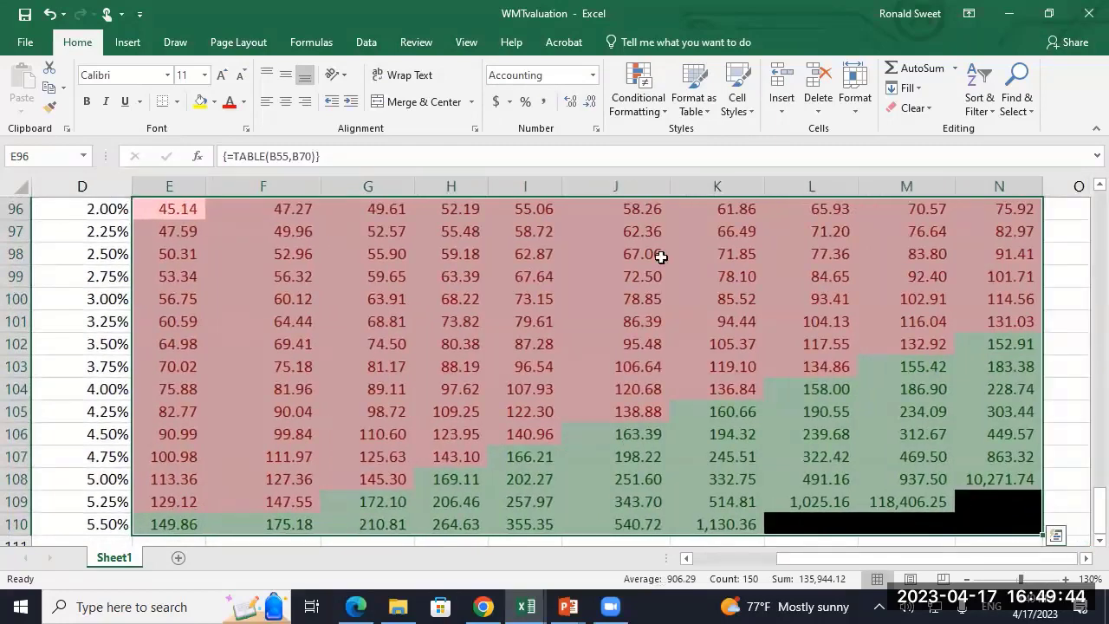
pyautogui.click(639, 91)
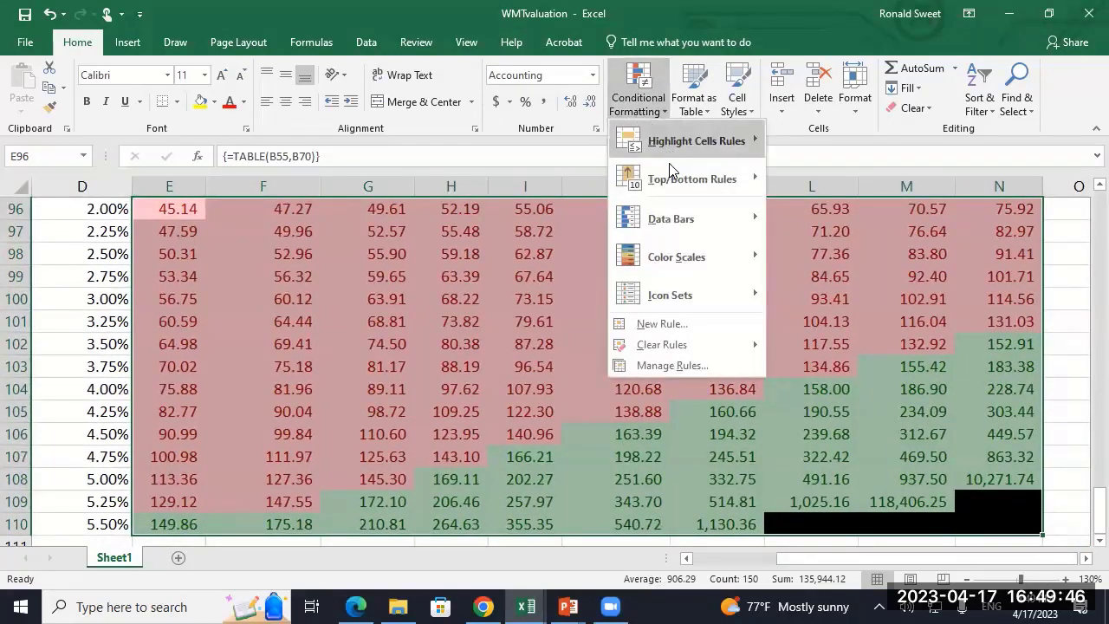
pyautogui.moveTo(669, 145)
pyautogui.click(818, 146)
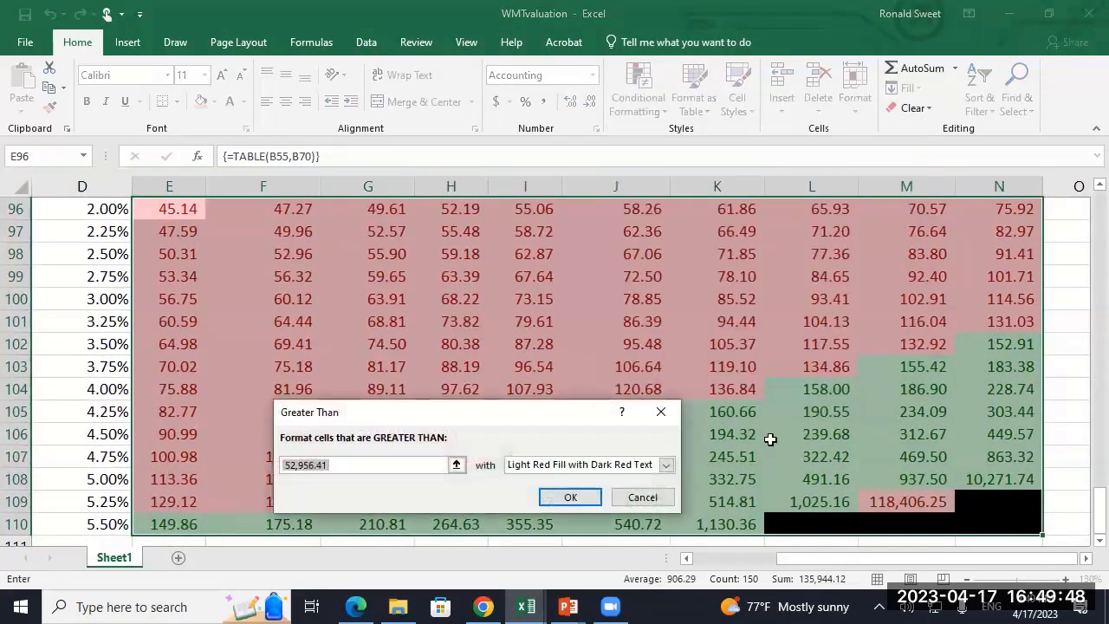
pyautogui.moveTo(806, 561); pyautogui.dragTo(706, 560)
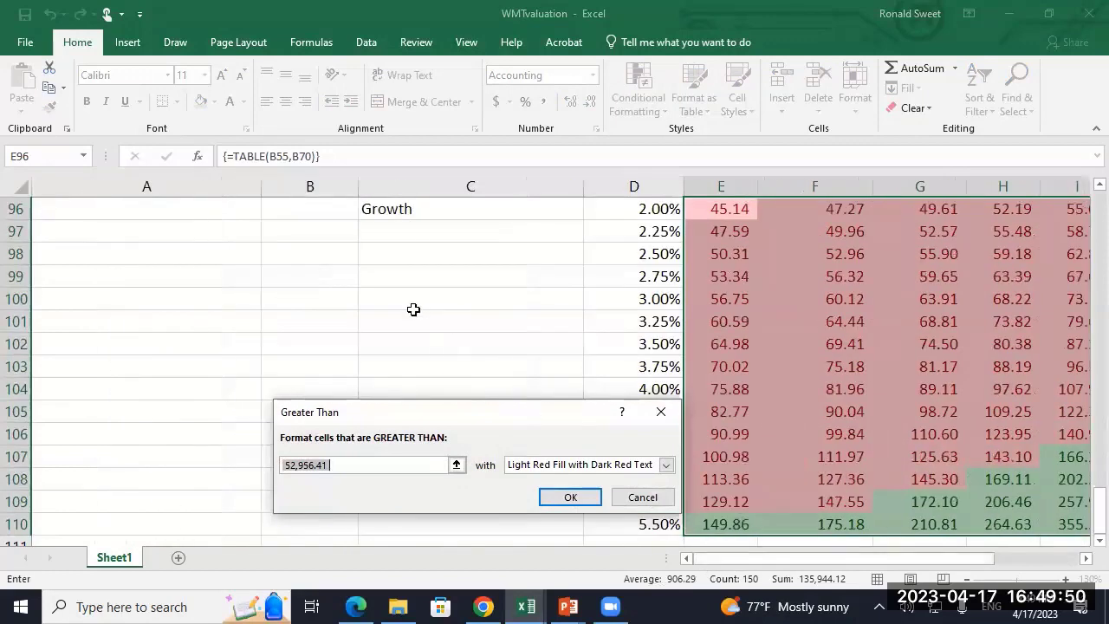
pyautogui.scroll(3, 413, 310)
pyautogui.click(339, 253)
# - Give the above-Max rule a custom format with black fill and black font, and apply it
pyautogui.click(665, 464)
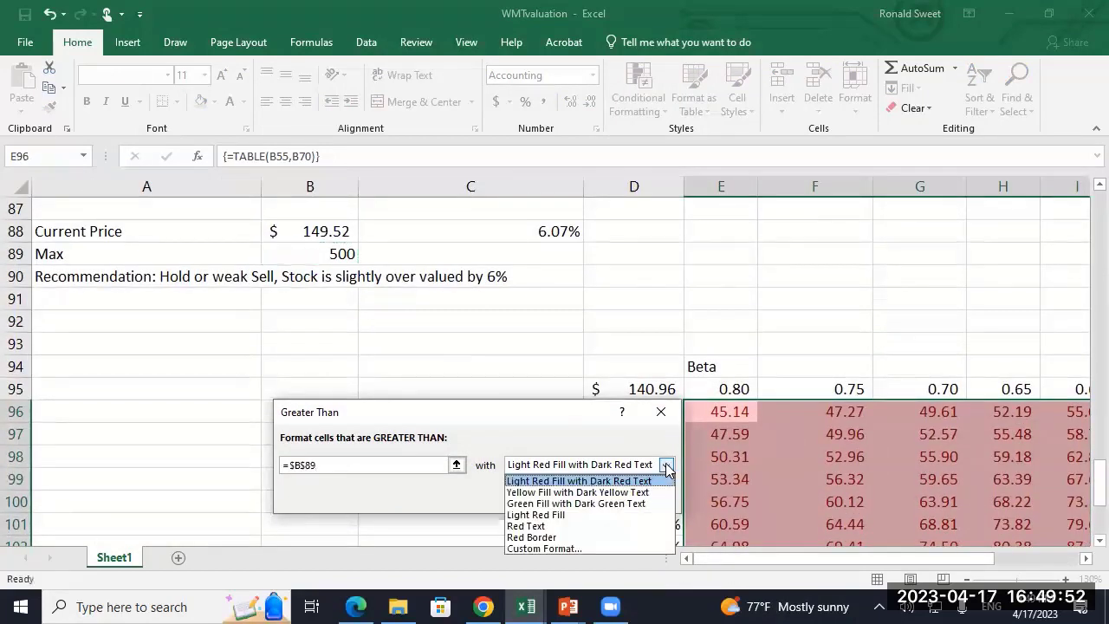
pyautogui.click(584, 548)
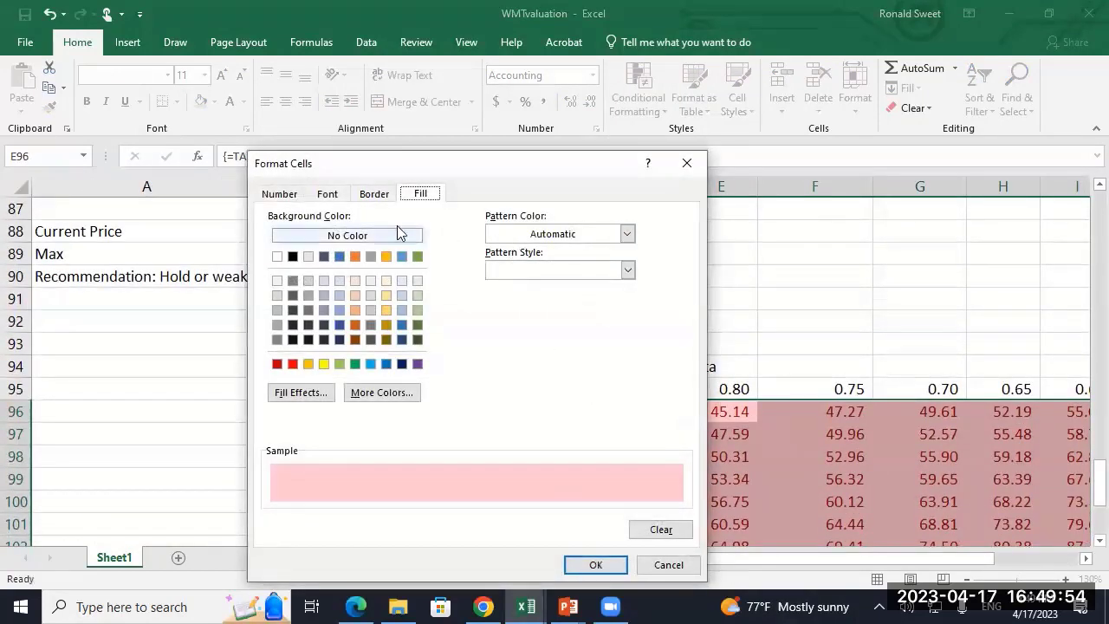
pyautogui.click(292, 256)
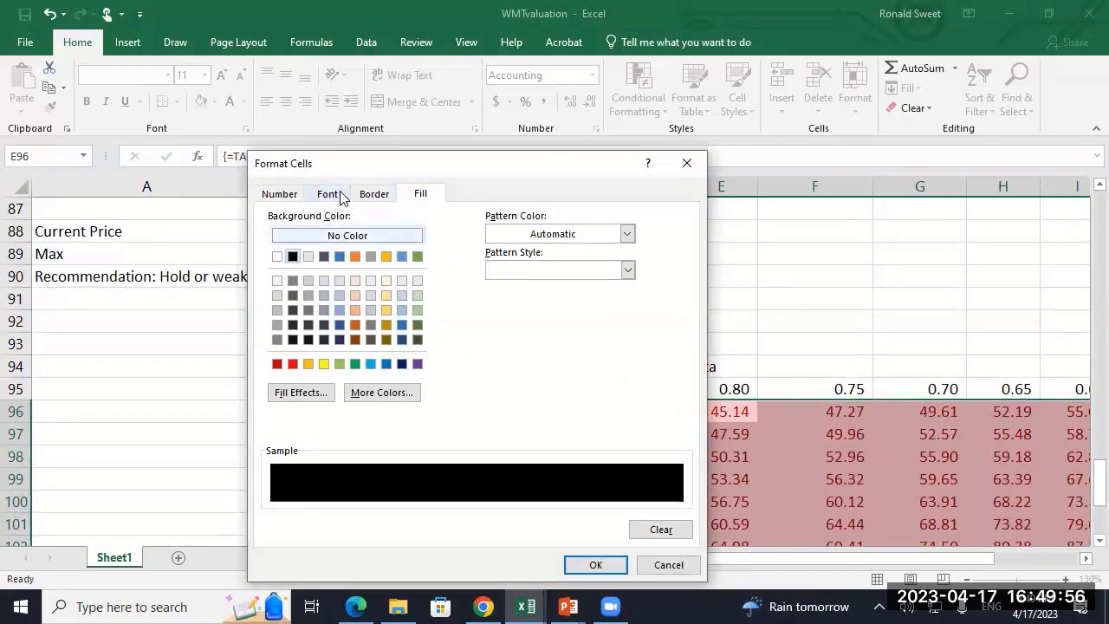
pyautogui.click(328, 193)
pyautogui.click(520, 338)
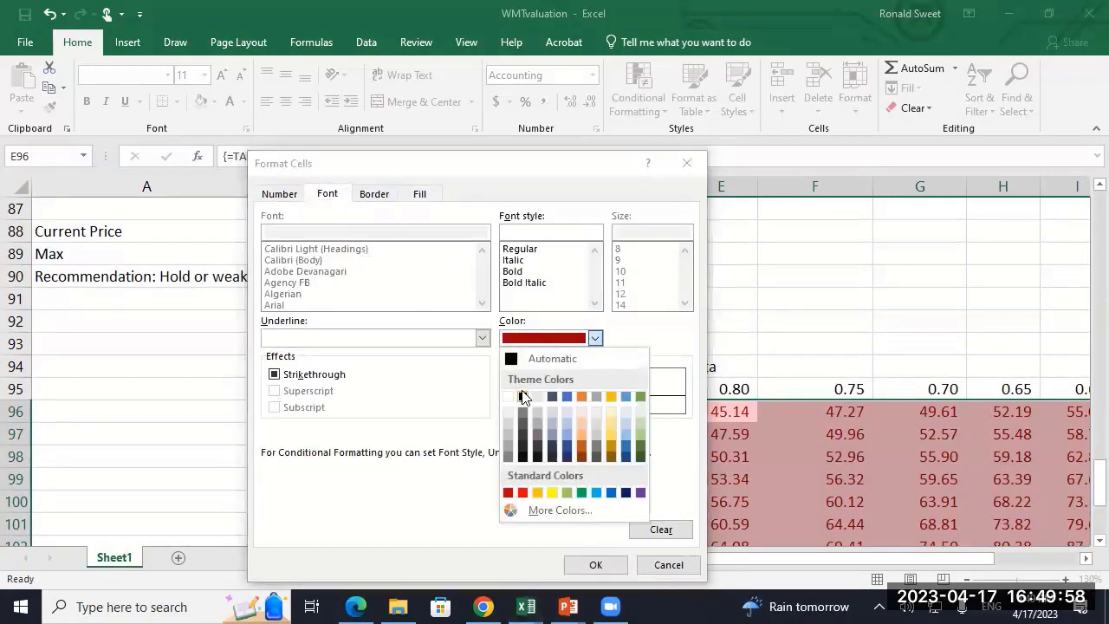
pyautogui.click(522, 391)
pyautogui.click(594, 566)
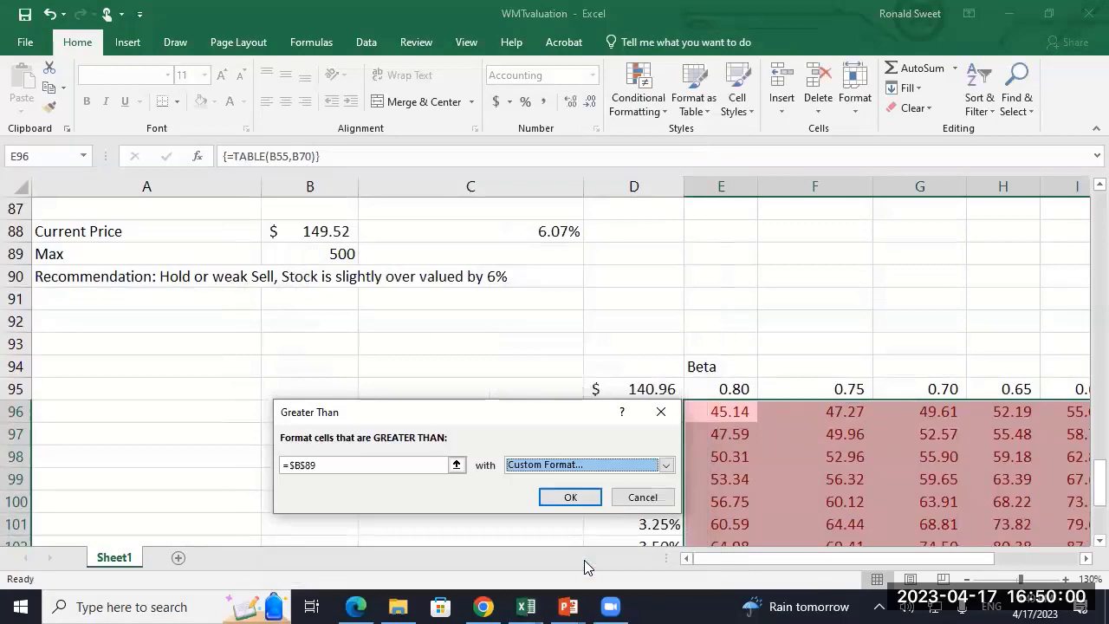
pyautogui.click(572, 498)
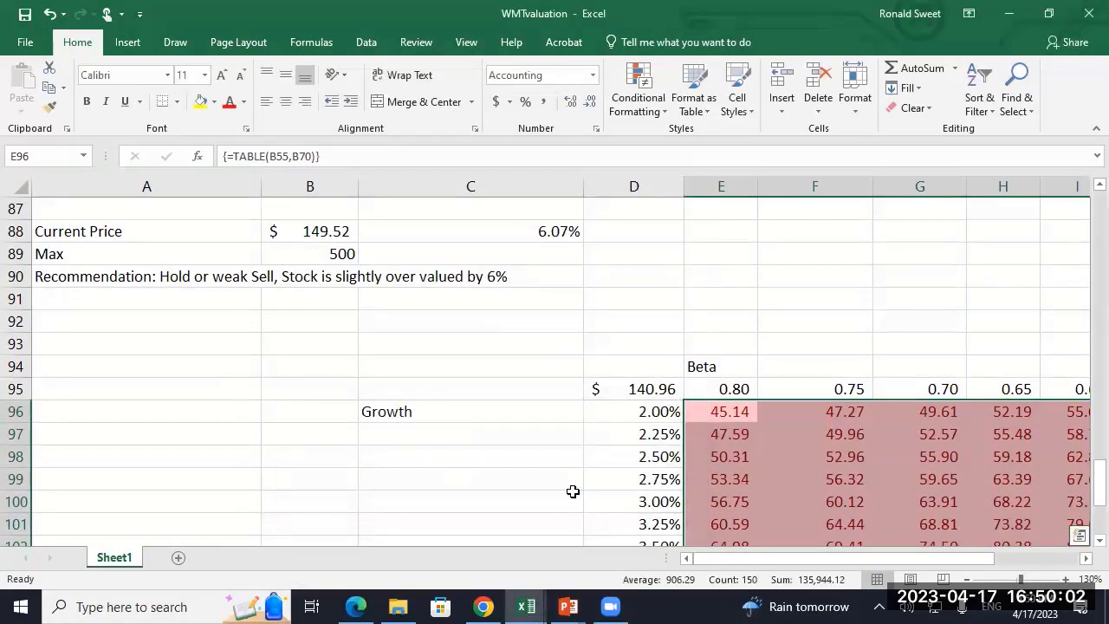
# - Examine the highlighted sensitivity table, from its last rows and columns back up to the beta header row
pyautogui.hotkey('ctrl', 'Right')
pyautogui.press('Down')
pyautogui.hotkey('ctrl', 'Down')
pyautogui.press('Down')
pyautogui.press('Down')
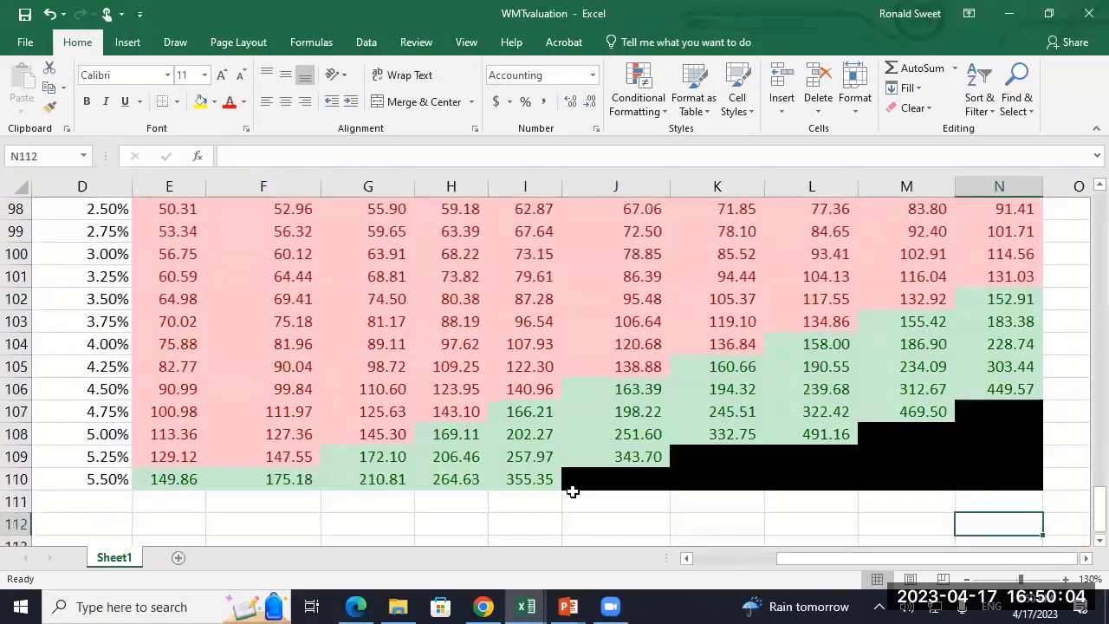
pyautogui.press('Down')
pyautogui.press('Left')
pyautogui.press('Left')
pyautogui.press('Left')
pyautogui.press('Left')
pyautogui.press('Left')
pyautogui.hotkey('ctrl', 'Up')
pyautogui.hotkey('ctrl', 'Up')
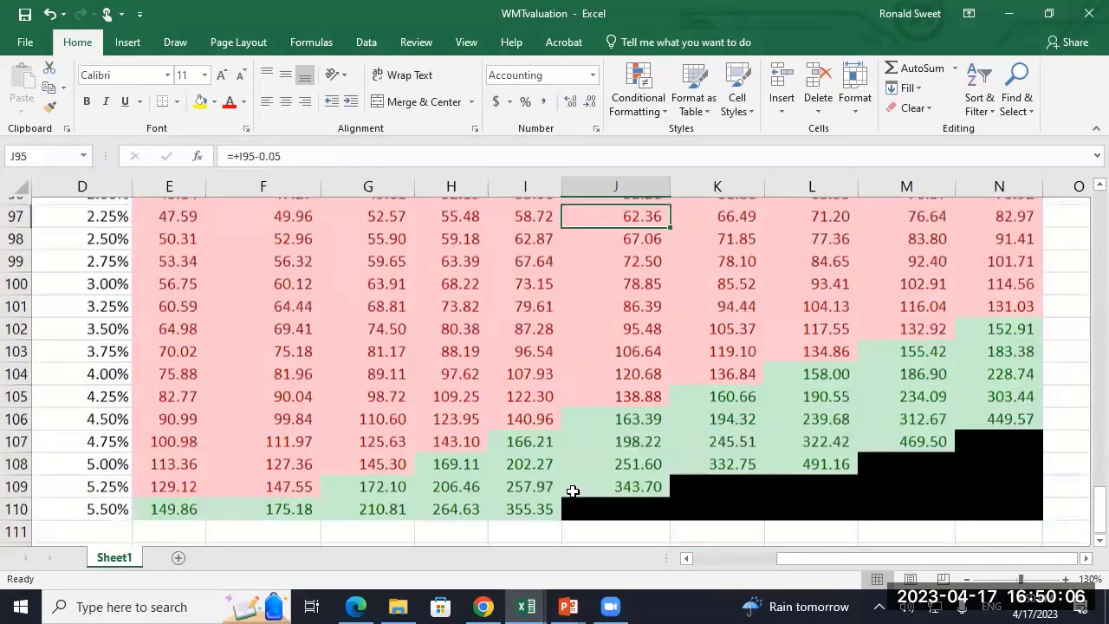
# - Merge and center the Beta label across E94:N94 and make it bold
pyautogui.press('Left')
pyautogui.press('Left')
pyautogui.press('Left')
pyautogui.press('Left')
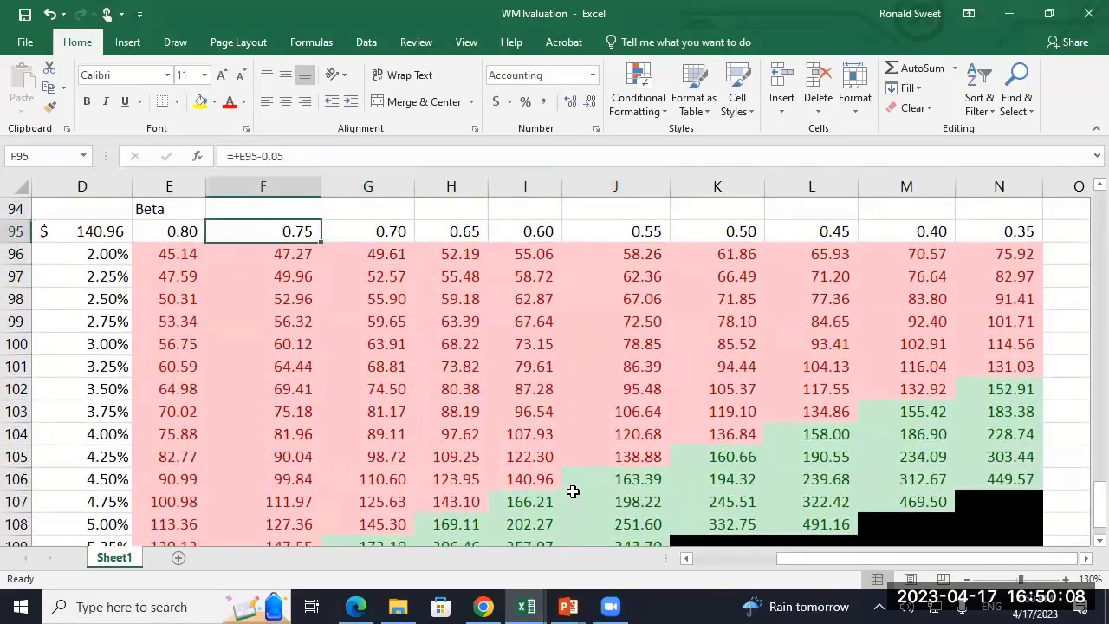
pyautogui.hotkey('ctrl', 'shift', 'Right')
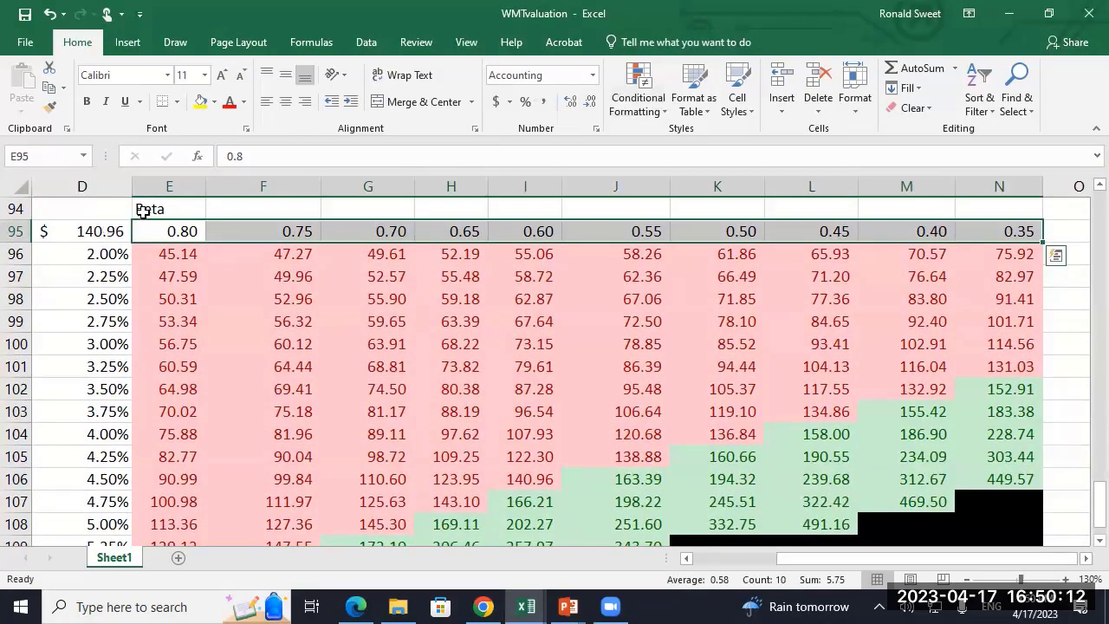
pyautogui.moveTo(144, 208); pyautogui.dragTo(962, 215)
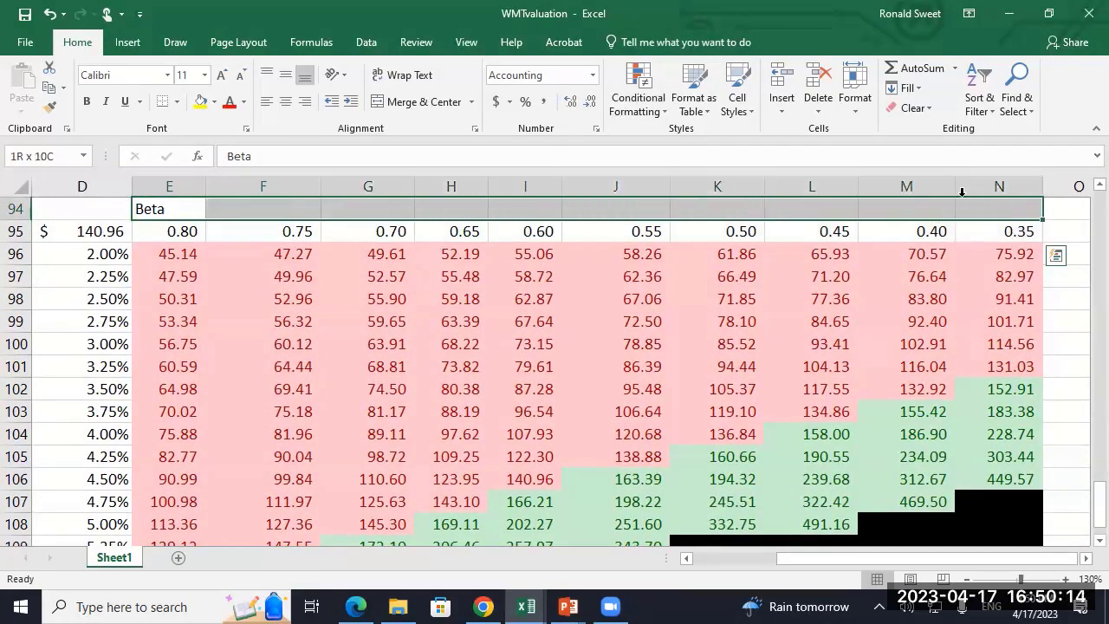
pyautogui.click(424, 102)
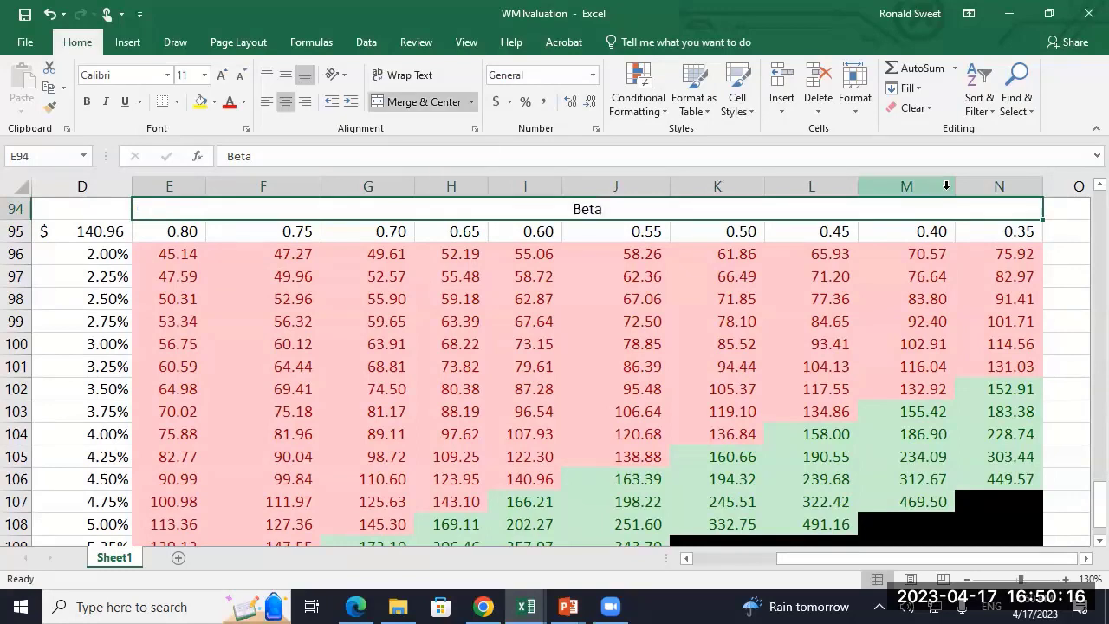
pyautogui.click(87, 101)
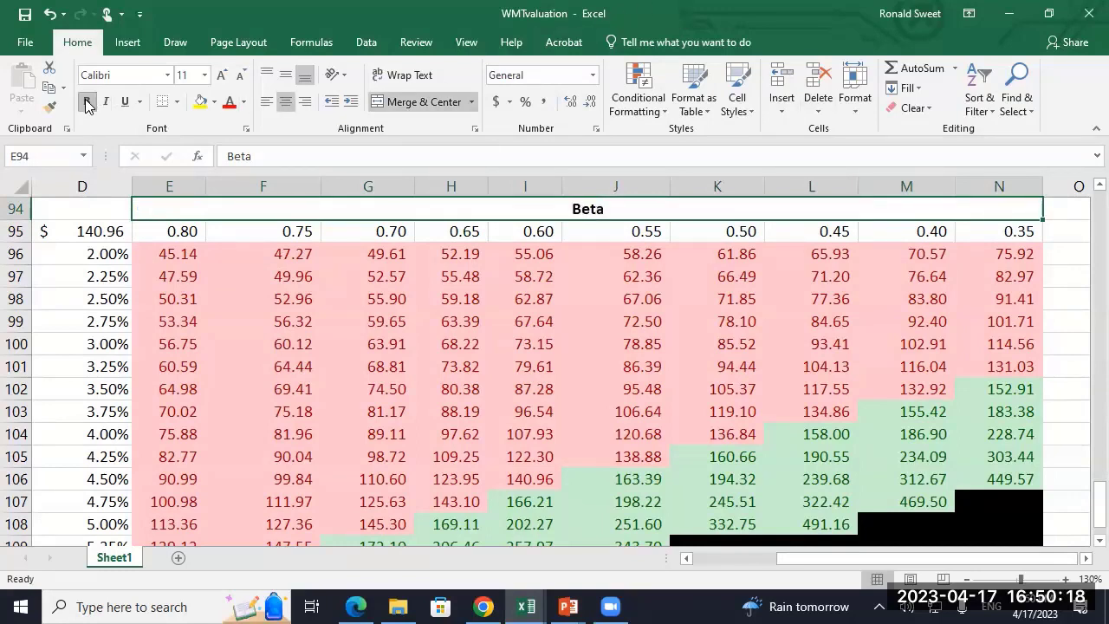
# - Hide the table's corner value in D95 by setting its font color to white
pyautogui.press('Down')
pyautogui.press('Left')
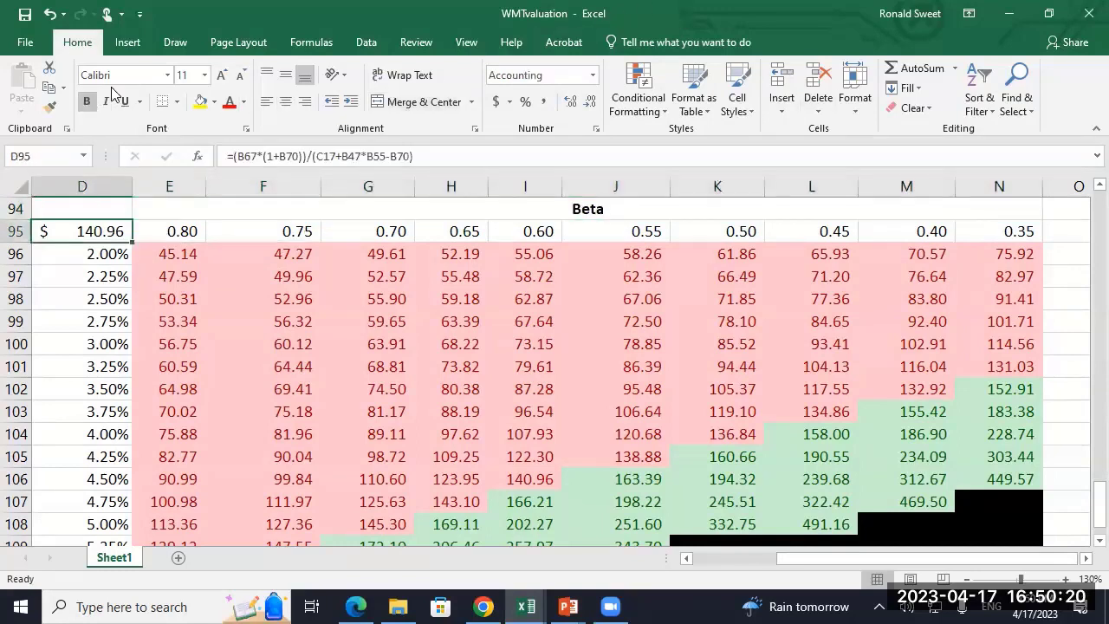
pyautogui.click(244, 102)
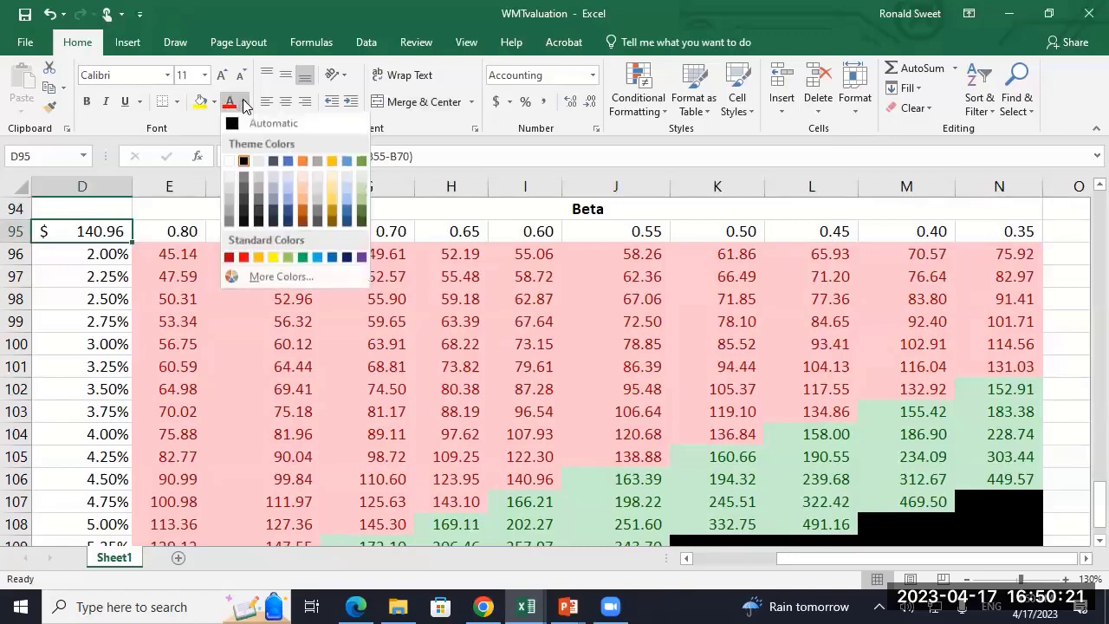
pyautogui.click(229, 162)
pyautogui.click(75, 253)
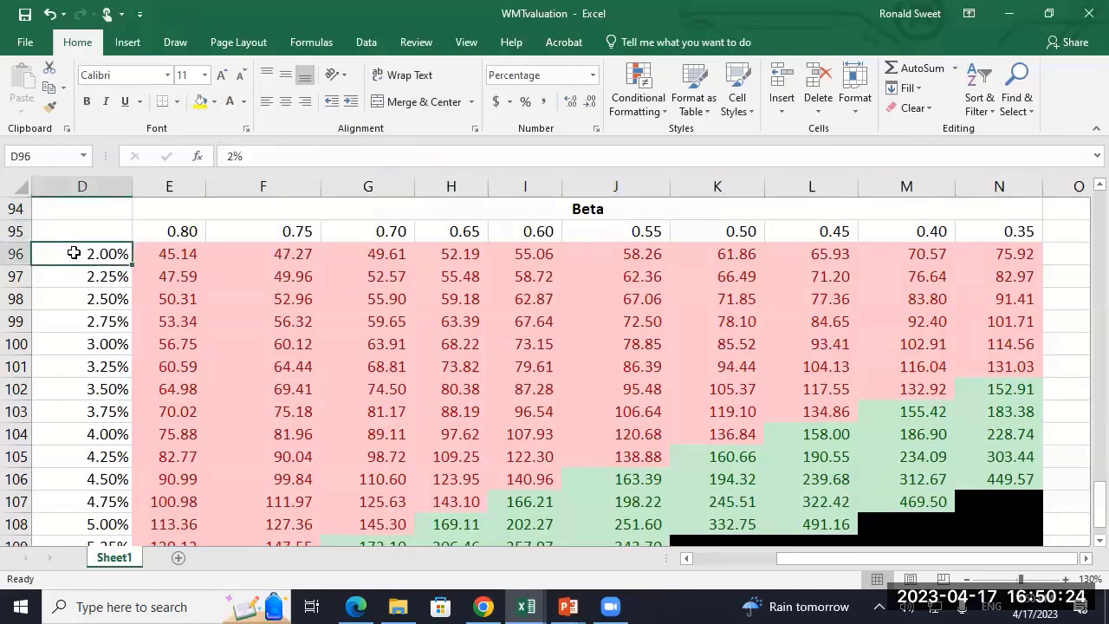
# - Make the beta values in E95:N95 and the growth rates in D96:D110 bold
pyautogui.press('Up')
pyautogui.press('Right')
pyautogui.hotkey('ctrl', 'shift', 'Right')
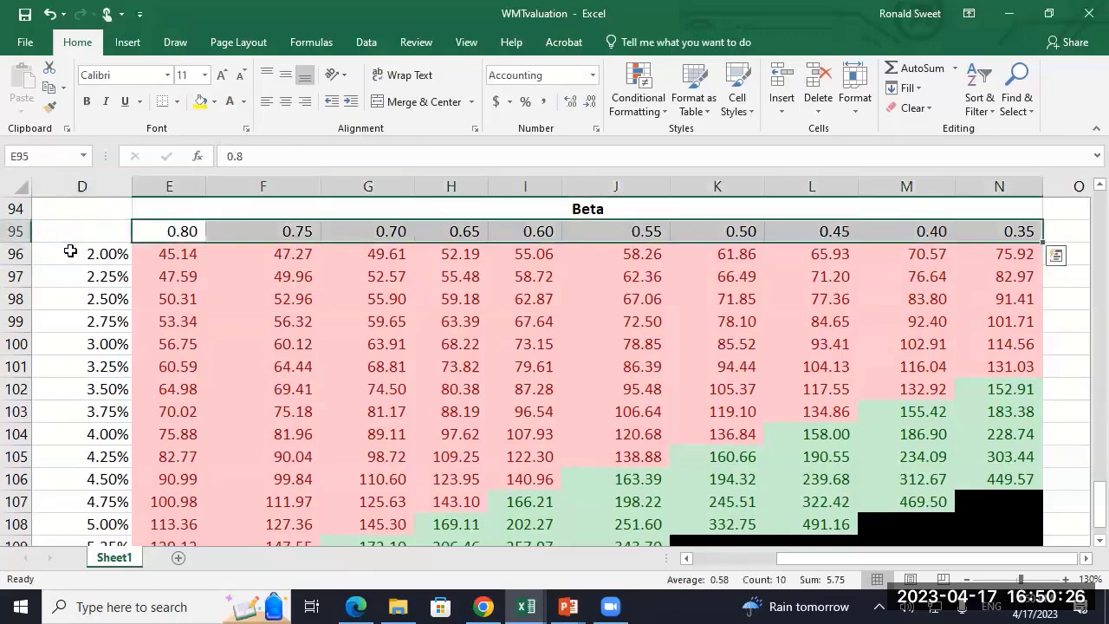
pyautogui.click(87, 102)
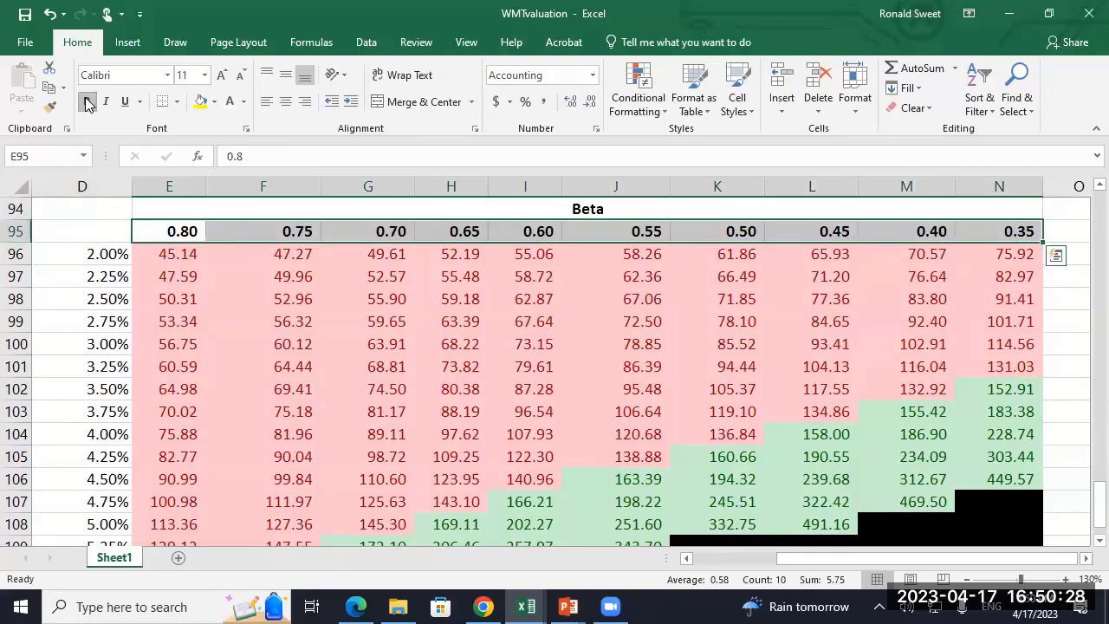
pyautogui.press('Down')
pyautogui.press('Left')
pyautogui.hotkey('ctrl', 'shift', 'Down')
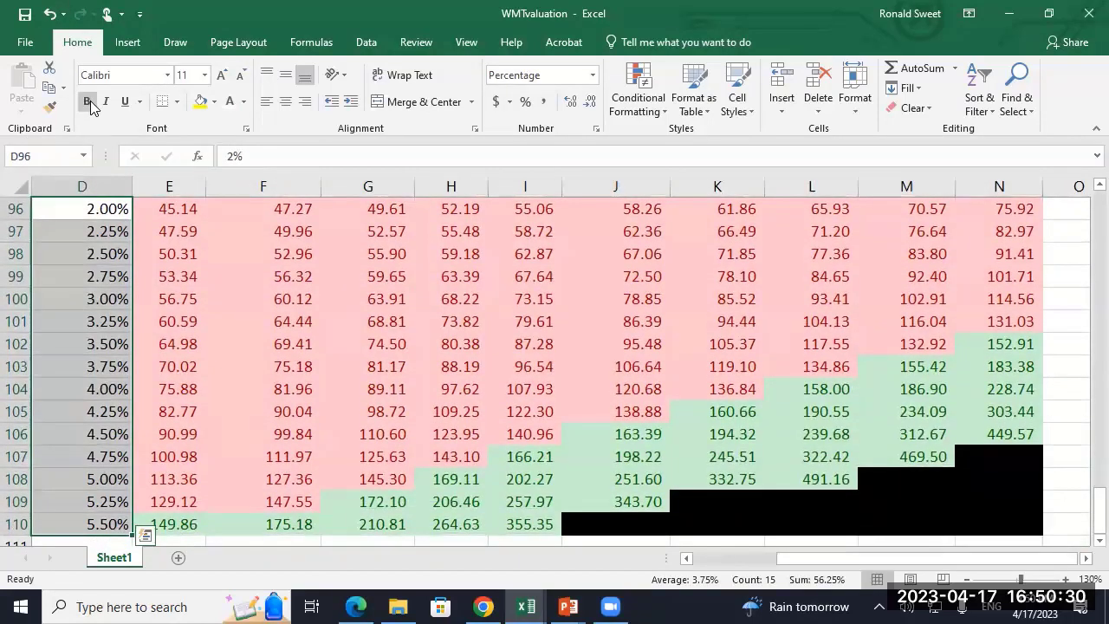
pyautogui.click(88, 103)
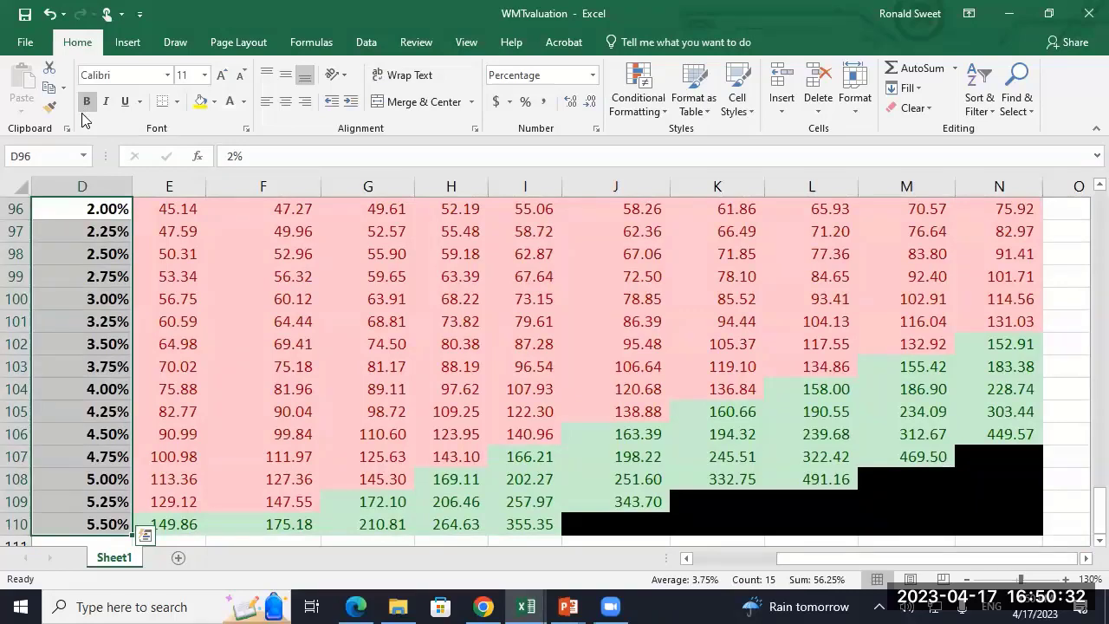
# - Examine the sensitivity table's values along the beta columns and down the growth rows
pyautogui.press('Up')
pyautogui.press('Up')
pyautogui.press('Up')
pyautogui.press('Right')
pyautogui.press('Down')
pyautogui.press('Down')
pyautogui.press('Down')
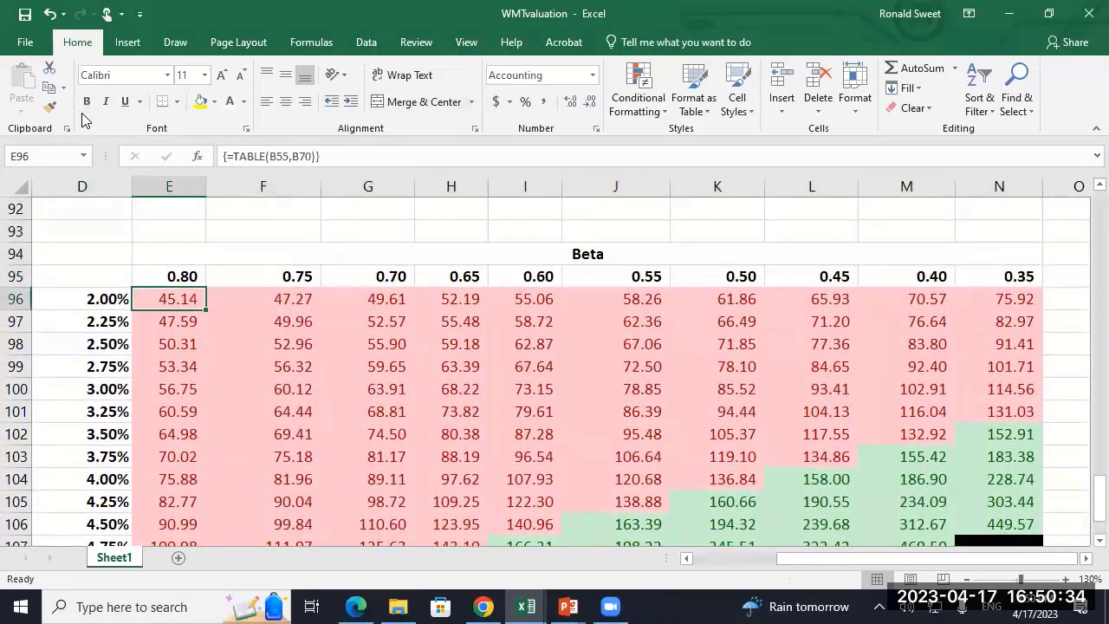
pyautogui.press('Right')
pyautogui.press('Right')
pyautogui.press('Right')
pyautogui.press('Right')
pyautogui.press('Up')
pyautogui.press('Down')
pyautogui.press('Down')
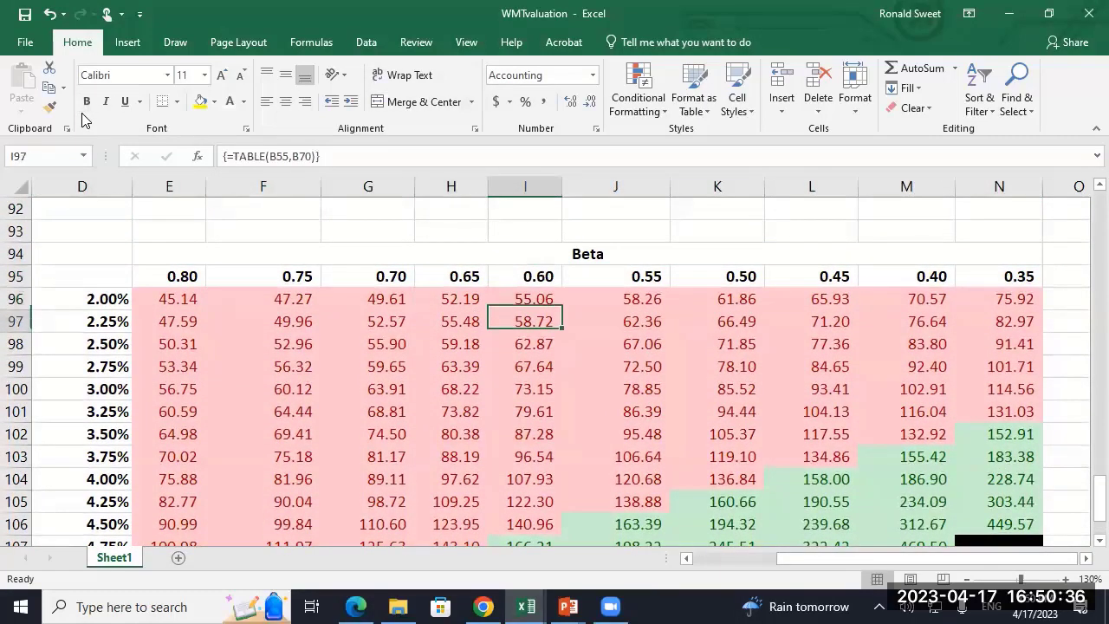
pyautogui.press('Down')
pyautogui.press('Down')
pyautogui.press('Down')
pyautogui.press('Down')
pyautogui.press('Down')
pyautogui.press('Down')
pyautogui.press('Down')
pyautogui.press('Left')
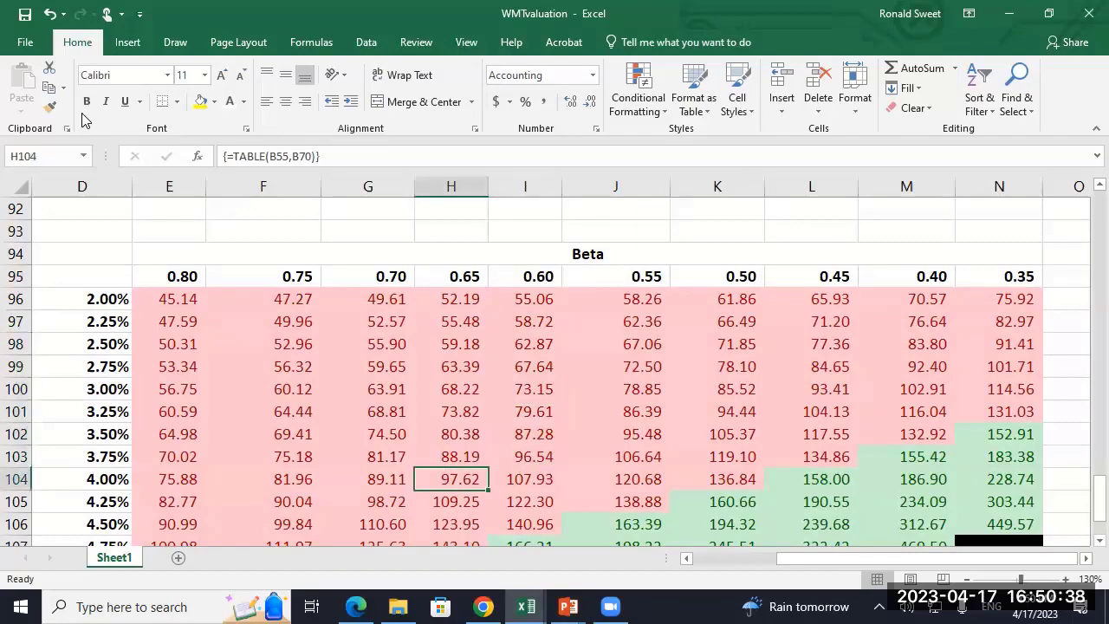
# - Review the growth assumptions, model values and current price above the sensitivity table
pyautogui.press('Left')
pyautogui.press('Left')
pyautogui.press('Left')
pyautogui.press('Left')
pyautogui.press('Left')
pyautogui.press('Left')
pyautogui.press('Left')
pyautogui.press('Up')
pyautogui.press('Up')
pyautogui.press('Up')
pyautogui.press('Up')
pyautogui.press('Up')
pyautogui.press('Up')
pyautogui.press('Up')
pyautogui.press('Up')
pyautogui.press('Up')
pyautogui.press('Up')
pyautogui.press('Up')
pyautogui.press('Up')
pyautogui.press('Up')
pyautogui.press('Up')
pyautogui.press('Up')
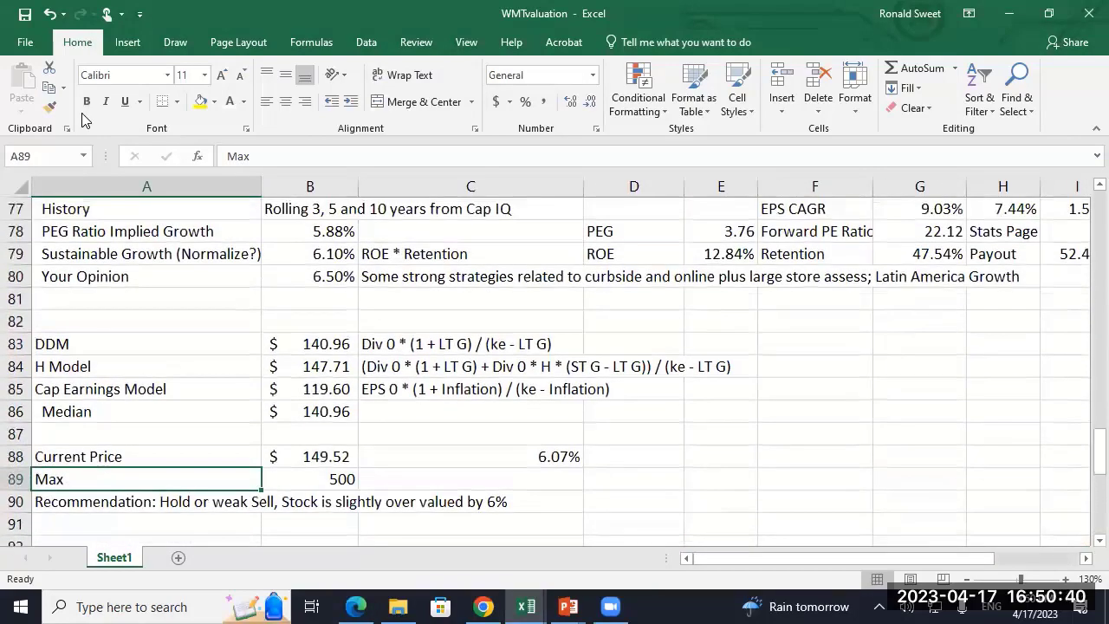
pyautogui.press('Up')
pyautogui.press('Up')
pyautogui.press('Up')
pyautogui.press('Up')
pyautogui.press('Up')
pyautogui.press('Up')
pyautogui.press('Up')
pyautogui.press('Up')
pyautogui.press('Up')
pyautogui.press('Up')
pyautogui.press('Up')
pyautogui.press('Up')
pyautogui.press('Up')
pyautogui.press('Up')
pyautogui.press('Up')
pyautogui.press('Down')
pyautogui.press('Down')
pyautogui.press('Down')
pyautogui.press('Down')
pyautogui.press('Down')
pyautogui.press('Down')
pyautogui.press('Down')
pyautogui.press('Down')
pyautogui.press('Down')
pyautogui.press('Down')
pyautogui.press('Down')
pyautogui.press('Down')
pyautogui.press('Down')
pyautogui.press('Down')
pyautogui.press('Down')
pyautogui.press('Down')
pyautogui.press('Down')
pyautogui.press('Down')
pyautogui.press('Down')
pyautogui.press('Down')
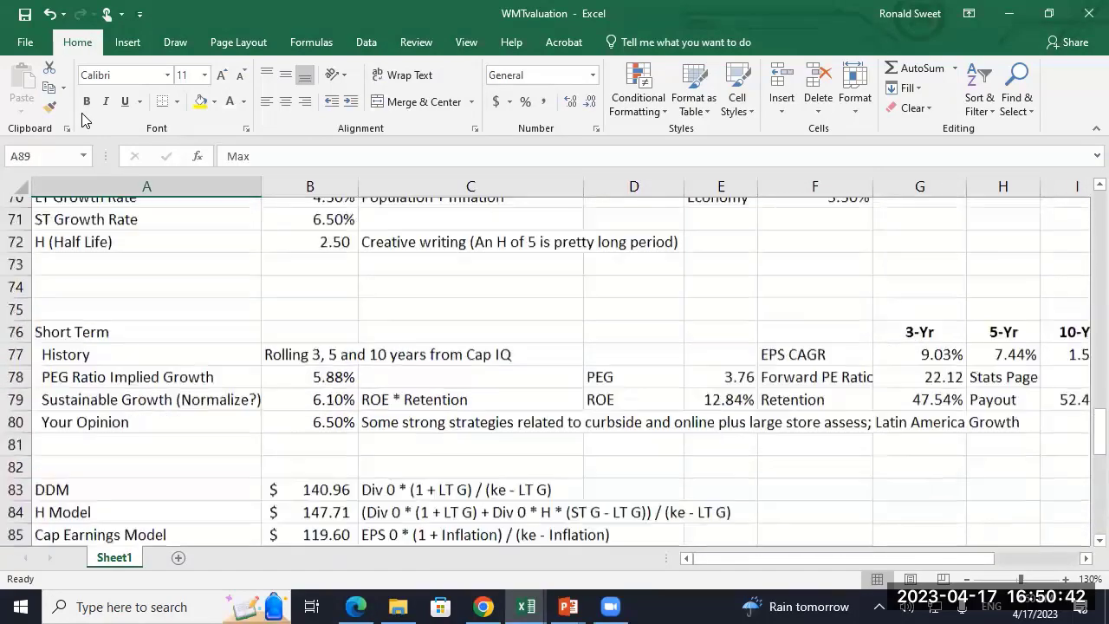
# - Locate the table value for 4.50% growth and a beta of 0.60 in I106
pyautogui.press('Right')
pyautogui.press('Right')
pyautogui.press('Down')
pyautogui.press('Down')
pyautogui.press('Right')
pyautogui.press('Right')
pyautogui.press('Right')
pyautogui.press('Right')
pyautogui.press('Right')
pyautogui.press('Right')
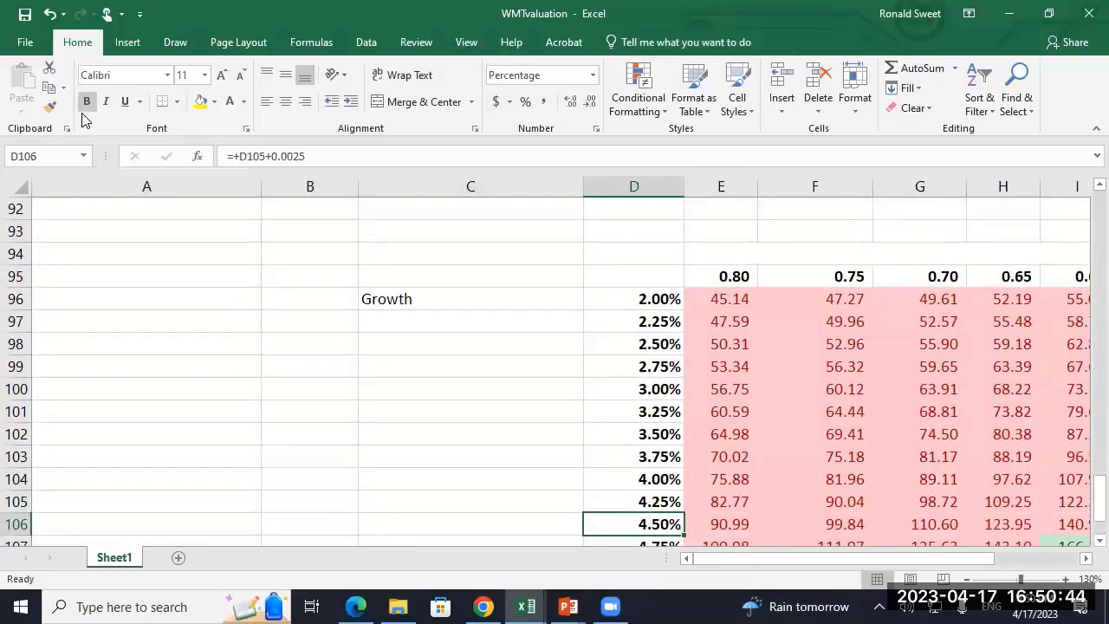
pyautogui.press('Right')
pyautogui.press('Right')
pyautogui.press('Right')
pyautogui.press('Right')
pyautogui.press('Right')
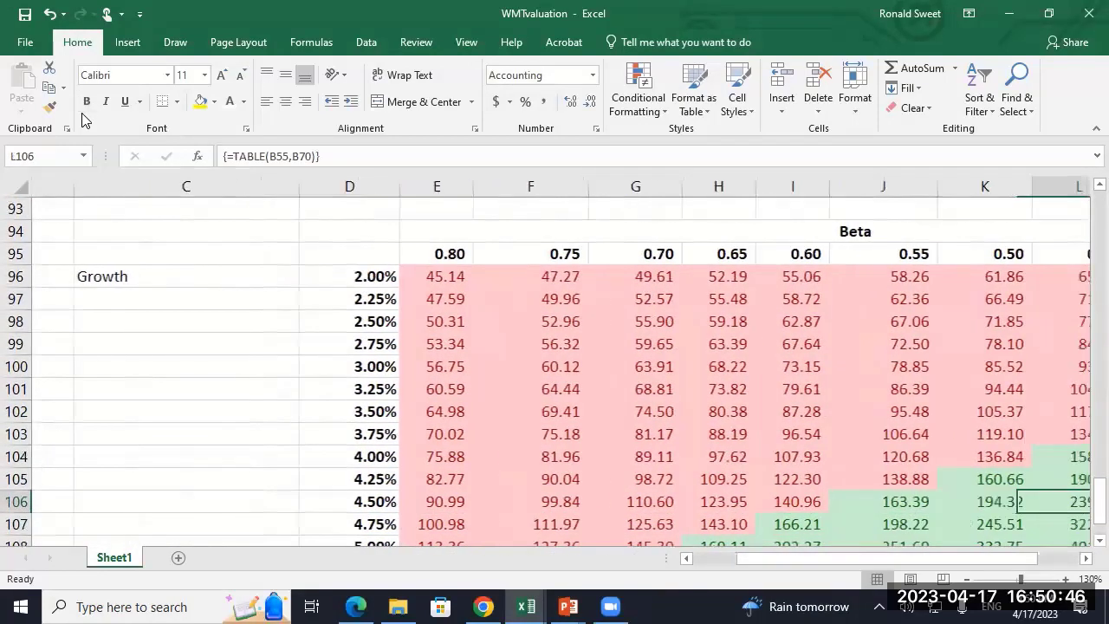
pyautogui.press('Left')
pyautogui.press('Left')
pyautogui.press('Left')
pyautogui.press('Left')
pyautogui.press('Left')
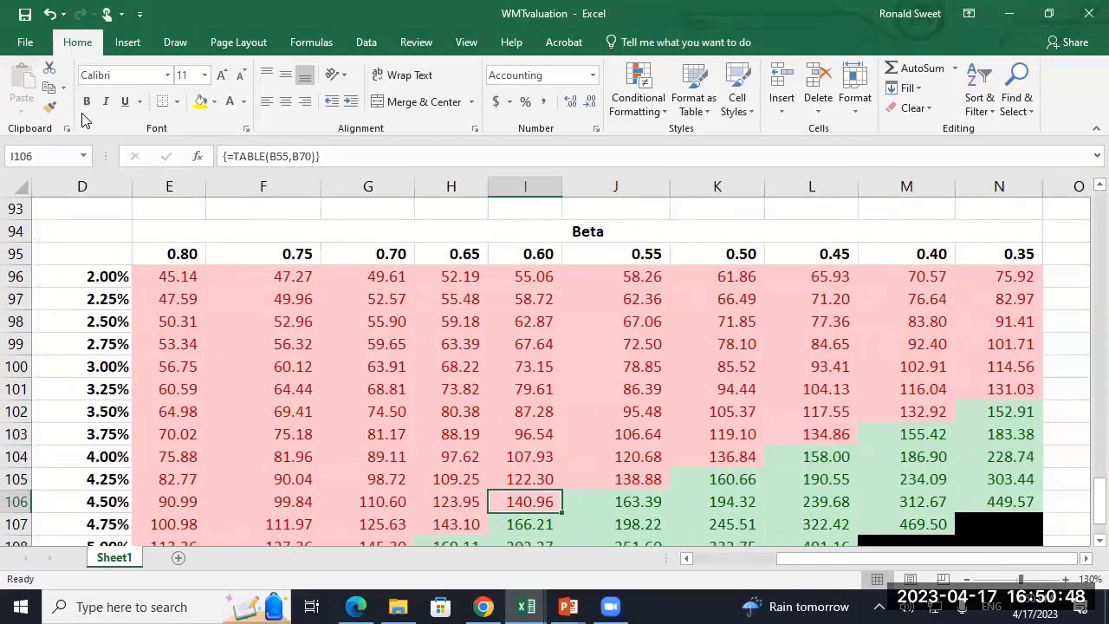
# - Outline the range H103:K106 around the most plausible table values with an outside border
pyautogui.scroll(-2, 494, 353)
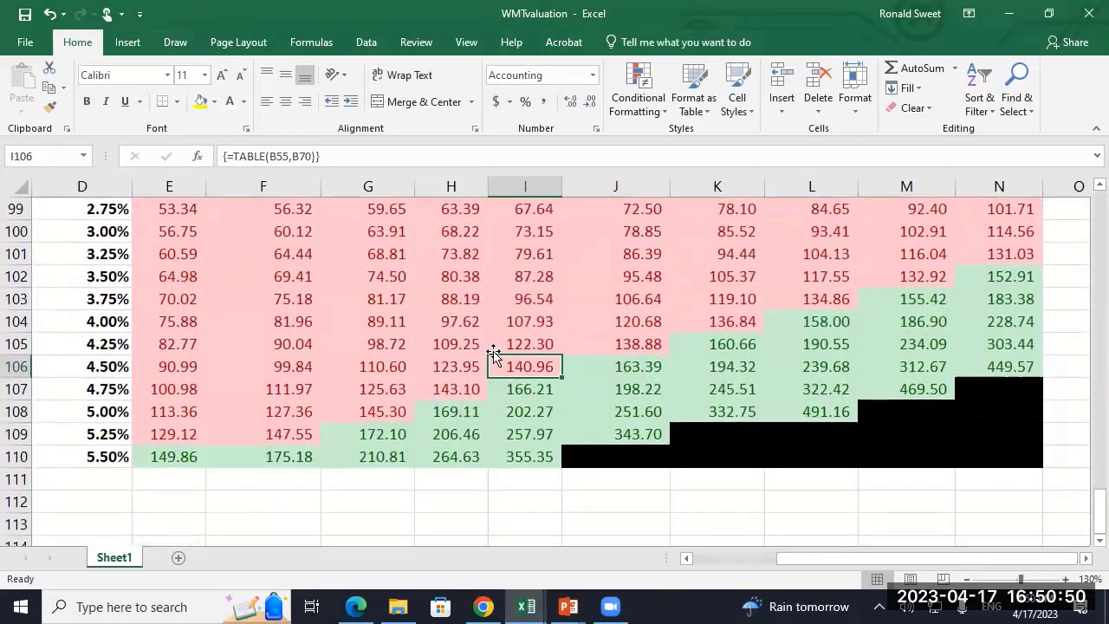
pyautogui.moveTo(472, 300); pyautogui.dragTo(701, 373)
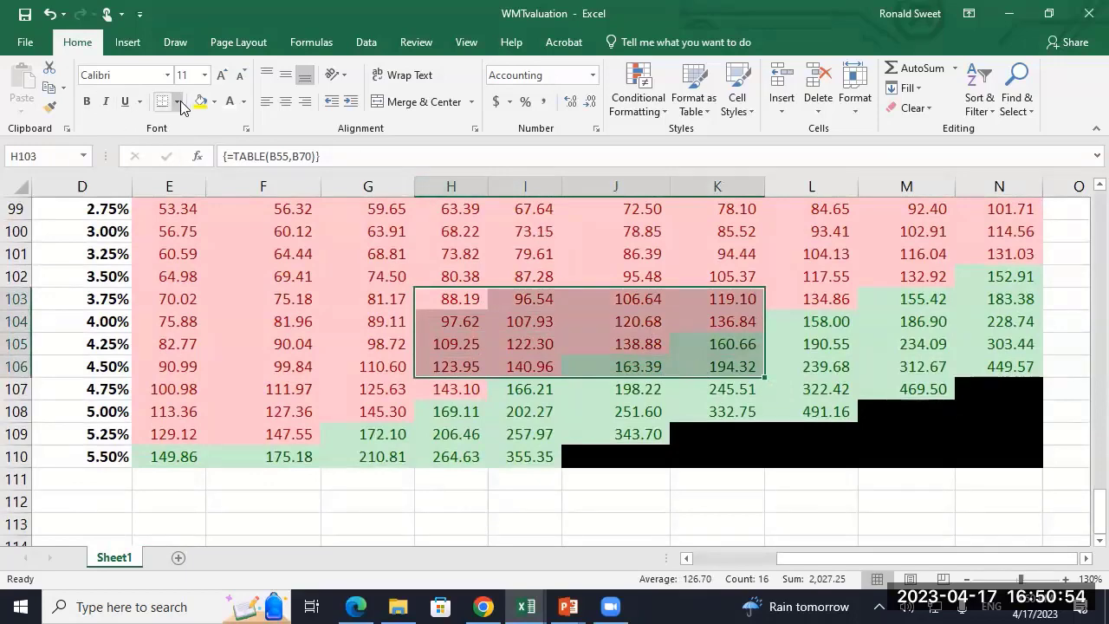
pyautogui.click(177, 102)
pyautogui.click(185, 293)
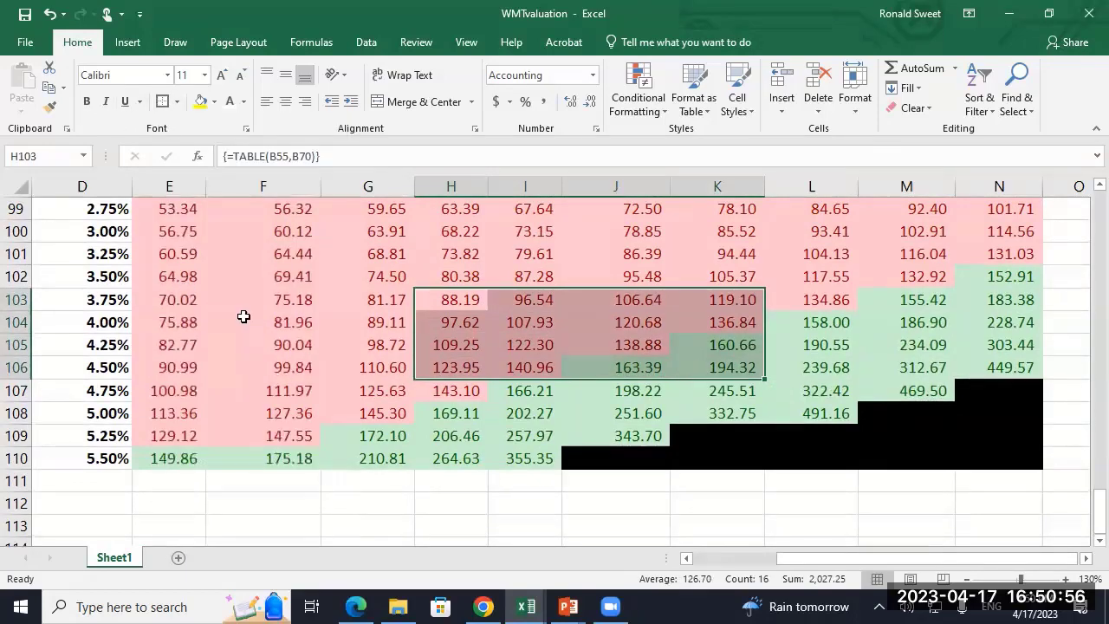
pyautogui.click(488, 324)
# - Examine the values inside the outlined range H103:K106, comparing the red and green cells
pyautogui.moveTo(460, 300); pyautogui.dragTo(720, 369)
pyautogui.click(520, 344)
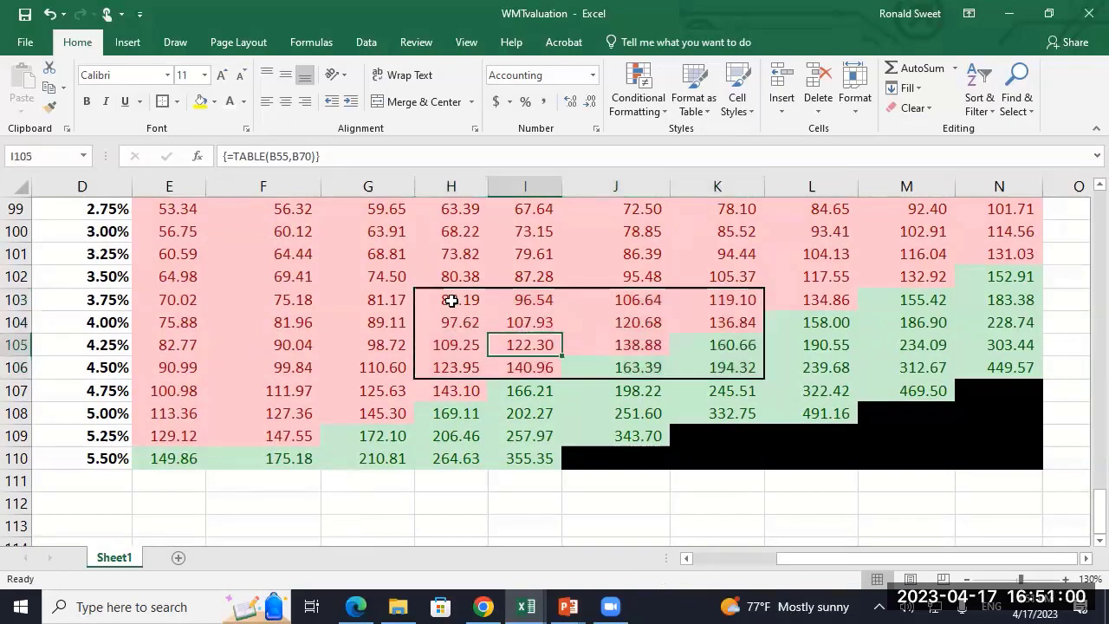
pyautogui.moveTo(453, 300); pyautogui.dragTo(733, 364)
pyautogui.click(720, 368)
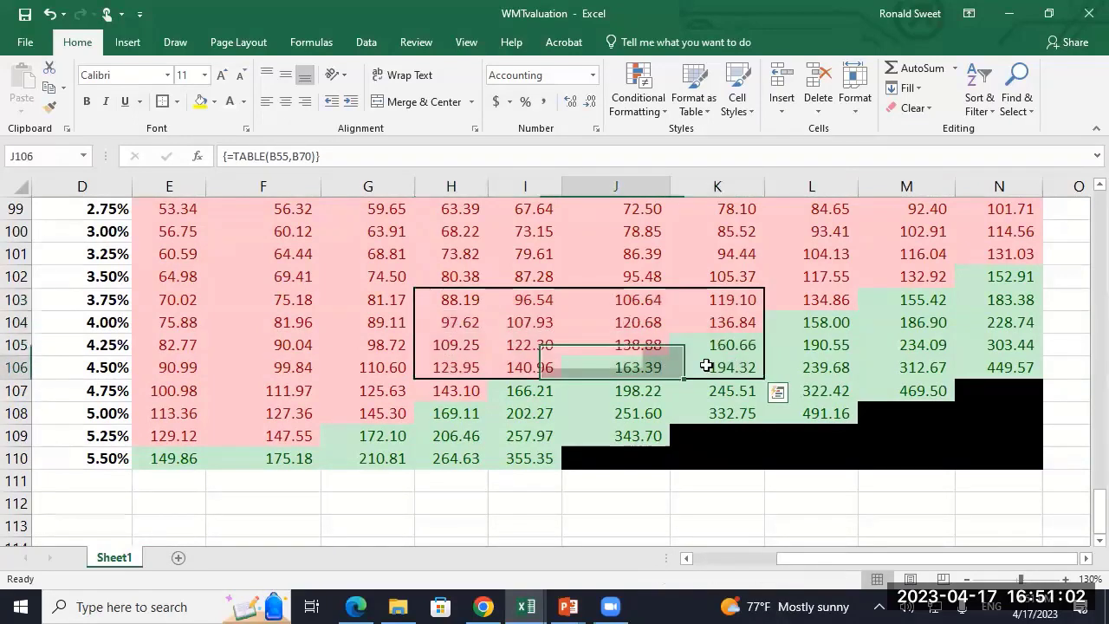
pyautogui.click(717, 345)
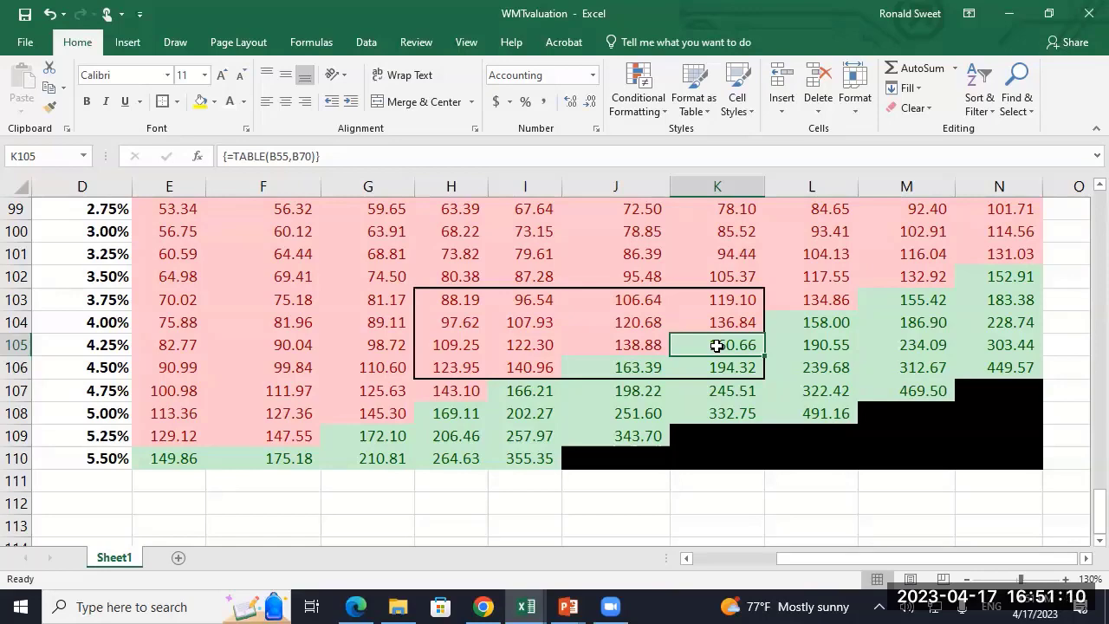
# - Switch to Chrome and run a Google image search for "football chart stock" in a new tab
pyautogui.click(483, 607)
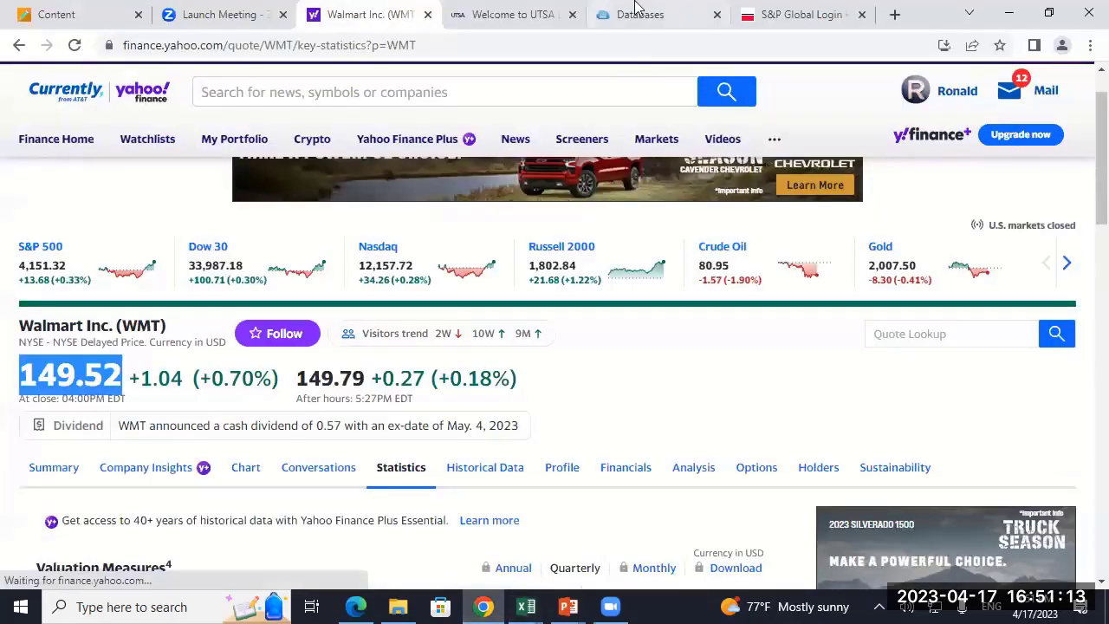
pyautogui.click(895, 15)
pyautogui.click(489, 336)
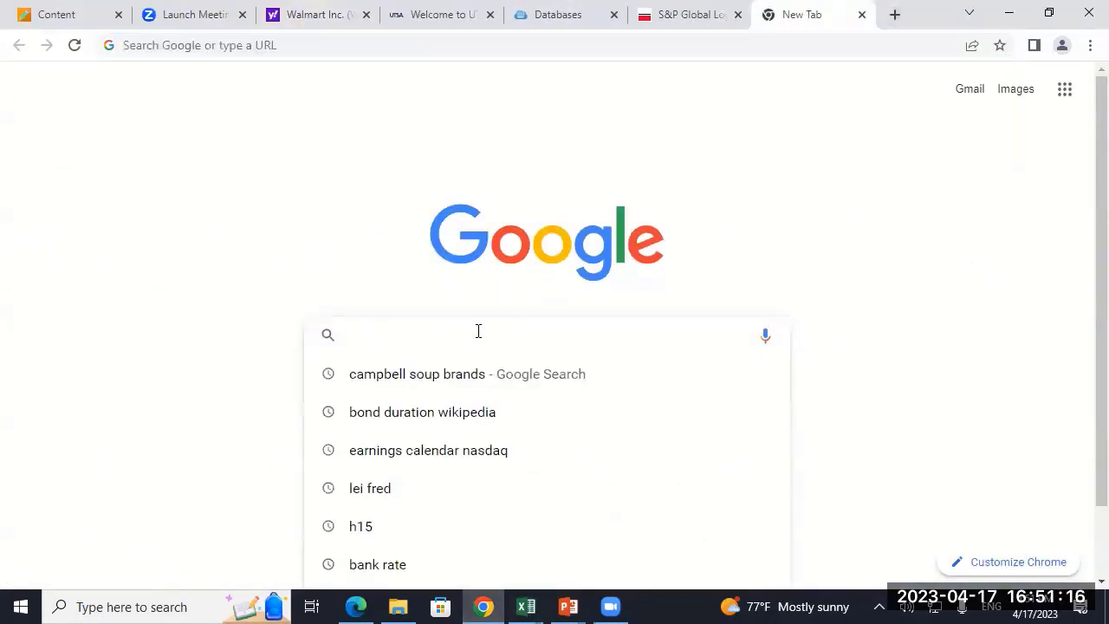
pyautogui.write('football chart stock')
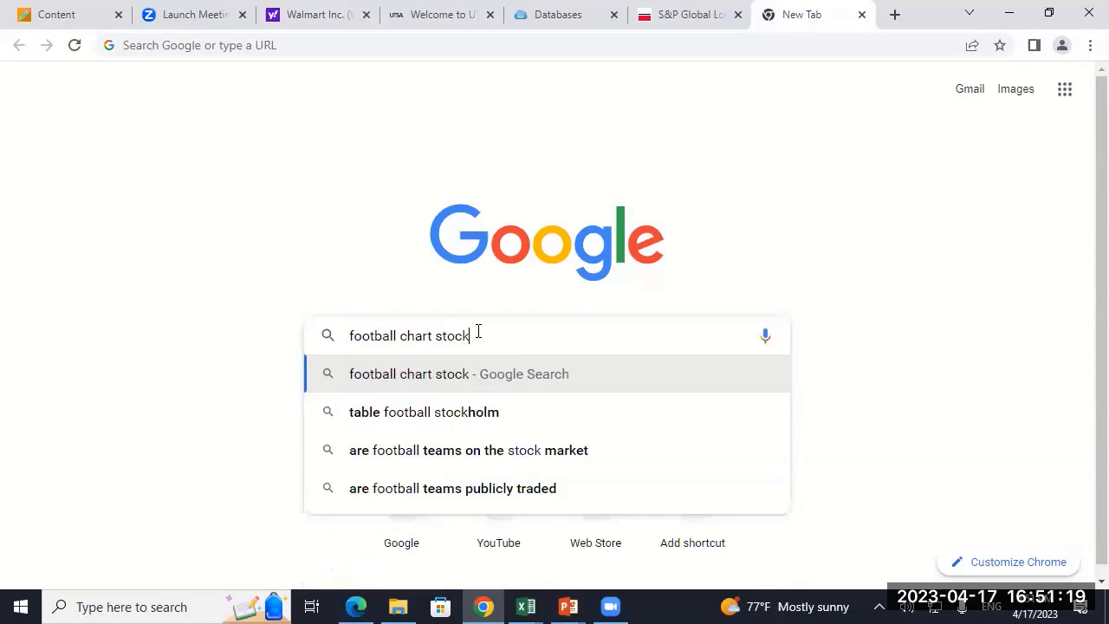
pyautogui.press('Return')
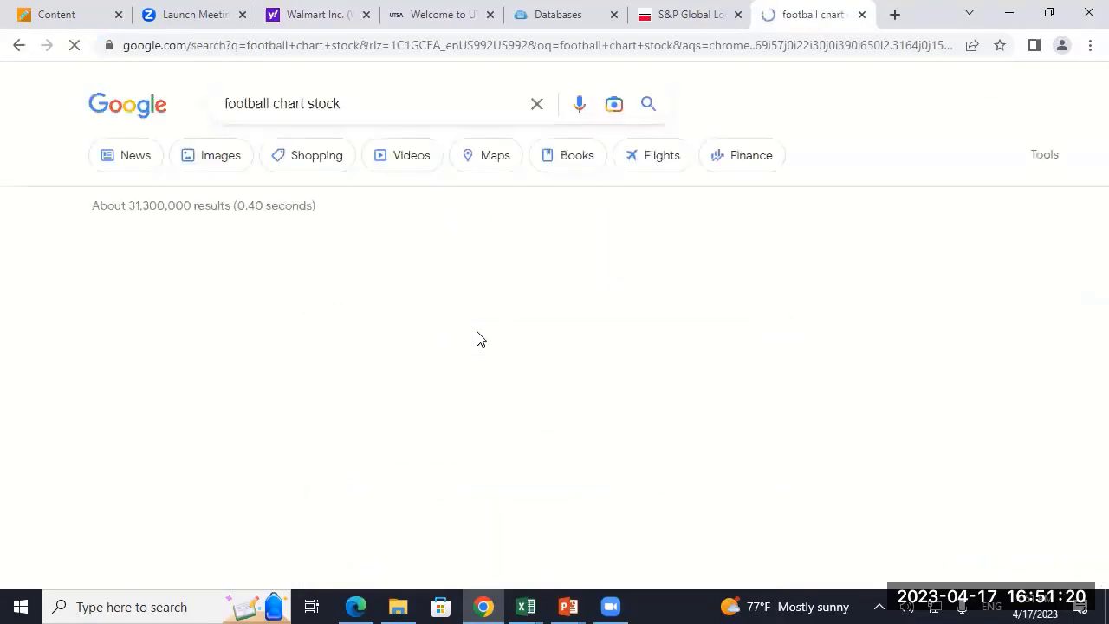
pyautogui.click(210, 156)
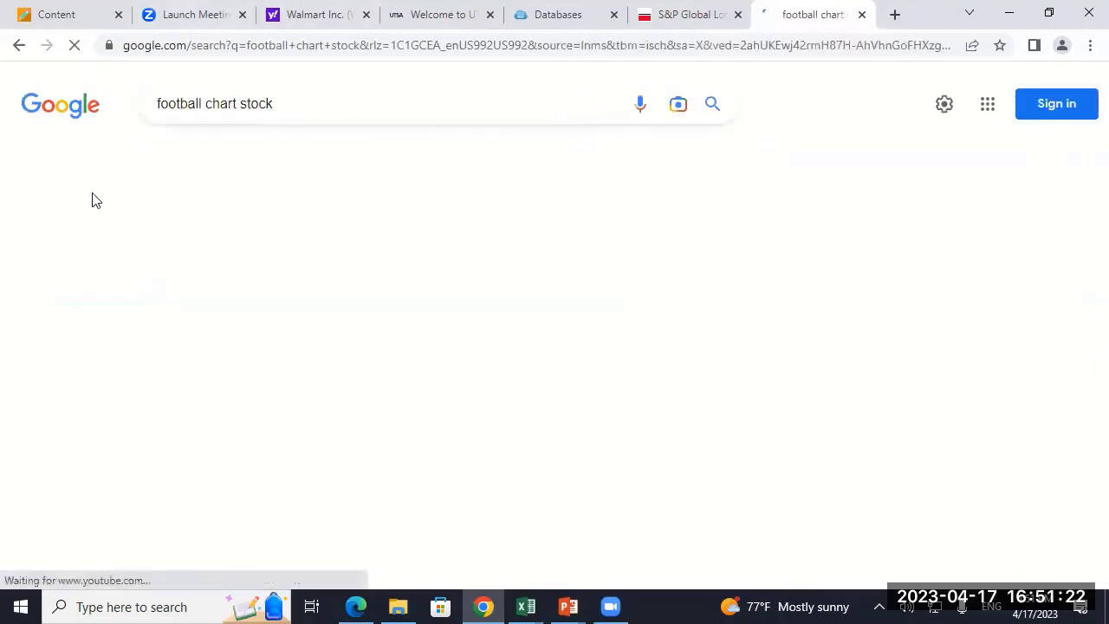
# - Open the preview of Corporate Finance Institute's Football Field Chart Excel Template image and examine its valuation ranges
pyautogui.scroll(-4, 85, 241)
pyautogui.scroll(3, 85, 240)
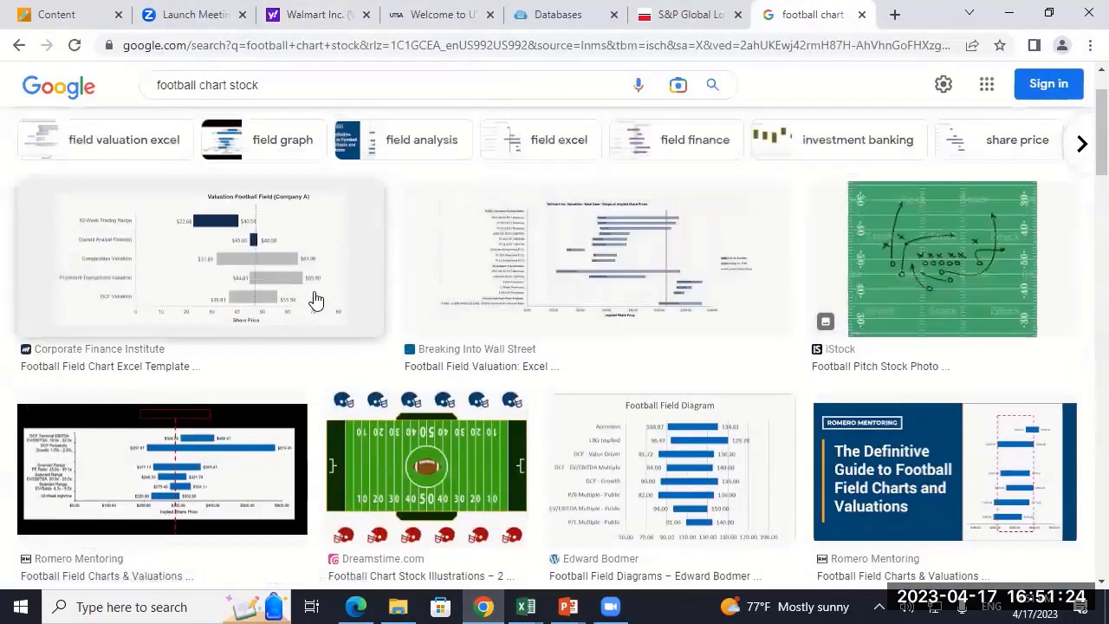
pyautogui.click(229, 282)
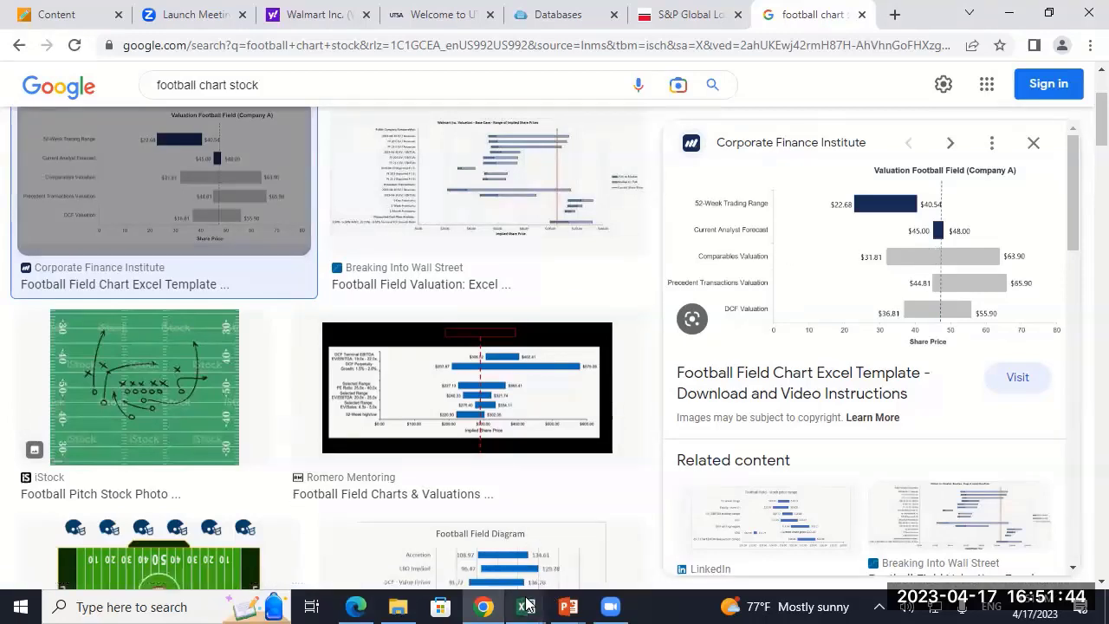
# - Switch back to the Excel workbook and examine the whole sensitivity table E96:N110 under its beta headings
pyautogui.moveTo(534, 603)
pyautogui.click(565, 537)
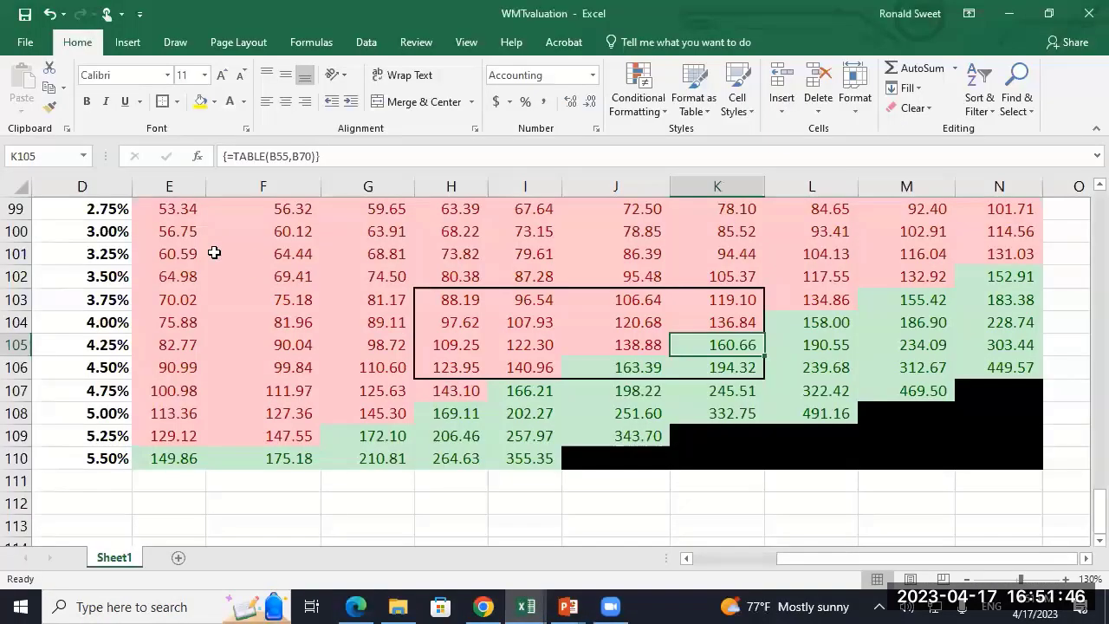
pyautogui.scroll(1, 174, 252)
pyautogui.scroll(1, 177, 226)
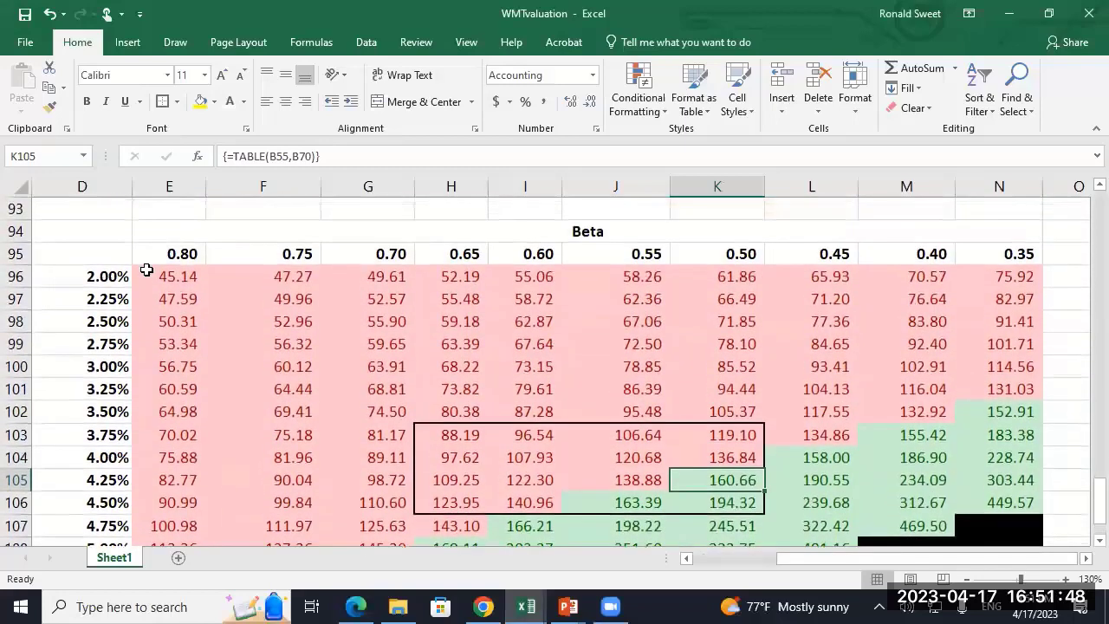
pyautogui.click(174, 260)
pyautogui.scroll(-2, 910, 509)
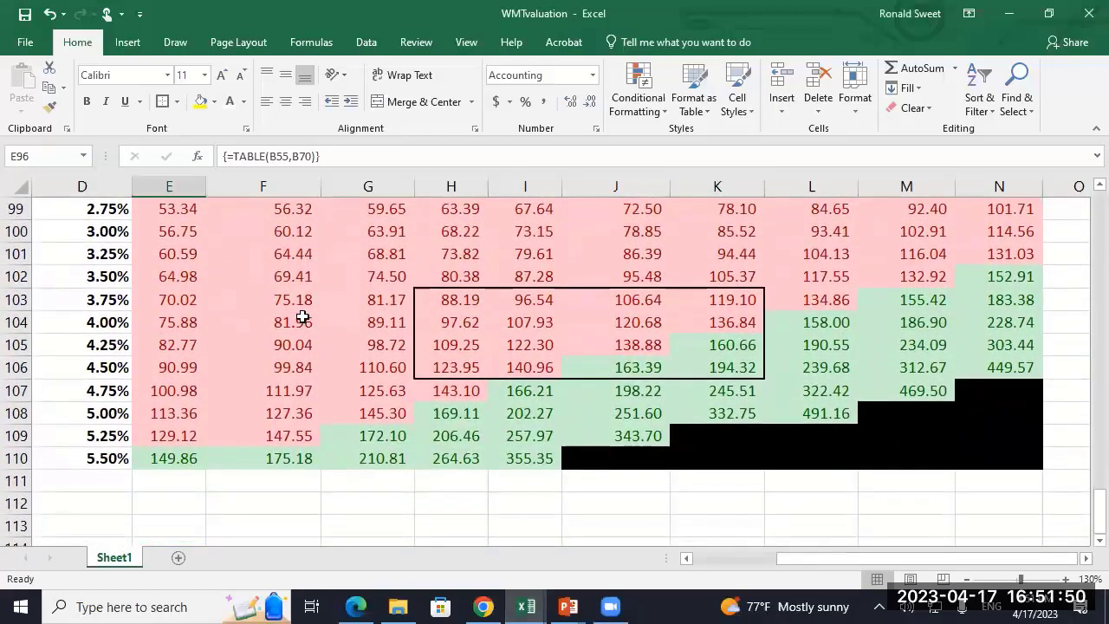
pyautogui.scroll(2, 294, 317)
pyautogui.moveTo(177, 274); pyautogui.dragTo(991, 503)
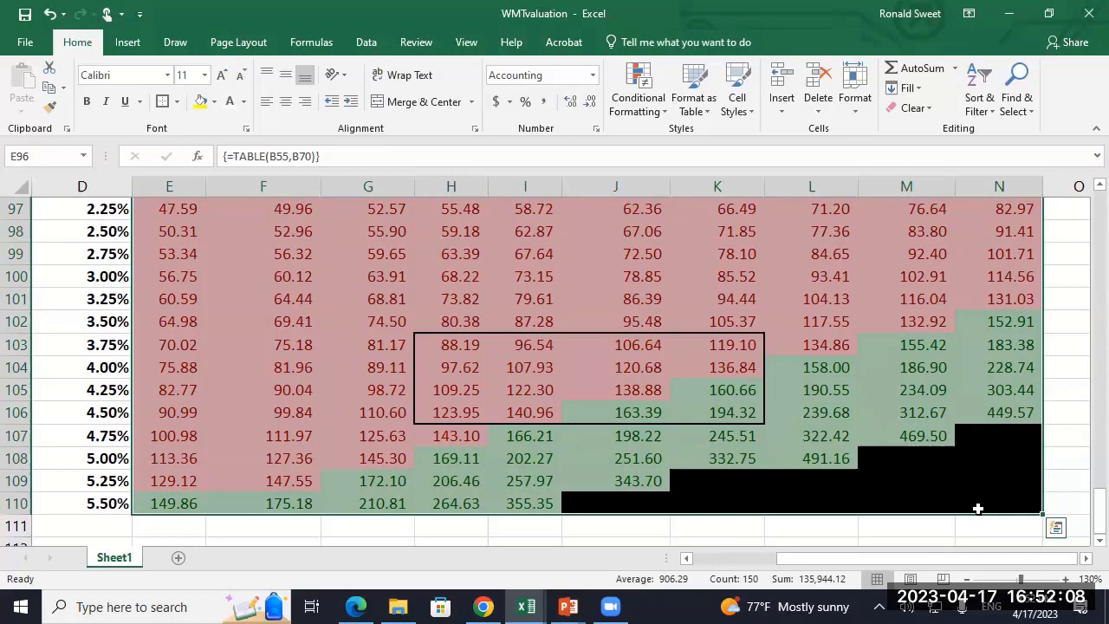
pyautogui.scroll(3, 941, 506)
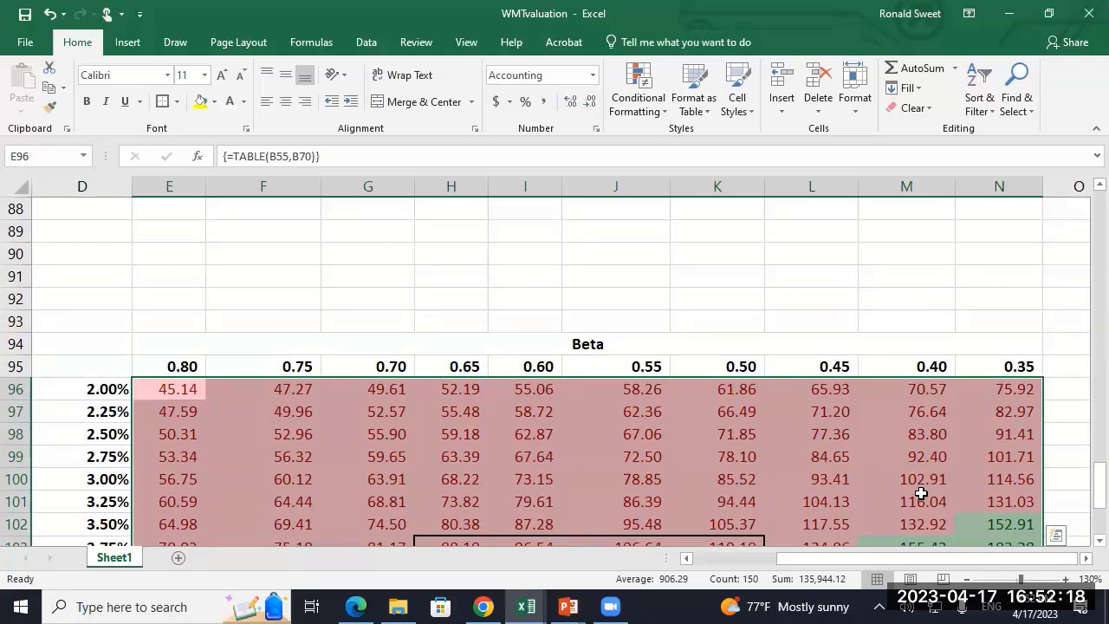
pyautogui.scroll(-2, 681, 484)
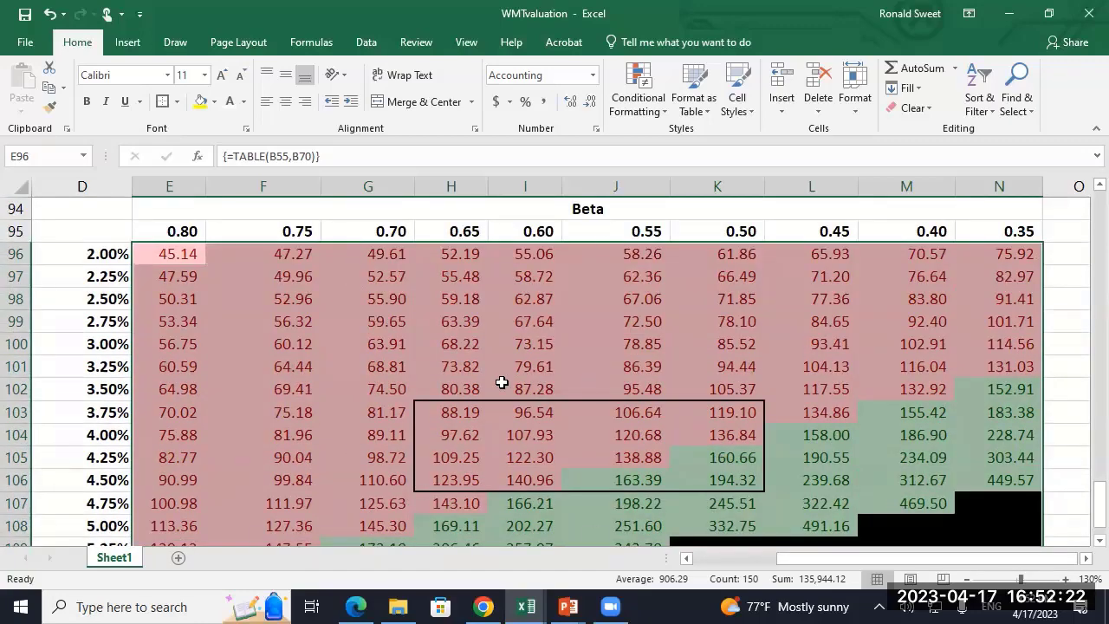
# - Compare the high-beta, low-growth values in E96:G100 with the outlined range H103:K106
pyautogui.scroll(-1, 496, 381)
pyautogui.scroll(1, 265, 279)
pyautogui.click(156, 253)
pyautogui.click(109, 252)
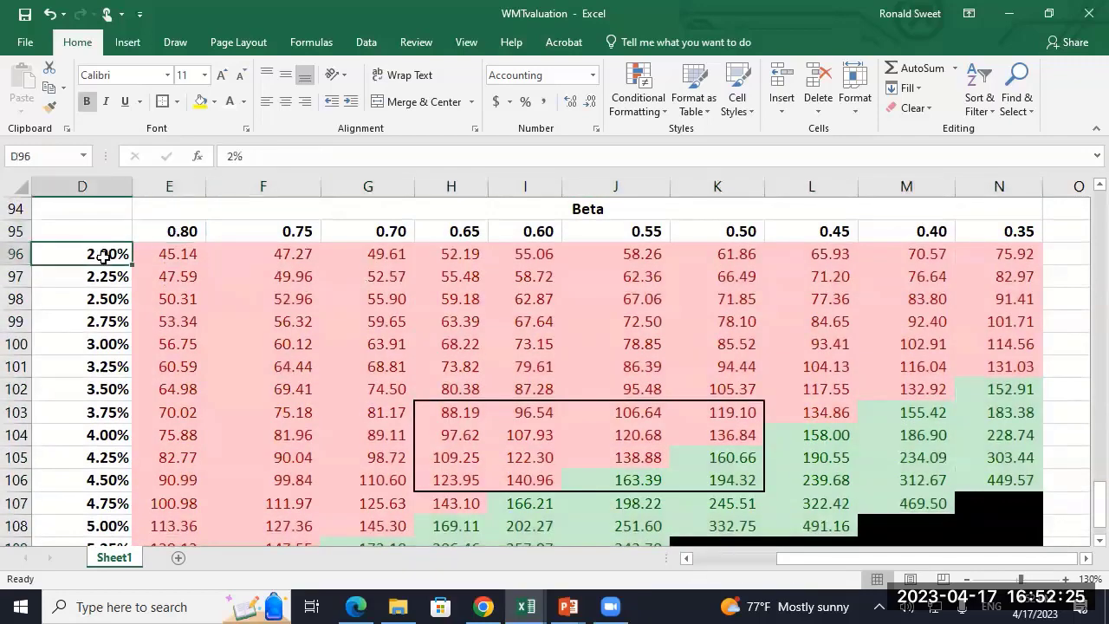
pyautogui.click(164, 256)
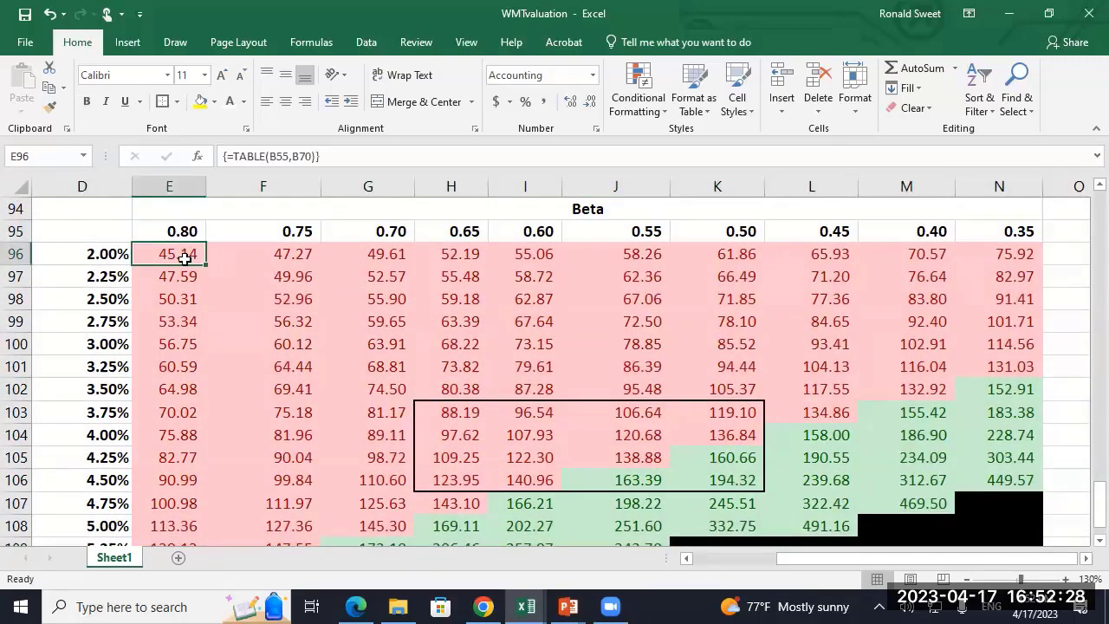
pyautogui.moveTo(176, 255); pyautogui.dragTo(394, 346)
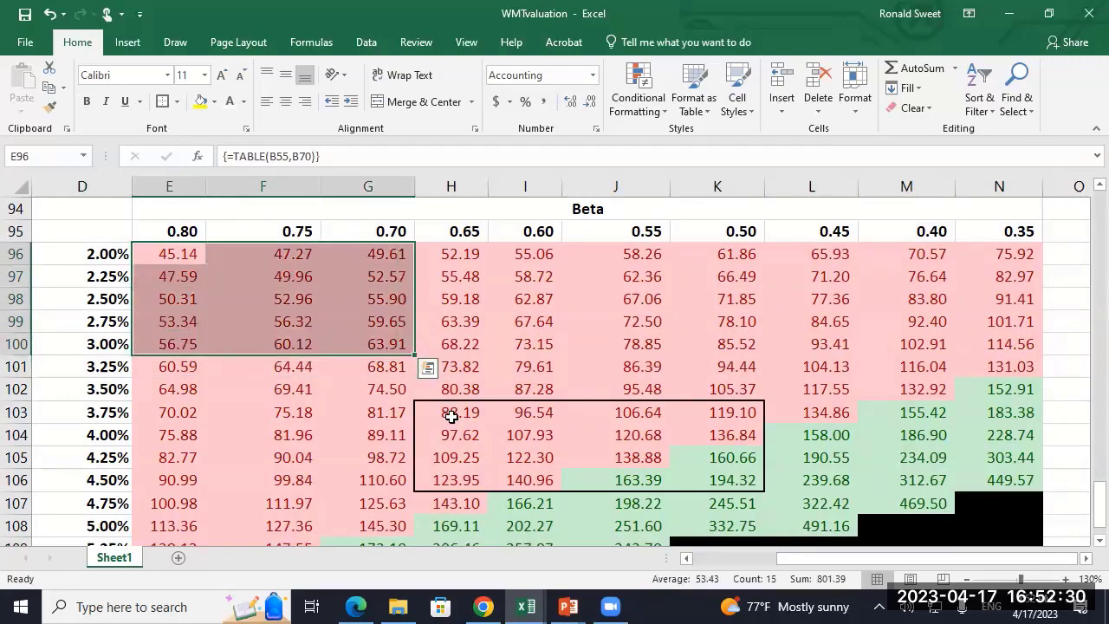
pyautogui.moveTo(446, 414); pyautogui.dragTo(693, 477)
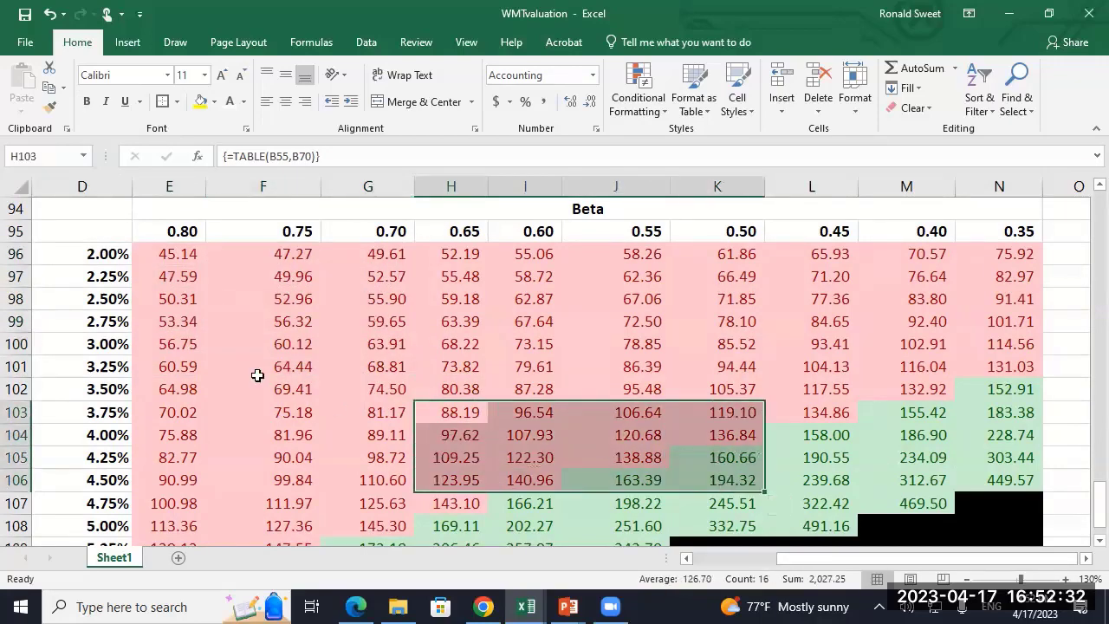
# - Examine the outlined plausible range H103:K106 against the surrounding table values and the beta headings
pyautogui.scroll(-3, 254, 377)
pyautogui.scroll(2, 254, 377)
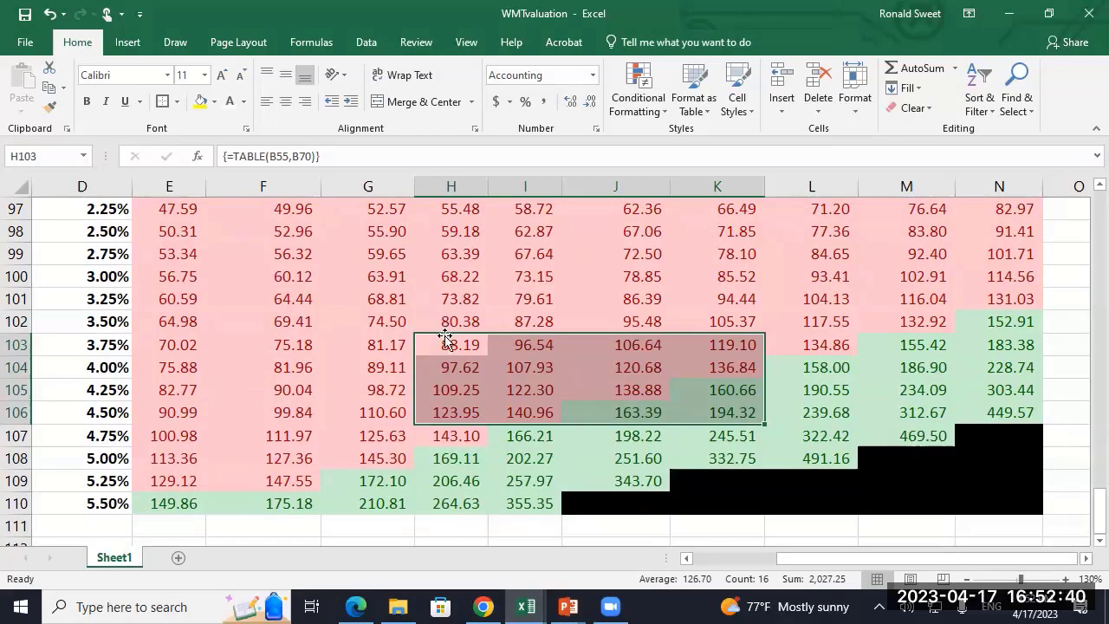
pyautogui.moveTo(445, 341); pyautogui.dragTo(697, 408)
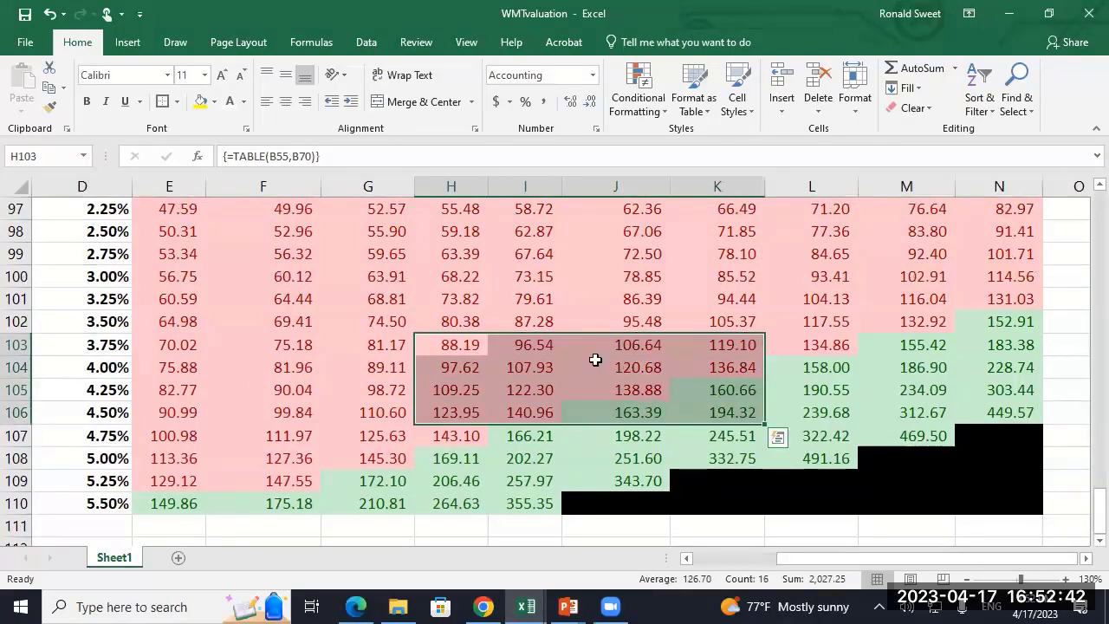
pyautogui.scroll(1, 457, 355)
pyautogui.scroll(-1, 457, 355)
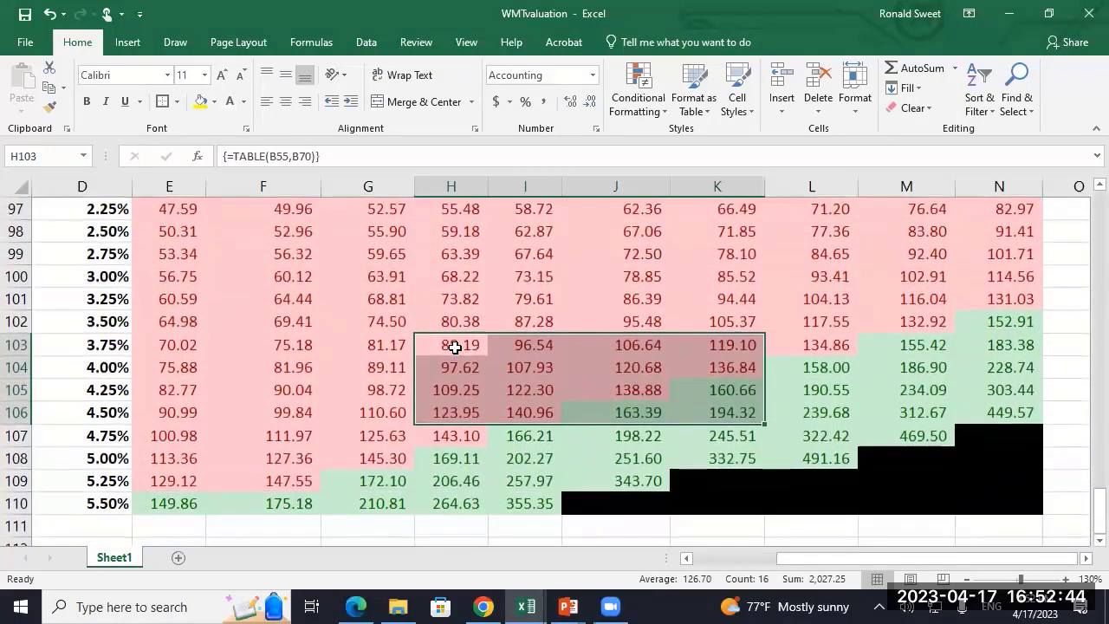
pyautogui.moveTo(455, 344); pyautogui.dragTo(697, 411)
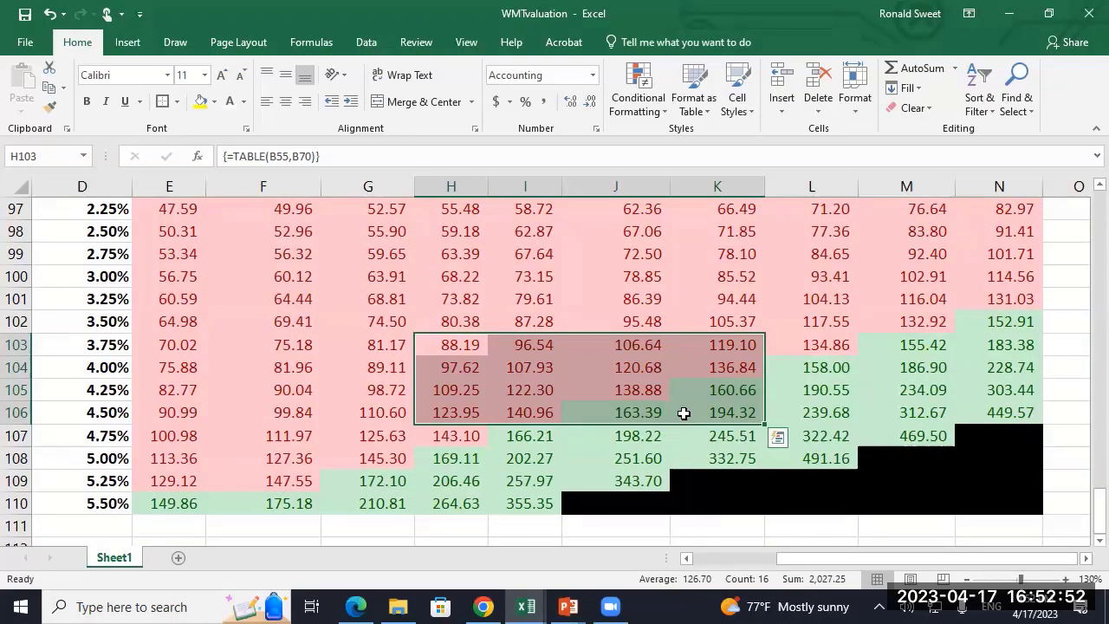
pyautogui.scroll(3, 637, 432)
pyautogui.scroll(-3, 583, 432)
pyautogui.scroll(2, 583, 432)
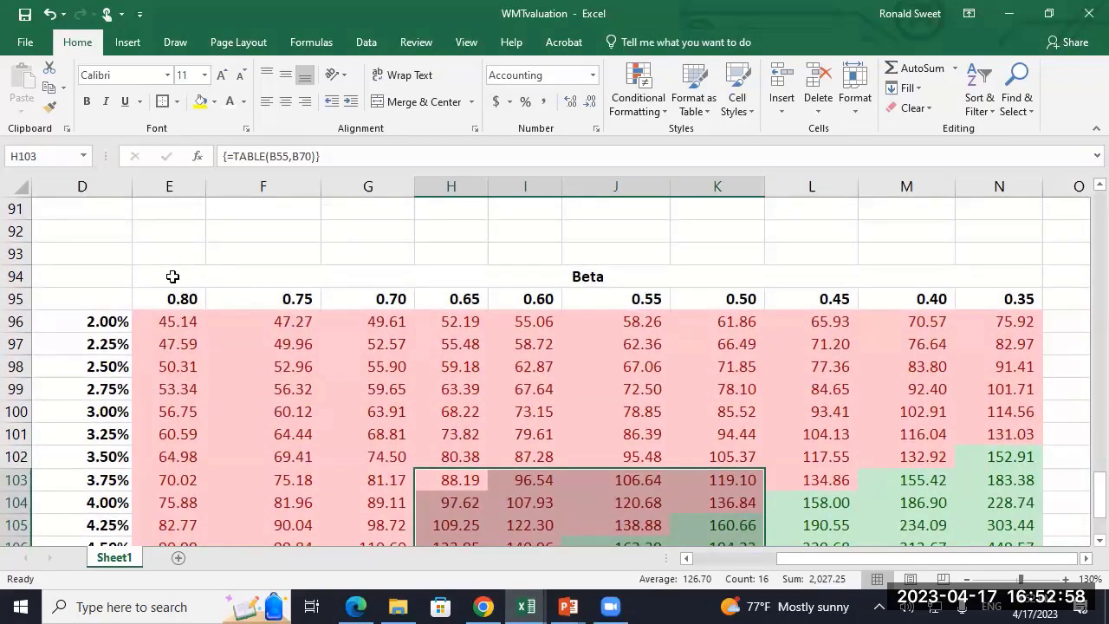
# - Return to the valuation summary above the sensitivity table and inspect the table's corner formula in D95
pyautogui.press('Down')
pyautogui.press('Left')
pyautogui.press('Left')
pyautogui.press('Left')
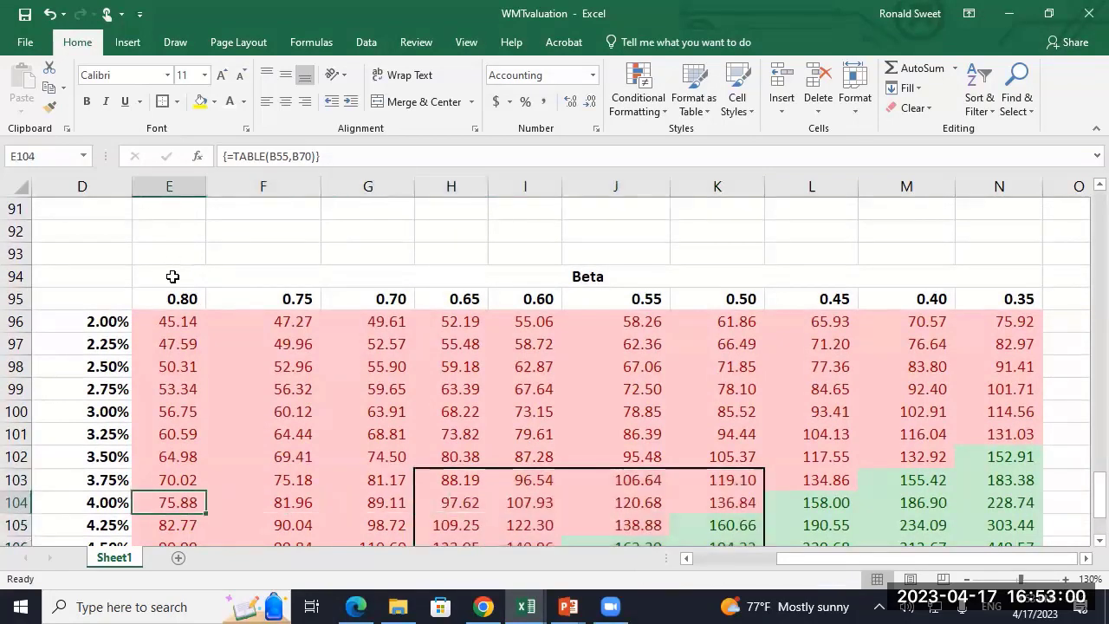
pyautogui.press('Home')
pyautogui.press('Up')
pyautogui.press('Up')
pyautogui.press('Up')
pyautogui.press('Up')
pyautogui.press('Up')
pyautogui.press('Up')
pyautogui.press('Up')
pyautogui.press('Up')
pyautogui.press('Up')
pyautogui.press('Up')
pyautogui.press('Up')
pyautogui.press('Up')
pyautogui.press('Up')
pyautogui.press('Up')
pyautogui.press('Up')
pyautogui.press('Up')
pyautogui.press('Up')
pyautogui.press('Up')
pyautogui.press('Up')
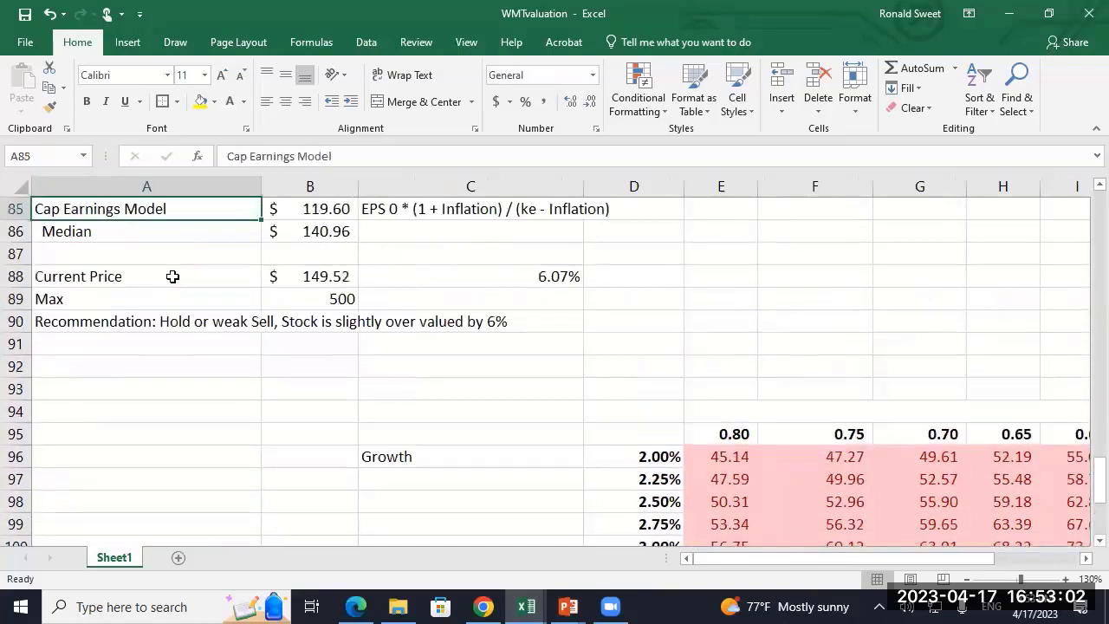
pyautogui.press('Down')
pyautogui.press('Down')
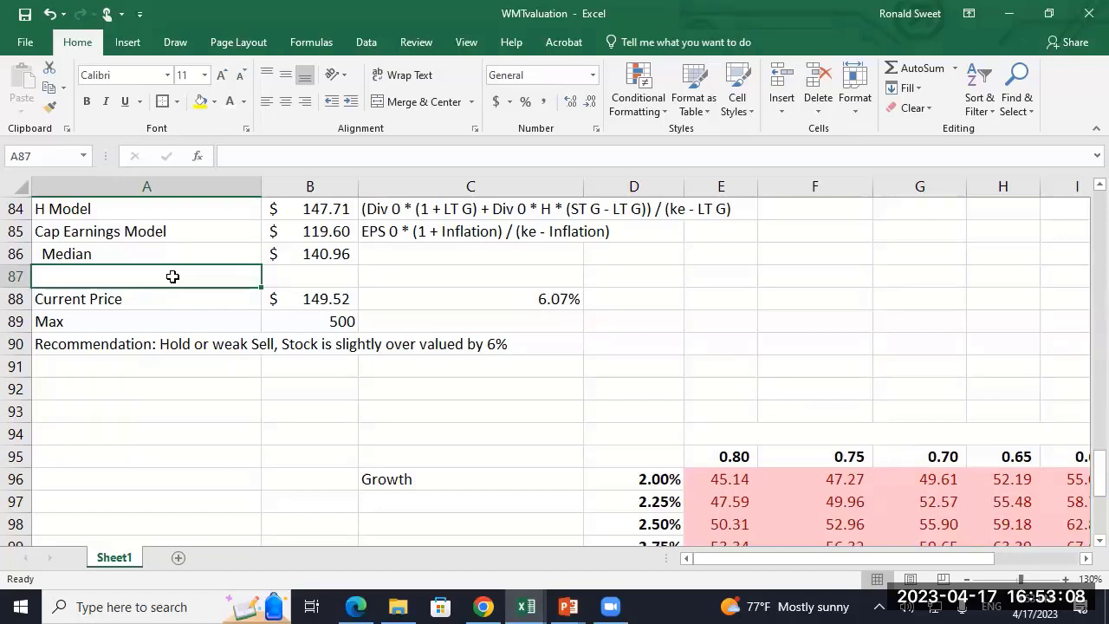
pyautogui.click(643, 455)
pyautogui.scroll(1, 317, 346)
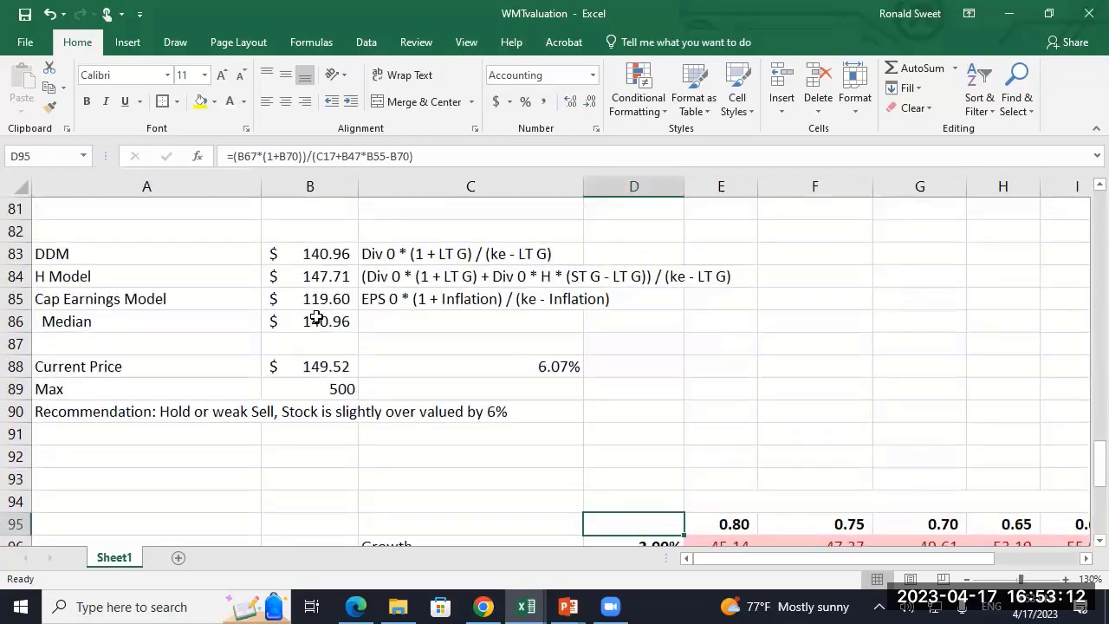
# - Review the DDM, H Model and Cap Earnings values in B83:B85 and the median in row 86
pyautogui.moveTo(314, 253); pyautogui.dragTo(299, 302)
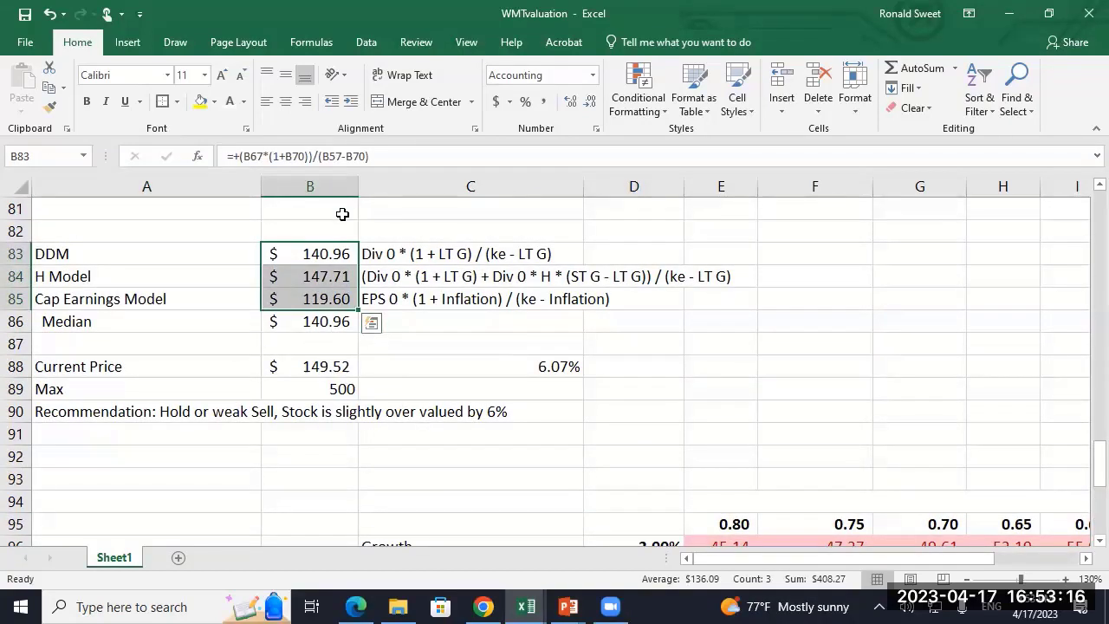
pyautogui.click(308, 321)
pyautogui.moveTo(92, 320); pyautogui.dragTo(321, 315)
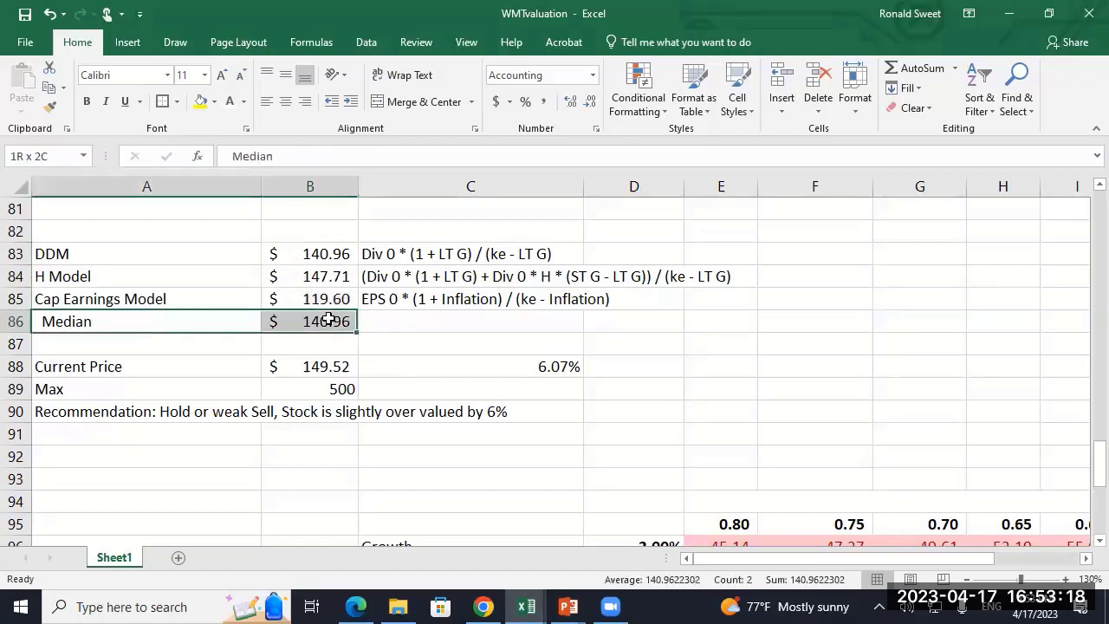
pyautogui.click(321, 317)
# - Label the median value by entering "Target Price" in C86
pyautogui.click(403, 332)
pyautogui.write('T')
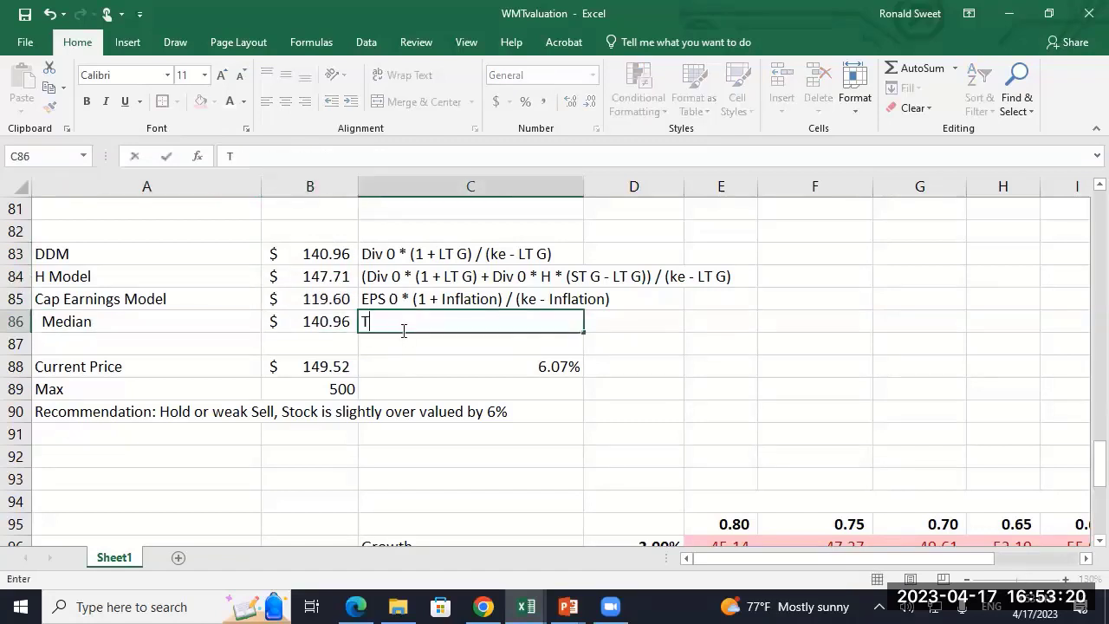
pyautogui.write('arget Price')
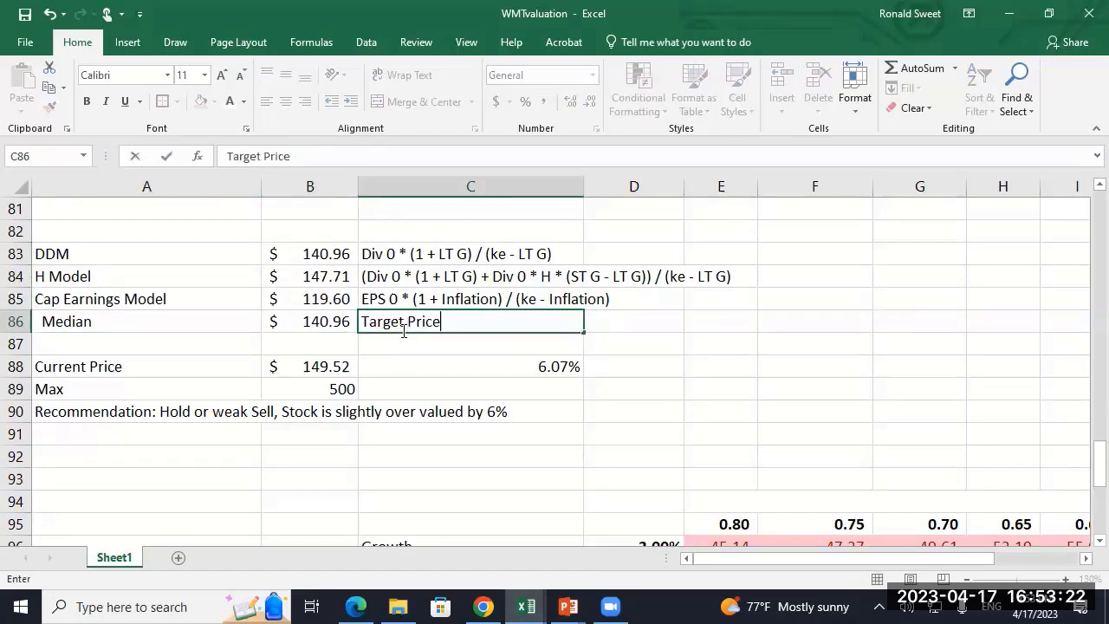
pyautogui.hotkey('ctrl', 'Return')
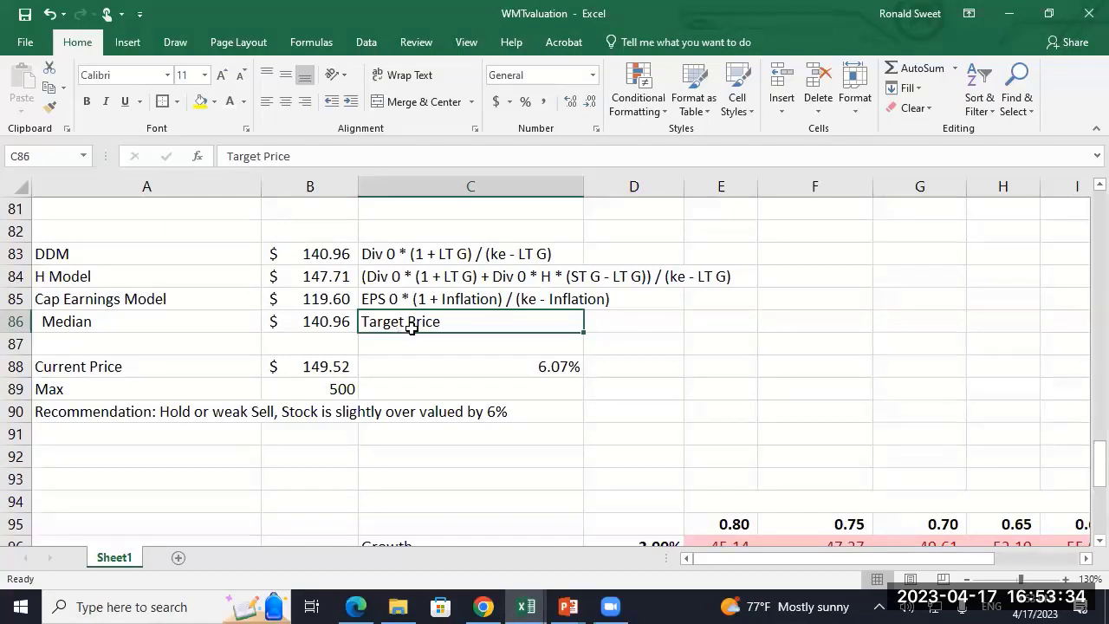
# - Review the median target price, the current price and the recommendation in rows 86 to 90
pyautogui.moveTo(87, 322); pyautogui.dragTo(426, 322)
pyautogui.click(124, 367)
pyautogui.moveTo(249, 366); pyautogui.dragTo(297, 365)
pyautogui.click(187, 414)
pyautogui.moveTo(186, 416); pyautogui.dragTo(564, 403)
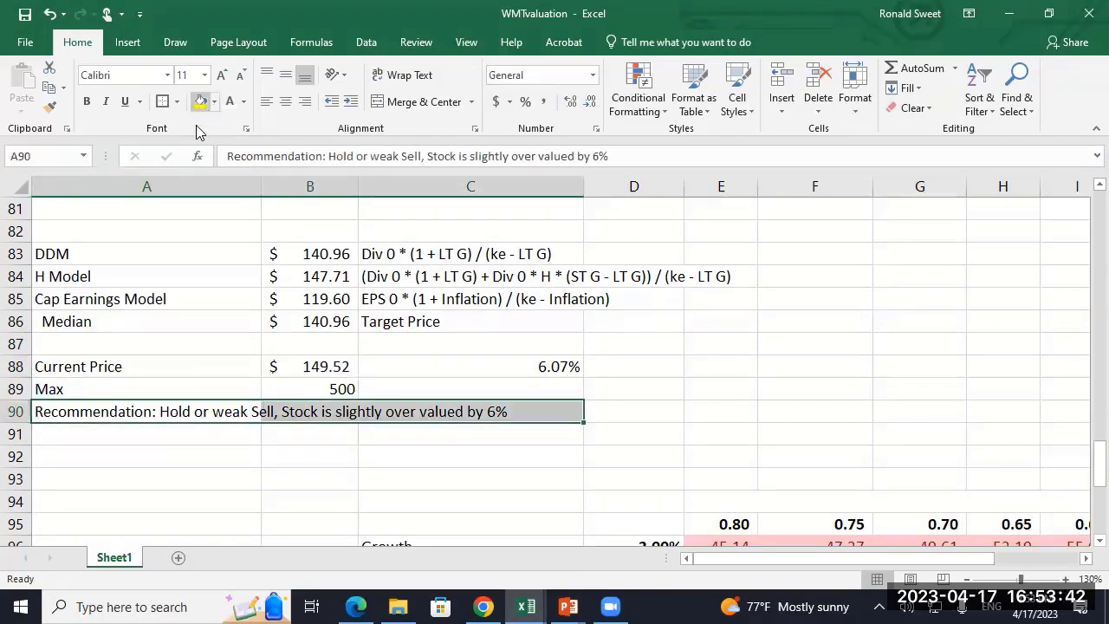
pyautogui.click(91, 321)
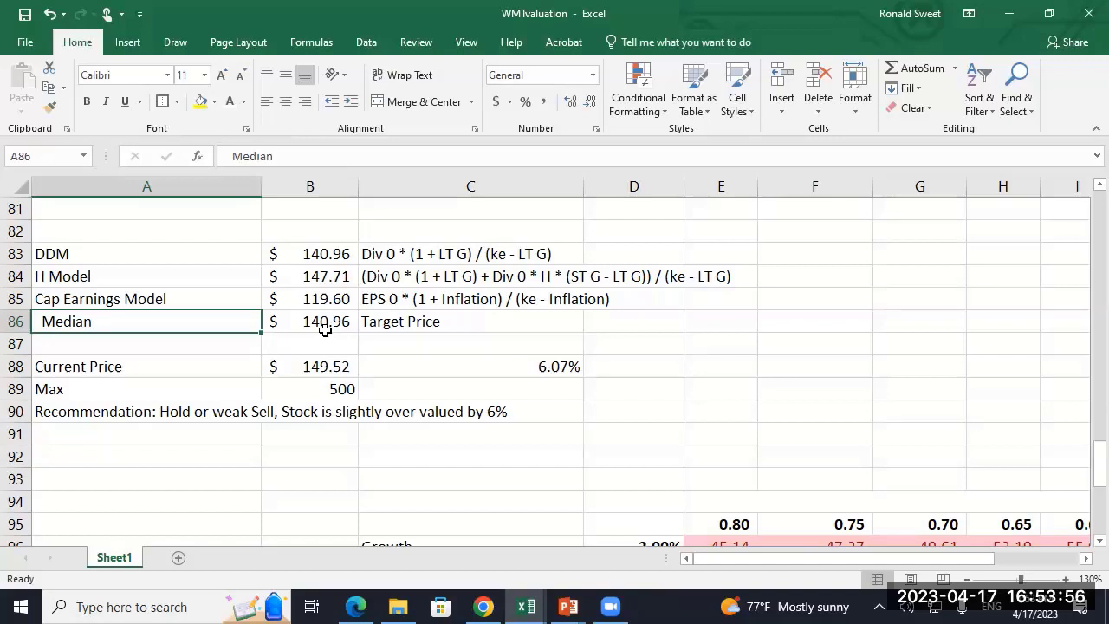
pyautogui.moveTo(87, 414); pyautogui.dragTo(485, 411)
pyautogui.scroll(-2, 165, 464)
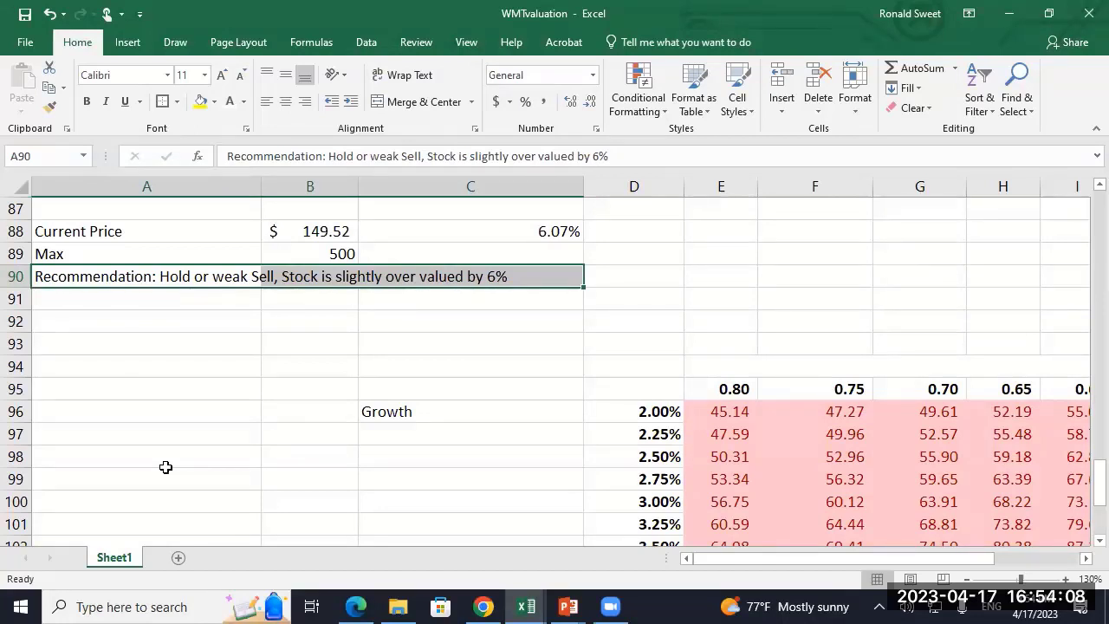
pyautogui.click(629, 328)
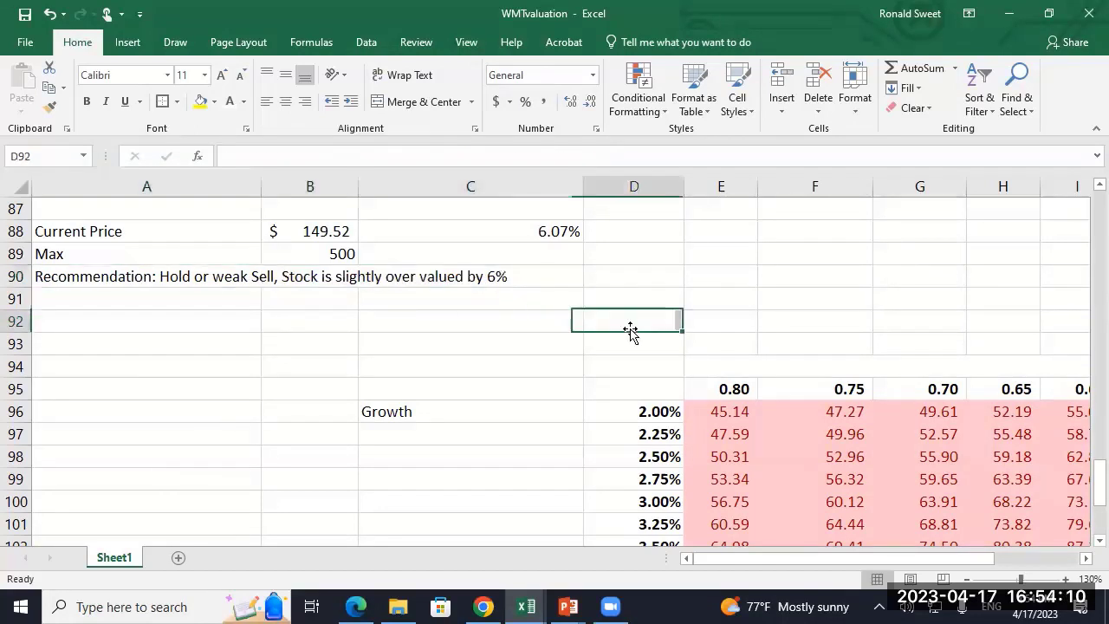
# - Enter the notes "Good Company, Bad Company" in D92 and "Good Stock, Bad Stock" in D93
pyautogui.write('Good C')
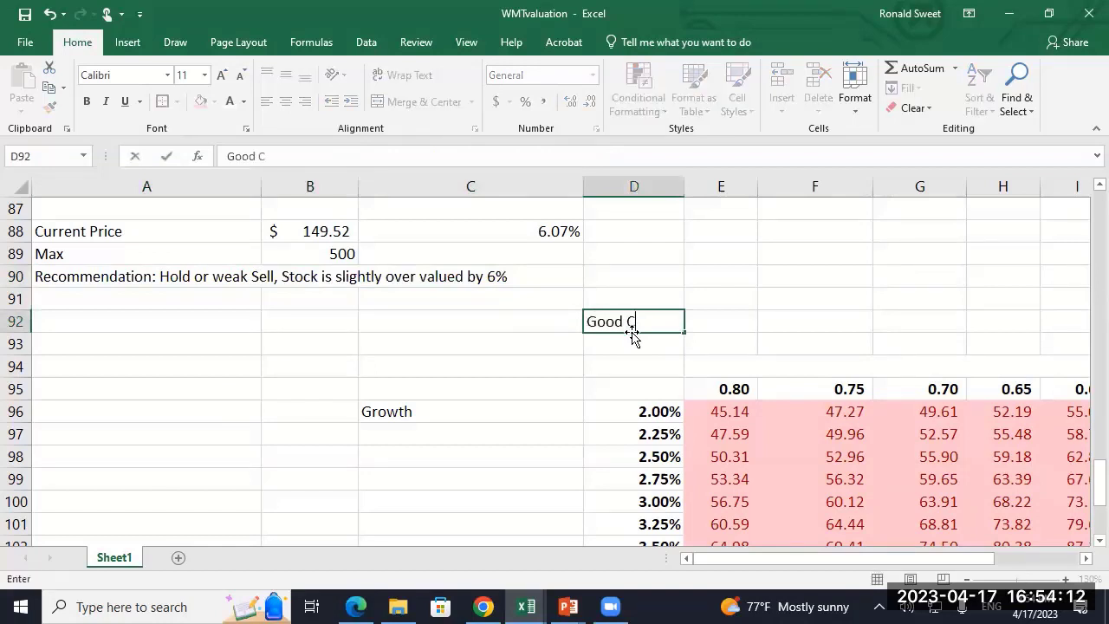
pyautogui.write('ompany, Bad CO')
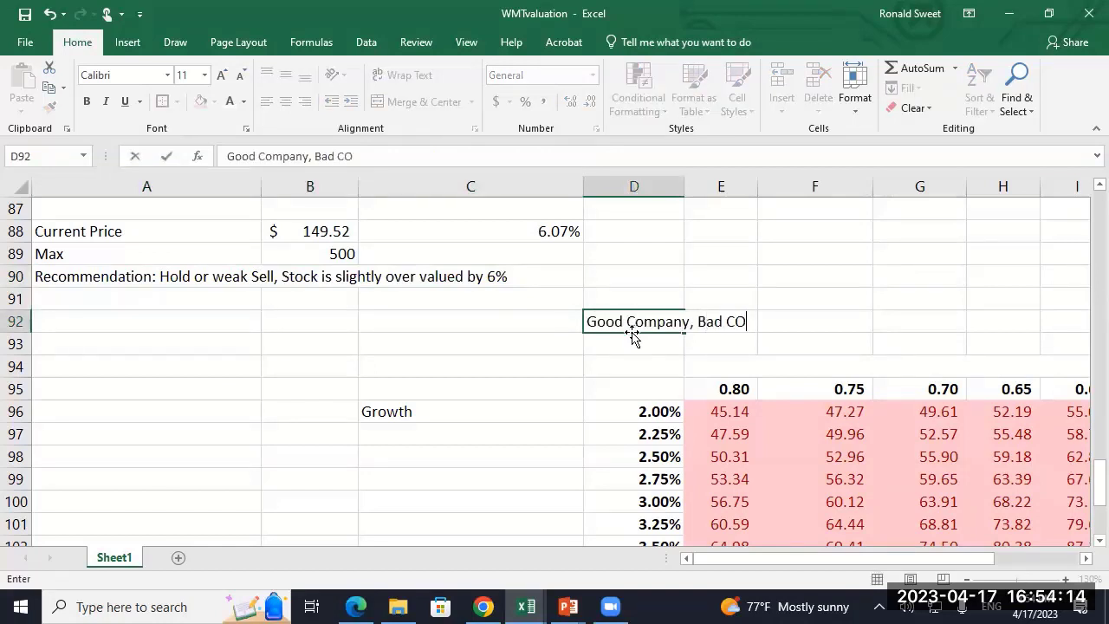
pyautogui.write('mpany')
pyautogui.press('Return')
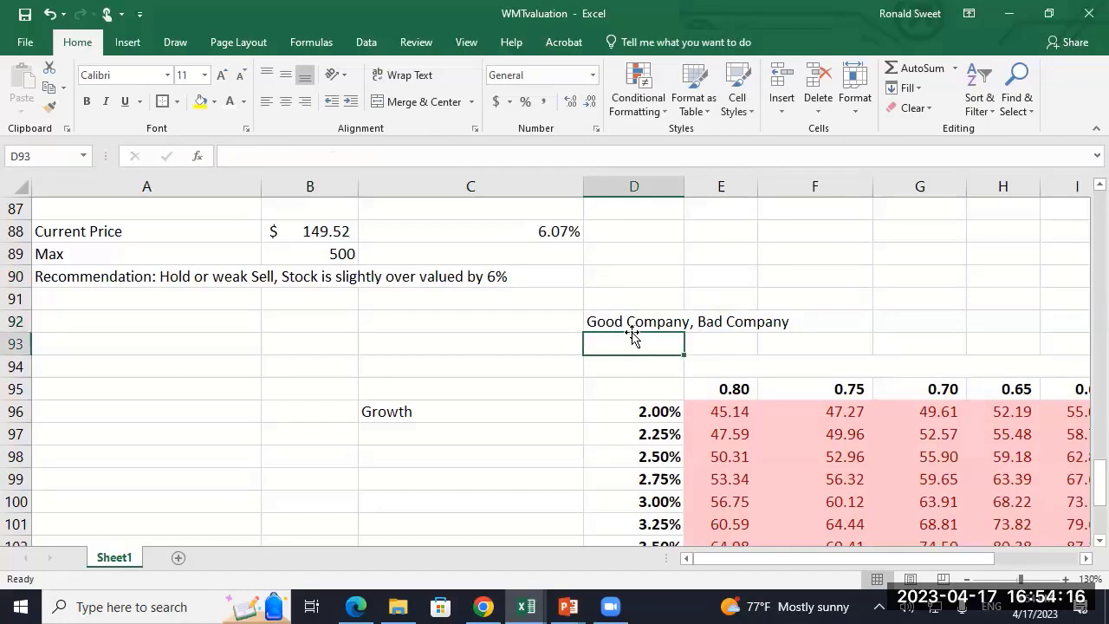
pyautogui.write('Good Stock')
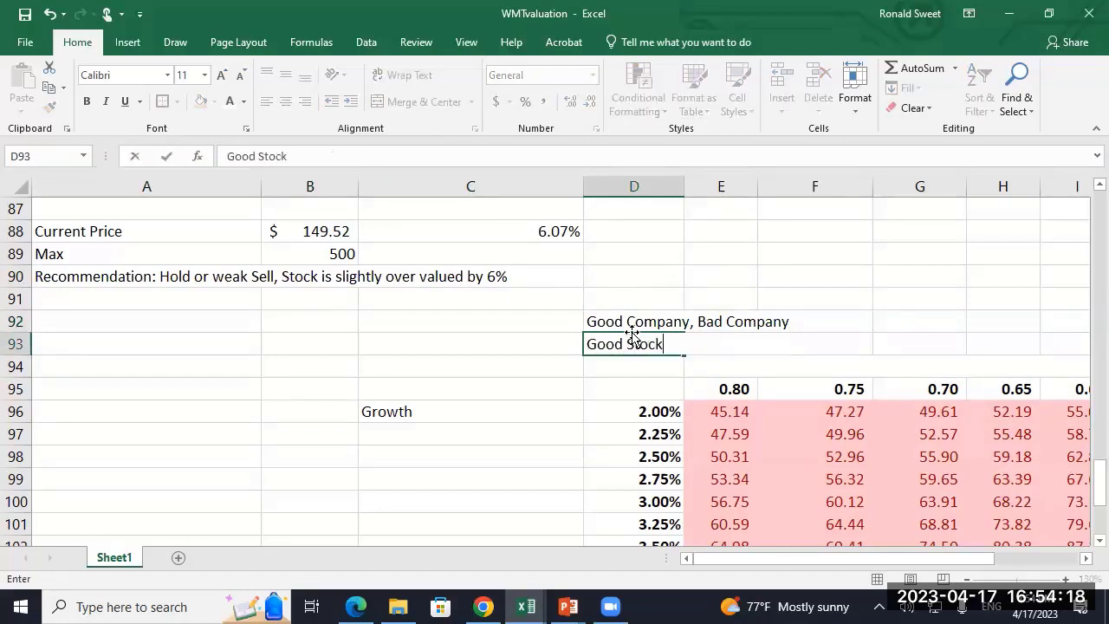
pyautogui.write(', Bad Stock')
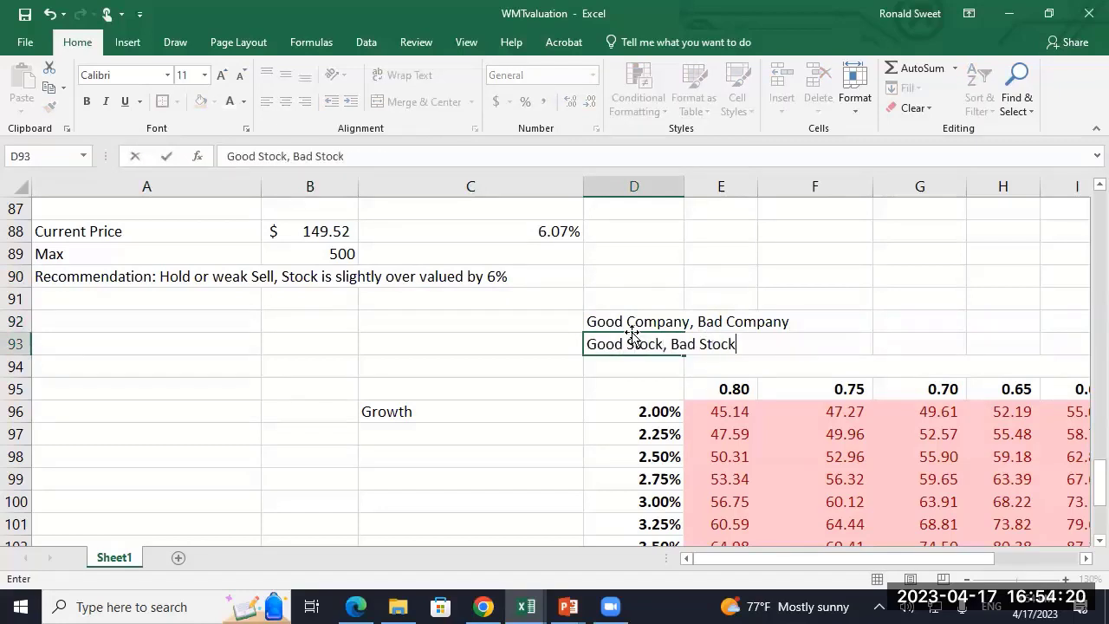
pyautogui.press('Return')
pyautogui.press('Up')
pyautogui.press('Up')
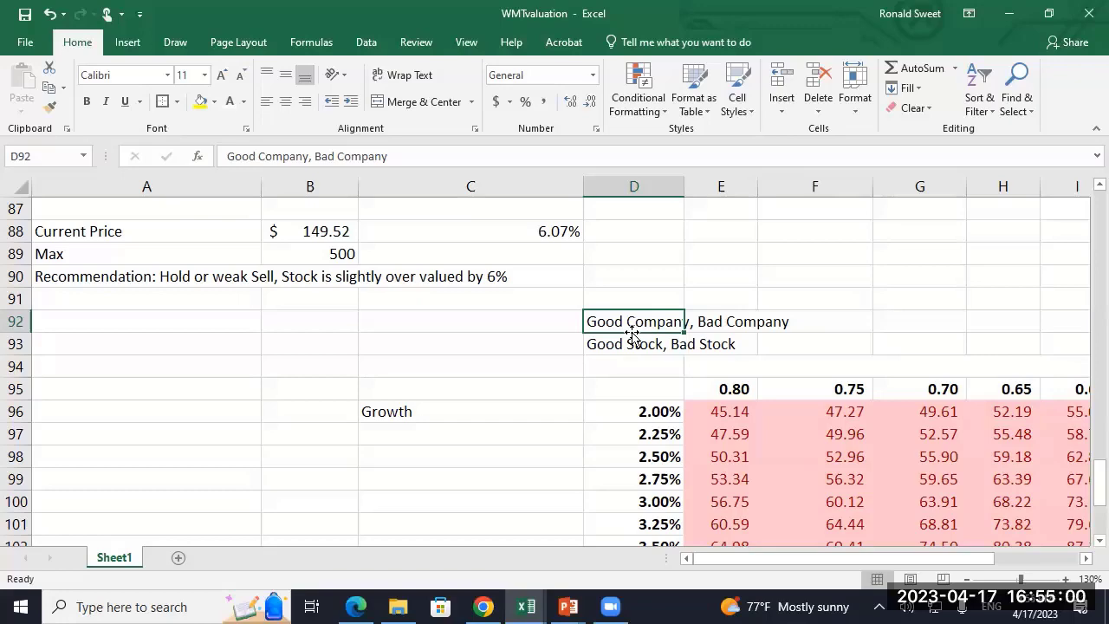
# - Switch to Yahoo Finance in Chrome and look up the Bed Bath & Beyond (BBBY) quote
pyautogui.click(484, 606)
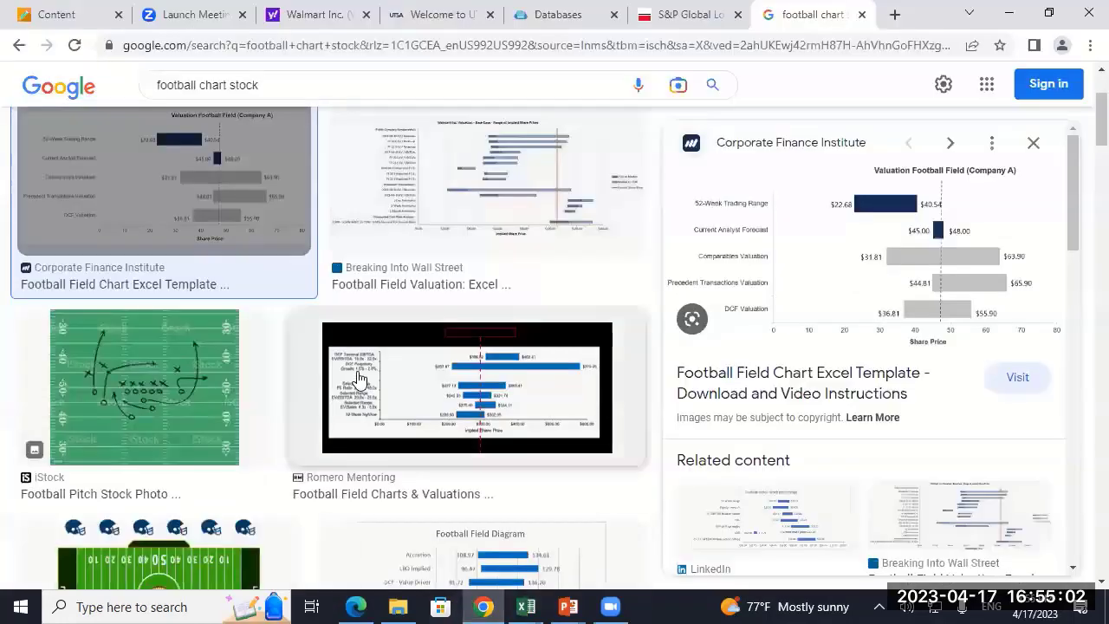
pyautogui.click(305, 15)
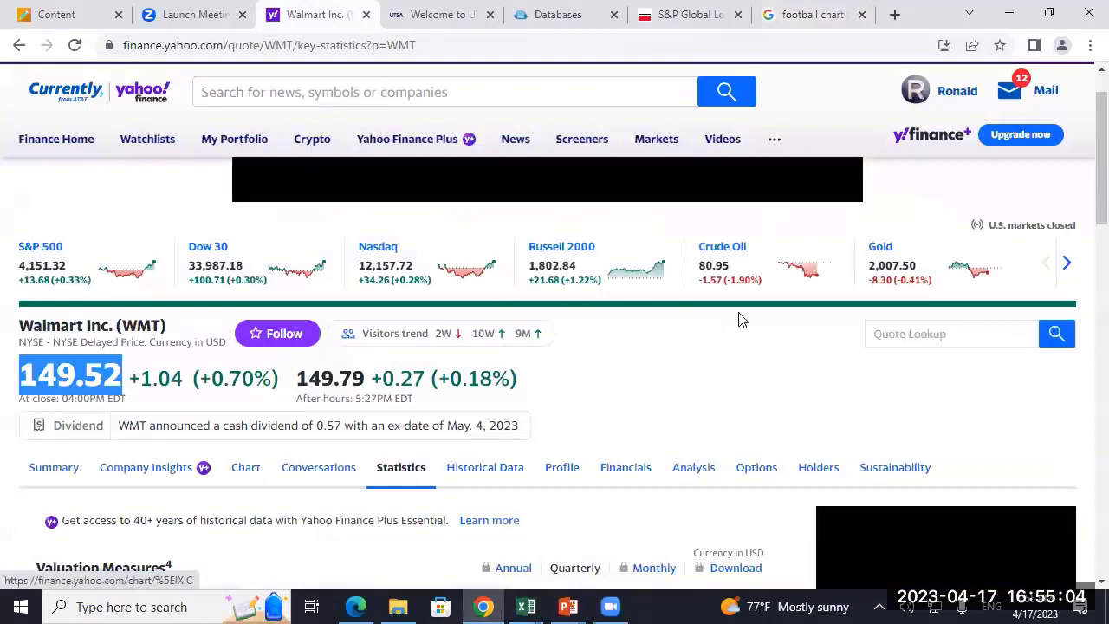
pyautogui.click(897, 340)
pyautogui.write('bed bath')
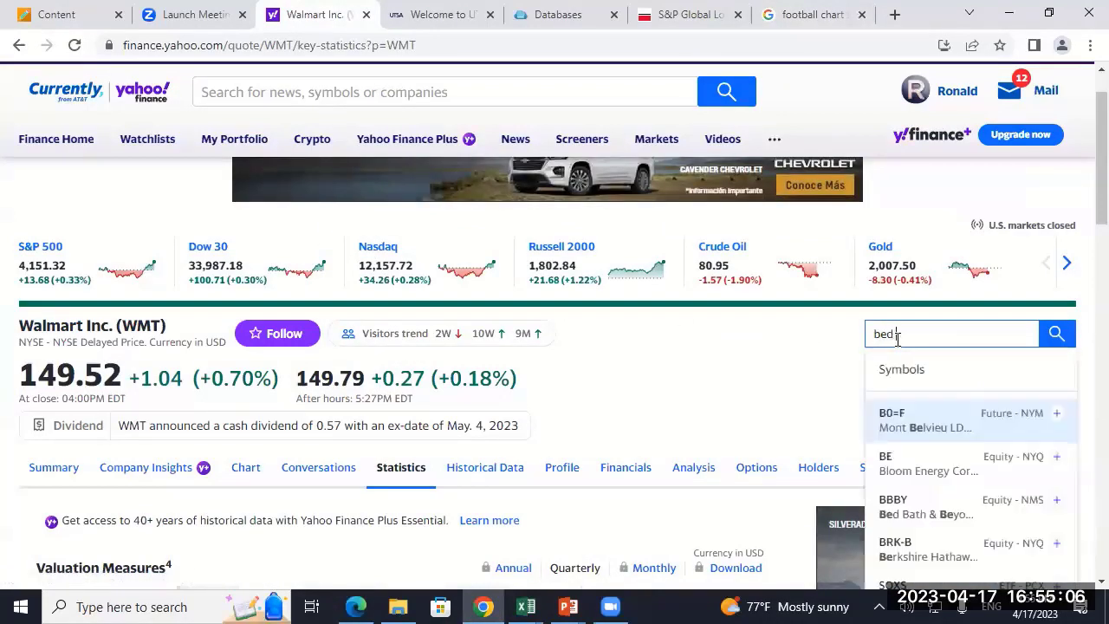
pyautogui.click(911, 421)
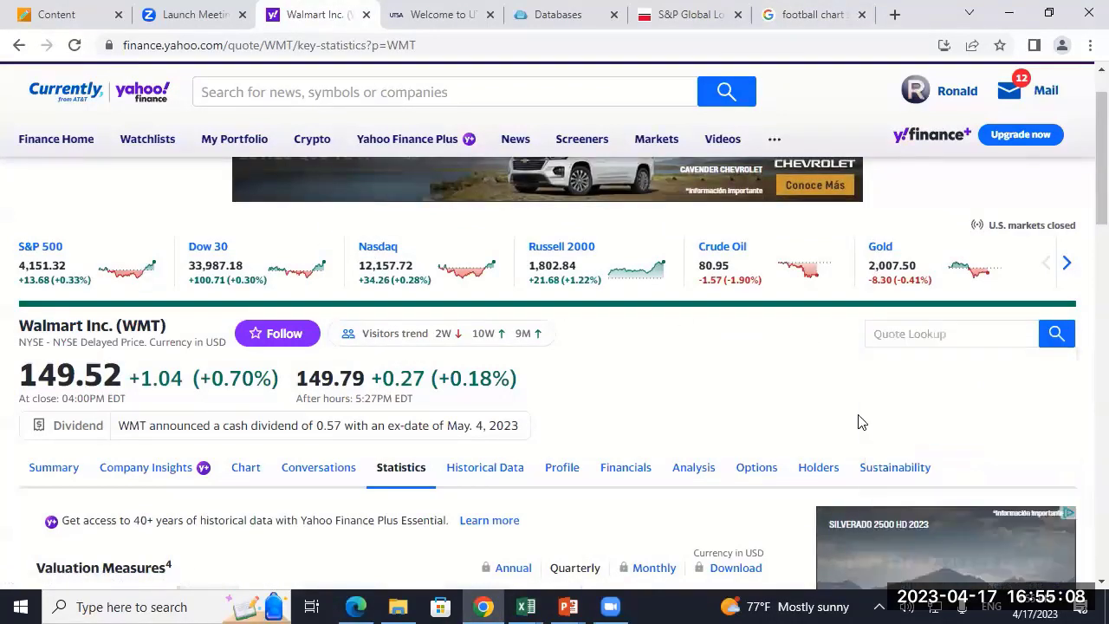
pyautogui.scroll(-2, 17, 359)
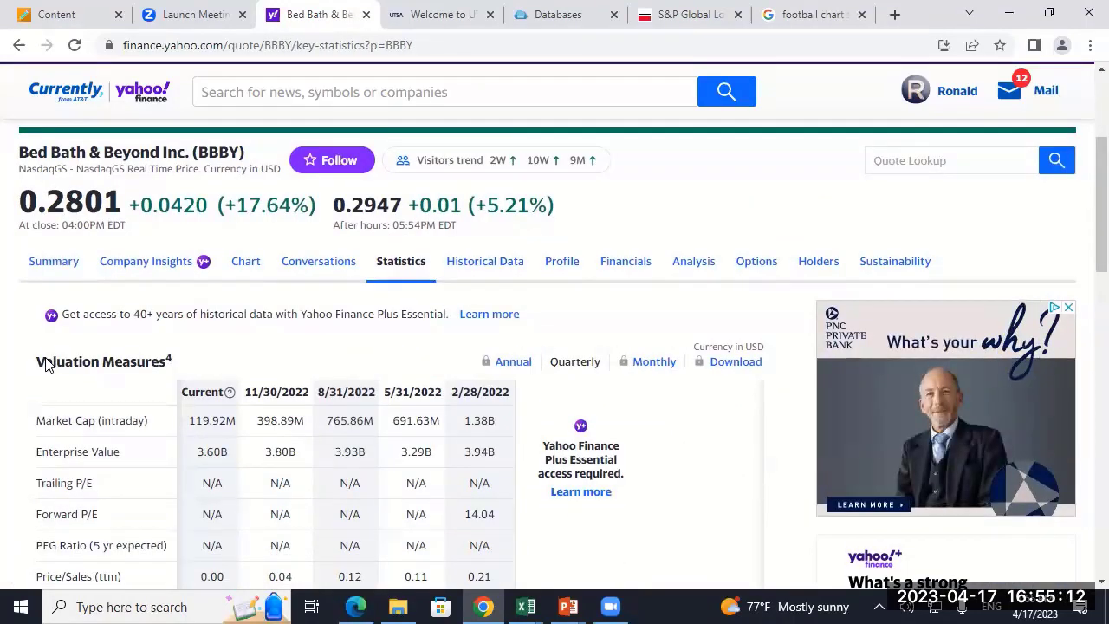
# - Examine the PE ratio and EPS on the Bed Bath & Beyond summary and return to the WMTvaluation workbook in Excel
pyautogui.click(57, 260)
pyautogui.scroll(-1, 268, 287)
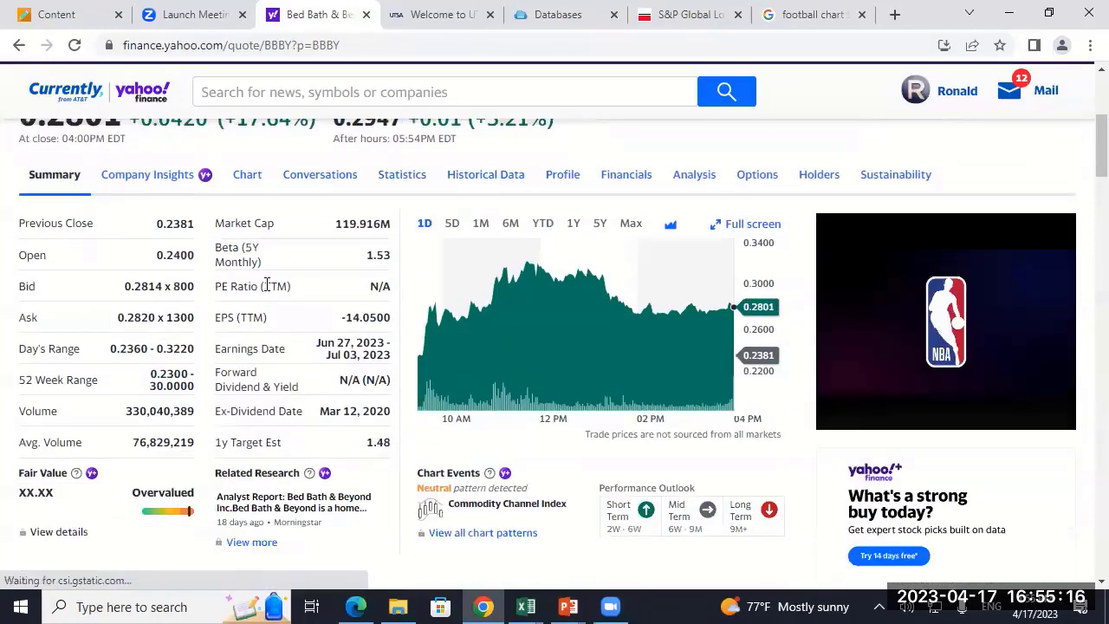
pyautogui.moveTo(370, 291); pyautogui.dragTo(23, 317)
pyautogui.scroll(2, 22, 316)
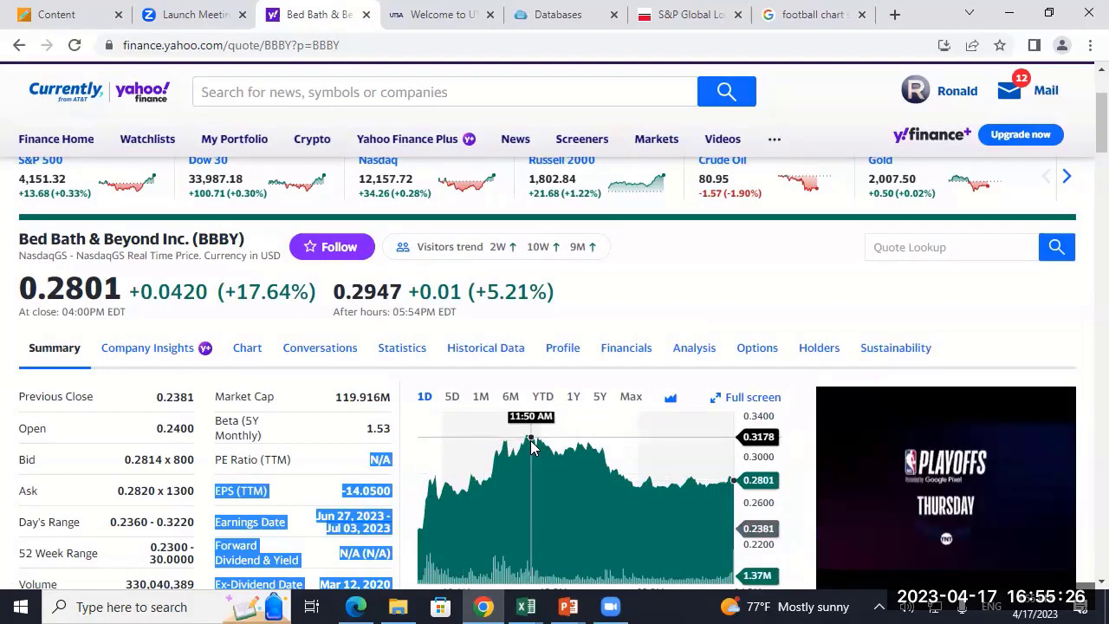
pyautogui.click(526, 607)
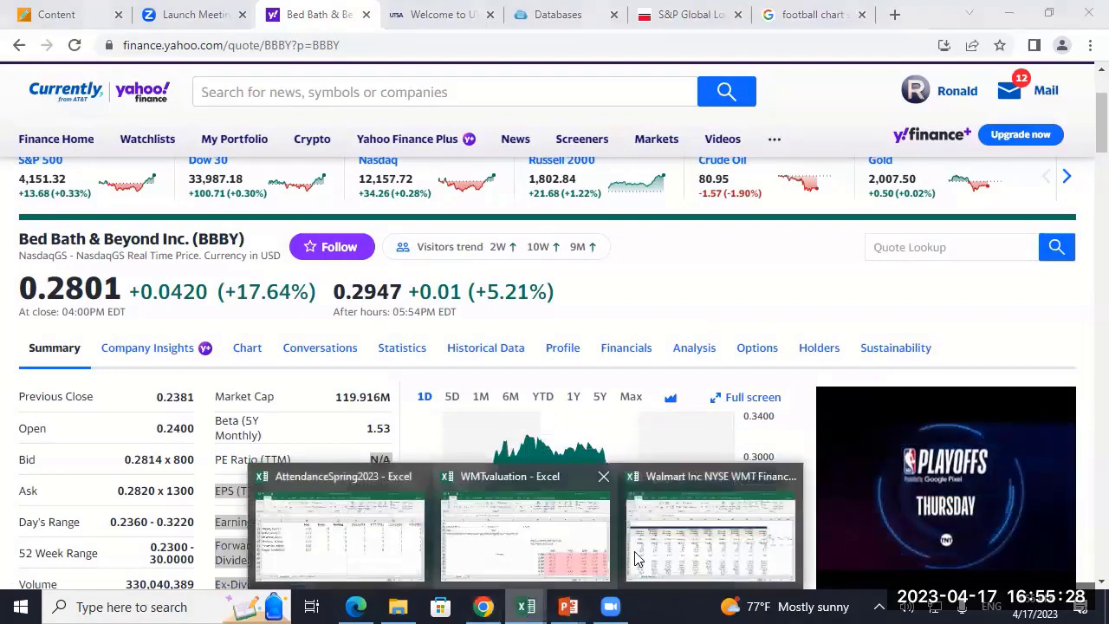
pyautogui.click(556, 540)
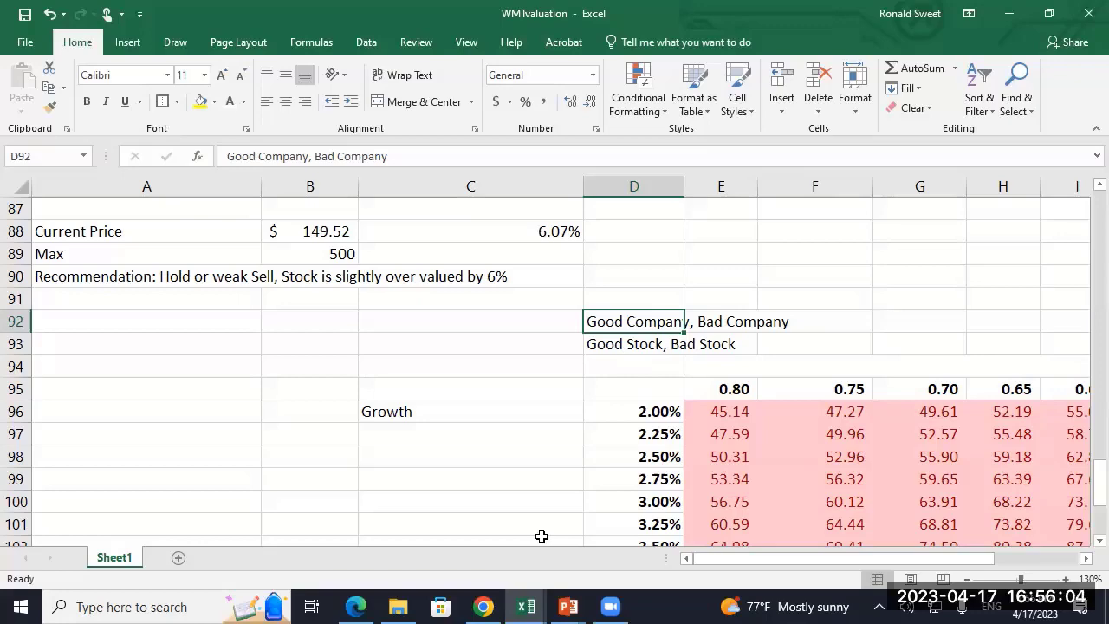
# - Switch back to Yahoo Finance in Chrome, look up Macy's, Inc. (M) and examine its PE ratio and EPS
pyautogui.click(483, 607)
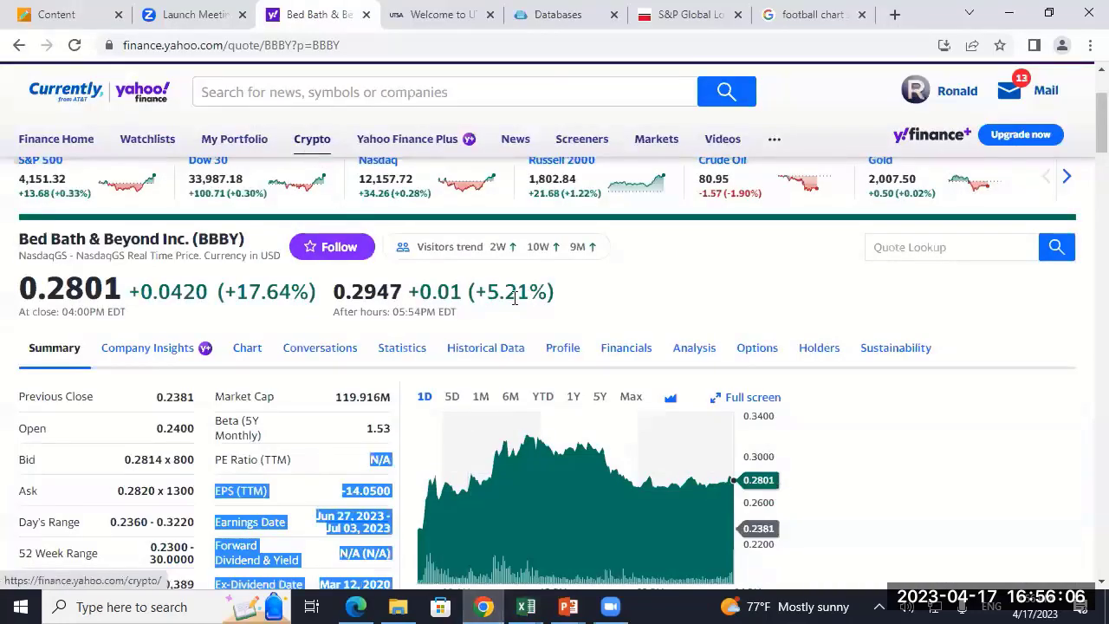
pyautogui.click(920, 247)
pyautogui.write('m')
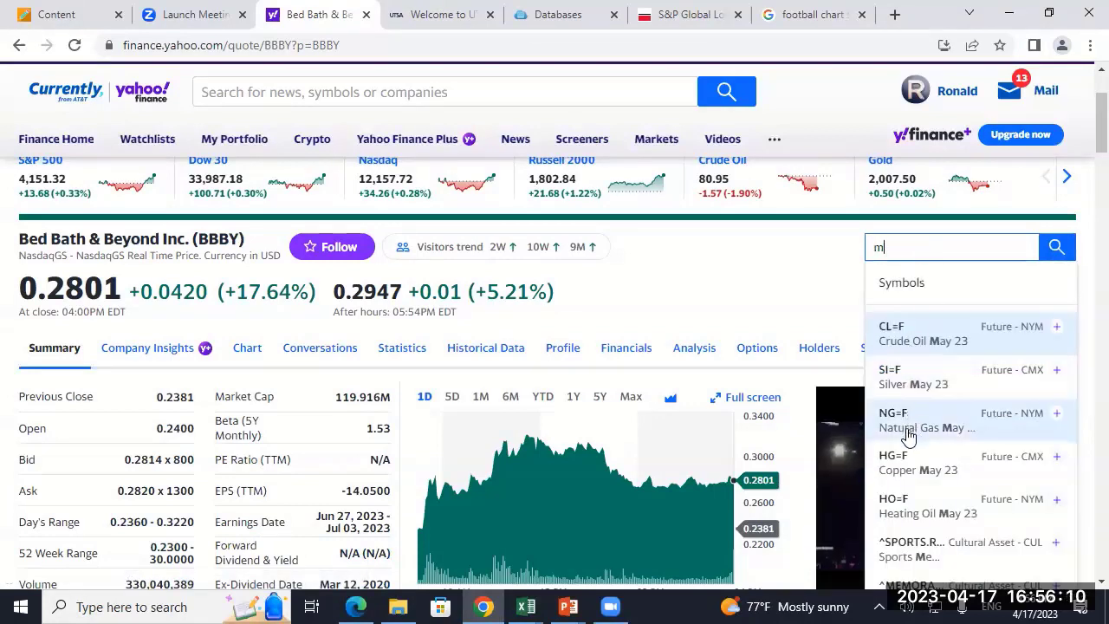
pyautogui.write('ac')
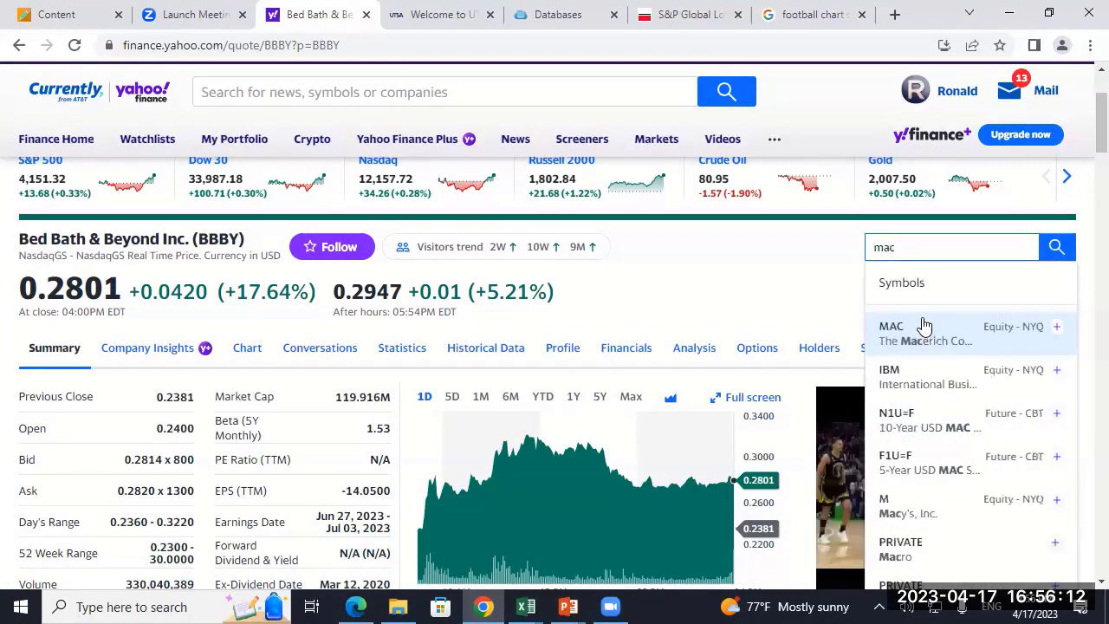
pyautogui.click(924, 505)
pyautogui.scroll(-1, 113, 370)
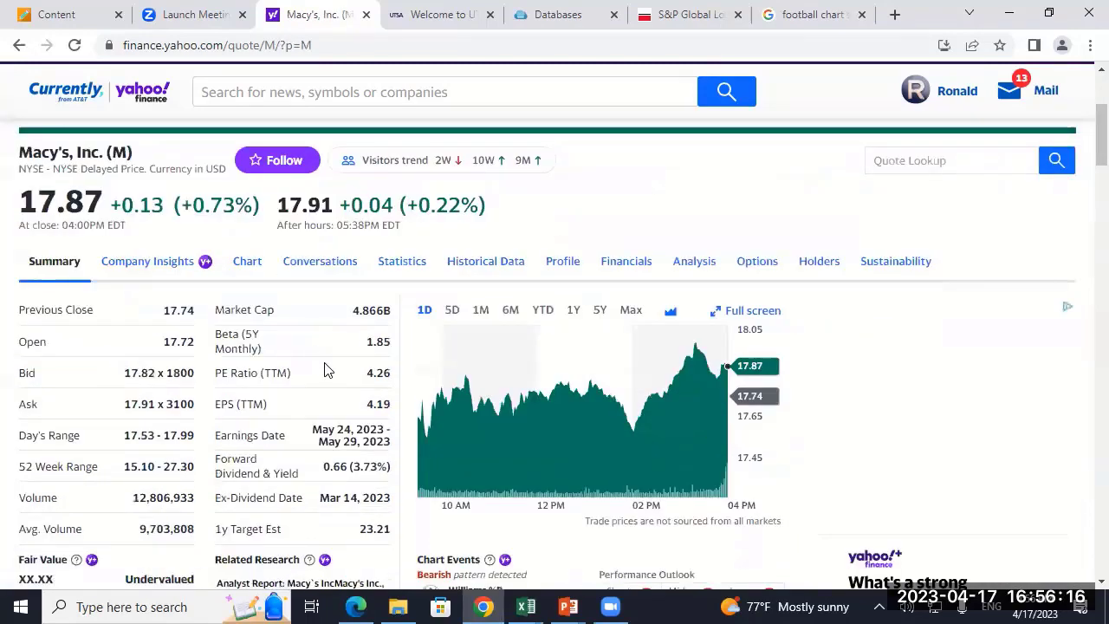
pyautogui.moveTo(368, 372); pyautogui.dragTo(370, 405)
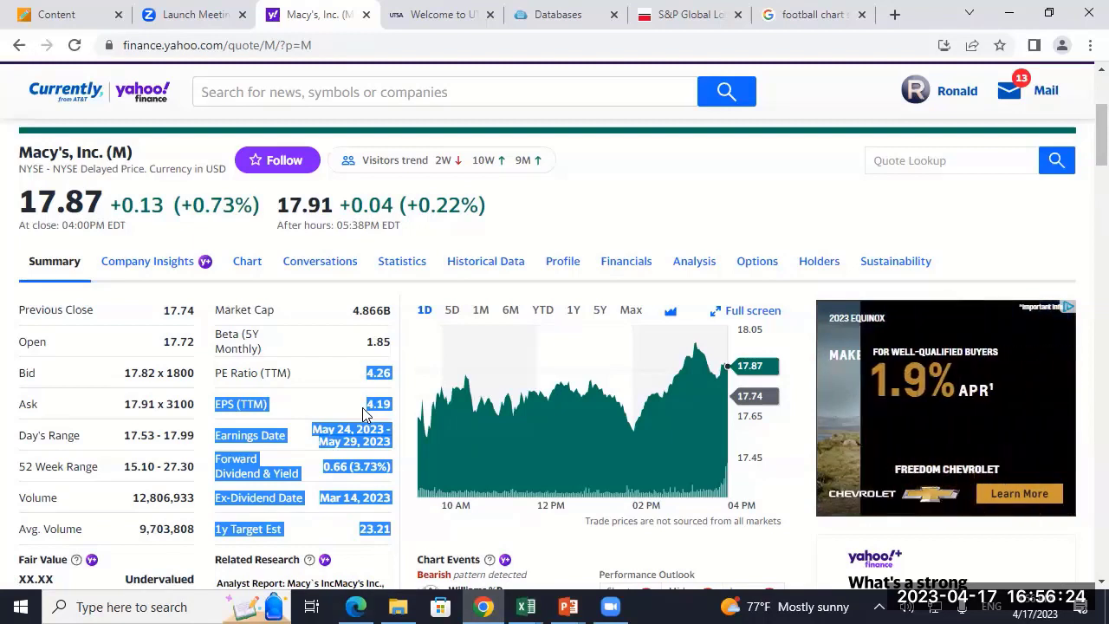
# - Look up Tesla, Inc. (TSLA) and examine its PE ratio
pyautogui.click(908, 163)
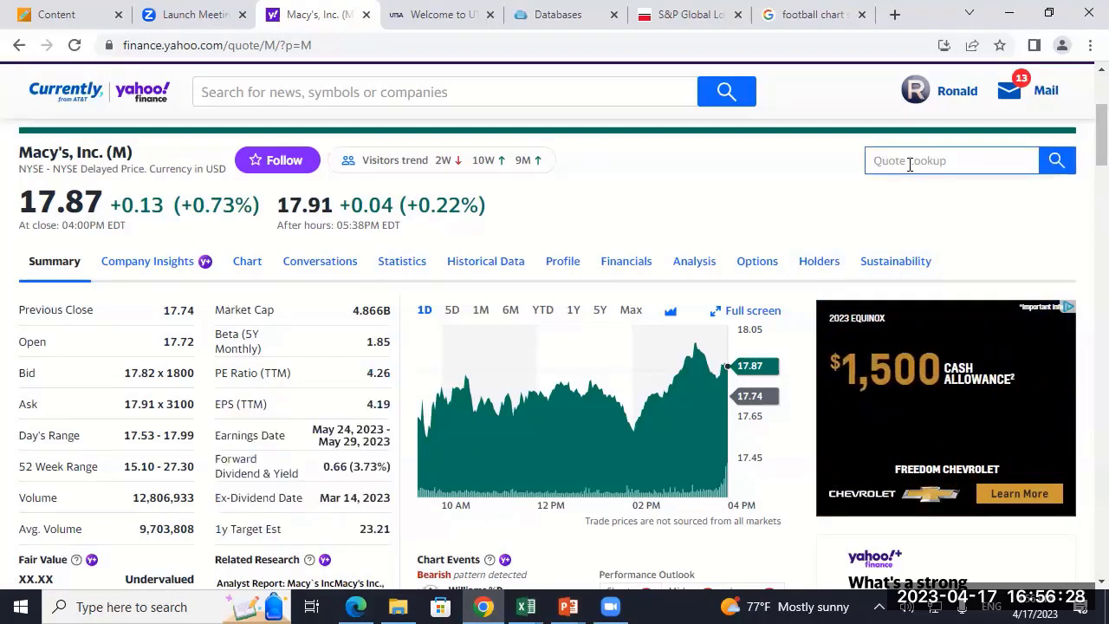
pyautogui.write('tesla')
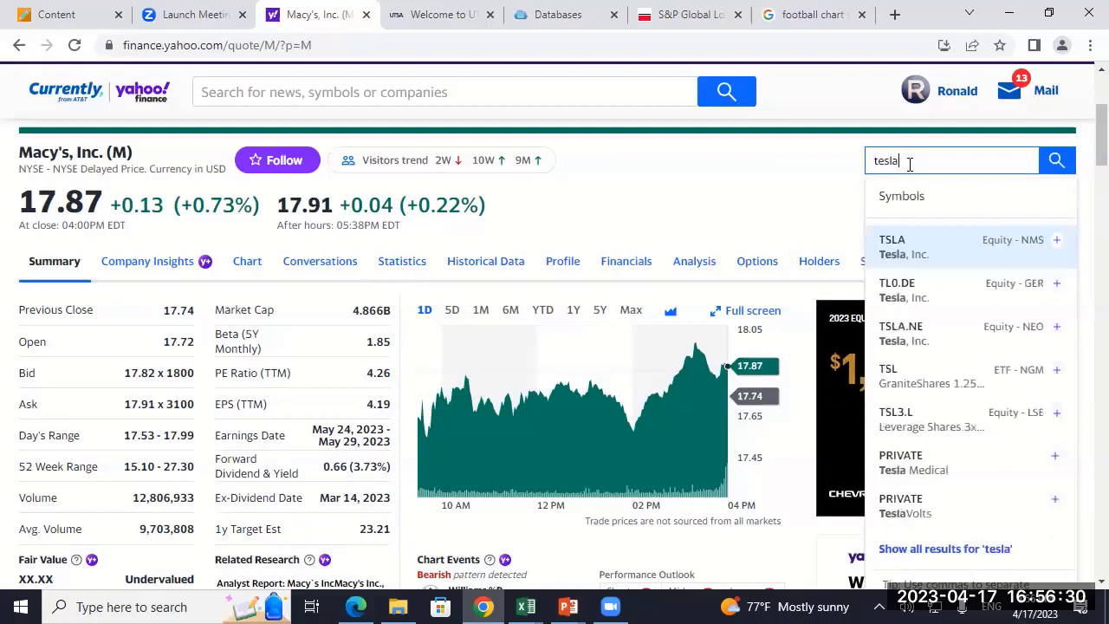
pyautogui.press('Return')
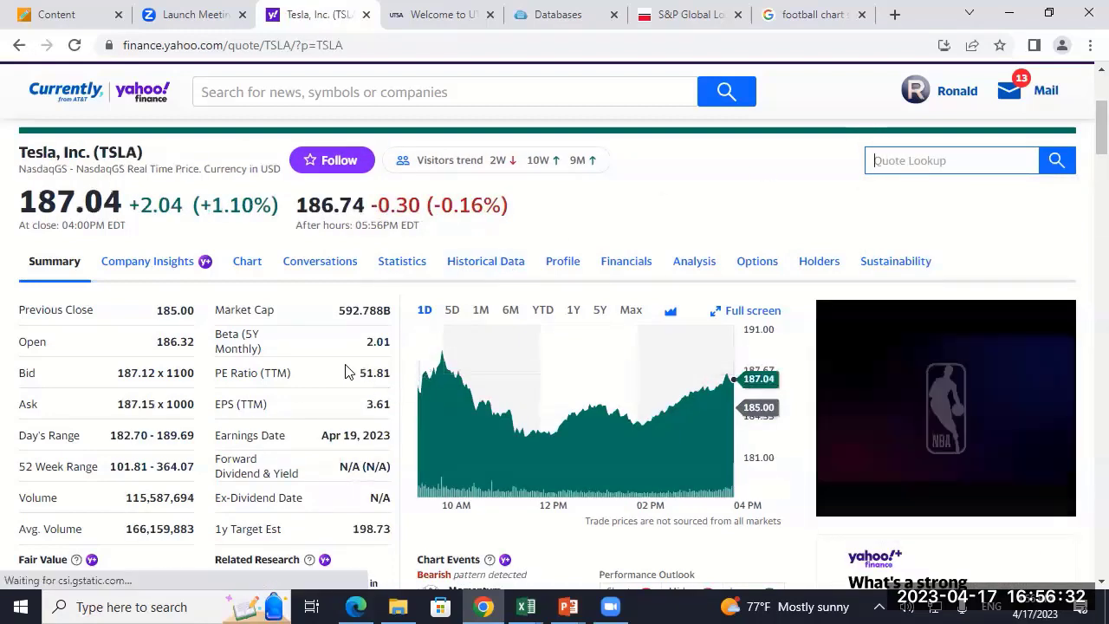
pyautogui.doubleClick(374, 372)
# - Look up Zoom Video Communications (ZM) and examine its PE ratio on the summary page
pyautogui.click(885, 170)
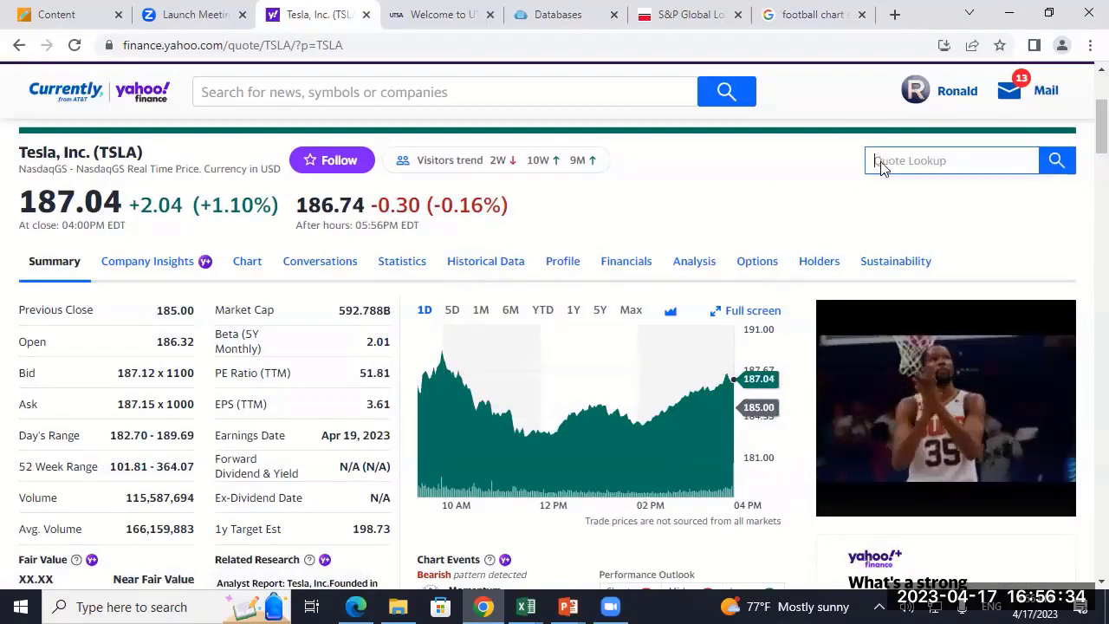
pyautogui.write('qbl')
pyautogui.press('BackSpace')
pyautogui.press('BackSpace')
pyautogui.press('BackSpace')
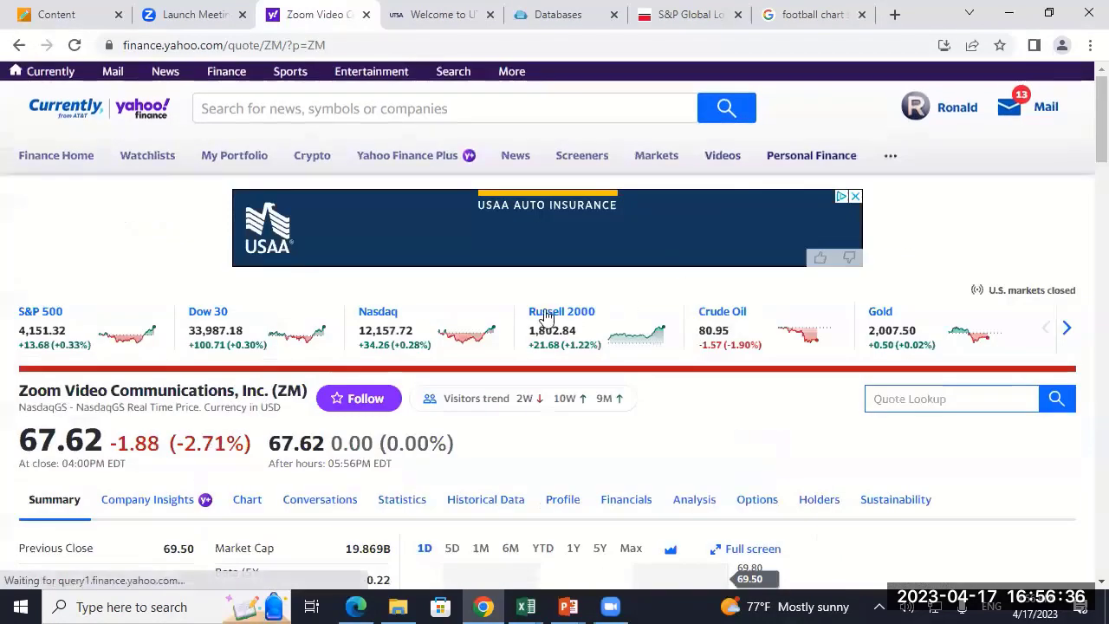
pyautogui.scroll(-3, 302, 376)
pyautogui.moveTo(357, 351)
pyautogui.mouseDown()
pyautogui.moveTo(405, 362)
pyautogui.moveTo(378, 350)
pyautogui.mouseUp()
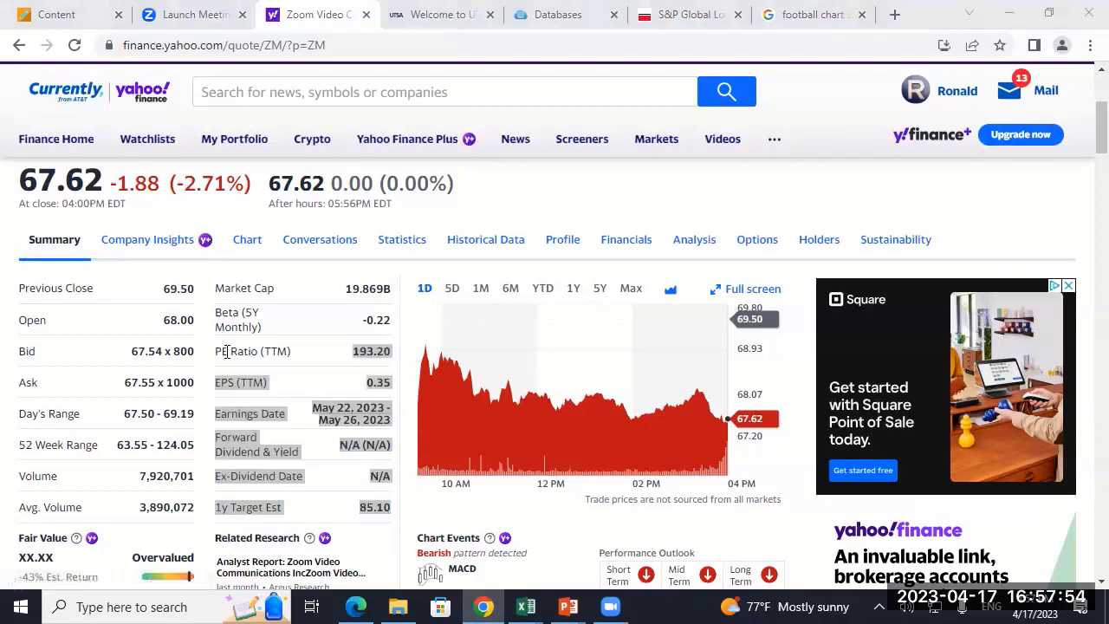
pyautogui.click(325, 368)
pyautogui.moveTo(354, 361); pyautogui.dragTo(397, 355)
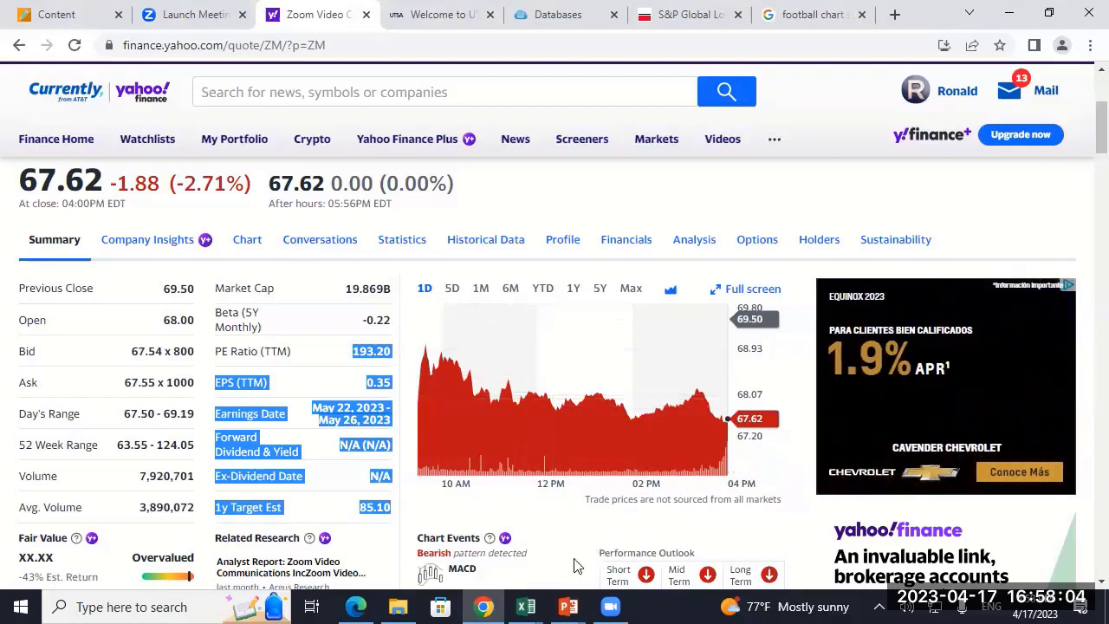
# - Return to the WMTvaluation workbook in Excel and review the company and stock notes in D92:D93
pyautogui.click(528, 604)
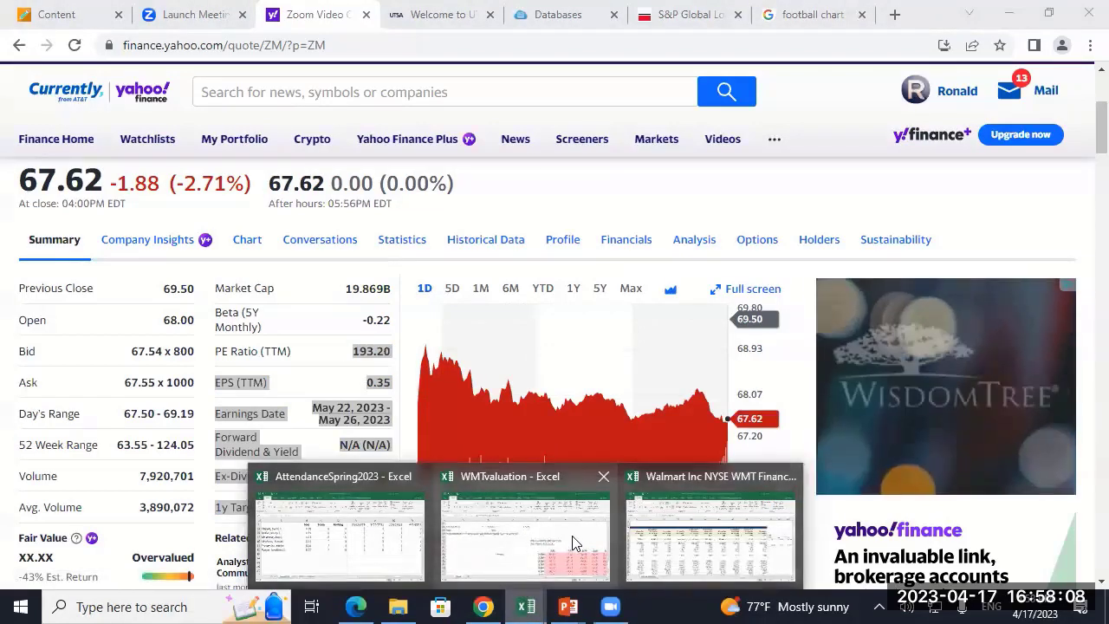
pyautogui.click(573, 546)
pyautogui.click(620, 343)
pyautogui.moveTo(611, 325); pyautogui.dragTo(776, 342)
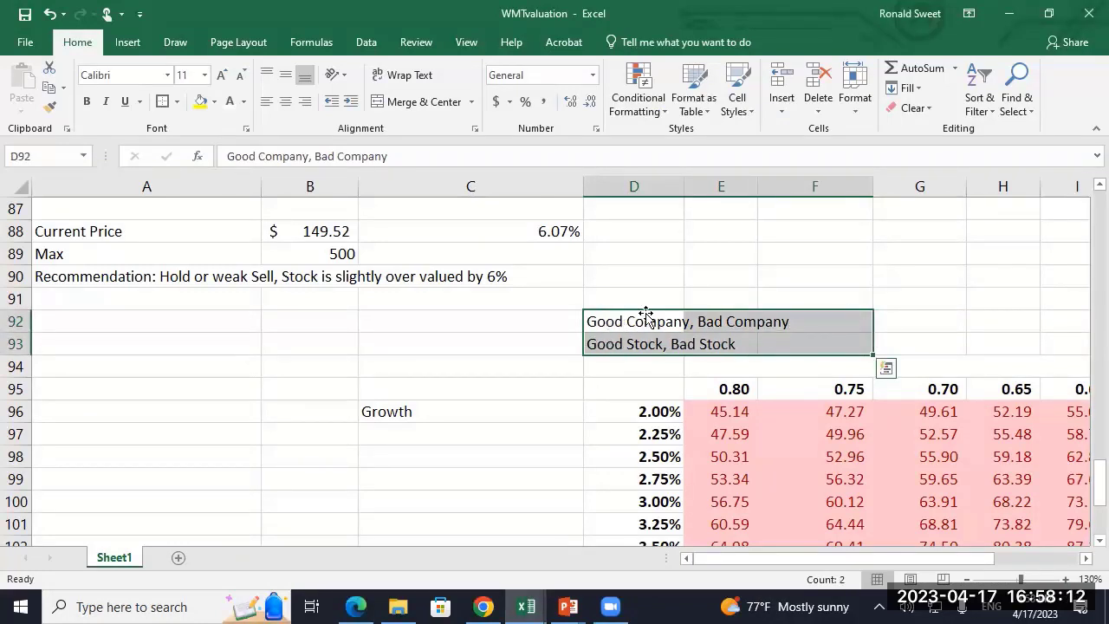
pyautogui.moveTo(628, 322); pyautogui.dragTo(778, 322)
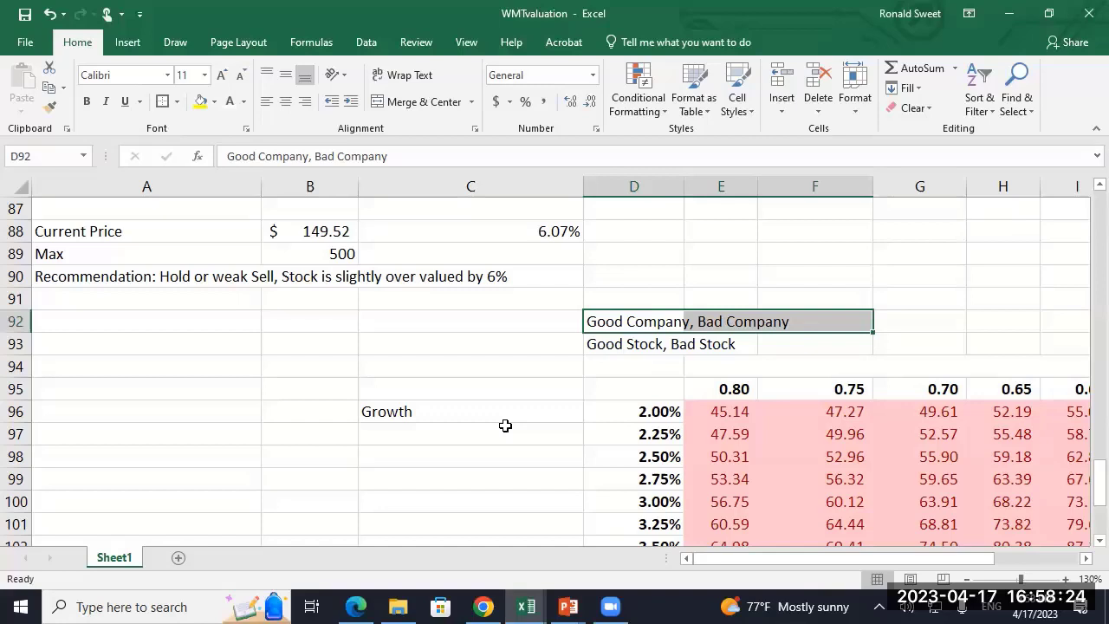
pyautogui.hotkey('shift', 'Down')
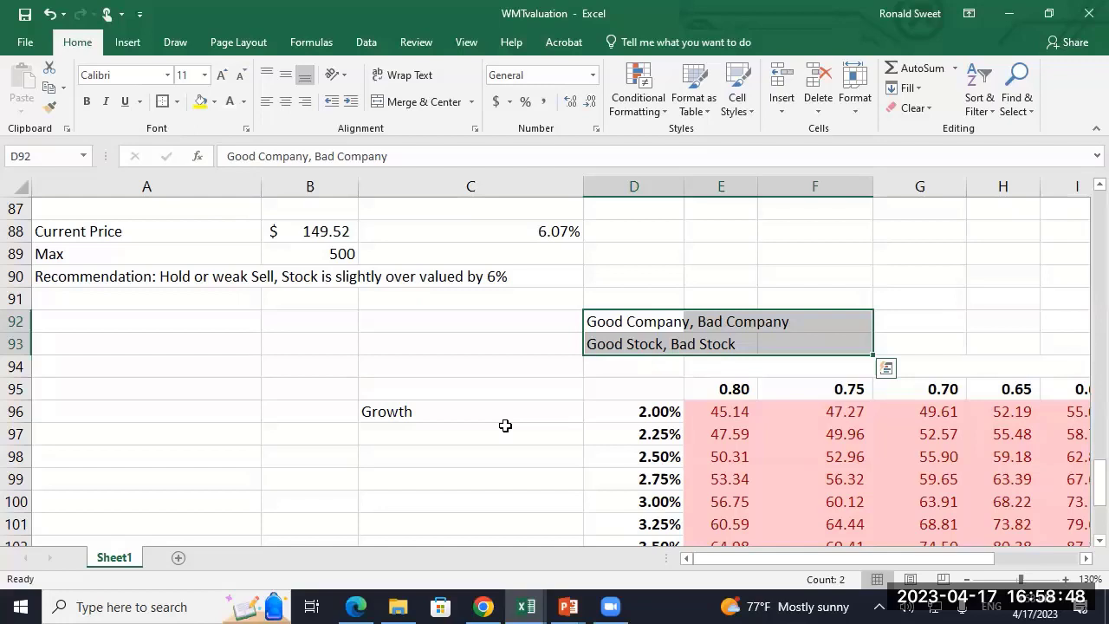
pyautogui.click(619, 320)
pyautogui.moveTo(619, 320); pyautogui.dragTo(762, 336)
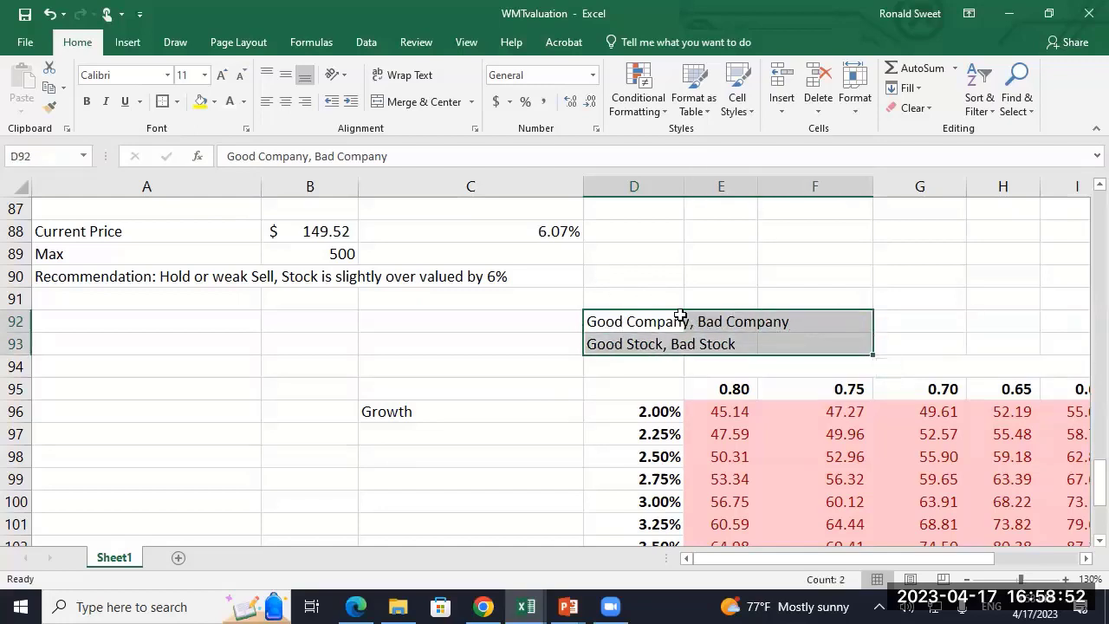
# - Review the short-term growth estimates, valuation models, target price and recommendation in rows 76 to 90
pyautogui.press('Left')
pyautogui.press('Left')
pyautogui.press('Left')
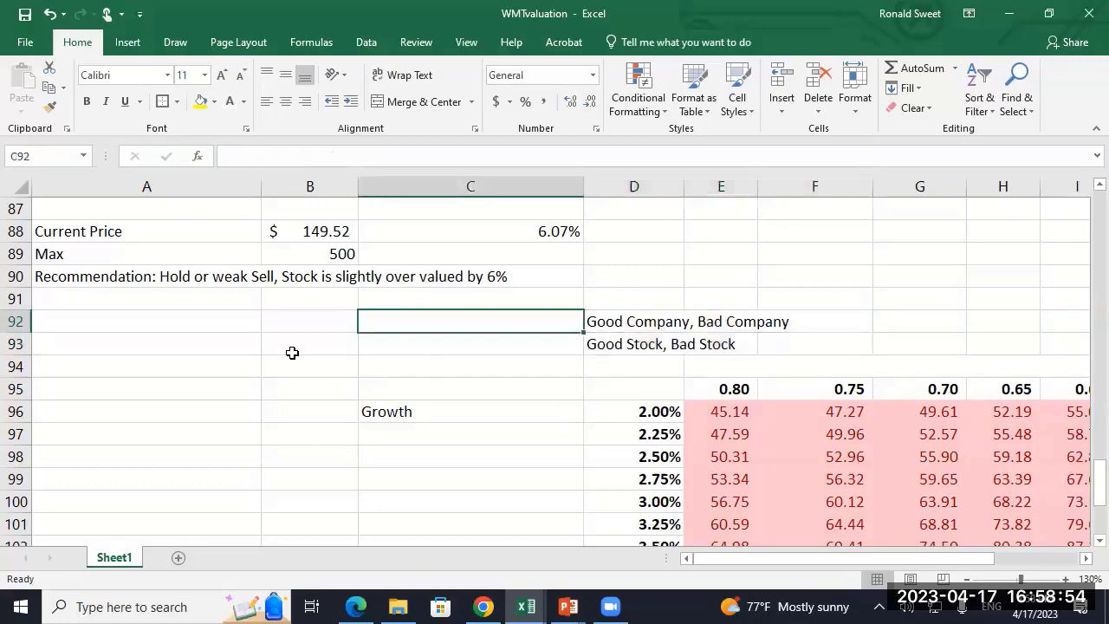
pyautogui.press('Up')
pyautogui.press('Up')
pyautogui.press('Up')
pyautogui.press('Up')
pyautogui.press('Up')
pyautogui.press('Up')
pyautogui.press('Up')
pyautogui.press('Up')
pyautogui.press('Up')
pyautogui.press('Up')
pyautogui.press('Up')
pyautogui.press('Up')
pyautogui.press('Up')
pyautogui.press('Up')
pyautogui.press('Up')
pyautogui.press('Up')
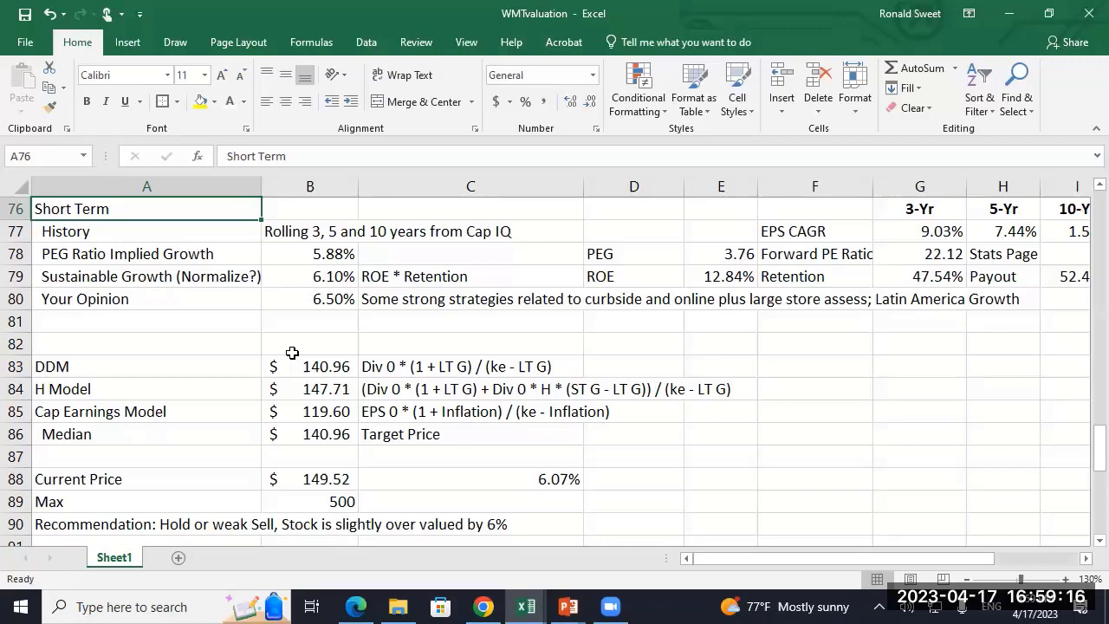
pyautogui.scroll(-2, 309, 240)
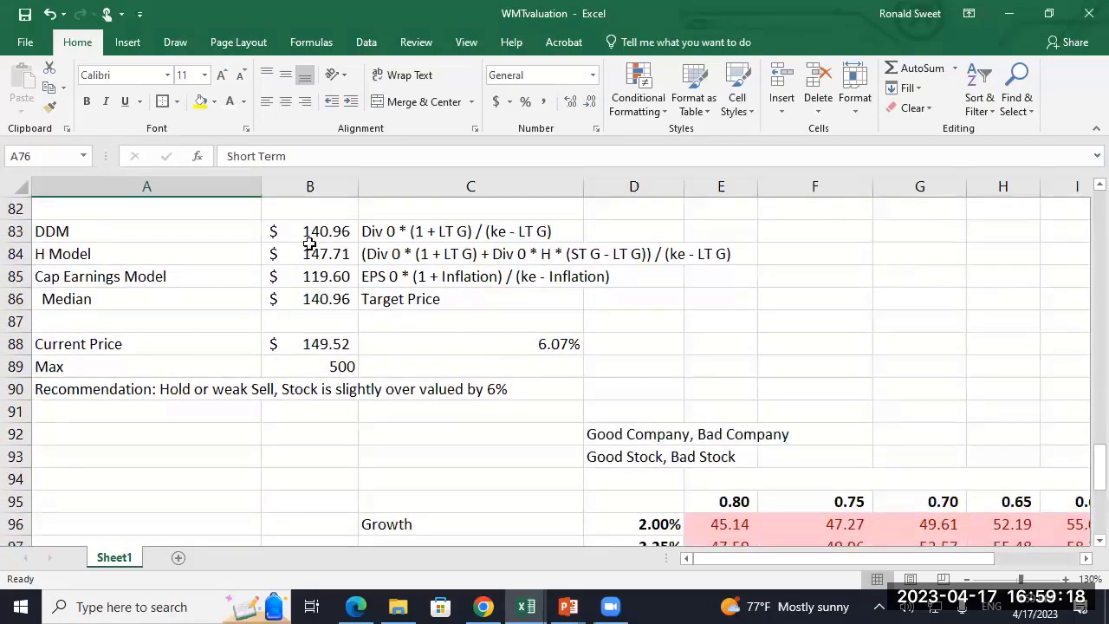
# - Review the three model values in B83:B85, the median formula in B86 and the H Model result in row 84
pyautogui.click(309, 231)
pyautogui.moveTo(309, 231); pyautogui.dragTo(309, 278)
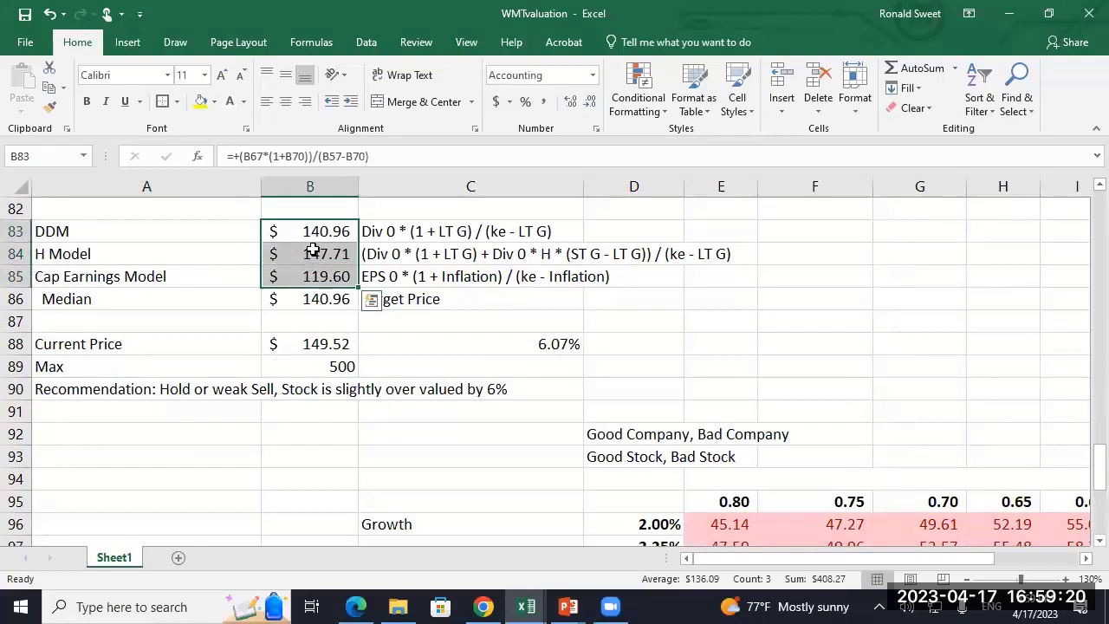
pyautogui.moveTo(153, 297); pyautogui.dragTo(306, 297)
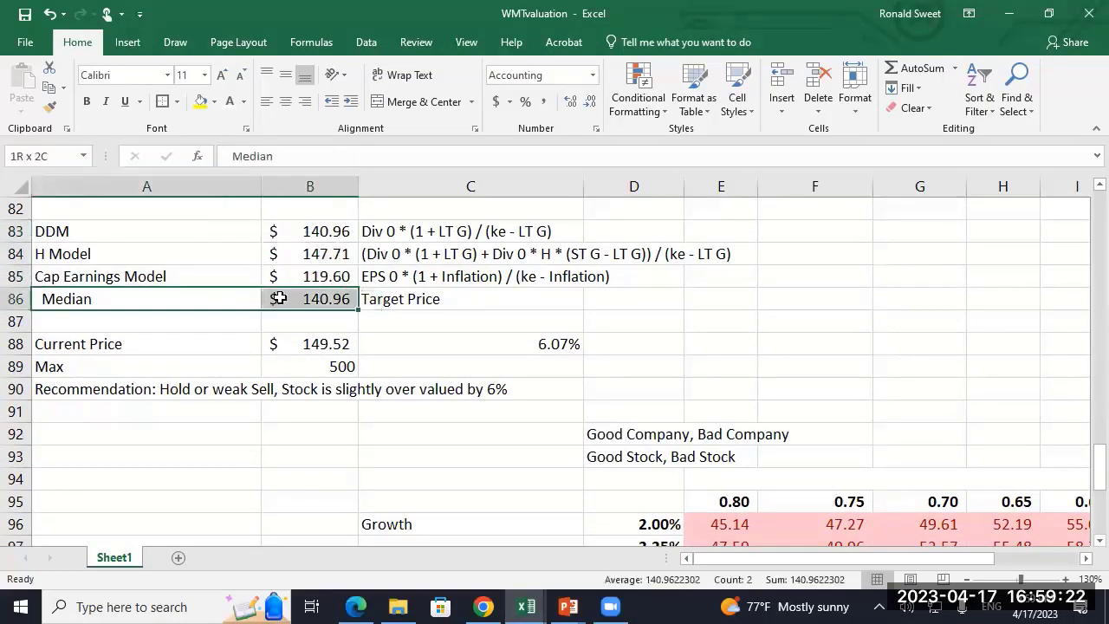
pyautogui.click(281, 298)
pyautogui.moveTo(312, 235); pyautogui.dragTo(316, 275)
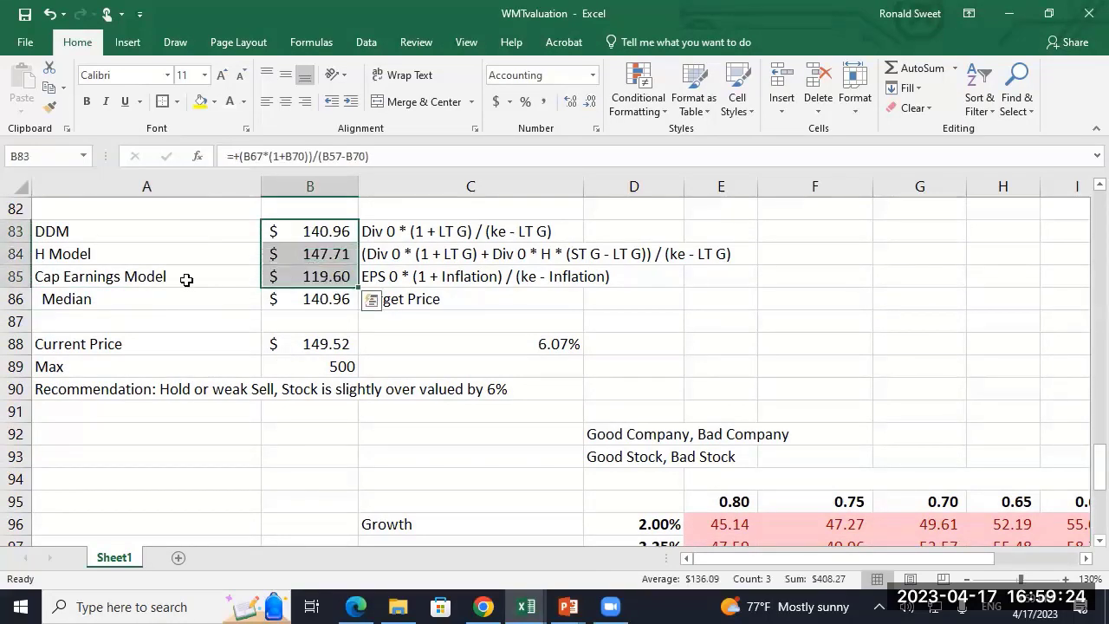
pyautogui.moveTo(146, 294); pyautogui.dragTo(297, 293)
pyautogui.click(299, 294)
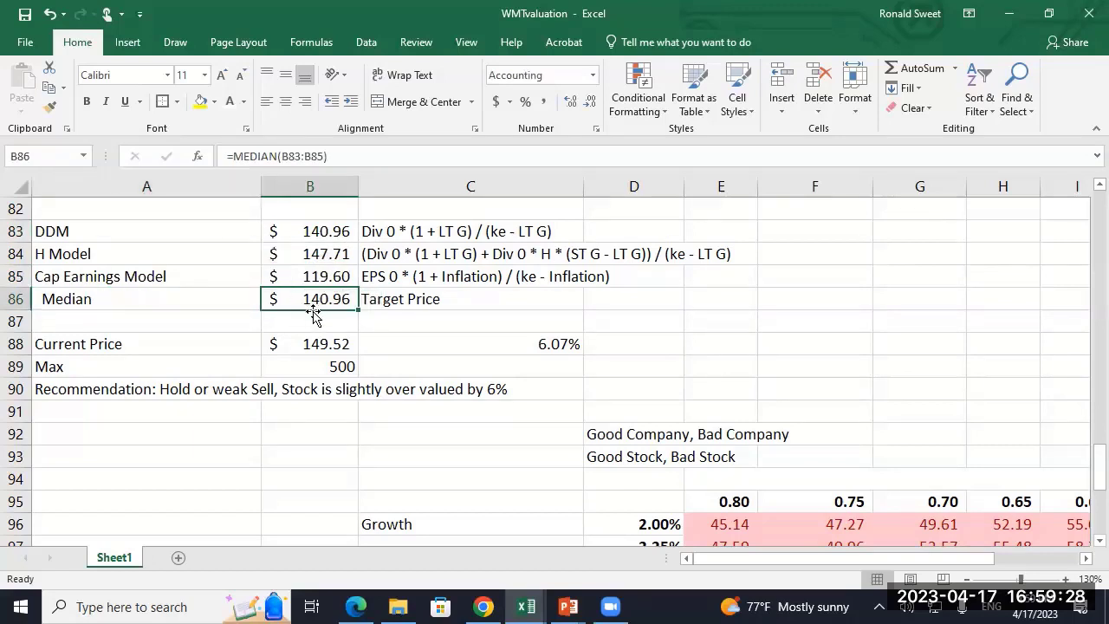
pyautogui.click(311, 252)
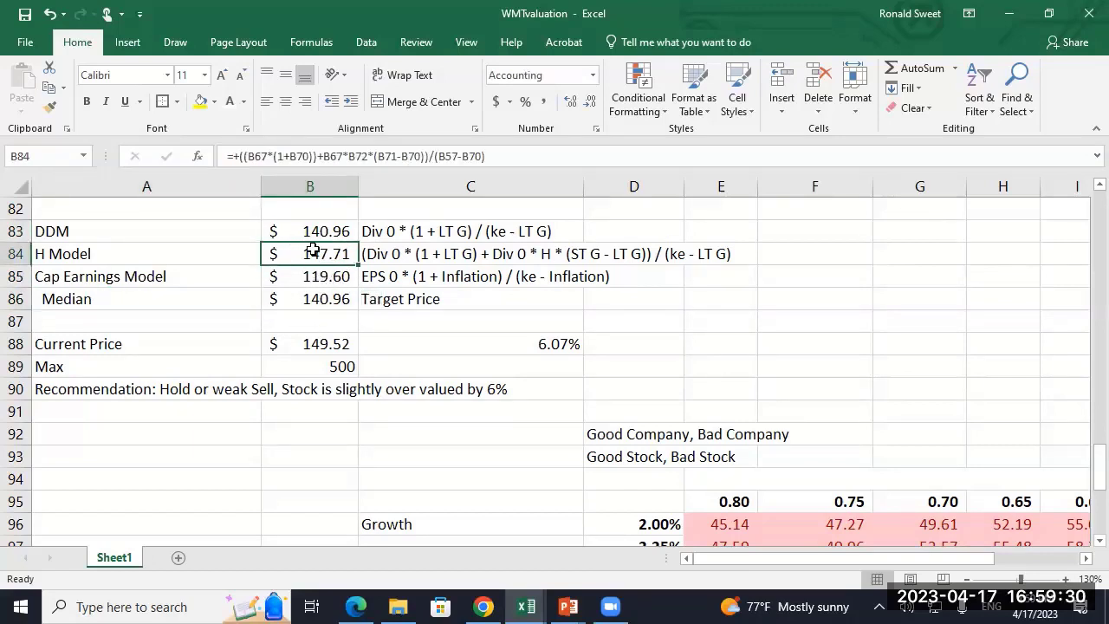
pyautogui.moveTo(139, 258); pyautogui.dragTo(307, 256)
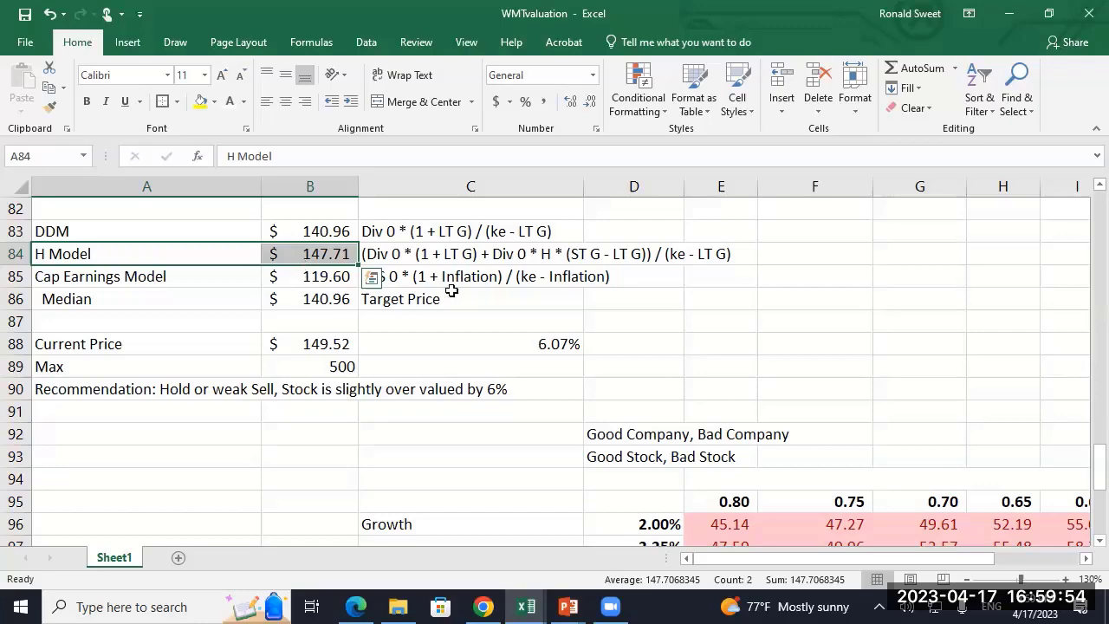
# - Delete the Growth label in C96 beside the sensitivity table
pyautogui.scroll(-4, 664, 335)
pyautogui.moveTo(651, 236); pyautogui.dragTo(841, 366)
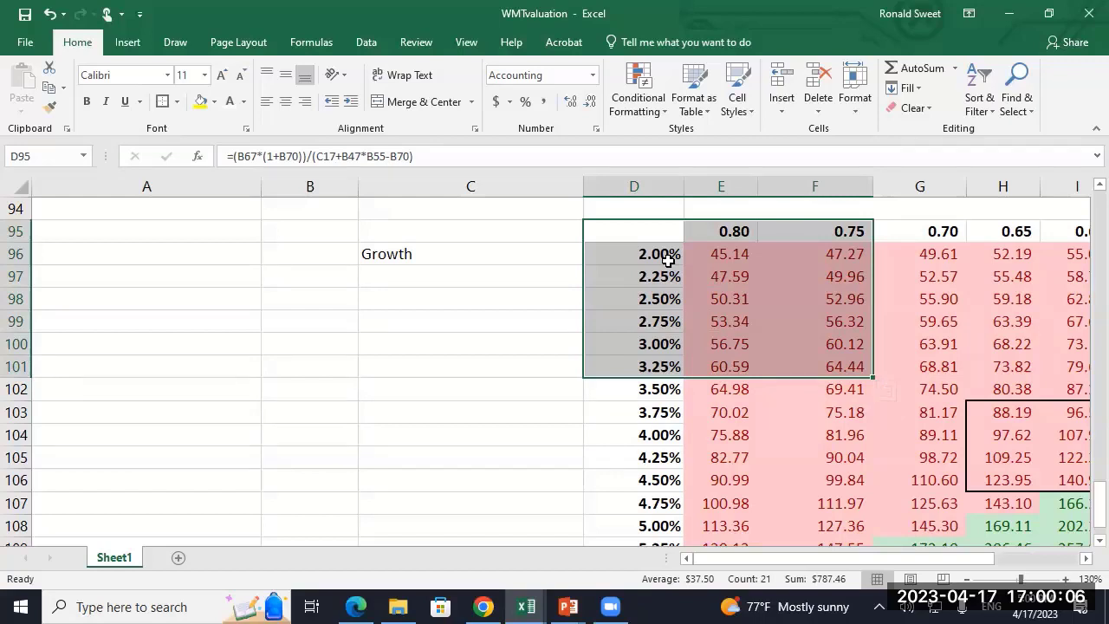
pyautogui.press('Left')
pyautogui.press('Down')
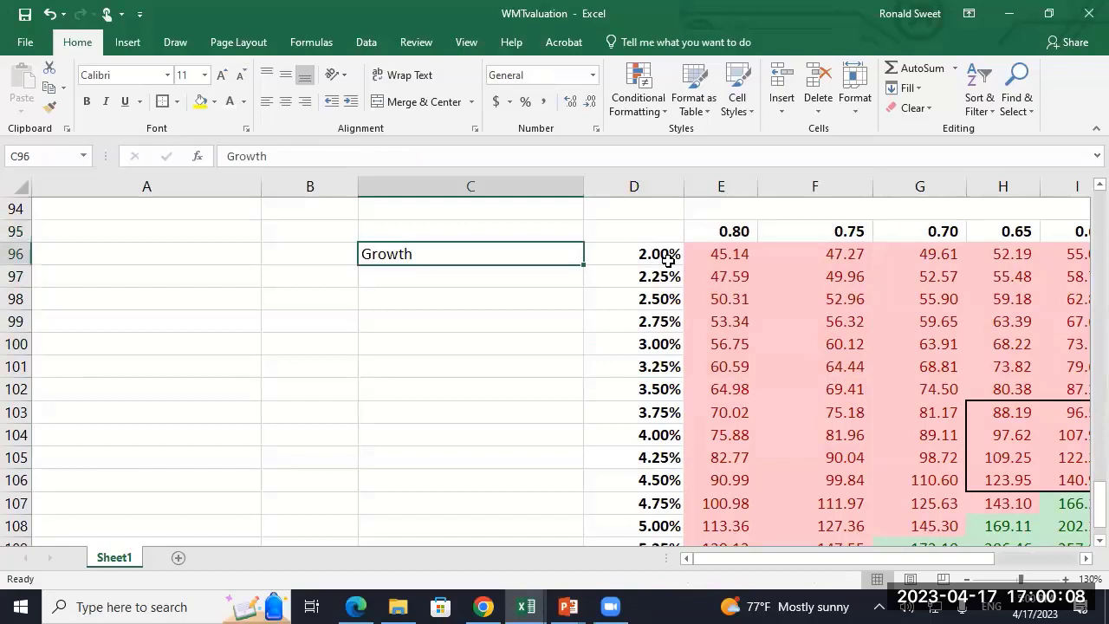
pyautogui.press('Delete')
# - Enter the headings H, LT and ST in cells A95 to C95, beside the sensitivity table
pyautogui.press('Up')
pyautogui.press('Left')
pyautogui.press('Left')
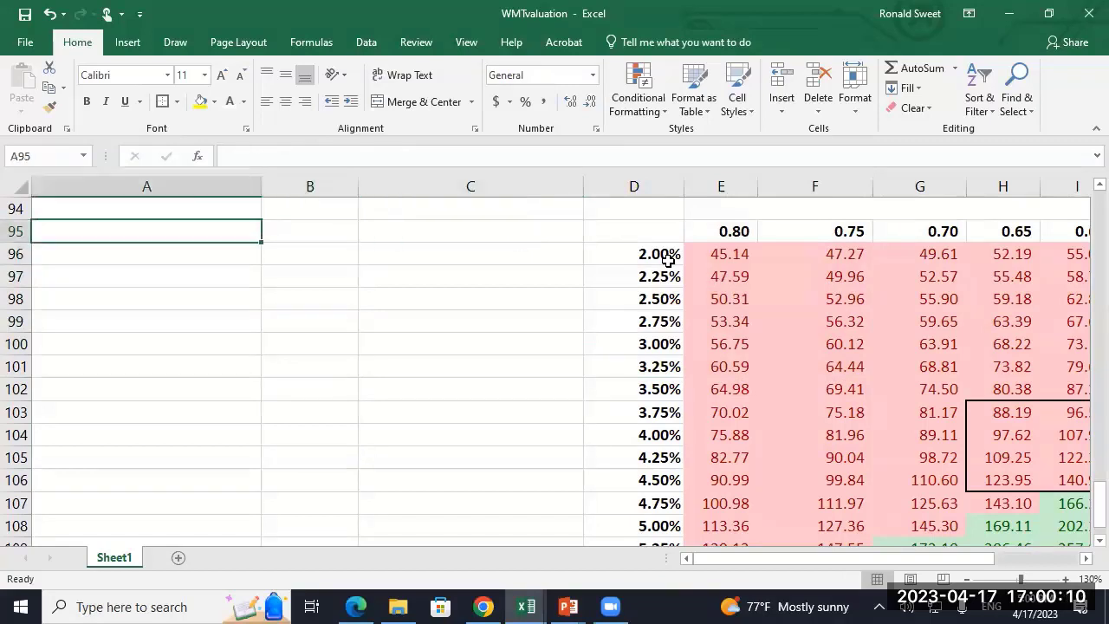
pyautogui.write('H')
pyautogui.press('Tab')
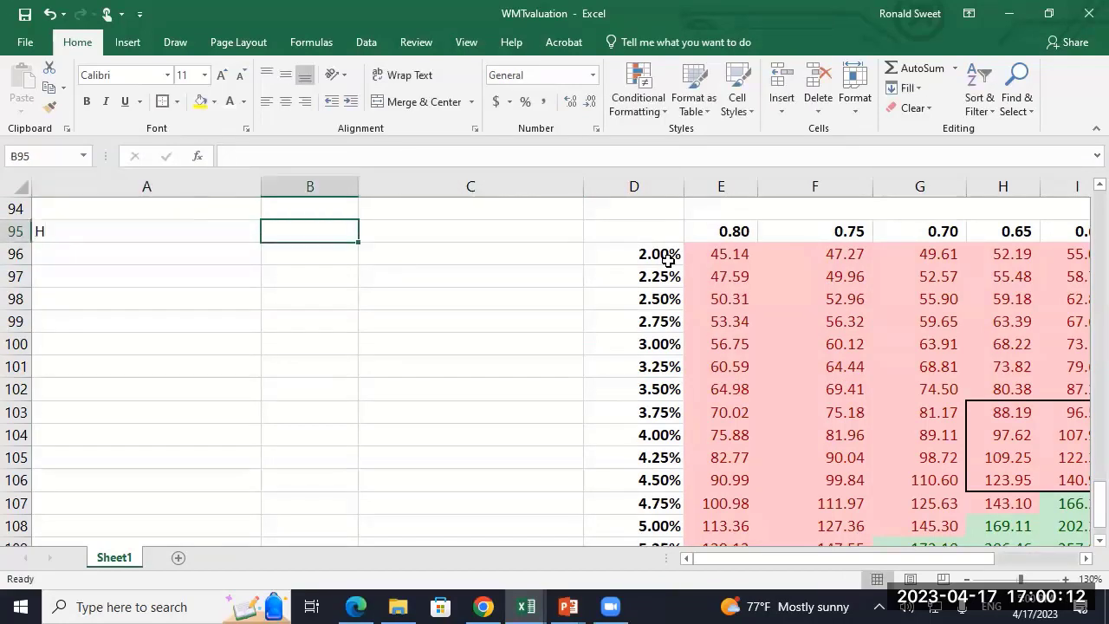
pyautogui.write('LT')
pyautogui.press('Tab')
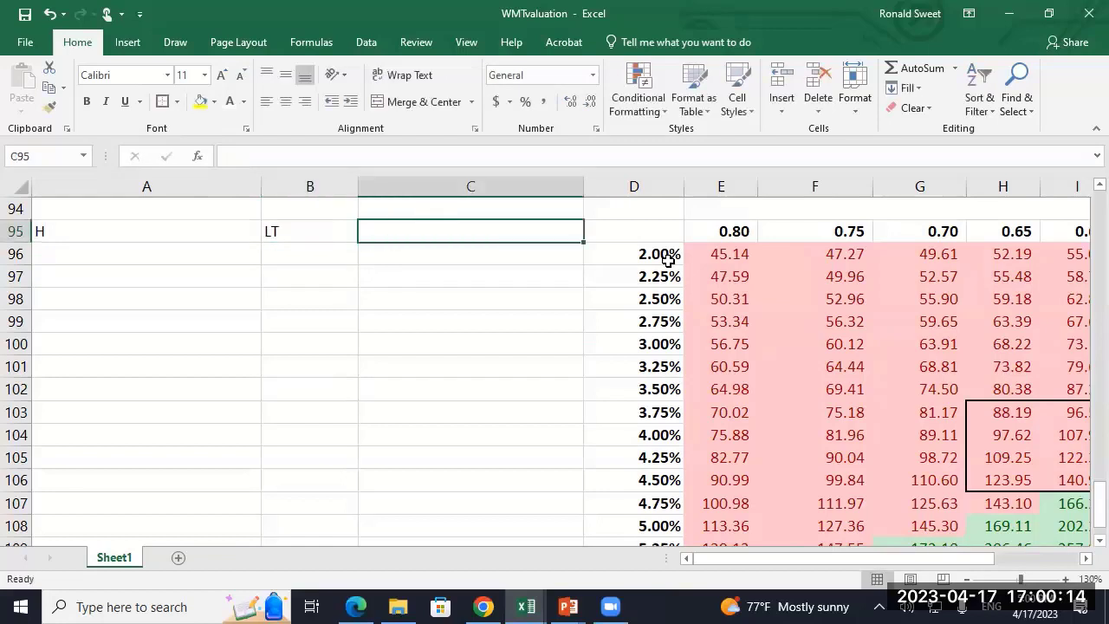
pyautogui.write('ST')
pyautogui.press('Return')
# - Examine the growth rates in D96:D110 and the data table formula in E96
pyautogui.hotkey('shift', 'Right')
pyautogui.hotkey('shift', 'Right')
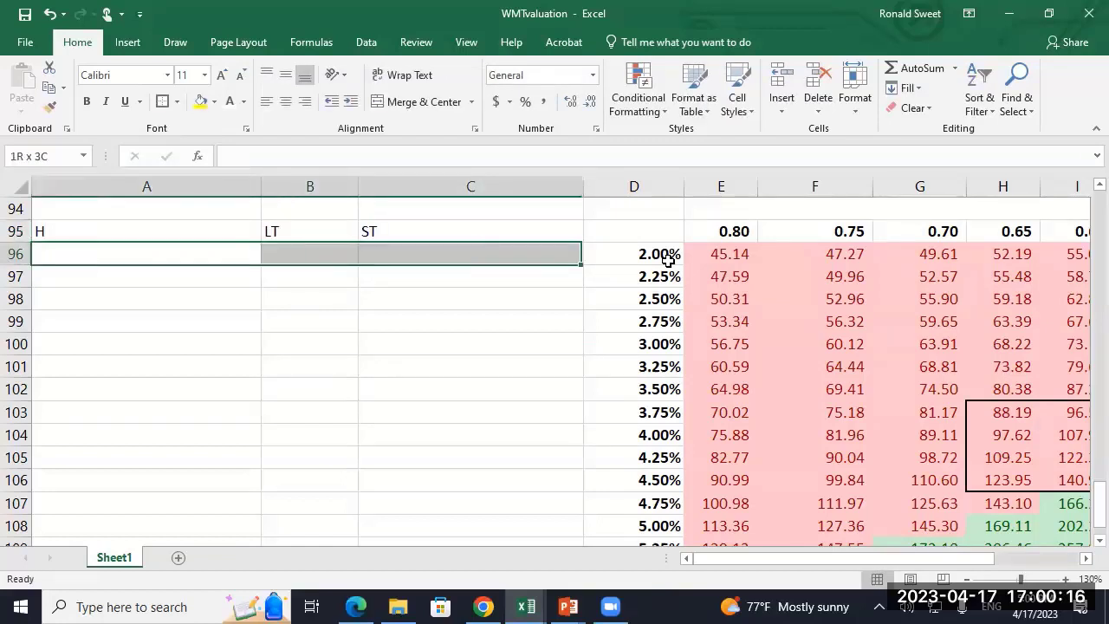
pyautogui.press('Right')
pyautogui.press('Right')
pyautogui.press('Right')
pyautogui.hotkey('shift', 'Down')
pyautogui.hotkey('shift', 'Down')
pyautogui.hotkey('shift', 'Down')
pyautogui.hotkey('shift', 'Down')
pyautogui.hotkey('shift', 'Down')
pyautogui.hotkey('shift', 'Down')
pyautogui.hotkey('shift', 'Down')
pyautogui.hotkey('shift', 'Down')
pyautogui.hotkey('shift', 'Down')
pyautogui.hotkey('shift', 'Down')
pyautogui.hotkey('shift', 'Down')
pyautogui.hotkey('shift', 'Down')
pyautogui.hotkey('shift', 'Down')
pyautogui.hotkey('shift', 'Down')
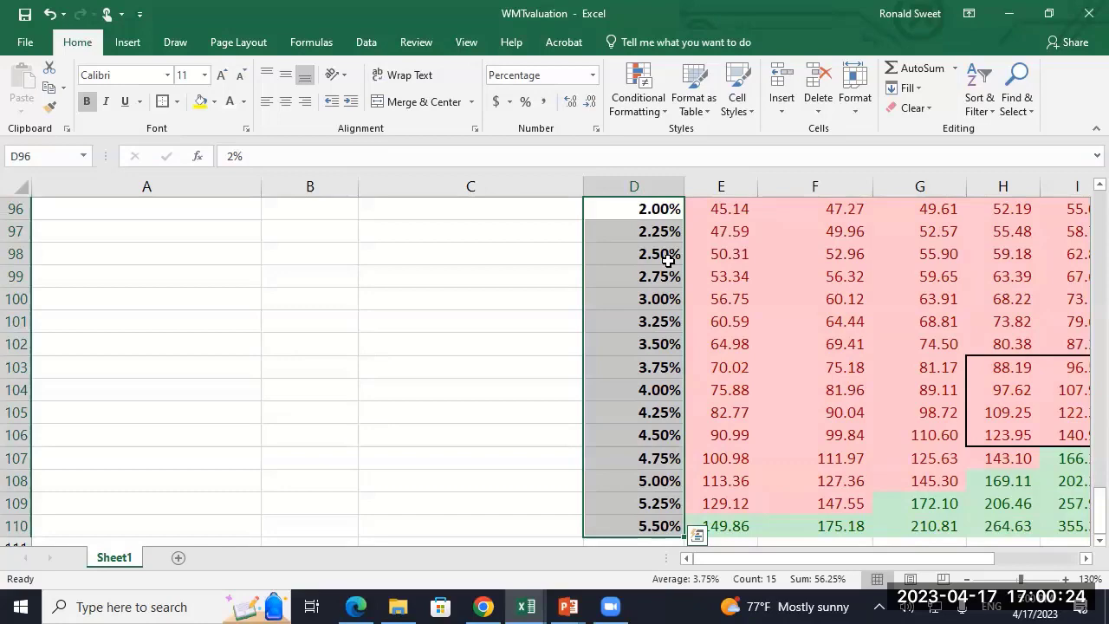
pyautogui.press('Up')
pyautogui.press('Up')
pyautogui.press('Right')
pyautogui.press('Down')
pyautogui.press('Left')
pyautogui.press('Left')
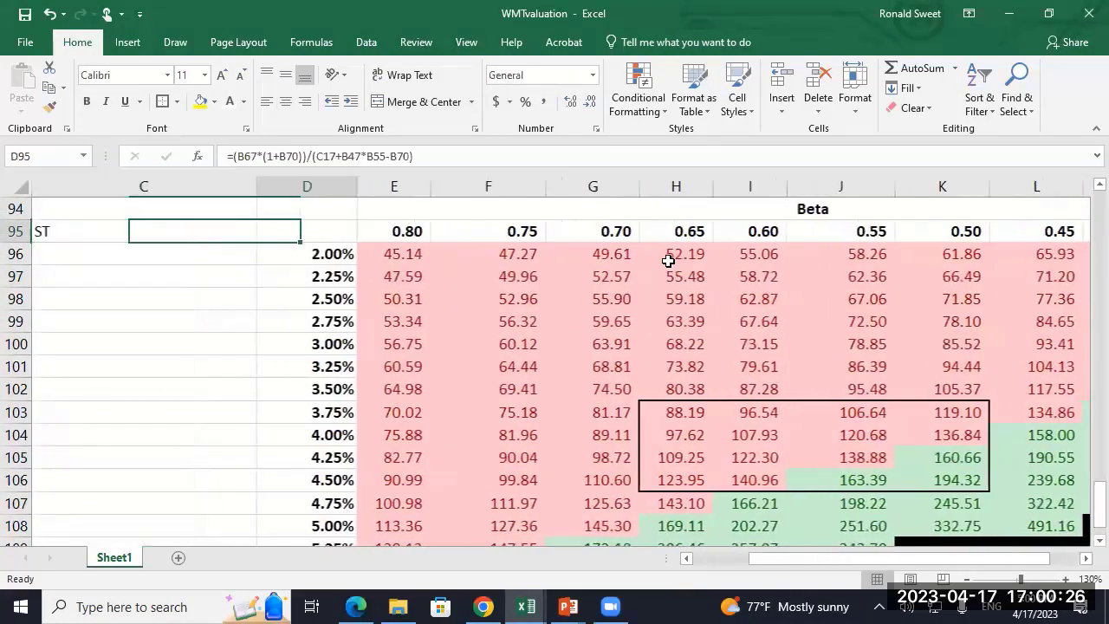
pyautogui.press('Down')
pyautogui.press('Right')
pyautogui.press('Right')
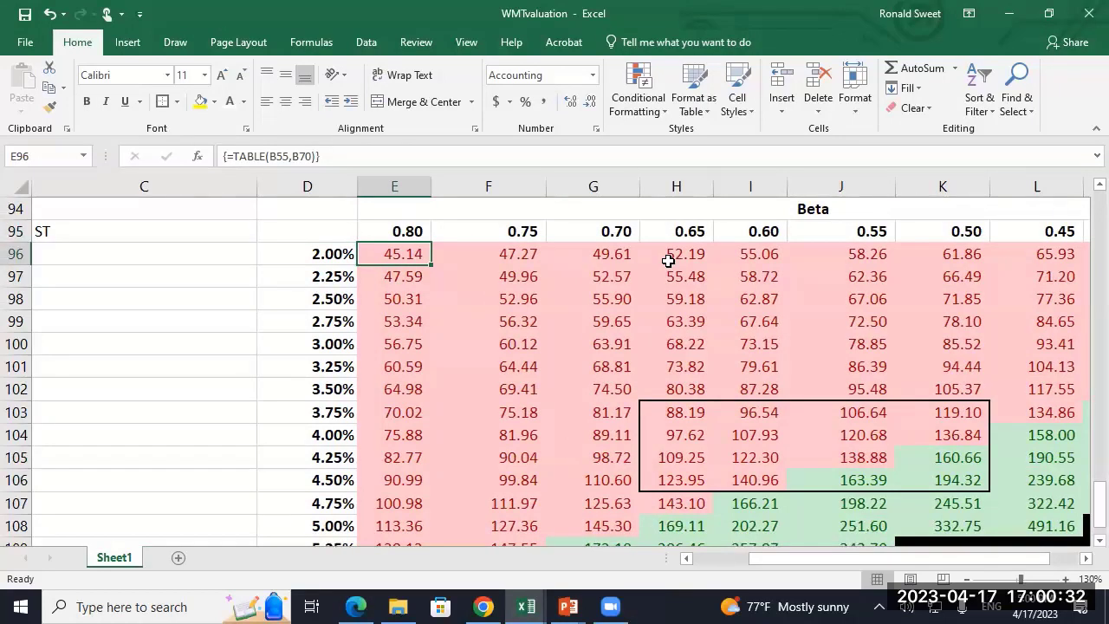
# - Try to append +0 to the TABLE formula in E96
pyautogui.press('F2')
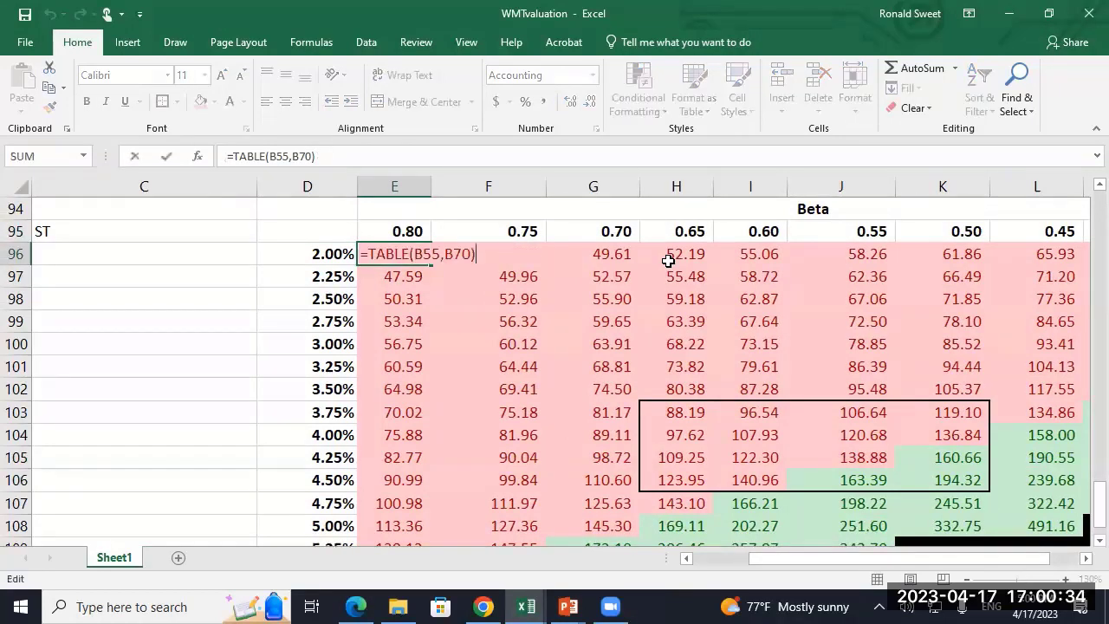
pyautogui.write('+0')
pyautogui.press('Return')
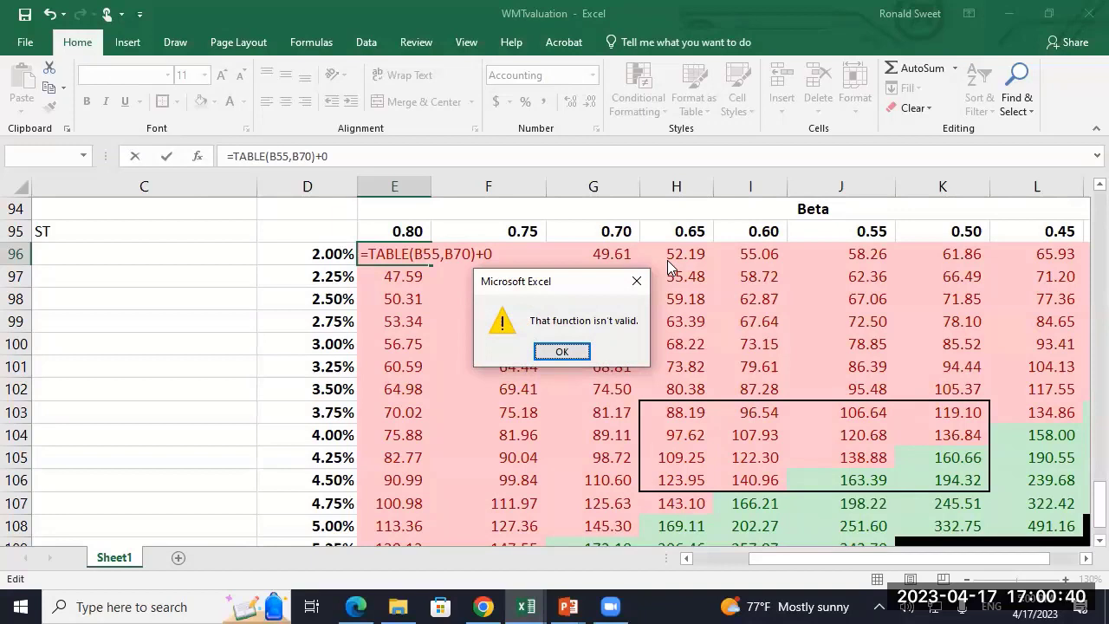
pyautogui.click(561, 351)
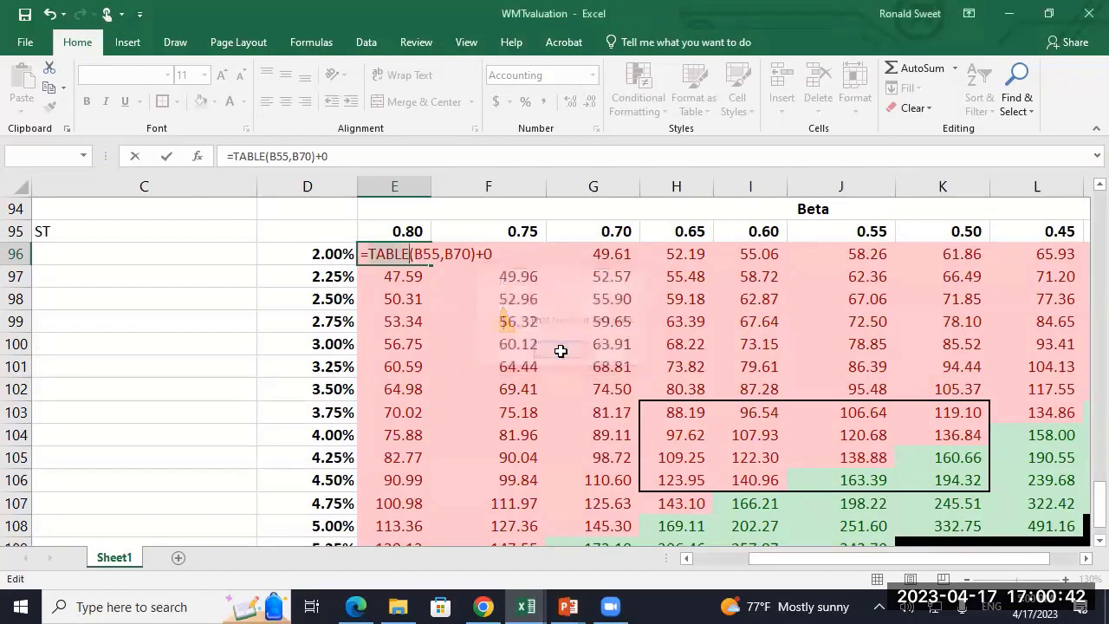
pyautogui.press('BackSpace')
pyautogui.press('BackSpace')
pyautogui.press('Return')
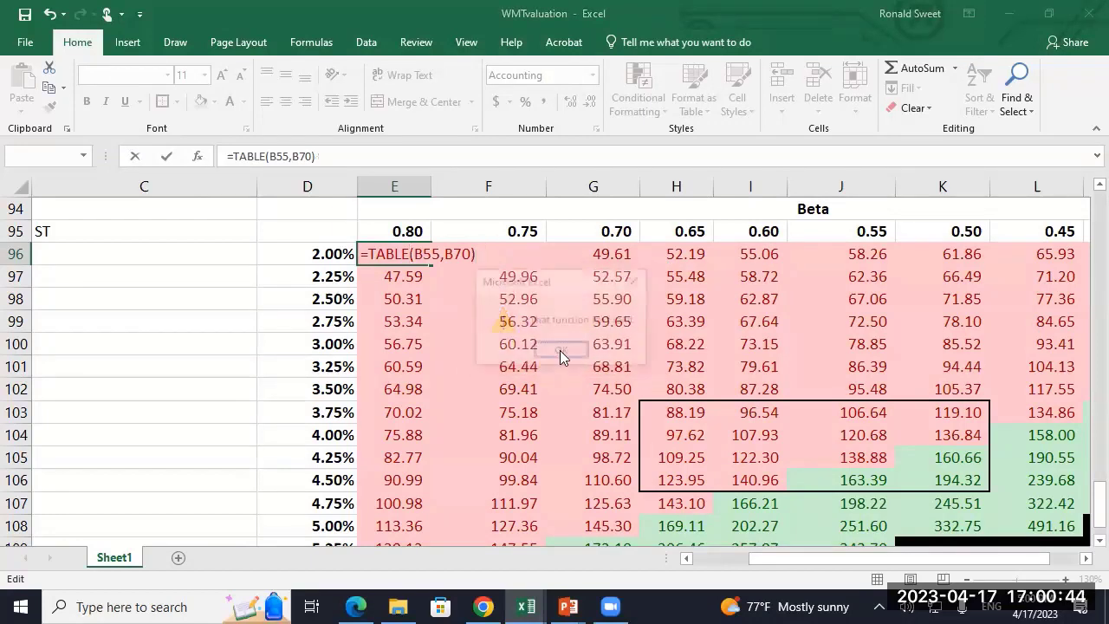
pyautogui.click(562, 350)
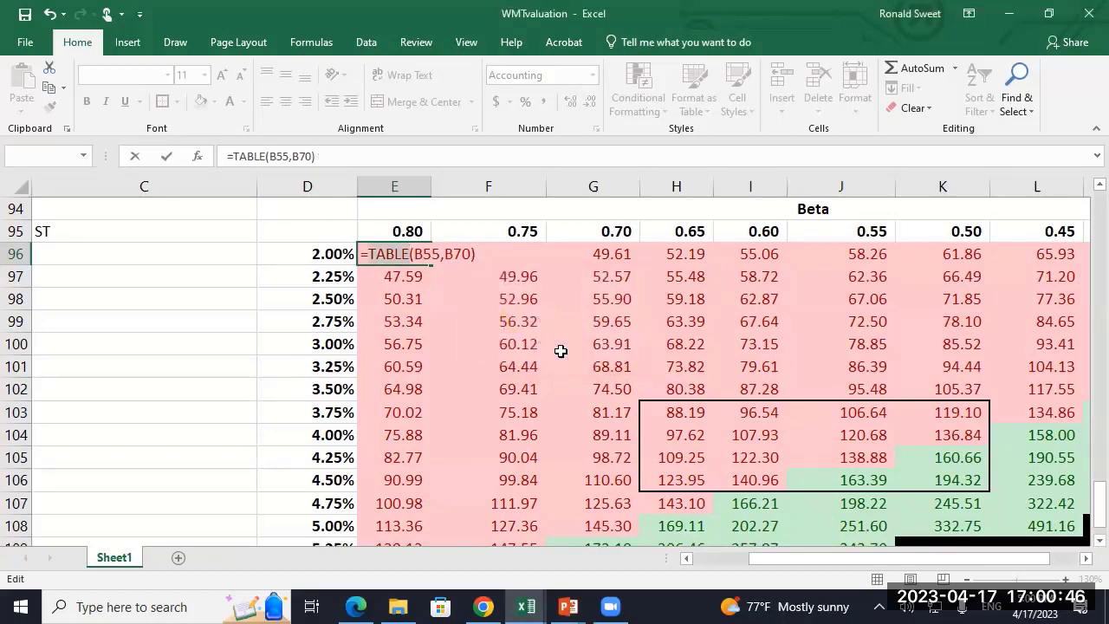
pyautogui.press('Escape')
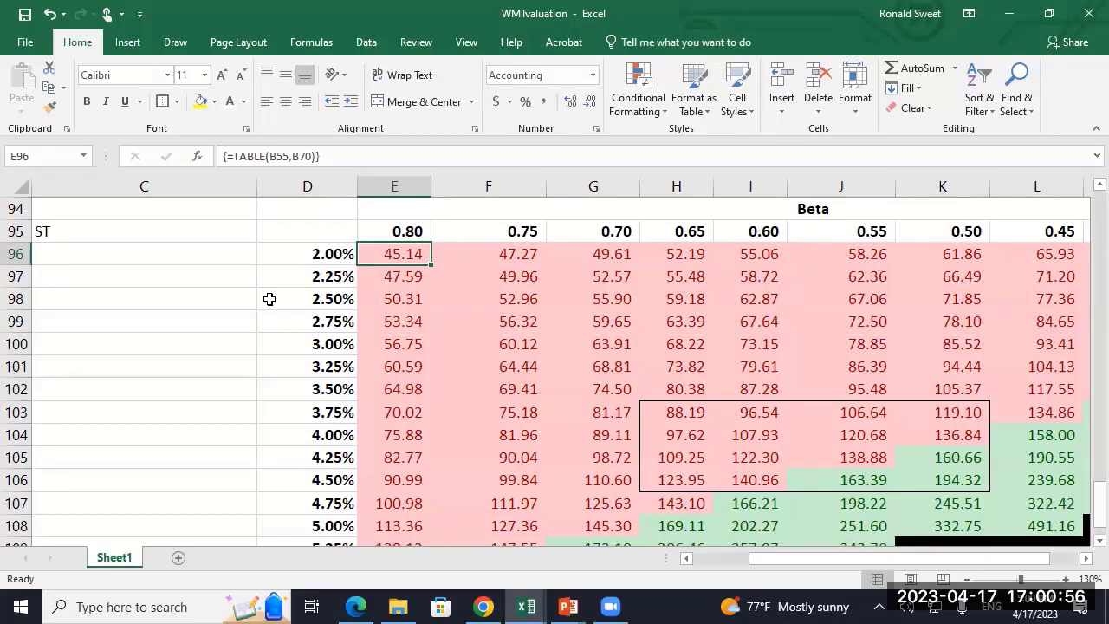
# - Examine the sensitivity table's corner formula in D95 and the growth increment formula in D97
pyautogui.click(288, 227)
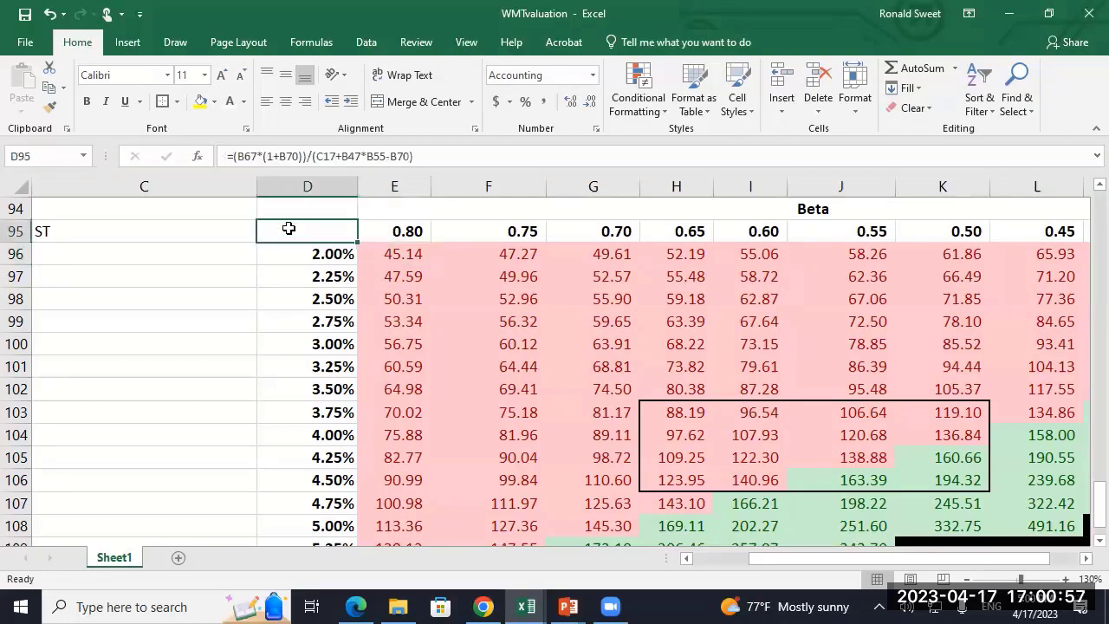
pyautogui.click(439, 157)
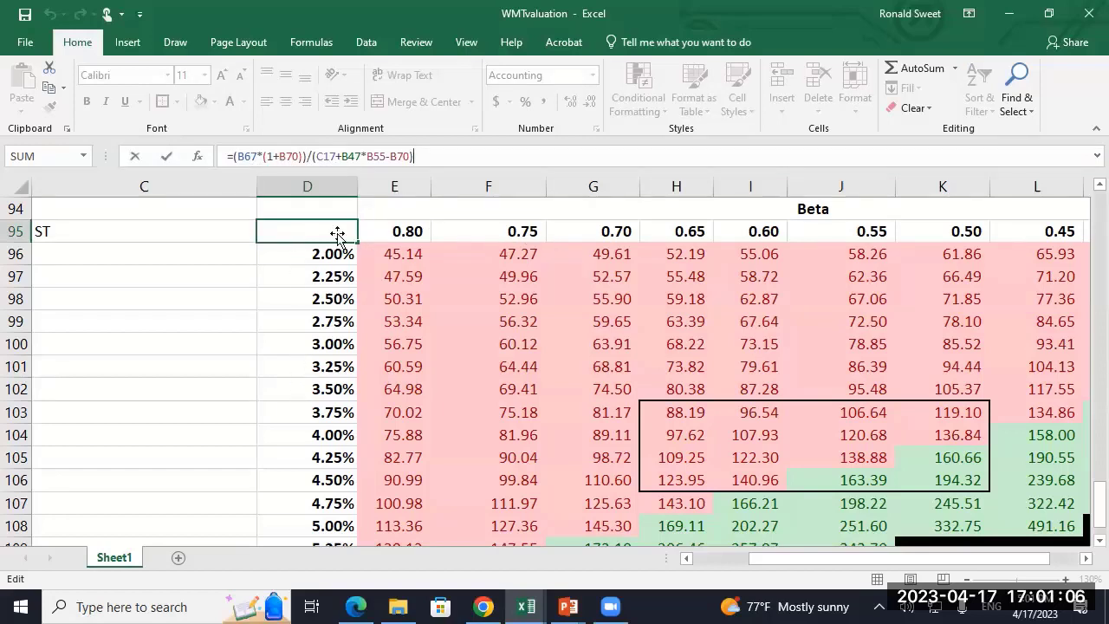
pyautogui.click(259, 258)
pyautogui.press('Home')
pyautogui.press('Right')
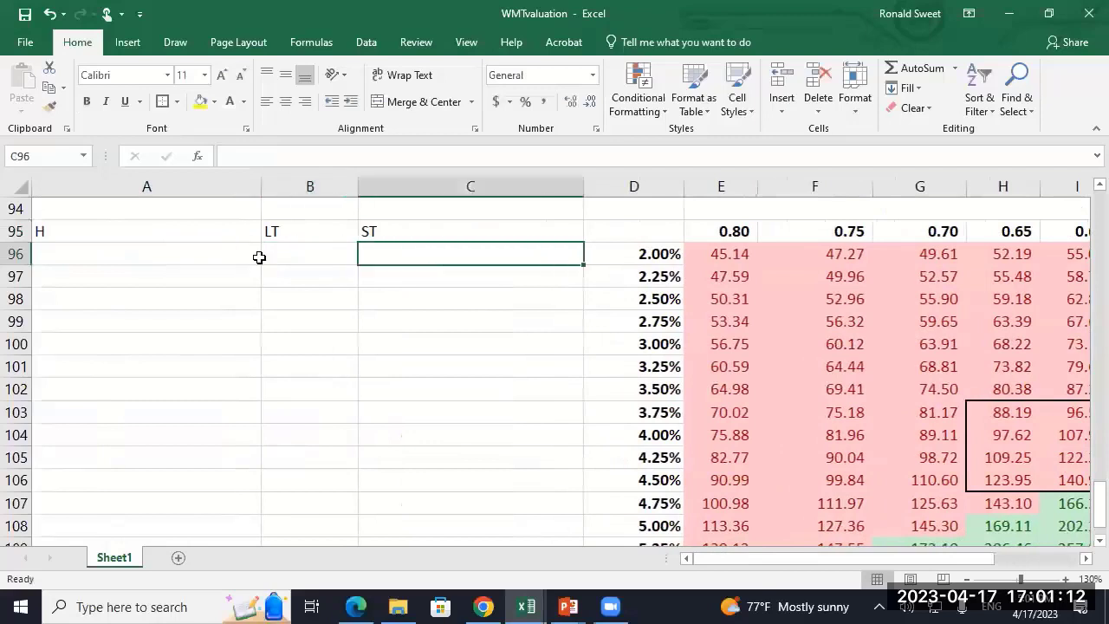
pyautogui.press('Left')
pyautogui.press('Left')
pyautogui.press('Right')
pyautogui.press('Right')
pyautogui.press('Right')
pyautogui.press('Down')
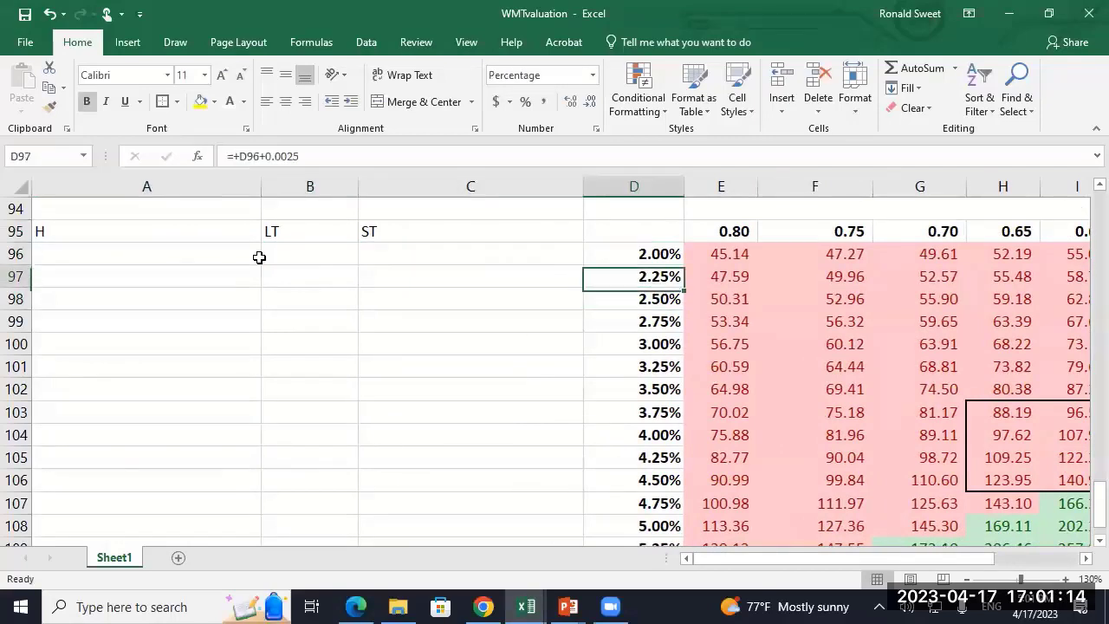
pyautogui.press('Up')
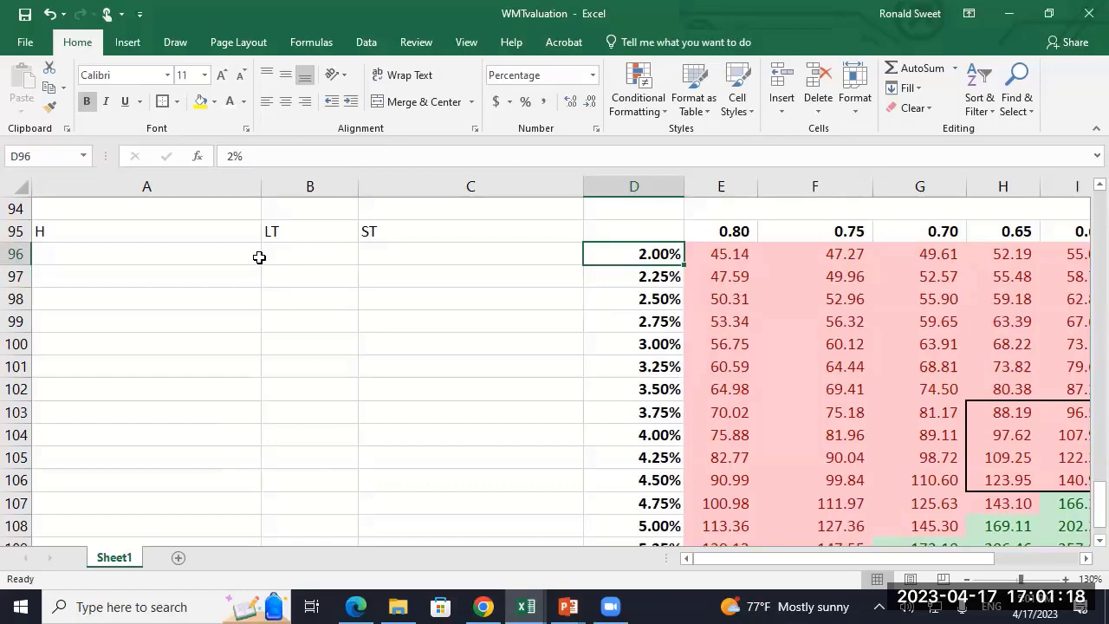
# - Start the H column with 0 in A96 and a formula in A97 that adds 1 to A96
pyautogui.press('Left')
pyautogui.press('Left')
pyautogui.press('Left')
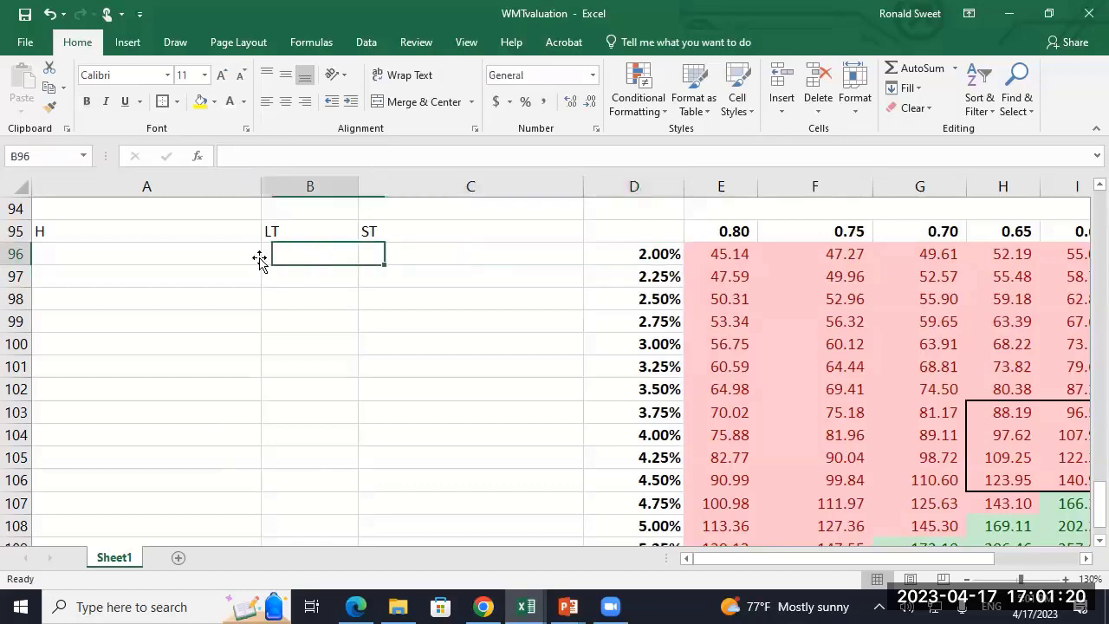
pyautogui.press('Down')
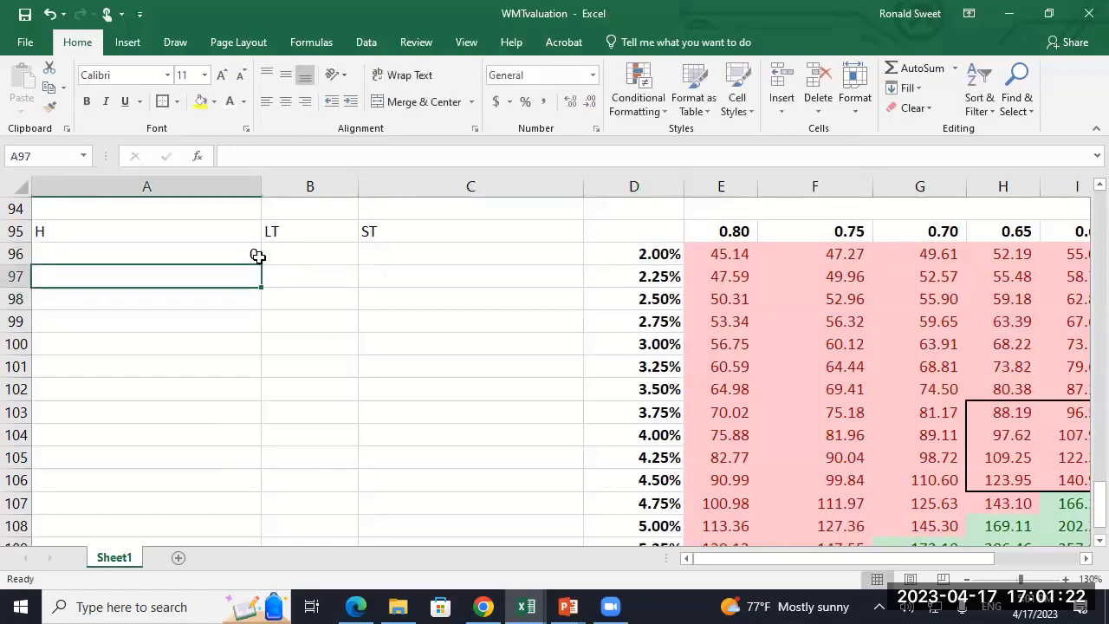
pyautogui.write('++')
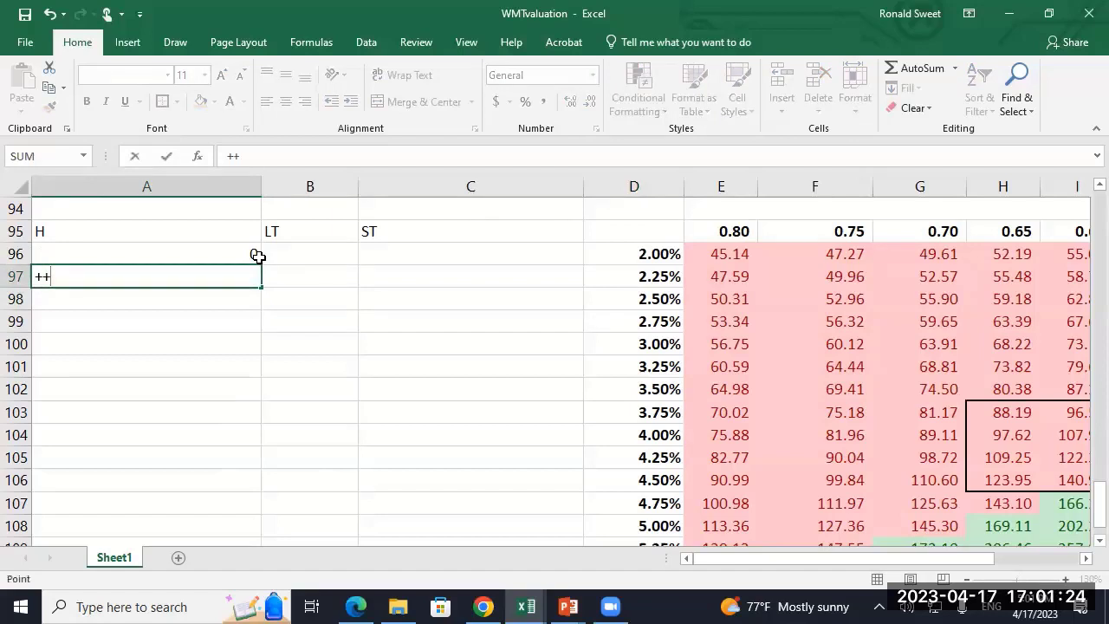
pyautogui.press('Up')
pyautogui.write('+1')
pyautogui.press('Return')
pyautogui.press('Up')
pyautogui.press('Up')
pyautogui.press('Right')
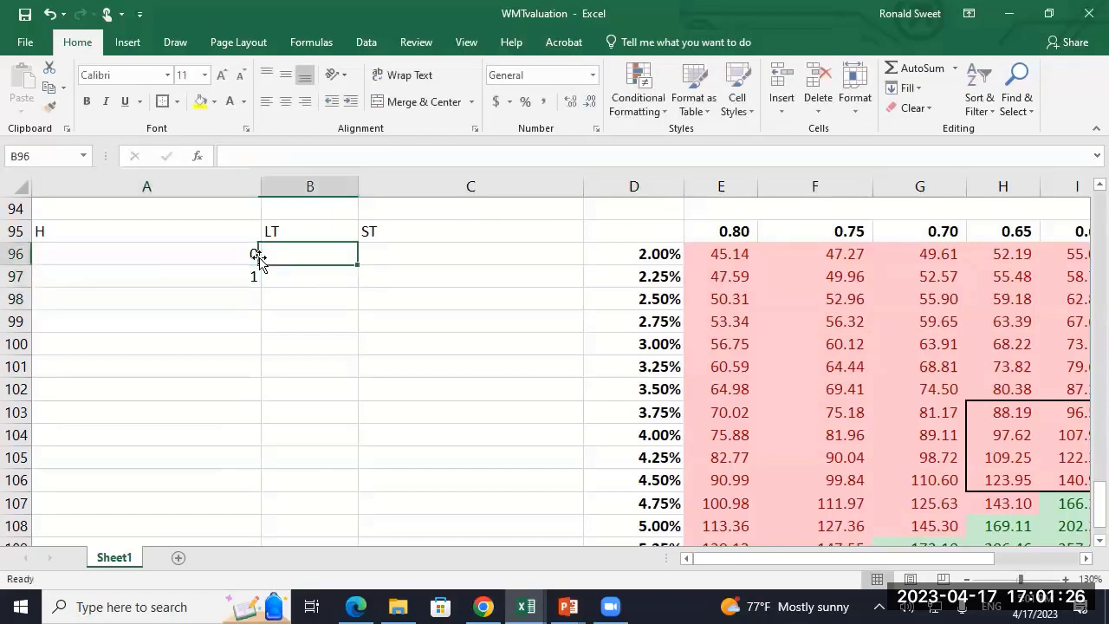
pyautogui.press('Right')
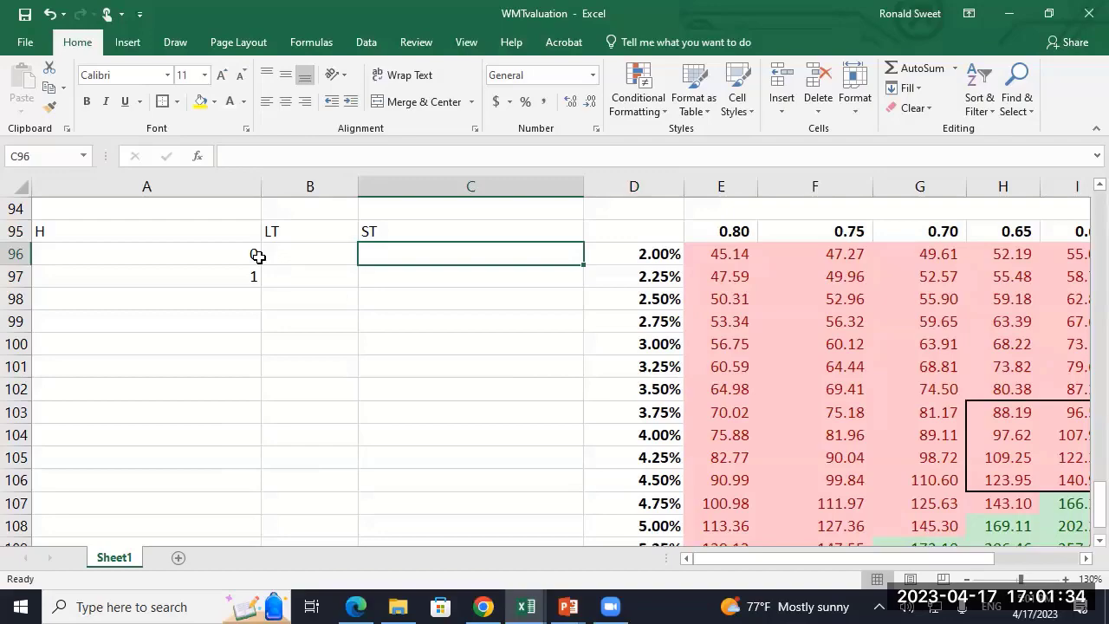
# - Return to the beginning of the sheet and save the WMTvaluation workbook
pyautogui.scroll(4, 320, 249)
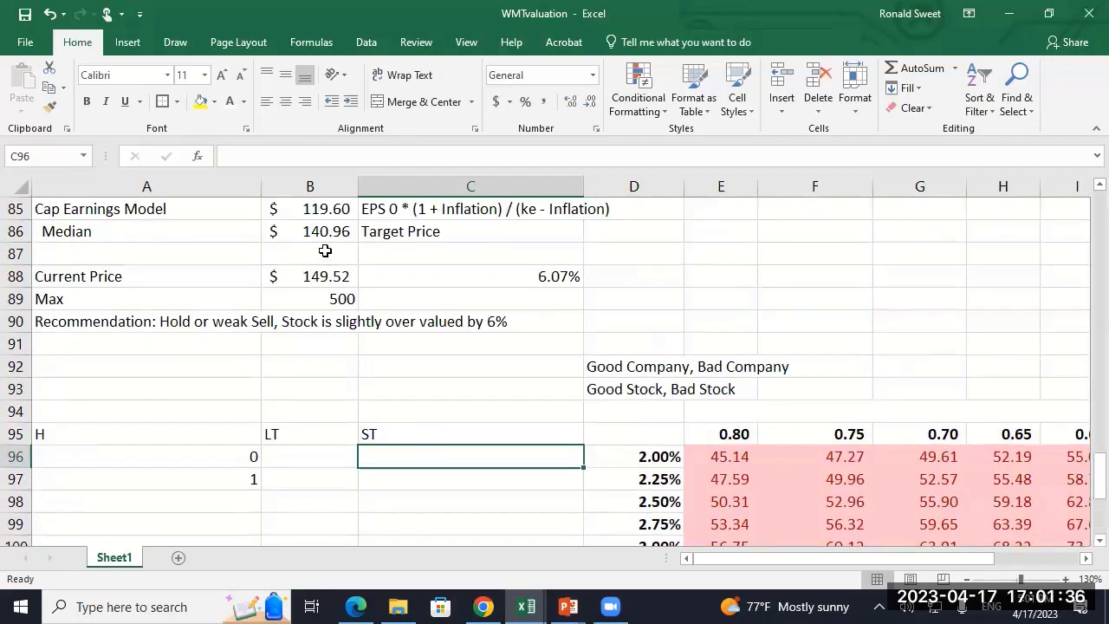
pyautogui.scroll(16, 320, 249)
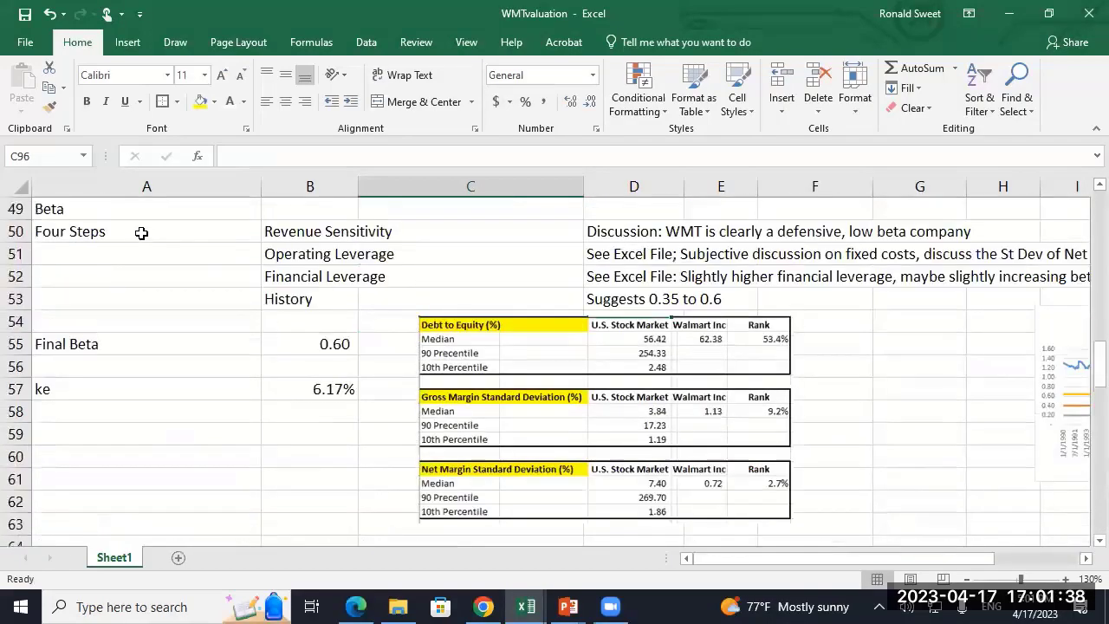
pyautogui.scroll(11, 110, 240)
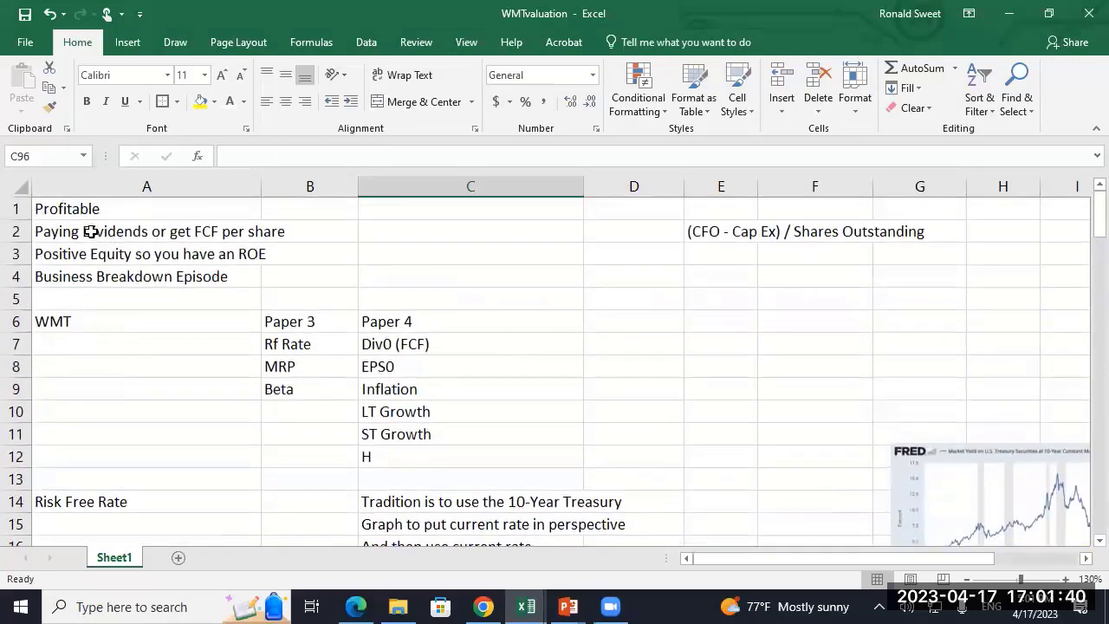
pyautogui.click(25, 13)
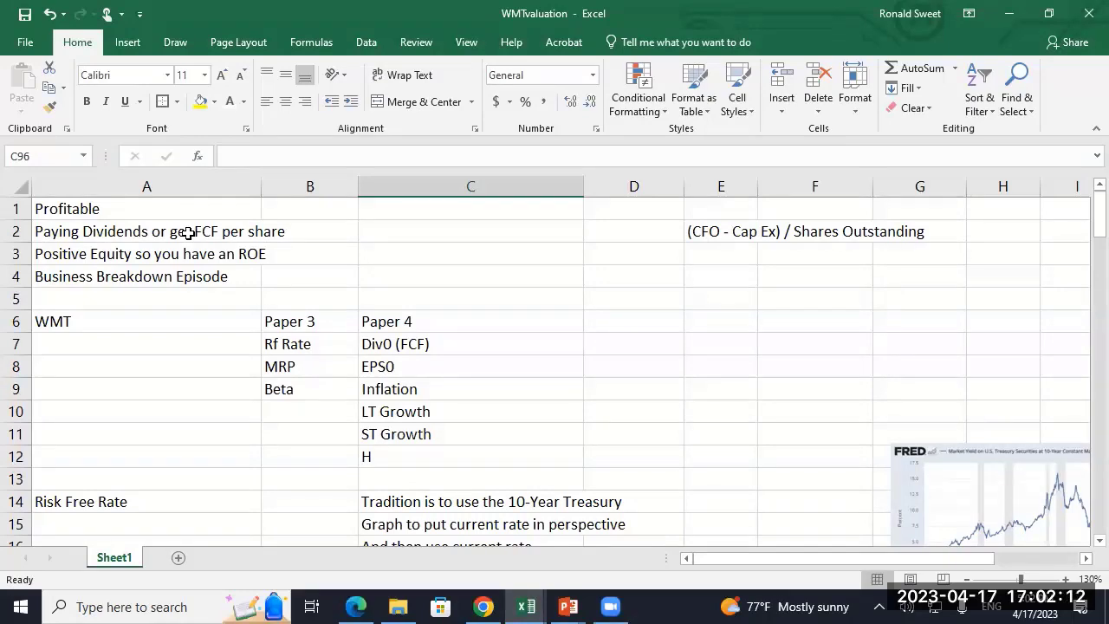
# - Override the ke formula in B57 with =(+C17+B47*B55)*0+0.067
pyautogui.scroll(-12, 218, 243)
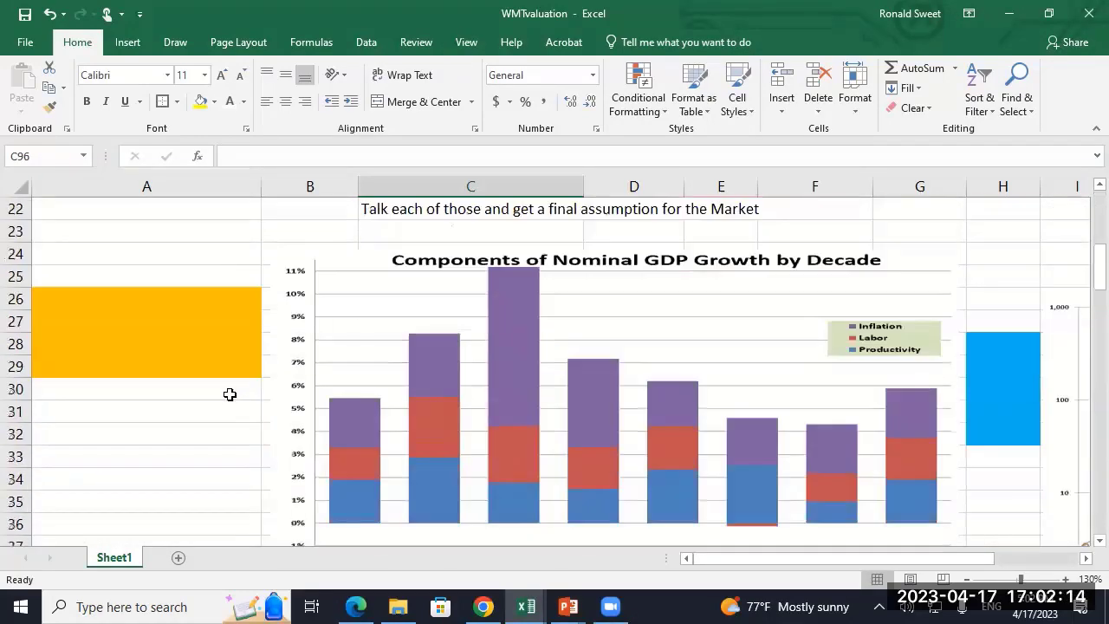
pyautogui.scroll(-11, 245, 394)
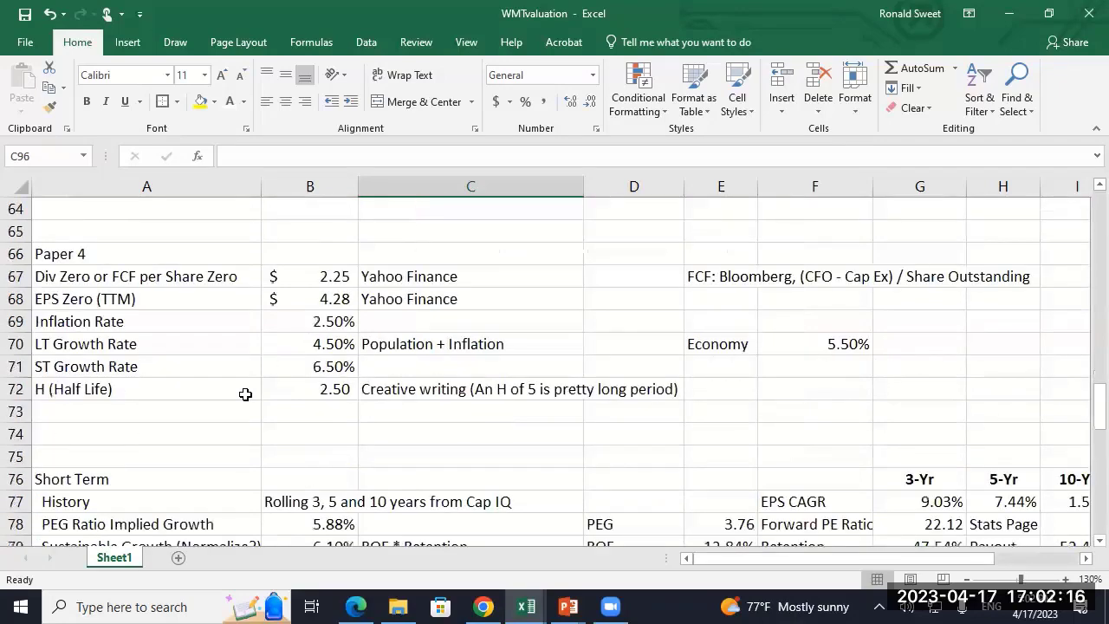
pyautogui.scroll(6, 245, 392)
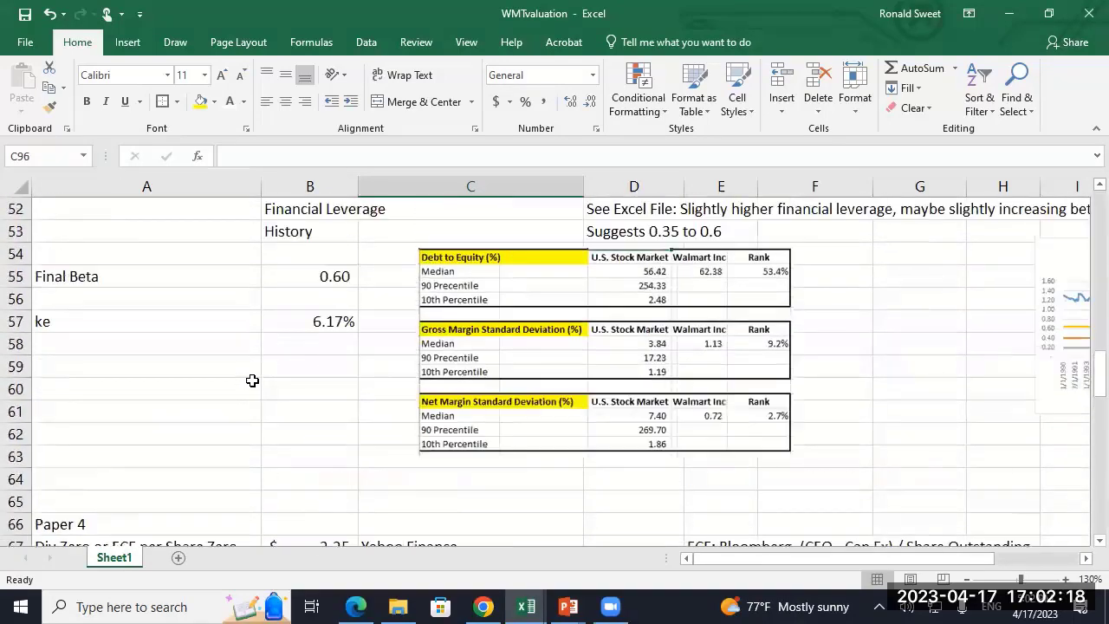
pyautogui.click(287, 322)
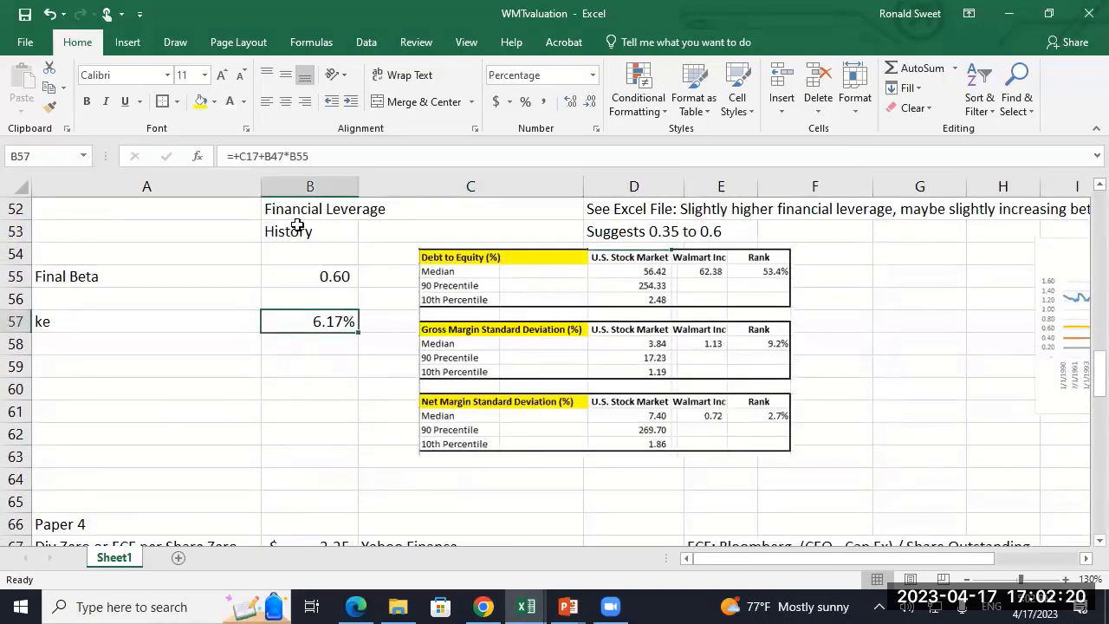
pyautogui.click(235, 157)
pyautogui.write('+')
pyautogui.write('(')
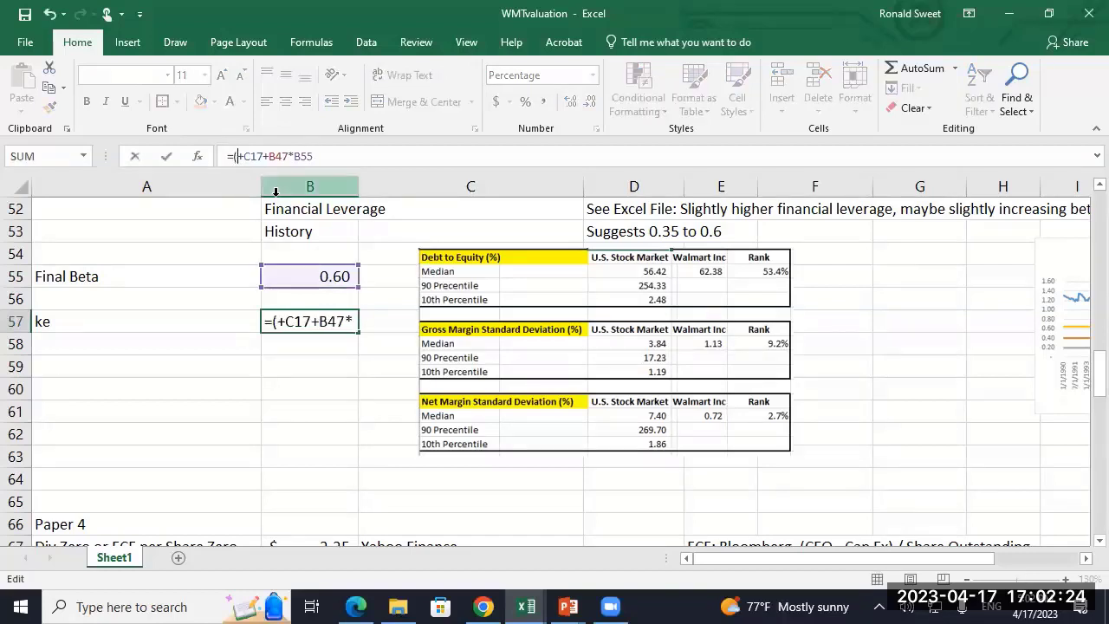
pyautogui.press('End')
pyautogui.write(')*0+')
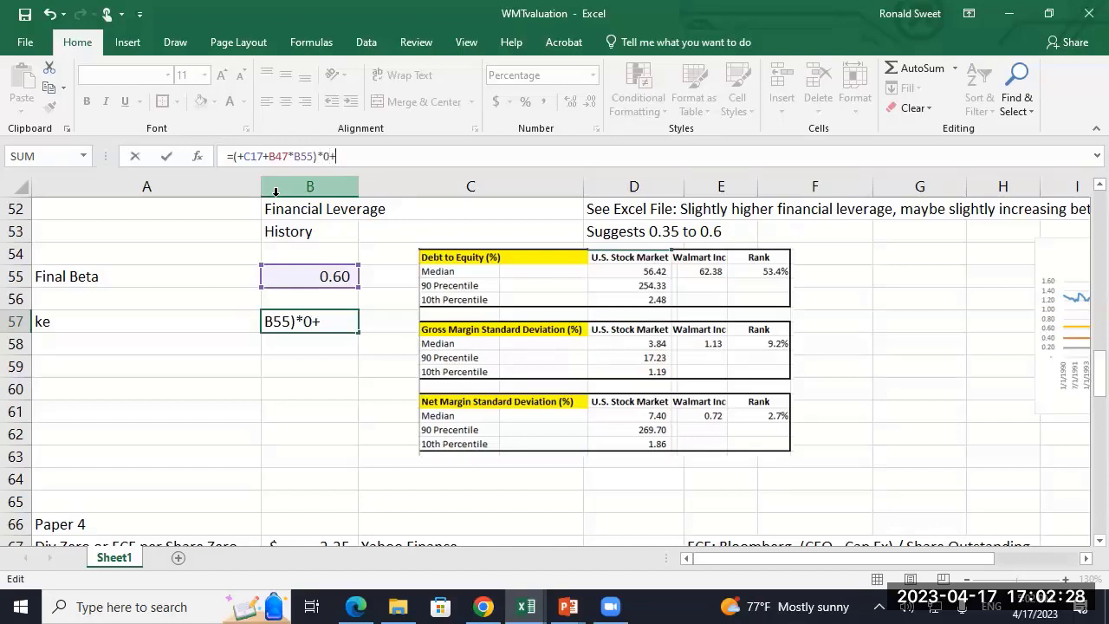
pyautogui.write('.067')
pyautogui.hotkey('ctrl', 'Return')
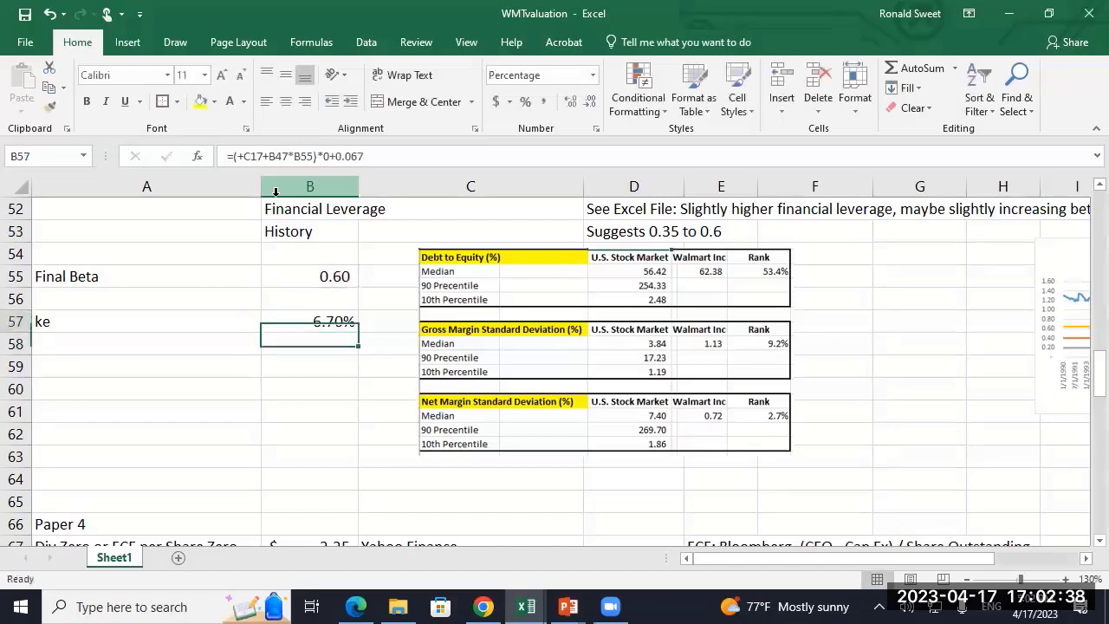
# - Remove the *0+0.067 override from B57, leaving the ke formula as =(+C17+B47*B55)
pyautogui.press('F2')
pyautogui.press('BackSpace')
pyautogui.press('BackSpace')
pyautogui.press('BackSpace')
pyautogui.press('BackSpace')
pyautogui.press('BackSpace')
pyautogui.press('BackSpace')
pyautogui.press('BackSpace')
pyautogui.press('BackSpace')
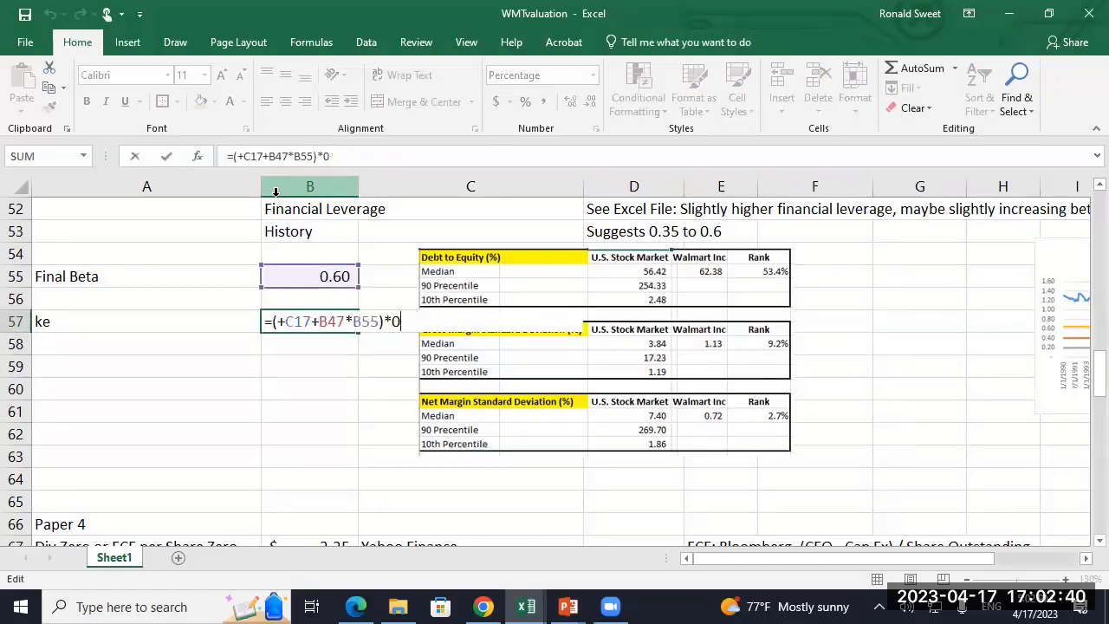
pyautogui.press('Return')
pyautogui.press('Up')
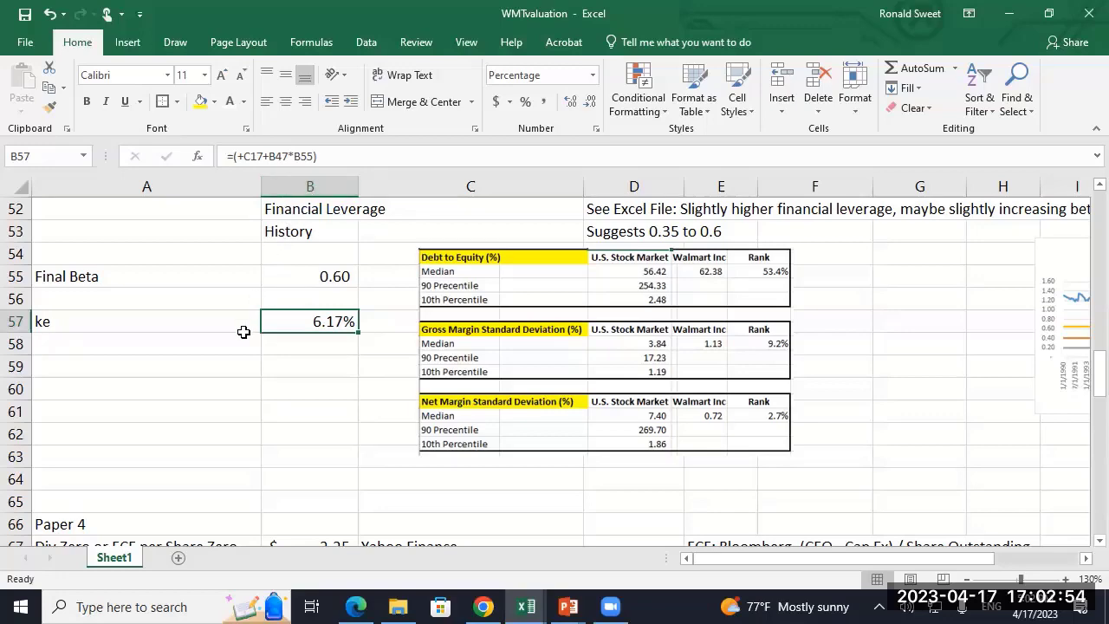
# - Return to the beginning of the sheet, then save and close the WMTvaluation workbook
pyautogui.scroll(-3, 247, 325)
pyautogui.scroll(-5, 250, 327)
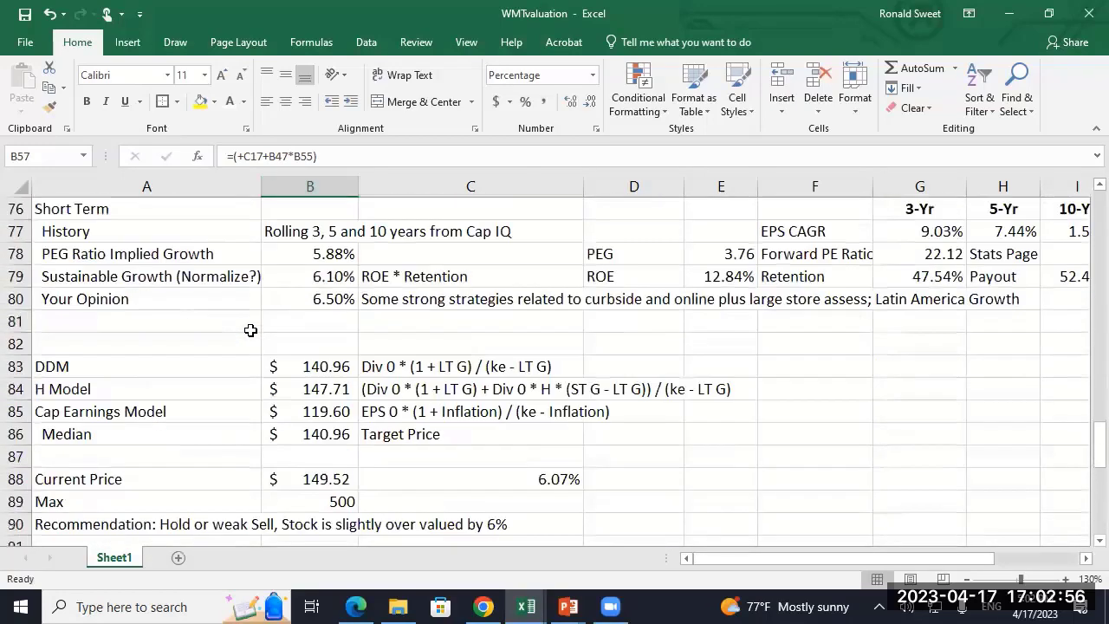
pyautogui.scroll(-2, 250, 329)
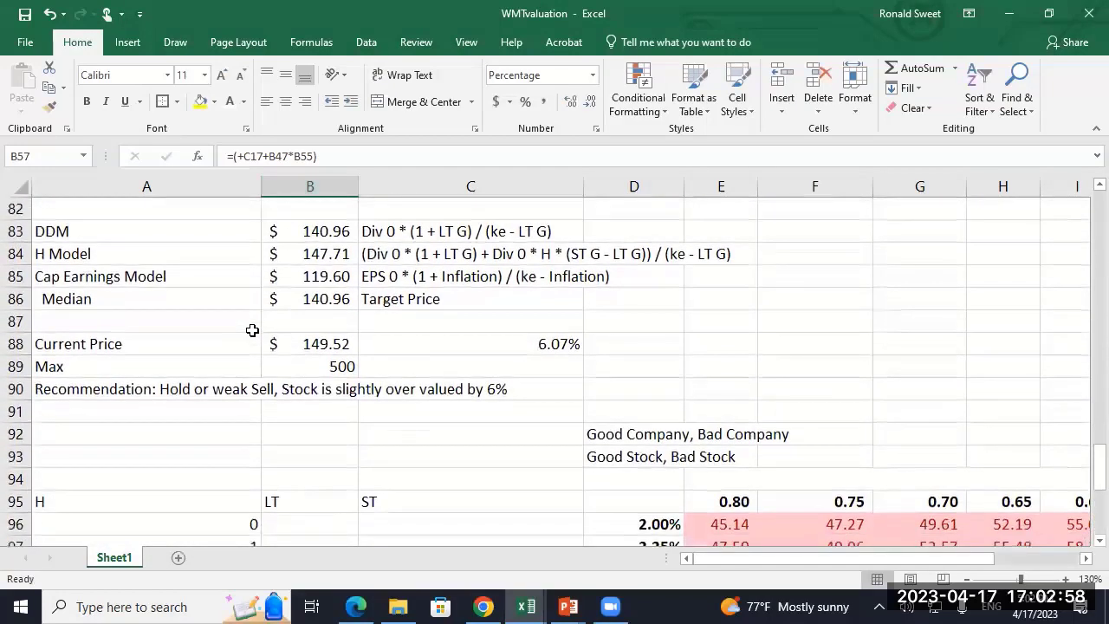
pyautogui.scroll(-2, 205, 333)
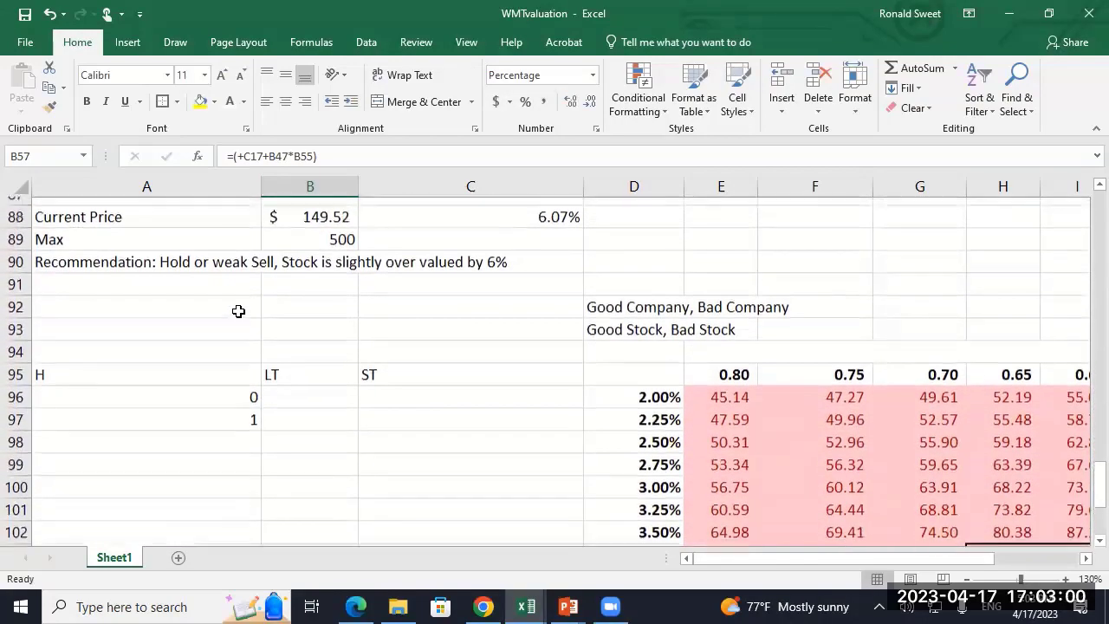
pyautogui.scroll(7, 243, 303)
pyautogui.scroll(20, 247, 295)
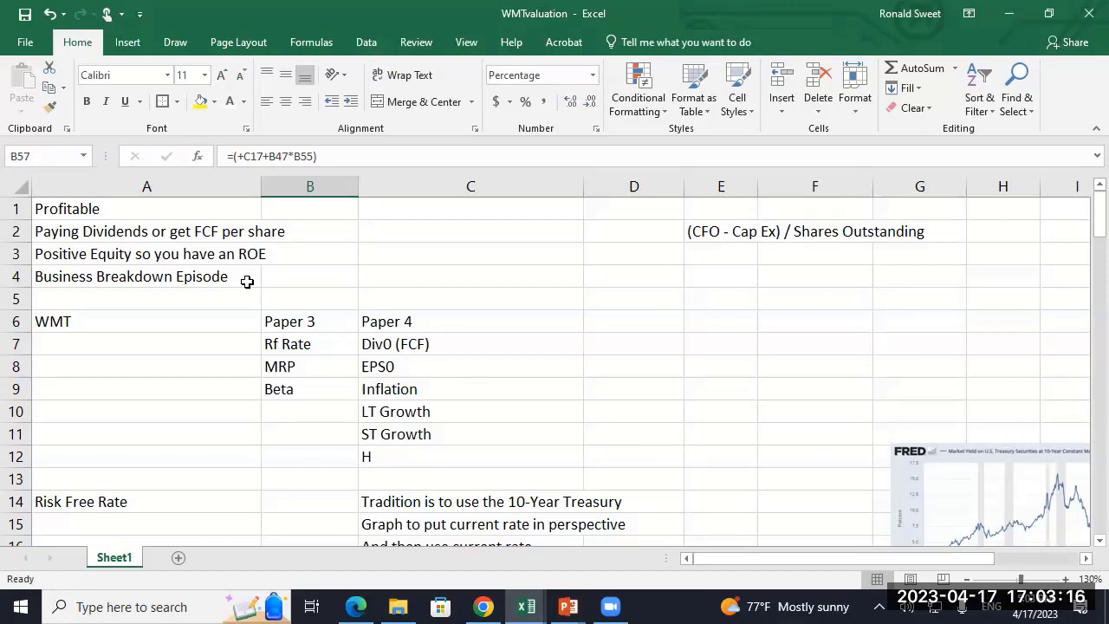
pyautogui.click(26, 17)
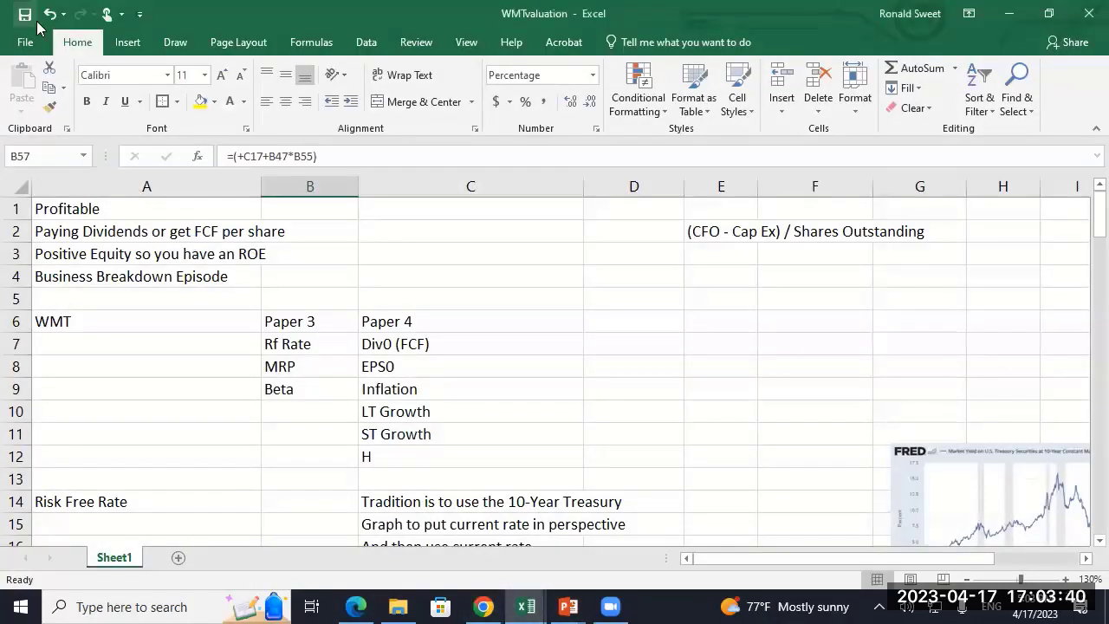
pyautogui.click(27, 16)
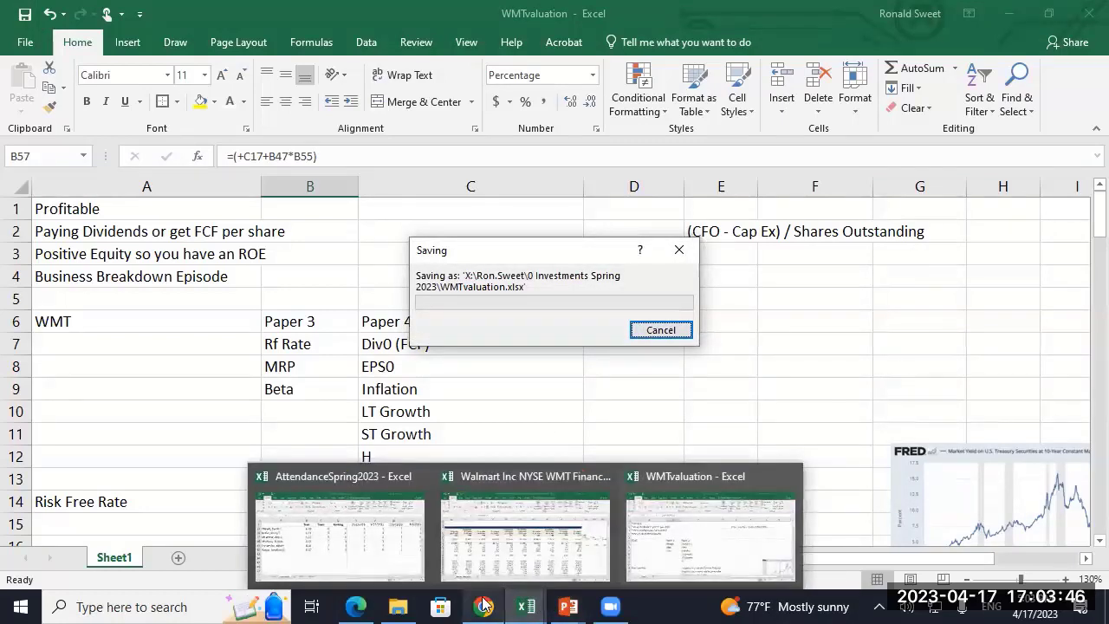
pyautogui.moveTo(579, 590)
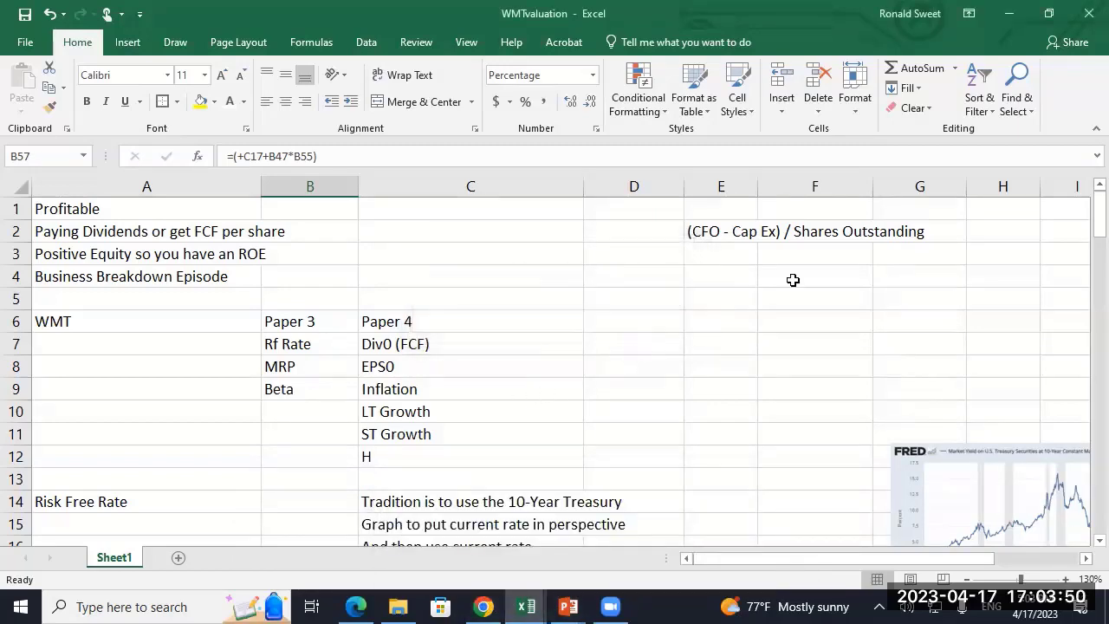
pyautogui.click(1086, 9)
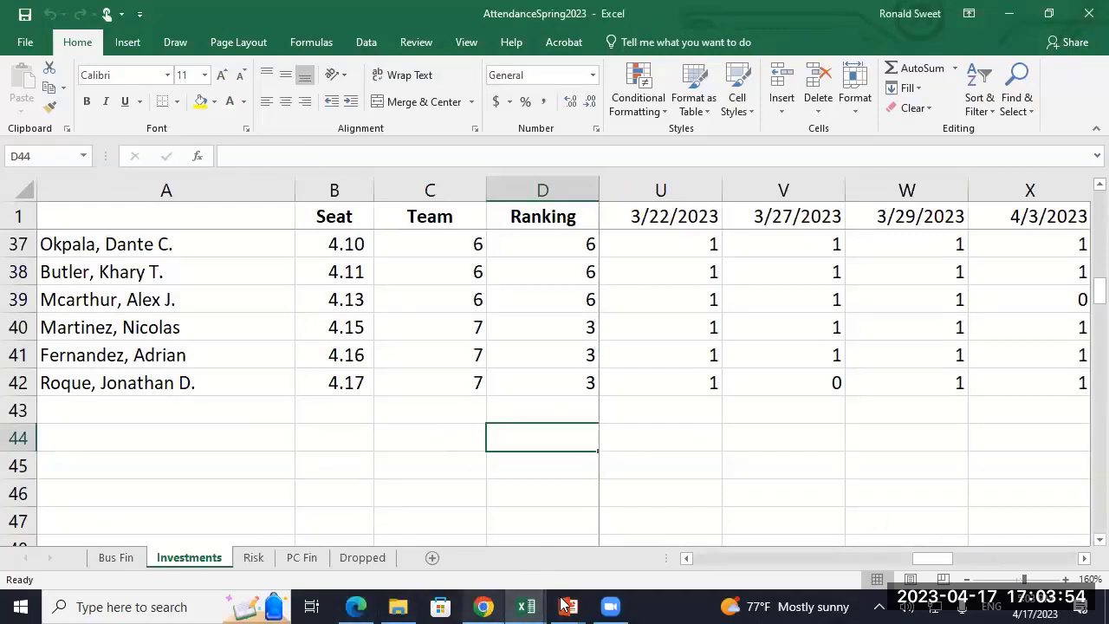
# - Switch to the Principles of InvestingSpring2023Final presentation in PowerPoint and start the slide show from slide 3, Portfolio Management
pyautogui.click(568, 605)
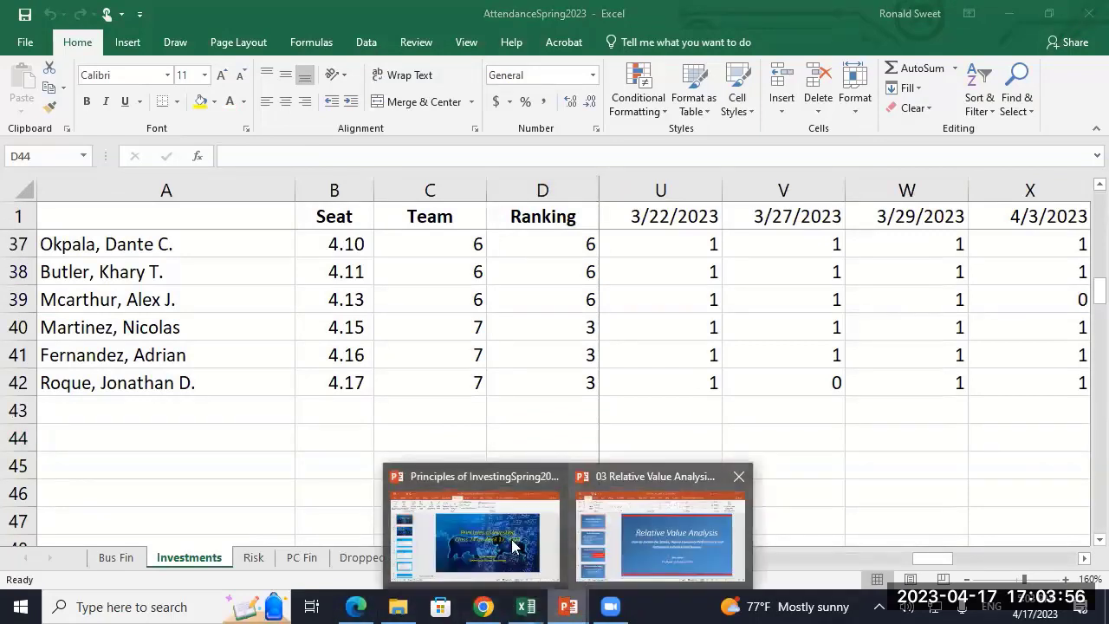
pyautogui.click(505, 544)
pyautogui.click(62, 252)
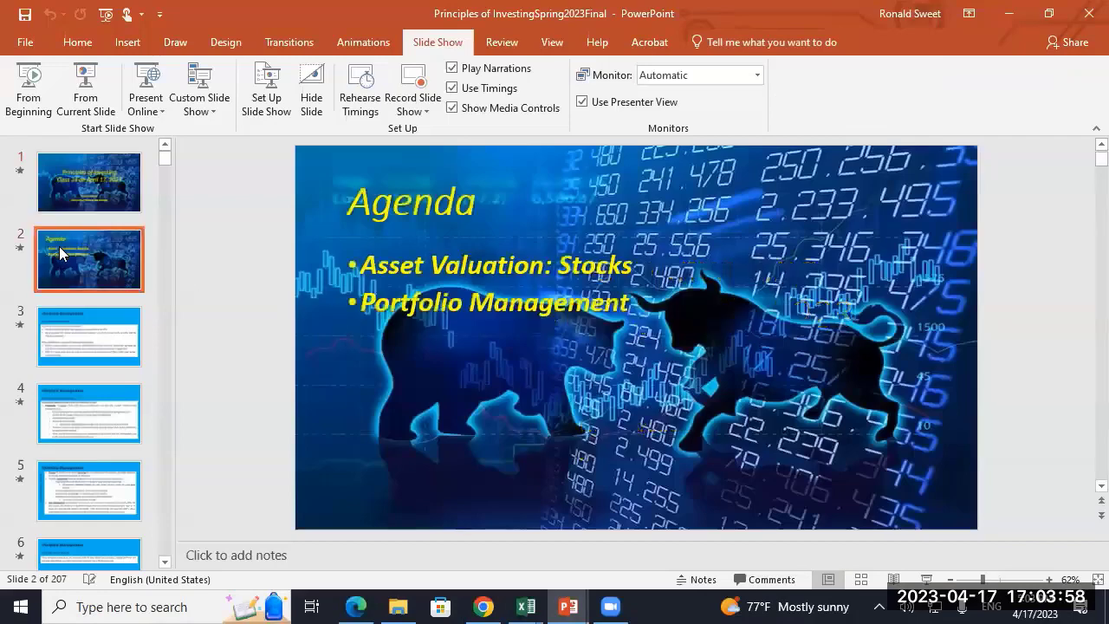
pyautogui.click(108, 341)
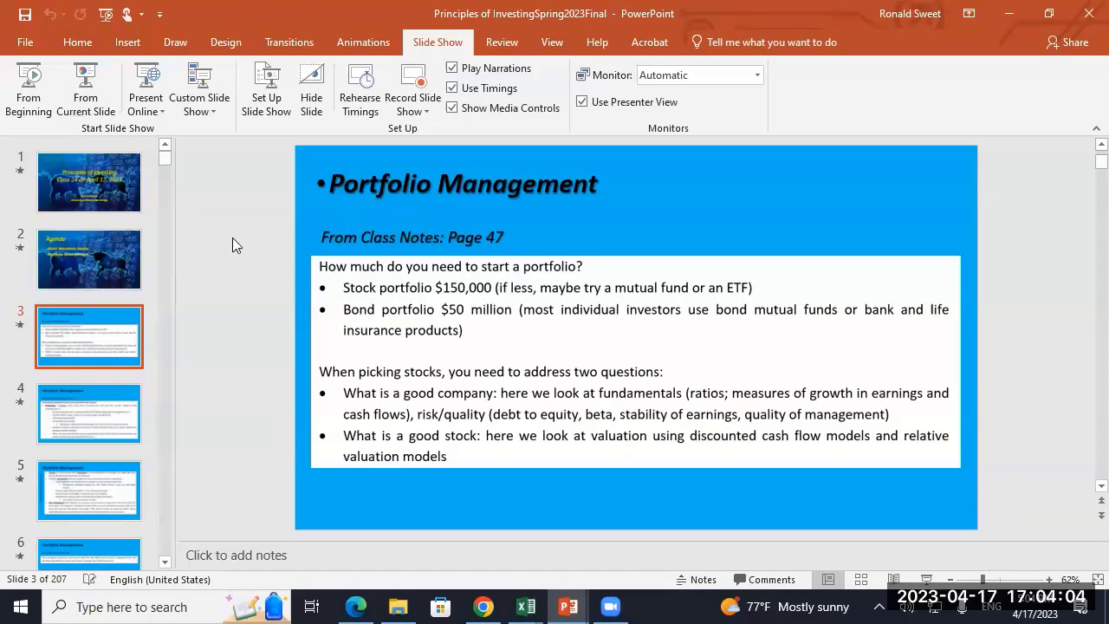
pyautogui.click(85, 86)
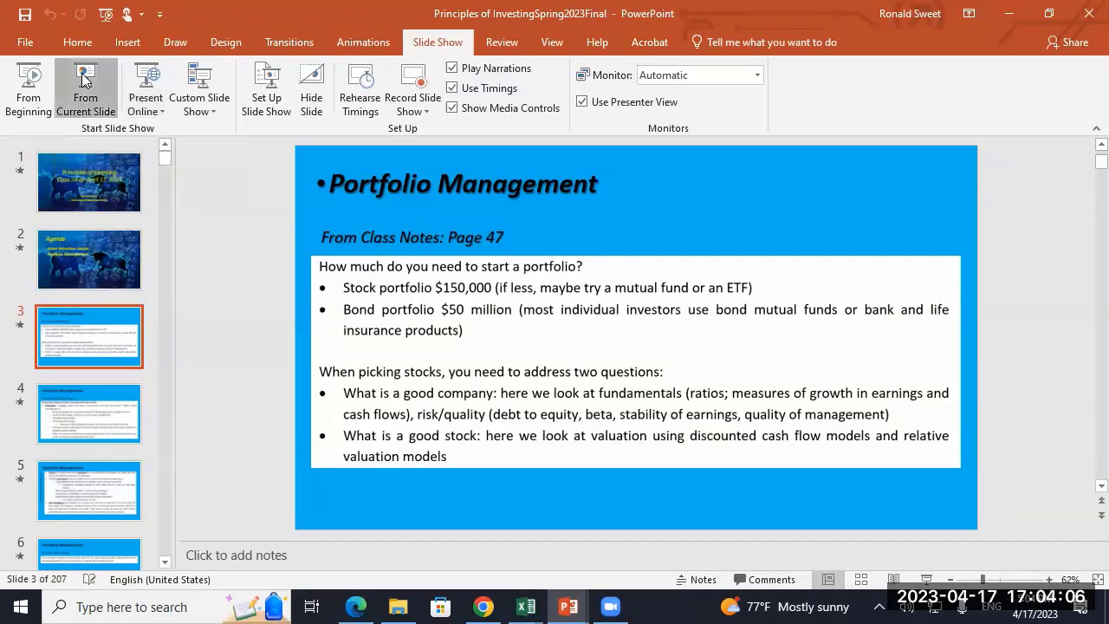